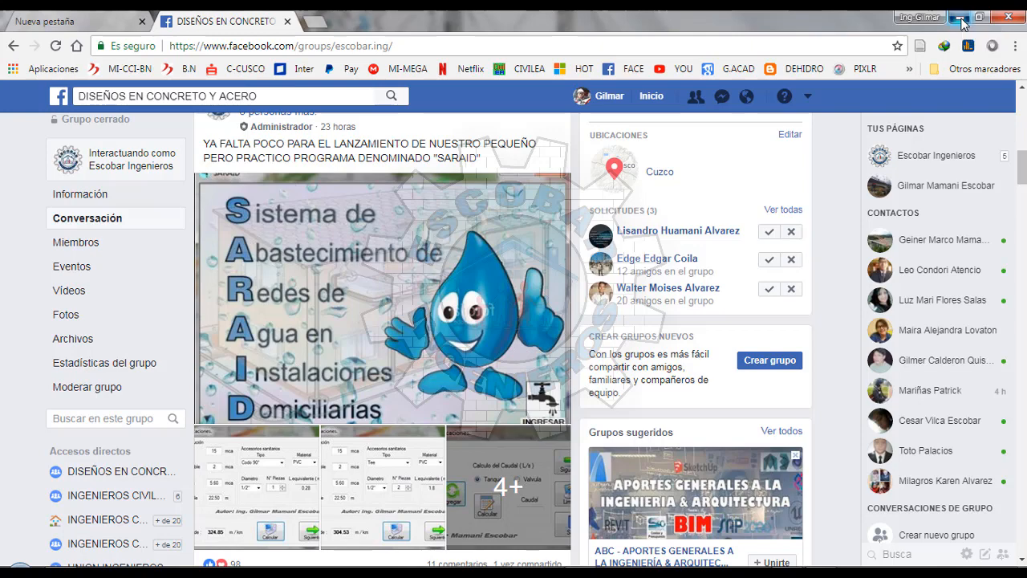
Step: Minimize the browser and launch the SARAID program from the desktop
left_click(960, 17)
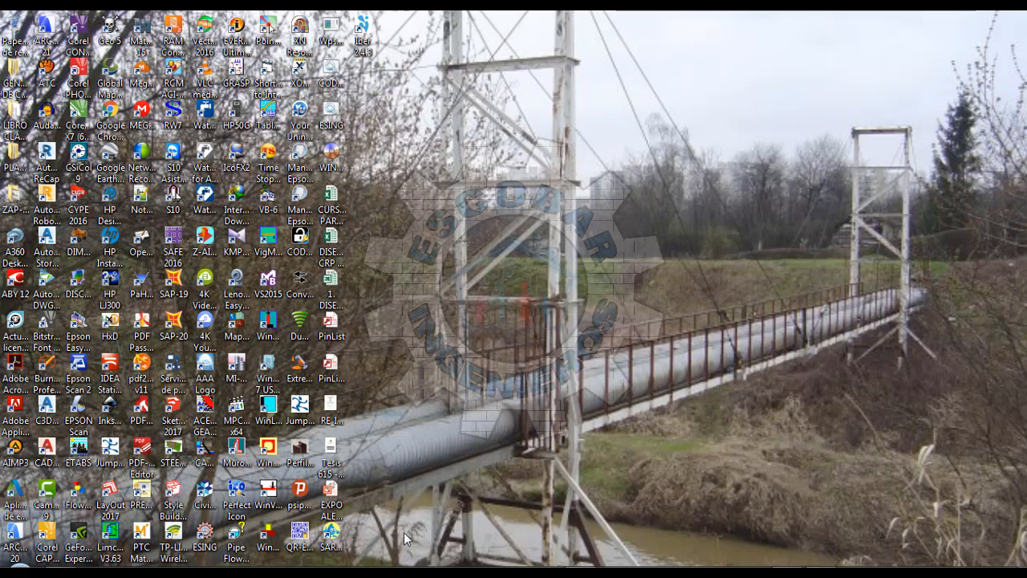
double_click(332, 536)
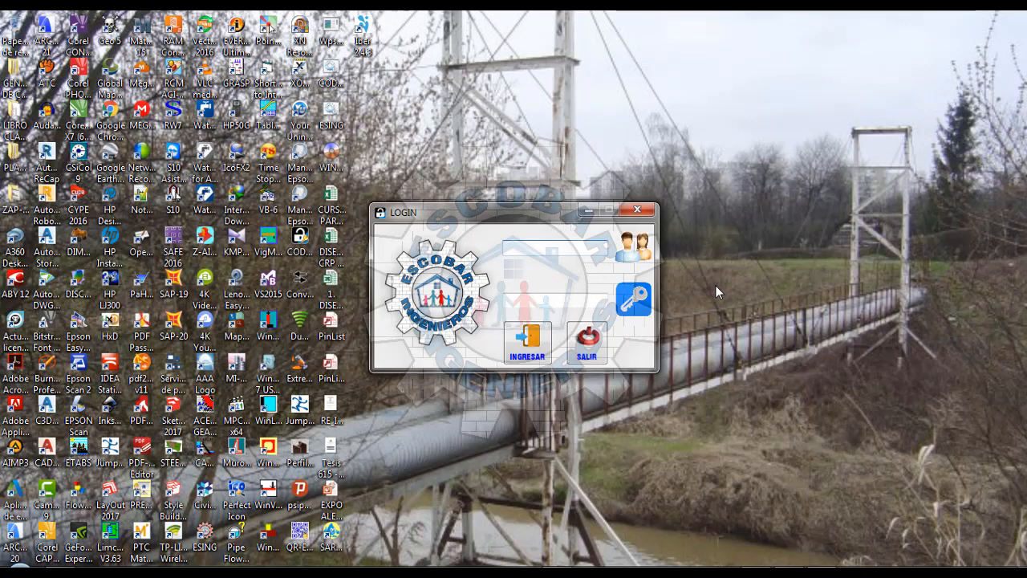
Step: Log in with the user name and account password, and enter the sanitary installations design window from the SARAID welcome screen
type("GILMAR")
key("Tab")
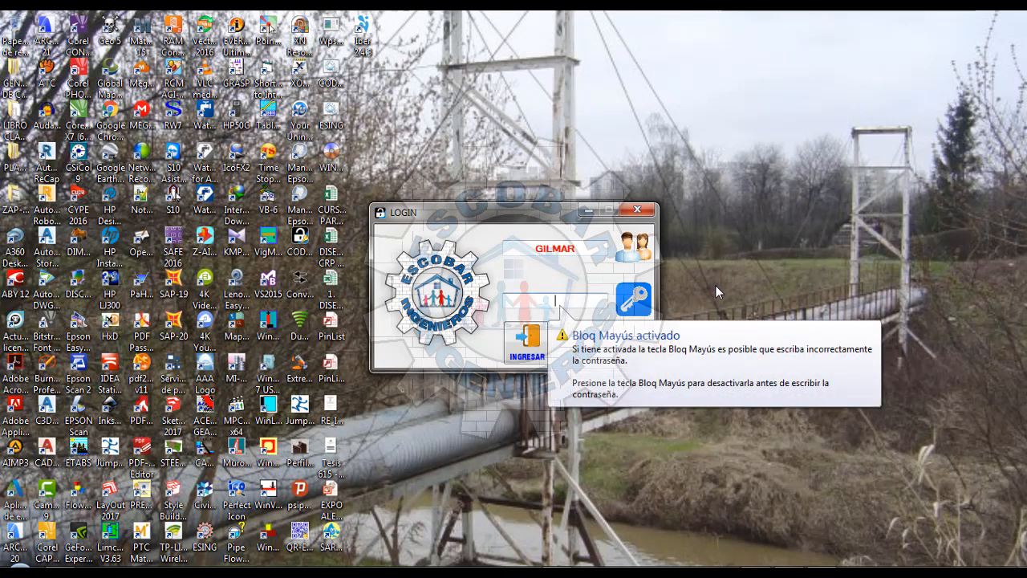
type("*********")
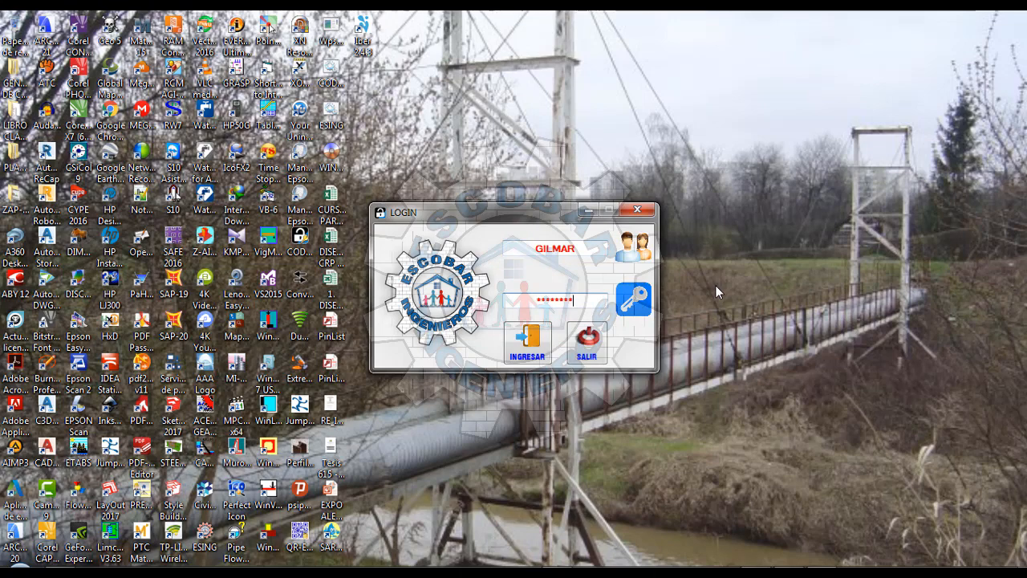
key("Return")
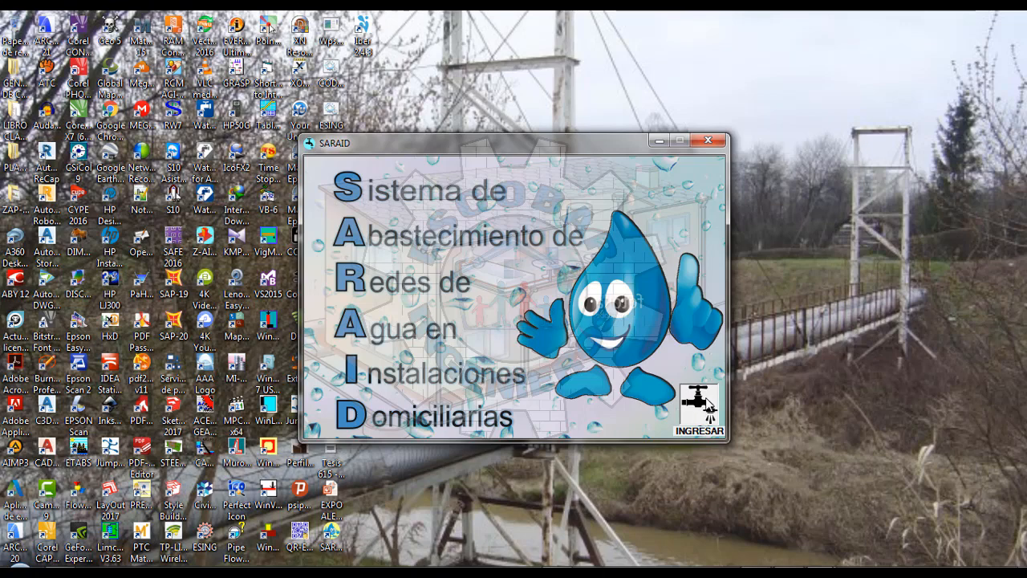
left_click(707, 403)
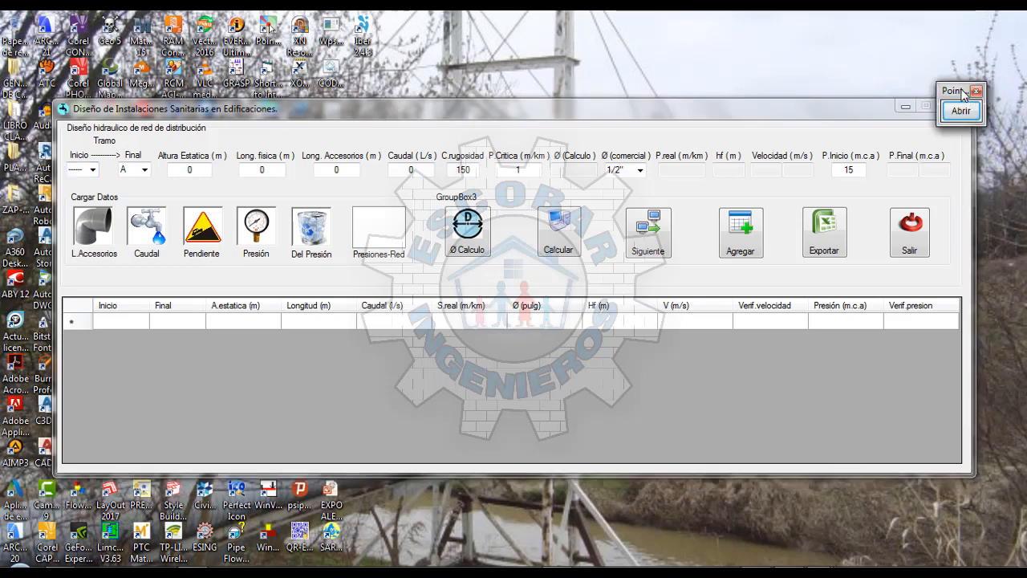
Step: Start the screen annotation tool and place check marks above the Inicio, Final, Altura Estatica, Long. fisica and Long. Accesorios fields
left_click(1000, 82)
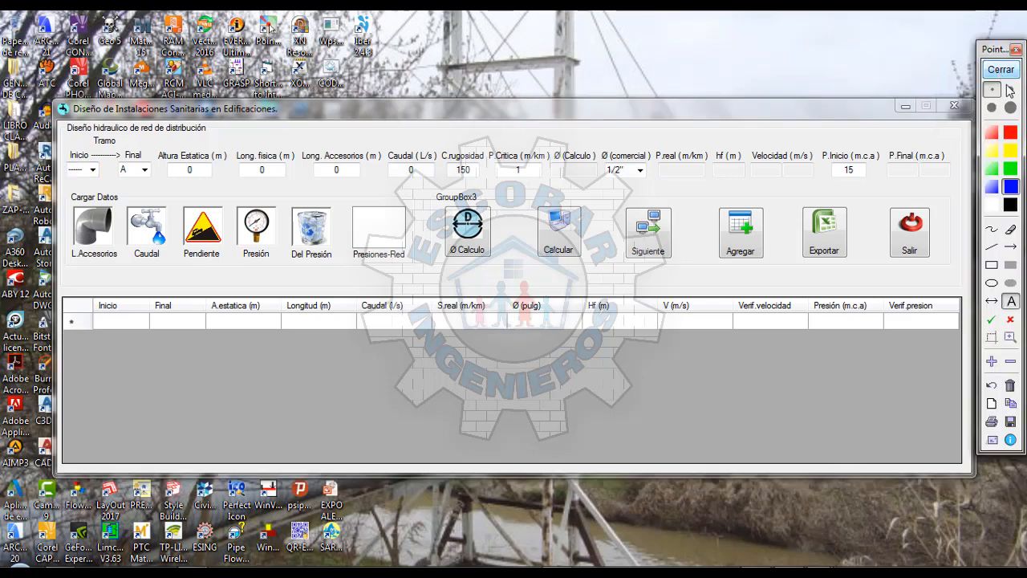
left_click(992, 320)
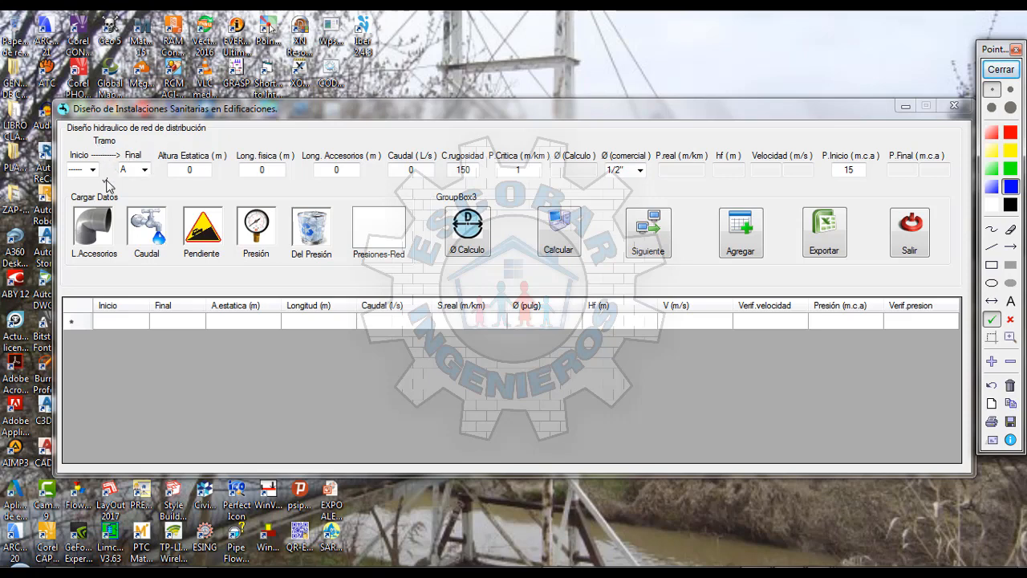
left_click(94, 148)
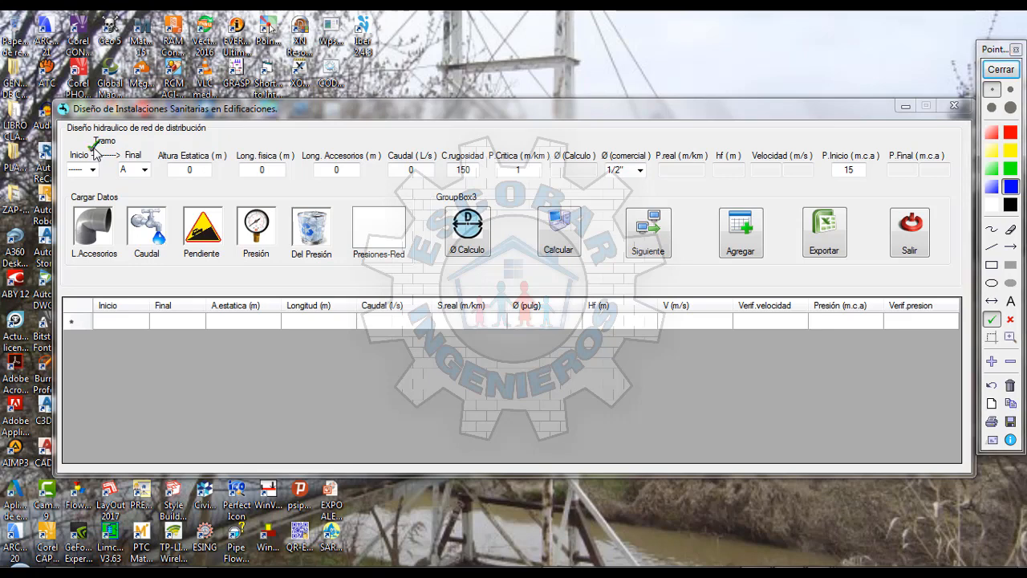
left_click(141, 146)
left_click(198, 144)
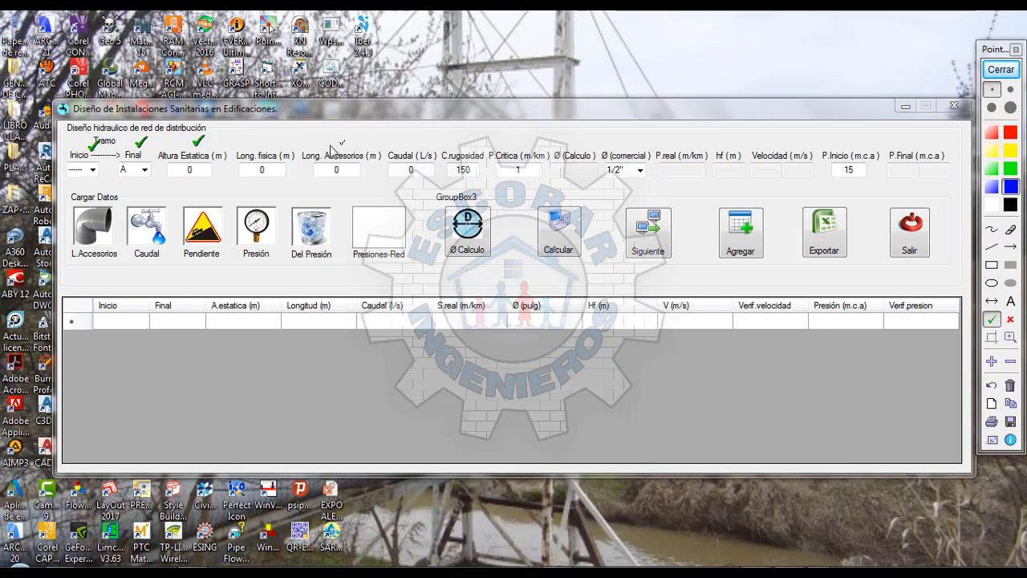
left_click(262, 149)
left_click(340, 144)
Step: Place check marks above the Caudal, C.rugosidad, P.Critica, Ø (Calculo) and Ø (comercial) fields
left_click(411, 144)
left_click(461, 143)
left_click(520, 147)
left_click(573, 145)
left_click(626, 145)
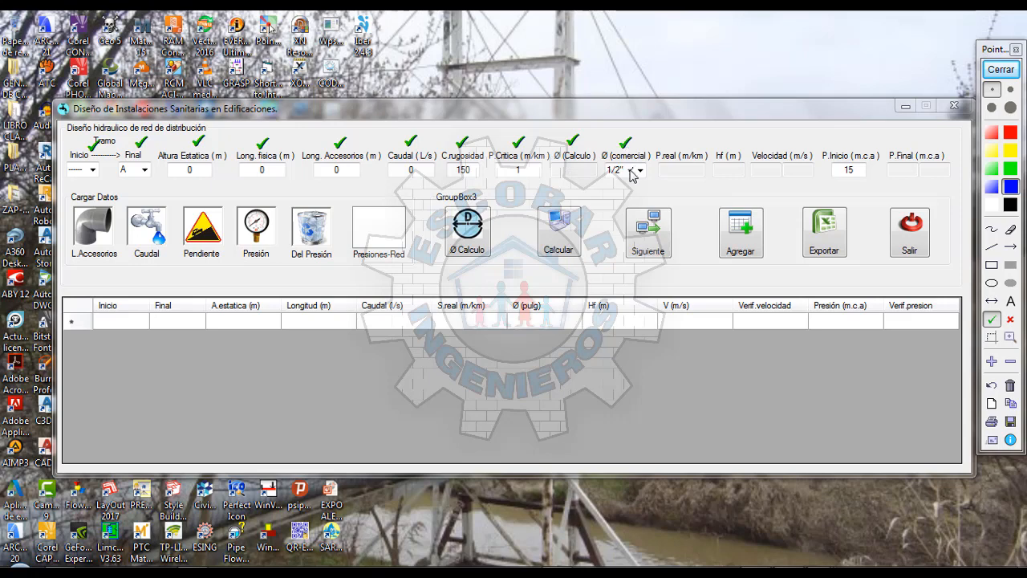
Step: Place check marks above the P.real, hf, Velocidad, P.Inicio and P.Final fields
left_click(682, 144)
left_click(727, 144)
left_click(778, 142)
left_click(841, 142)
left_click(913, 143)
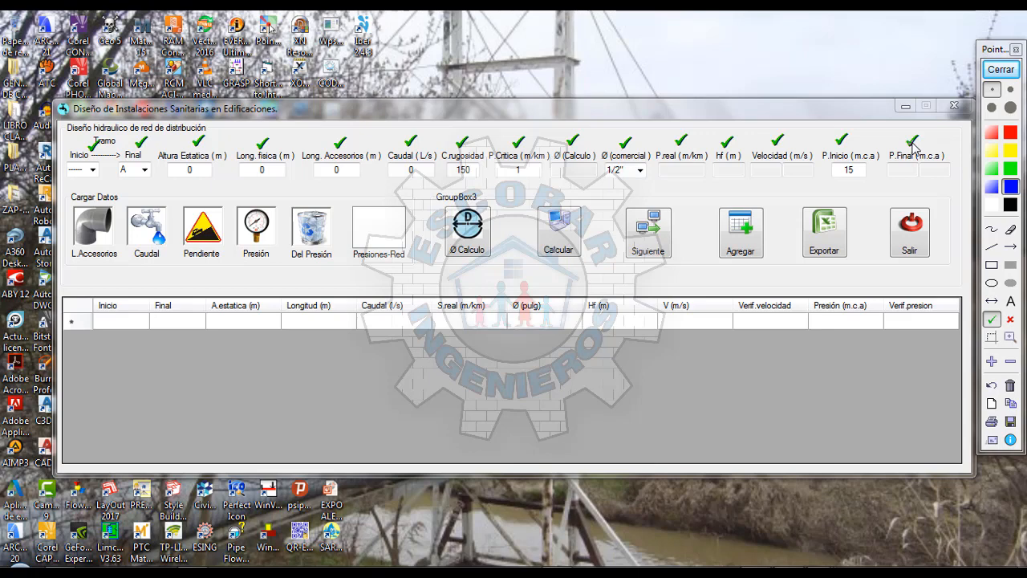
Step: Outline the whole Cargar Datos group with a blue annotation rectangle
left_click(993, 265)
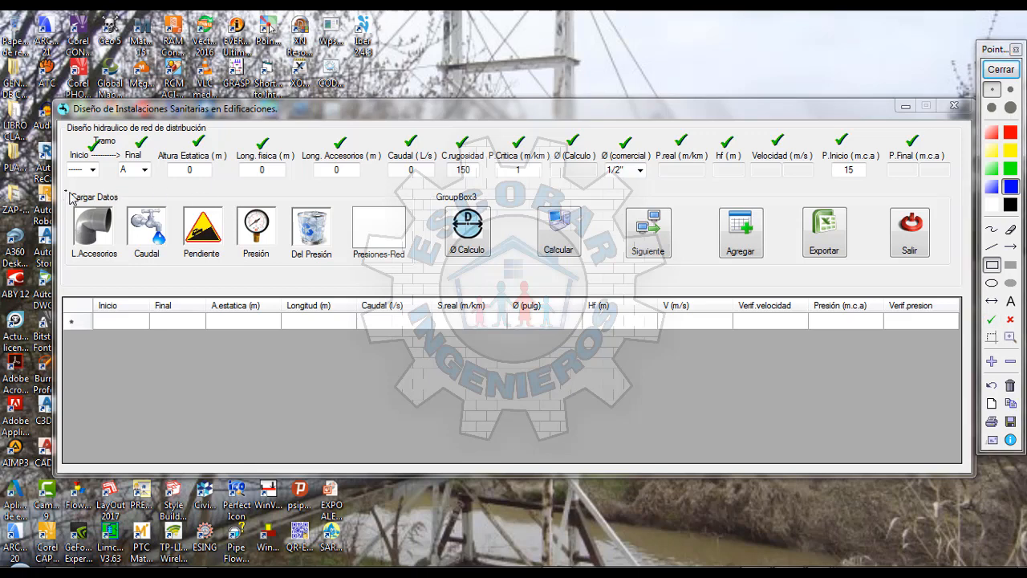
left_click_drag(64, 191, 407, 271)
left_click_drag(418, 268, 418, 268)
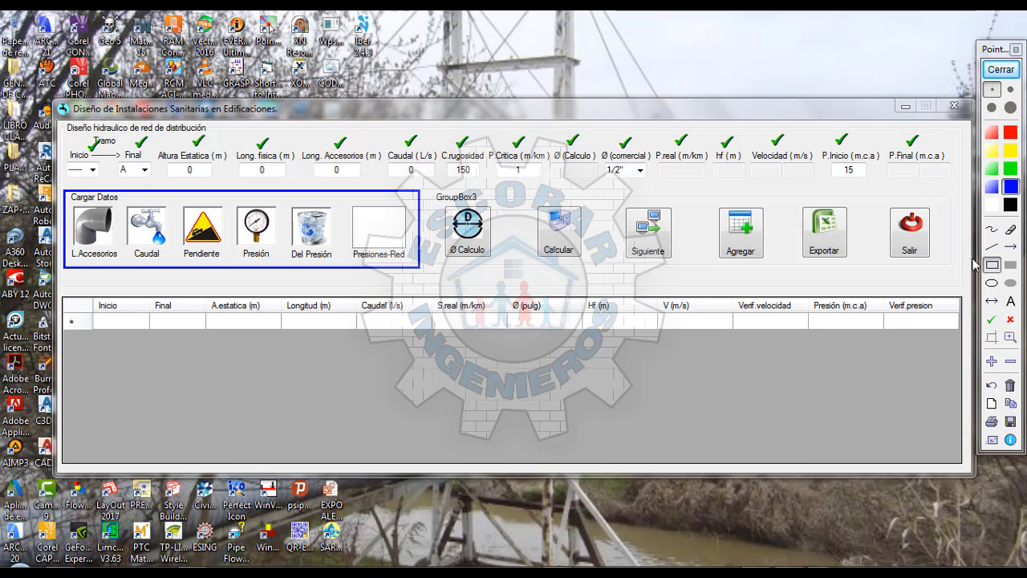
Step: Place check marks on the six Cargar Datos options, from L.Accesorios to Presiones-Red, and on Ø Calculo
left_click(992, 319)
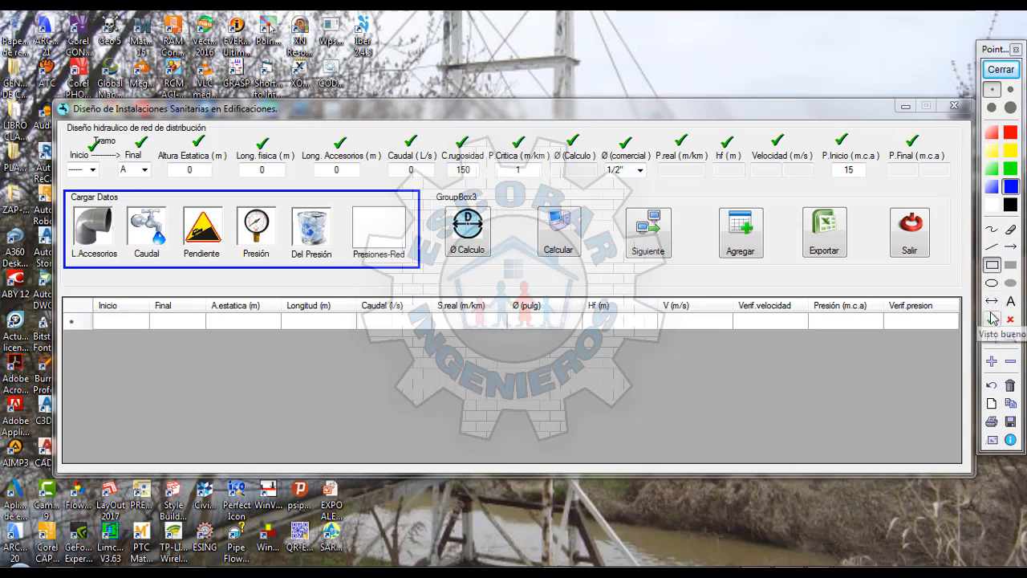
left_click(98, 236)
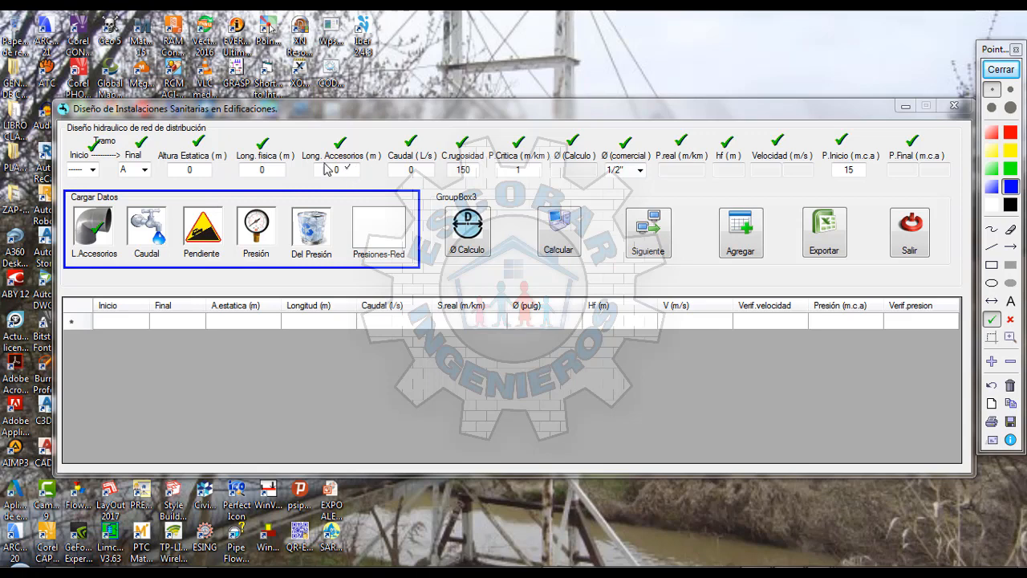
left_click(396, 218)
left_click(519, 169)
type("1")
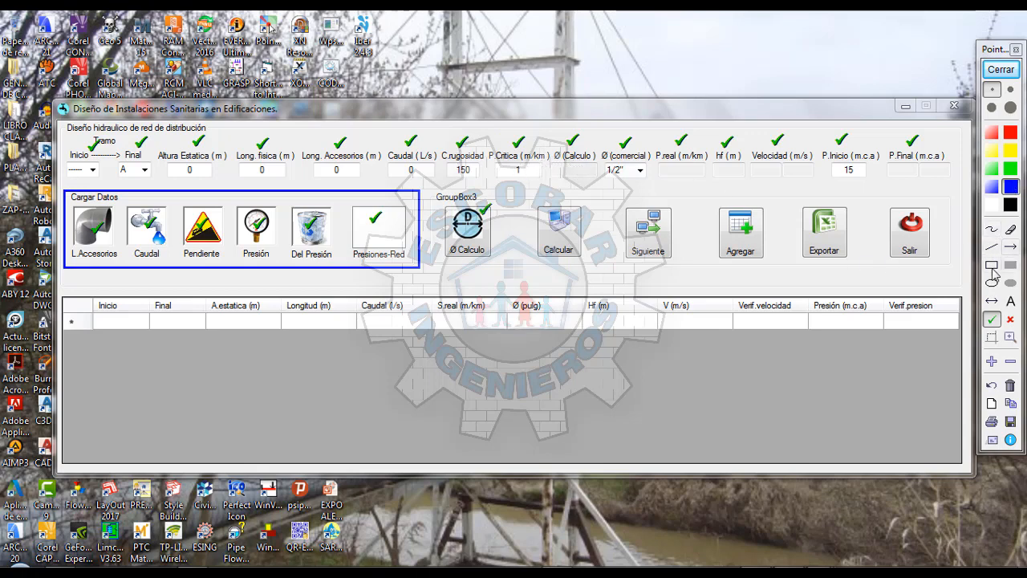
Step: Outline the Ø (Calculo) field with a red annotation rectangle
left_click(993, 266)
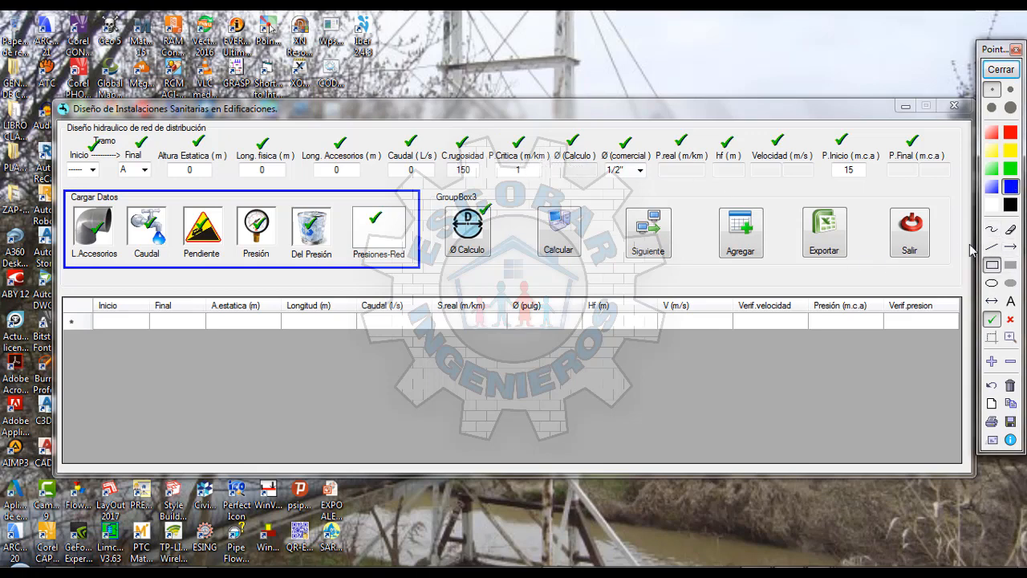
left_click(1012, 134)
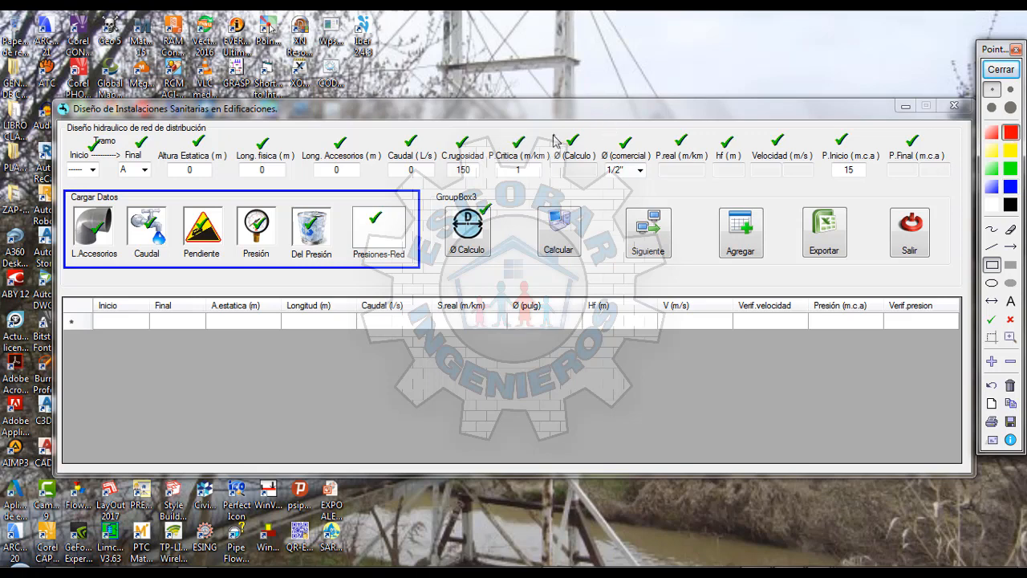
left_click_drag(548, 136, 601, 184)
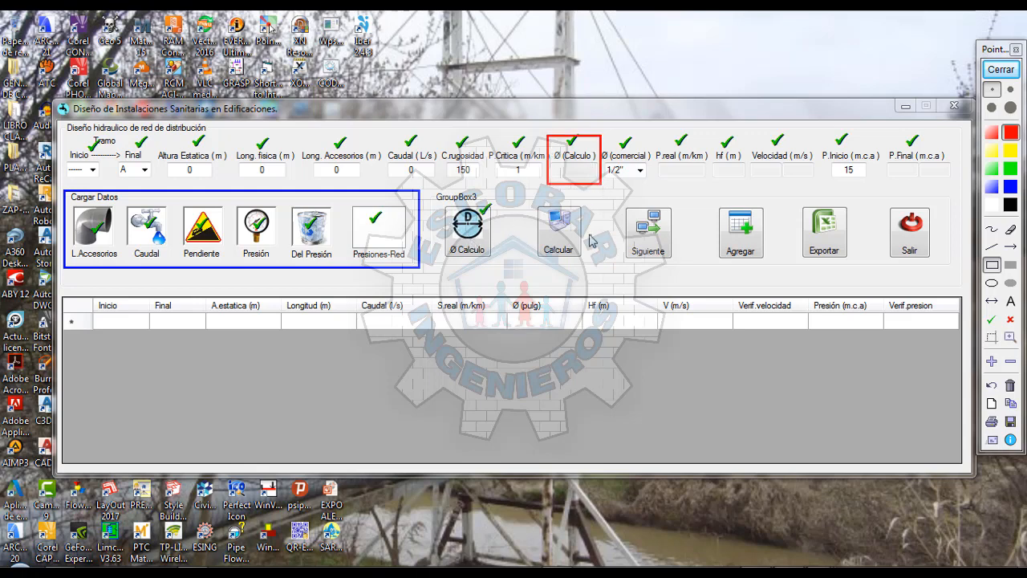
Step: Place check marks on the result fields and on Calcular, Siguiente, Agregar, Exportar and Salir, and close the annotation mode
left_click(992, 321)
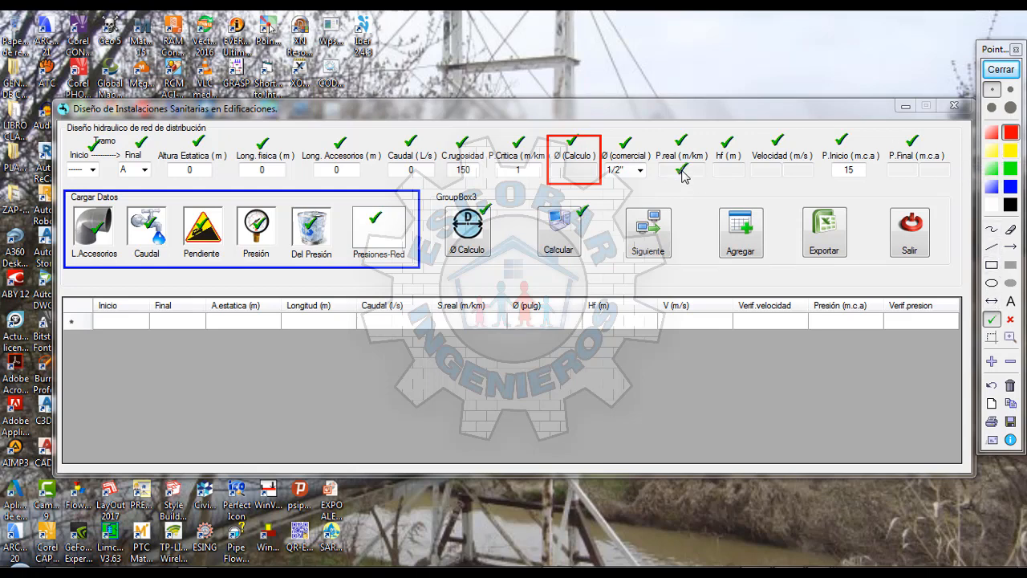
left_click(726, 170)
left_click(770, 169)
left_click(906, 171)
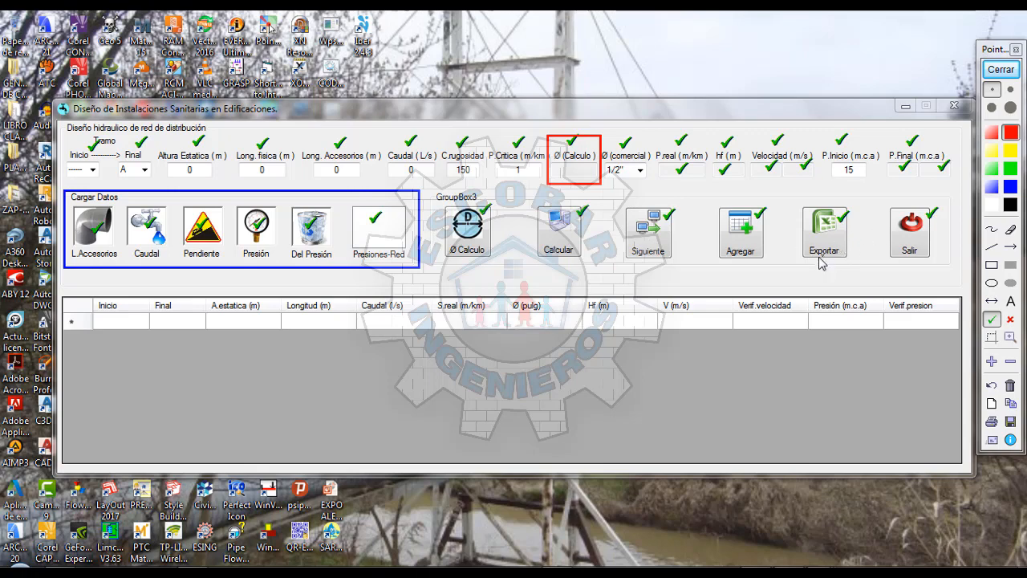
left_click(1001, 69)
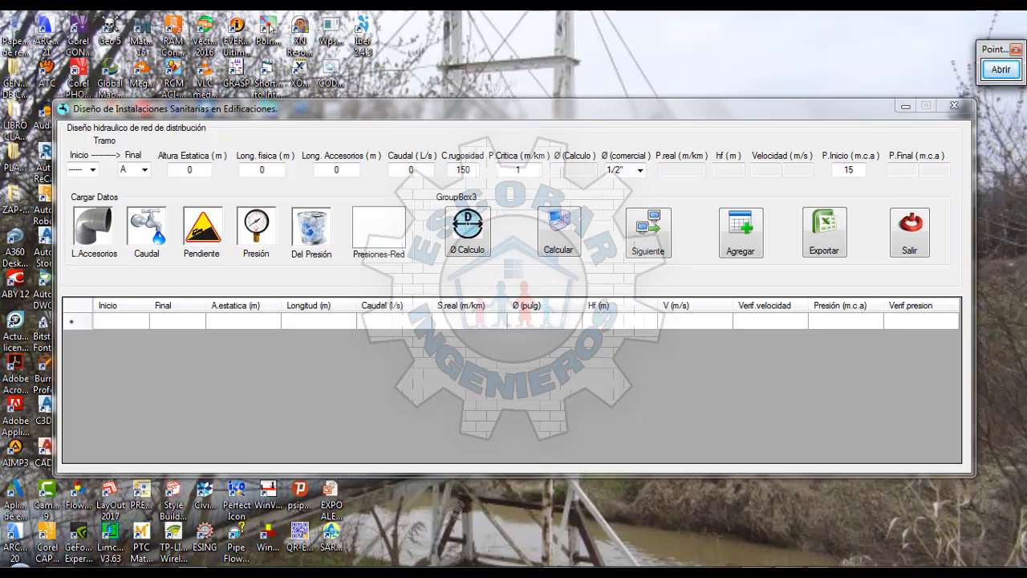
Step: Switch to AutoCAD and examine the overall isometric drawing of the direct water supply system and its fixture branches
left_click(554, 573)
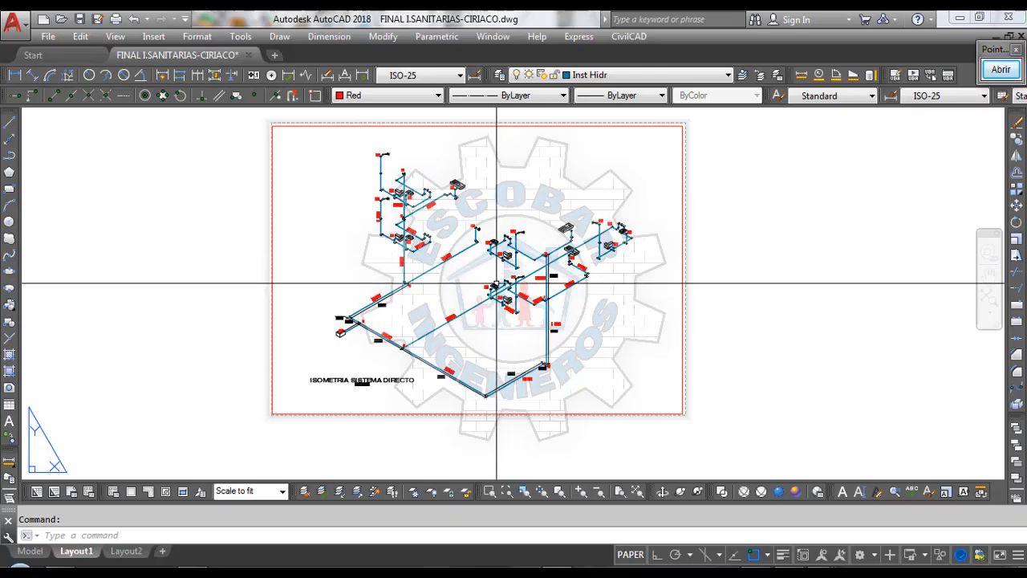
scroll(374, 350, "up", 7)
scroll(374, 350, "down", 8)
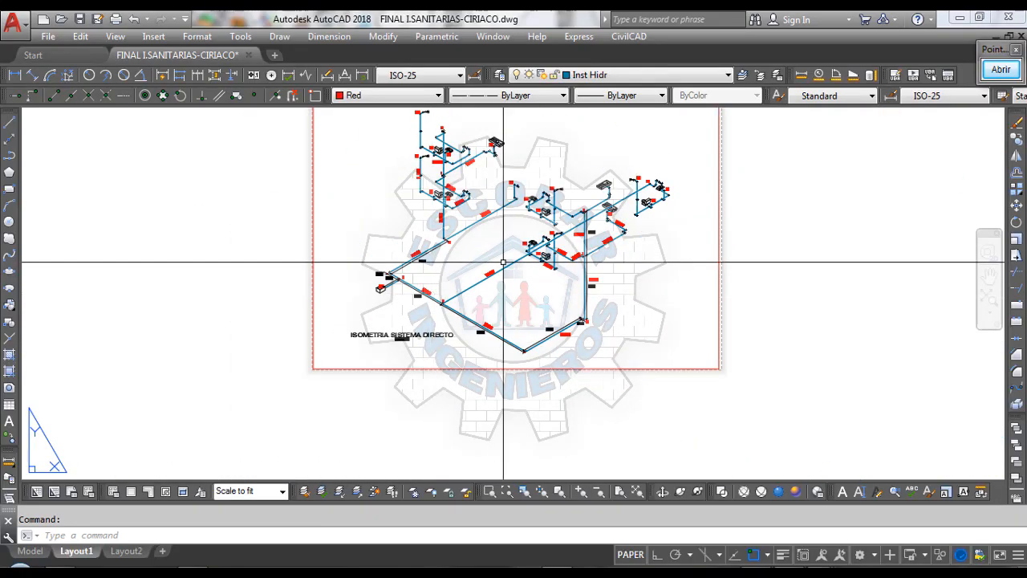
scroll(546, 255, "up", 6)
scroll(547, 255, "down", 6)
scroll(565, 232, "up", 6)
scroll(601, 243, "down", 6)
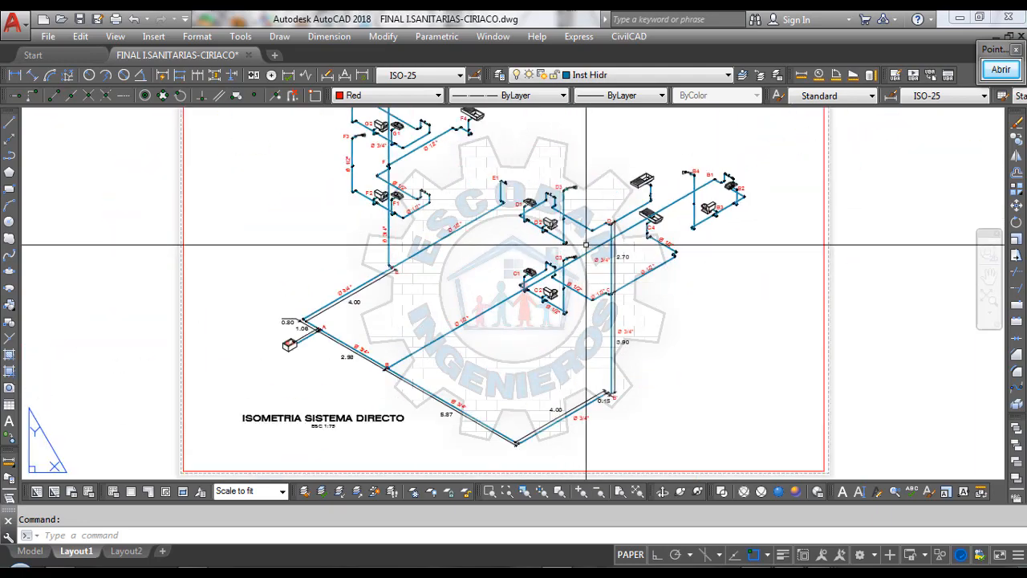
scroll(611, 276, "up", 4)
scroll(707, 226, "down", 2)
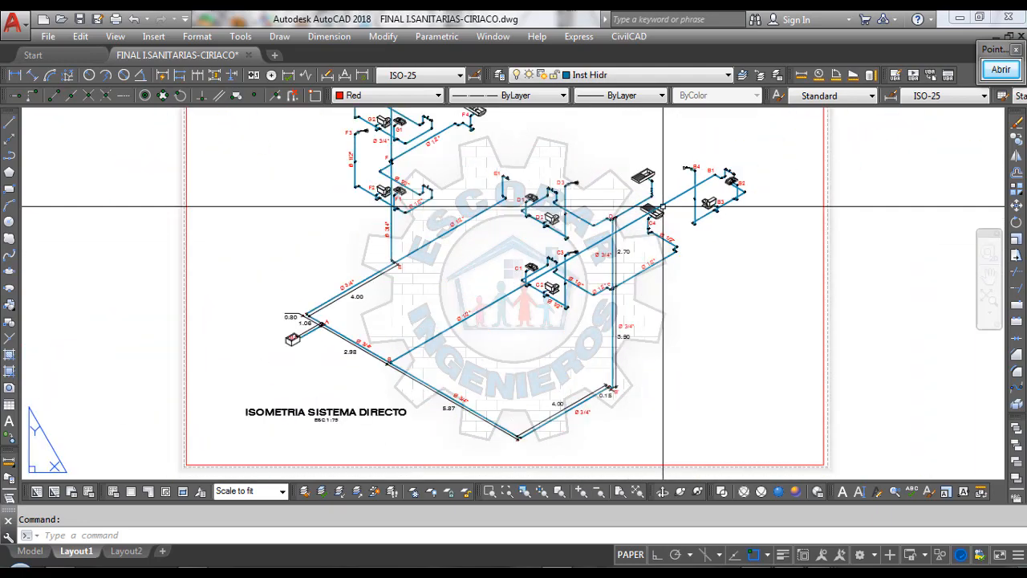
scroll(544, 161, "down", 3)
scroll(485, 232, "up", 7)
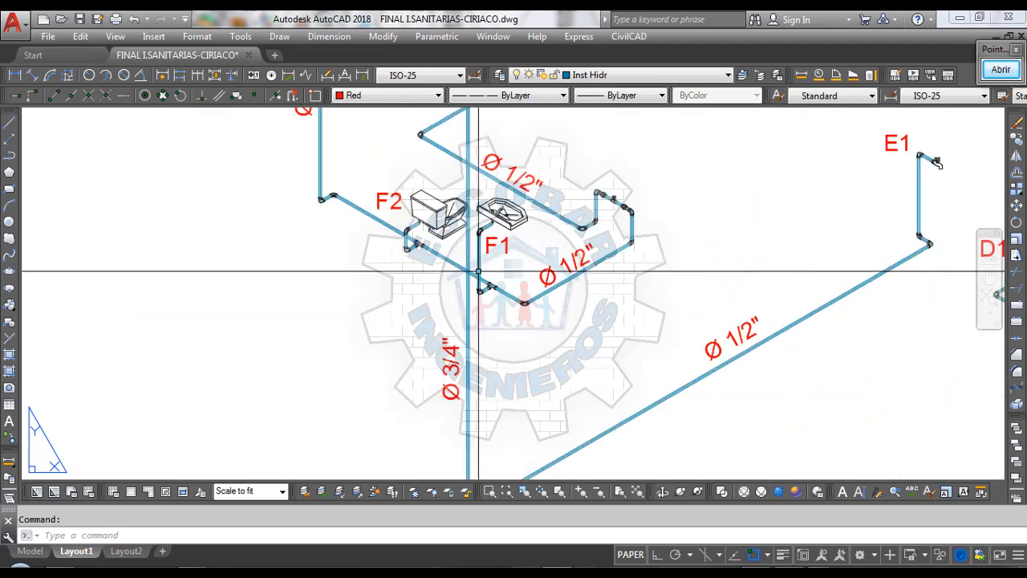
Step: Examine the supply pipe from M1 to node A and its continuation to node B, with their lengths and diameters
scroll(504, 246, "down", 3)
scroll(424, 303, "up", 5)
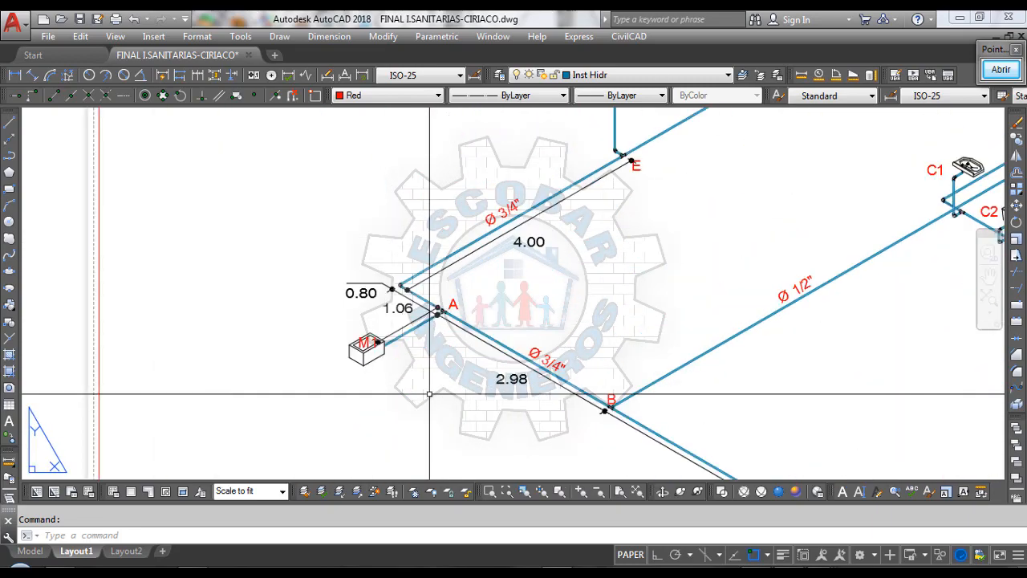
scroll(459, 299, "up", 2)
scroll(465, 248, "down", 2)
scroll(449, 284, "up", 4)
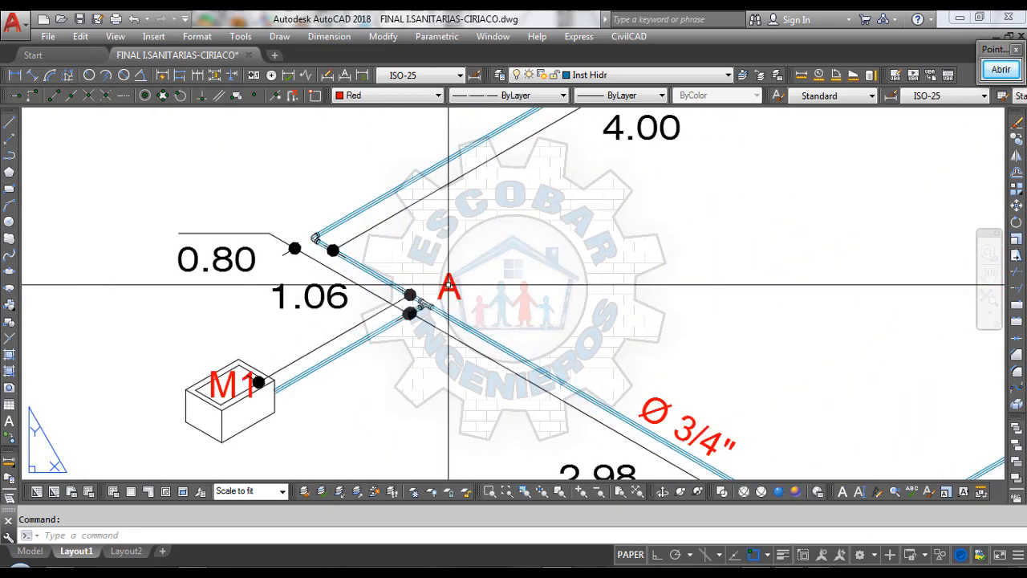
scroll(455, 246, "down", 1)
scroll(455, 245, "down", 1)
scroll(423, 285, "down", 3)
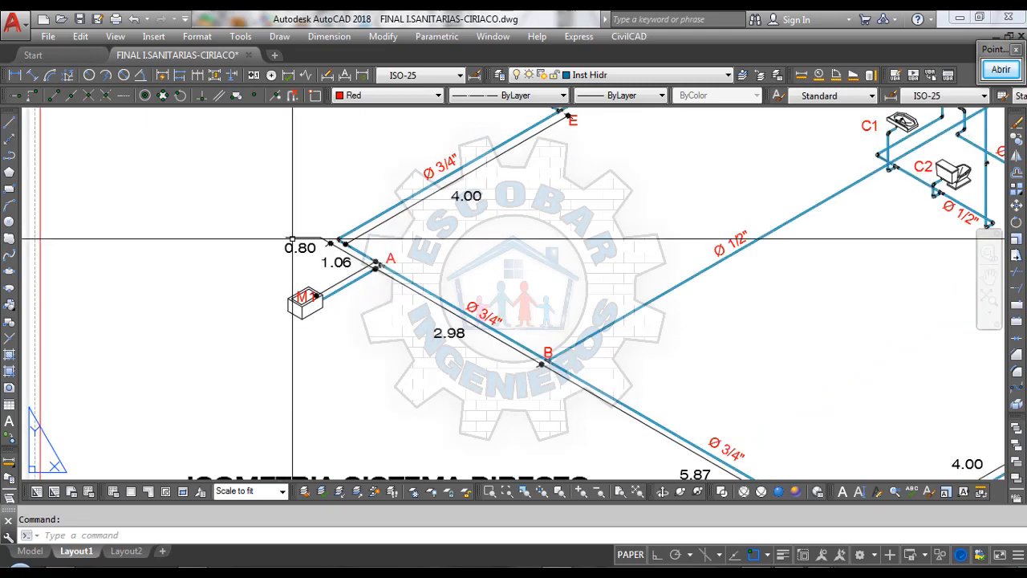
scroll(379, 281, "up", 3)
scroll(345, 273, "up", 4)
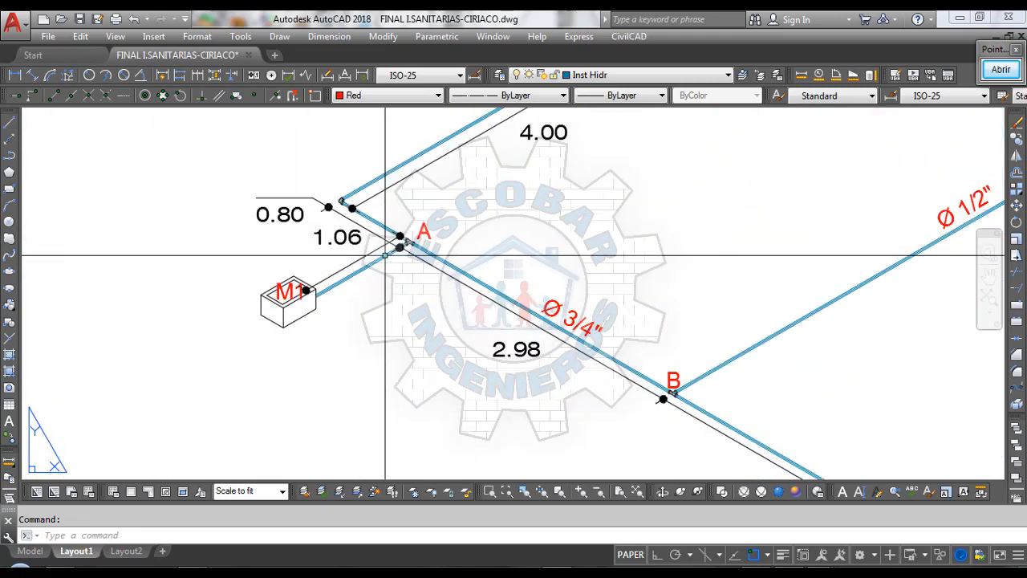
scroll(403, 243, "up", 4)
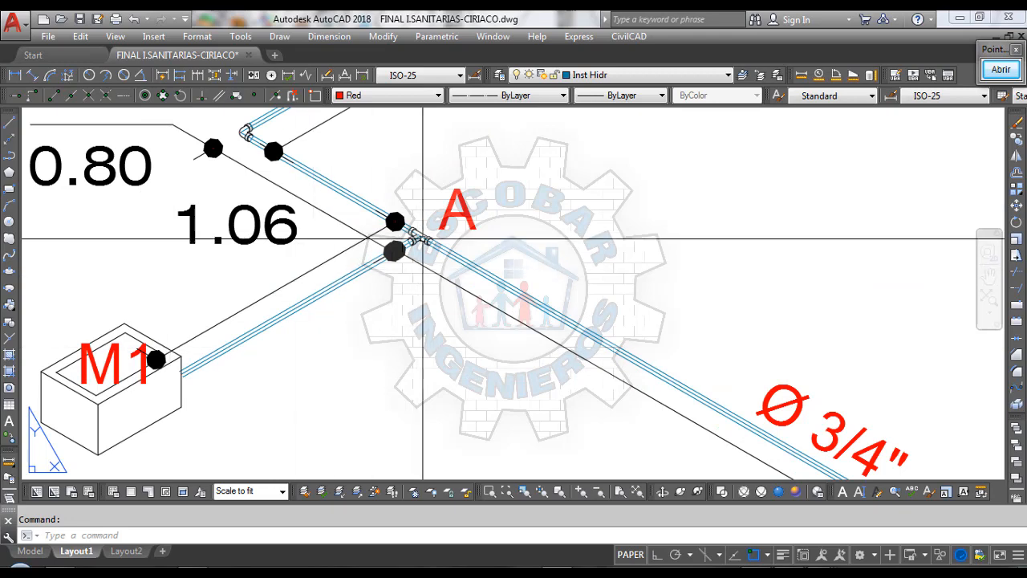
scroll(403, 260, "down", 2)
scroll(432, 238, "up", 2)
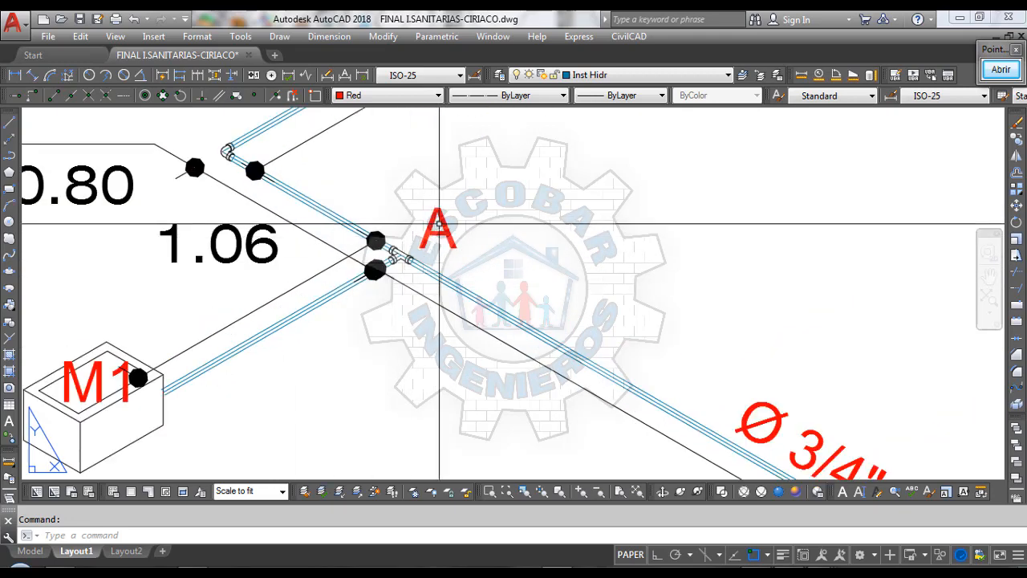
scroll(432, 229, "down", 1)
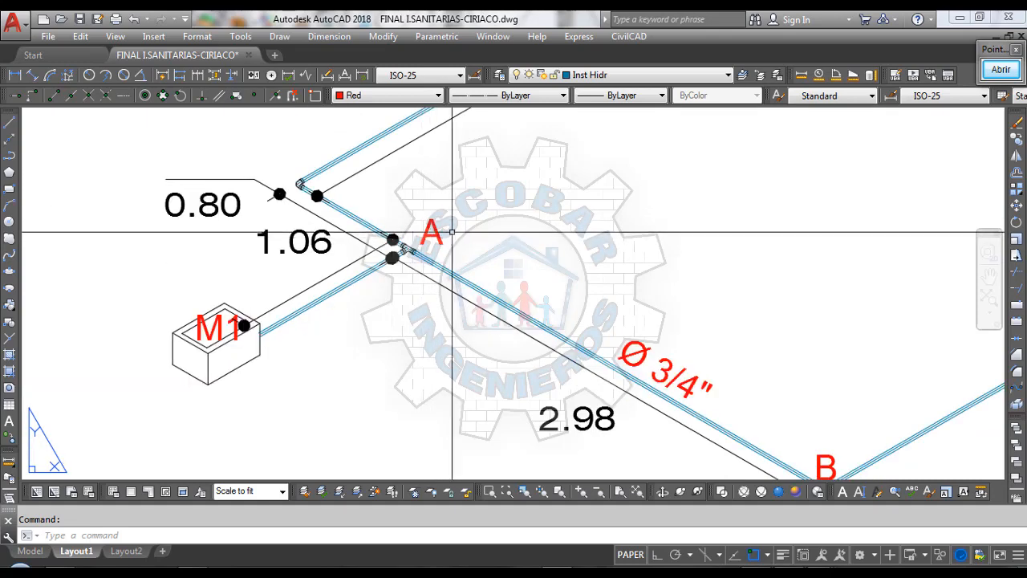
Step: Examine the isometric drawing from M1 through nodes A and B to the fixture branches fed by the riser through C and D
scroll(452, 232, "down", 1)
scroll(414, 241, "down", 6)
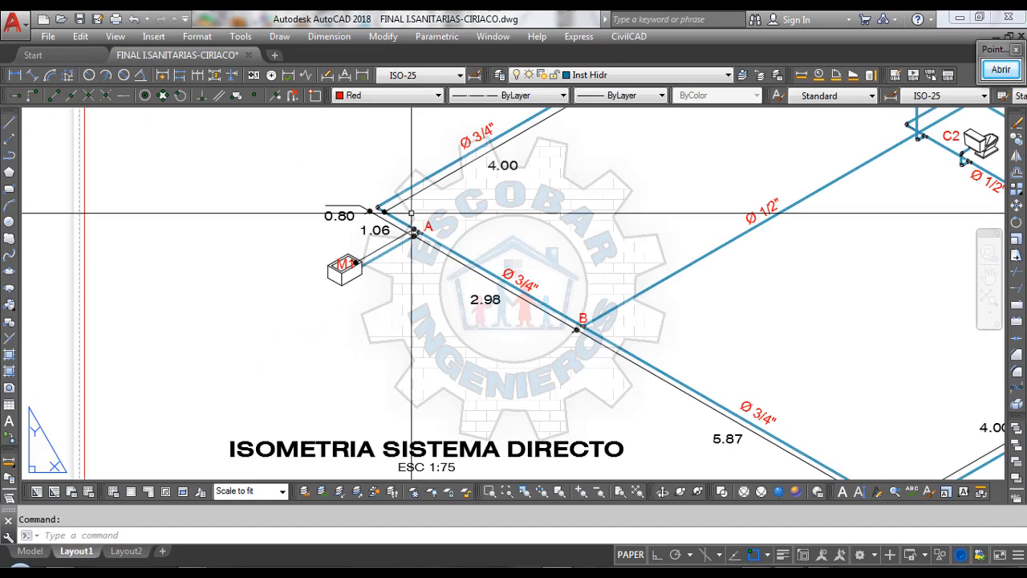
scroll(418, 256, "up", 4)
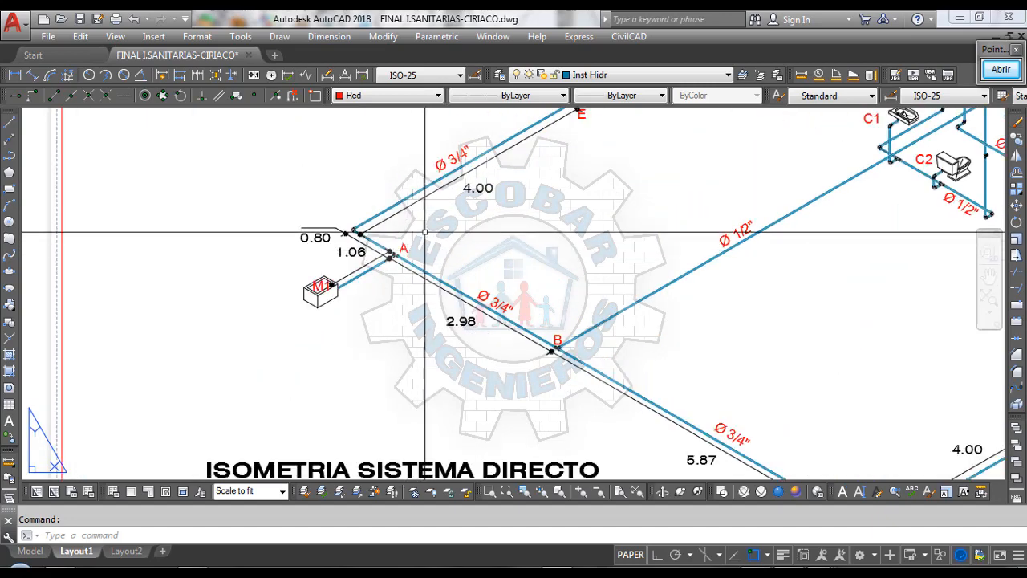
scroll(423, 242, "down", 2)
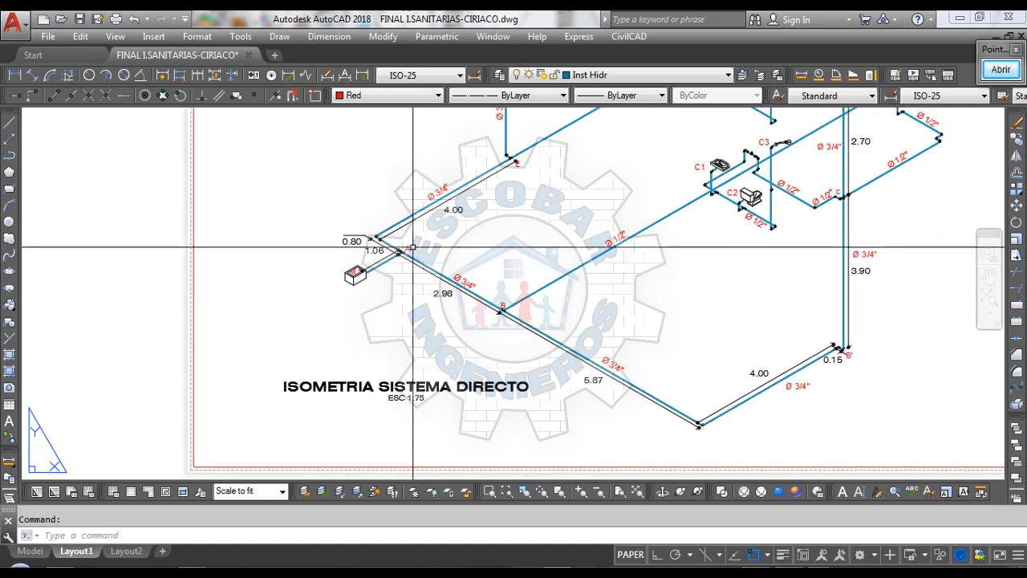
scroll(413, 249, "down", 4)
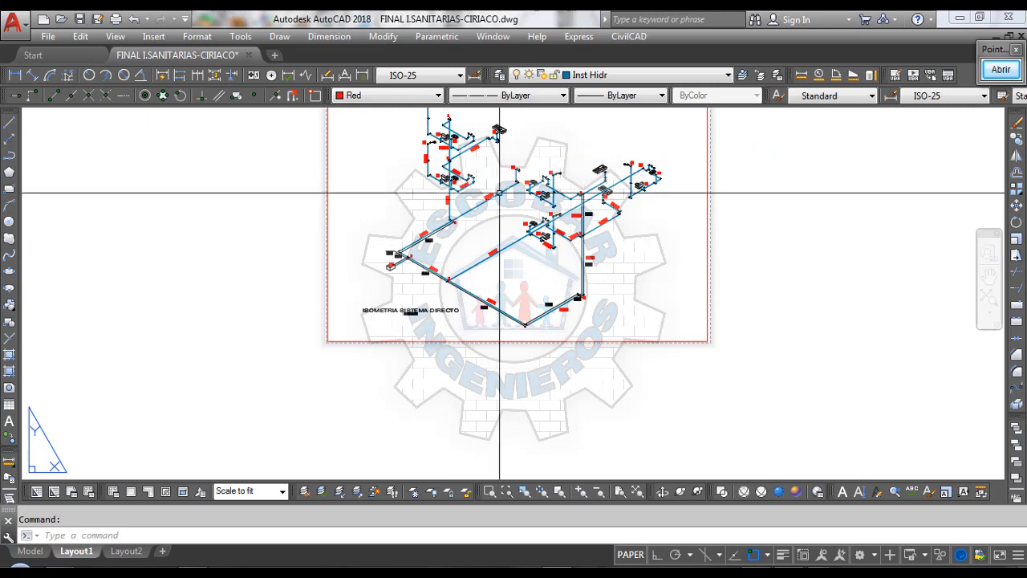
scroll(499, 189, "up", 2)
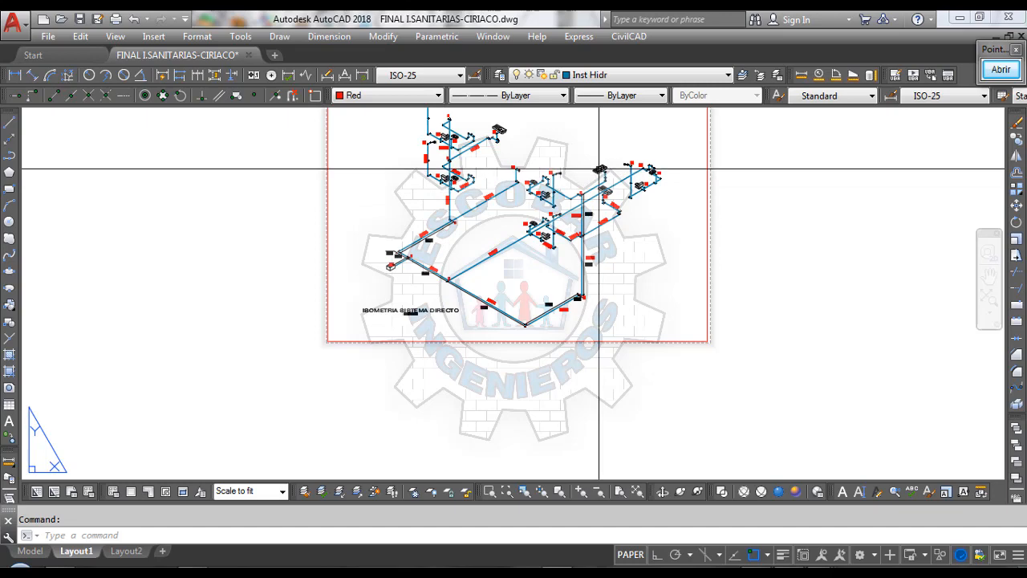
scroll(599, 169, "up", 3)
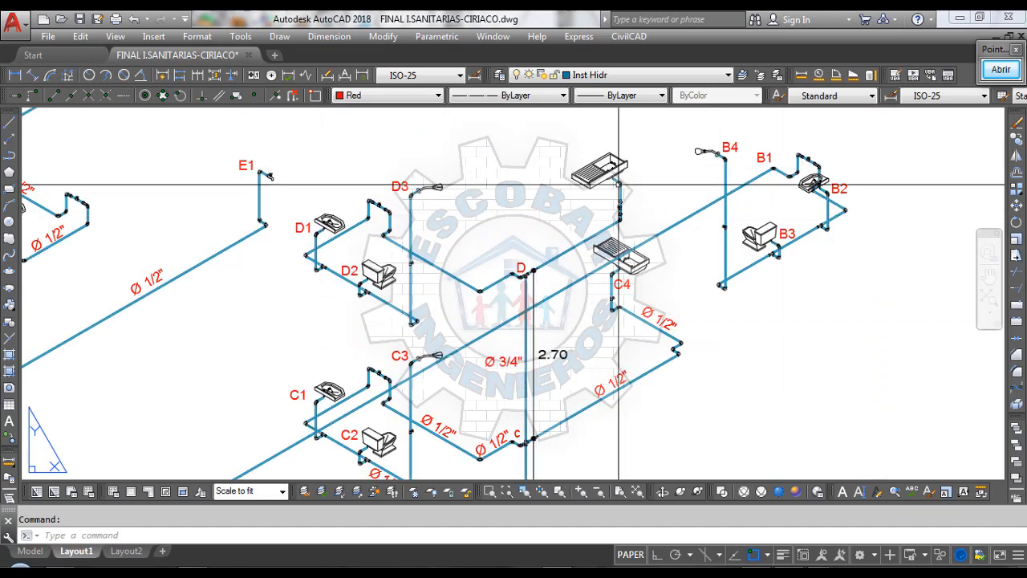
scroll(619, 182, "down", 2)
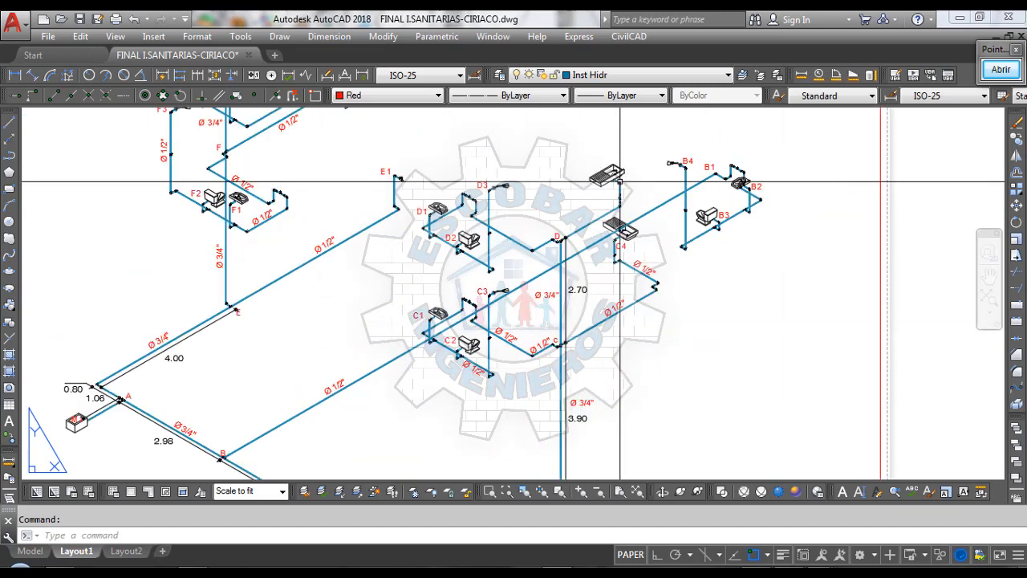
scroll(599, 169, "down", 2)
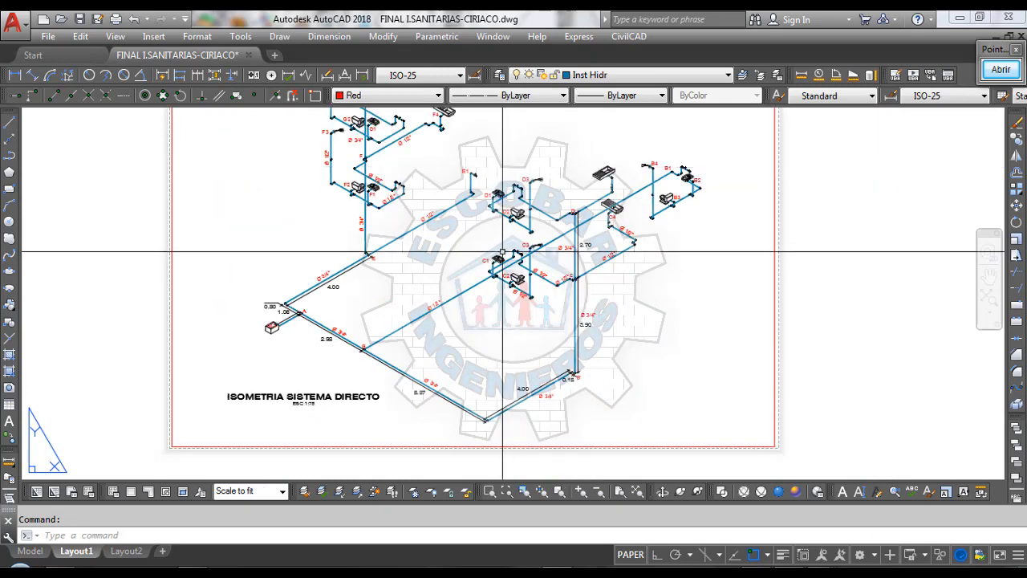
scroll(498, 282, "up", 5)
scroll(454, 306, "down", 6)
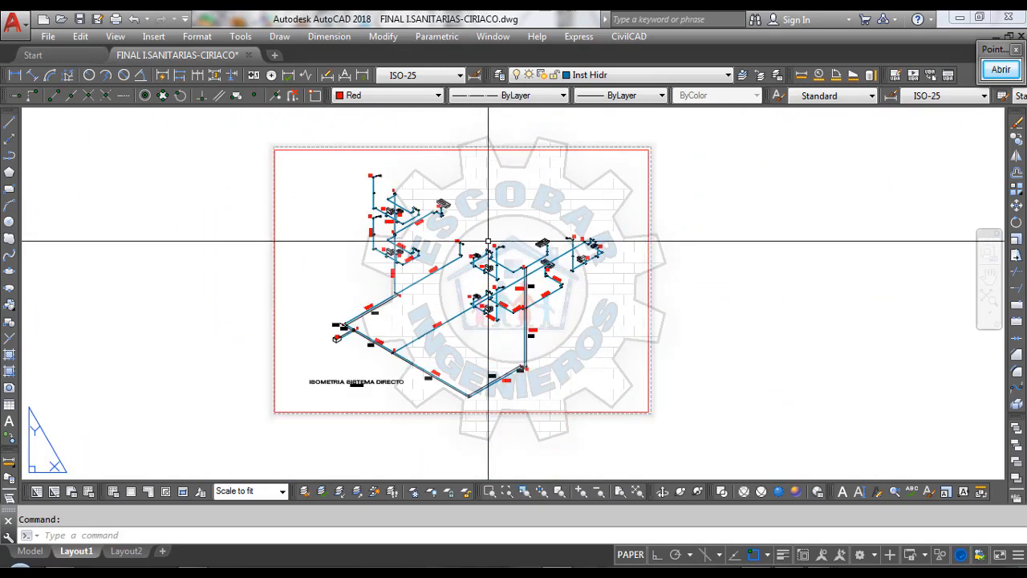
scroll(461, 261, "up", 2)
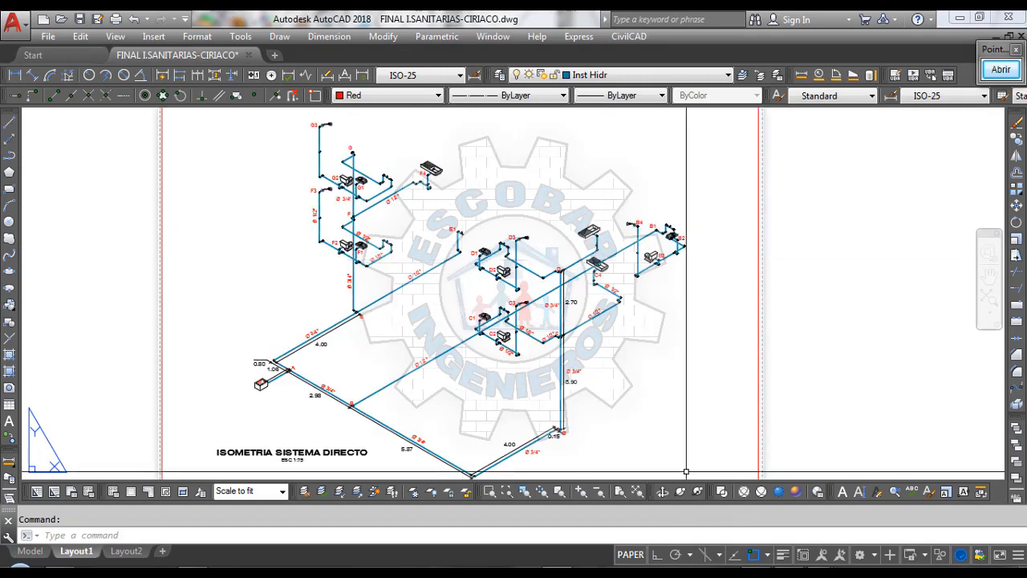
Step: Switch to the SARAID program and open the Caudal calculation window, checking its Aparato Sanitario and U.G fields
left_click(882, 515)
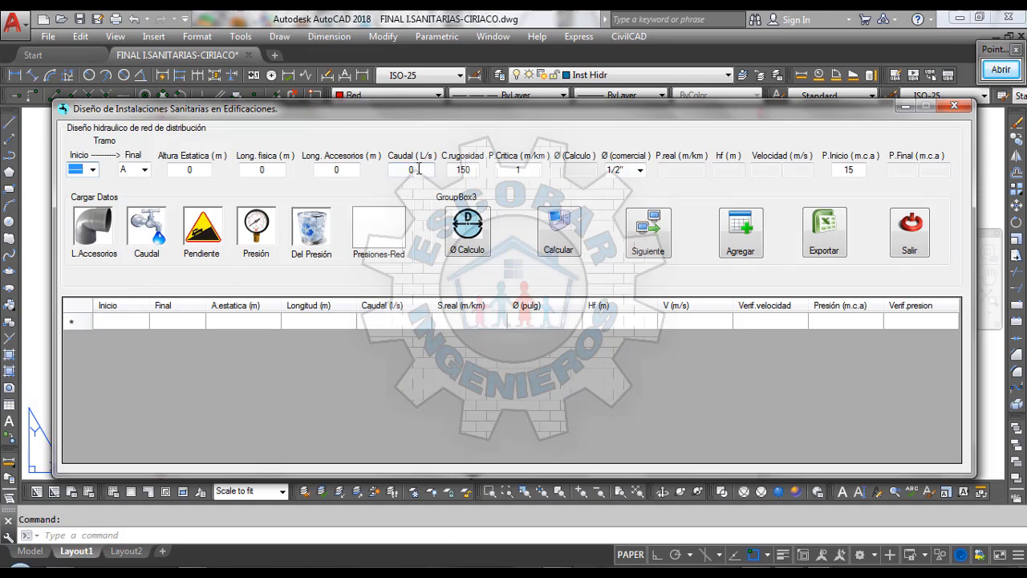
left_click(147, 231)
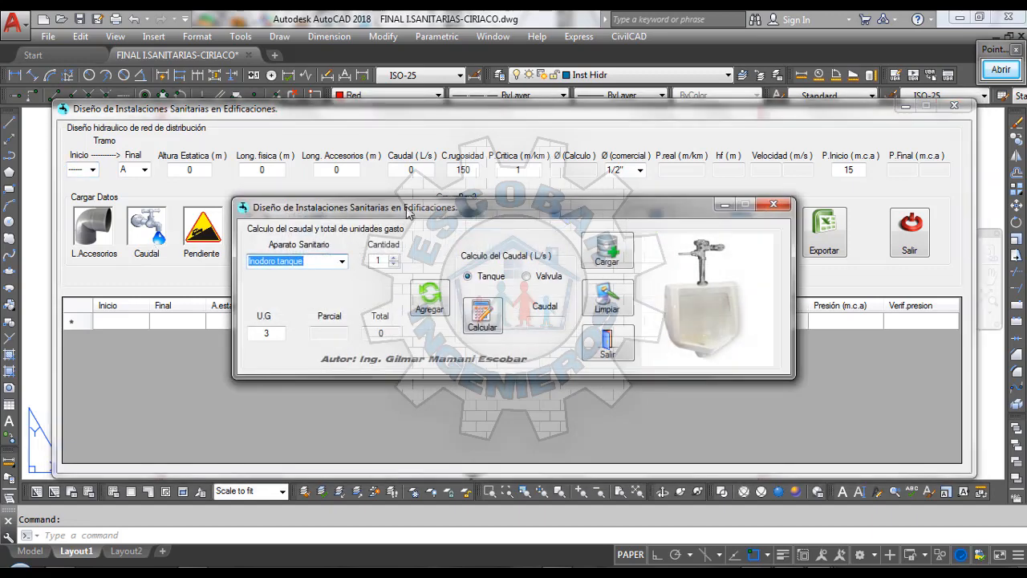
mouse_move(407, 211)
left_mouse_down()
mouse_move(415, 360)
mouse_move(404, 207)
left_mouse_up()
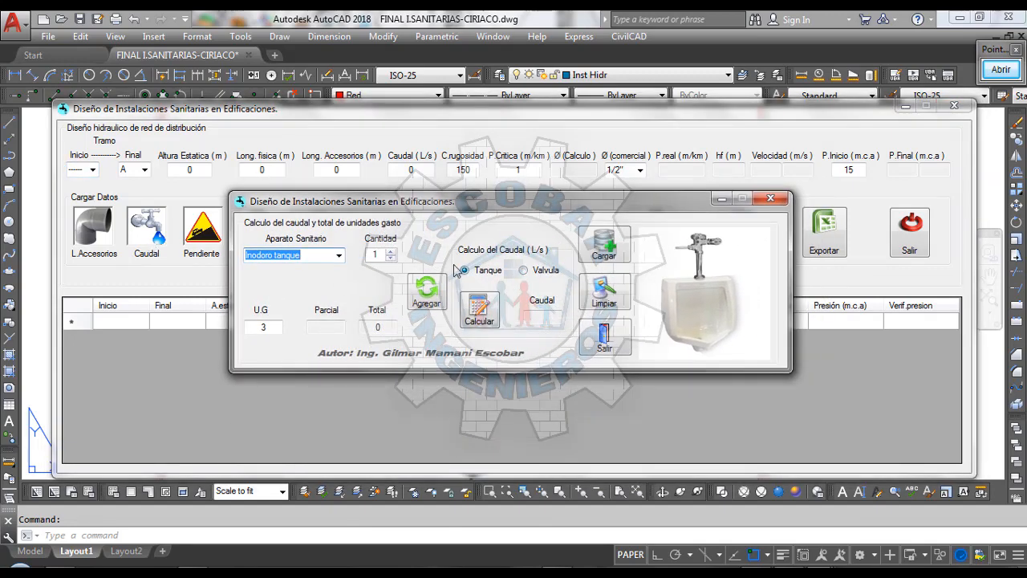
left_click(331, 255)
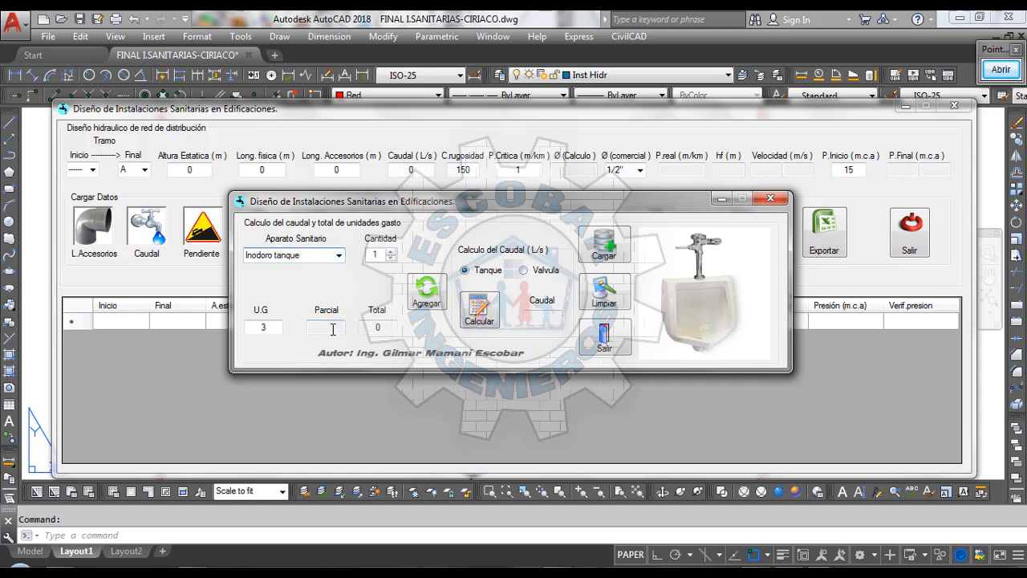
left_click(275, 331)
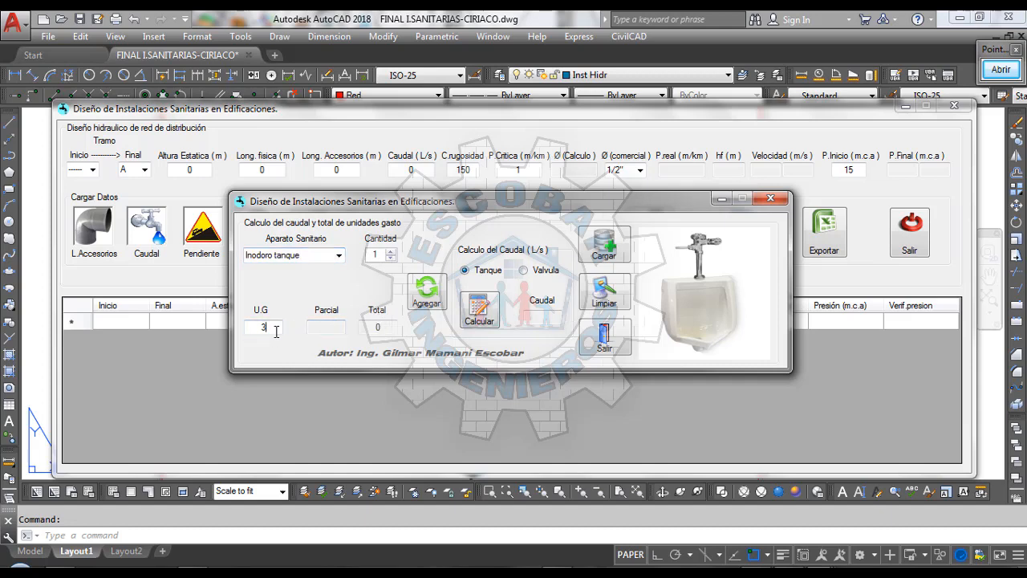
Step: Preview the fixture options Inodoro tanque, Inodoro valvula and Bidé with their pictures and U.G values
left_click(338, 256)
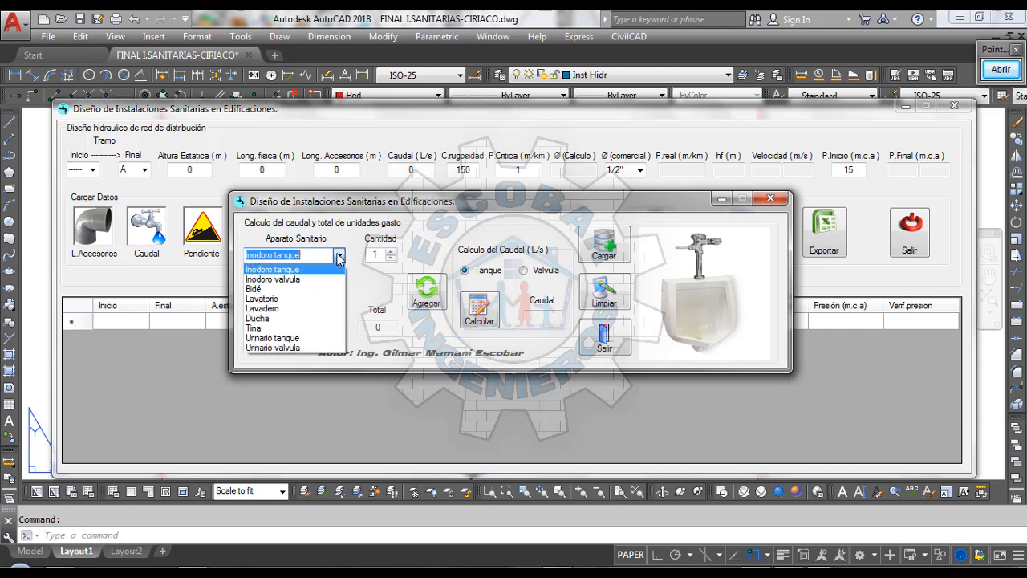
left_click(298, 270)
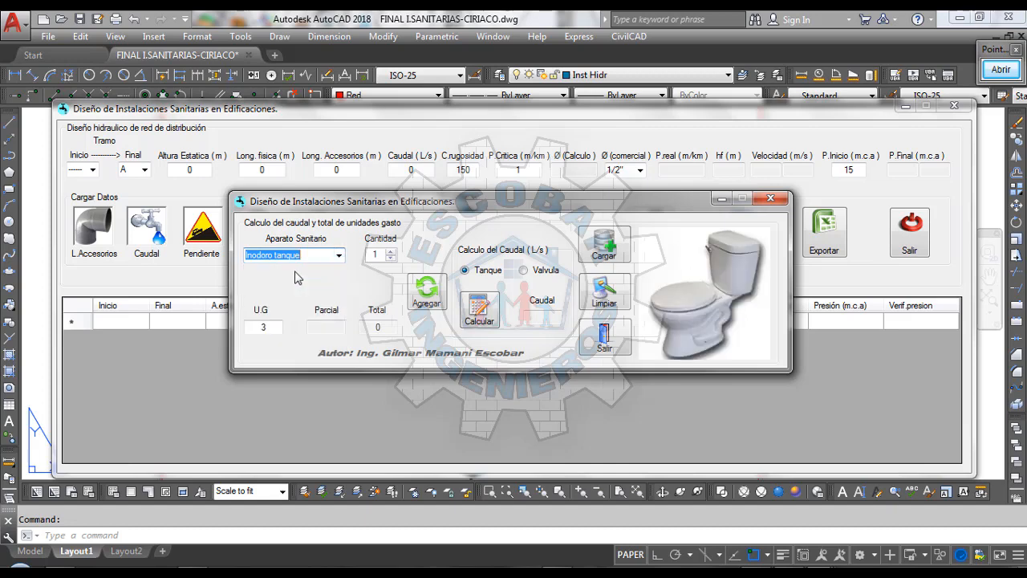
left_click(316, 257)
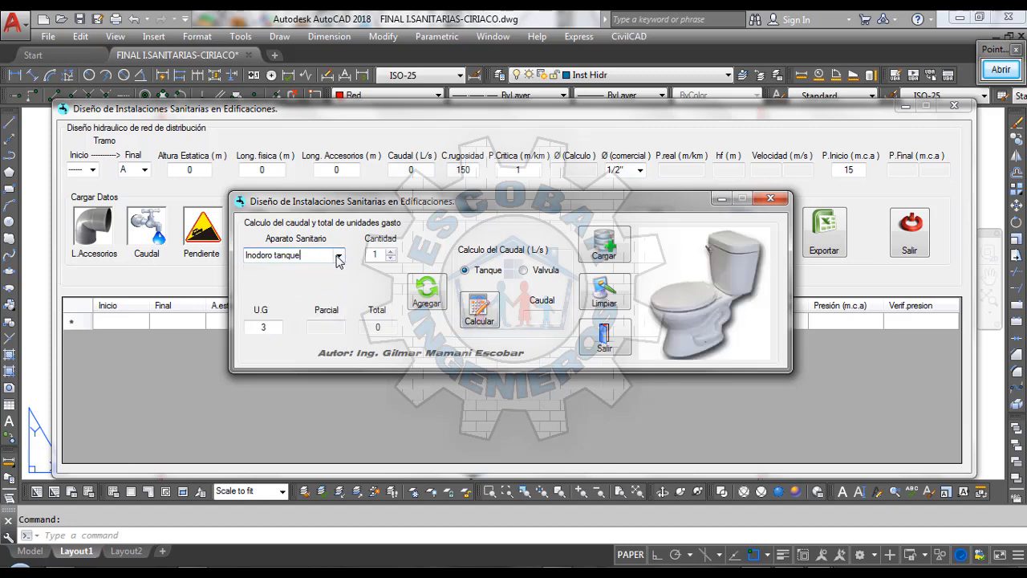
left_click(338, 255)
left_click(290, 281)
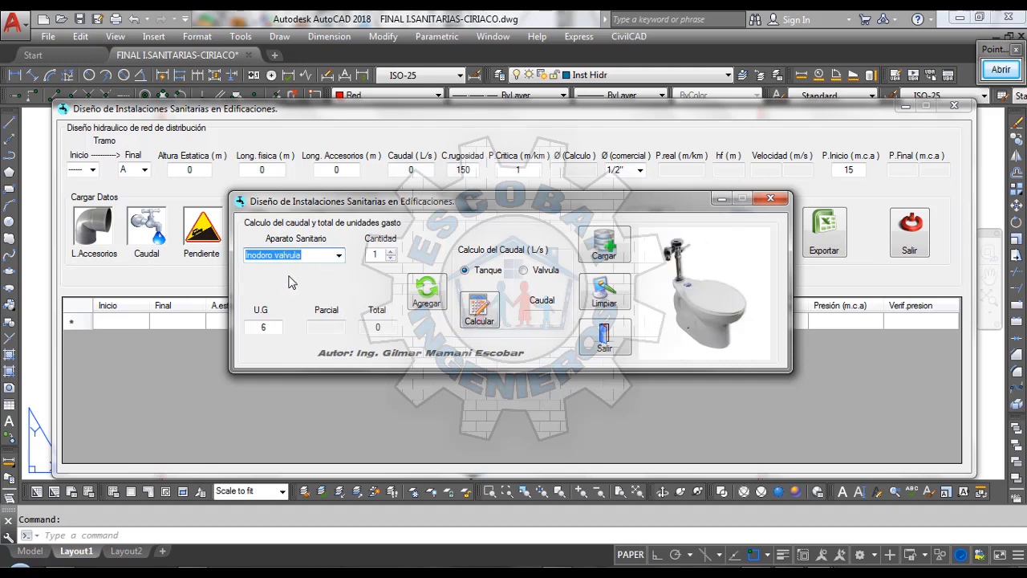
left_click(339, 257)
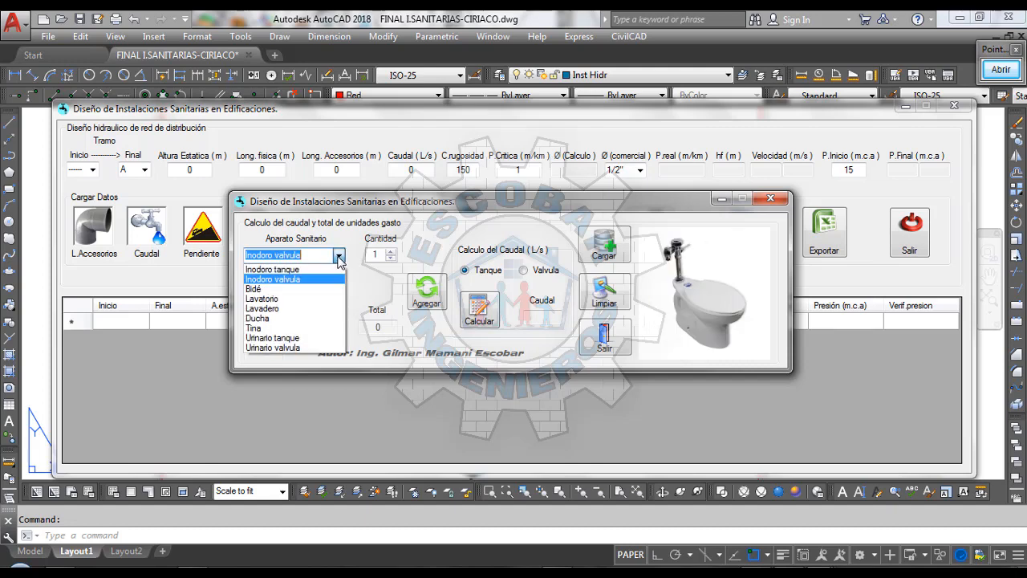
left_click(272, 270)
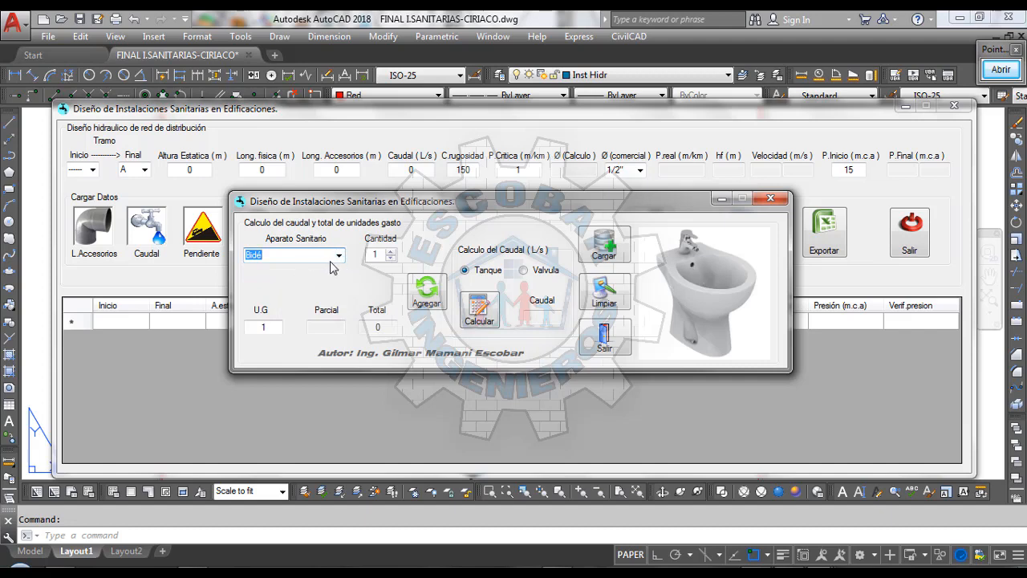
Step: Preview the fixture options Lavatorio, Lavadero, Ducha and Tina with their pictures and U.G values
left_click(339, 255)
left_click(277, 299)
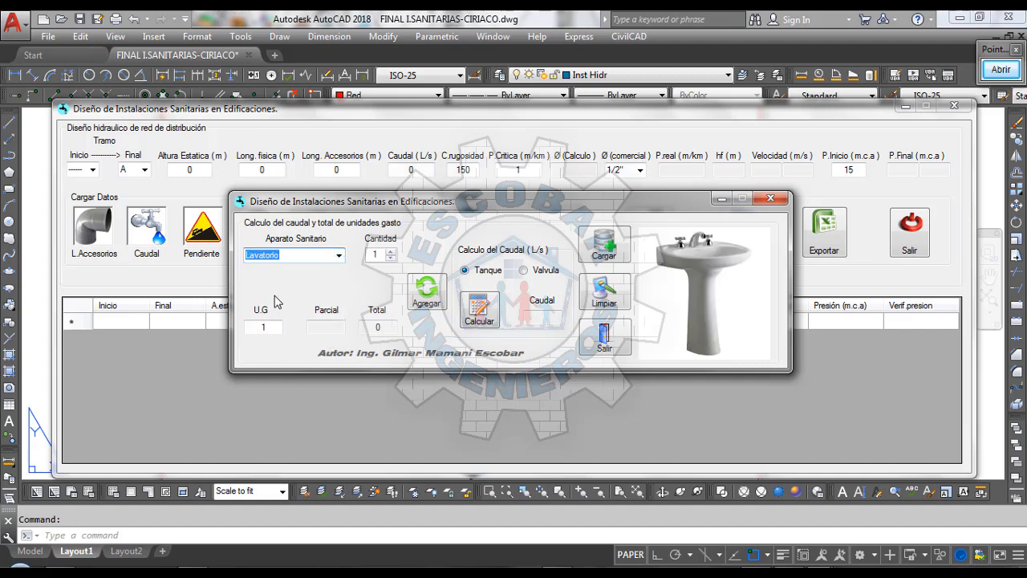
left_click(339, 255)
left_click(277, 309)
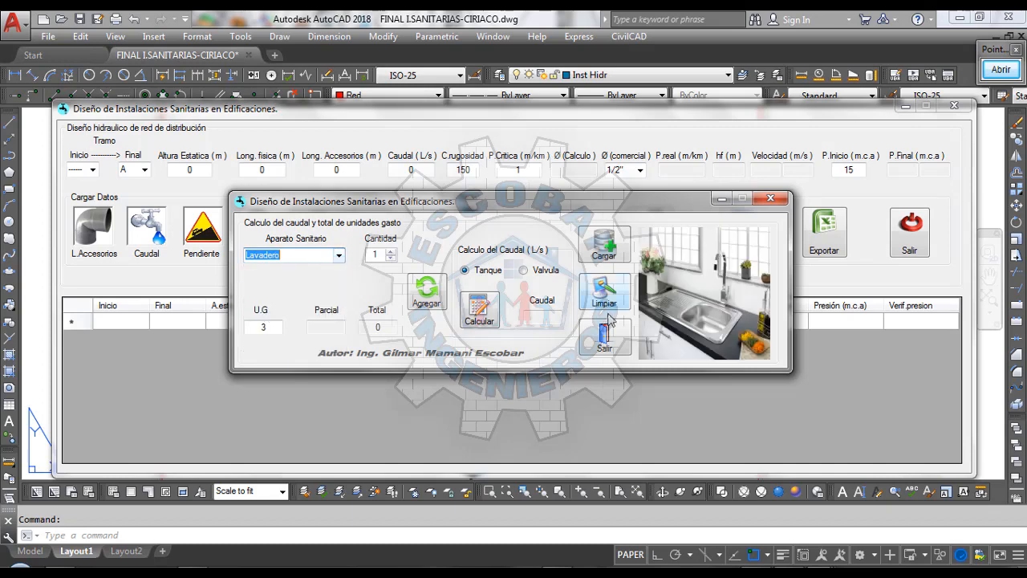
left_click(339, 255)
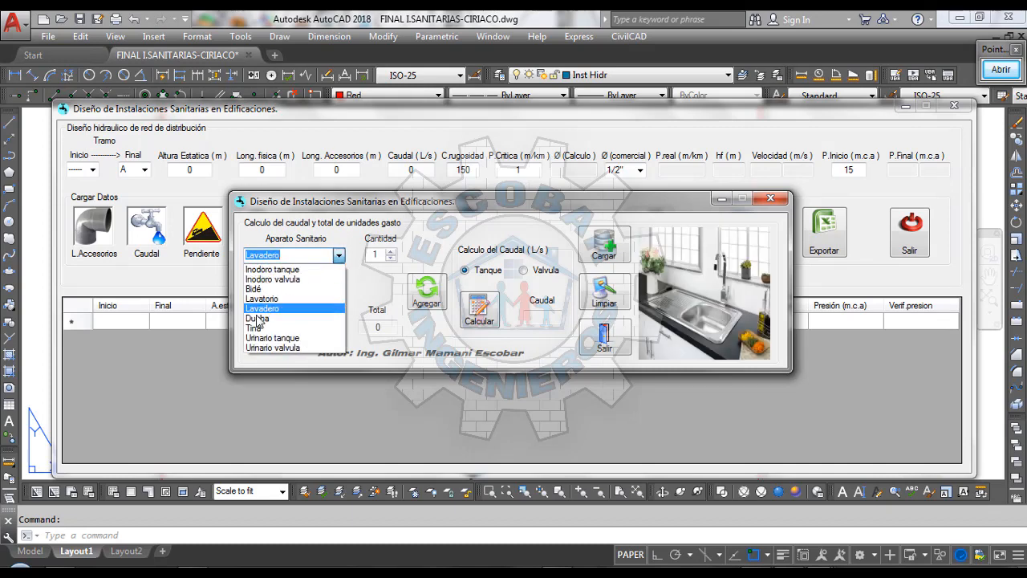
left_click(277, 319)
left_click(339, 255)
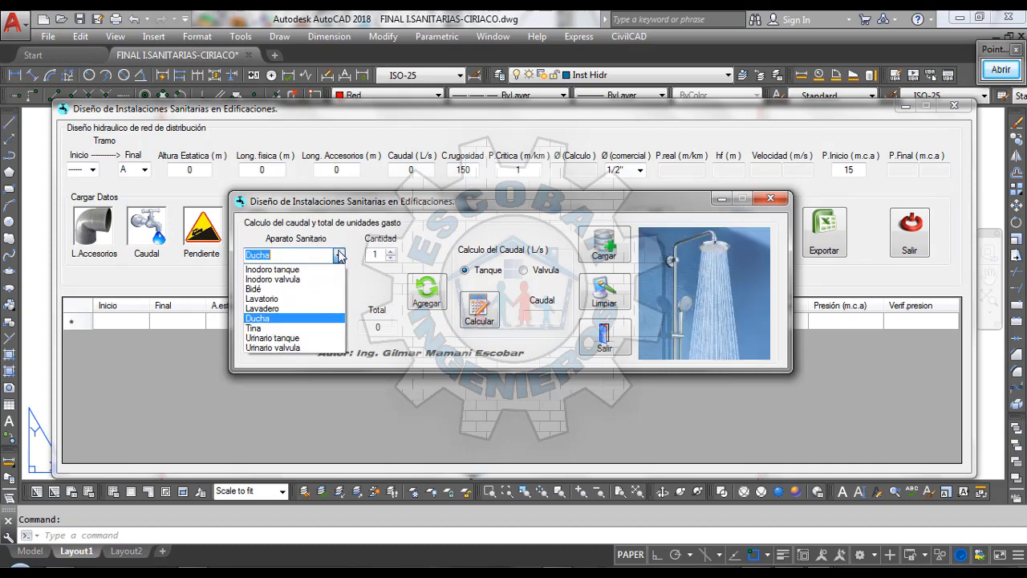
left_click(265, 329)
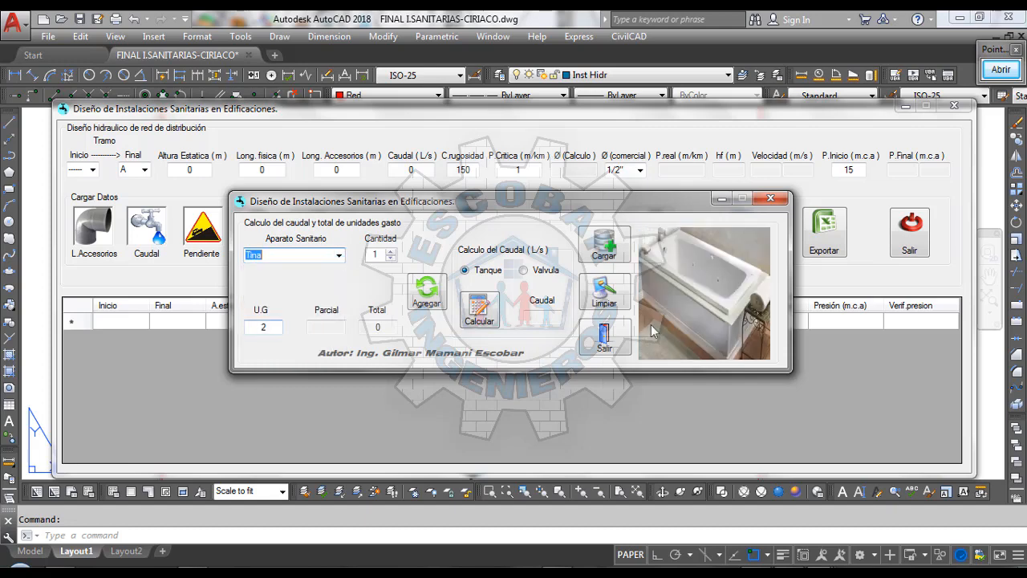
Step: Preview the fixture options Urinario tanque and Urinario valvula with their pictures and U.G values
left_click(338, 255)
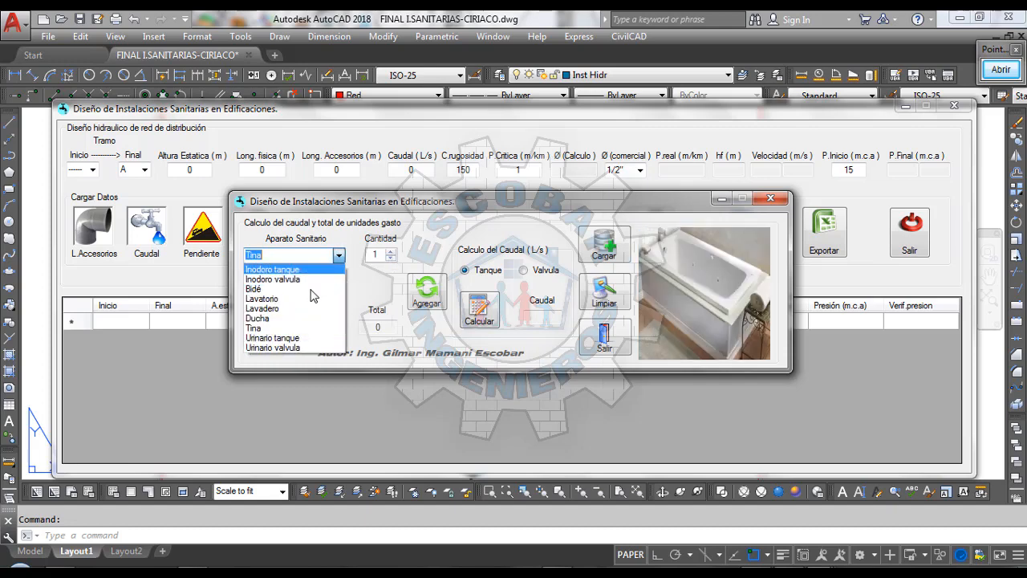
left_click(277, 338)
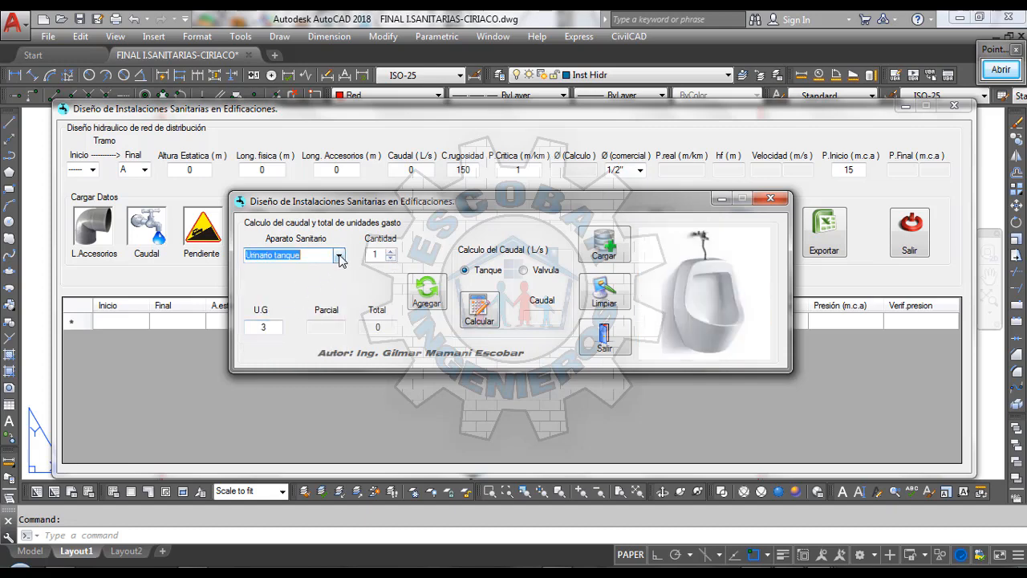
left_click(339, 255)
left_click(290, 348)
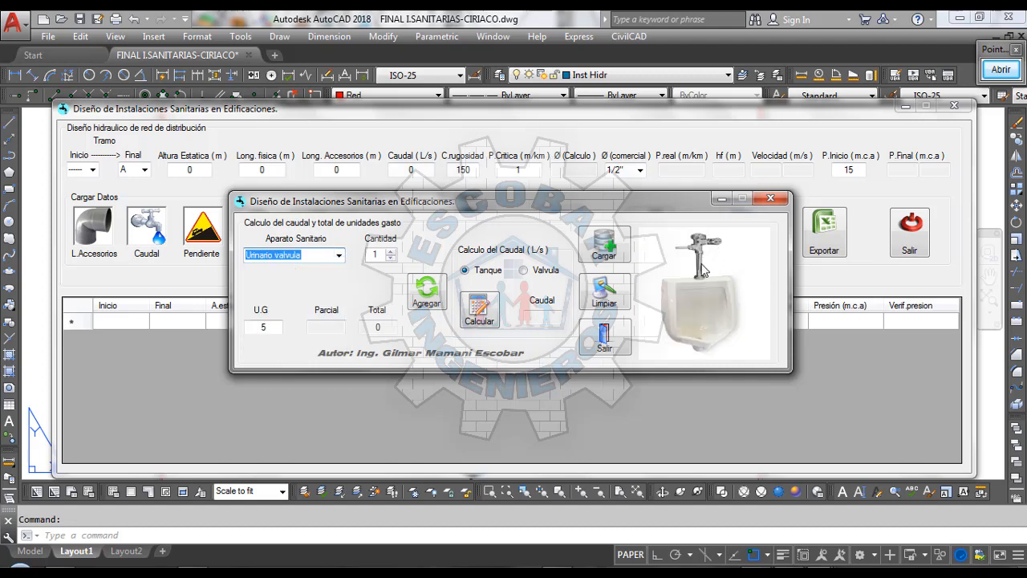
Step: Set the sanitary fixture to Inodoro tanque and check its U.G field
left_click(338, 255)
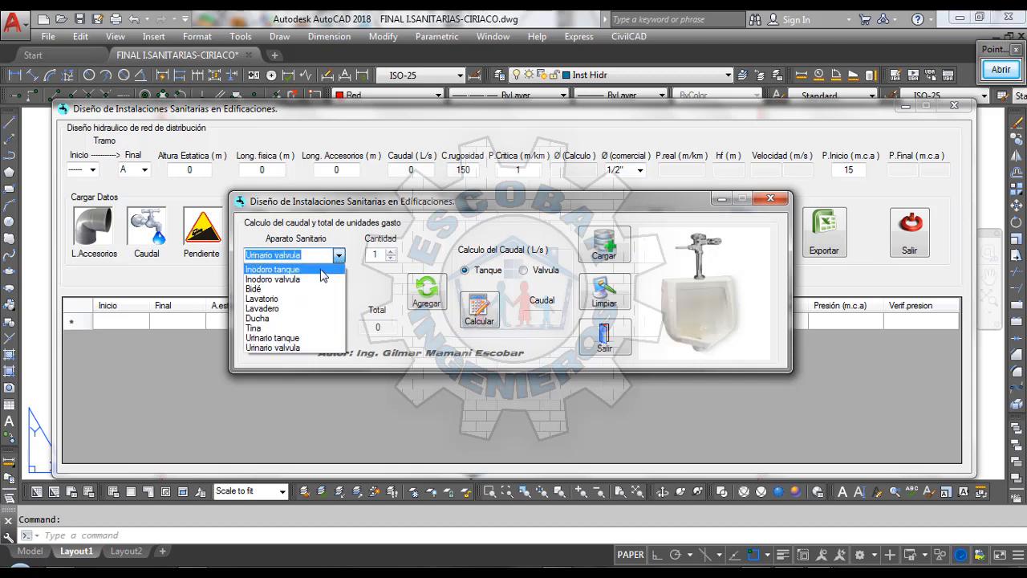
left_click(313, 267)
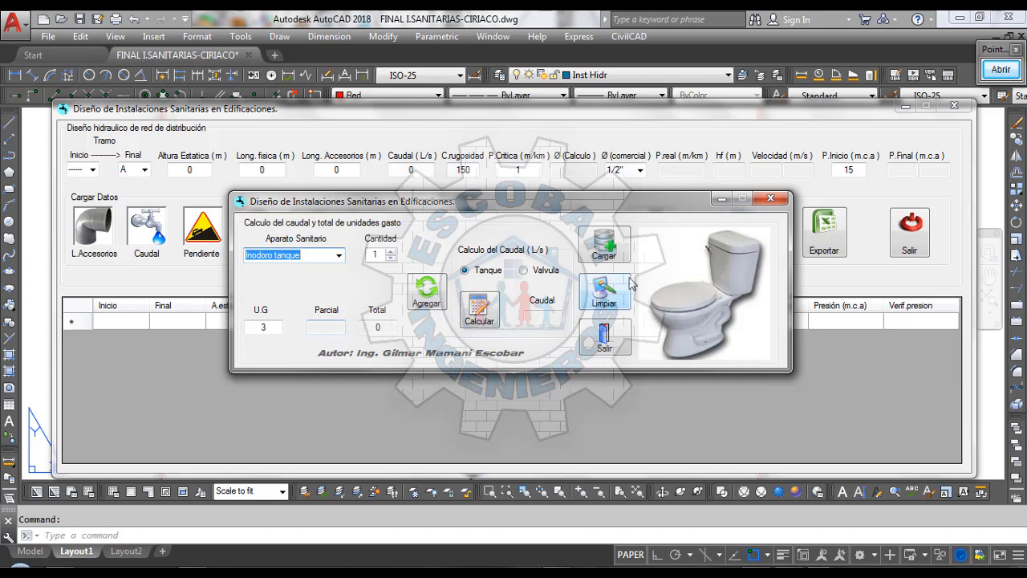
left_click(309, 254)
left_click(278, 327)
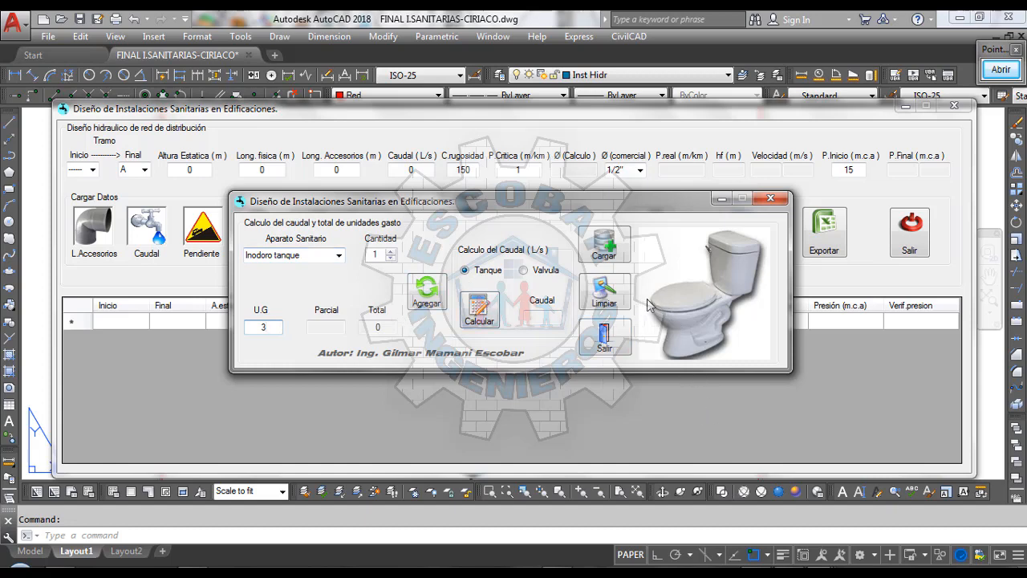
Step: Switch to the RNE IS.010 PDF and find the Anexo N° 1 table of unidades de gasto for private-use fixtures on page 13
mouse_move(756, 575)
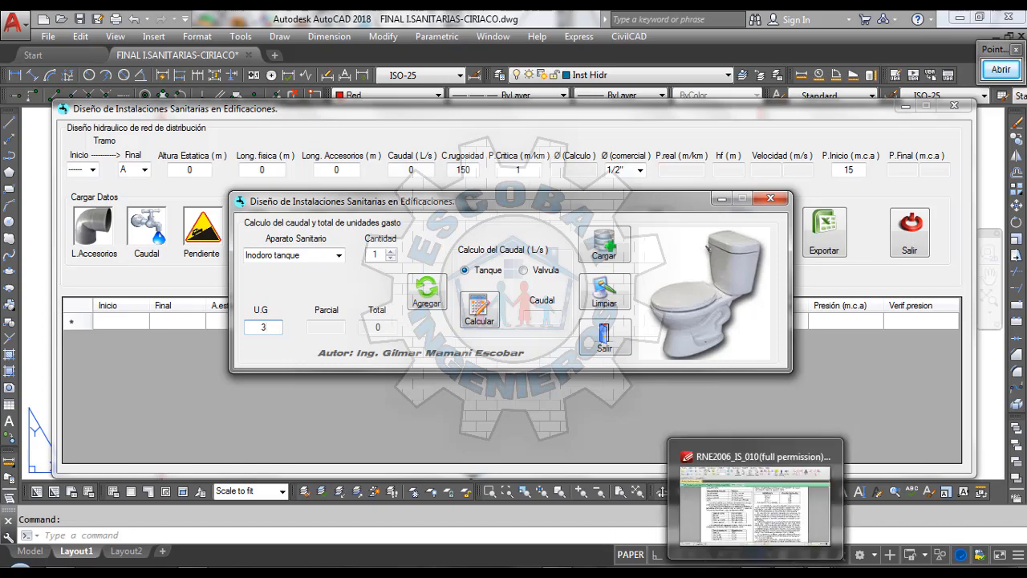
left_click(755, 502)
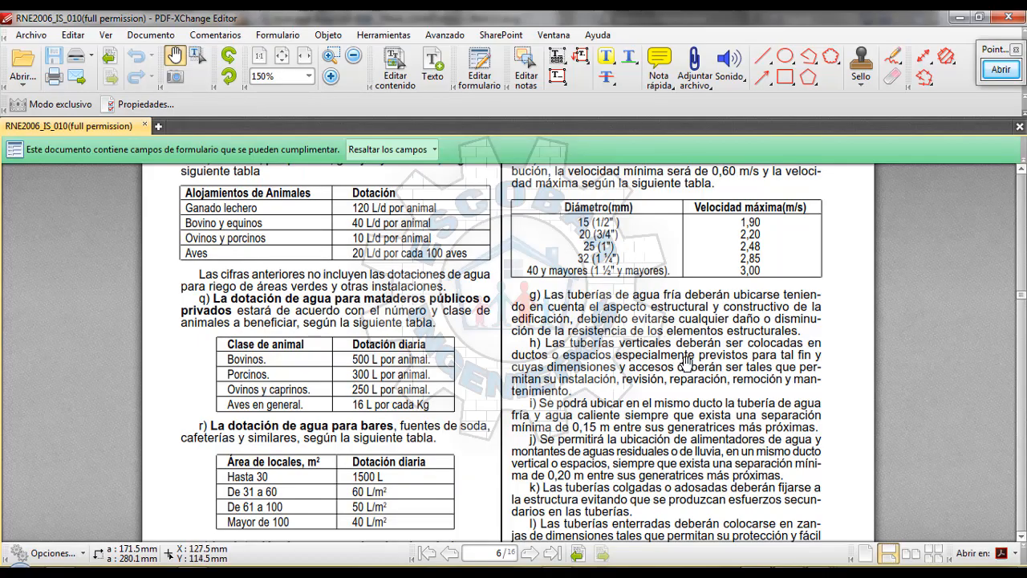
scroll(688, 362, "up", 3)
scroll(688, 363, "up", 1)
scroll(690, 368, "down", 9)
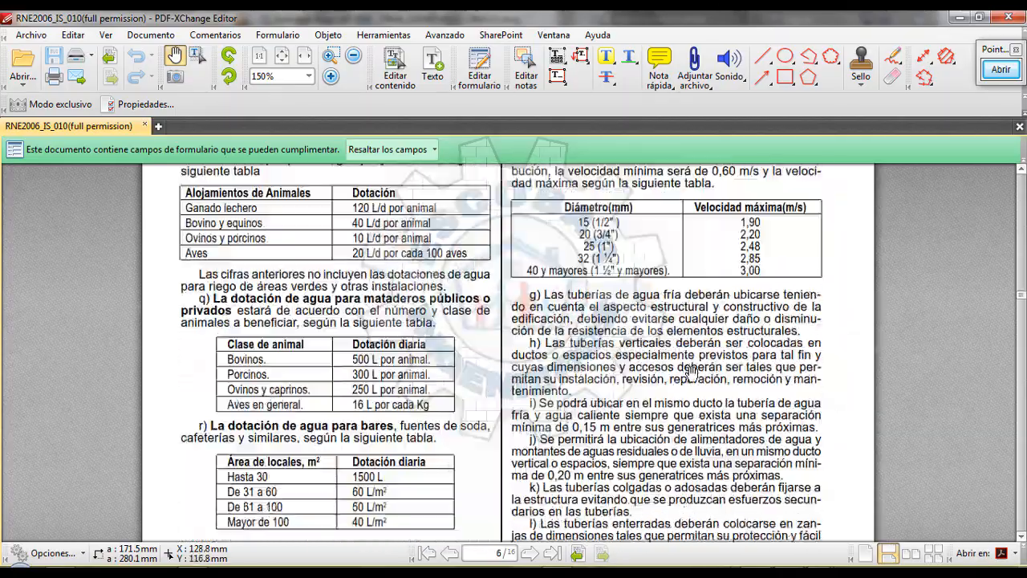
scroll(690, 371, "down", 10)
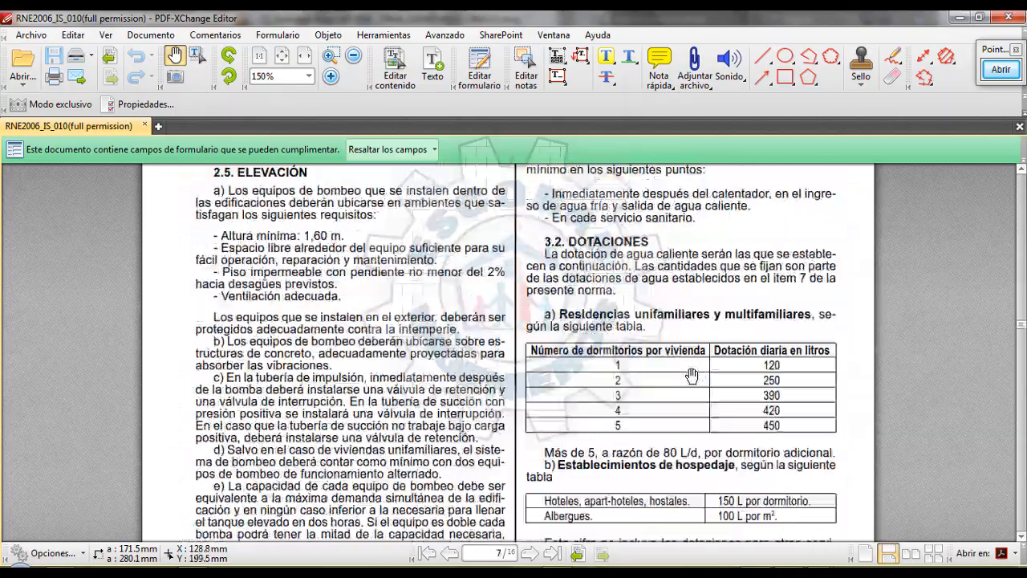
scroll(693, 378, "up", 1)
scroll(692, 377, "down", 8)
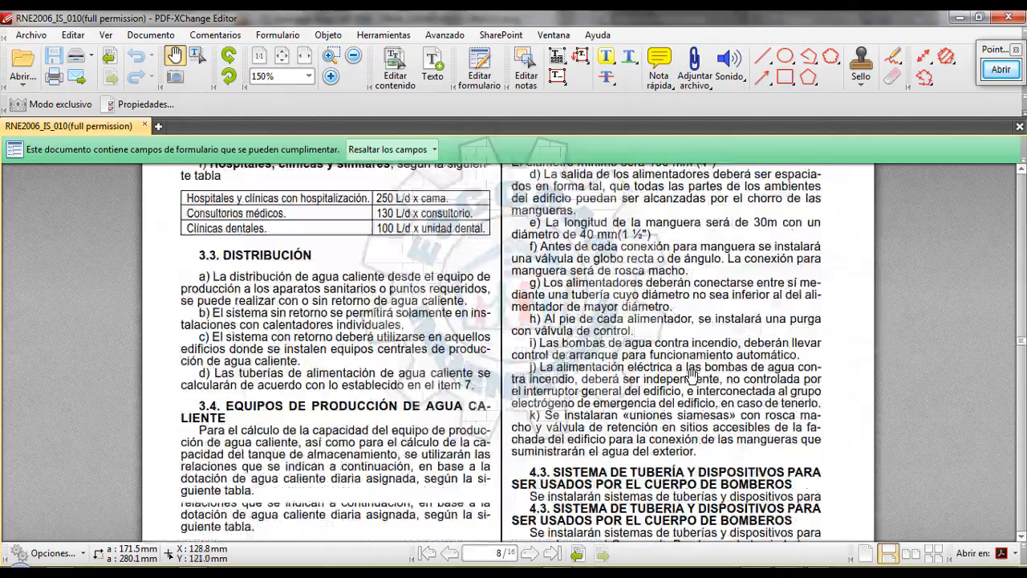
scroll(691, 376, "down", 15)
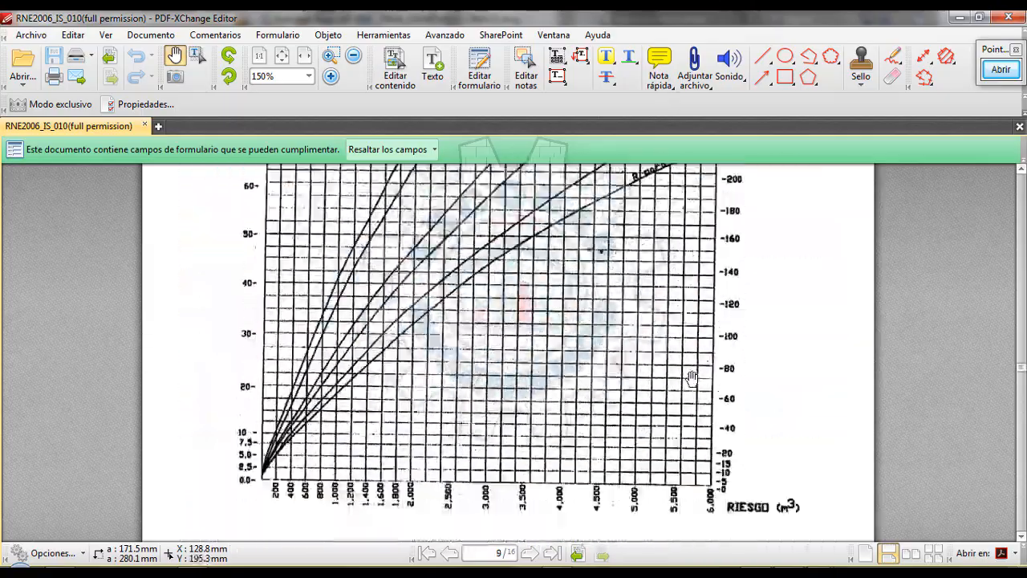
scroll(692, 378, "down", 15)
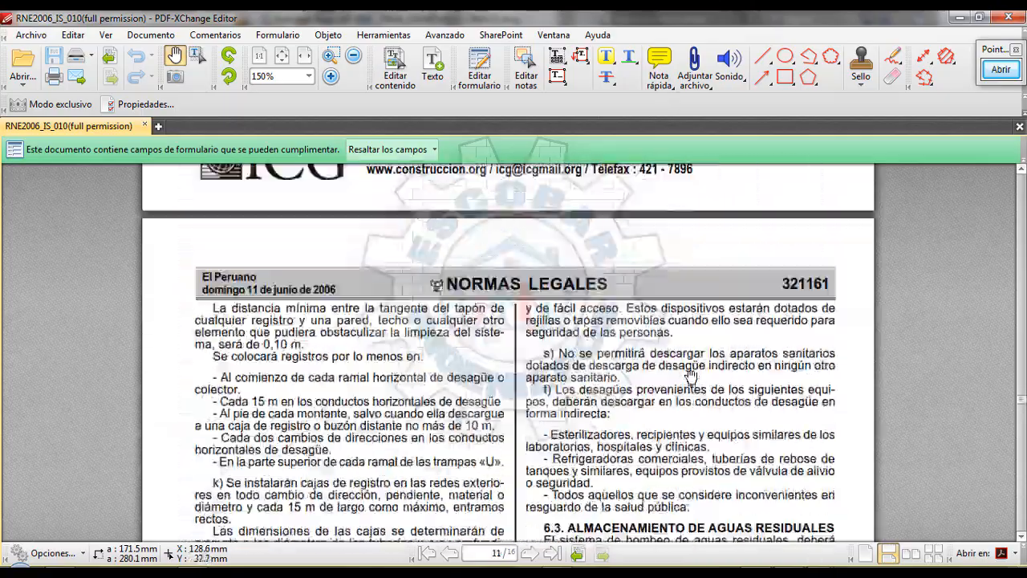
scroll(692, 377, "down", 12)
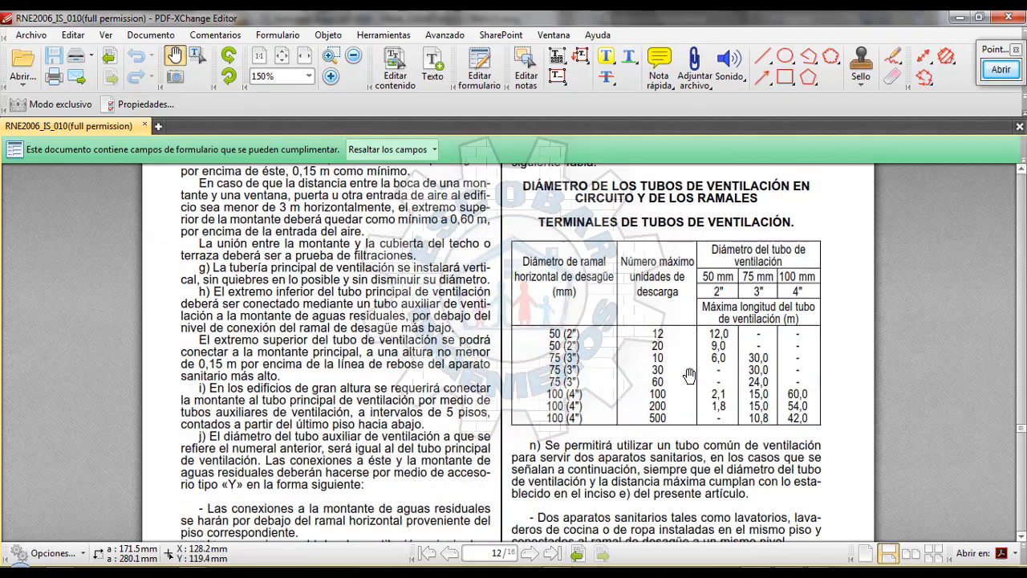
scroll(689, 376, "down", 12)
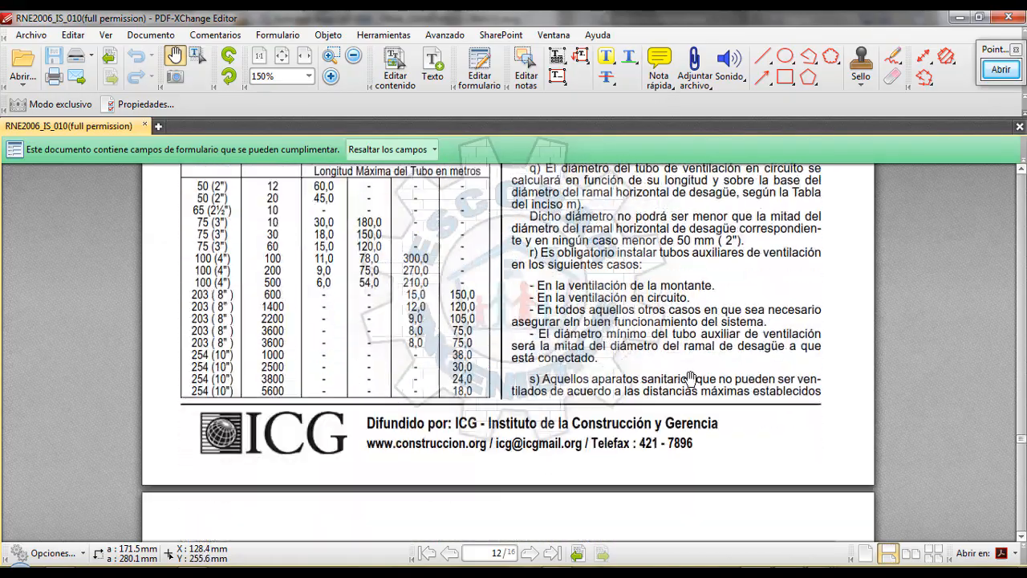
scroll(691, 378, "down", 15)
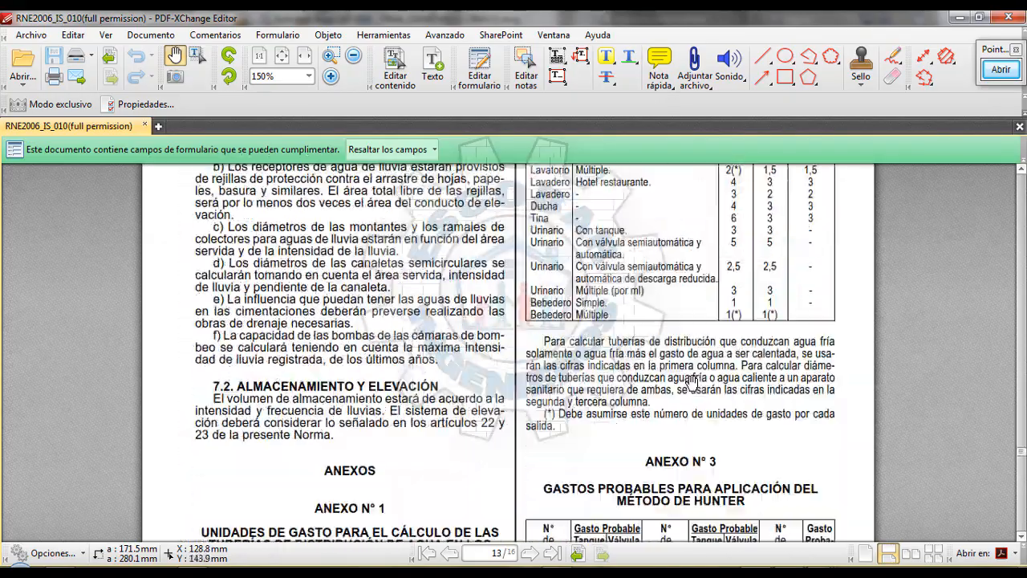
scroll(692, 383, "up", 2)
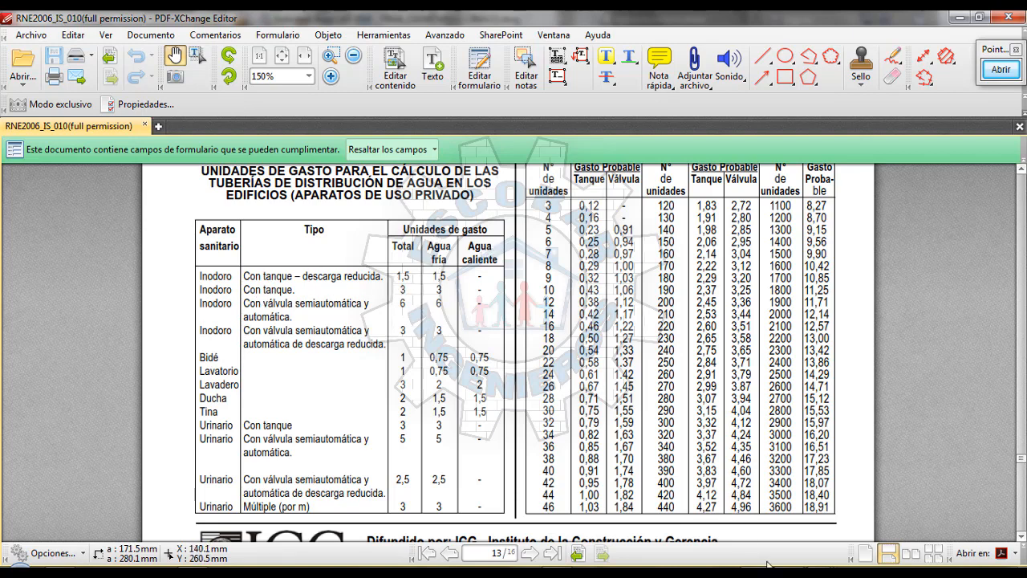
Step: Return to SARAID's flow calculation form, minimise the PDF and AutoCAD windows behind it, and review the U.G and sanitary fixture fields
mouse_move(899, 571)
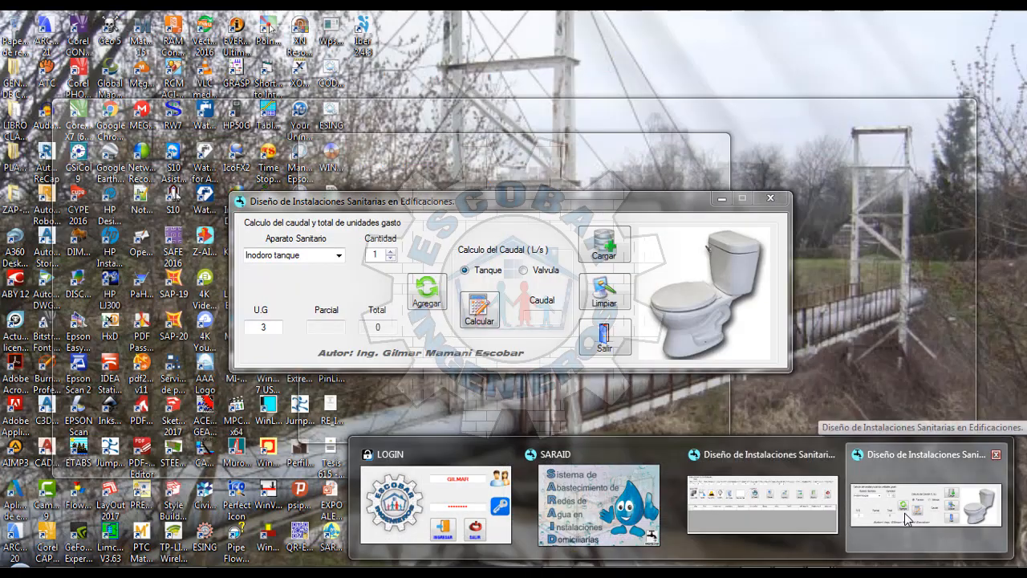
left_click(904, 513)
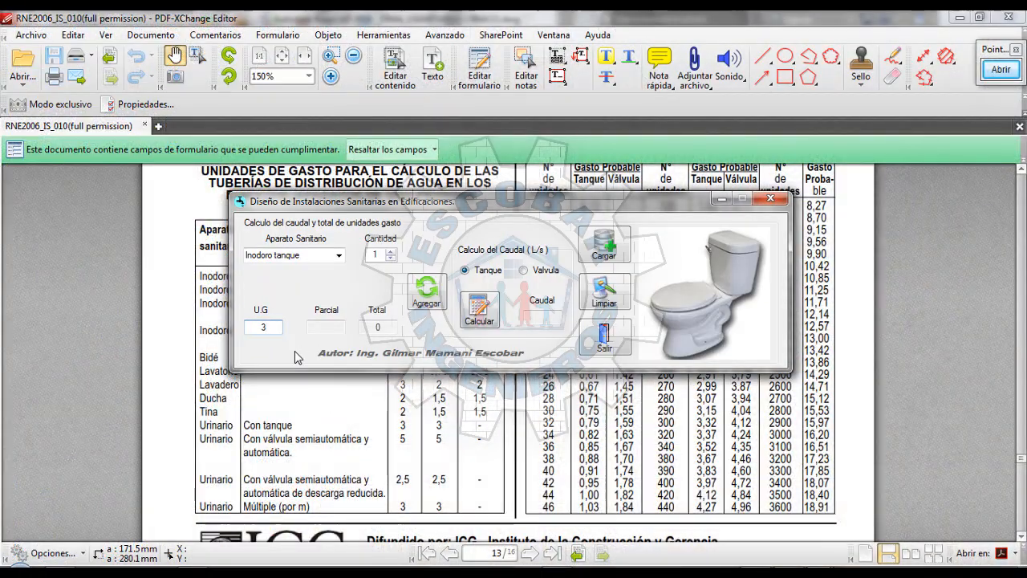
left_click(960, 23)
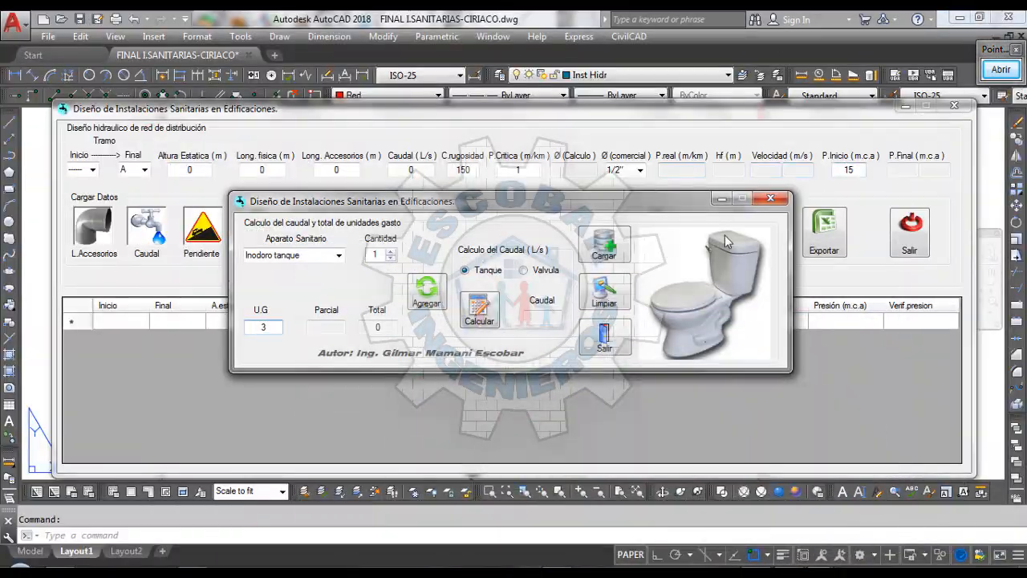
left_click(957, 23)
left_click(957, 22)
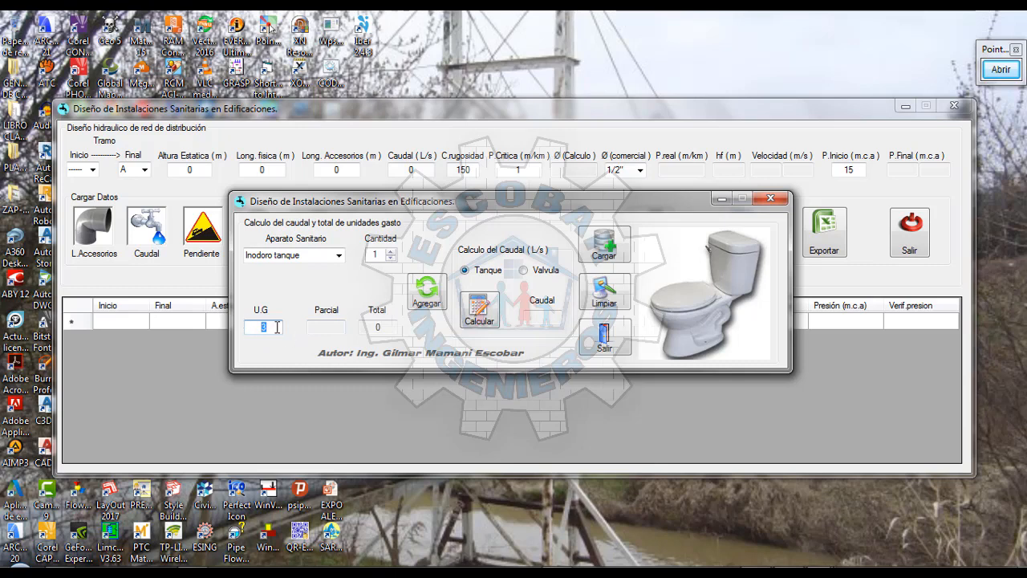
left_click(326, 256)
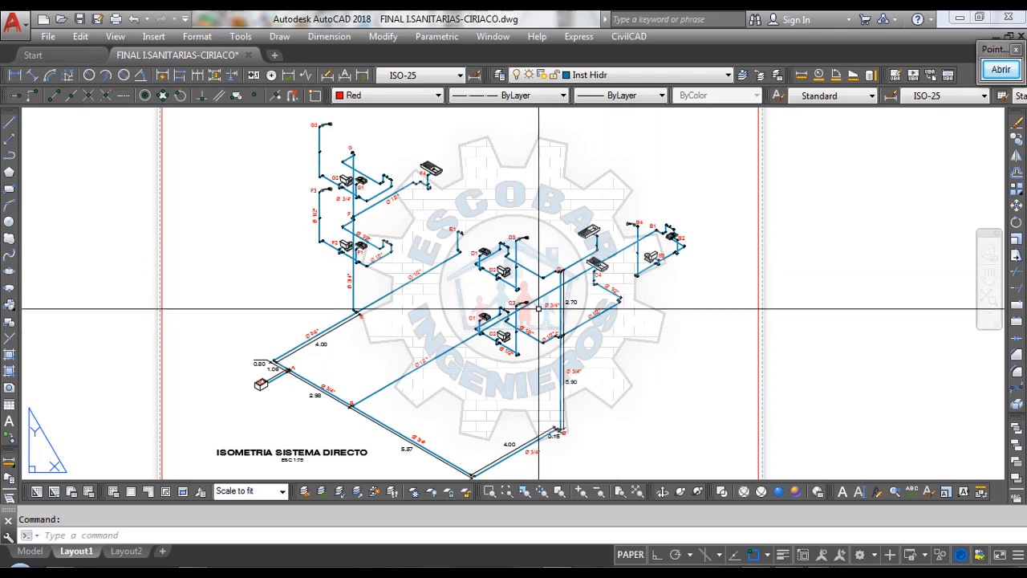
Step: In the AutoCAD isometric drawing, examine the bathroom branches and tick the toilets at C2, D2, F2, G2 and B3 with the screen marker
scroll(539, 308, "up", 5)
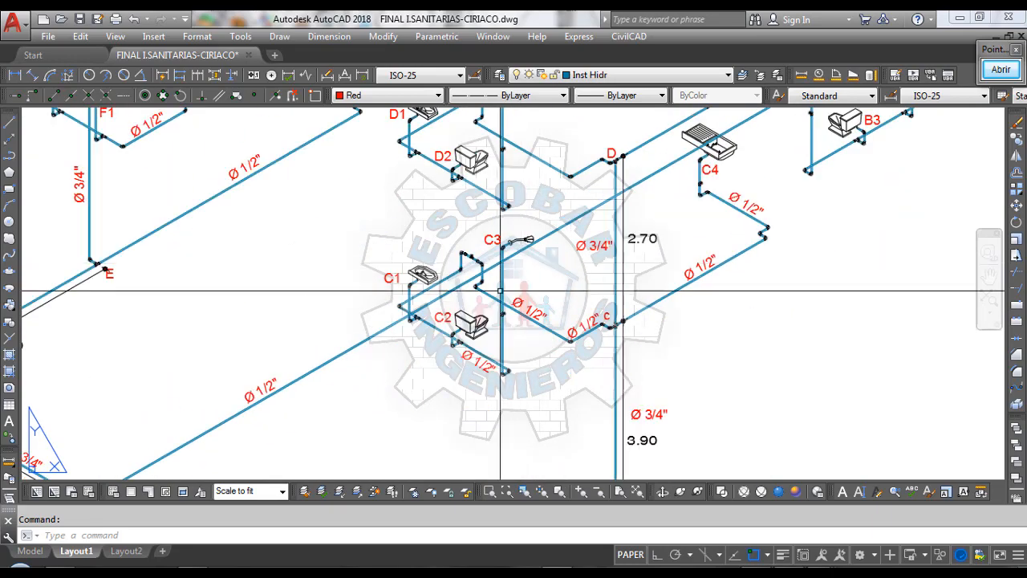
scroll(488, 309, "up", 2)
scroll(438, 335, "down", 4)
scroll(440, 338, "up", 2)
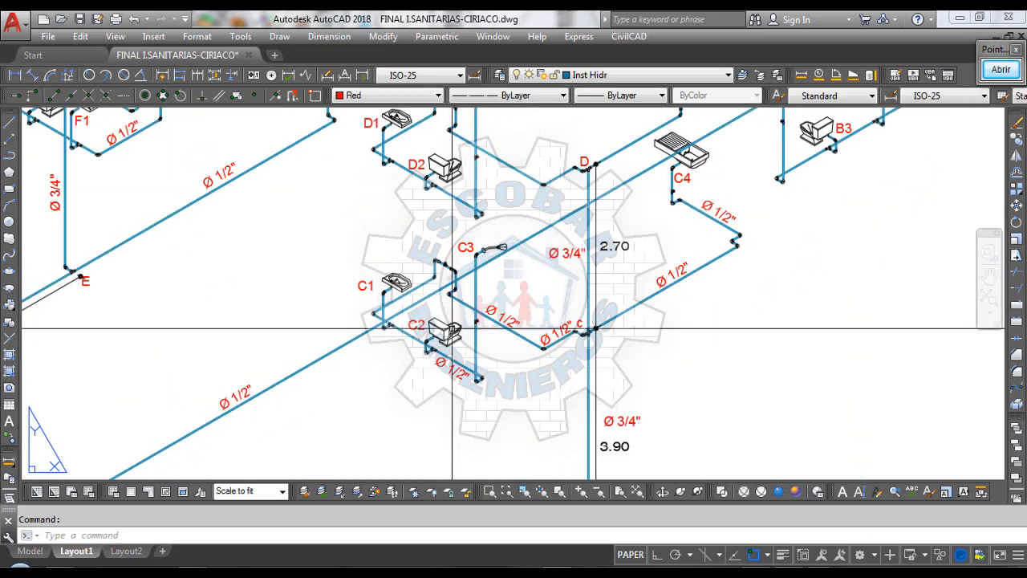
scroll(450, 339, "down", 3)
scroll(437, 335, "up", 3)
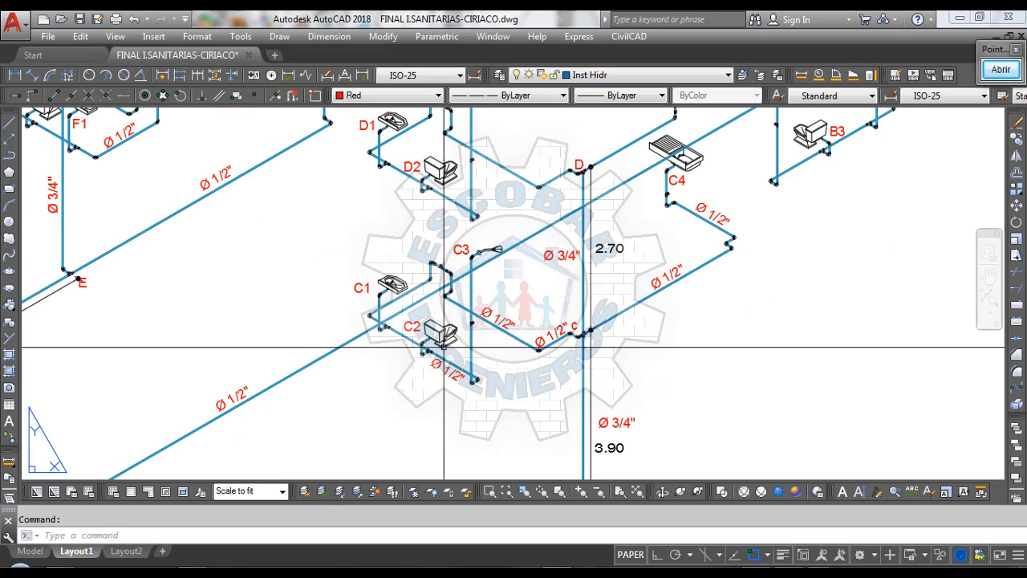
scroll(441, 339, "down", 3)
scroll(445, 350, "up", 3)
scroll(446, 352, "down", 3)
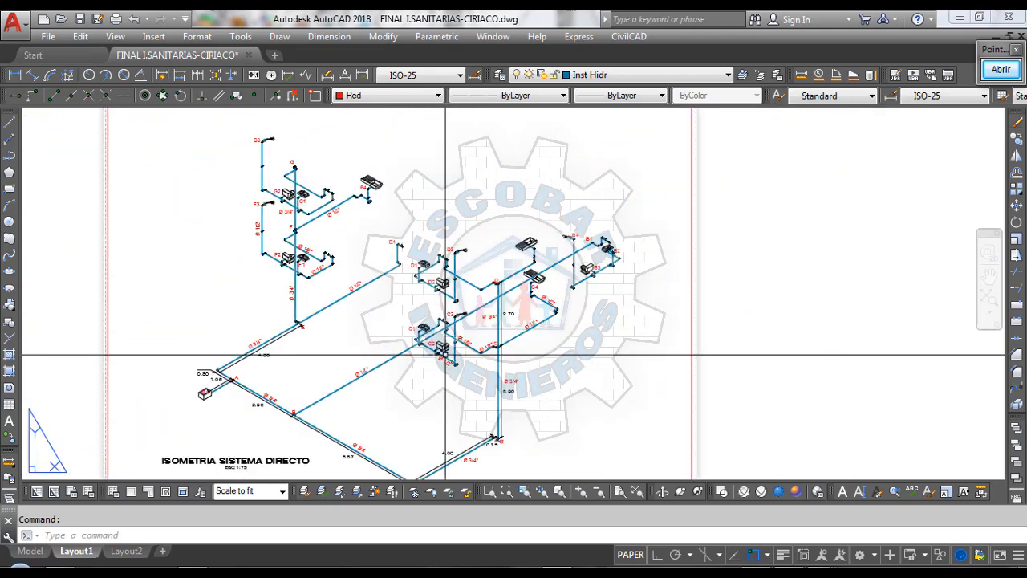
left_click(1001, 69)
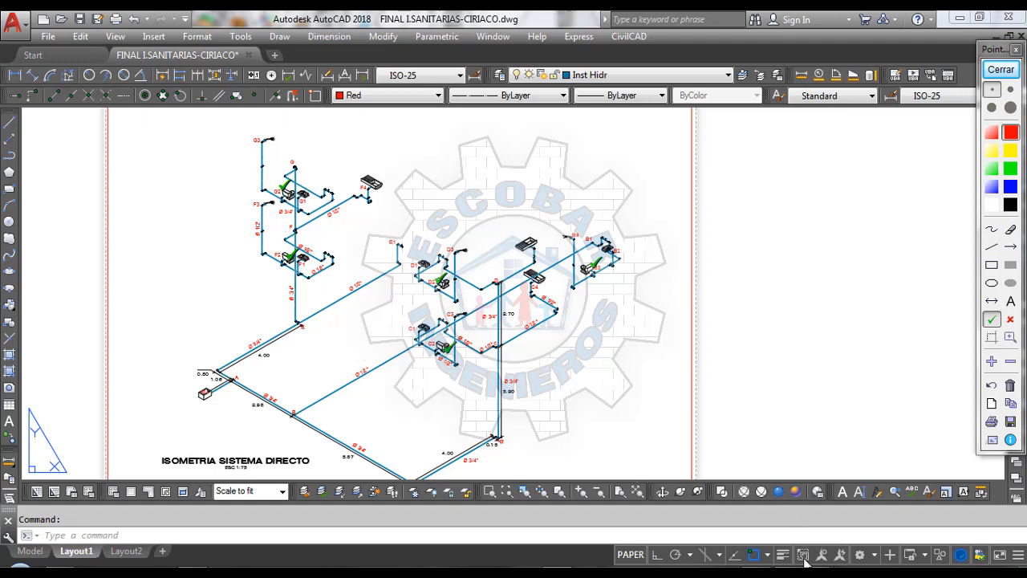
left_click(1001, 69)
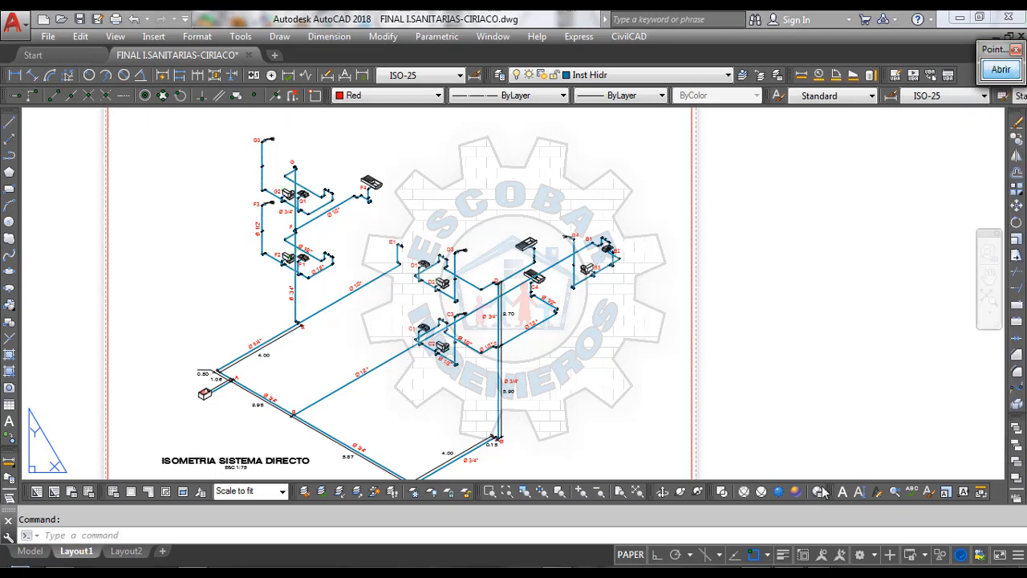
Step: In SARAID's flow calculation form, set the sanitary fixture to Inodoro tanque with a quantity of 5
left_click(927, 498)
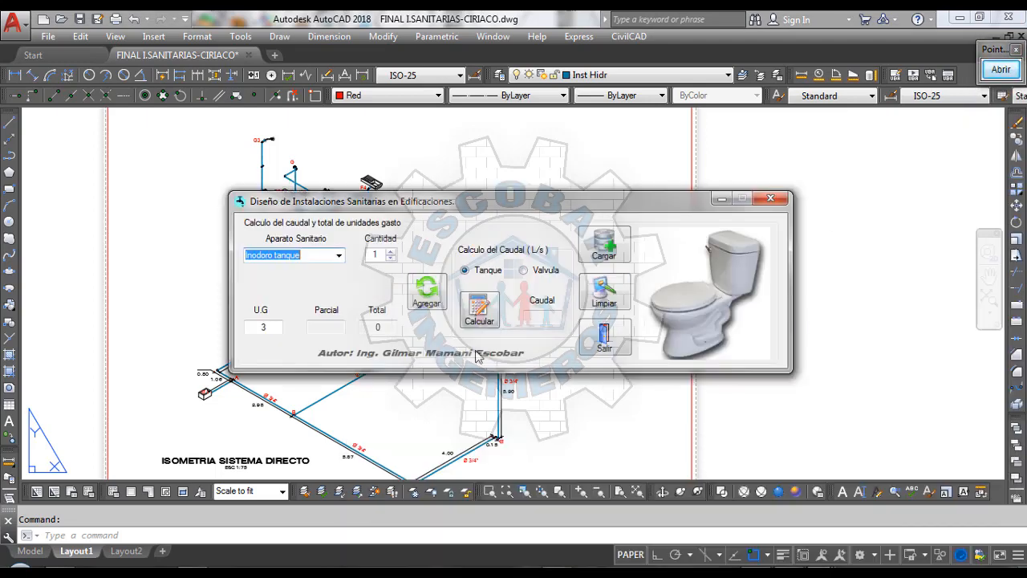
left_click(340, 256)
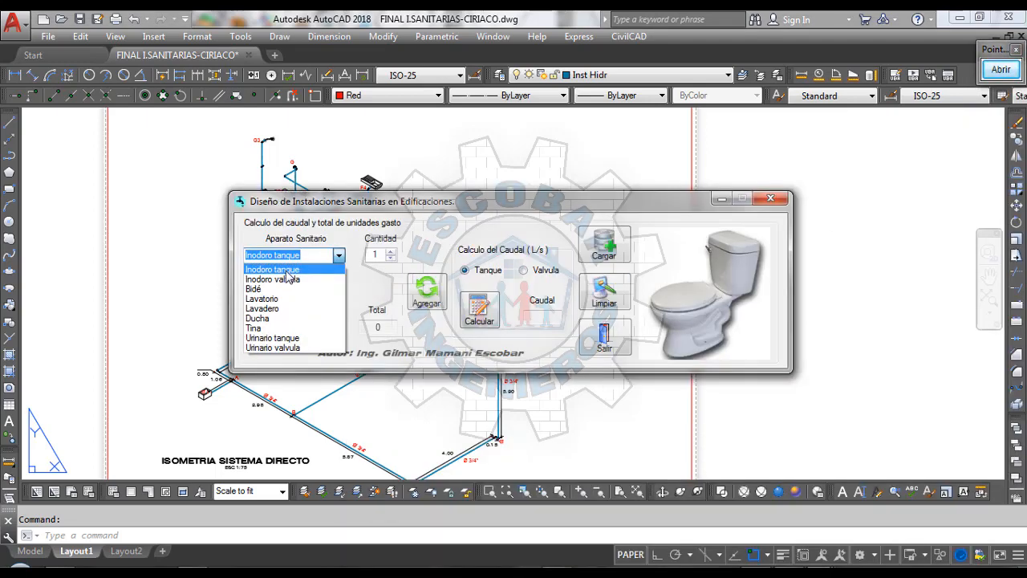
left_click(286, 271)
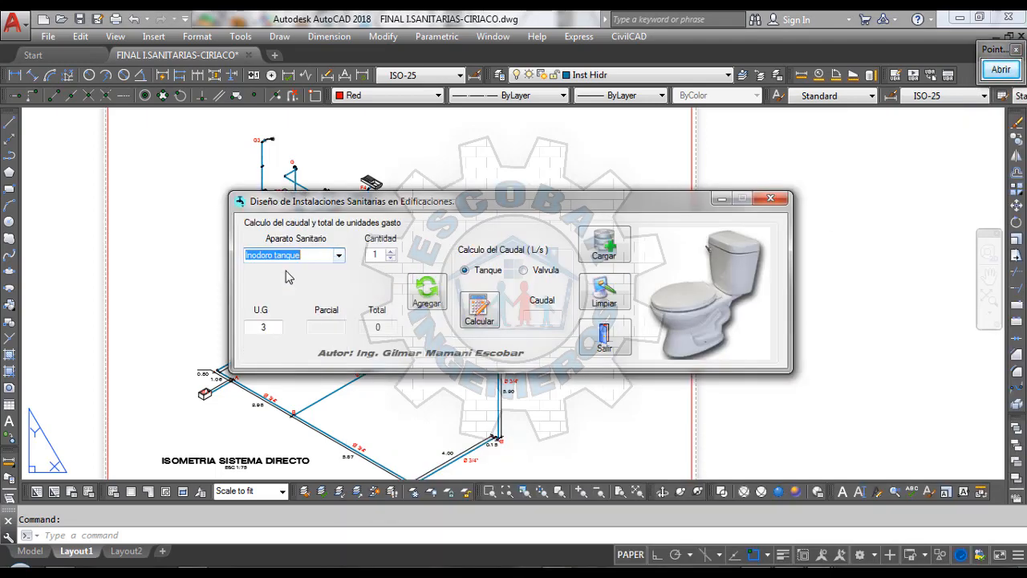
left_click(392, 252)
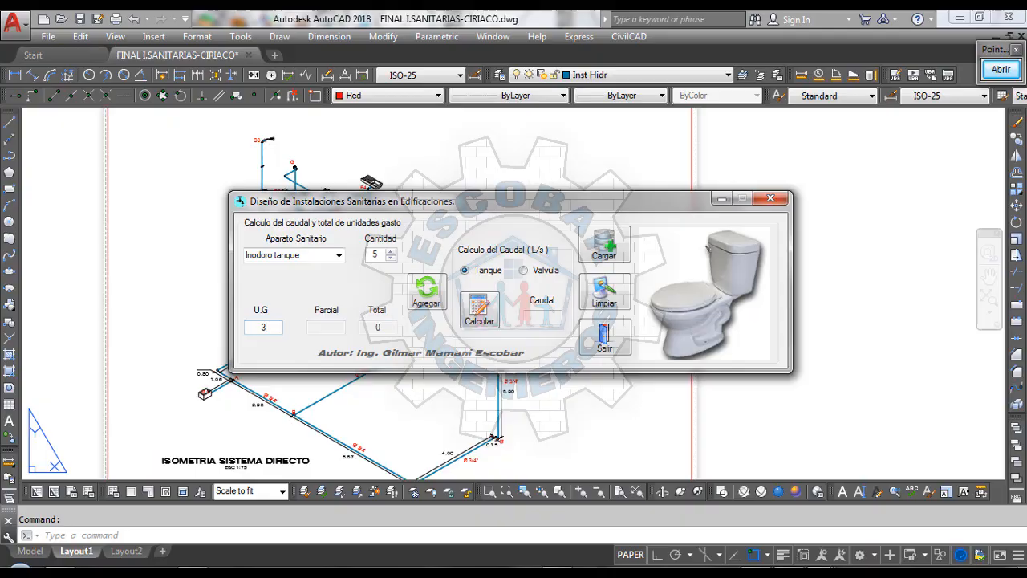
Step: Check the tank toilet's unidades de gasto in the IS.010 PDF table and add the Inodoro tanque entry to SARAID's total
left_click(305, 566)
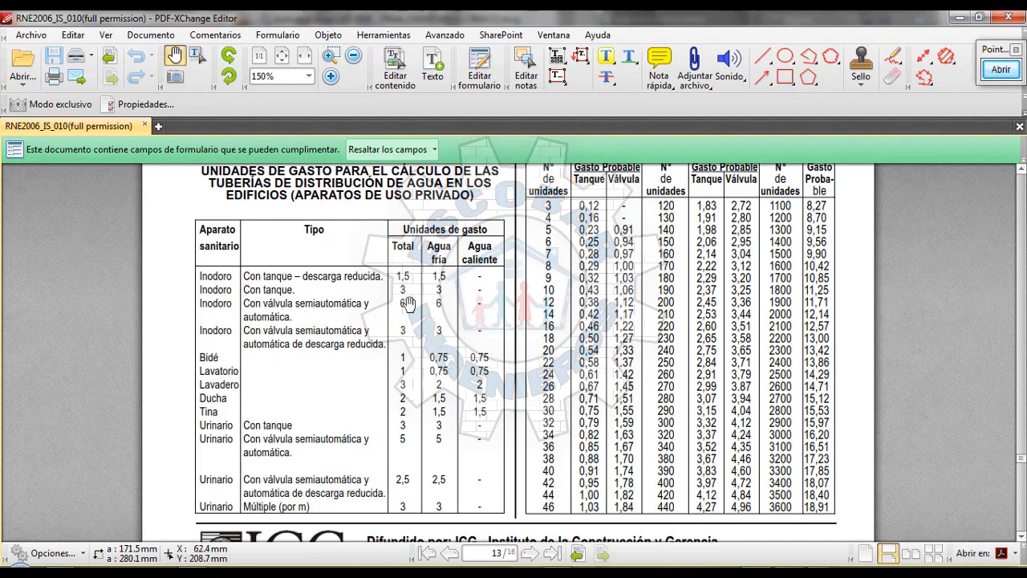
left_click(956, 16)
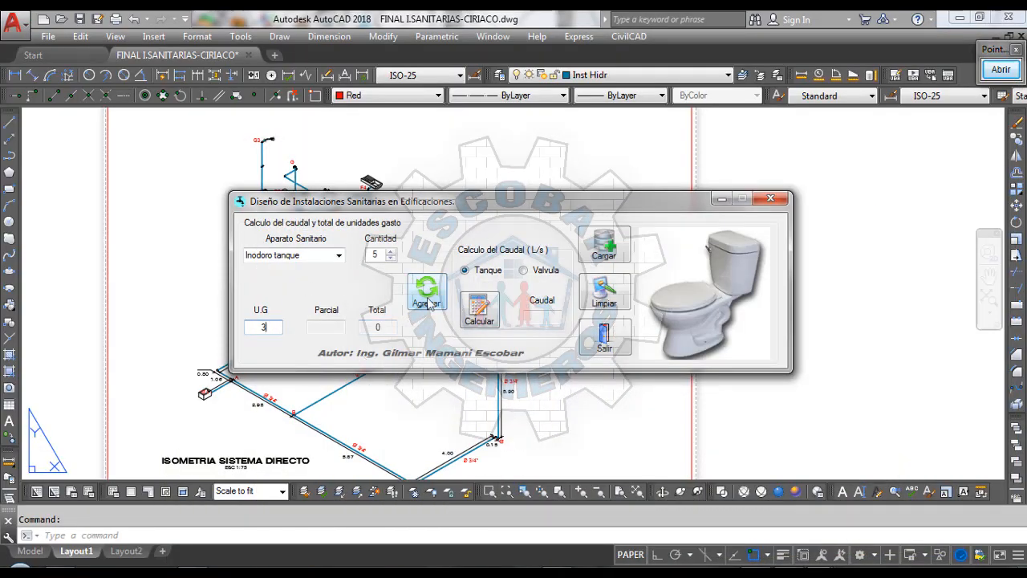
left_click(426, 296)
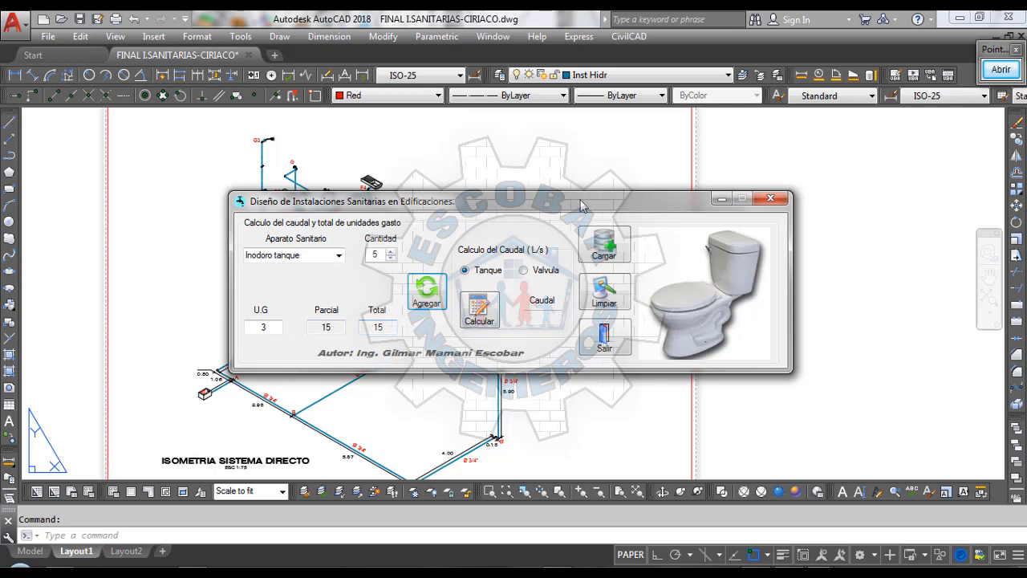
Step: In the AutoCAD isometric drawing, examine the washbasins and tick the ones at C1 and D1 with the screen marker
left_click(523, 171)
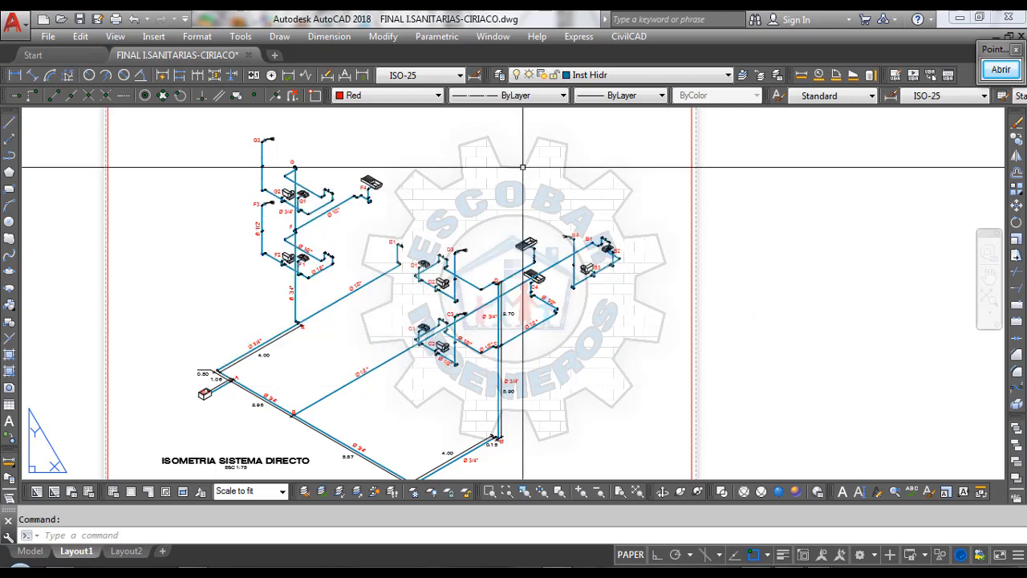
scroll(420, 330, "up", 8)
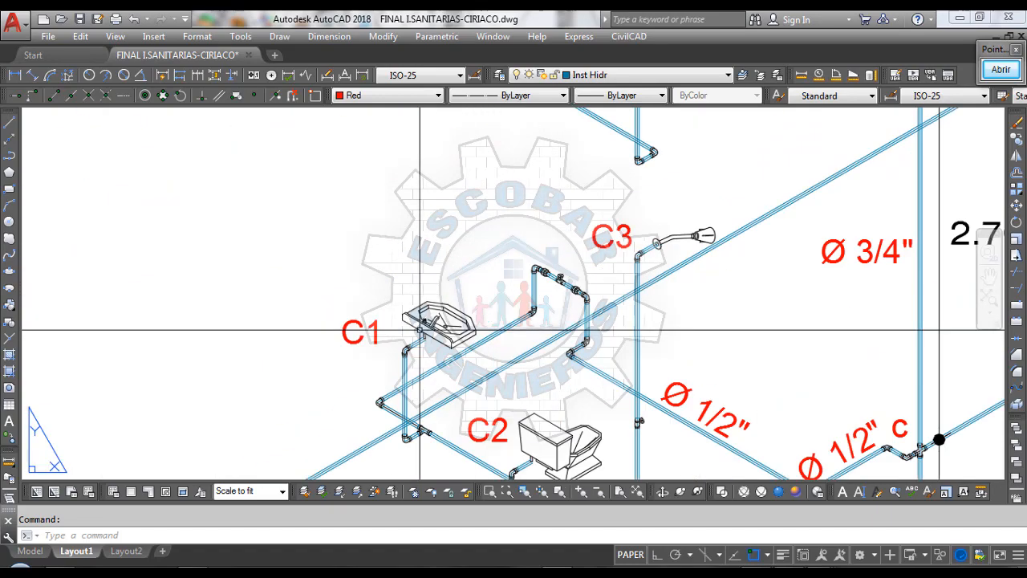
scroll(420, 329, "up", 4)
scroll(405, 283, "down", 4)
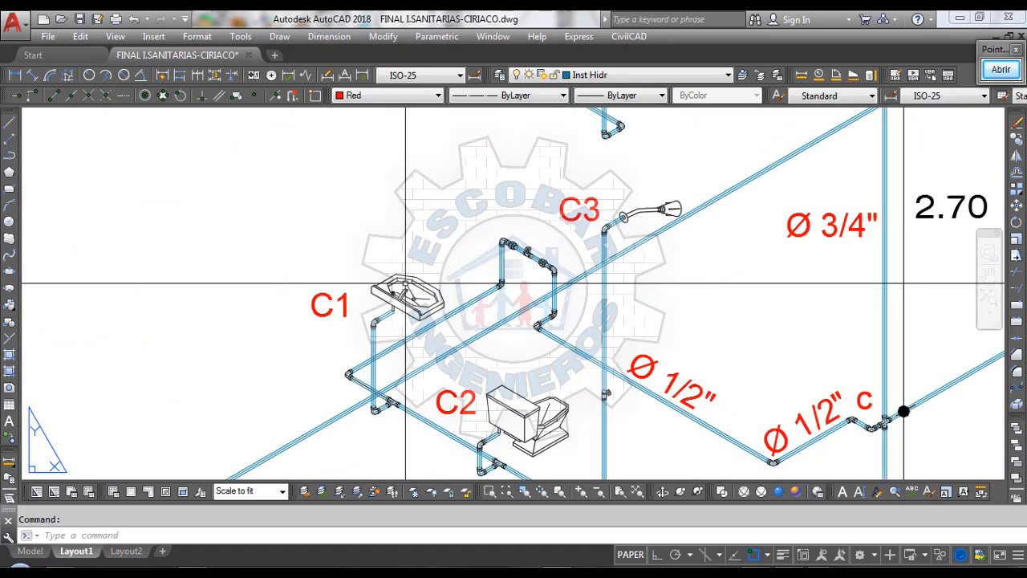
scroll(405, 283, "down", 3)
left_click(1001, 69)
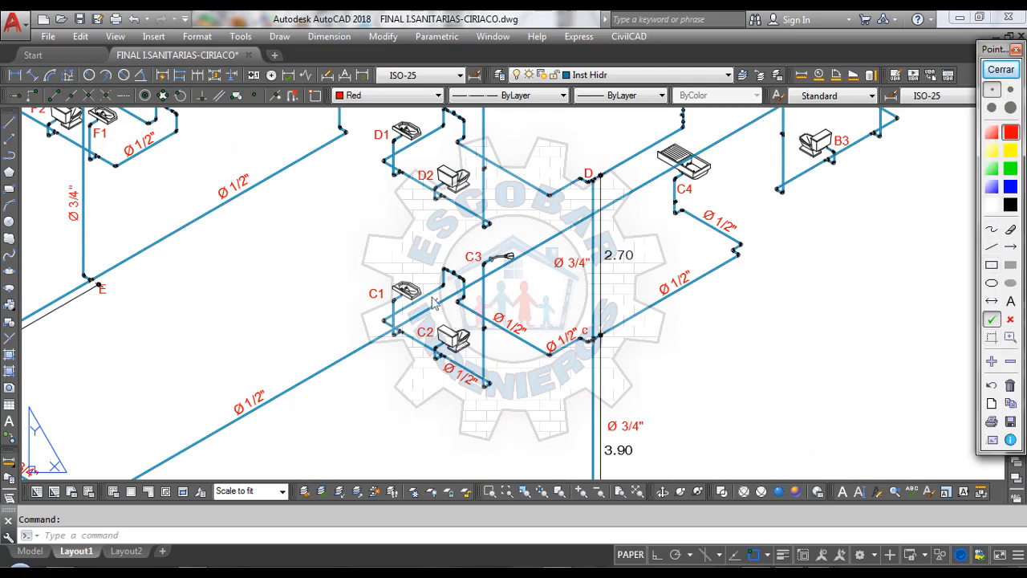
left_click(420, 289)
left_click(420, 132)
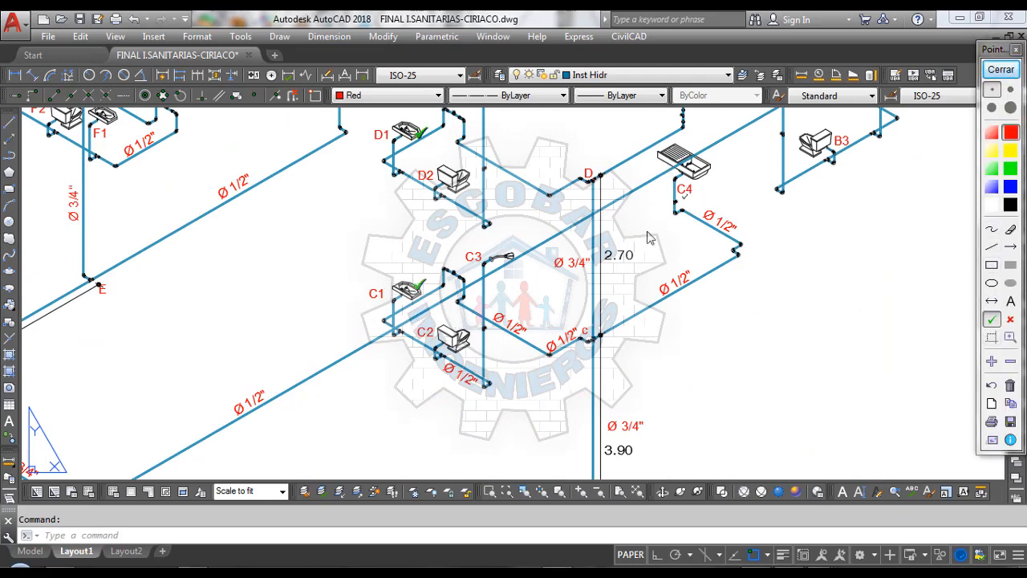
left_click(580, 283)
left_click(1001, 69)
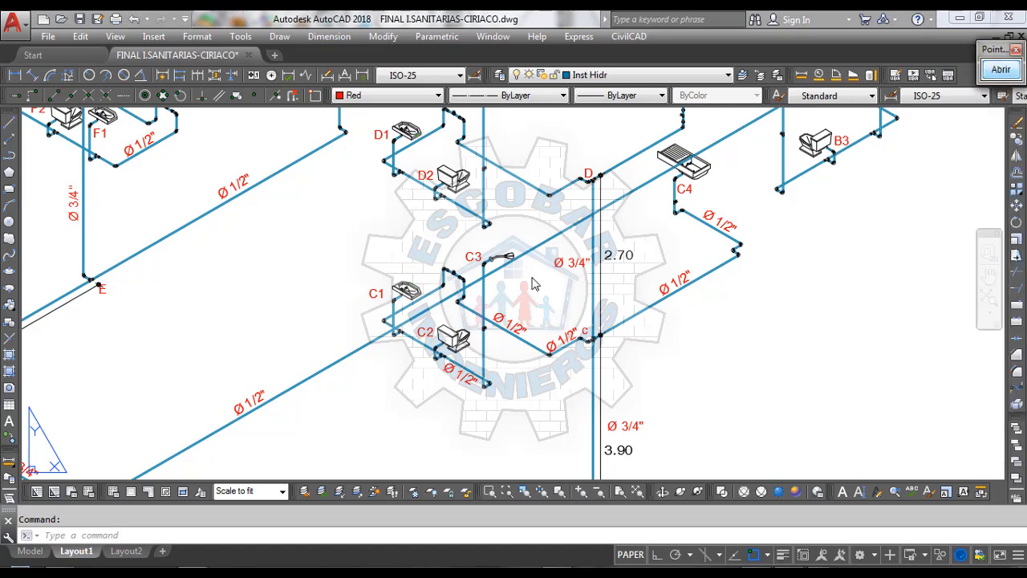
Step: Across the full AutoCAD isometric drawing, tick the washbasins at C1, D1, B2, G1 and F1 with the screen marker
scroll(530, 303, "down", 4)
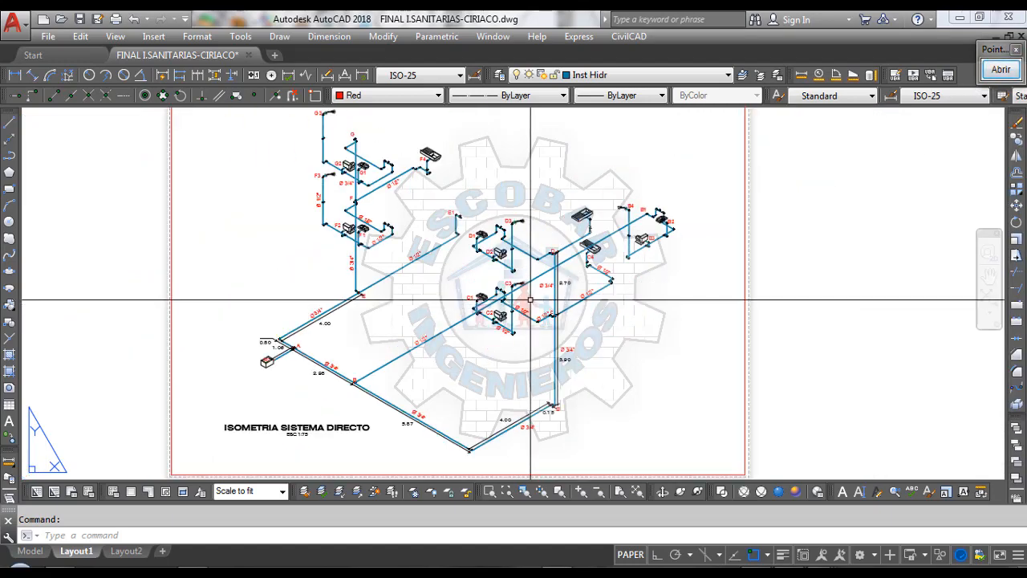
scroll(527, 295, "up", 1)
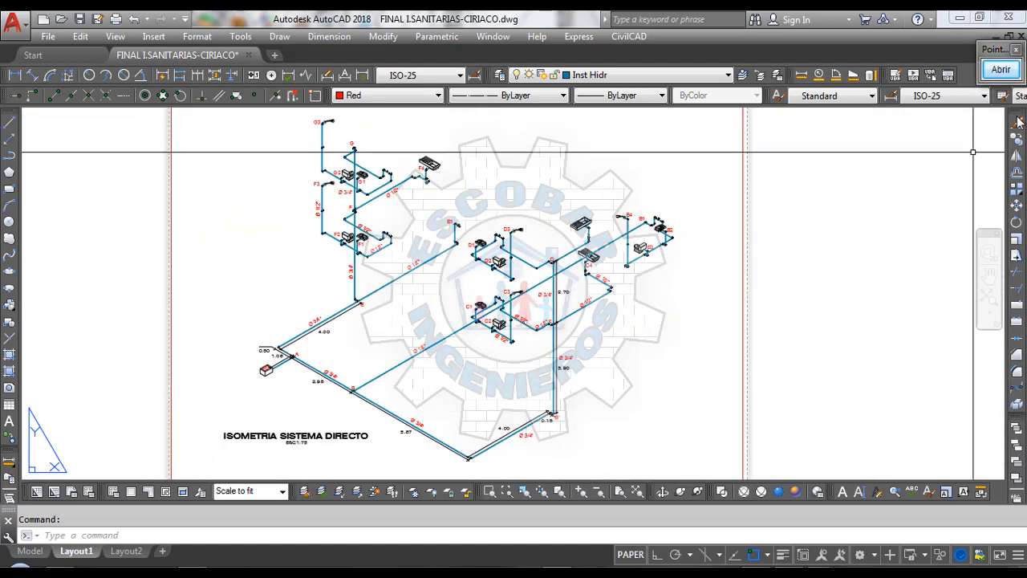
left_click(1001, 69)
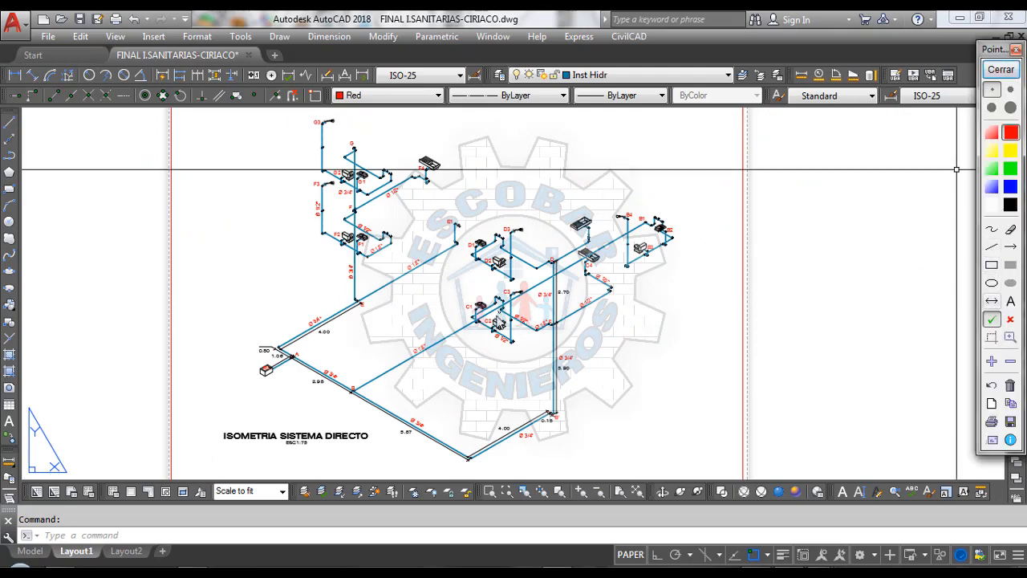
left_click(479, 303)
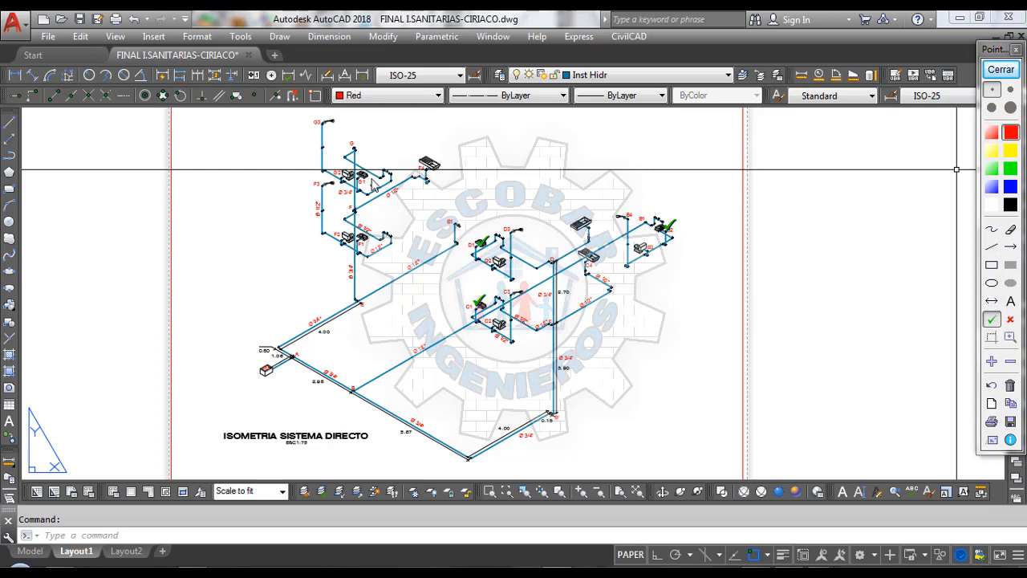
left_click(368, 235)
left_click(1001, 69)
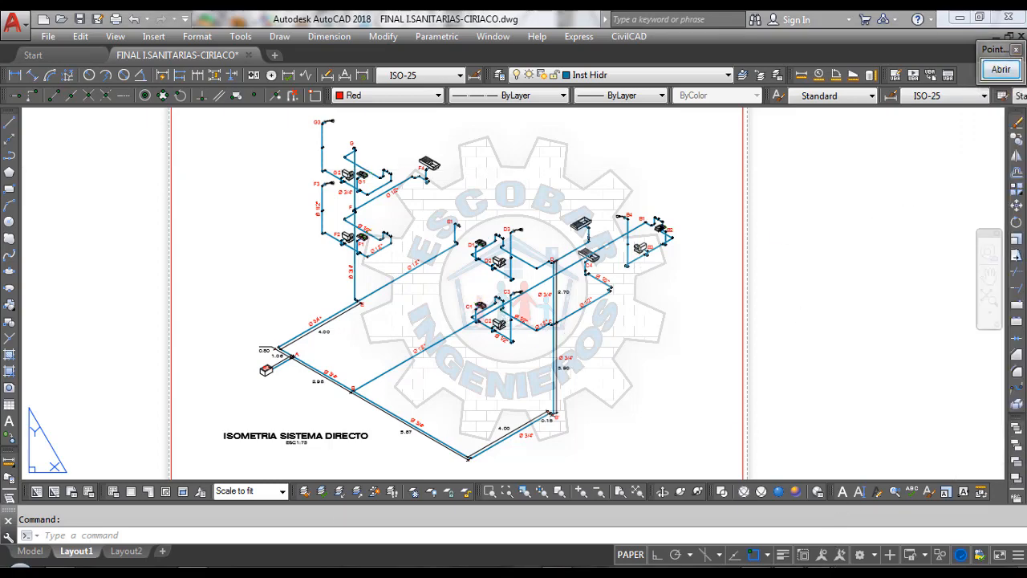
Step: In SARAID's flow calculation form, set the sanitary fixture to Lavatorio with a quantity of 5
mouse_move(830, 571)
left_click(903, 495)
left_click(338, 255)
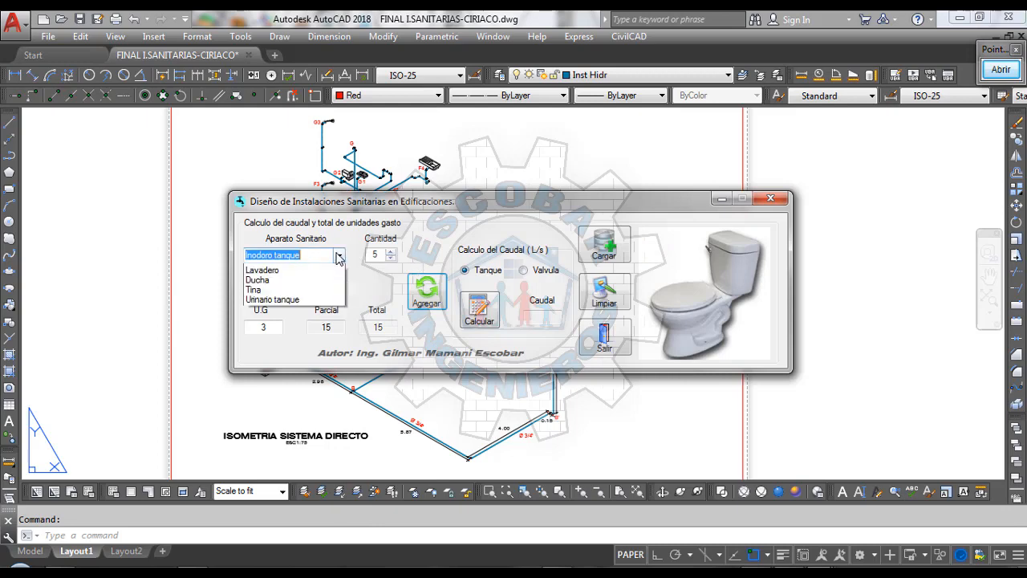
left_click(273, 300)
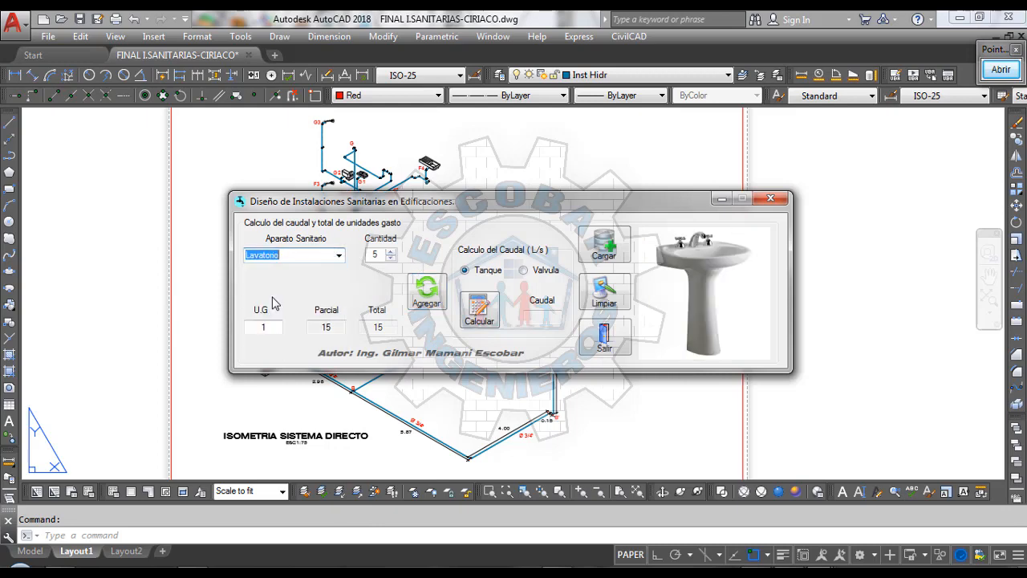
left_click(379, 257)
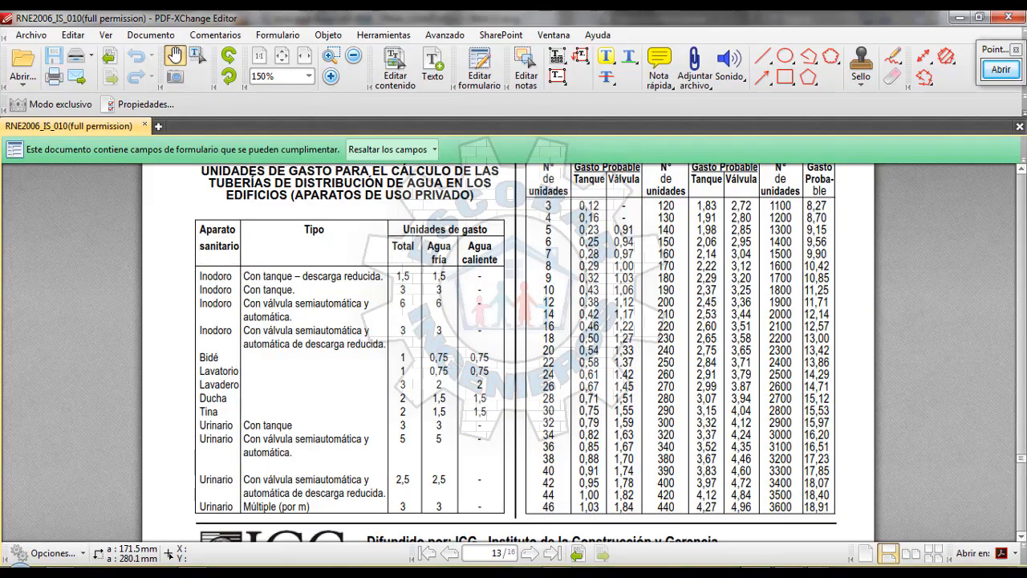
Step: Check the Lavatorio's unidades de gasto in the IS.010 PDF table and add the entry to SARAID's total
left_click(771, 565)
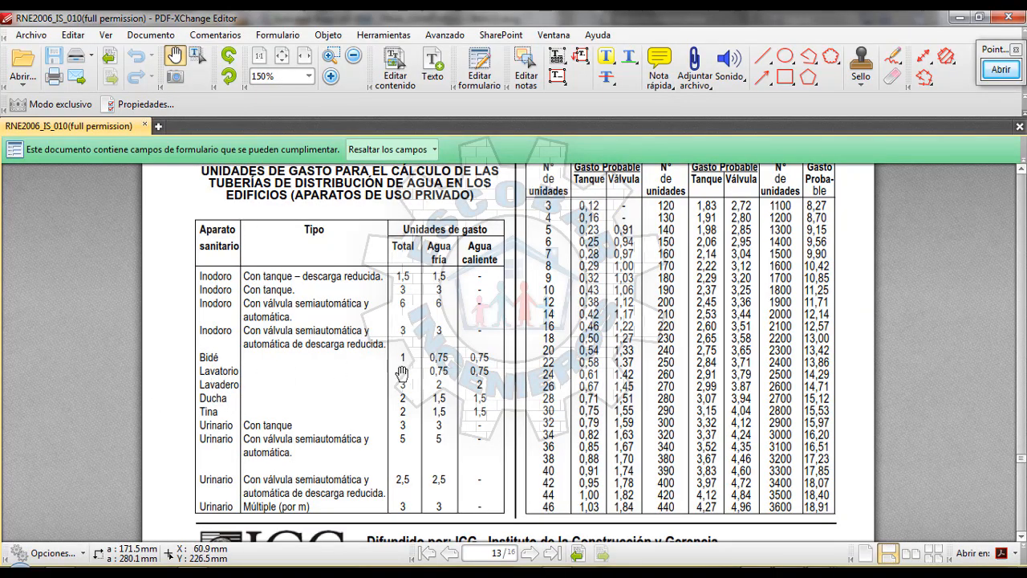
left_click(890, 516)
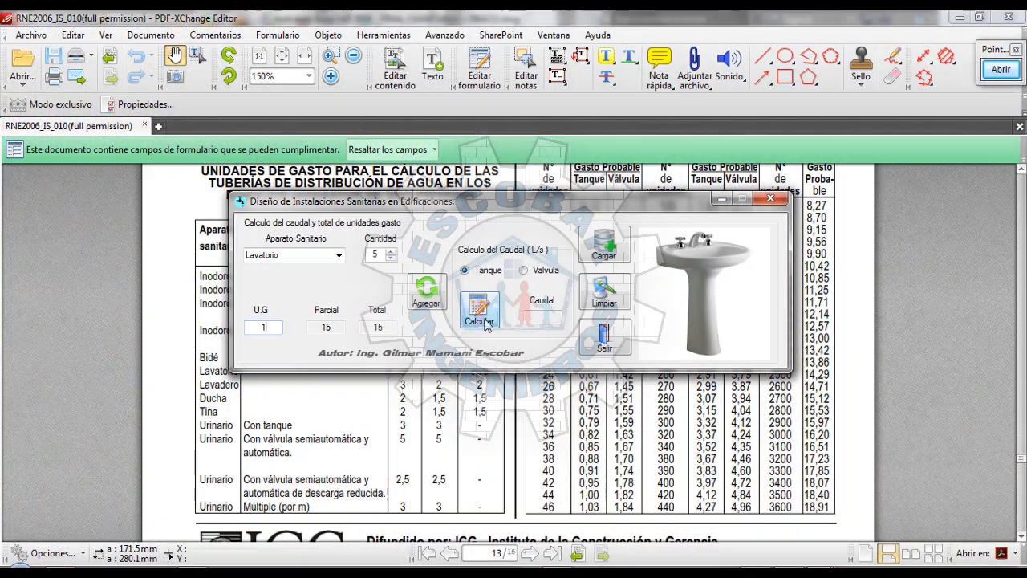
left_click(431, 299)
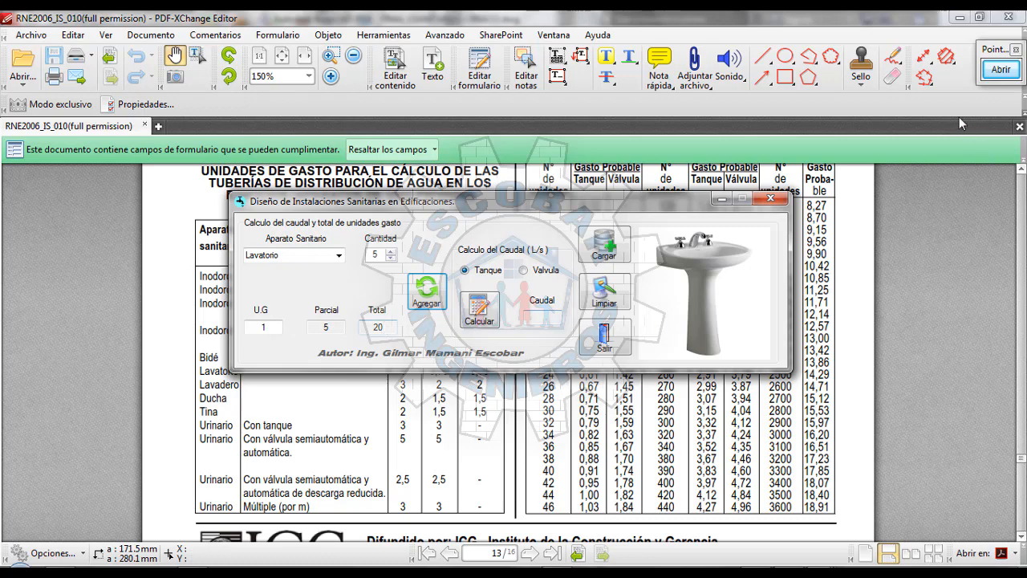
left_click(960, 19)
left_click(959, 20)
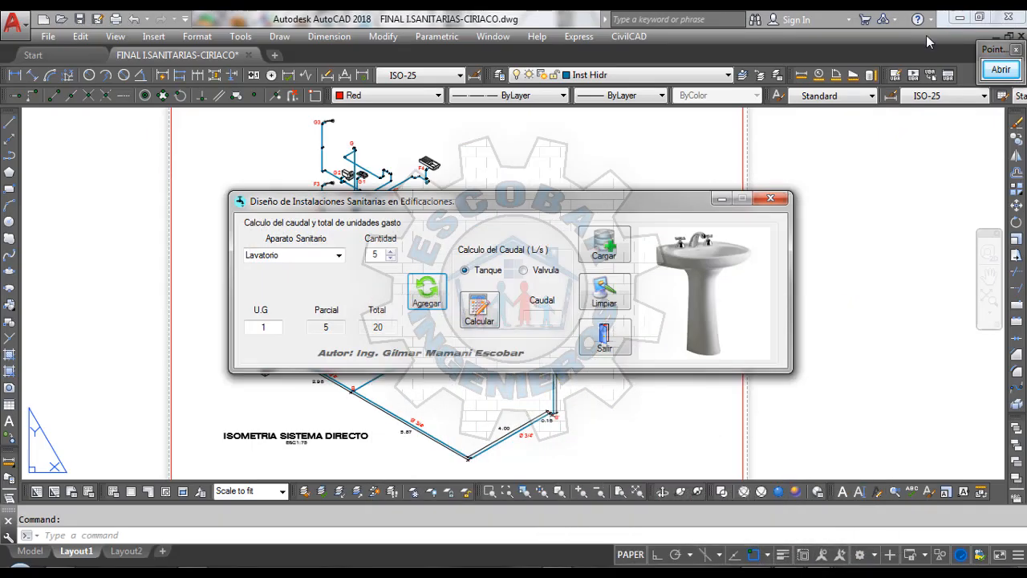
Step: In the AutoCAD isometric drawing, tick the sinks at C4, F4 and directly above C4, plus the E1 outlet, with the screen marker
left_click(847, 160)
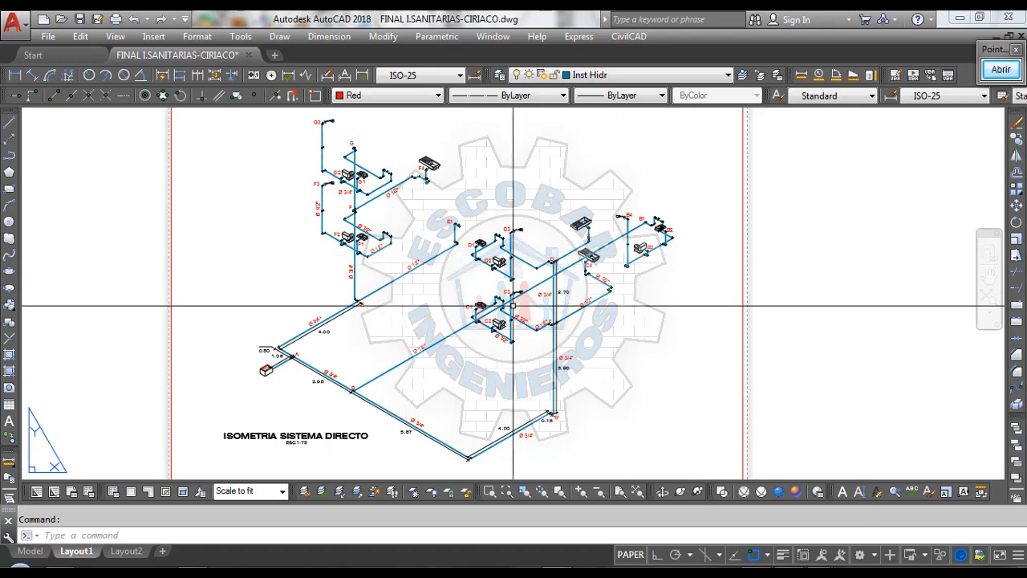
scroll(592, 215, "up", 2)
scroll(501, 344, "down", 3)
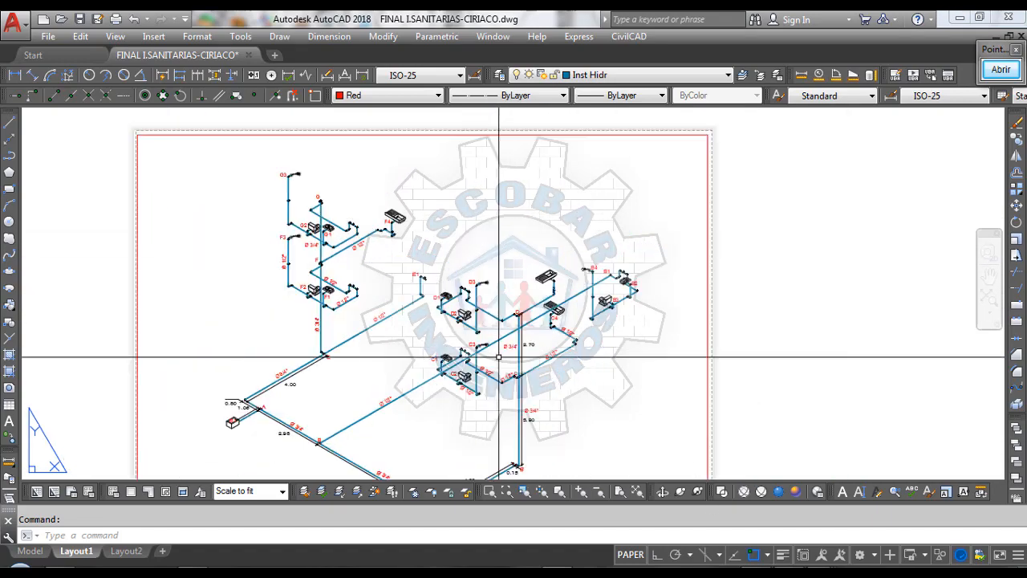
scroll(563, 279, "up", 4)
scroll(564, 224, "down", 3)
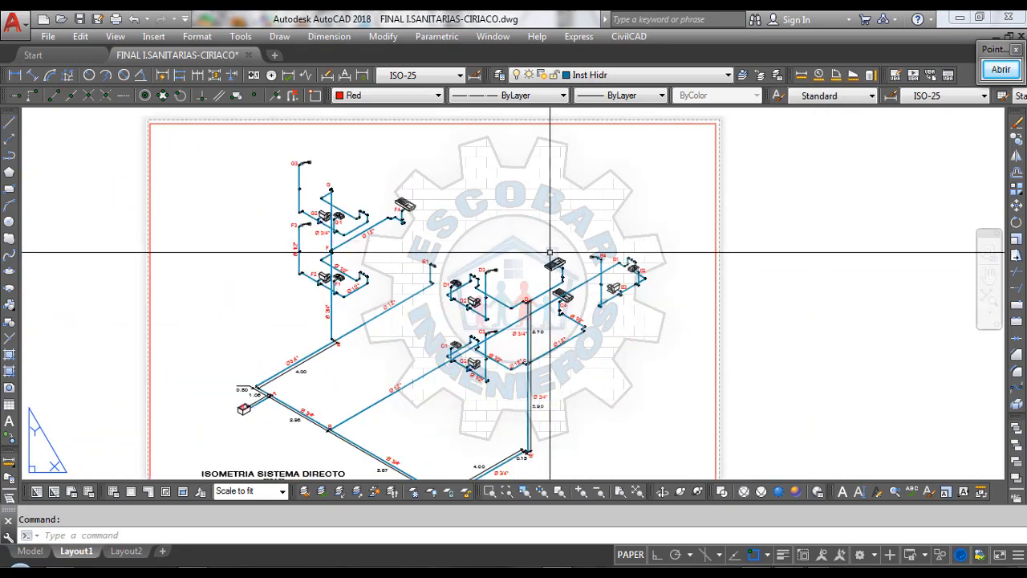
left_click(1001, 69)
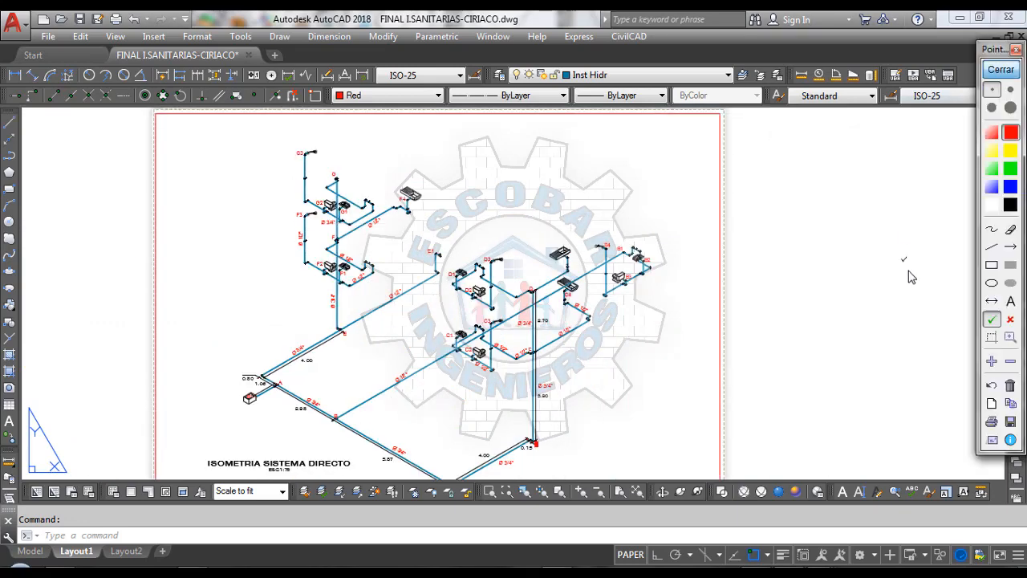
left_click(571, 244)
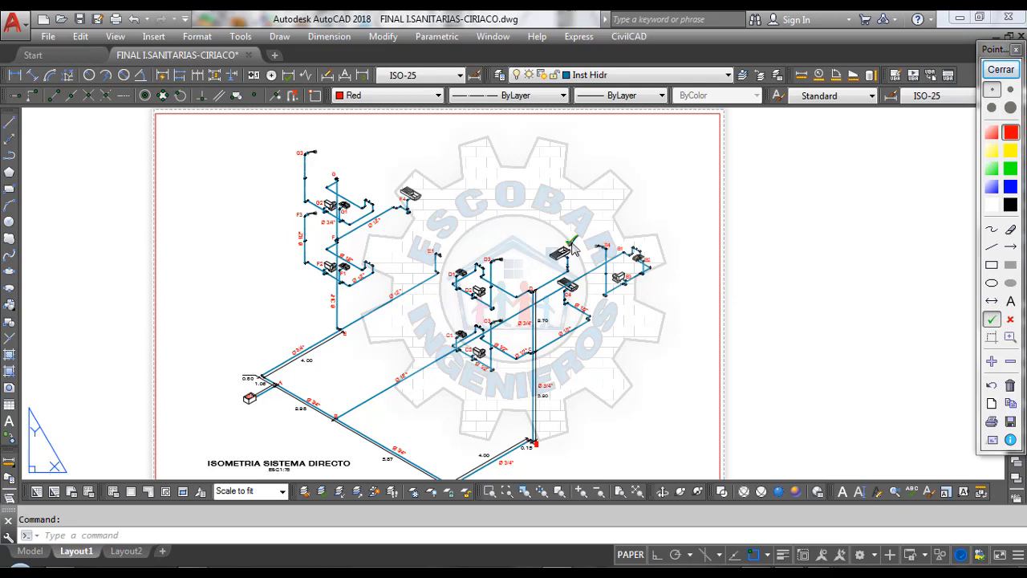
left_click(575, 287)
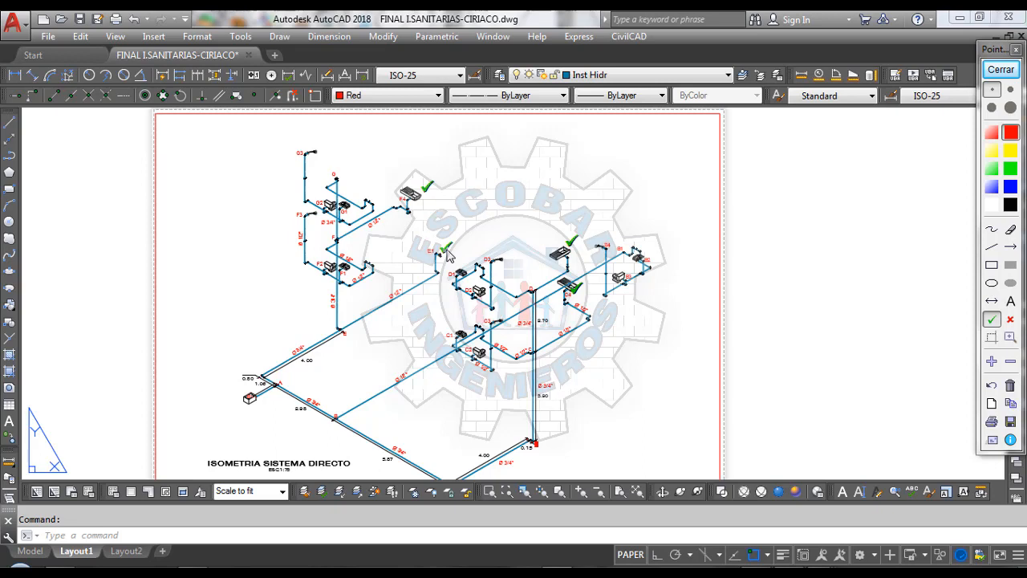
left_click(1016, 51)
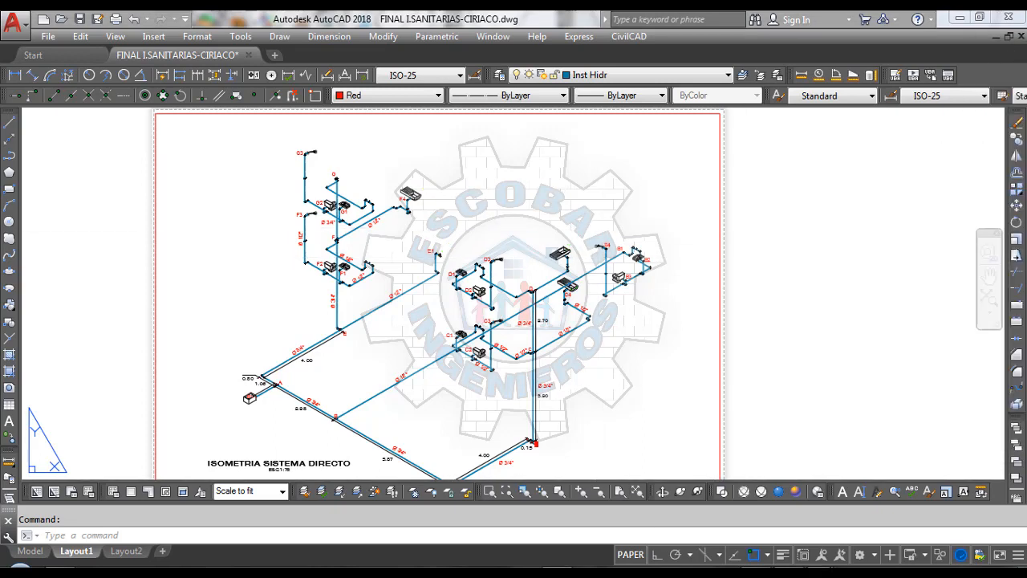
Step: In SARAID's flow calculation form, add the Lavadero fixture with a quantity of 4 to the total
left_click(893, 518)
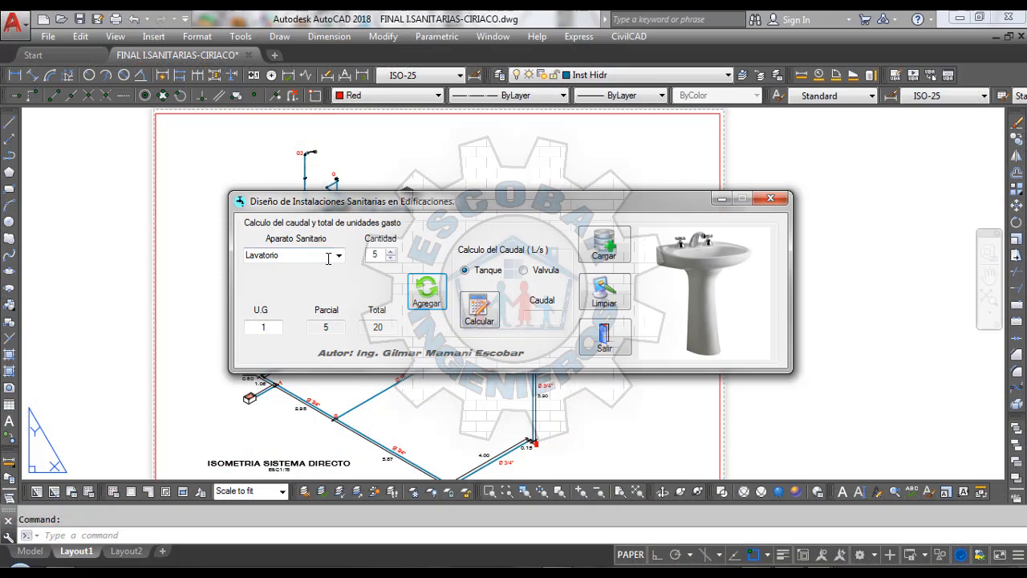
left_click(297, 254)
left_click(260, 310)
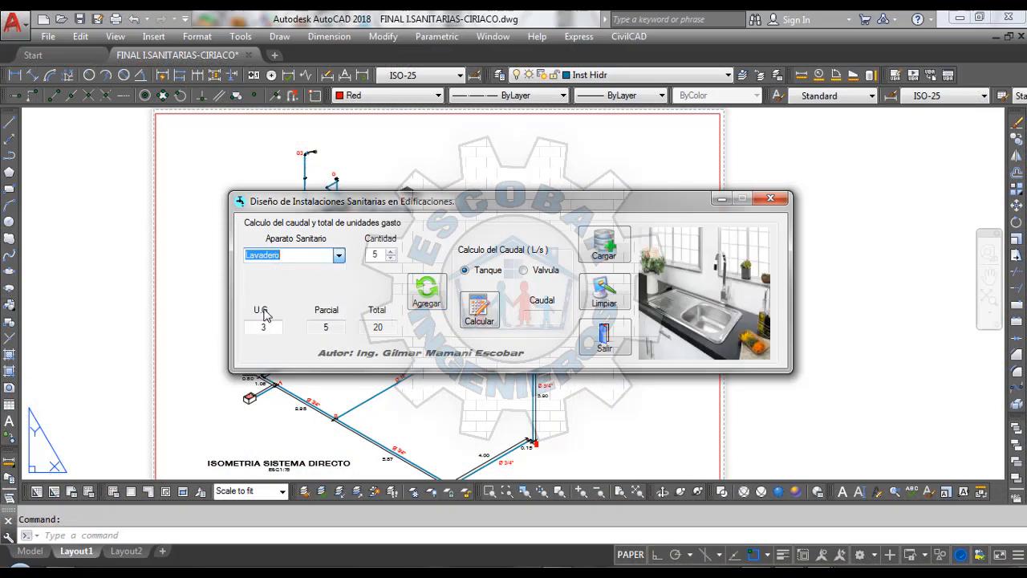
left_click(391, 258)
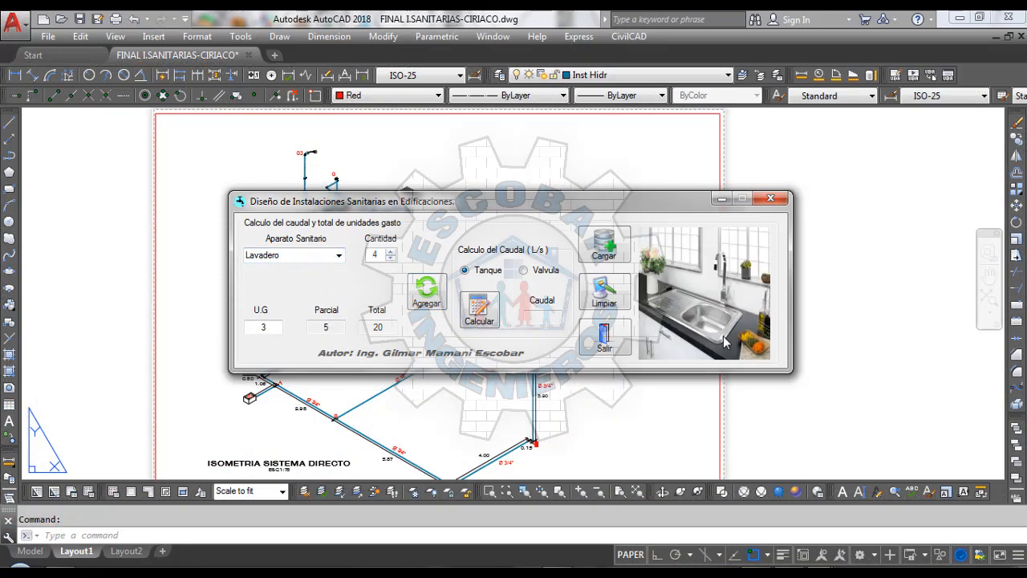
left_click(432, 295)
Step: In the AutoCAD isometric drawing, tick the showers at G3, F3, C3, D3 and B4 with the screen marker
left_click(572, 155)
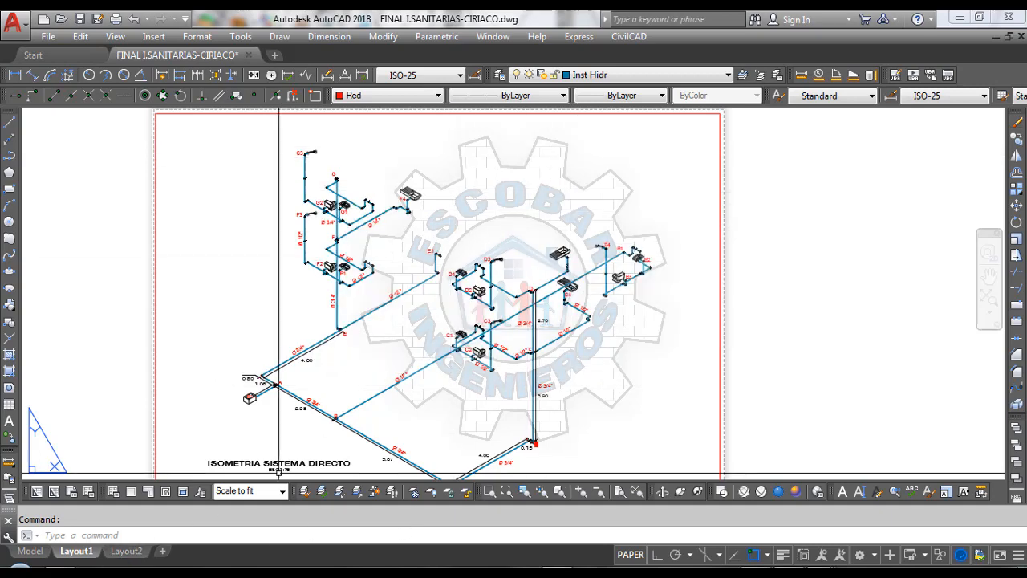
left_click(281, 572)
left_click(993, 70)
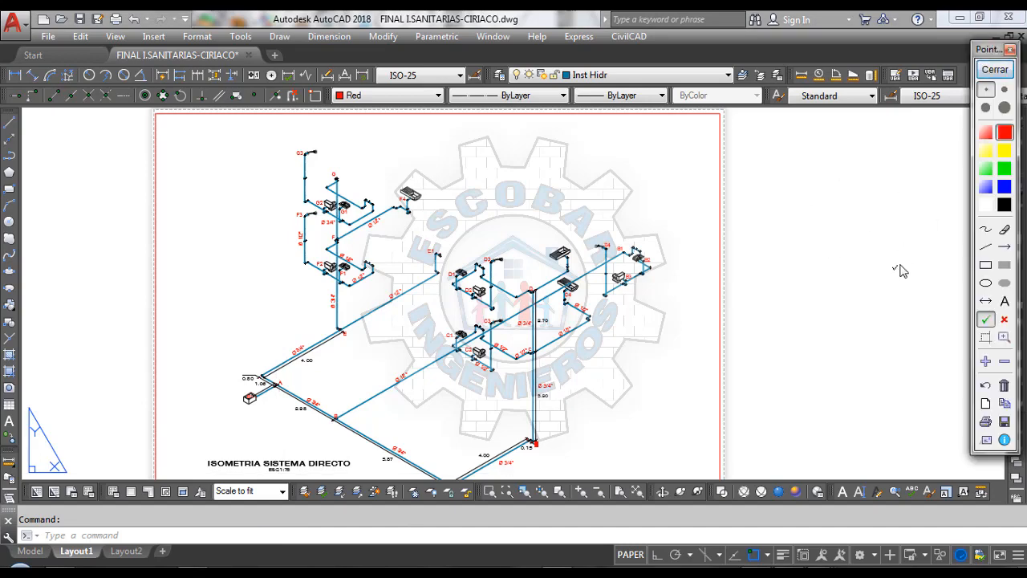
left_click(319, 150)
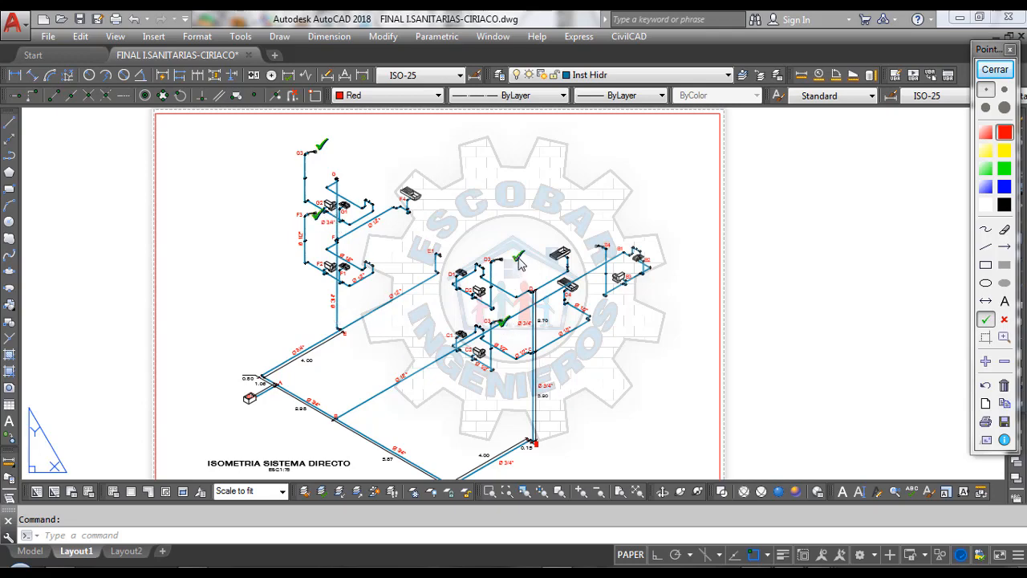
left_click(608, 242)
left_click(1013, 50)
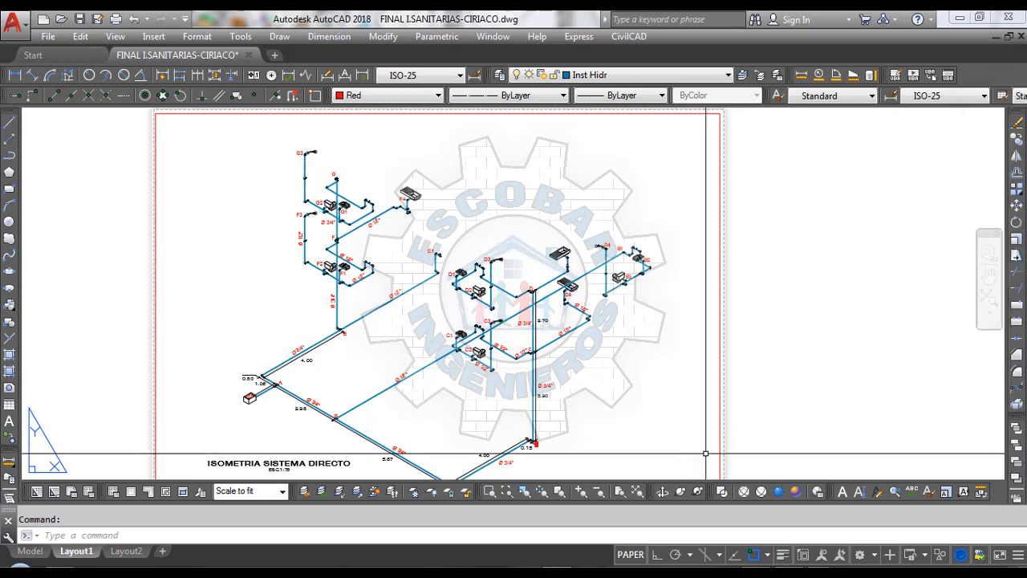
Step: In SARAID's flow calculation form, set the sanitary fixture to Ducha with a quantity of 5
left_click(892, 513)
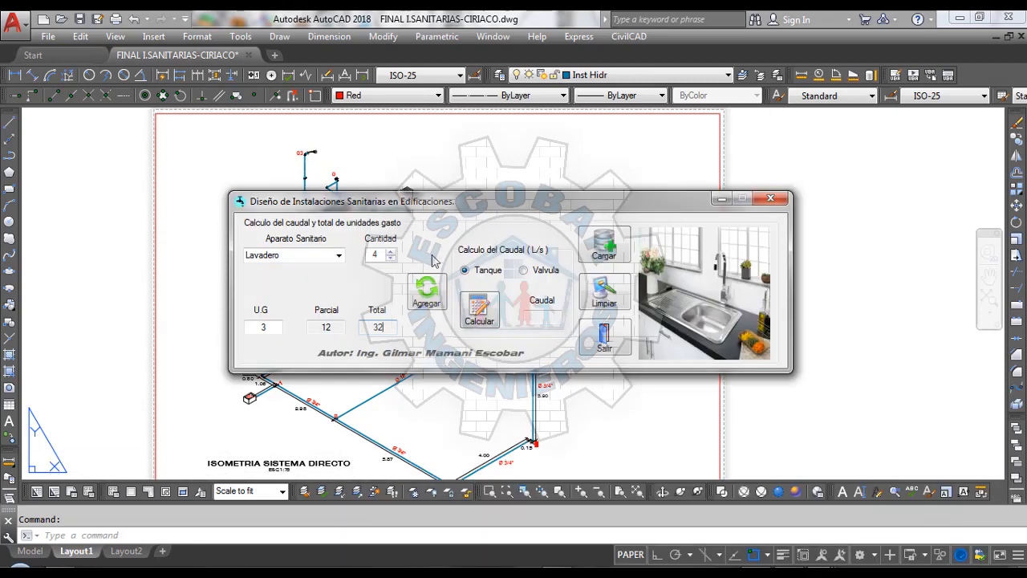
left_click(339, 257)
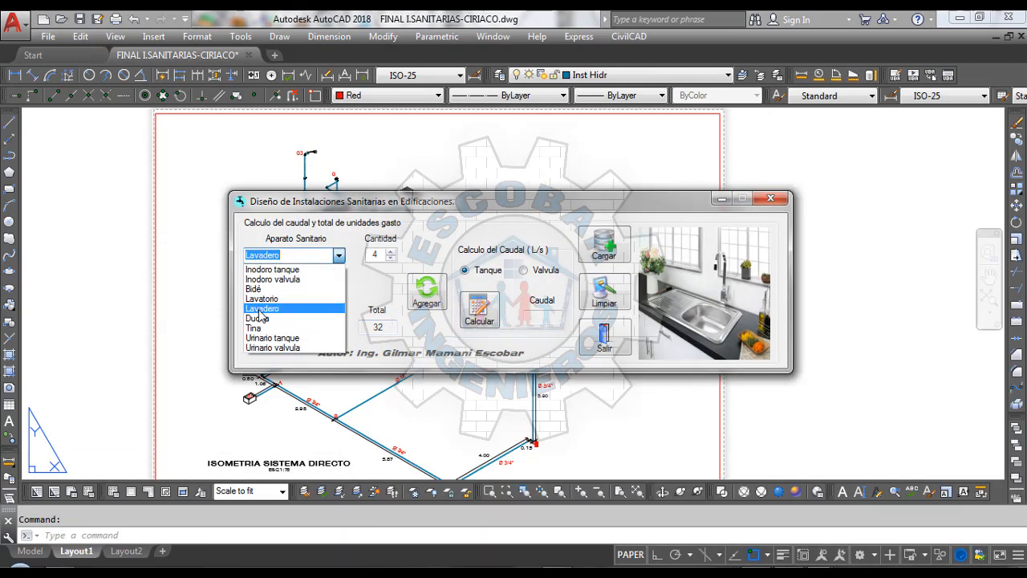
left_click(258, 314)
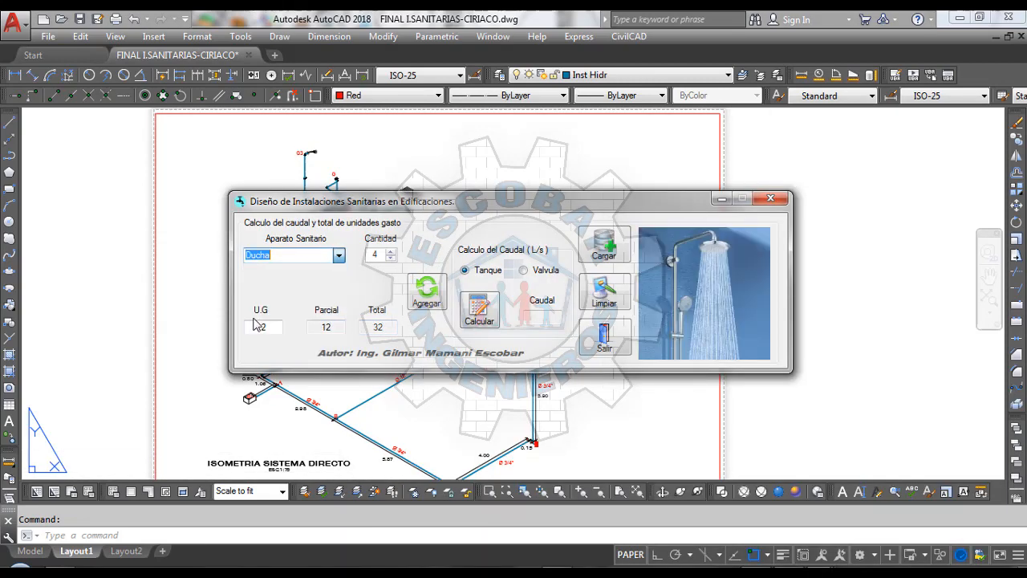
left_click(391, 251)
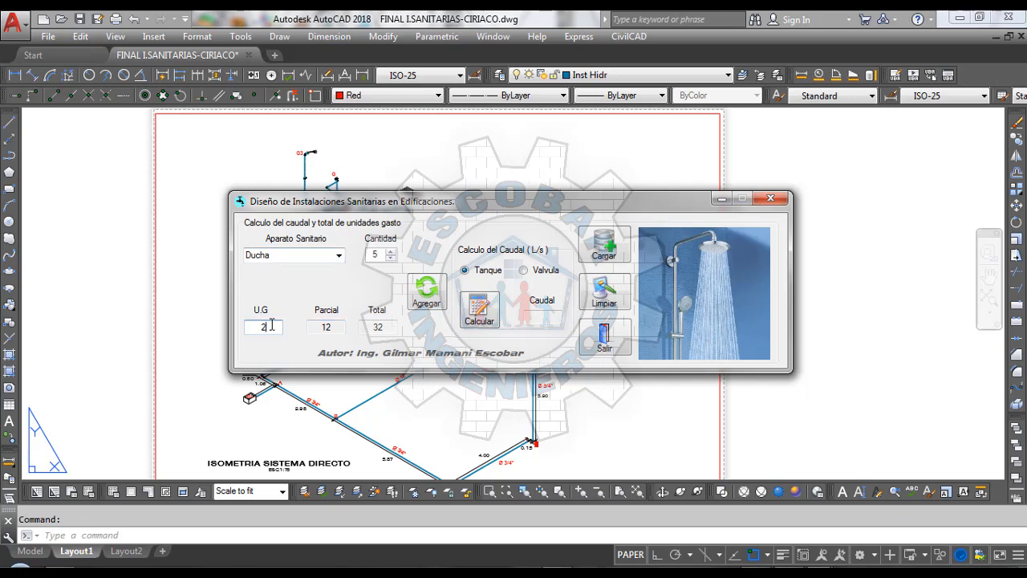
Step: Check the Ducha's unidades de gasto in the IS.010 PDF table and add the entry to SARAID's total
left_click(734, 572)
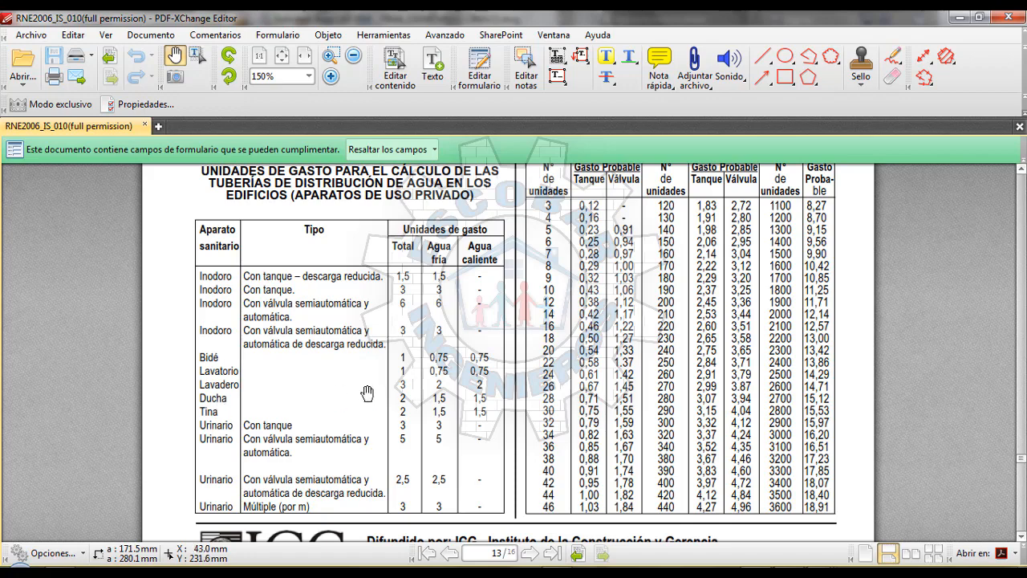
left_click(959, 16)
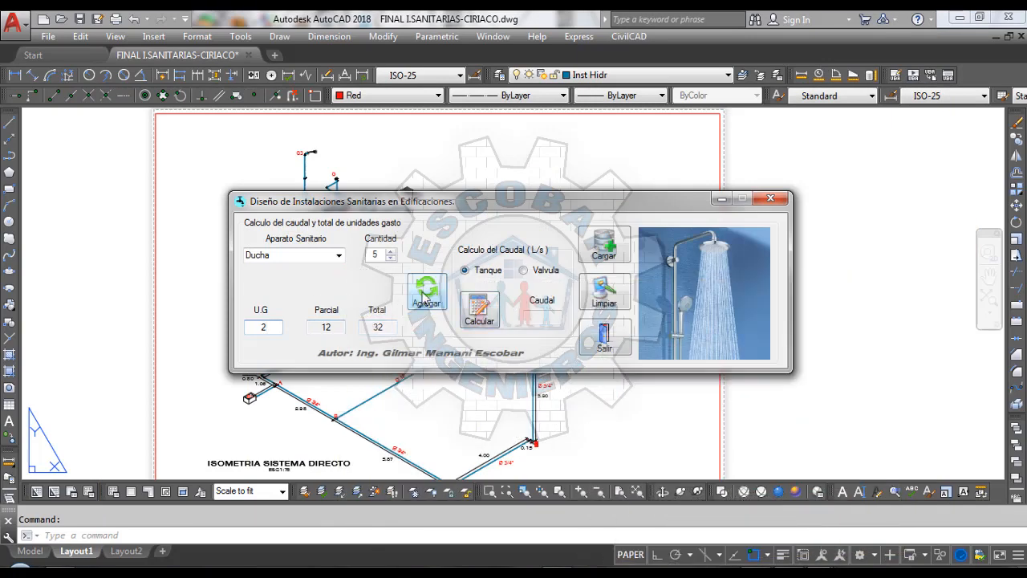
left_click(423, 297)
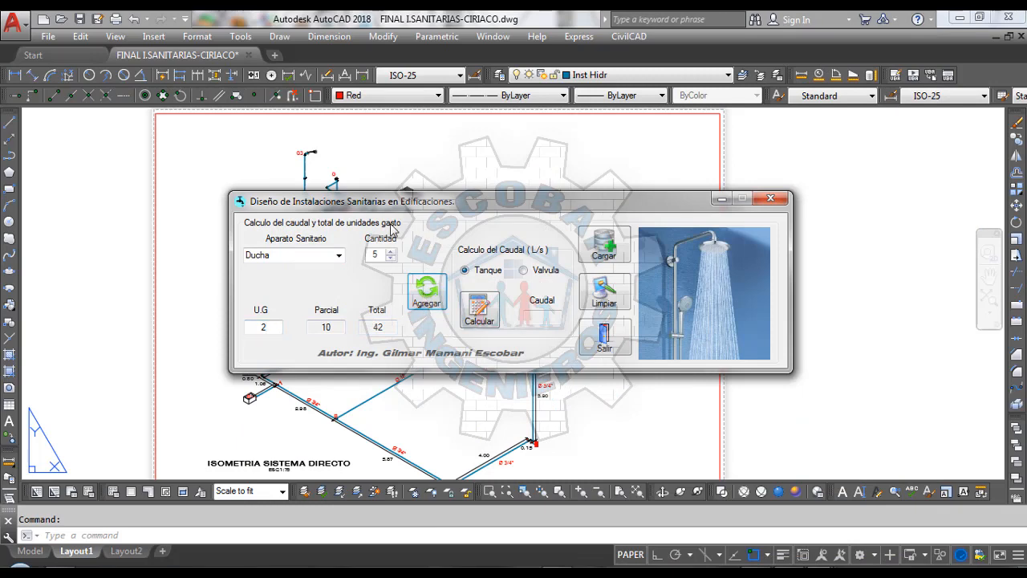
Step: Review the accumulated total of unidades de gasto and bring SARAID's flow calculation form back to the front
left_click(390, 326)
left_click(794, 155)
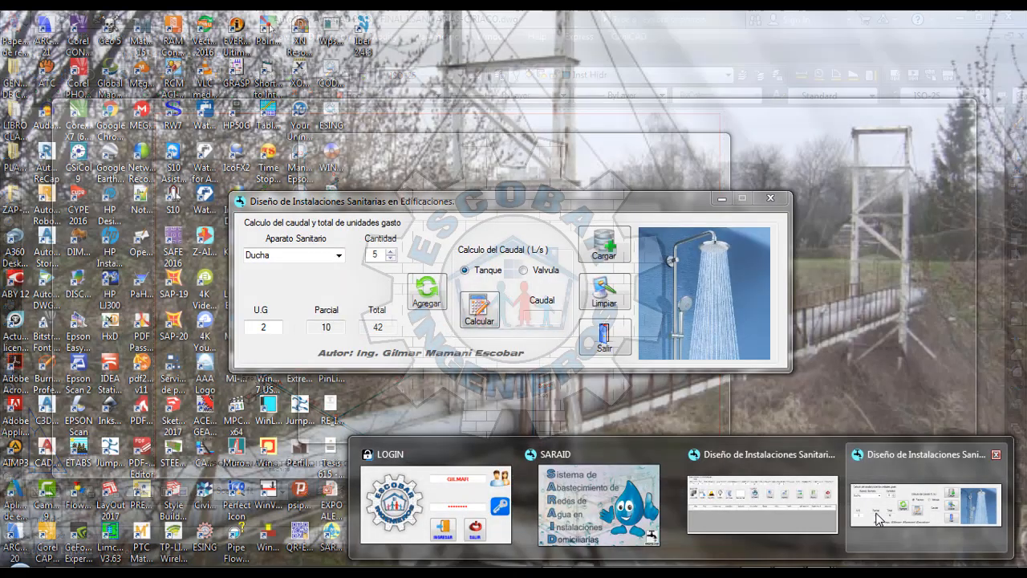
left_click(931, 506)
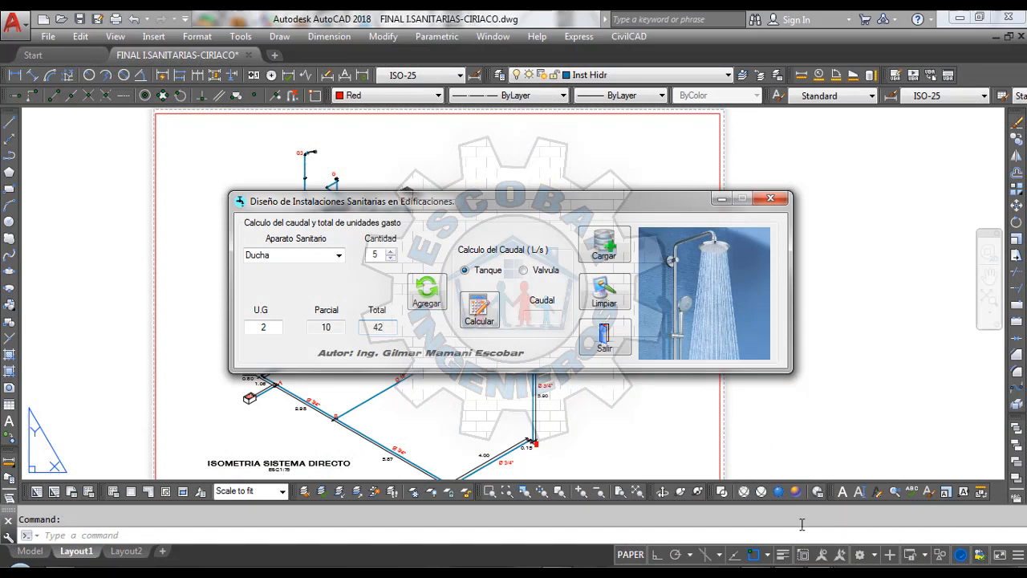
Step: In the IS.010 PDF, examine the Anexo N° 3 Hunter table of gastos probables, marking the Tanque and Válvula column heading
left_click(746, 571)
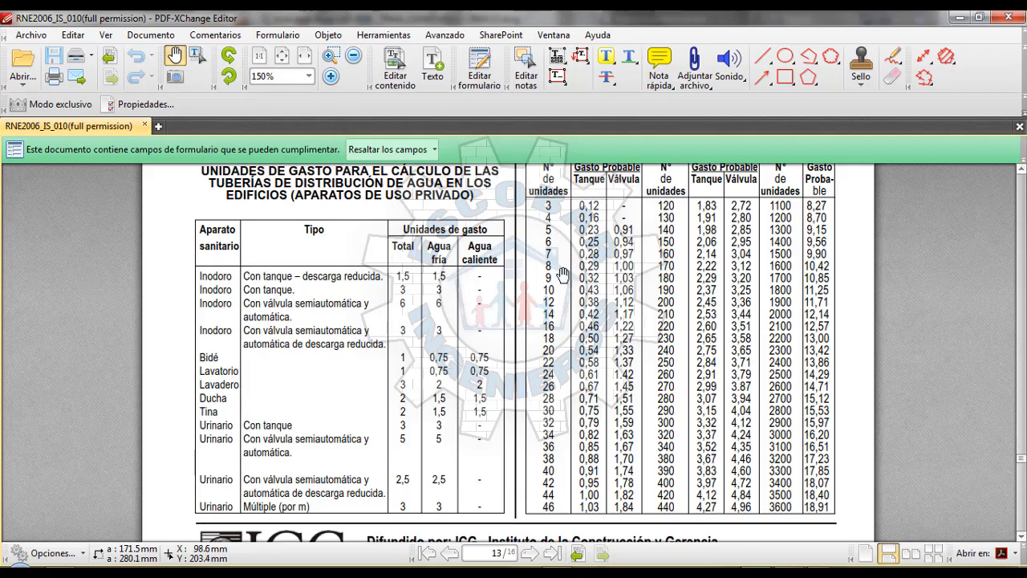
scroll(648, 337, "up", 2)
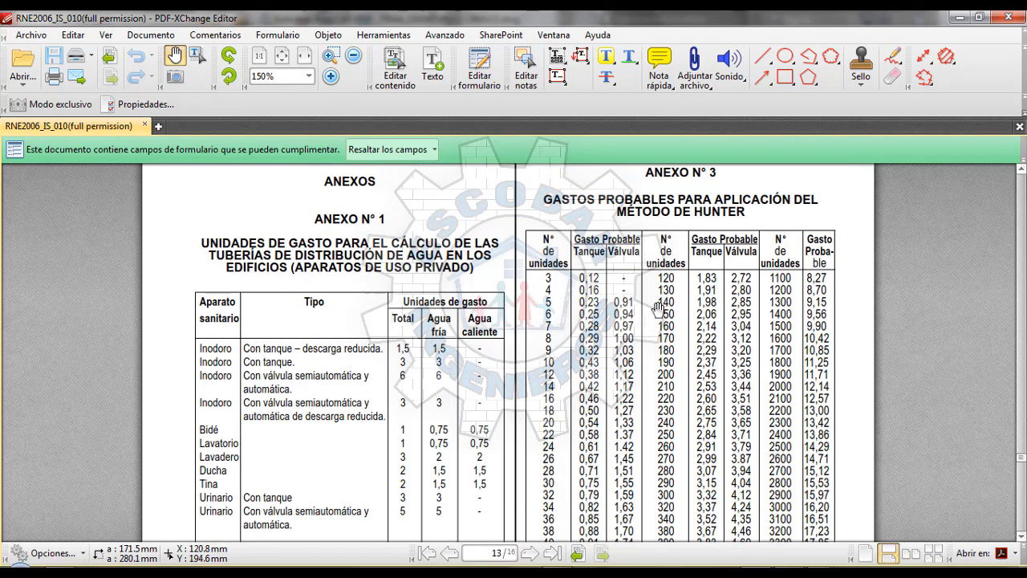
scroll(655, 315, "down", 1)
scroll(657, 308, "up", 1)
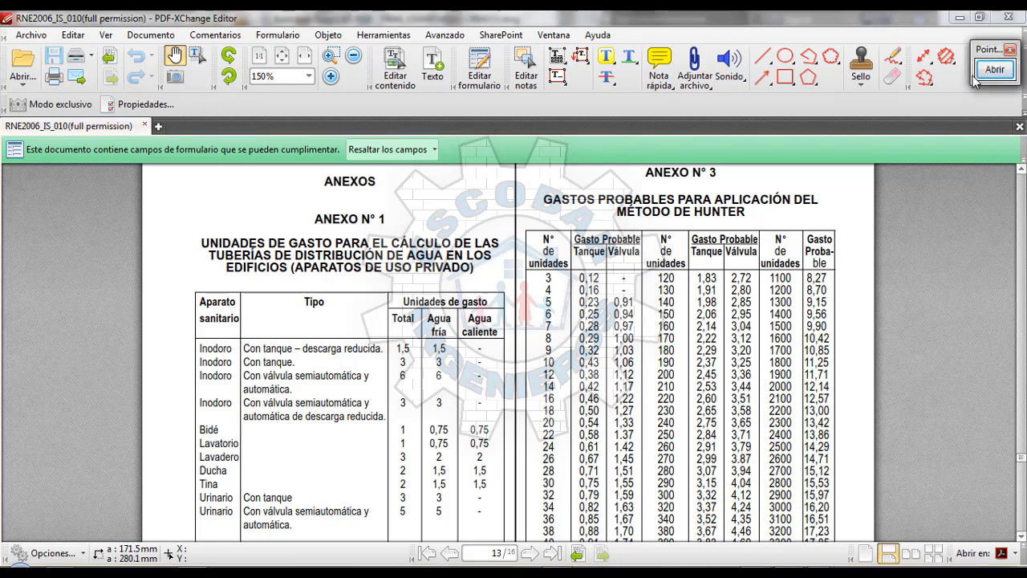
left_click(989, 77)
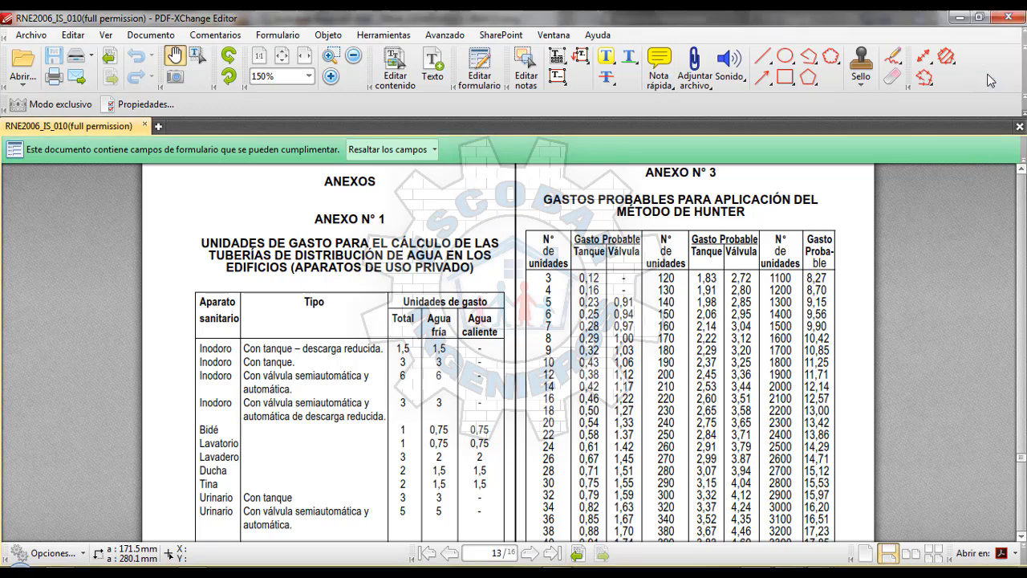
left_click(602, 245)
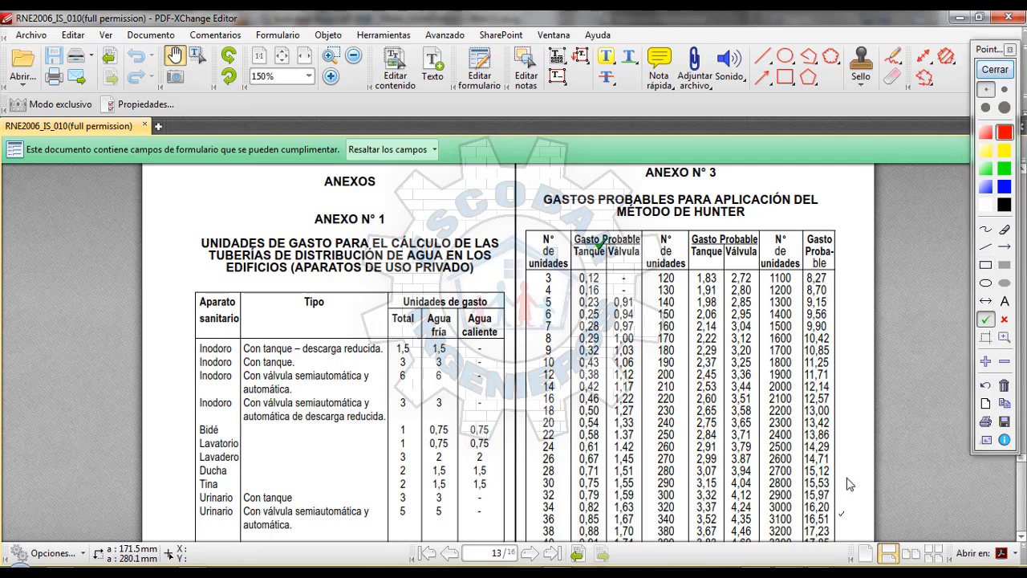
left_click(997, 69)
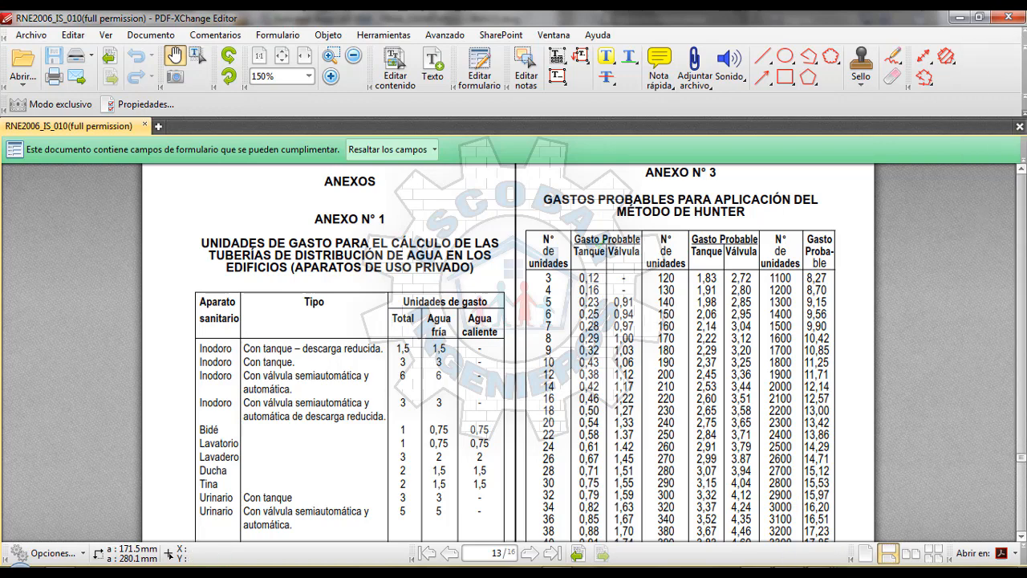
Step: In SARAID's flow calculation form, calculate the Caudal for a Tanque system from the accumulated unidades de gasto
left_click(682, 573)
left_click(917, 513)
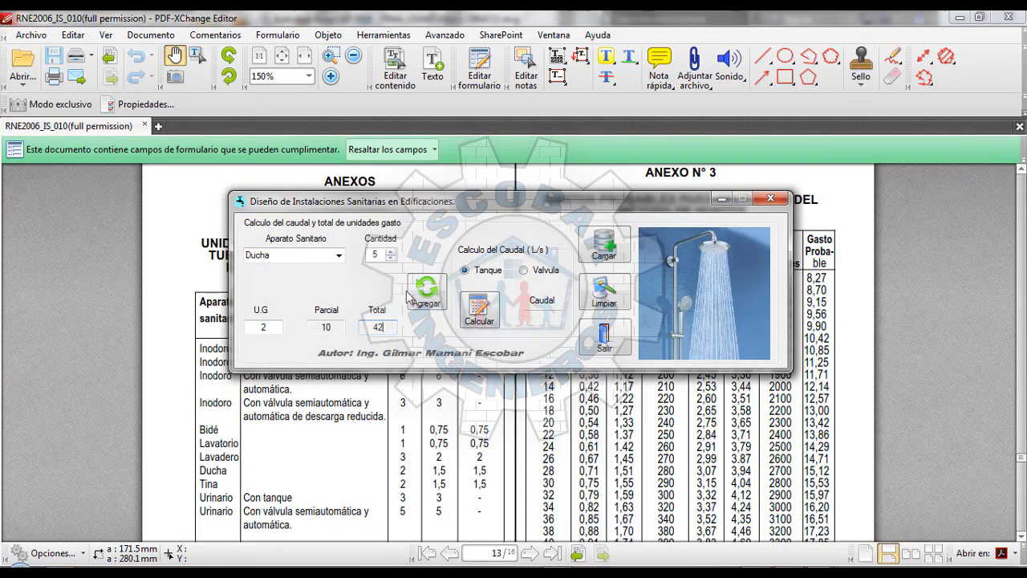
left_click(524, 271)
left_click(482, 323)
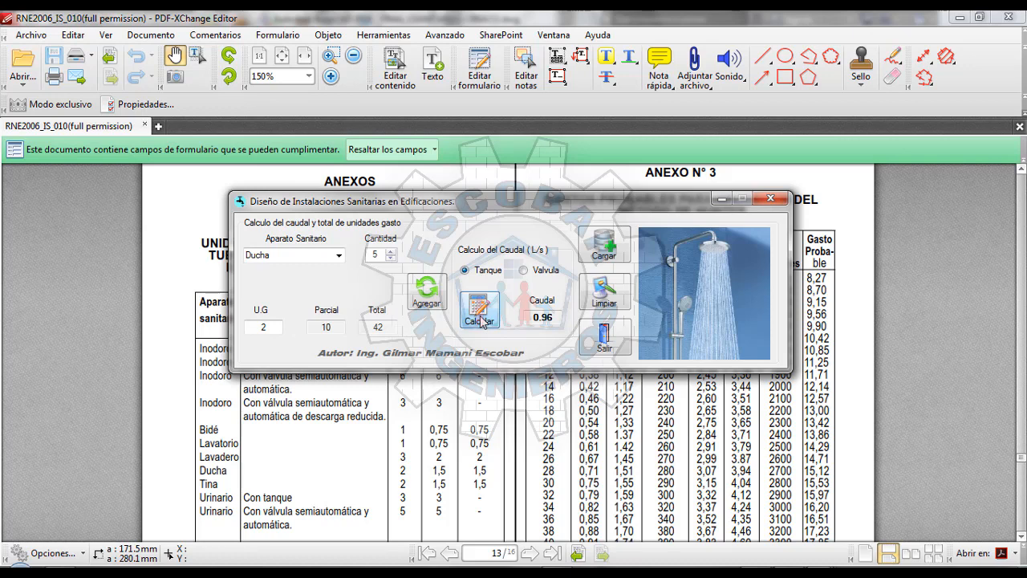
left_click(559, 320)
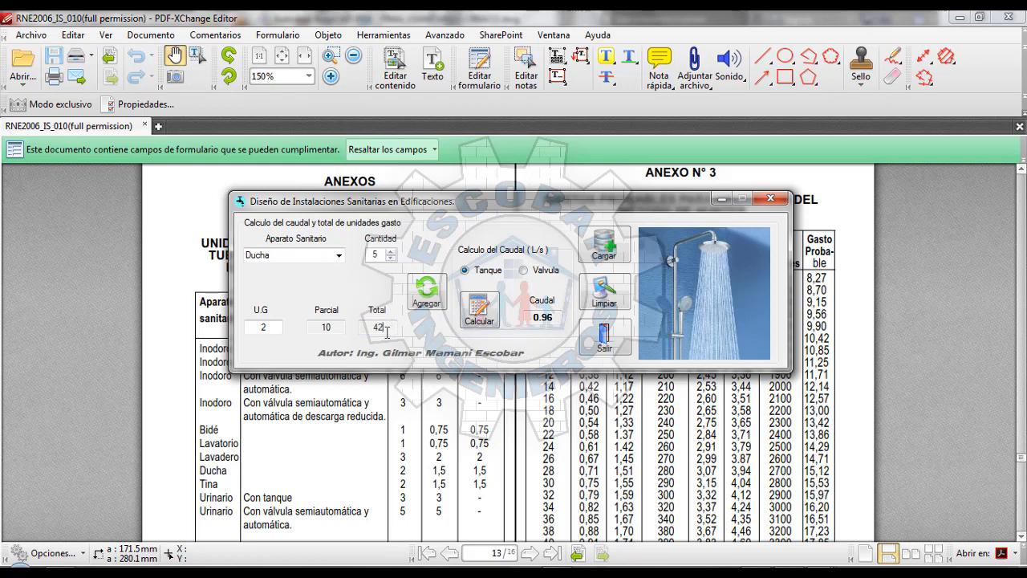
Step: Check the Tanque gasto probable for 42 units in the PDF's Anexo N° 3 table against SARAID's calculated Caudal
left_click(888, 276)
scroll(888, 276, "down", 3)
scroll(887, 276, "up", 3)
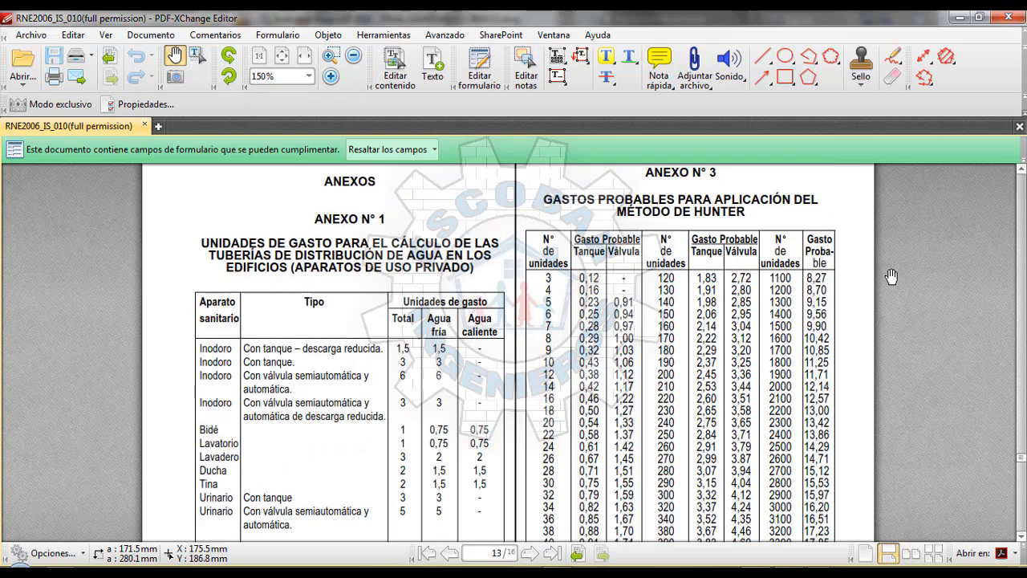
scroll(602, 265, "down", 3)
scroll(612, 275, "down", 3)
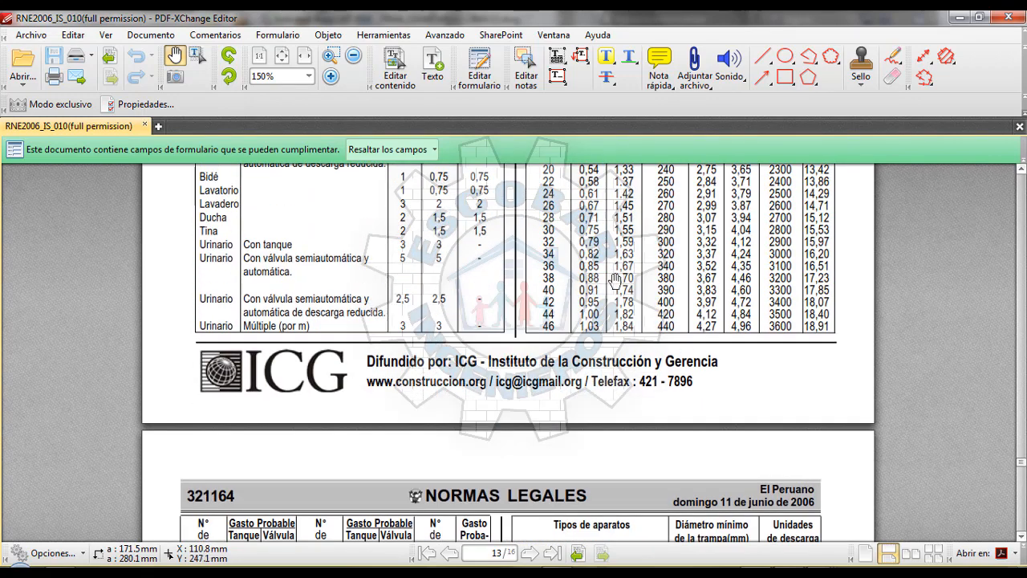
scroll(615, 281, "up", 1)
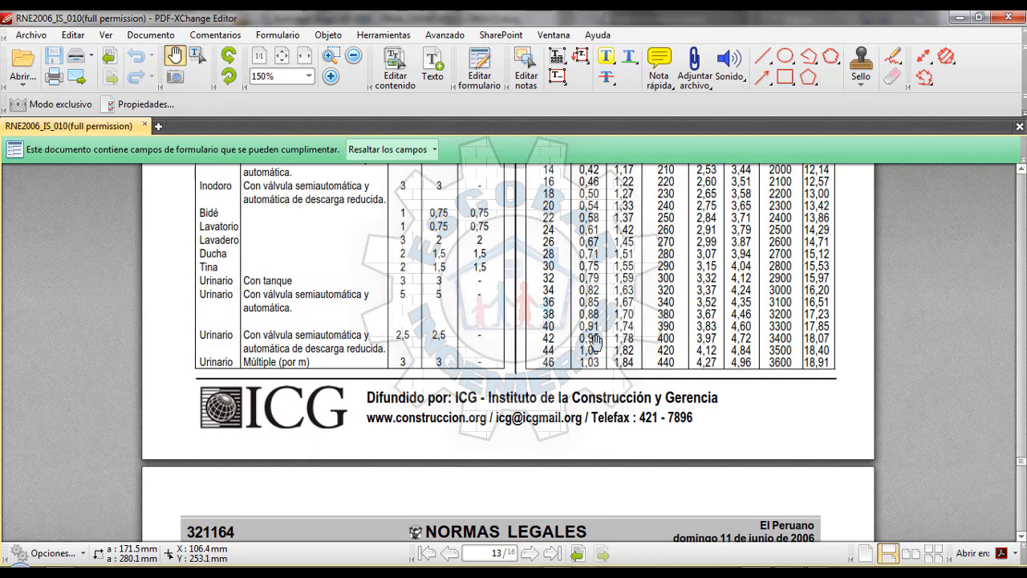
left_click(758, 497)
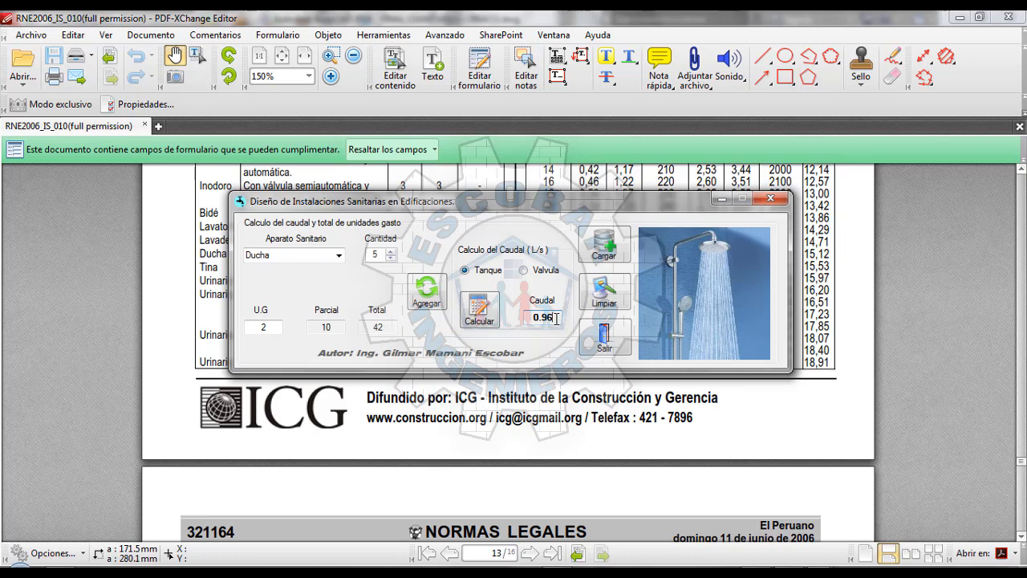
Step: Minimise the PDF and AutoCAD windows and move the flow calculation form clear of the hydraulic design form's input fields
left_click(959, 17)
left_click(957, 18)
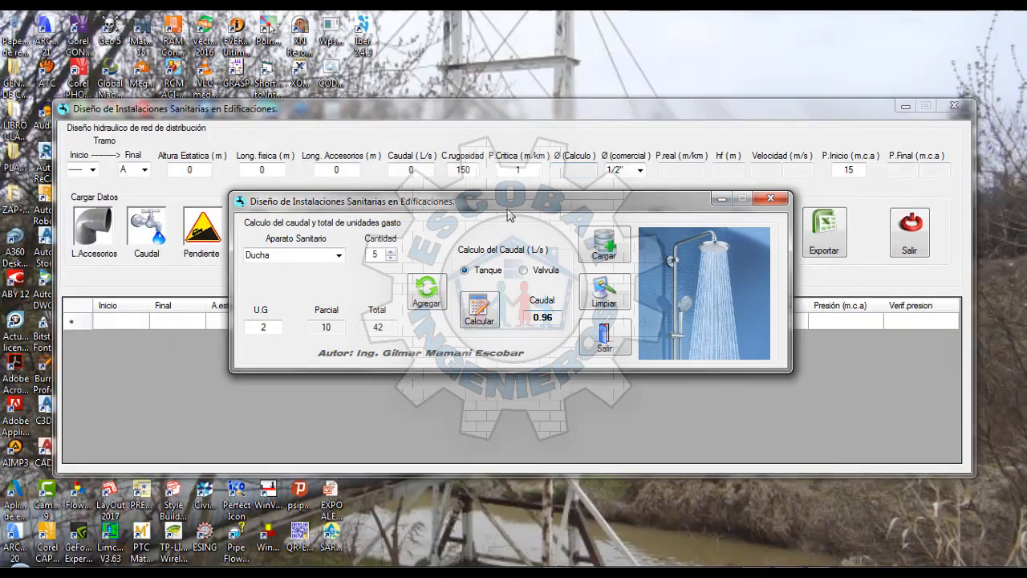
left_click_drag(516, 205, 533, 297)
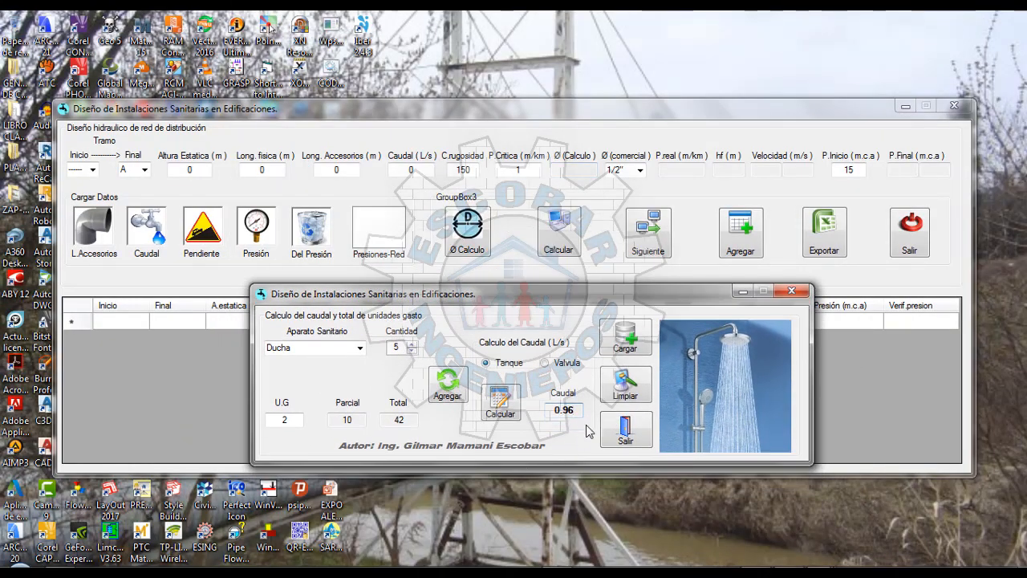
Step: Copy the calculated Caudal of 0.96 into the Caudal (L/s) field of the hydraulic network design form
left_click_drag(578, 411, 554, 412)
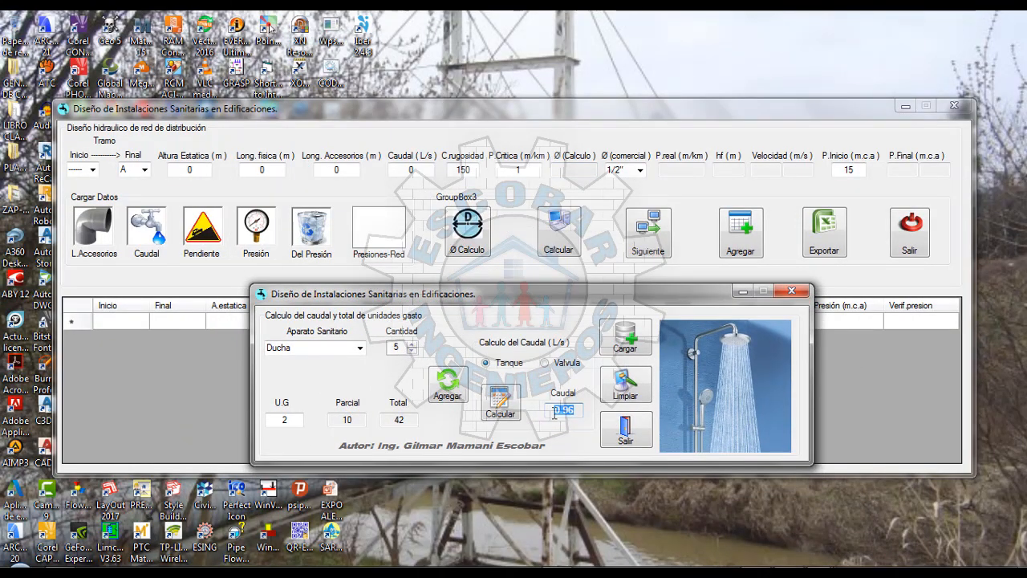
right_click(560, 410)
left_click(603, 299)
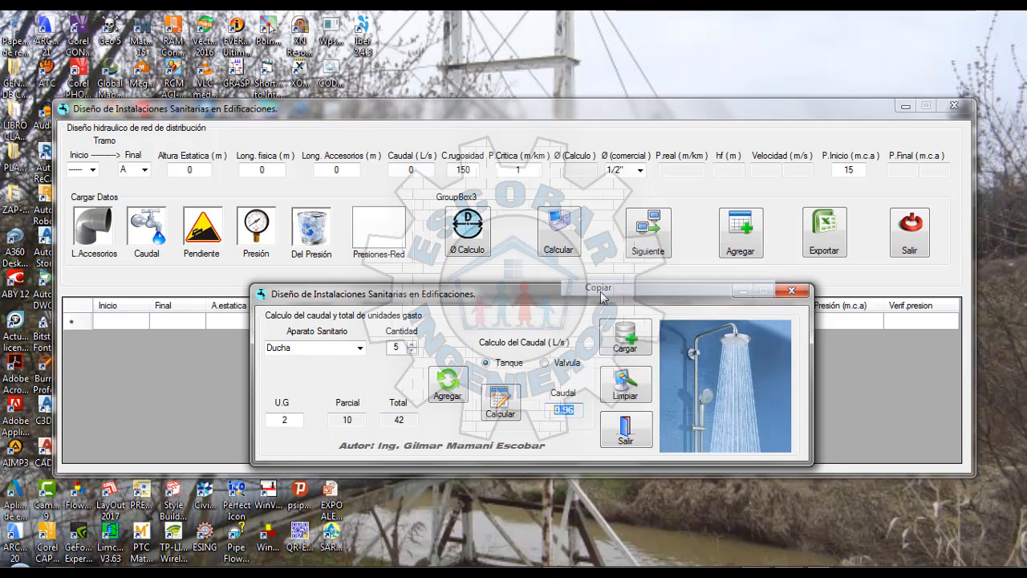
double_click(395, 171)
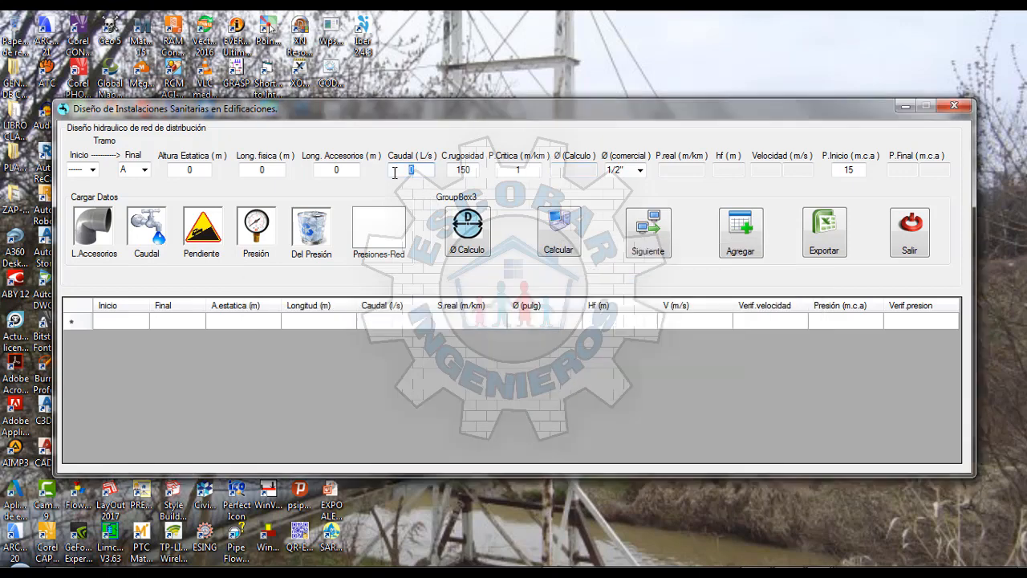
key("ctrl+v")
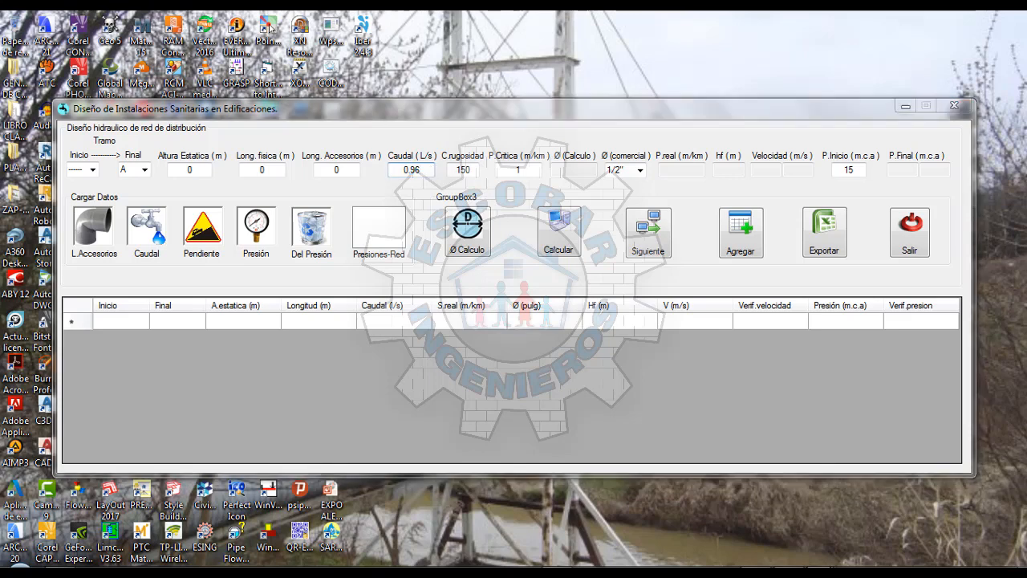
Step: Close the flow calculation form and open the Pendiente calculation from the hydraulic network design form
left_click(763, 501)
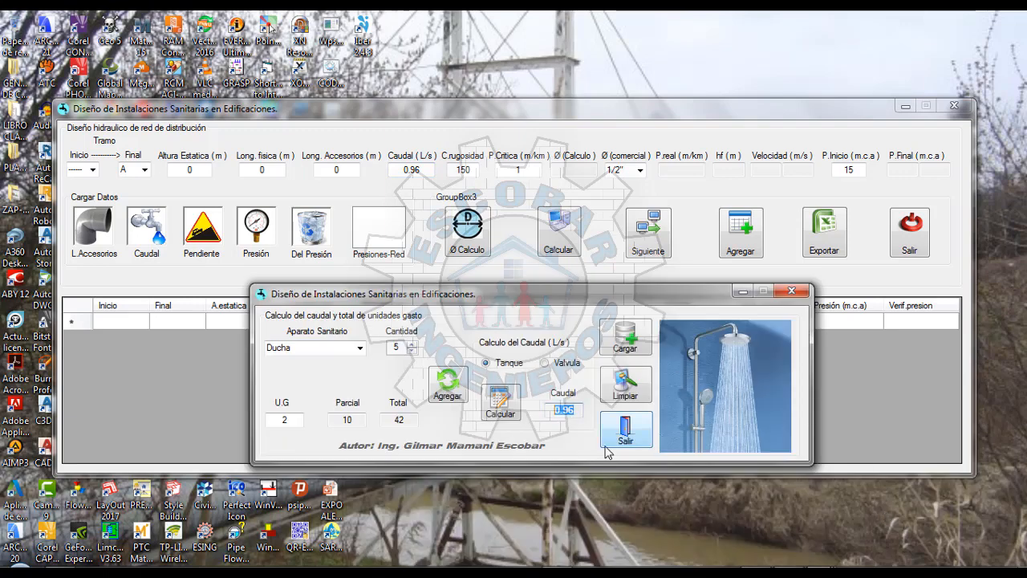
left_click(791, 293)
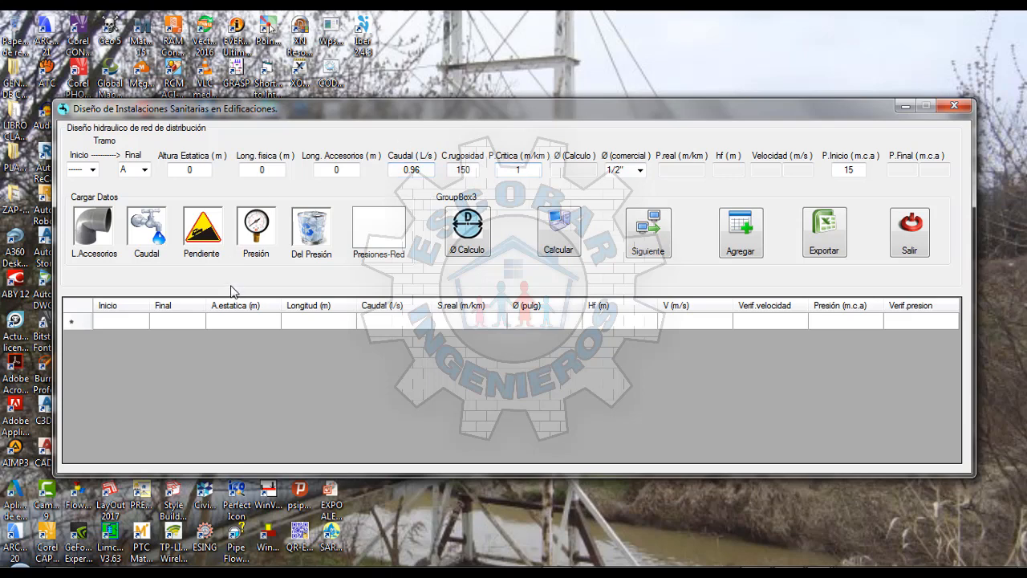
left_click(204, 230)
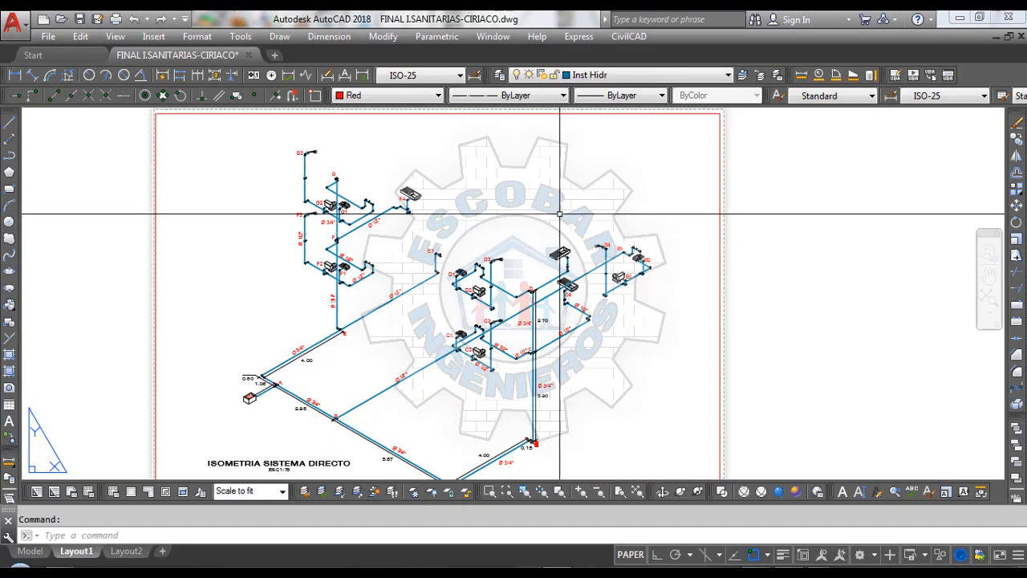
Step: In AutoCAD's direct system isometric, examine the pipe routes from the meter through A, B, B', C and D to the farthest fixtures
scroll(559, 214, "down", 2)
scroll(487, 312, "up", 4)
scroll(440, 233, "down", 2)
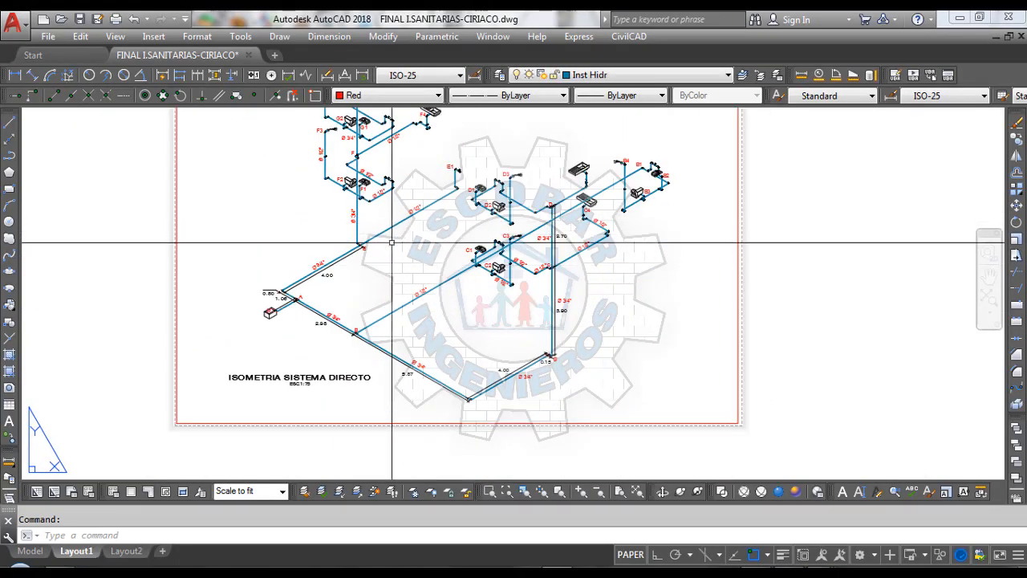
scroll(289, 303, "up", 2)
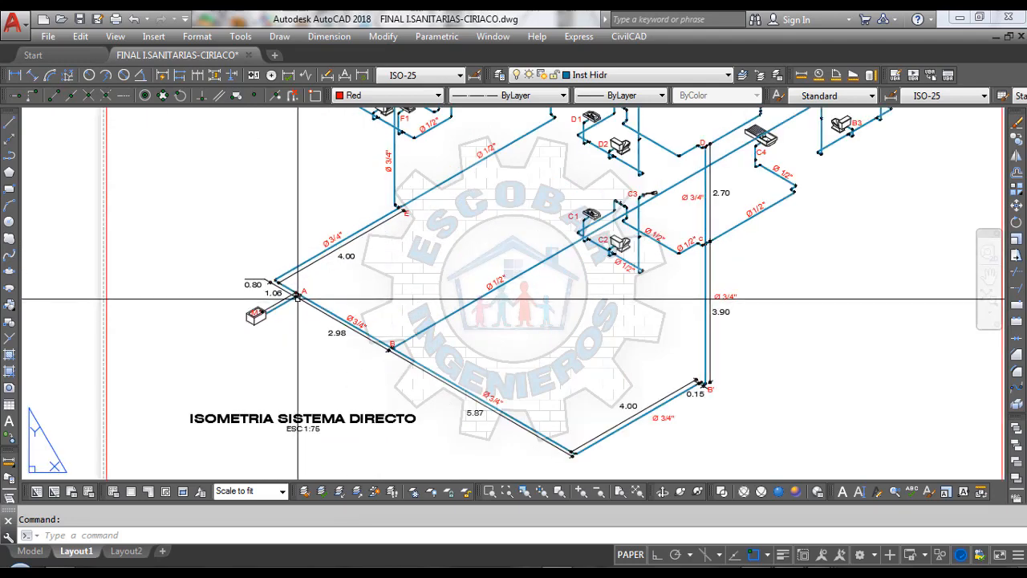
scroll(298, 301, "up", 2)
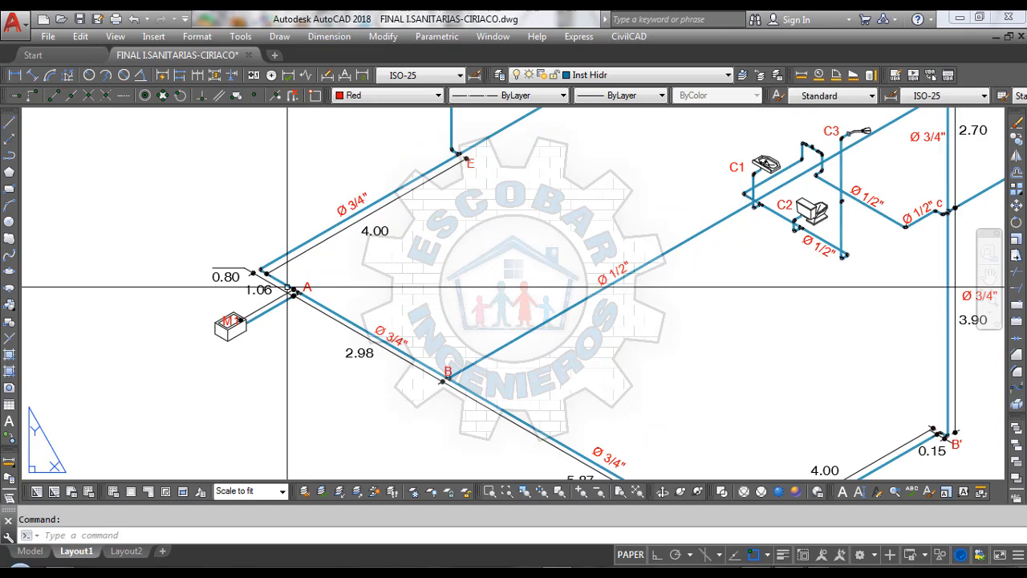
scroll(289, 289, "down", 3)
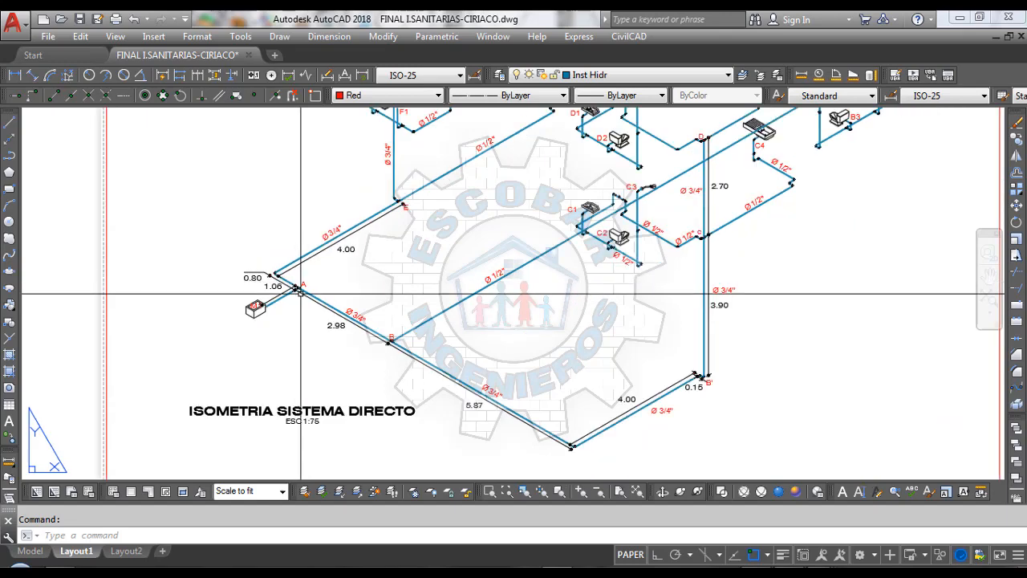
scroll(301, 294, "down", 2)
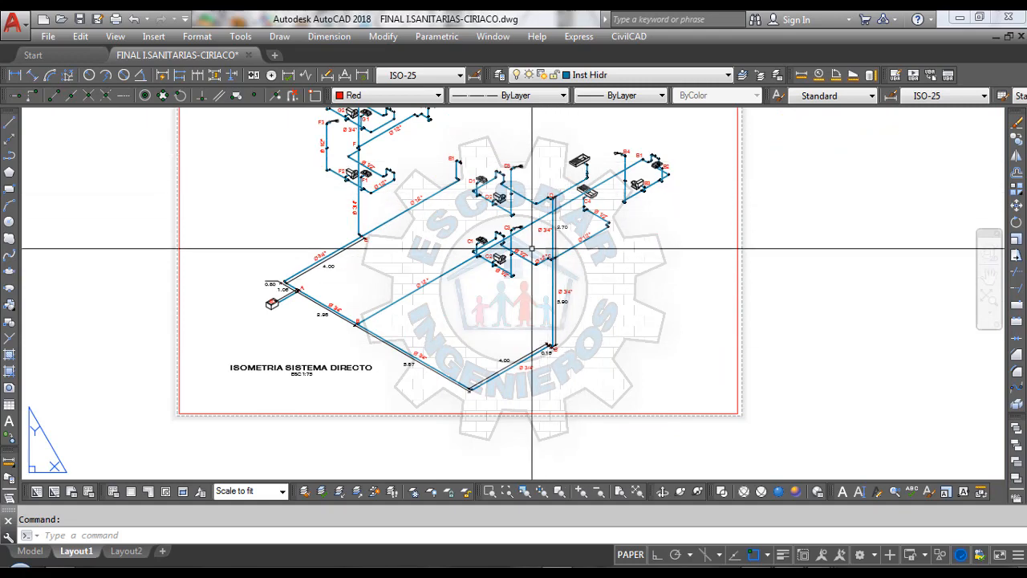
scroll(542, 303, "down", 2)
scroll(550, 250, "up", 2)
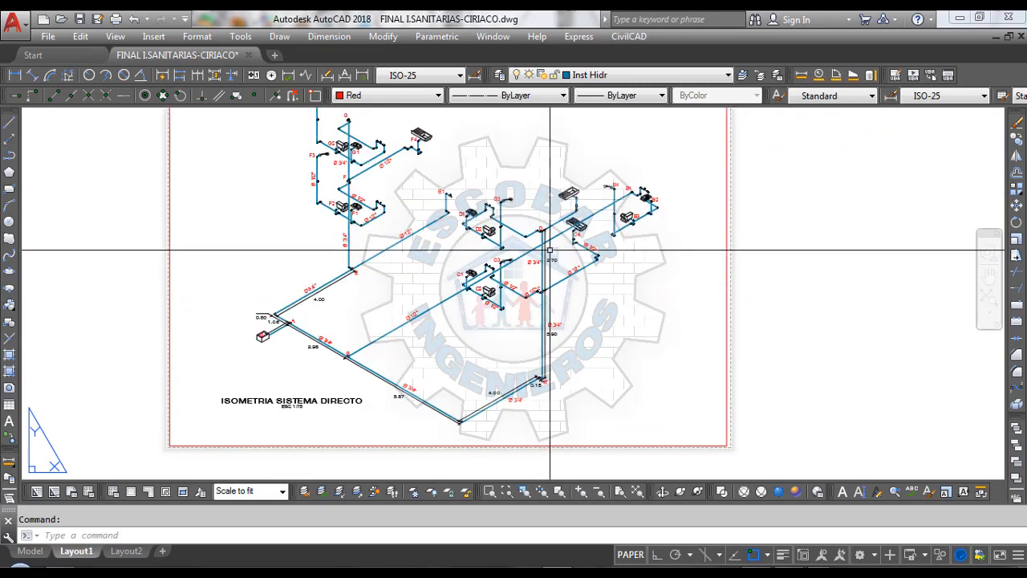
scroll(543, 223, "up", 1)
scroll(534, 193, "down", 1)
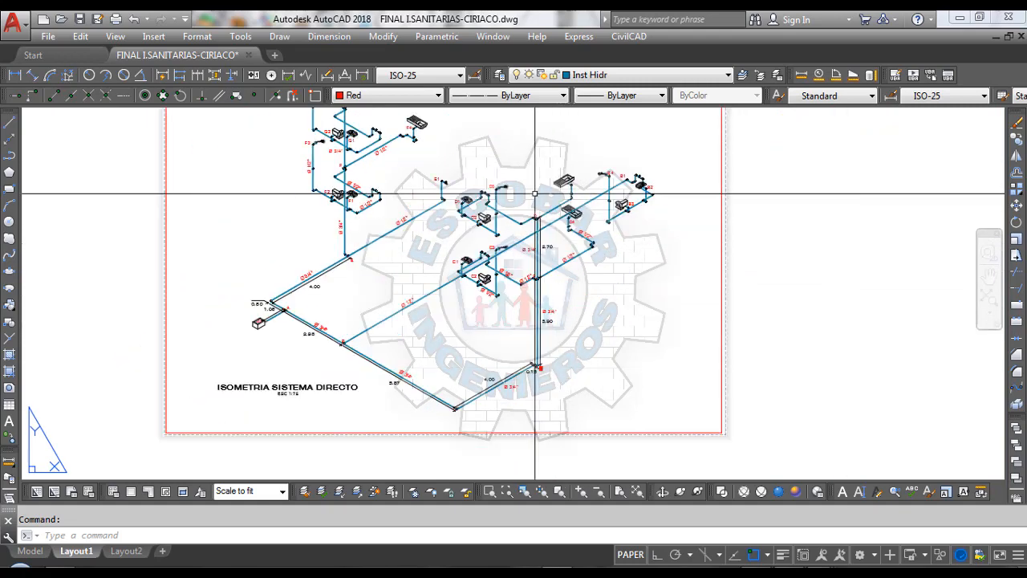
scroll(544, 342, "up", 2)
scroll(544, 342, "down", 3)
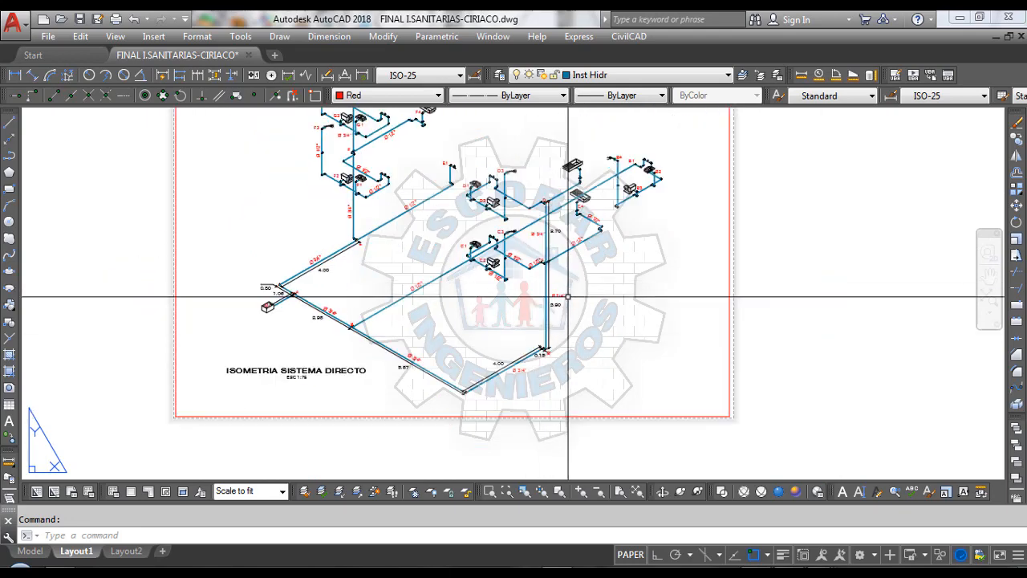
scroll(516, 190, "up", 4)
scroll(572, 232, "down", 2)
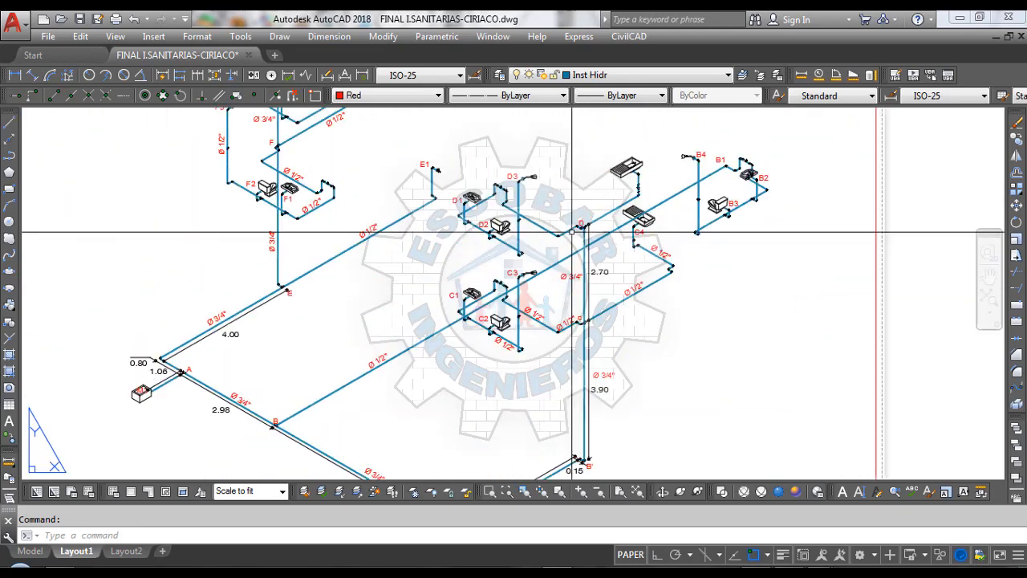
scroll(580, 220, "down", 2)
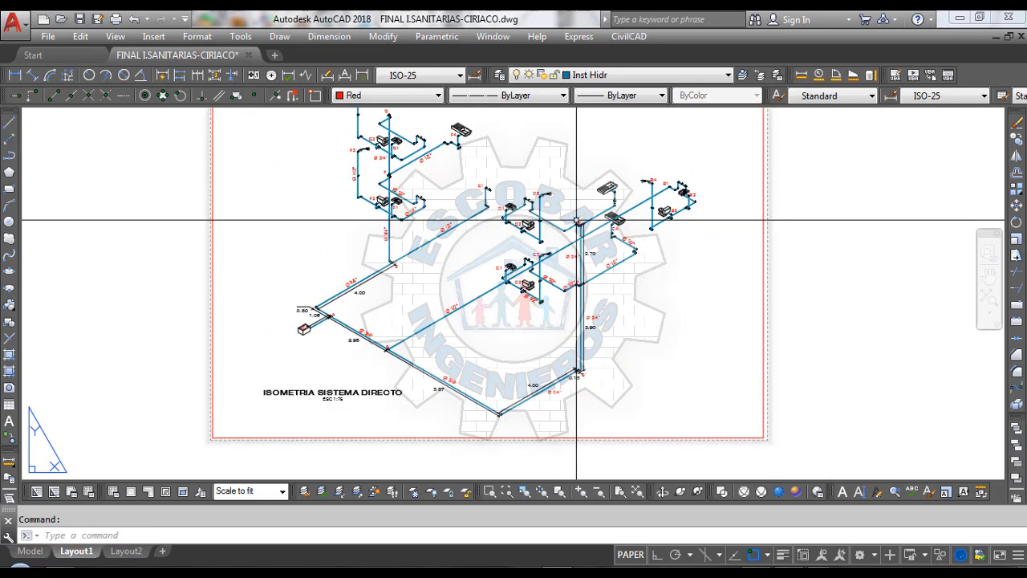
scroll(522, 231, "up", 3)
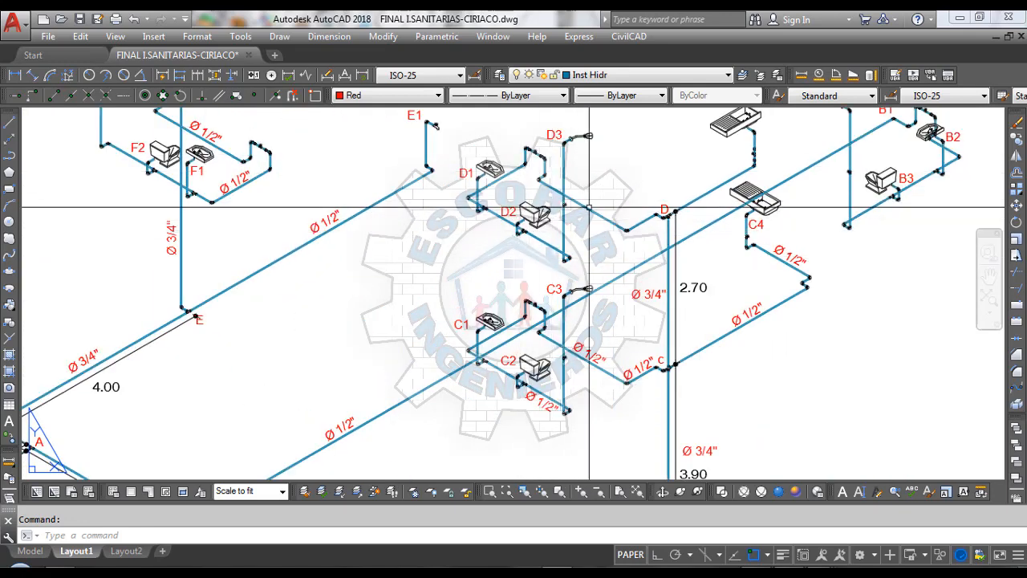
scroll(546, 235, "down", 2)
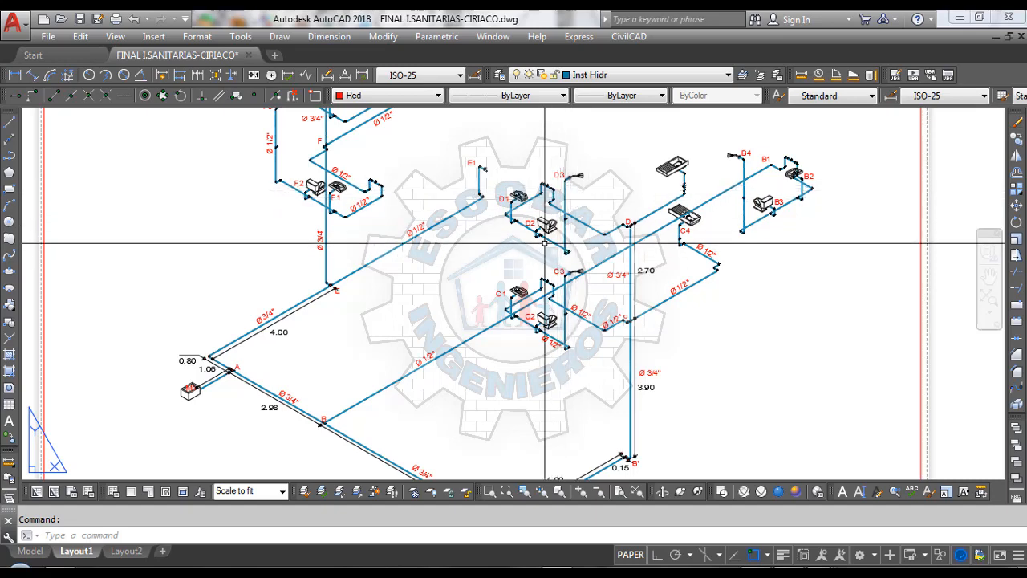
scroll(570, 243, "up", 2)
scroll(578, 217, "down", 4)
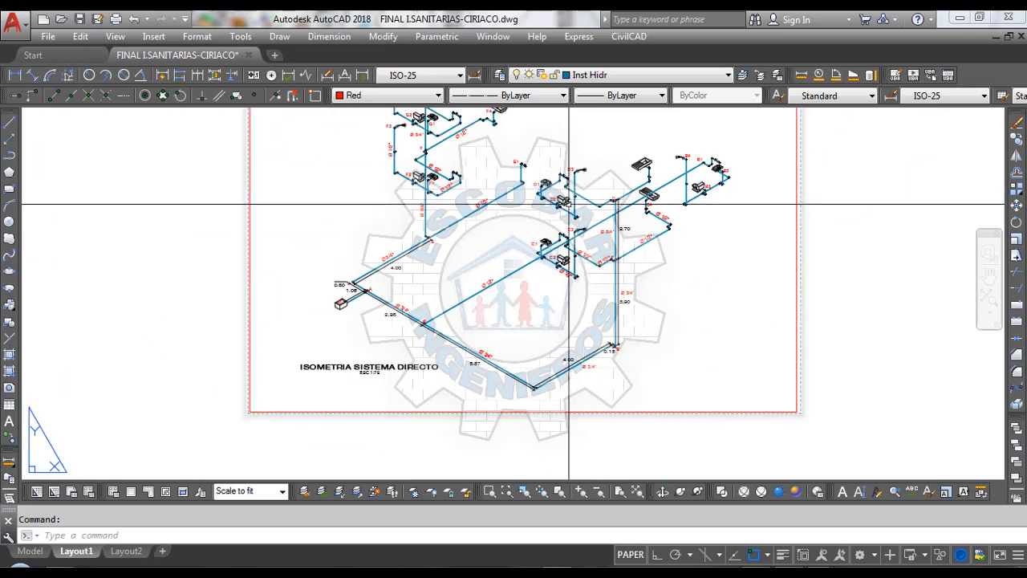
Step: In model space, examine the direct system isometric's pipe routes from the meter to the fixtures fed from nodes B, C, D and E
scroll(570, 206, "up", 2)
scroll(576, 212, "up", 2)
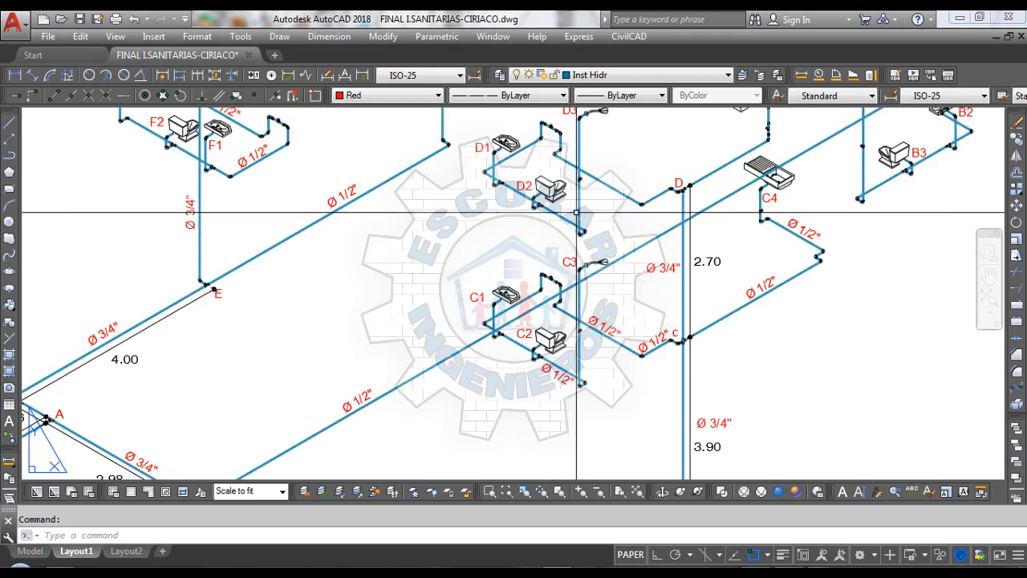
scroll(576, 212, "down", 3)
scroll(575, 194, "up", 1)
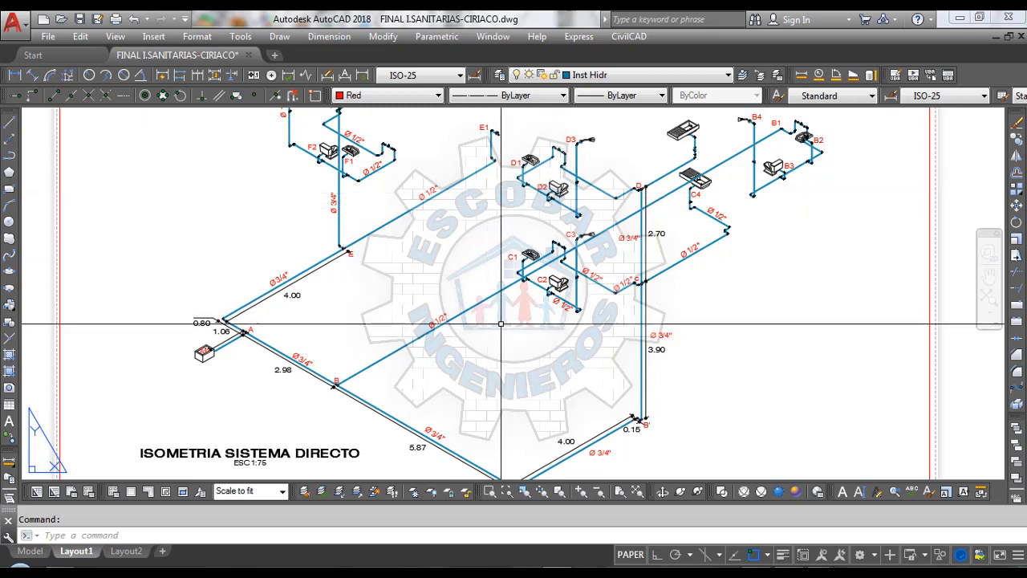
left_click(31, 552)
scroll(360, 339, "up", 8)
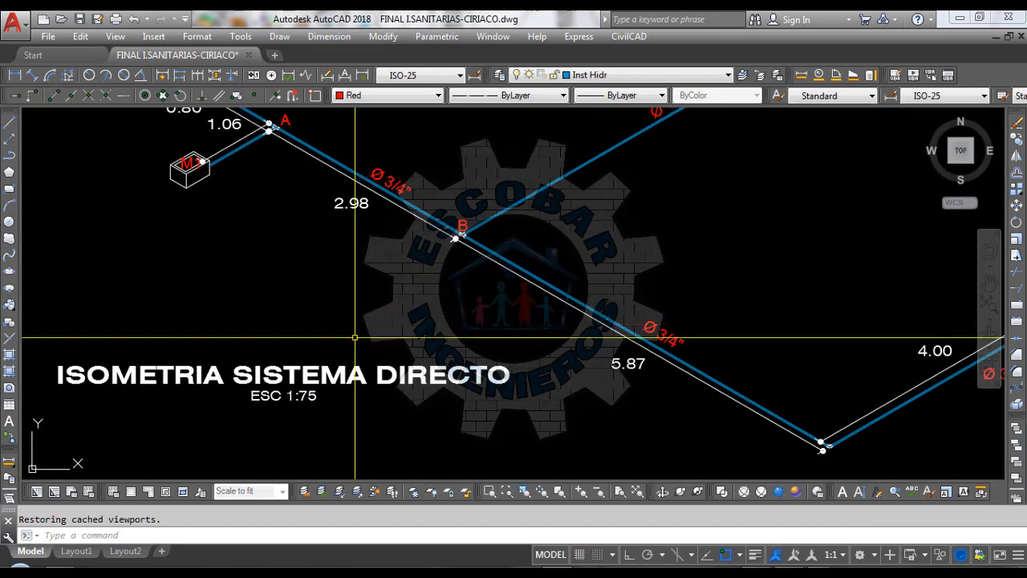
scroll(398, 342, "down", 5)
scroll(482, 209, "up", 5)
scroll(514, 153, "down", 3)
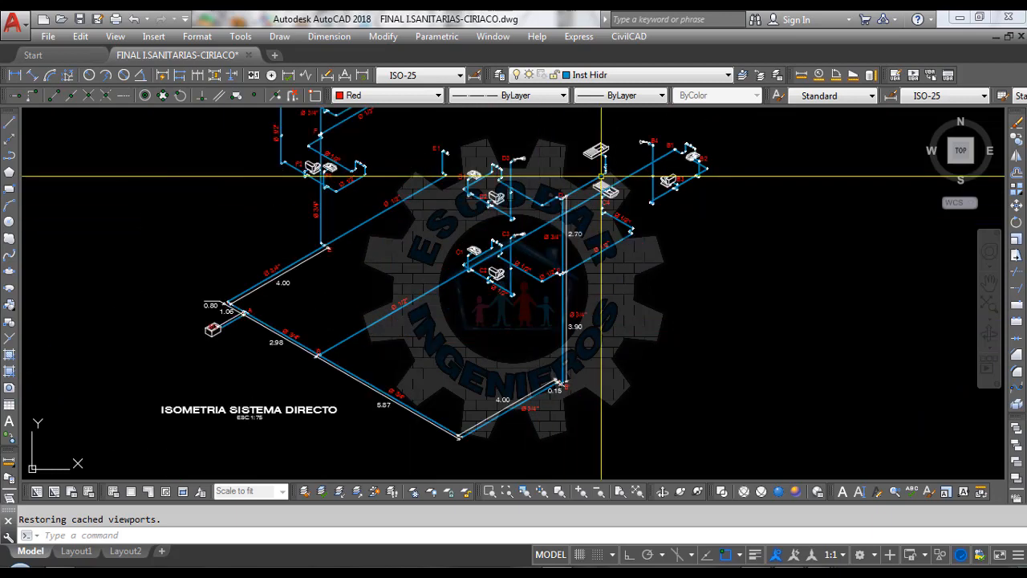
scroll(519, 167, "up", 3)
scroll(519, 167, "up", 3)
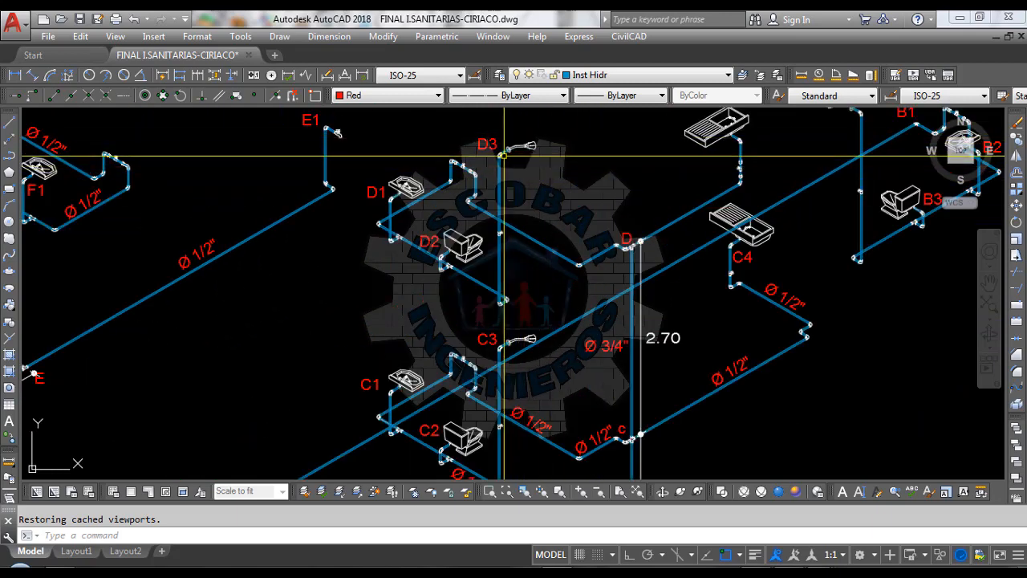
scroll(522, 161, "down", 3)
scroll(536, 146, "down", 2)
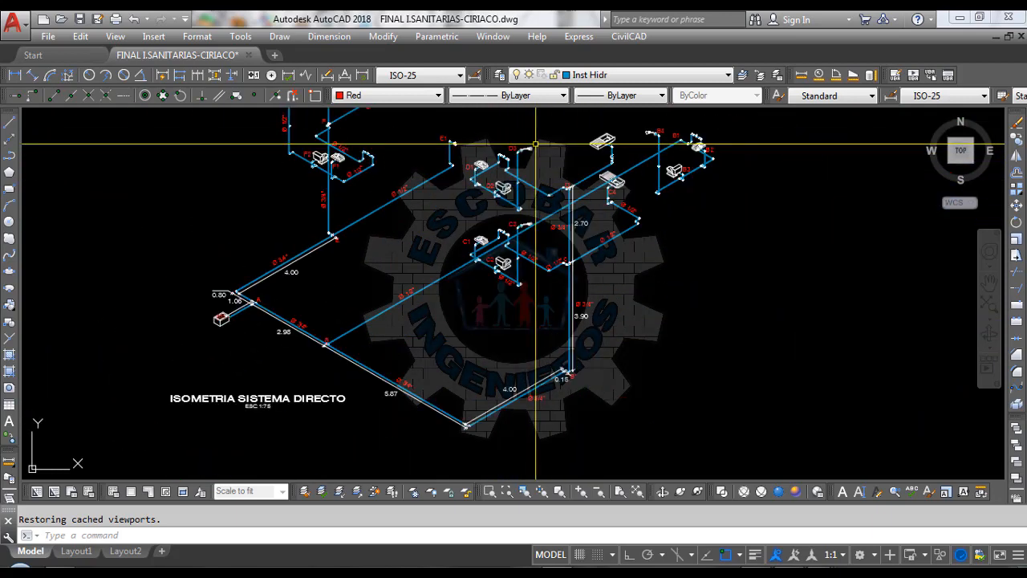
scroll(536, 145, "down", 1)
Step: Examine the labelled pipe lengths along the isometric route from the meter through A and B to B'
scroll(359, 243, "up", 4)
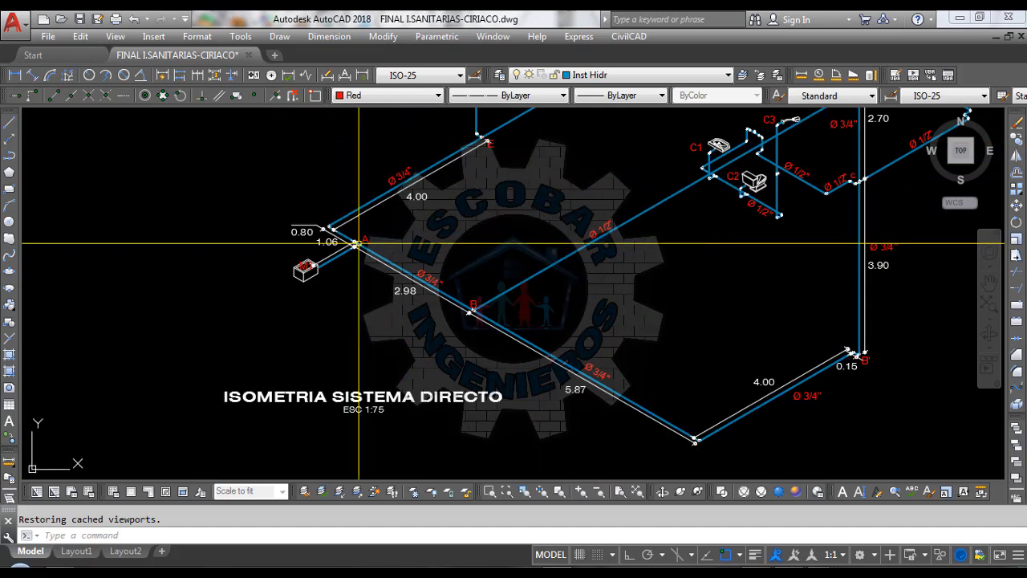
scroll(359, 243, "up", 6)
scroll(353, 233, "down", 4)
scroll(383, 317, "up", 2)
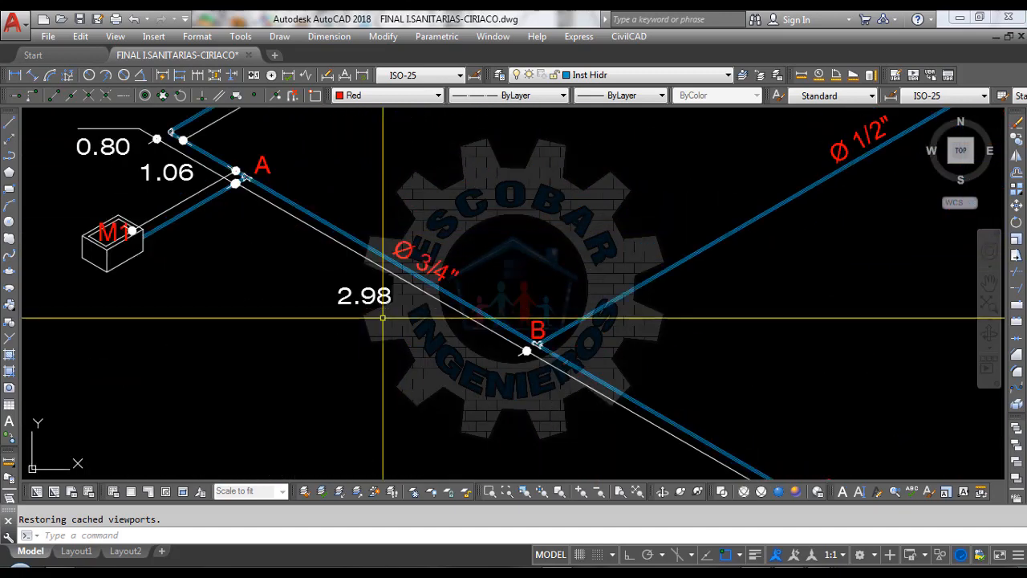
scroll(321, 222, "down", 2)
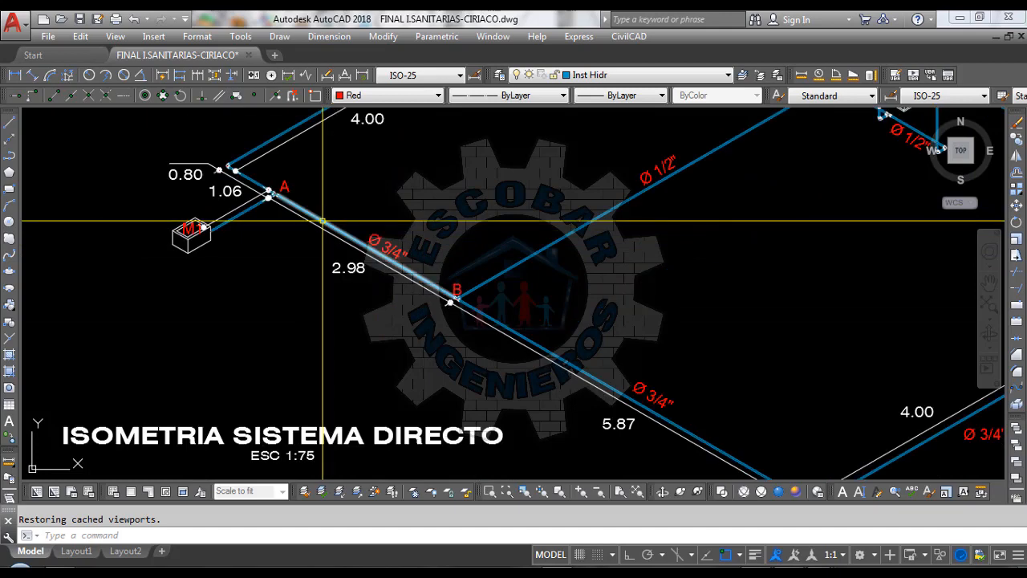
scroll(320, 232, "up", 2)
scroll(294, 233, "down", 2)
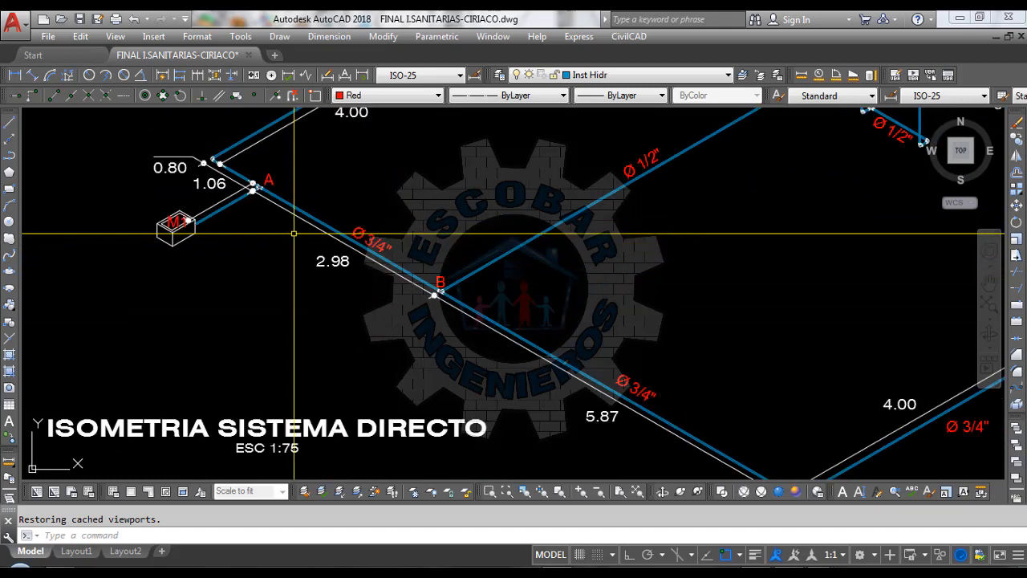
scroll(321, 233, "down", 3)
scroll(393, 313, "up", 3)
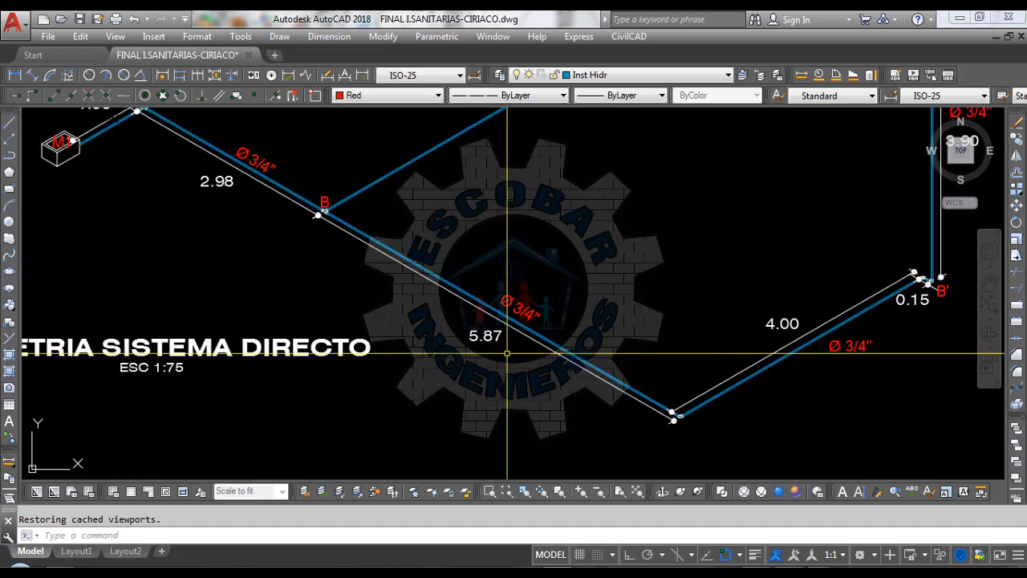
scroll(490, 353, "down", 3)
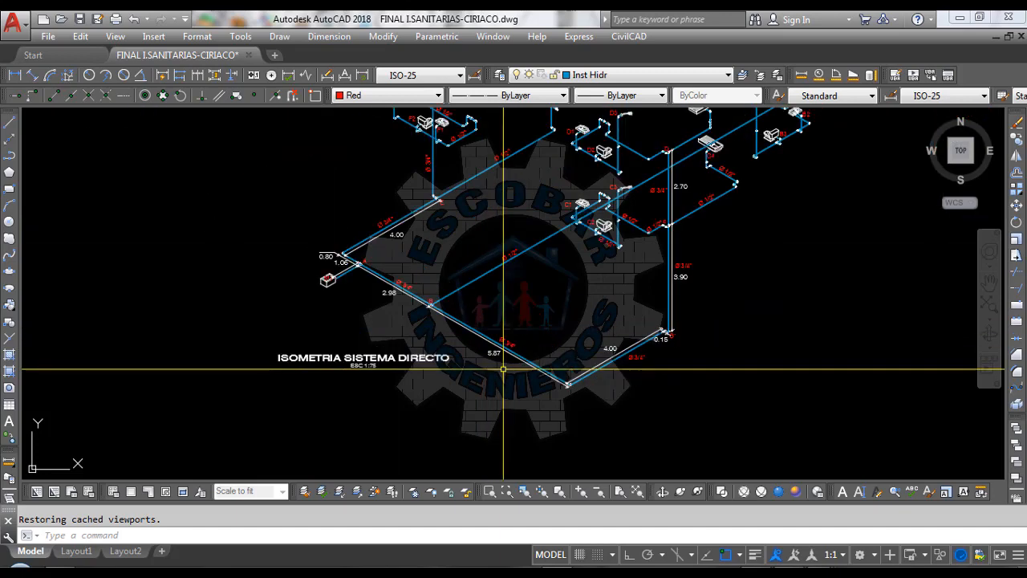
scroll(554, 357, "up", 3)
scroll(569, 363, "down", 4)
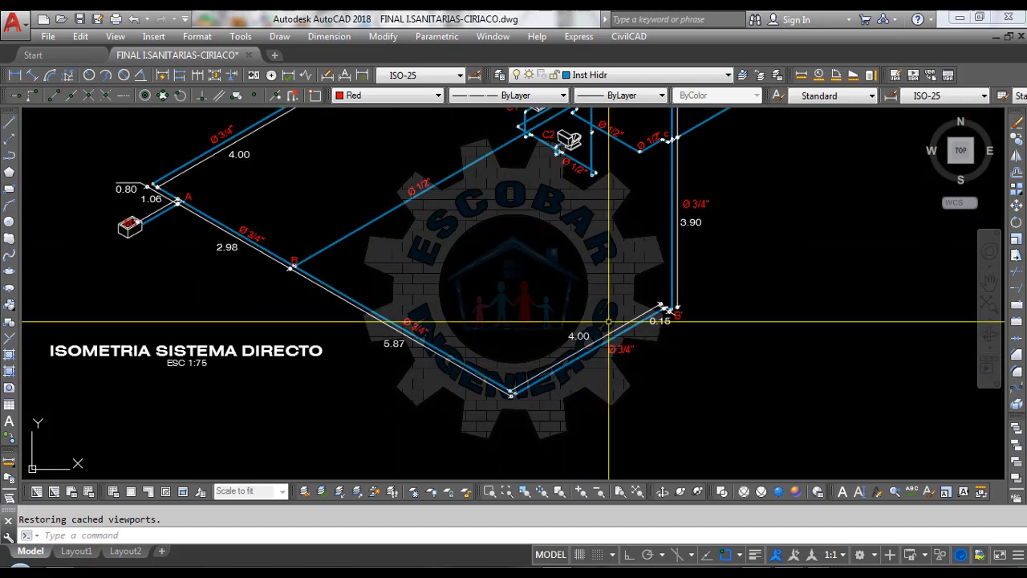
scroll(389, 292, "up", 4)
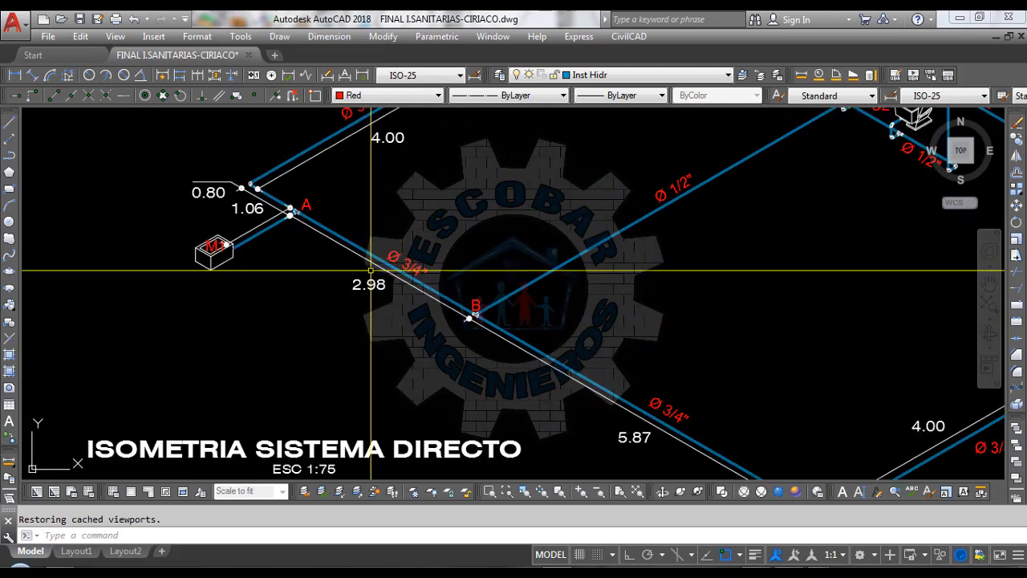
Step: Open and turn on the HP 50G calculator emulator and enter the first two route lengths, 2.98 and 5.87
left_click(353, 571)
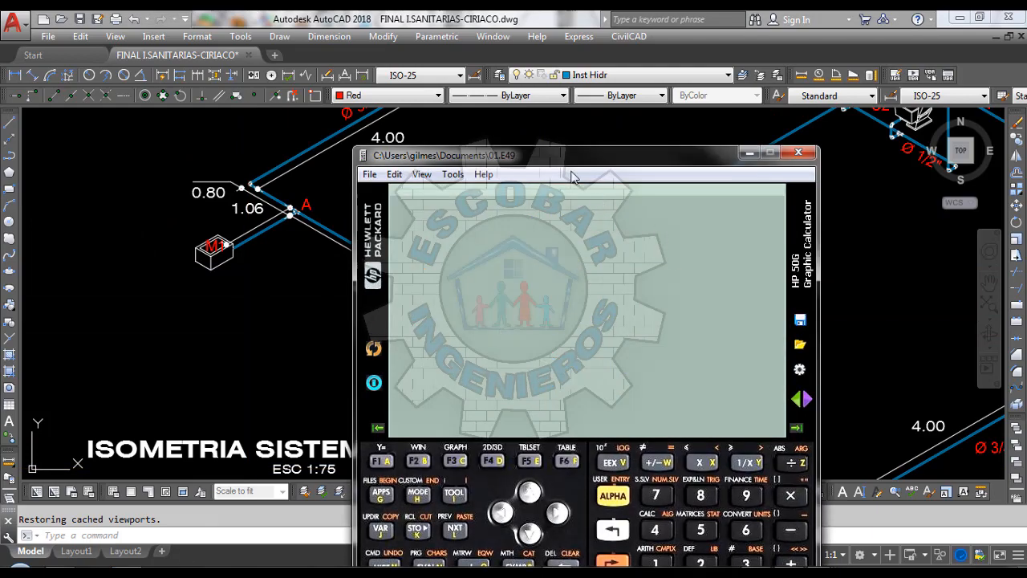
left_click_drag(572, 163, 490, 39)
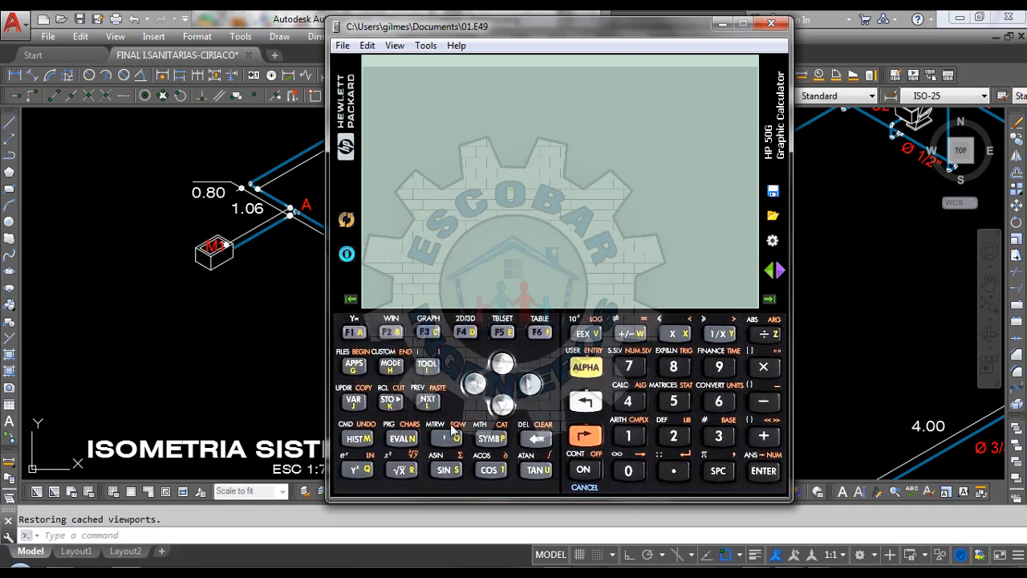
left_click(583, 471)
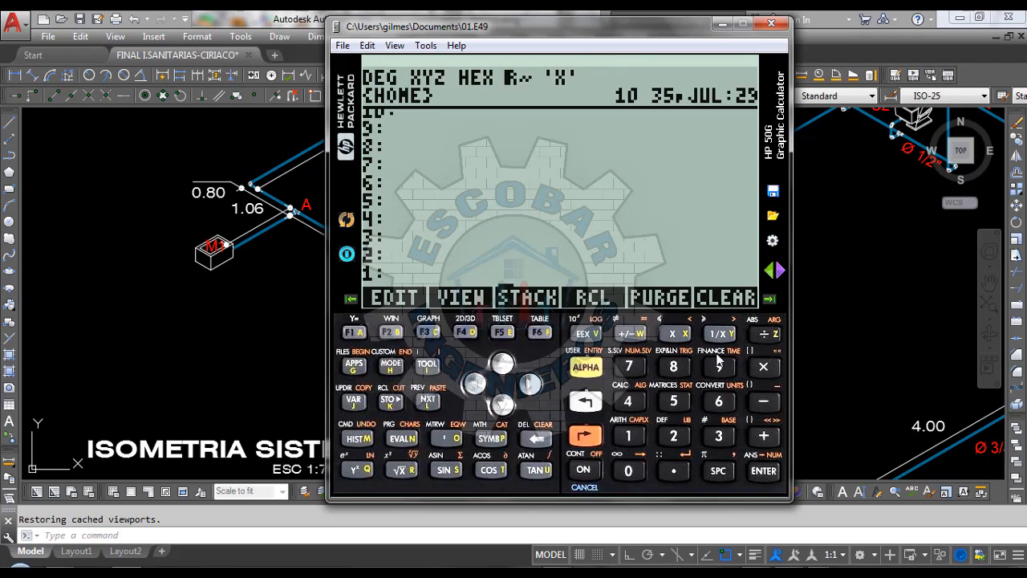
mouse_move(666, 43)
left_mouse_down()
mouse_move(793, 283)
mouse_move(689, 355)
mouse_move(624, 250)
mouse_move(349, 250)
mouse_move(709, 325)
mouse_move(805, 238)
left_mouse_up()
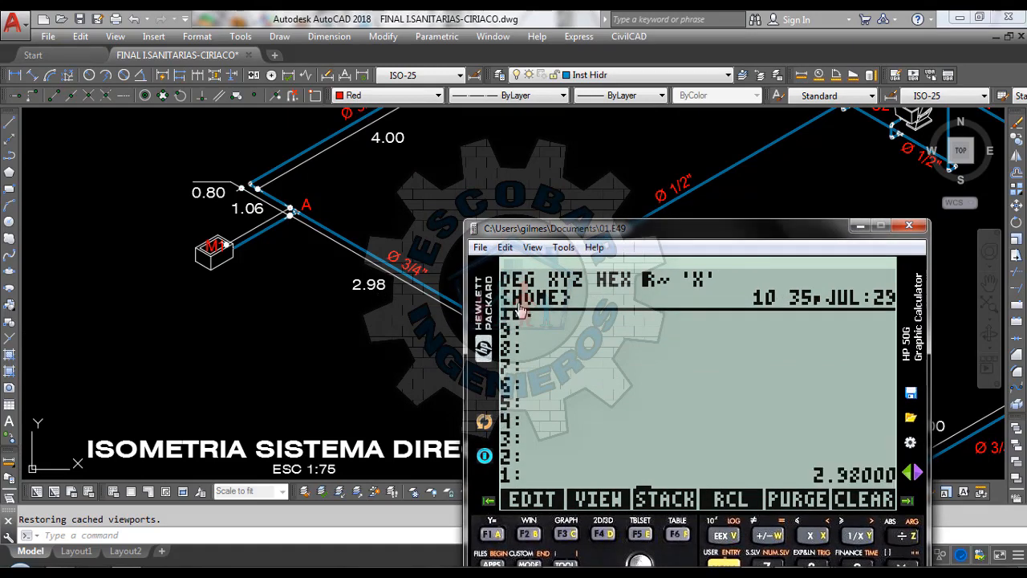
mouse_move(658, 232)
left_mouse_down()
mouse_move(234, 173)
mouse_move(204, 165)
mouse_move(200, 150)
left_mouse_up()
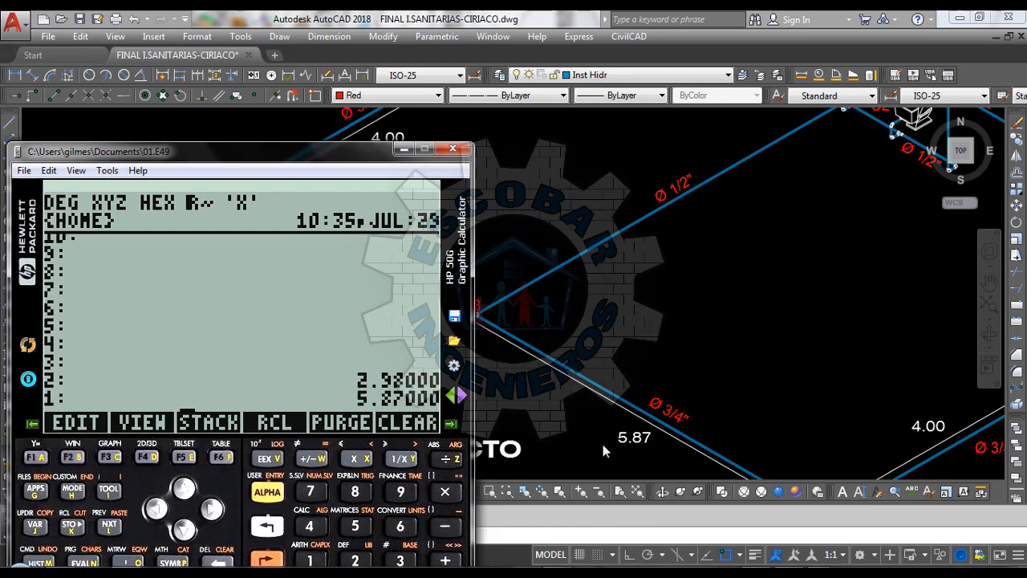
Step: Enter the 4.00 and 0.15 pipe lengths leading to B' from the isometric onto the calculator stack
left_click(614, 223)
scroll(500, 228, "down", 4)
scroll(533, 378, "up", 5)
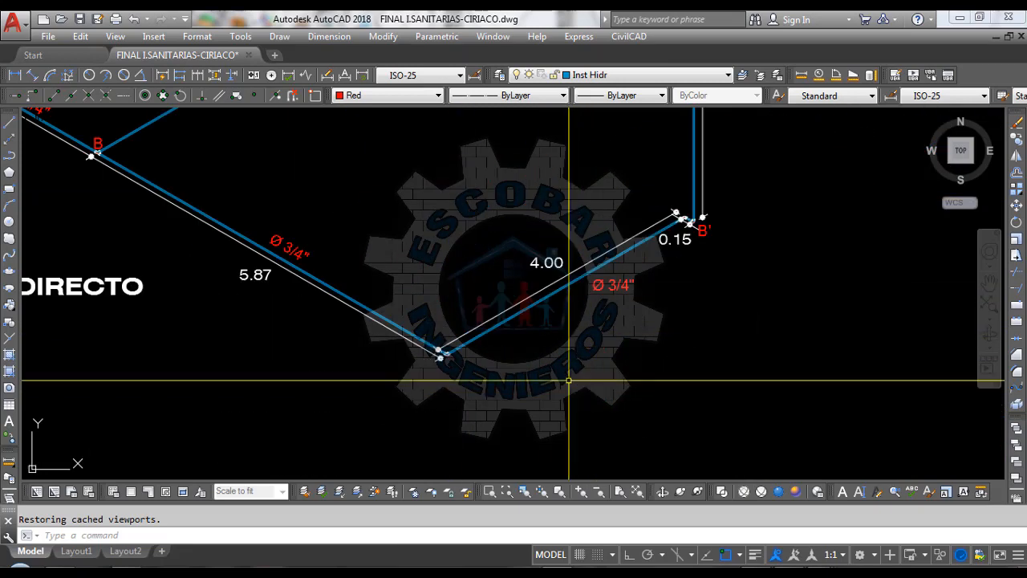
scroll(527, 332, "down", 2)
scroll(493, 323, "up", 2)
scroll(584, 331, "up", 2)
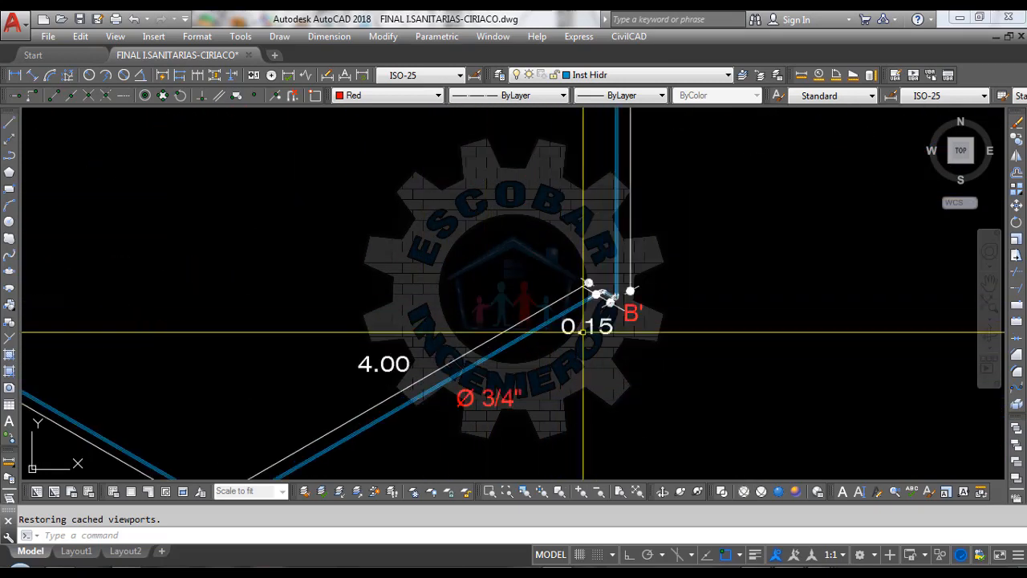
mouse_move(674, 573)
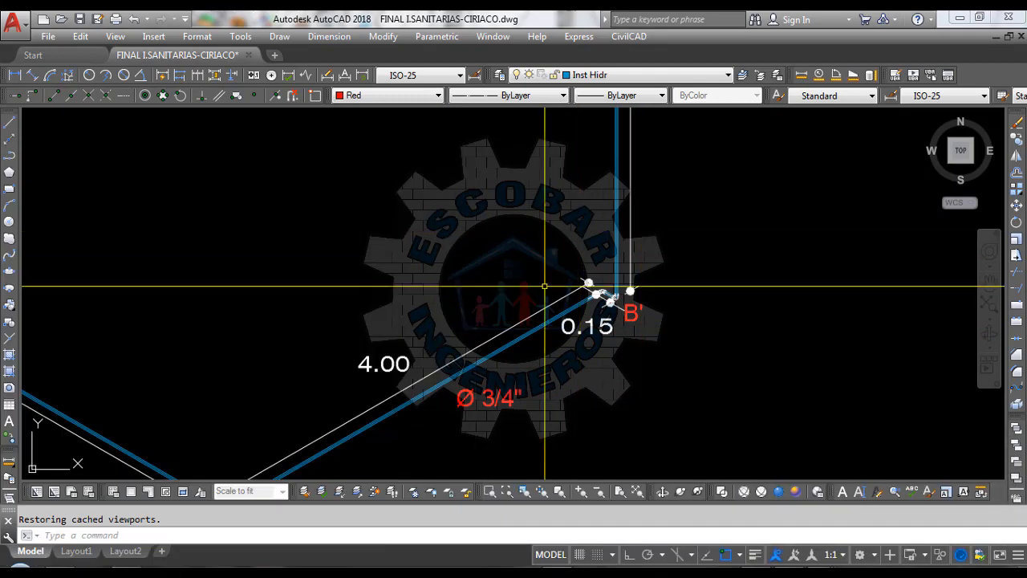
Step: Enter the 3.90 length of the vertical pipe between B' and C onto the calculator stack
scroll(545, 377, "down", 3)
scroll(578, 222, "up", 3)
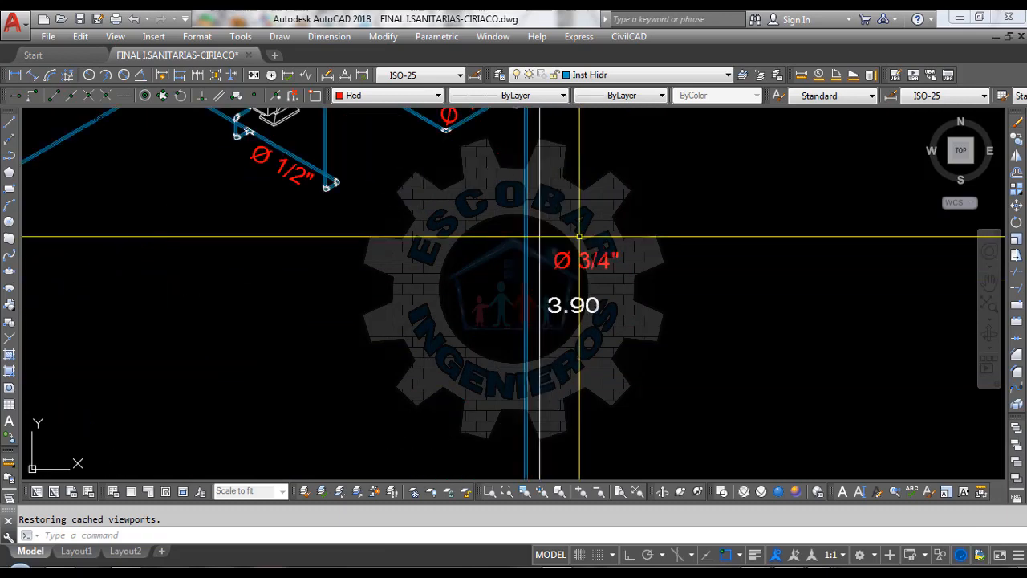
scroll(547, 330, "up", 3)
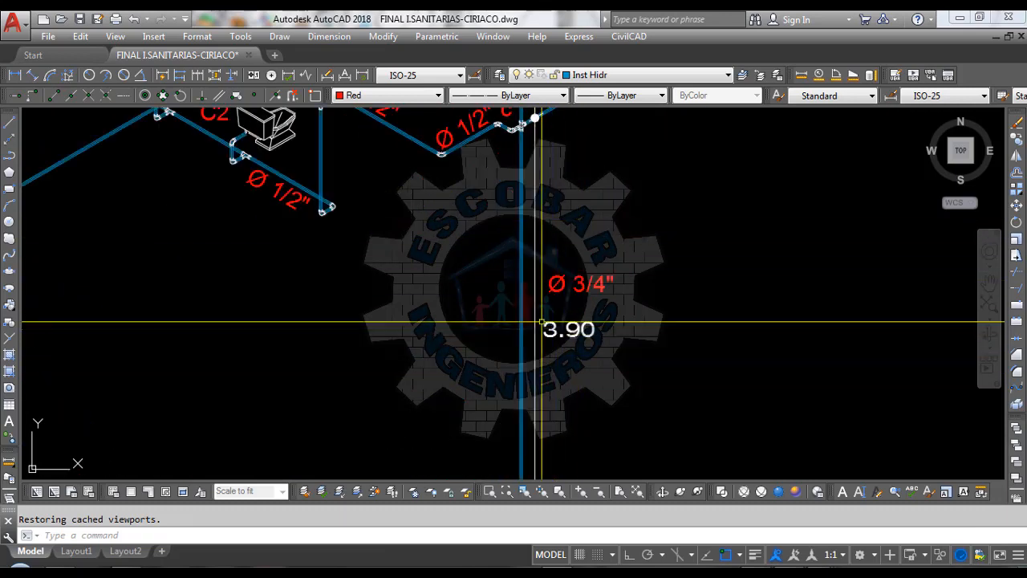
scroll(540, 200, "down", 3)
scroll(540, 201, "up", 3)
scroll(538, 201, "down", 3)
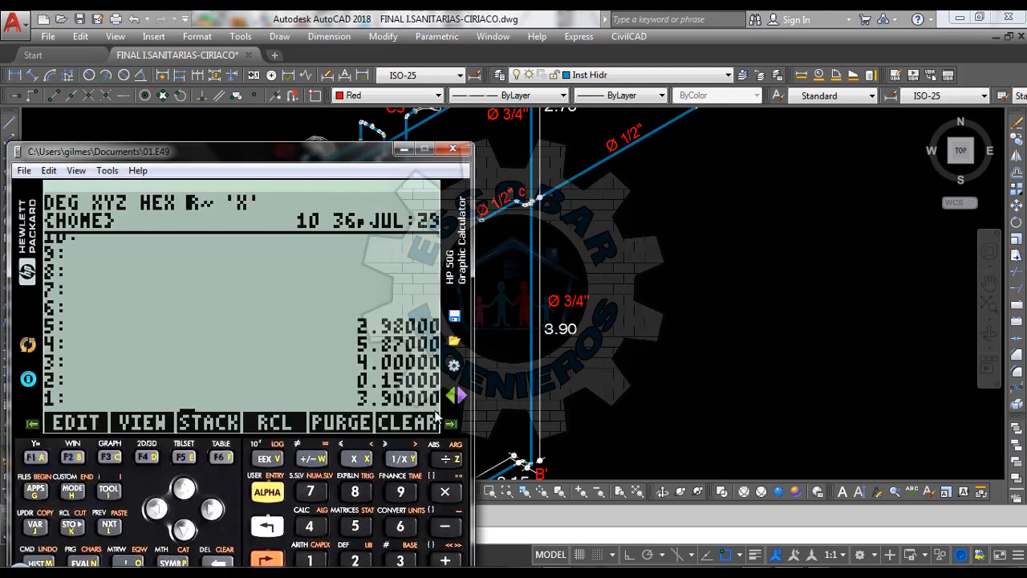
Step: Add the 2.70 length of the vertical pipe between C and D to the lengths in the calculator
left_click(672, 307)
scroll(590, 394, "down", 5)
scroll(565, 293, "up", 7)
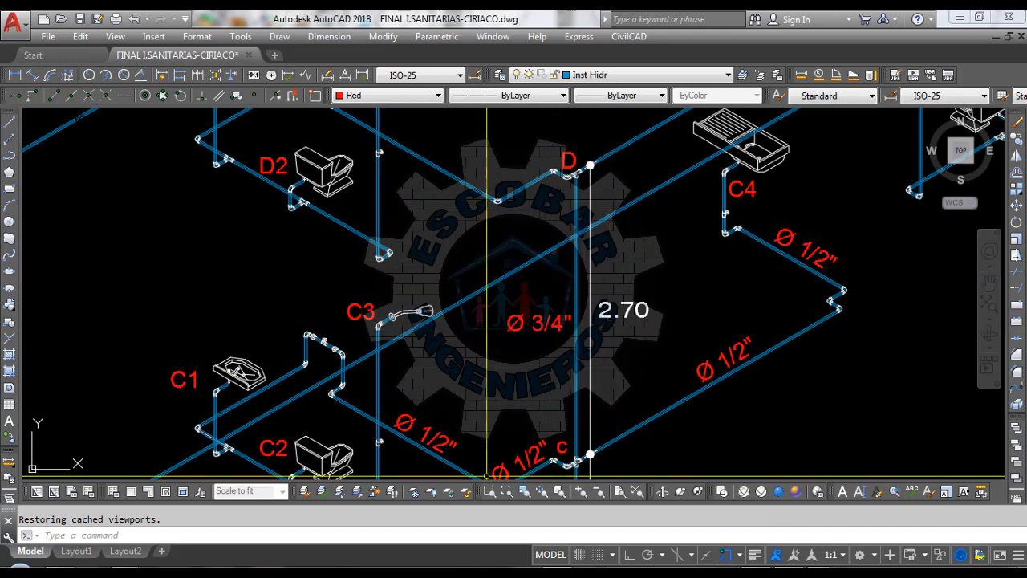
key("alt+Tab")
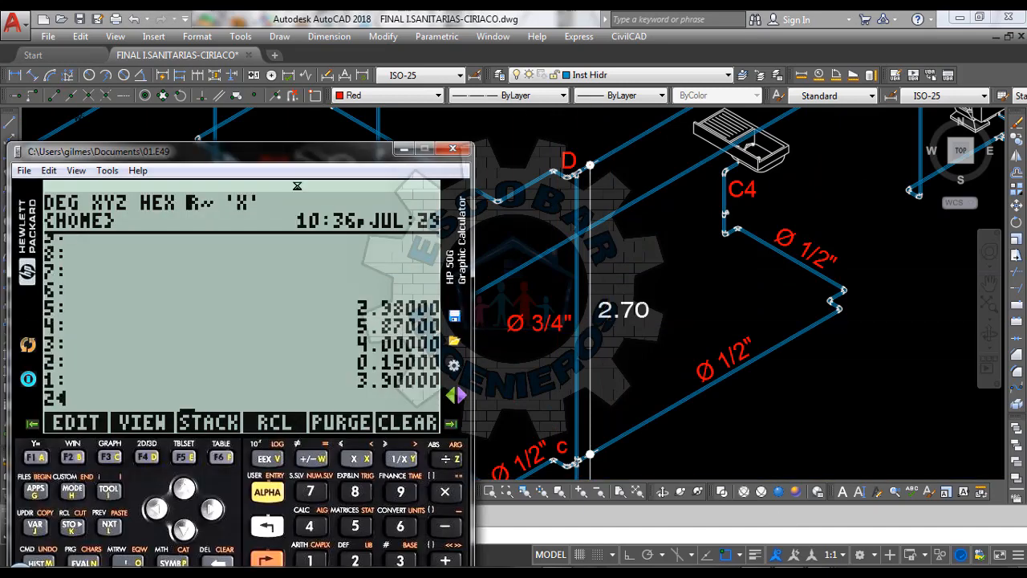
Step: In the AutoCAD isometric, examine the branch from node D through the D1 and D2 fixtures to D3 for undimensioned pipe lengths
left_click(571, 347)
scroll(578, 313, "down", 5)
scroll(632, 223, "up", 6)
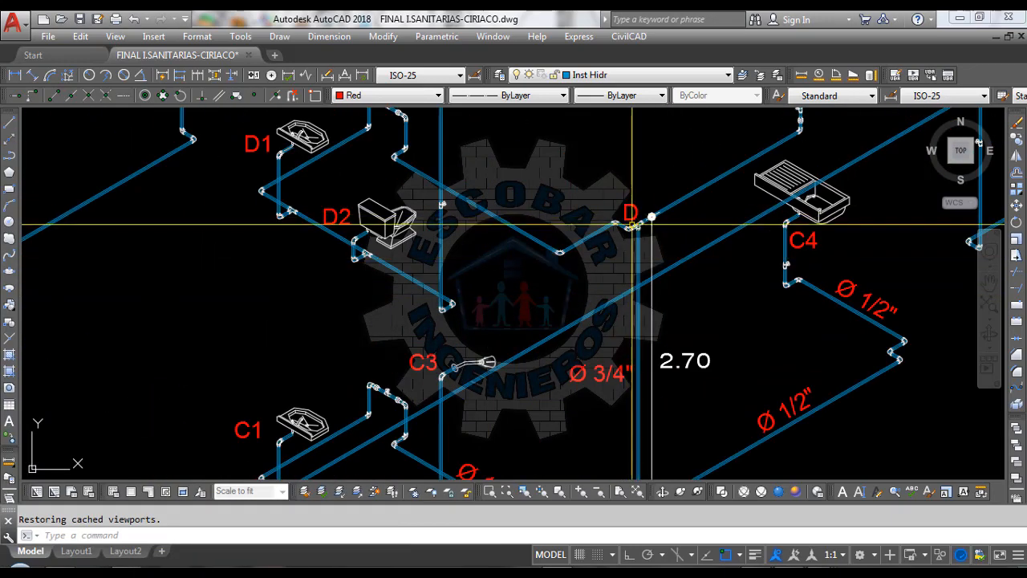
scroll(632, 226, "up", 2)
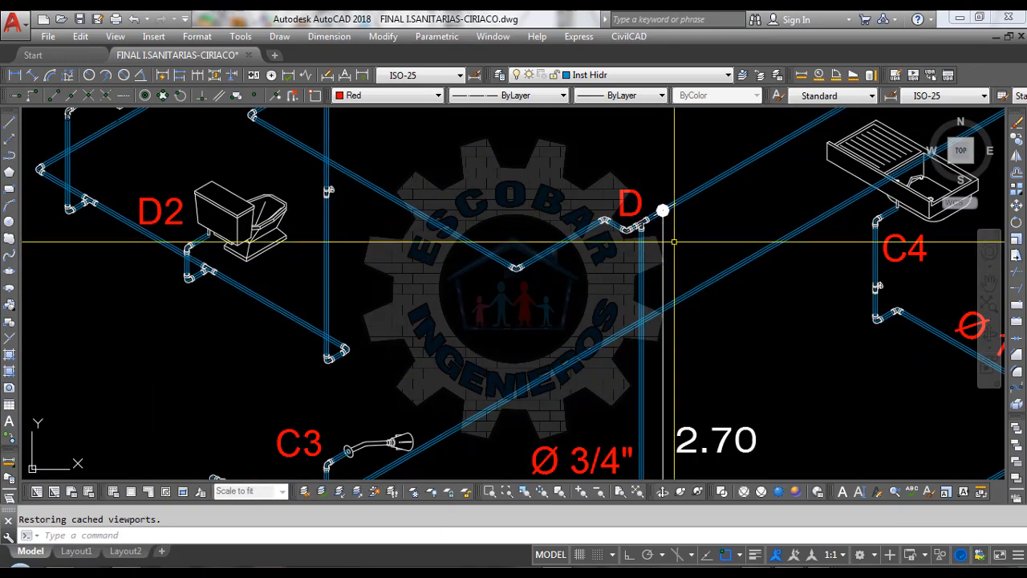
scroll(647, 270, "down", 2)
scroll(456, 241, "down", 2)
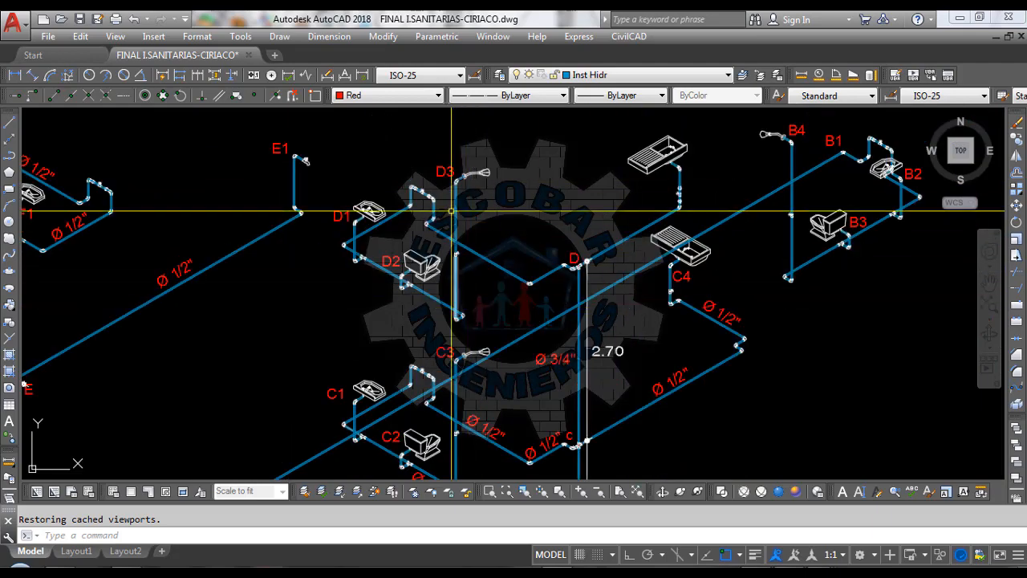
scroll(458, 156, "up", 2)
scroll(454, 225, "down", 2)
scroll(444, 328, "up", 2)
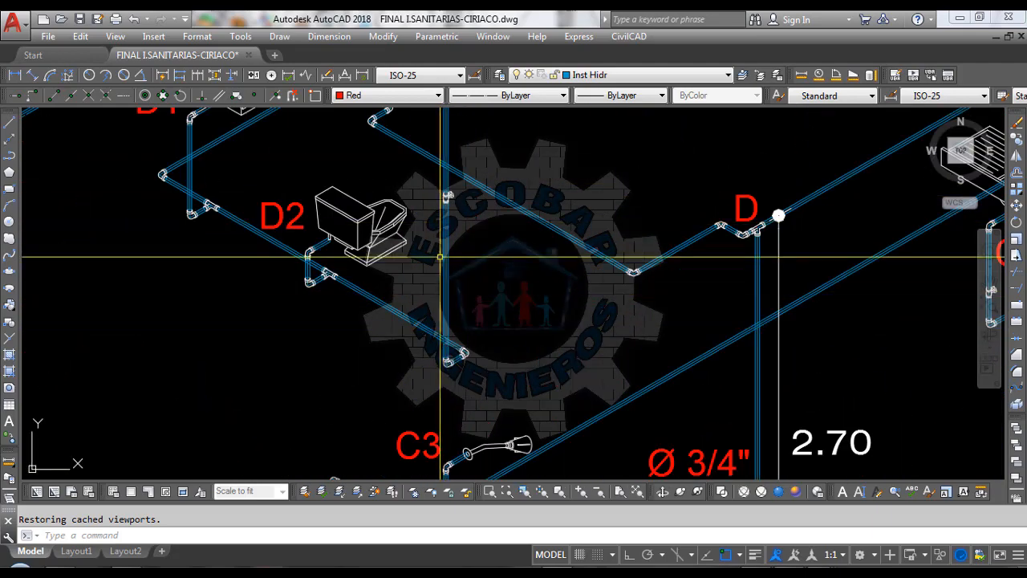
scroll(438, 306, "down", 2)
scroll(432, 191, "up", 2)
scroll(433, 190, "down", 2)
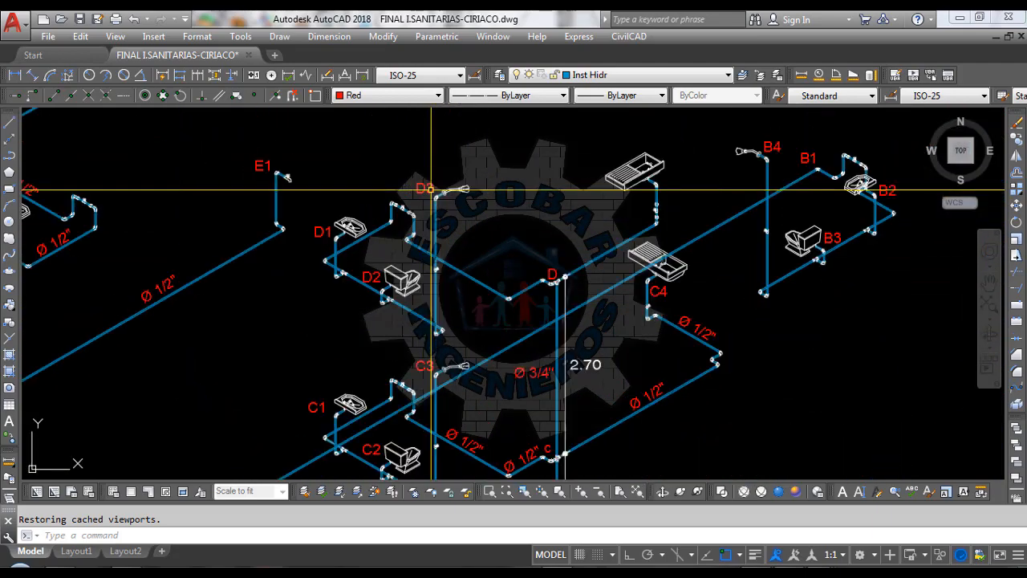
scroll(503, 272, "up", 2)
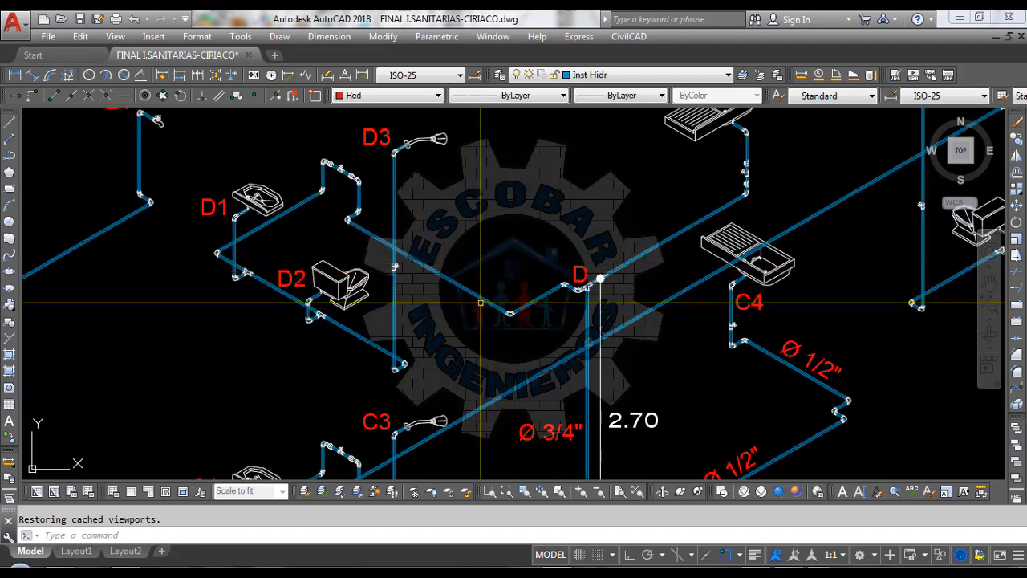
scroll(578, 217, "down", 2)
scroll(551, 259, "up", 2)
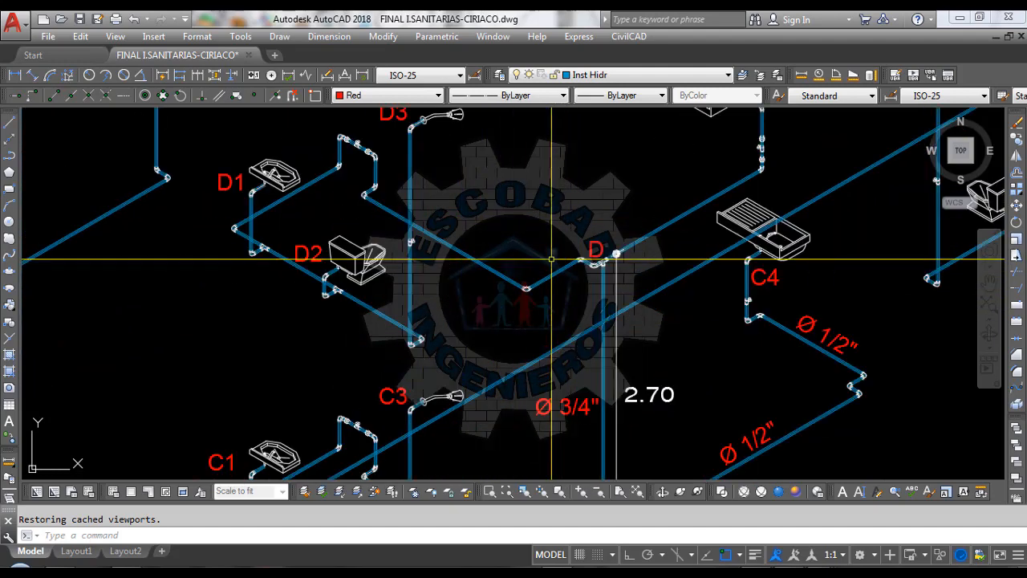
Step: Measure the short pipe from the riser tee at node D to the first elbow and add its 0.10 length to the calculator stack
key("Return")
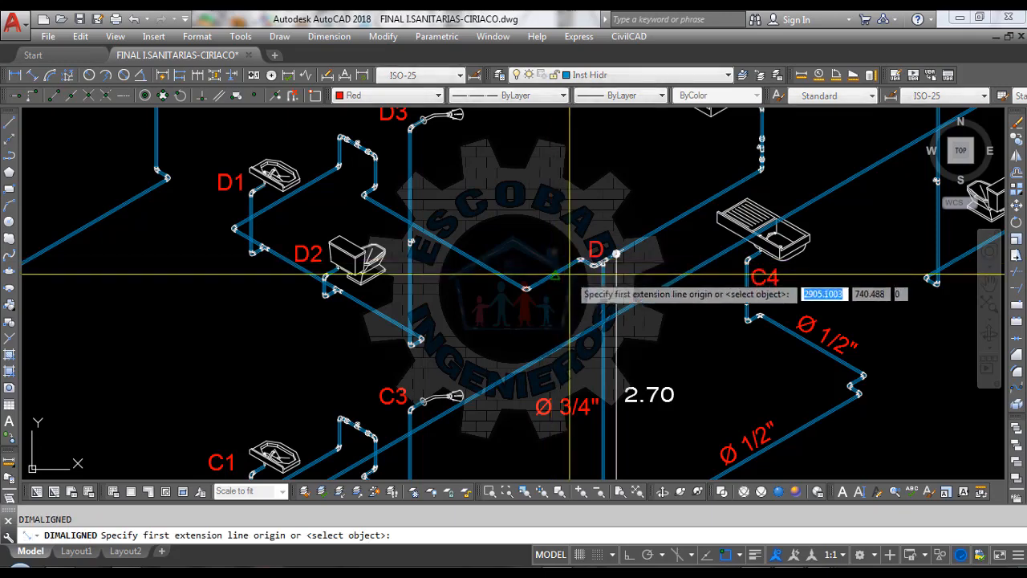
scroll(572, 275, "up", 4)
scroll(758, 208, "up", 5)
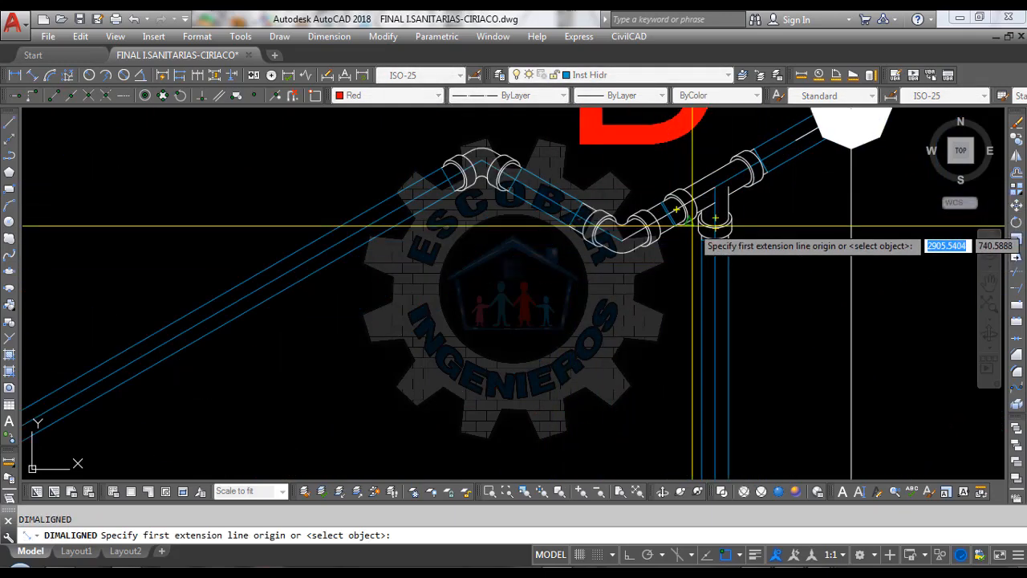
left_click(728, 163)
scroll(601, 241, "down", 2)
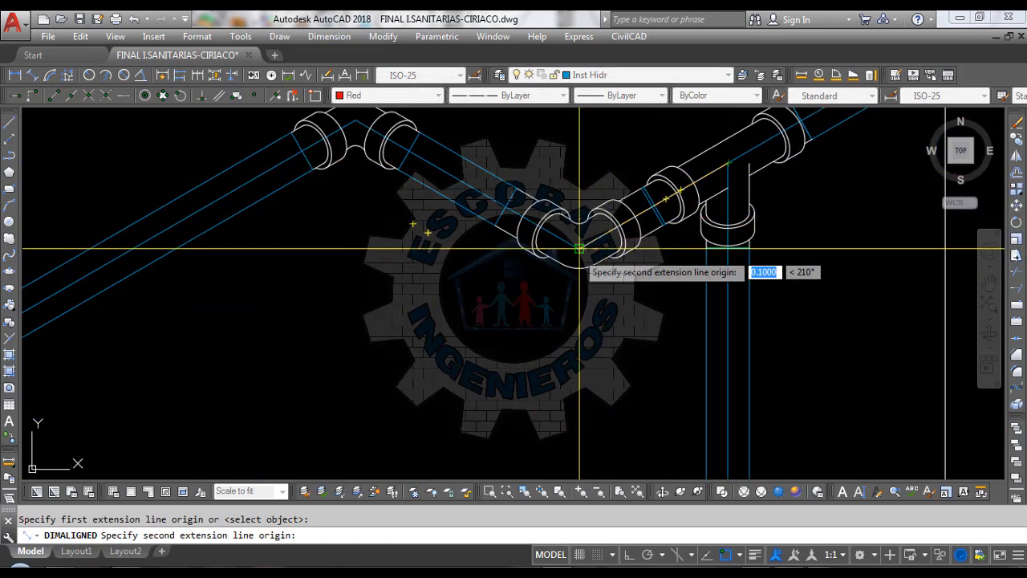
left_click(581, 241)
scroll(580, 257, "down", 3)
scroll(580, 255, "down", 4)
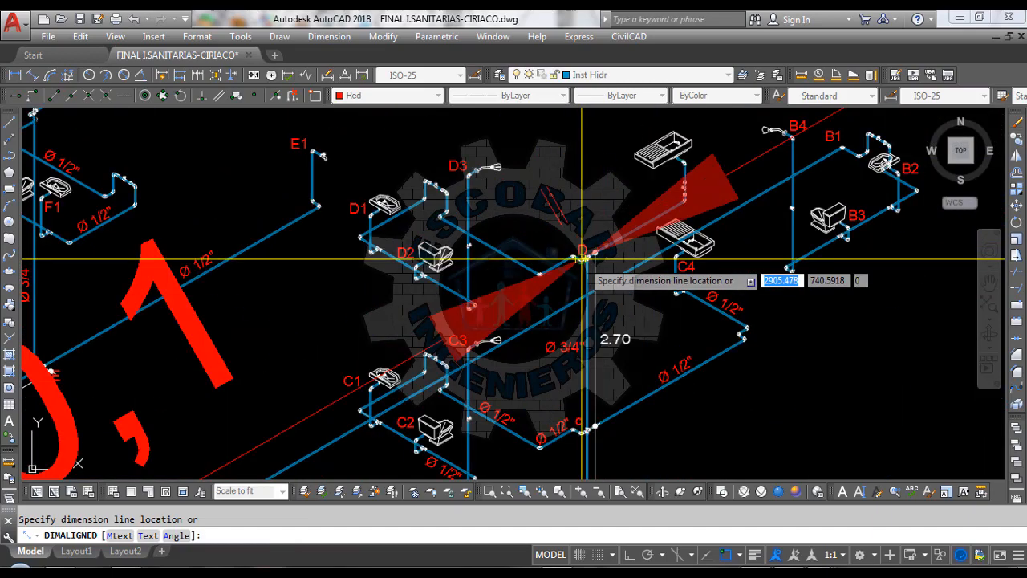
scroll(582, 261, "up", 3)
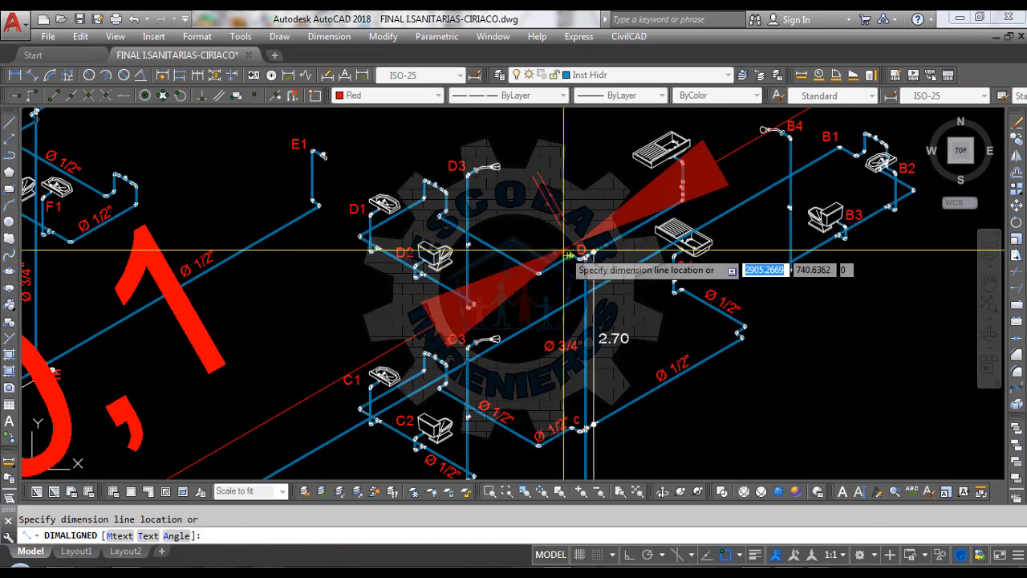
key("Escape")
scroll(587, 256, "up", 2)
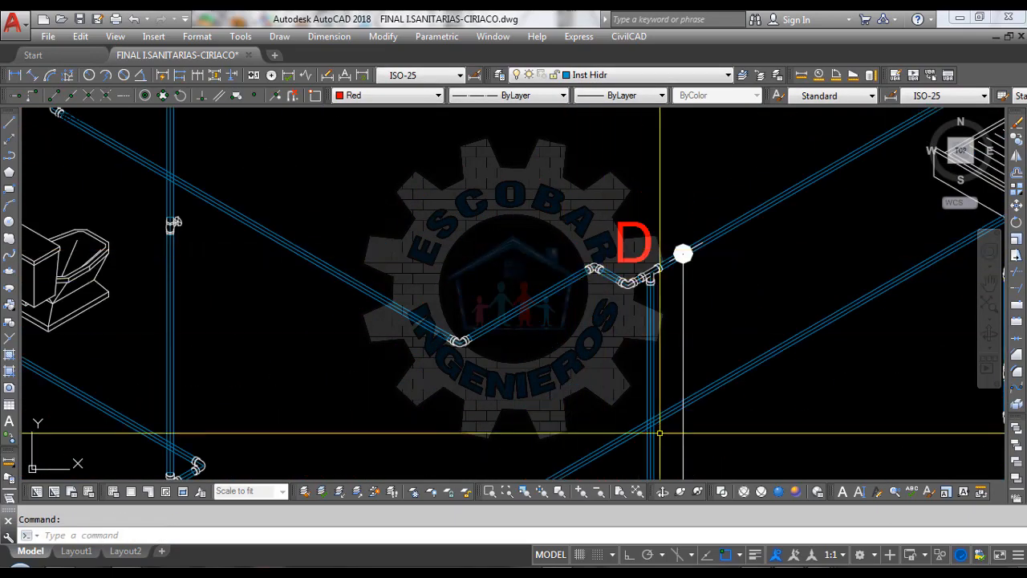
left_click(193, 571)
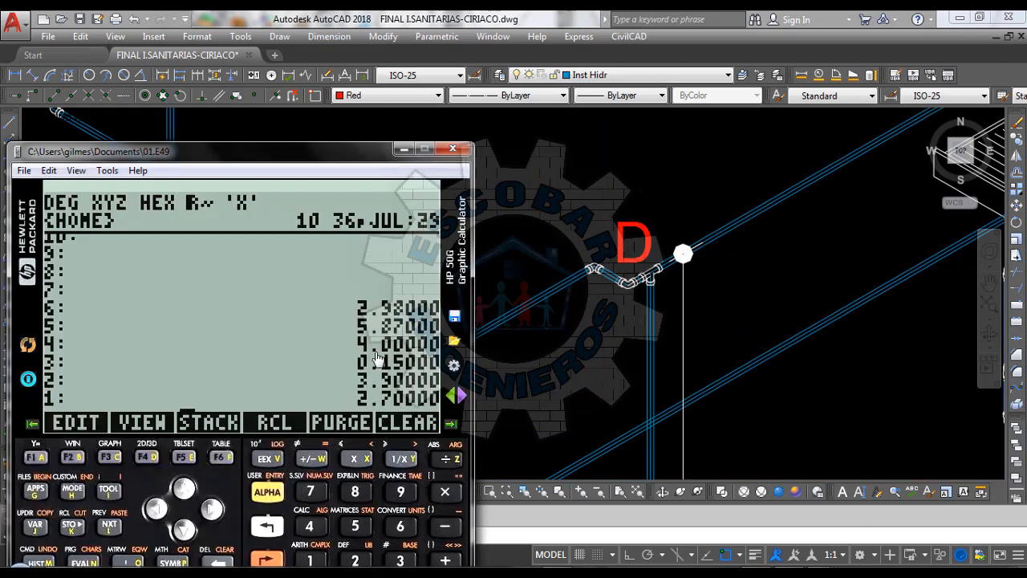
left_click(556, 216)
Step: Measure the short pipe between the two elbows beside node D with an aligned dimension and add its 0.15 length to the calculator stack
type("DIMA")
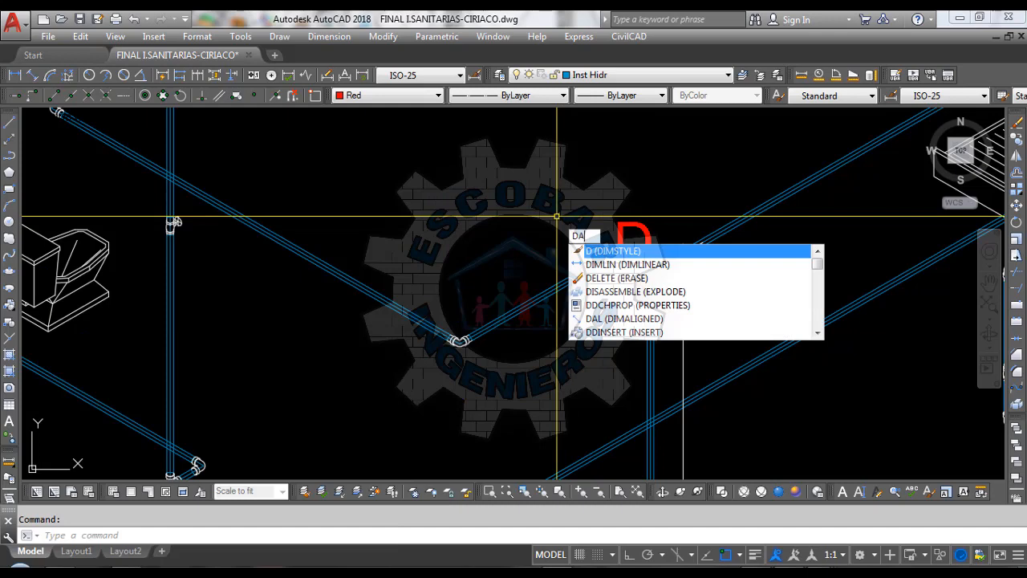
type("L")
key("Return")
scroll(606, 267, "up", 4)
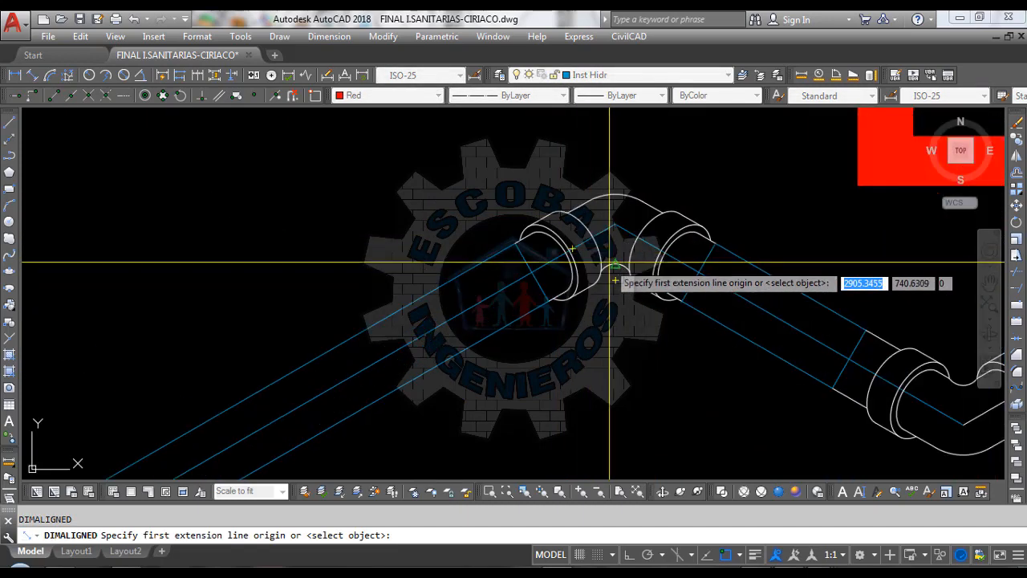
left_click(615, 224)
scroll(608, 227, "down", 4)
scroll(780, 290, "up", 2)
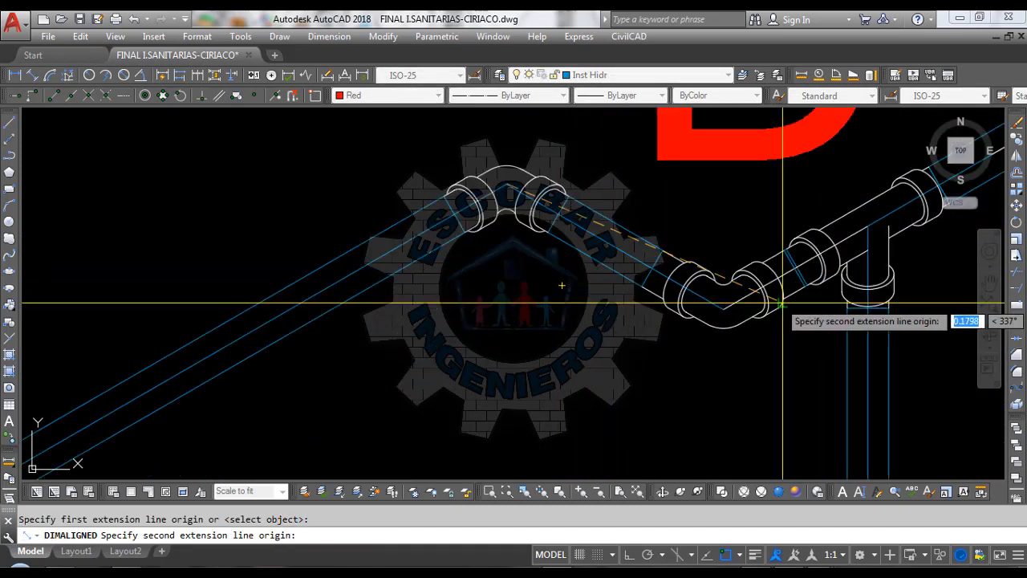
left_click(724, 309)
scroll(718, 313, "down", 5)
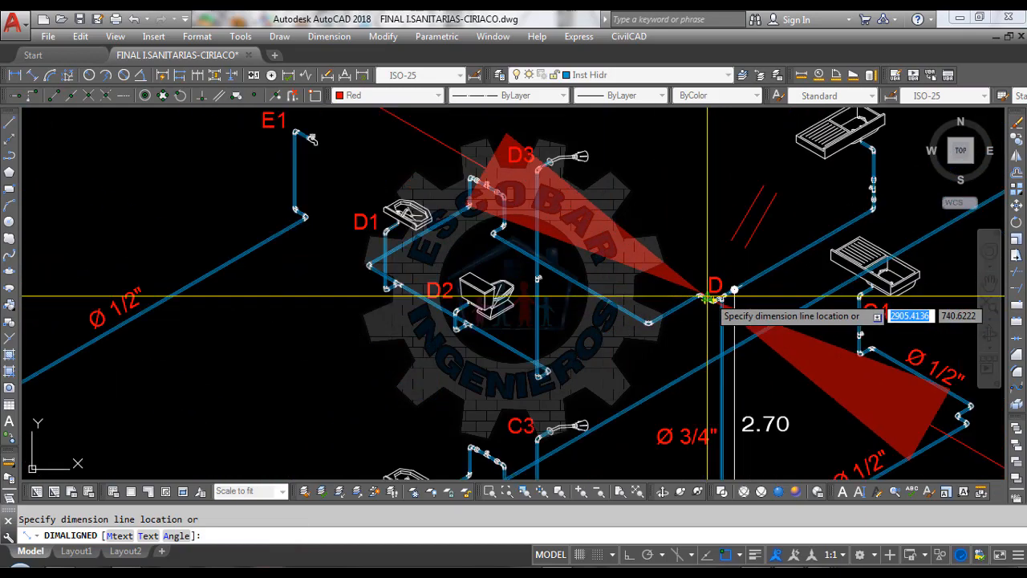
scroll(706, 313, "up", 2)
scroll(707, 313, "down", 6)
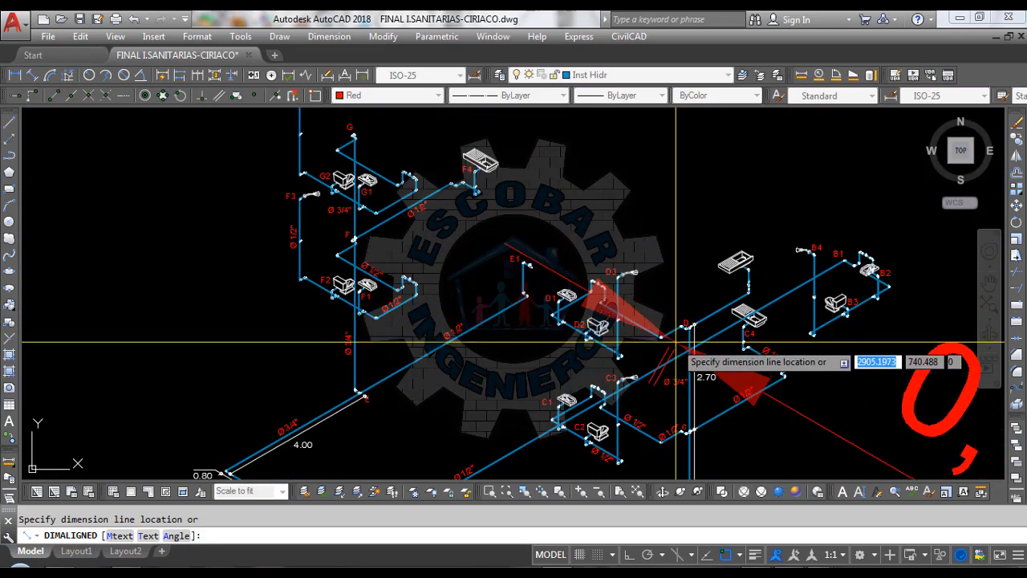
key("Escape")
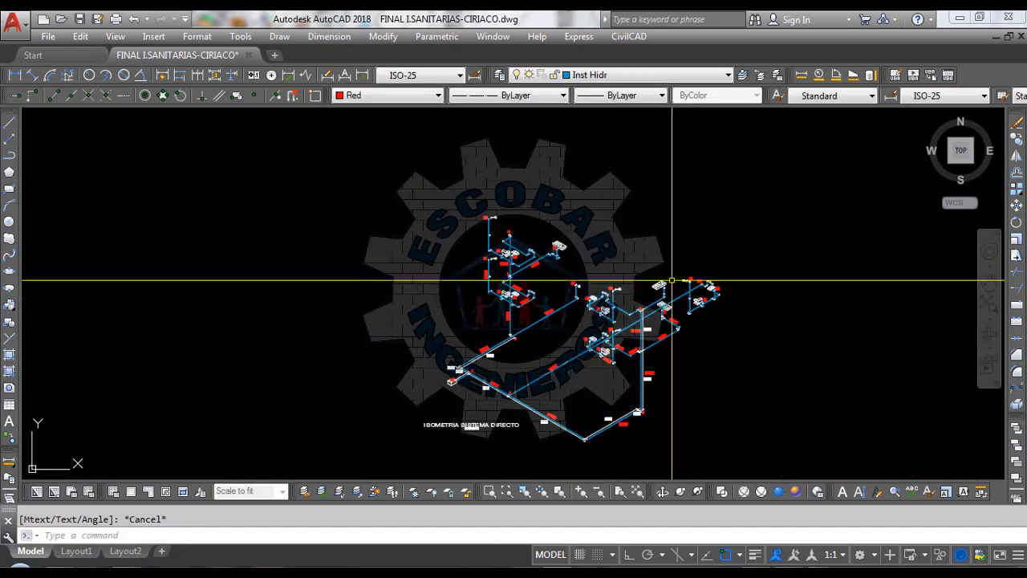
left_click(133, 567)
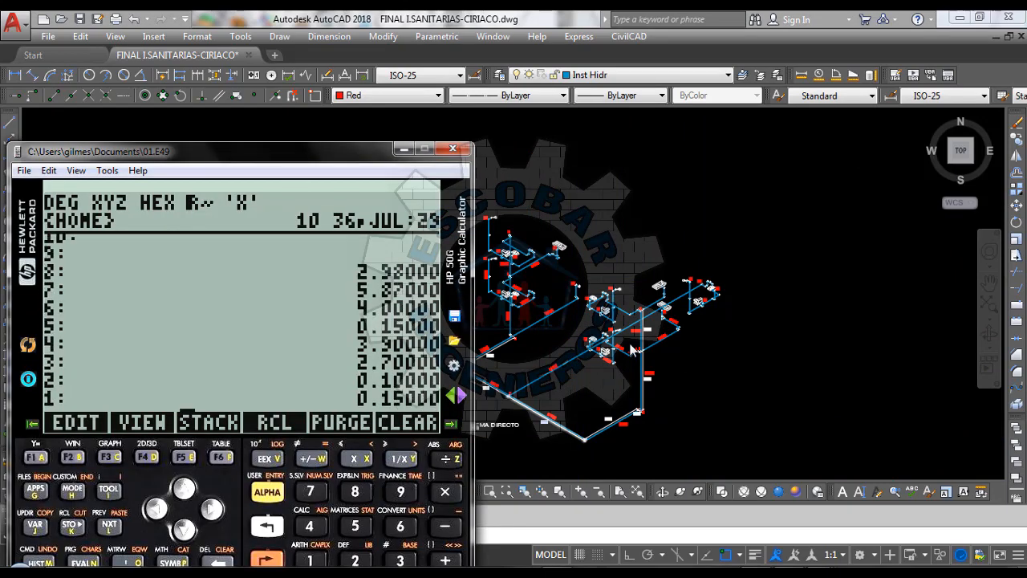
left_click(634, 351)
scroll(648, 323, "up", 6)
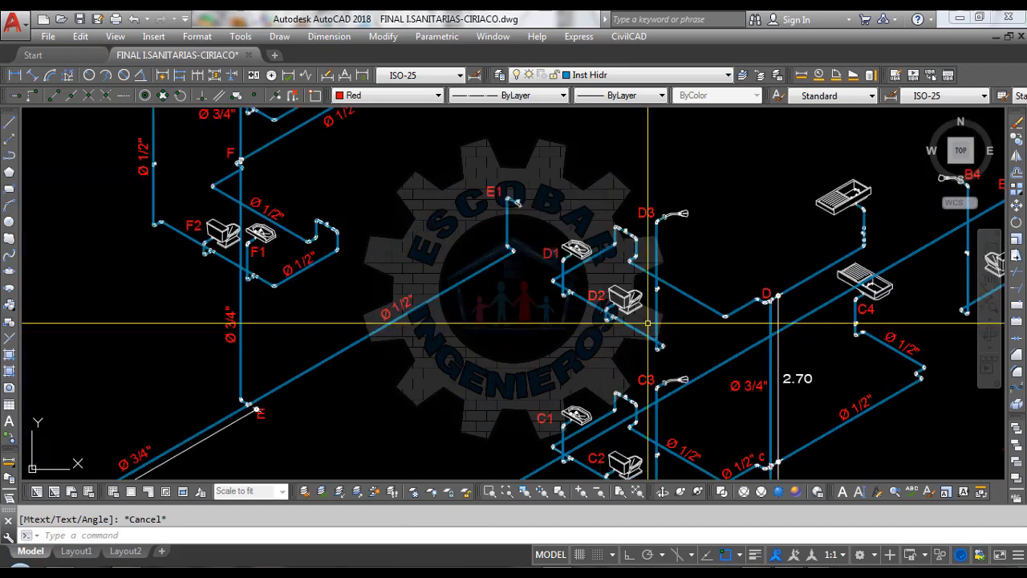
scroll(736, 313, "up", 6)
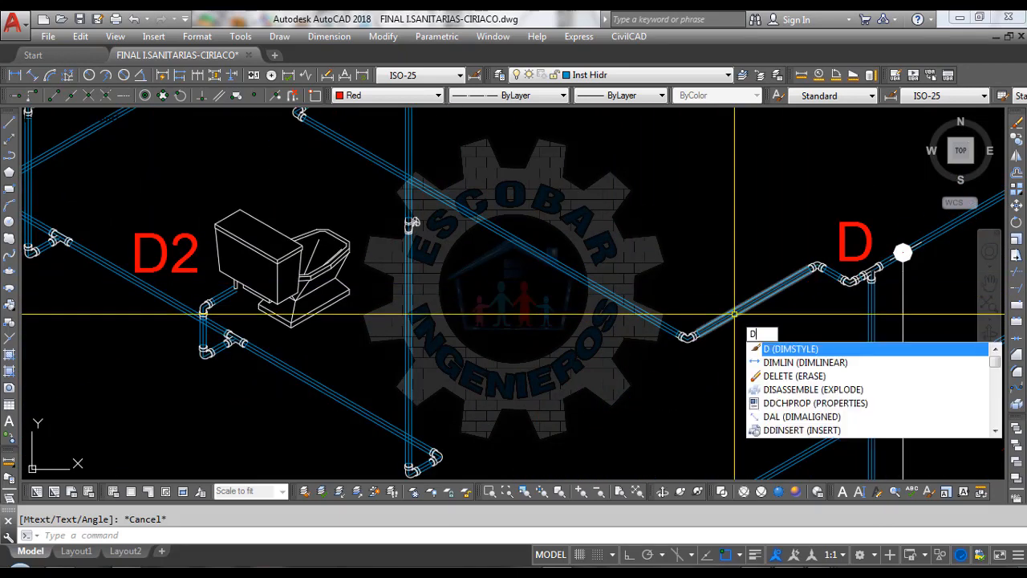
type("DIMAL")
key("Return")
scroll(883, 277, "up", 6)
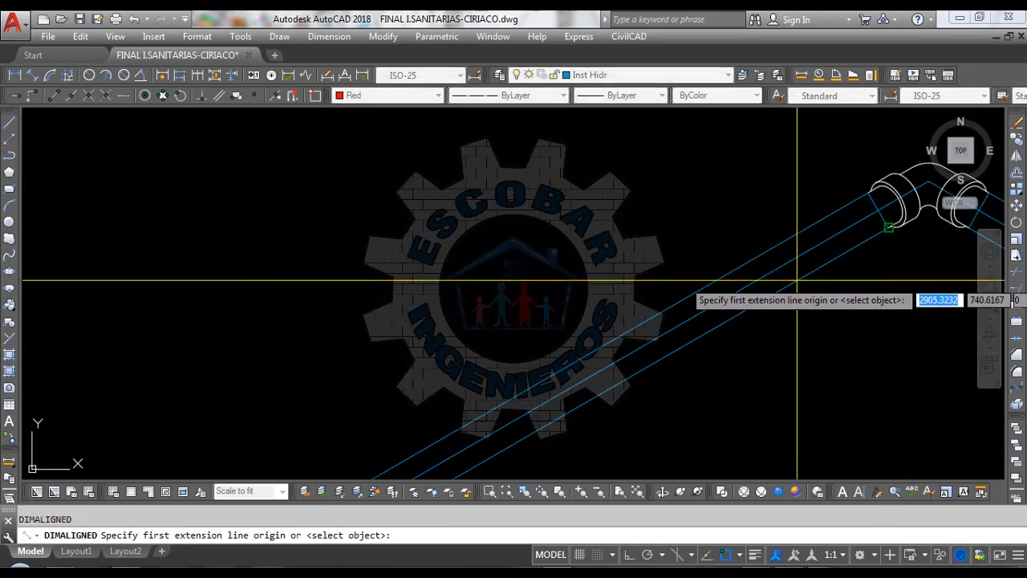
scroll(877, 223, "down", 3)
key("Escape")
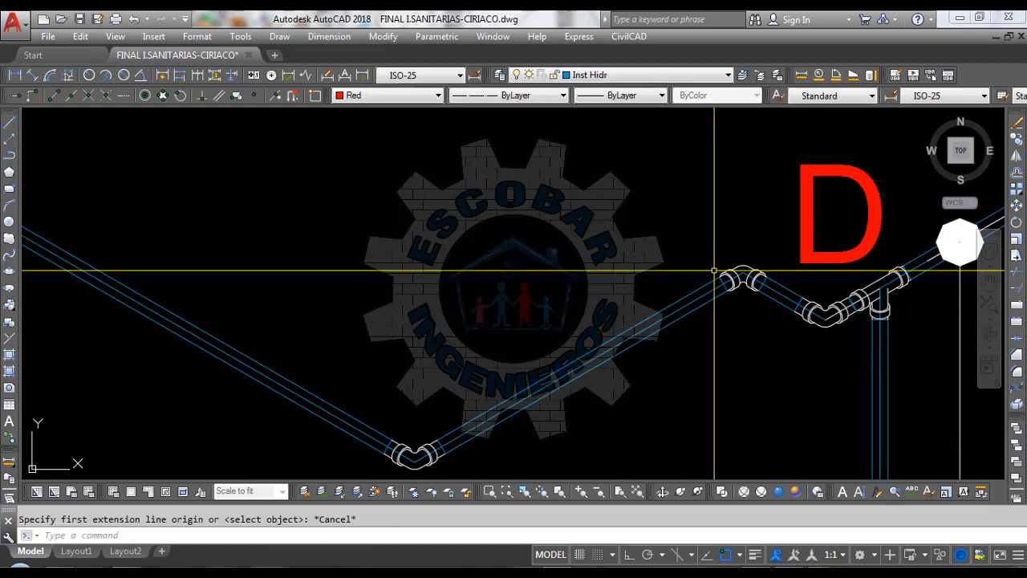
Step: Measure the pipe from the second elbow beside D to the corner elbow with an aligned dimension and enter its 0.60 length in the calculator
scroll(709, 225, "down", 3)
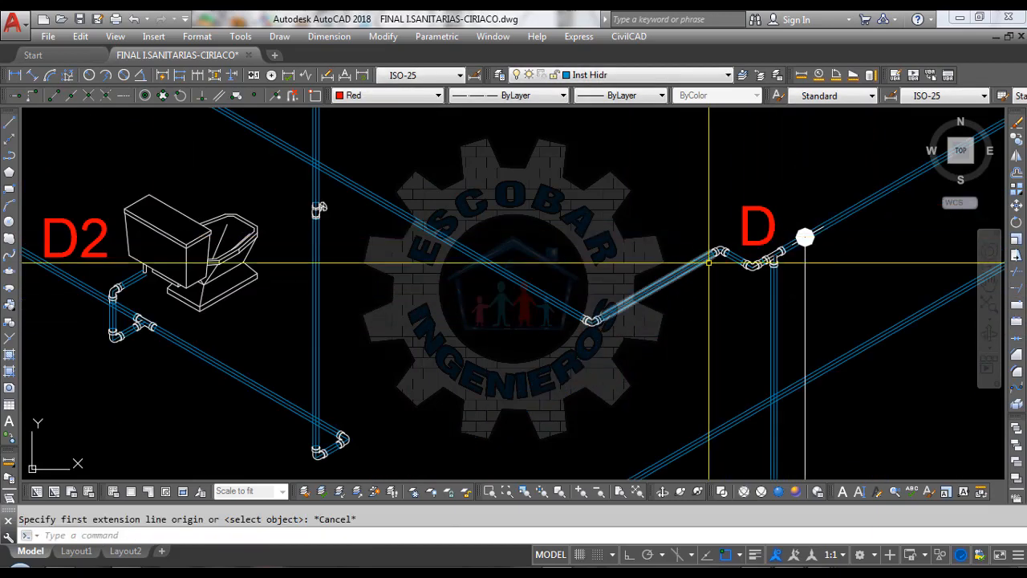
scroll(712, 252, "up", 3)
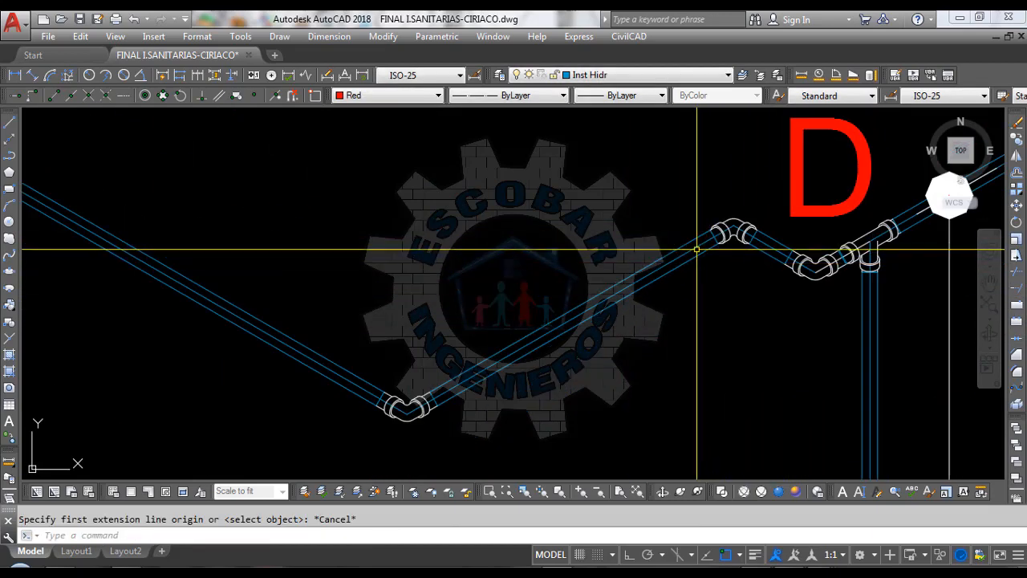
type("DIMAL")
key("Return")
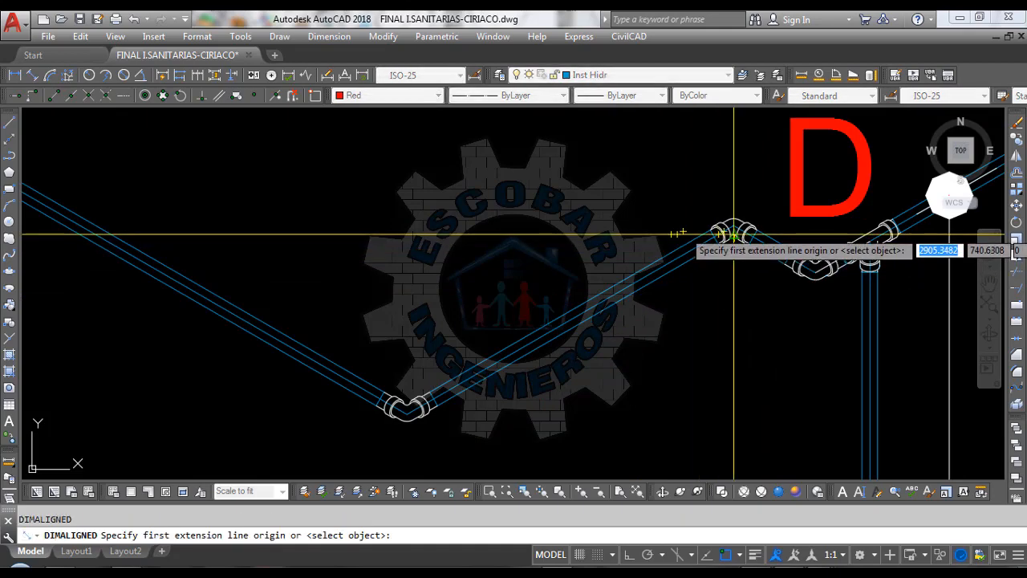
scroll(730, 228, "up", 3)
left_click(725, 236)
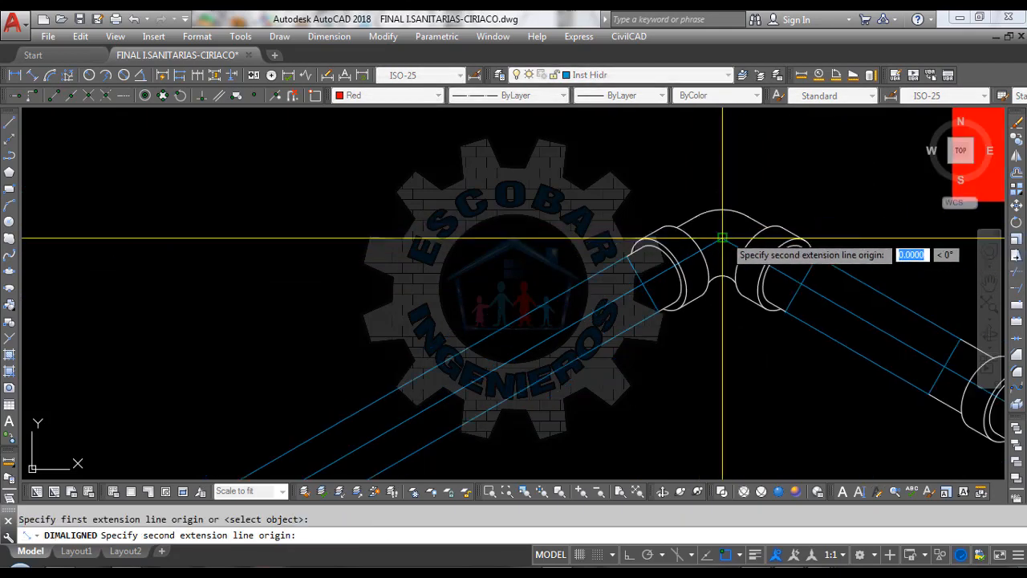
scroll(642, 257, "down", 3)
scroll(640, 259, "down", 3)
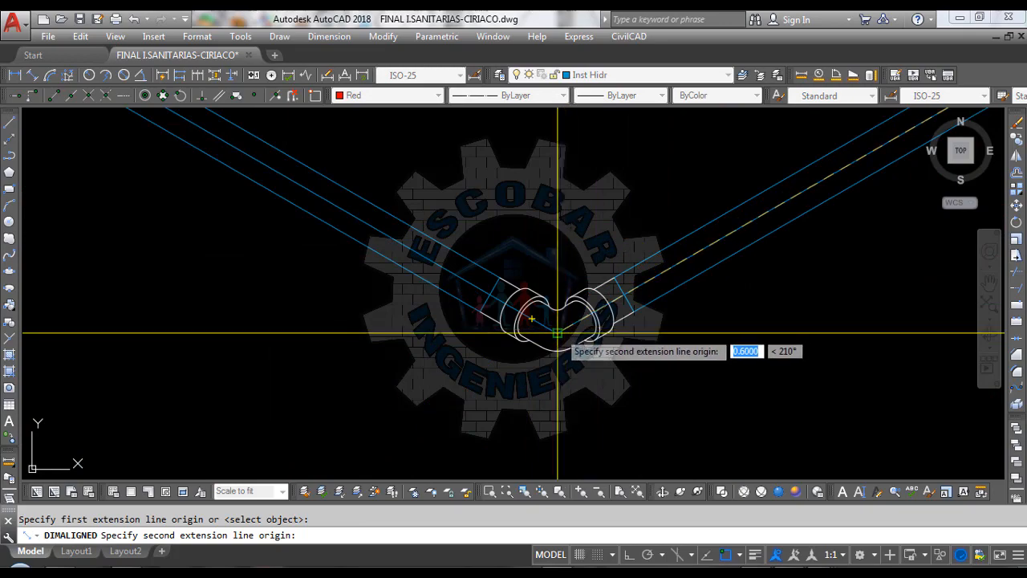
left_click(549, 328)
scroll(550, 329, "down", 5)
scroll(544, 300, "up", 2)
scroll(572, 303, "down", 1)
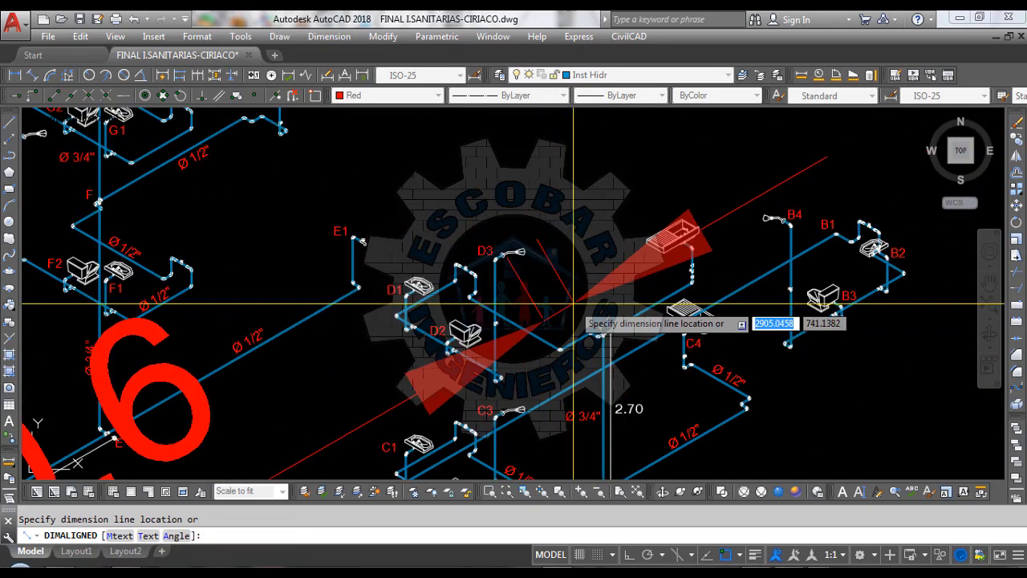
key("Escape")
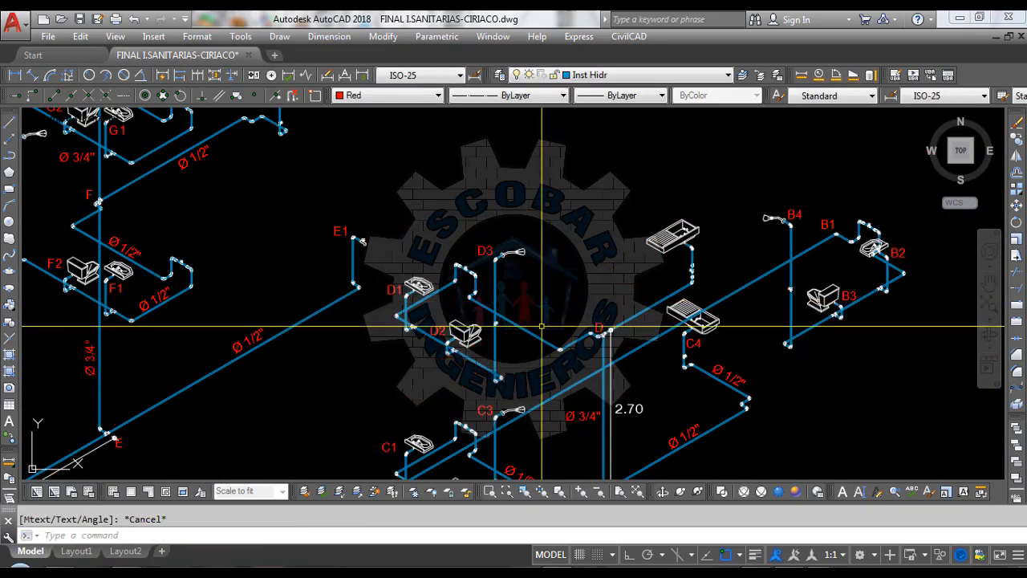
left_click(142, 569)
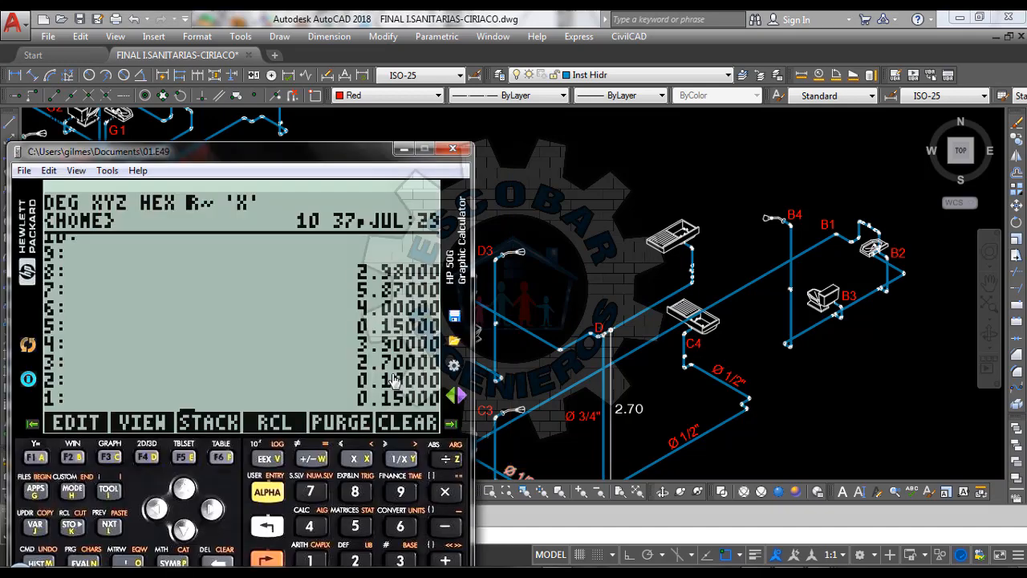
left_click(588, 297)
Step: Measure the branch with an aligned dimension from the corner elbow beyond D, across the valve loop, to the elbow near the D1 washbasin
scroll(498, 315, "up", 4)
type("DLI")
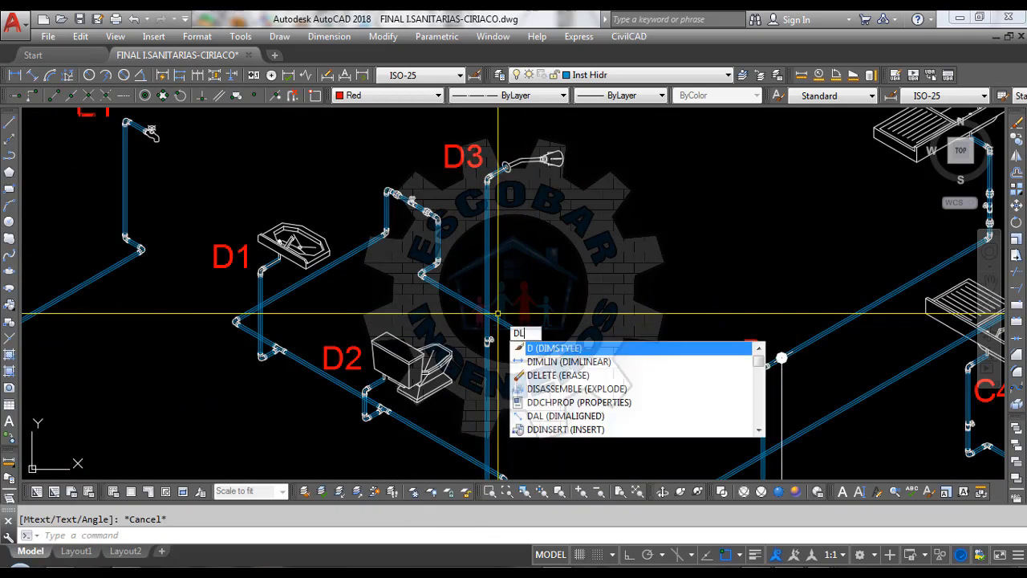
key("BackSpace")
key("BackSpace")
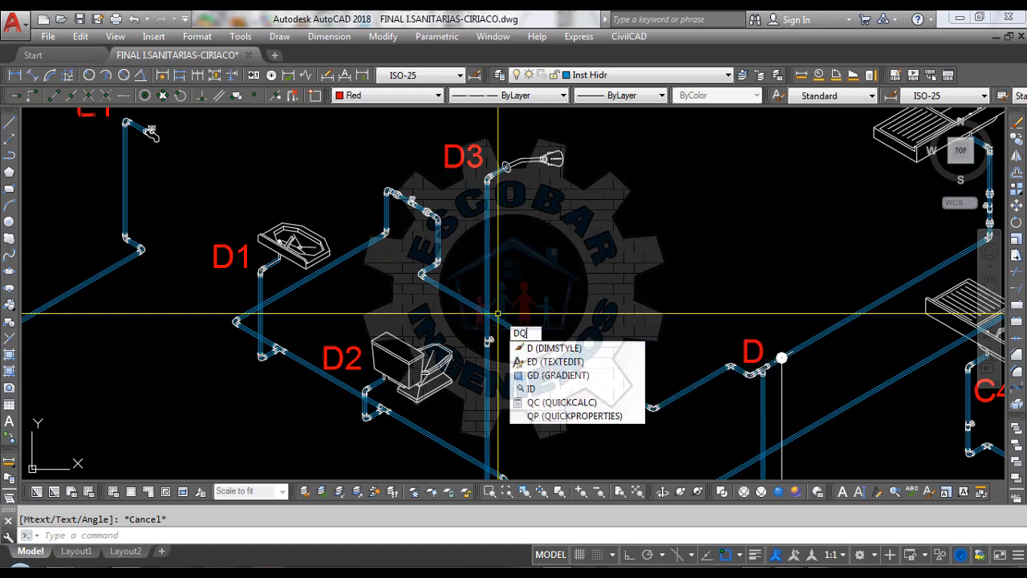
type("Q")
key("BackSpace")
type("AL")
key("Return")
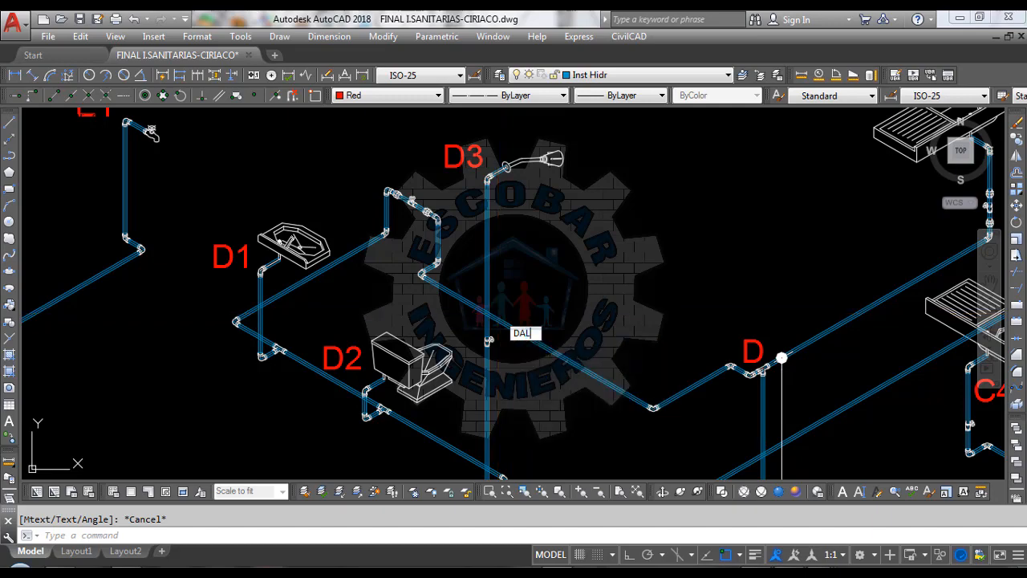
scroll(623, 371, "up", 5)
scroll(642, 407, "down", 5)
scroll(450, 261, "up", 5)
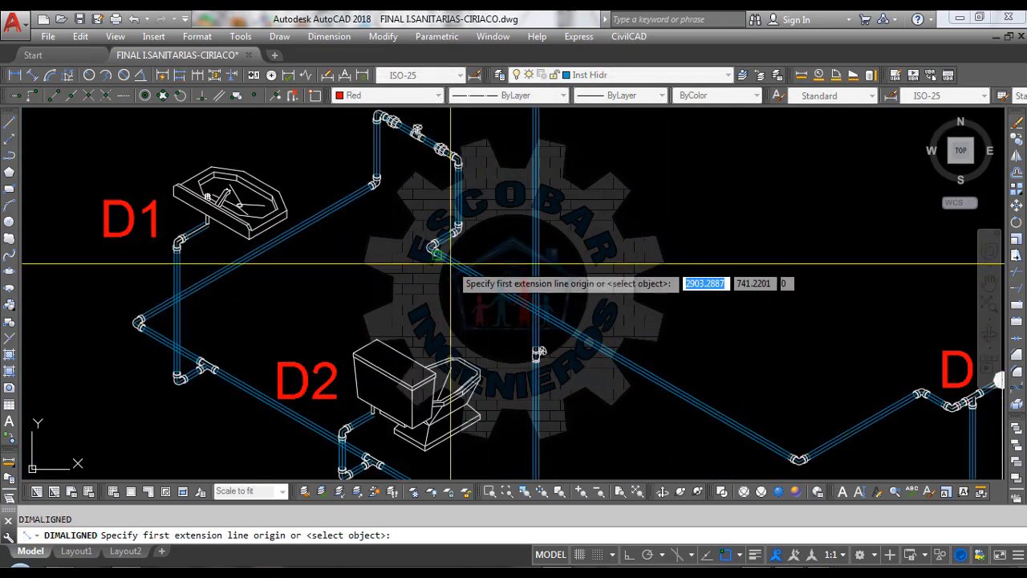
scroll(454, 258, "down", 4)
scroll(835, 374, "up", 5)
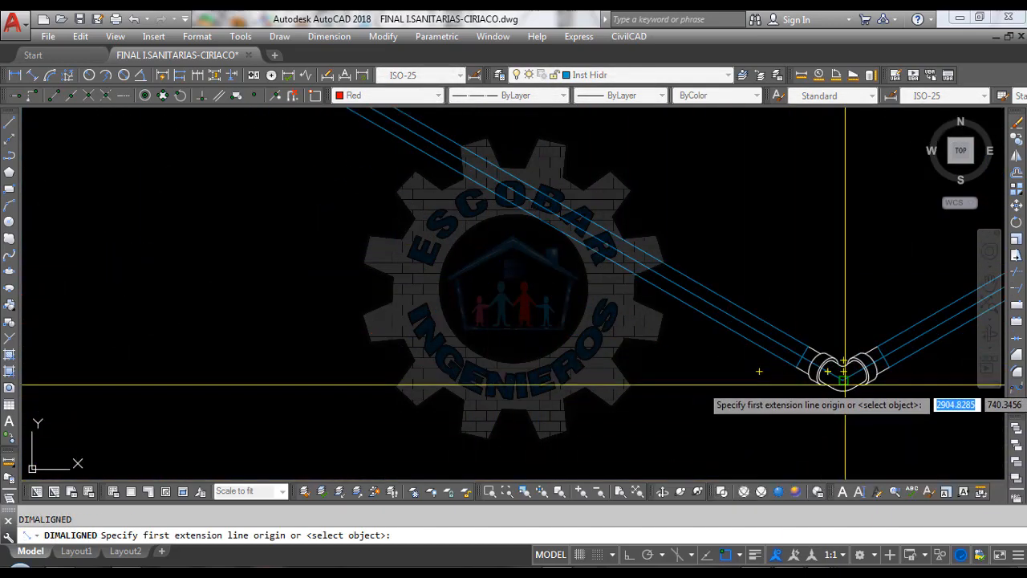
left_click(843, 377)
scroll(842, 377, "down", 5)
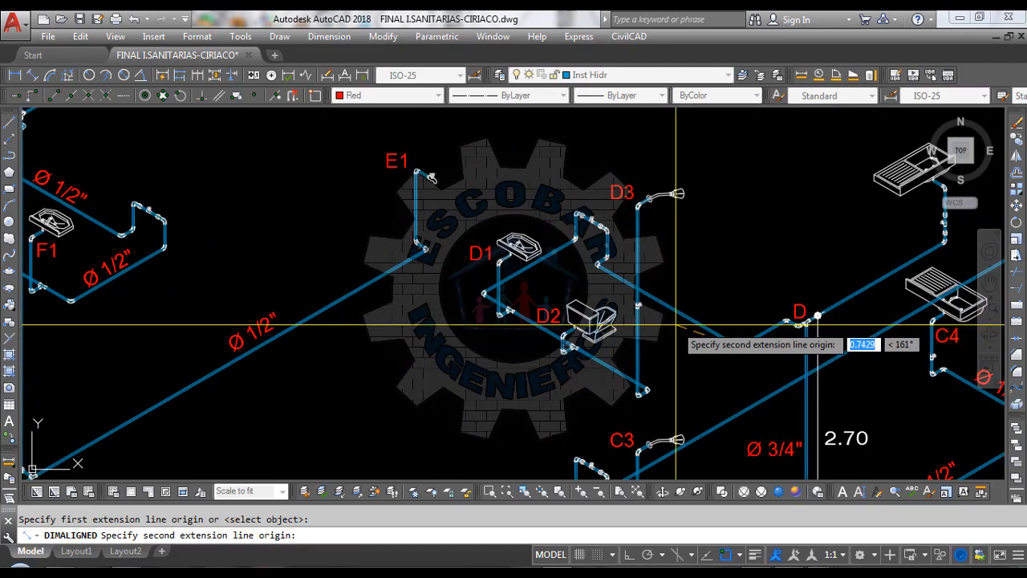
scroll(697, 213, "up", 4)
scroll(618, 289, "up", 2)
scroll(642, 322, "up", 3)
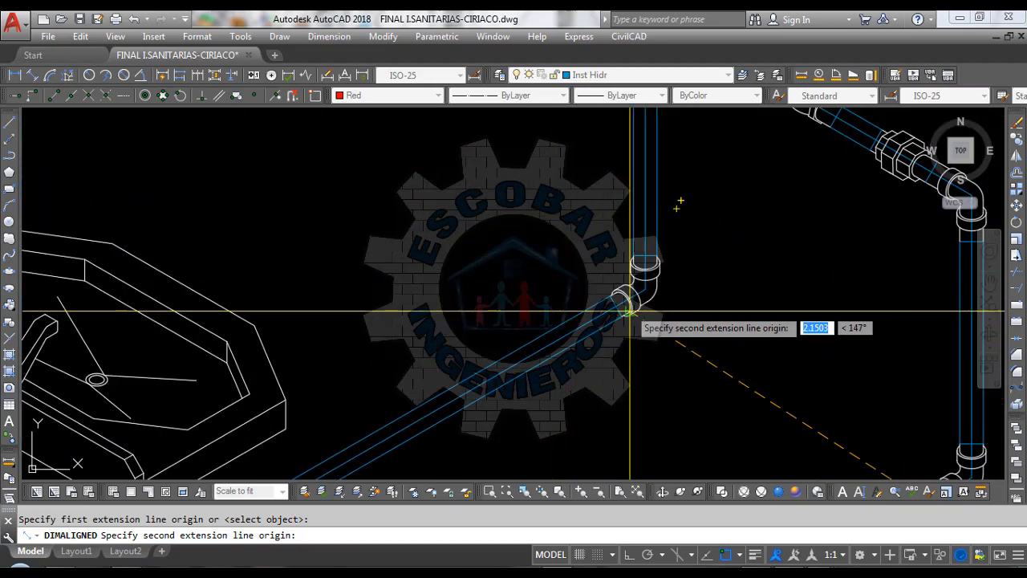
left_click(565, 336)
scroll(565, 336, "down", 5)
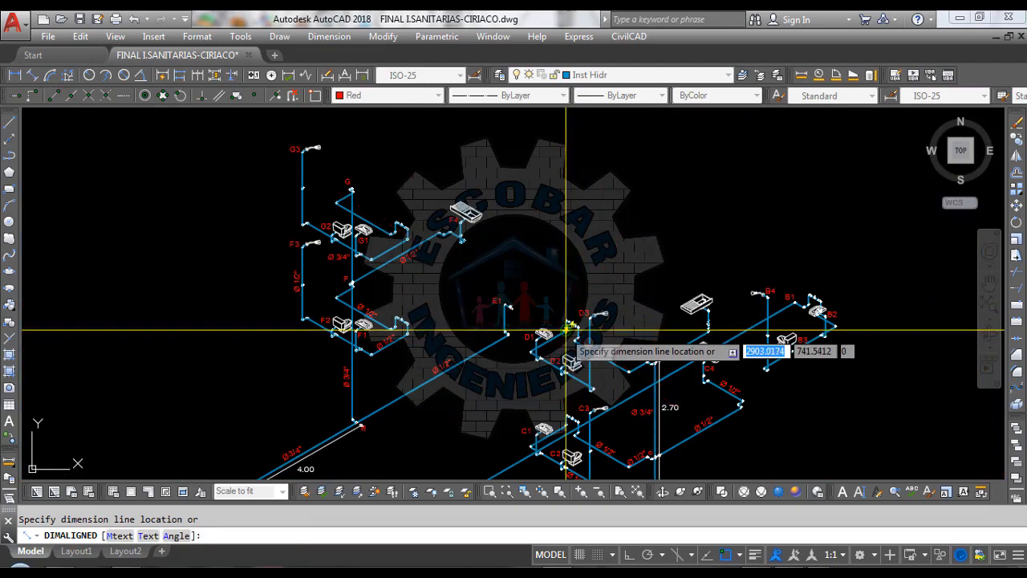
scroll(572, 339, "down", 2)
scroll(577, 340, "up", 4)
scroll(575, 342, "down", 3)
key("Escape")
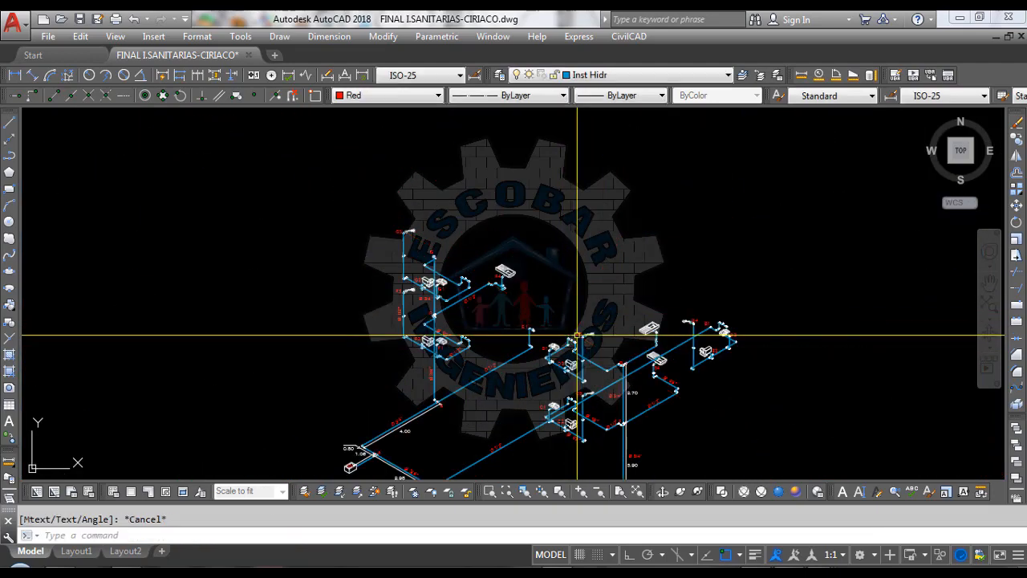
Step: Add the 2.19 branch length to the calculator stack and return to the AutoCAD isometric
key("alt+Tab")
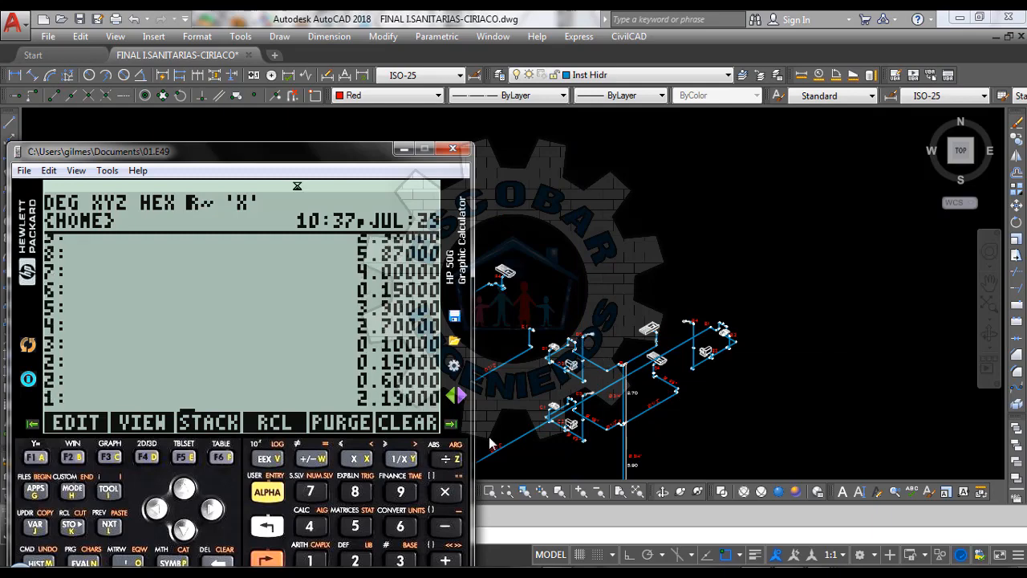
key("alt+Tab")
Step: Measure the pipe from the elbow below the valve loop to the corner elbow beside the D1 washbasin with an aligned dimension
scroll(601, 409, "up", 5)
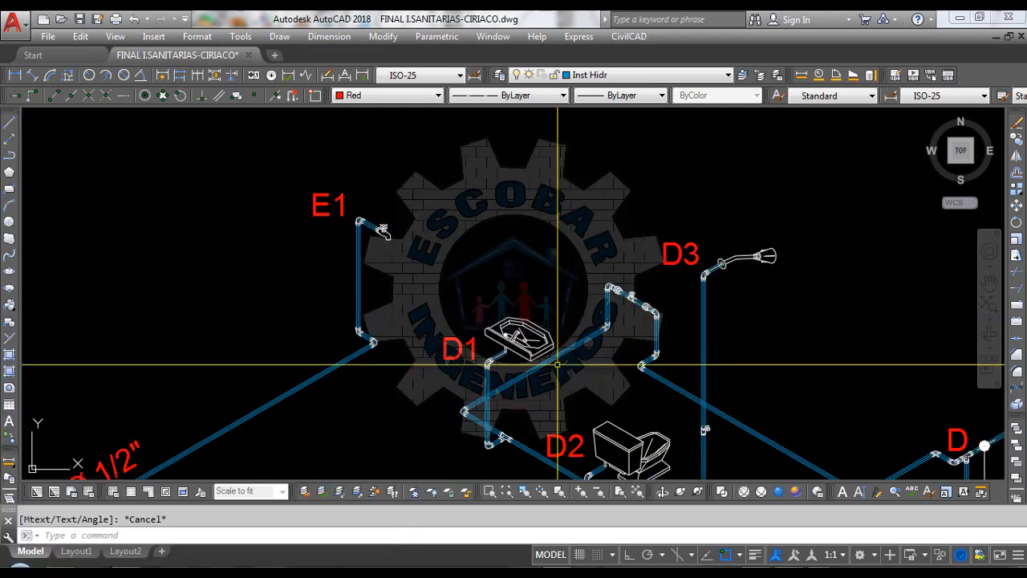
type("DIMA")
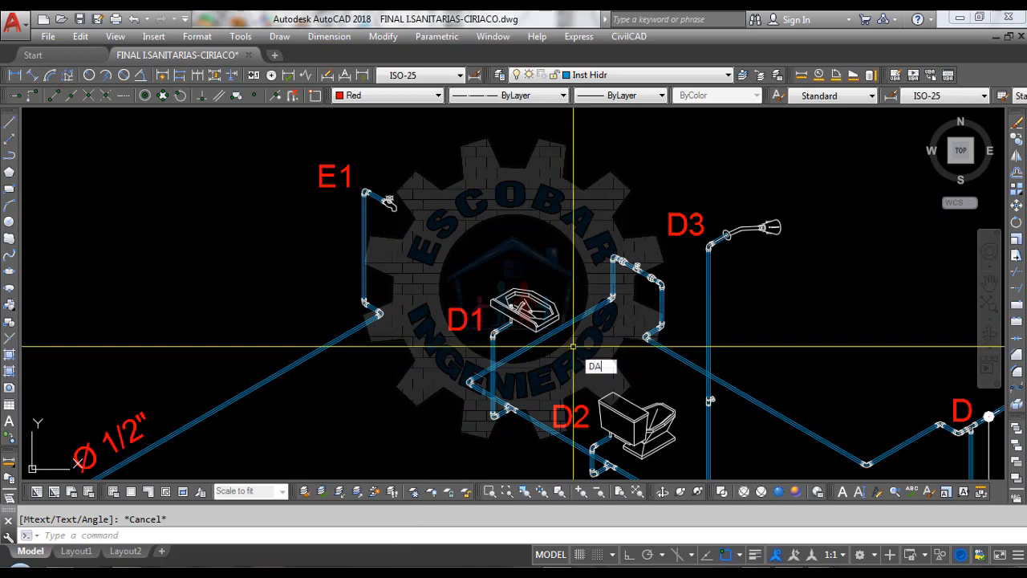
type("L")
key("Return")
scroll(622, 303, "up", 6)
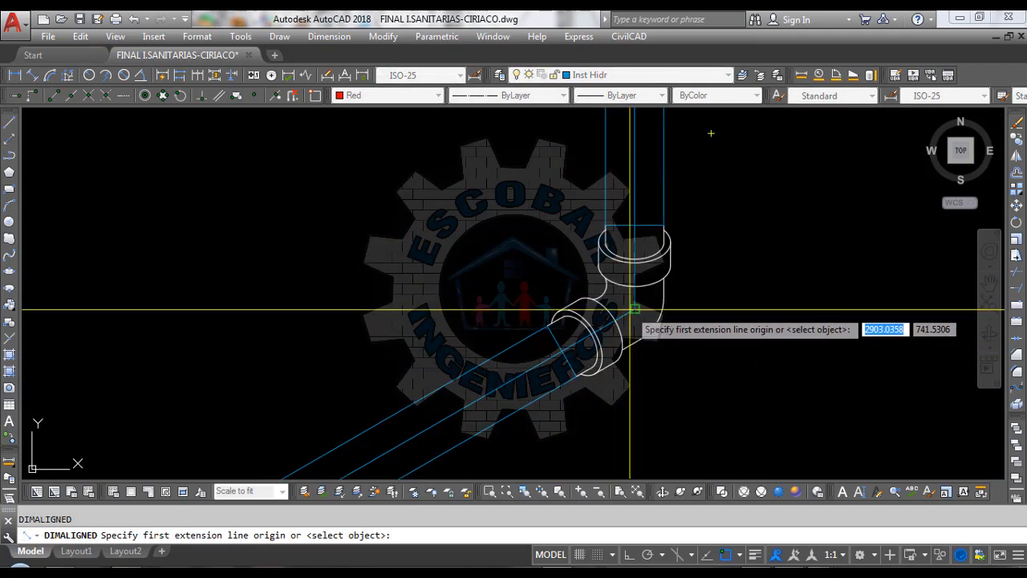
left_click(634, 308)
scroll(474, 369, "down", 5)
scroll(403, 429, "up", 6)
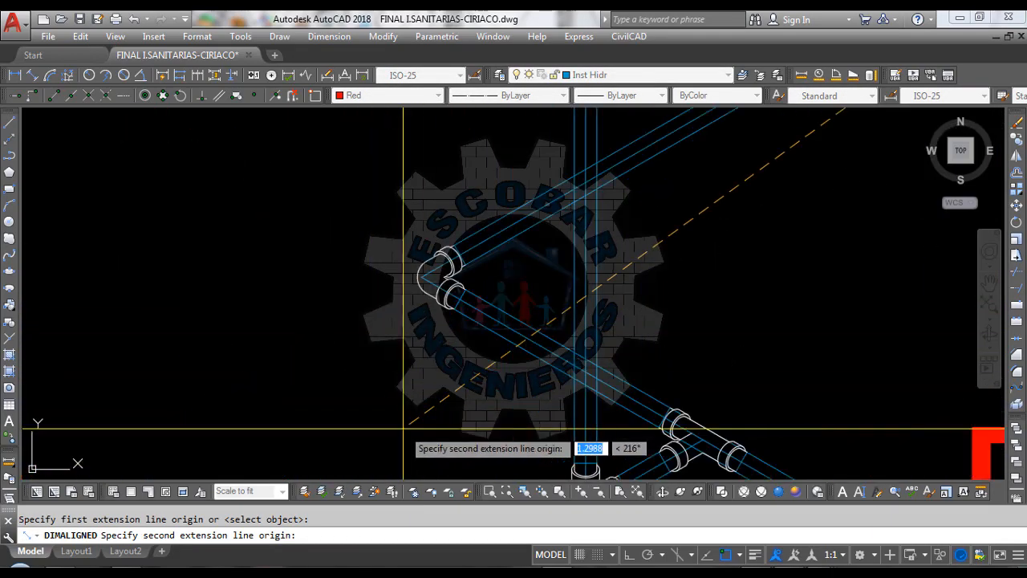
left_click(426, 293)
scroll(426, 327, "down", 5)
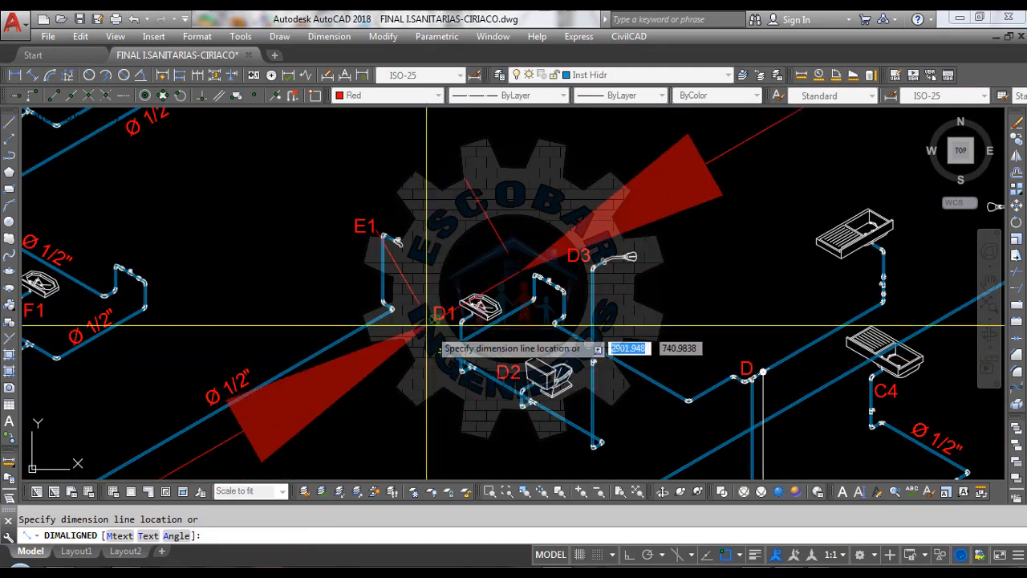
scroll(427, 326, "up", 5)
scroll(434, 324, "down", 10)
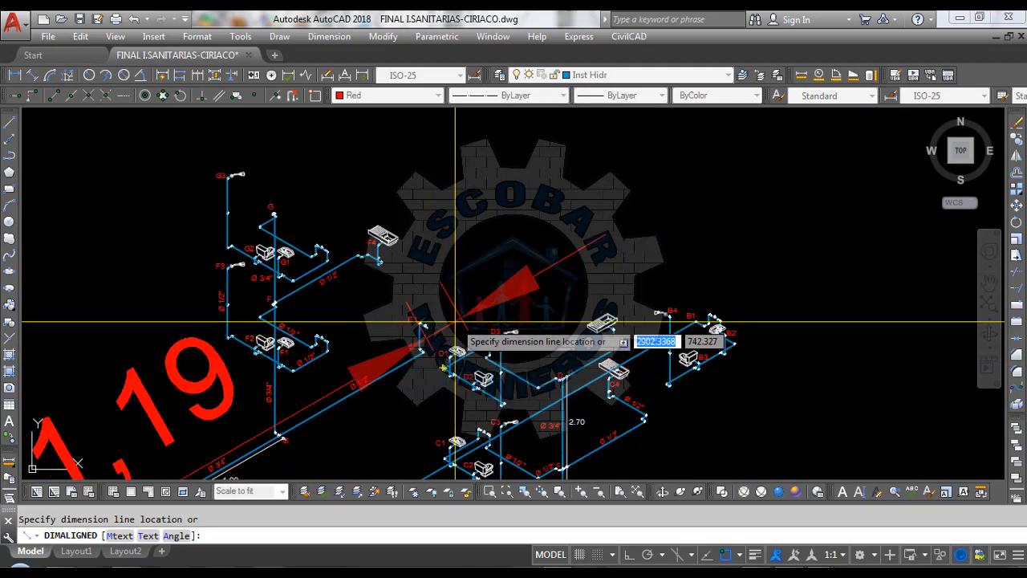
scroll(455, 324, "down", 4)
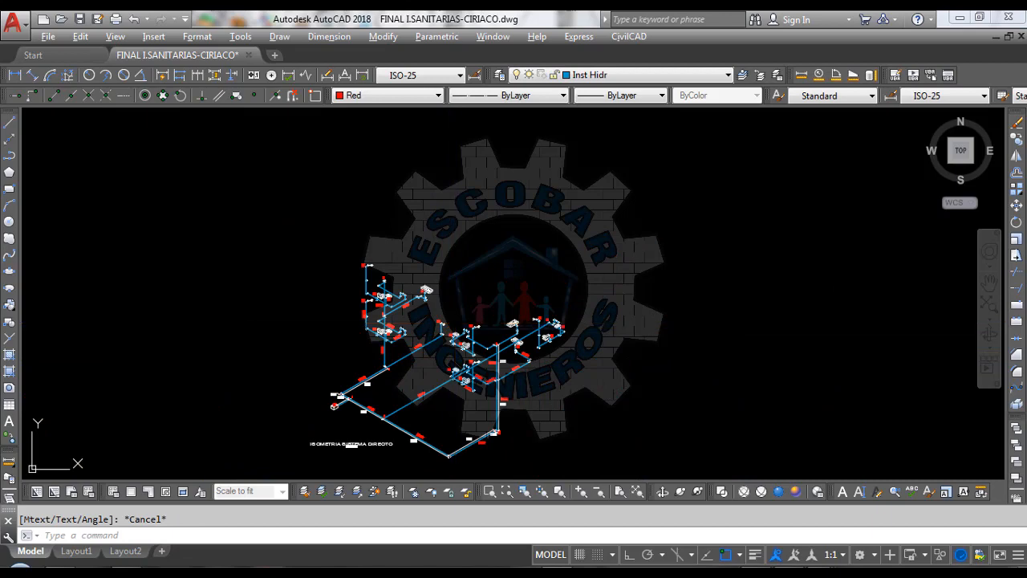
Step: Add the 1.19 pipe length to the calculator stack and return to the drawing
key("alt+Tab")
type("1.19")
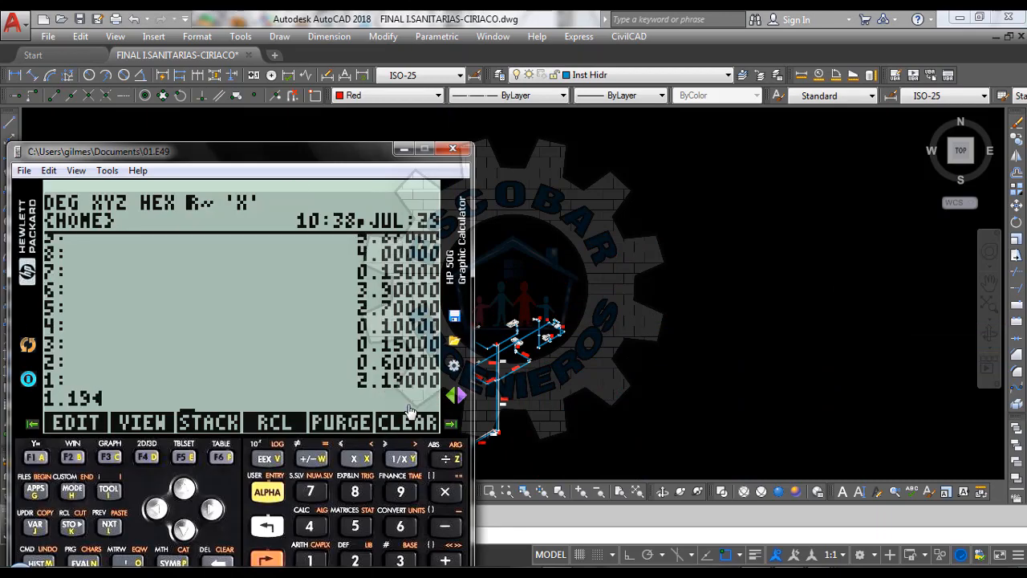
key("Return")
key("alt+Tab")
Step: Measure the pipe from the corner elbow beside D1, past D2, to the elbow at the foot of the D3 shower riser
scroll(545, 316, "up", 10)
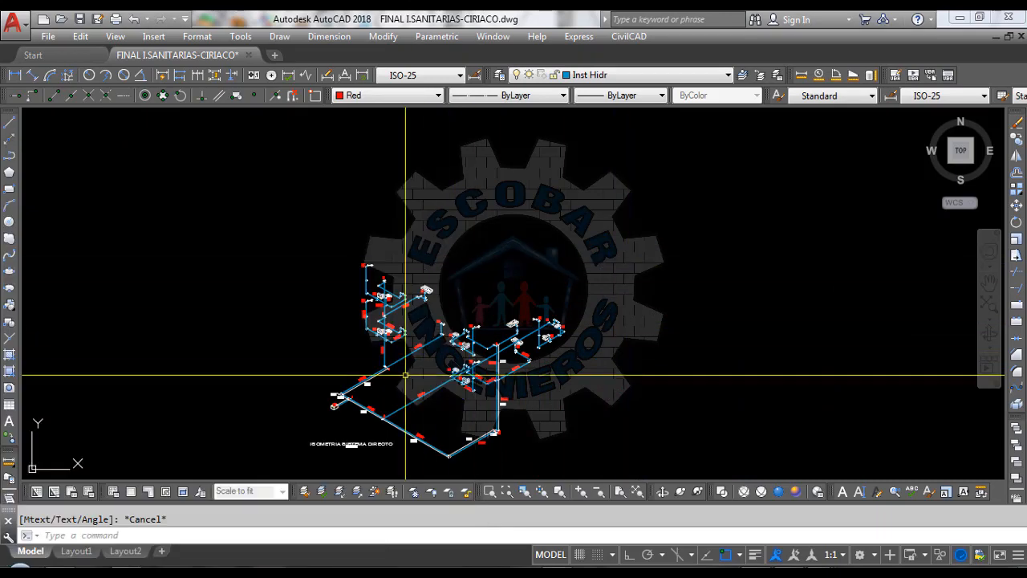
scroll(537, 341, "down", 6)
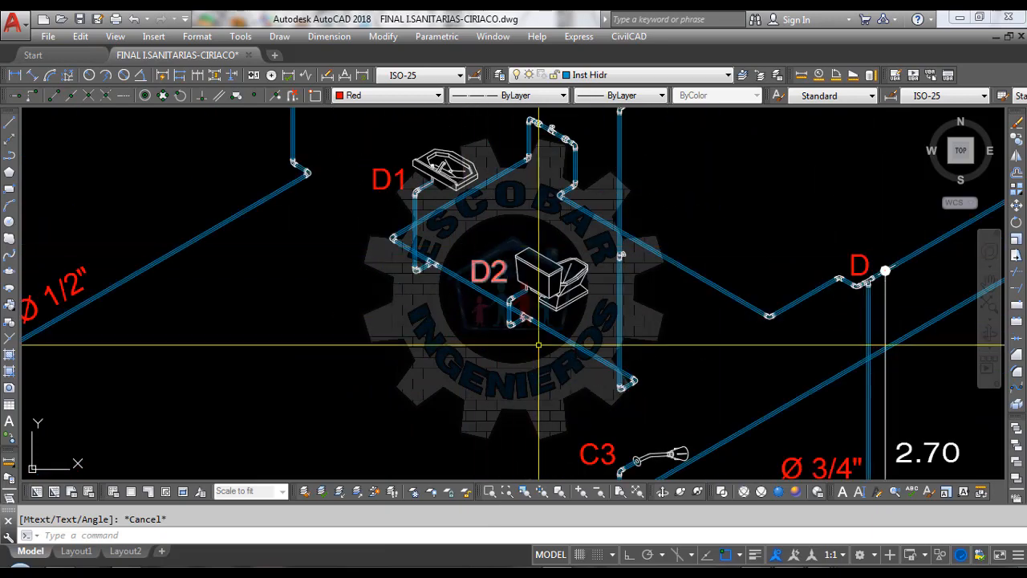
scroll(634, 377, "up", 2)
scroll(526, 365, "down", 4)
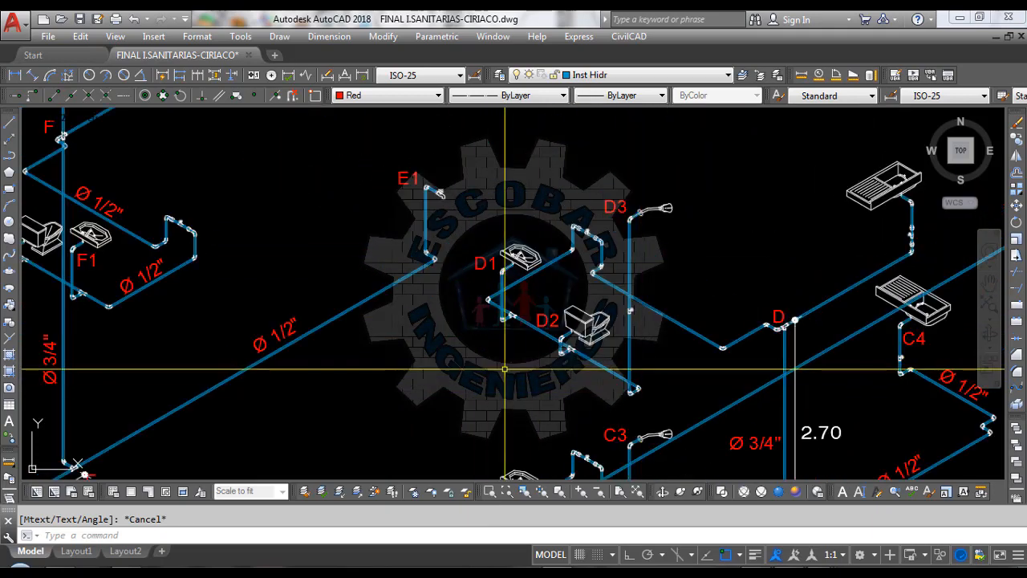
type("da")
key("Return")
scroll(486, 301, "up", 5)
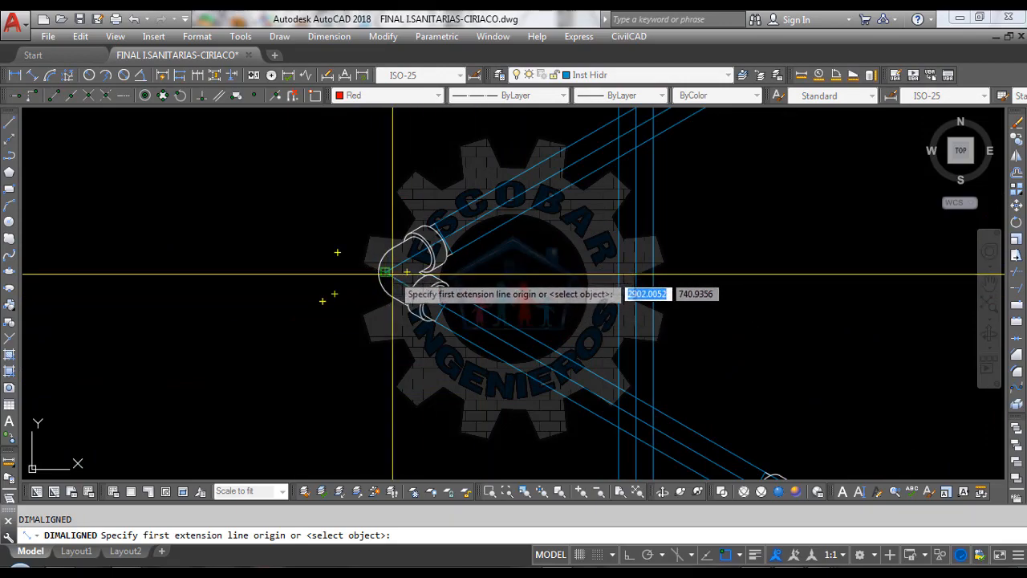
left_click(393, 274)
scroll(394, 275, "down", 4)
scroll(508, 307, "down", 2)
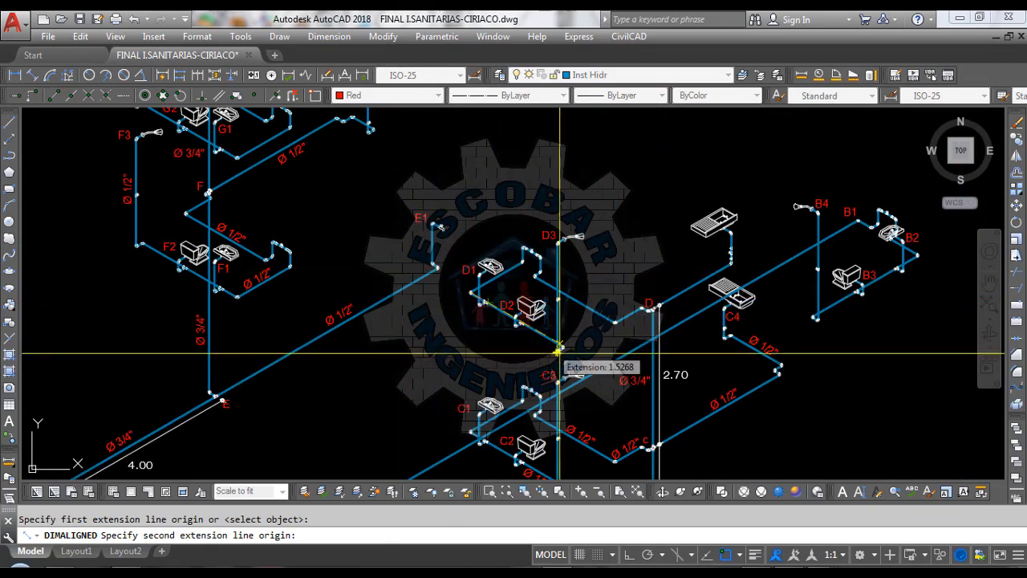
scroll(557, 360, "up", 6)
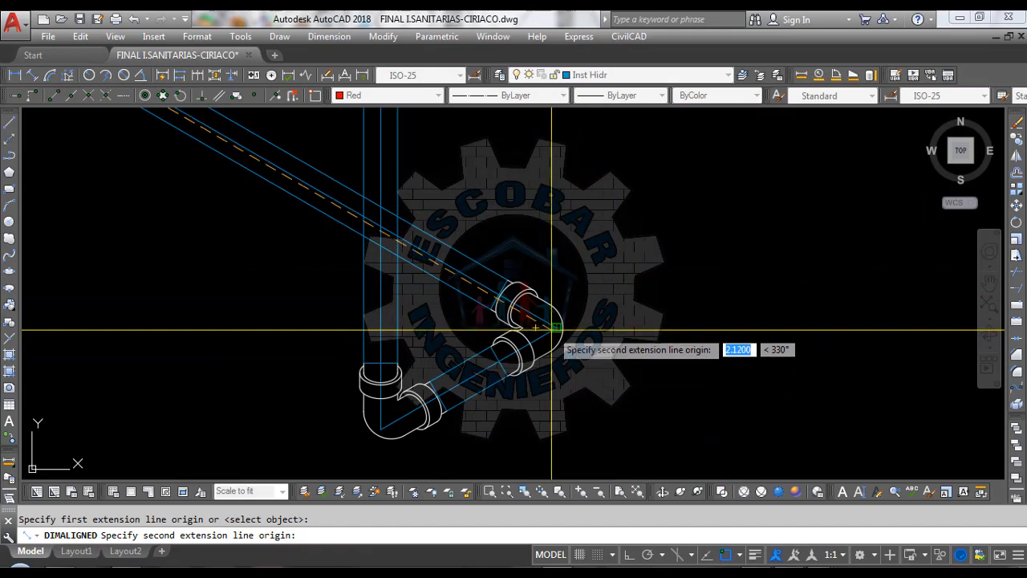
left_click(554, 329)
scroll(562, 354, "down", 4)
scroll(503, 353, "down", 4)
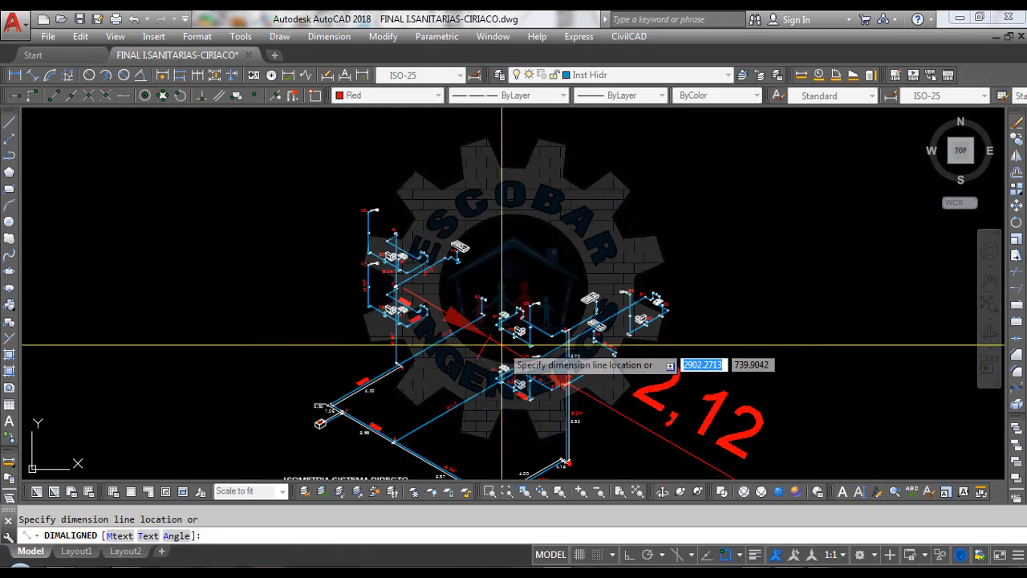
key("Escape")
Step: Add the 2.12 length of the pipe serving D1 and D2 to the calculator stack
key("alt+Tab")
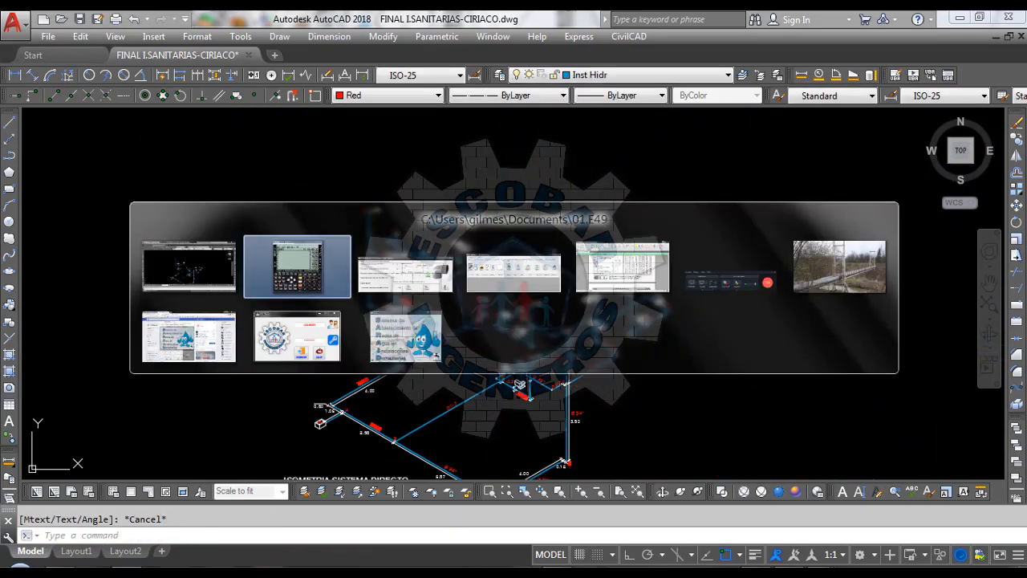
type("2.12")
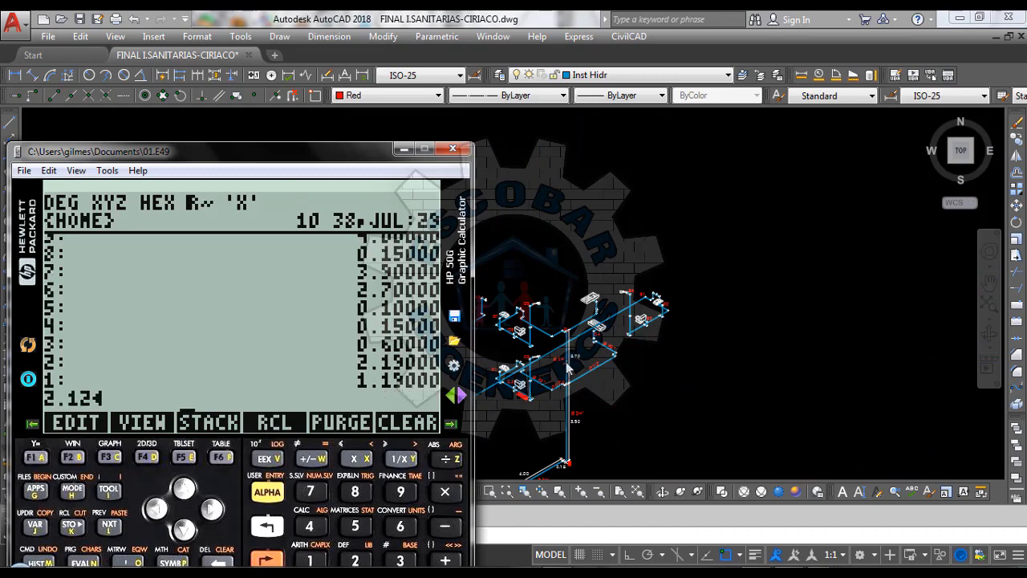
key("Return")
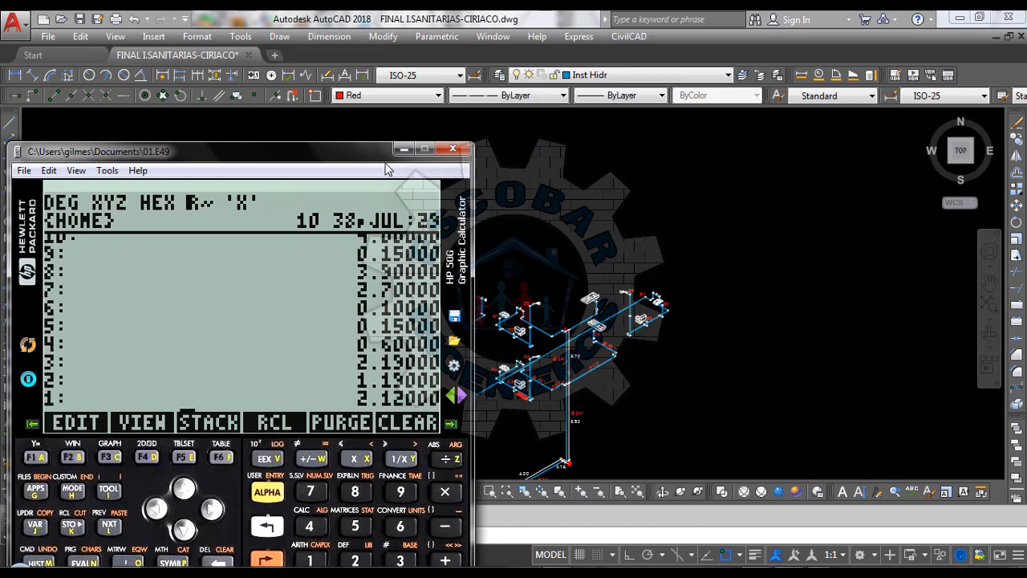
Step: Sum all the pipe lengths in the calculator stack into a single total
left_click_drag(367, 161, 544, 52)
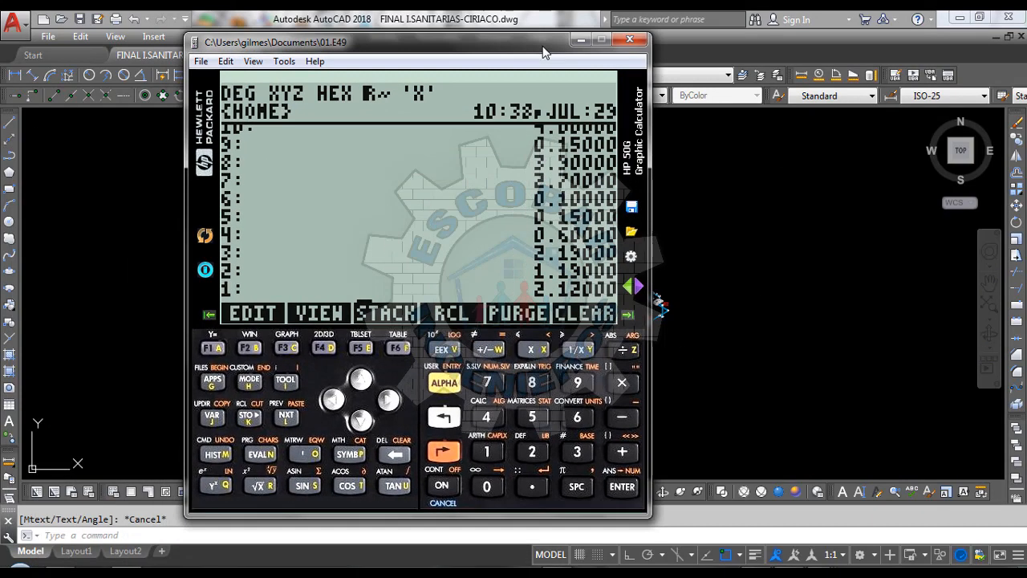
left_click(622, 453)
left_click(622, 452)
left_click(622, 452)
left_click(622, 453)
left_click(622, 452)
left_click(622, 452)
left_click(622, 453)
left_click(622, 453)
left_click(623, 453)
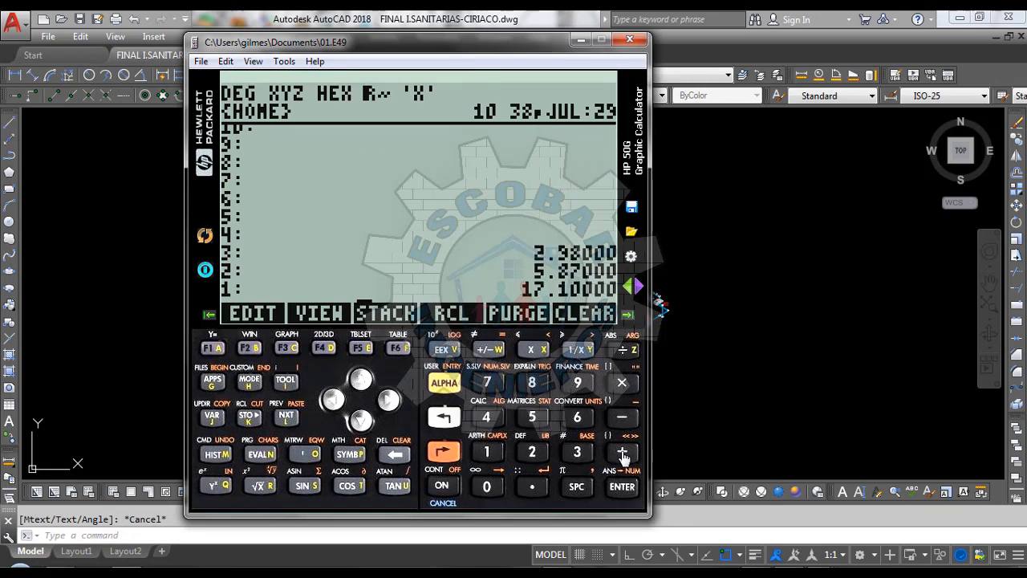
left_click(622, 453)
left_click(622, 453)
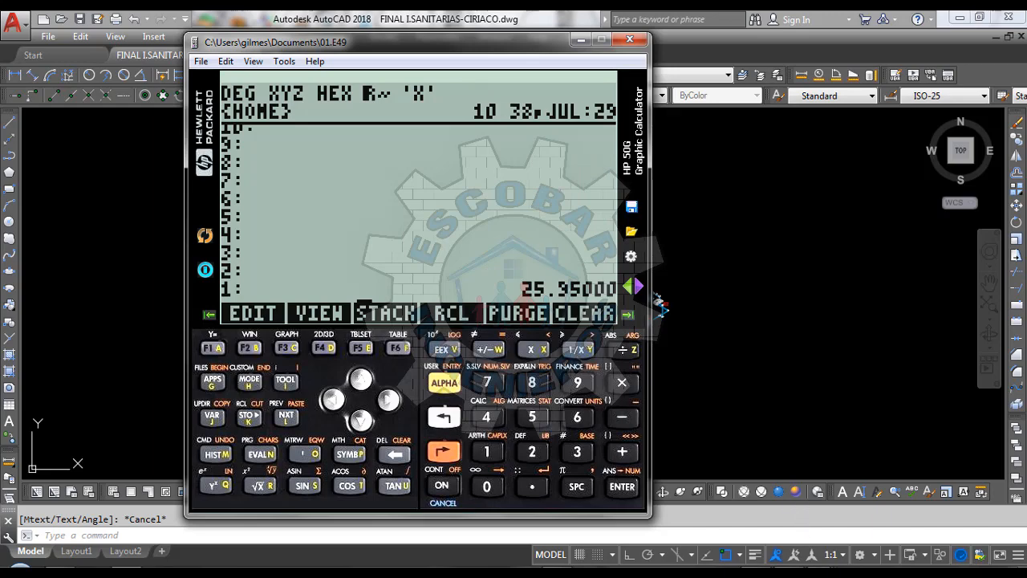
Step: Switch to the SARAID critical slope calculation and open the pressure at the meter outlet for editing
left_click(898, 515)
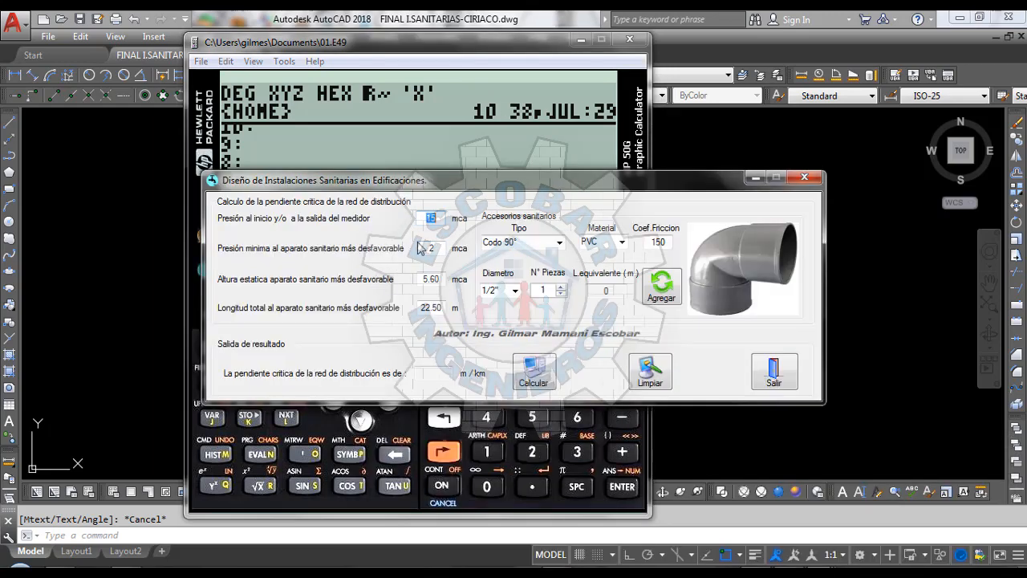
left_click(443, 217)
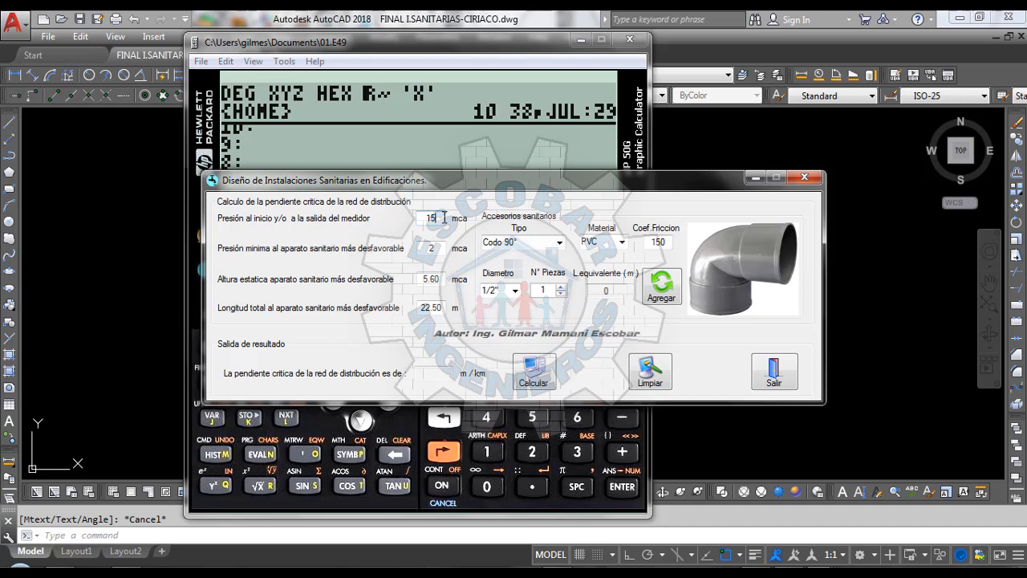
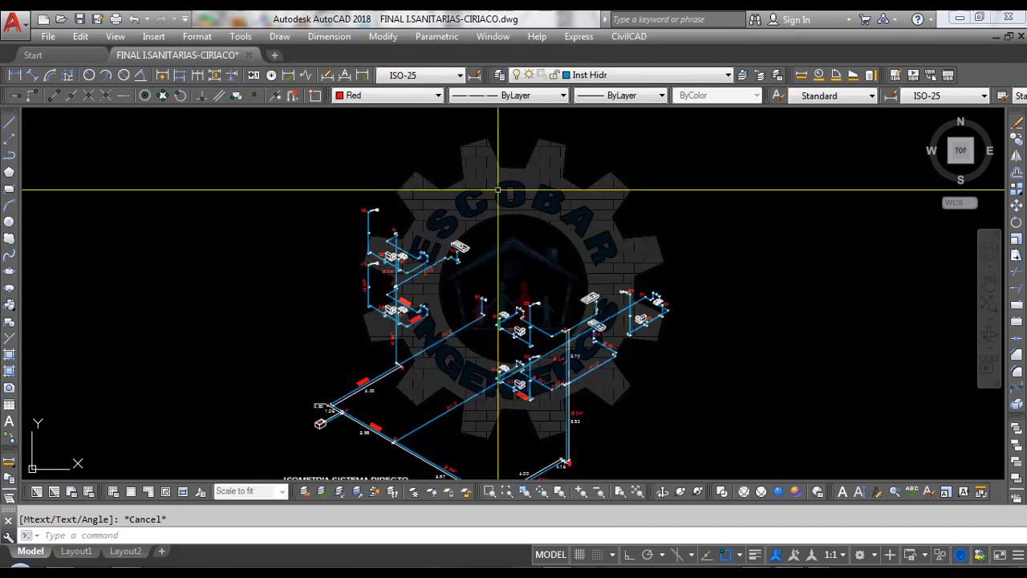
Step: Return to the AutoCAD isometric and examine the pipe run from the B' riser to node D and the D1–D3 branch
scroll(493, 270, "up", 4)
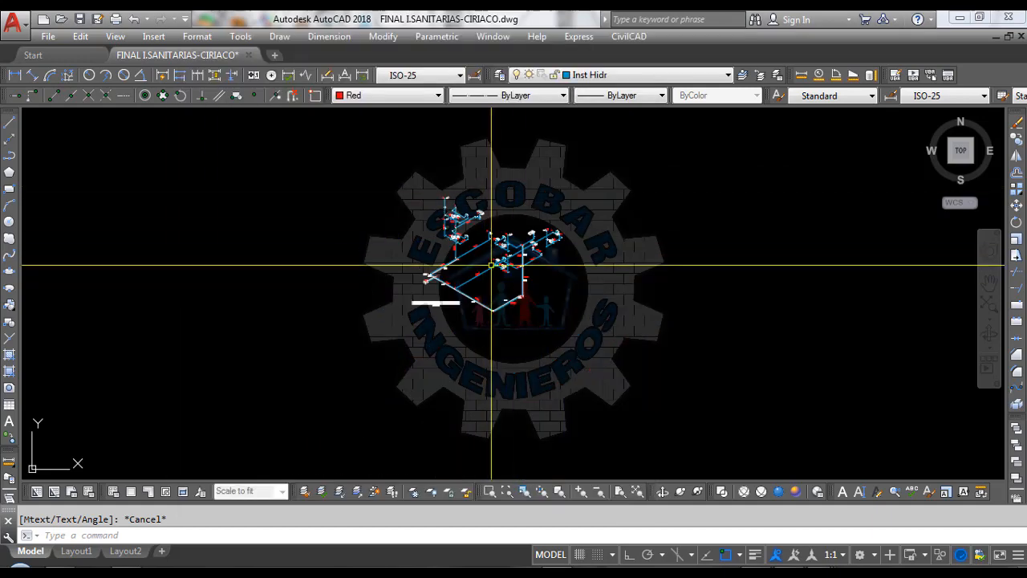
scroll(493, 277, "down", 3)
scroll(447, 273, "up", 7)
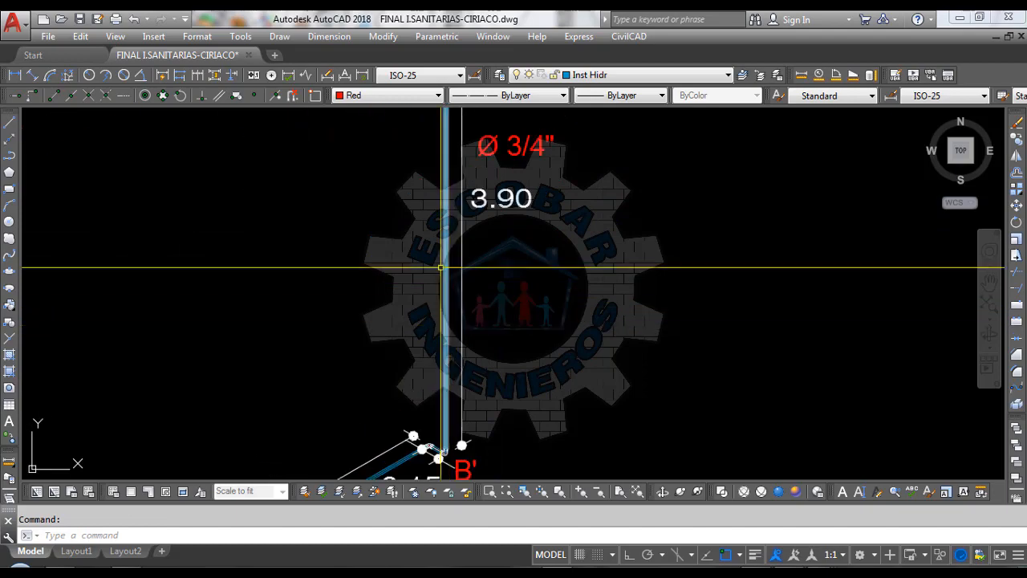
scroll(436, 348, "down", 6)
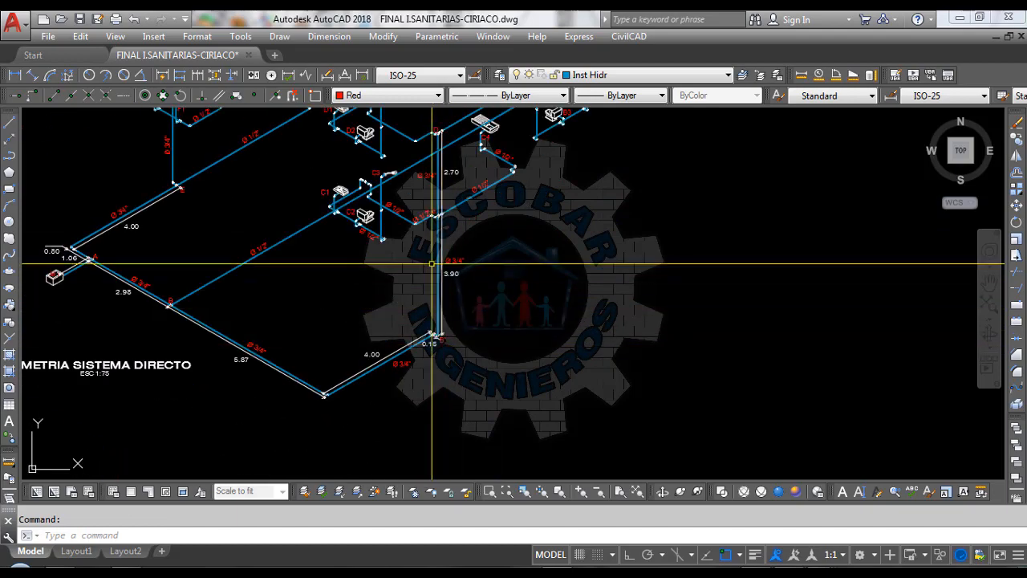
scroll(435, 259, "up", 6)
scroll(436, 156, "up", 4)
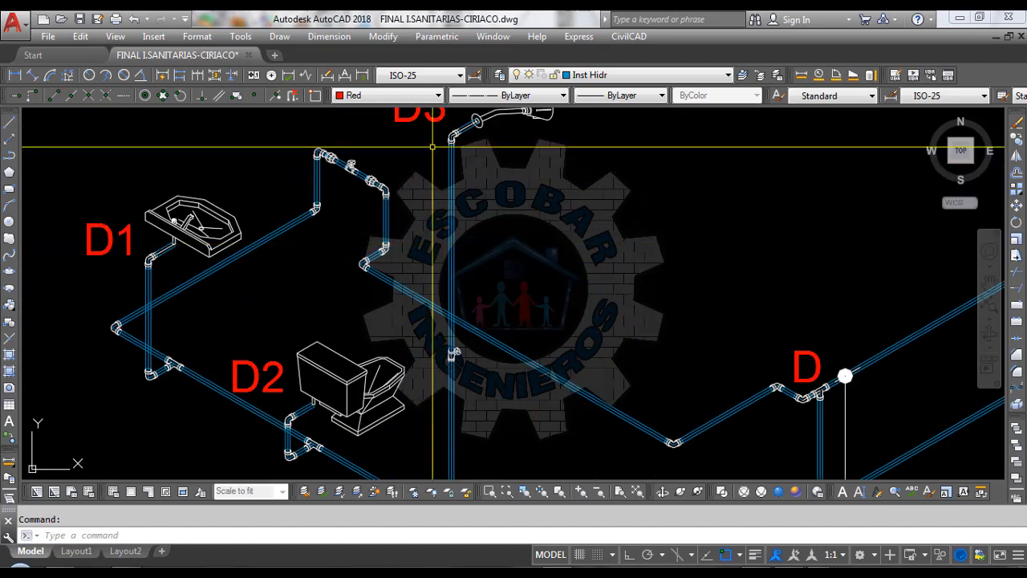
Step: Examine the isometric's vertical riser dimensions and the pipe run from point B' up to points C and D
scroll(433, 241, "down", 4)
scroll(441, 157, "up", 2)
scroll(442, 144, "down", 4)
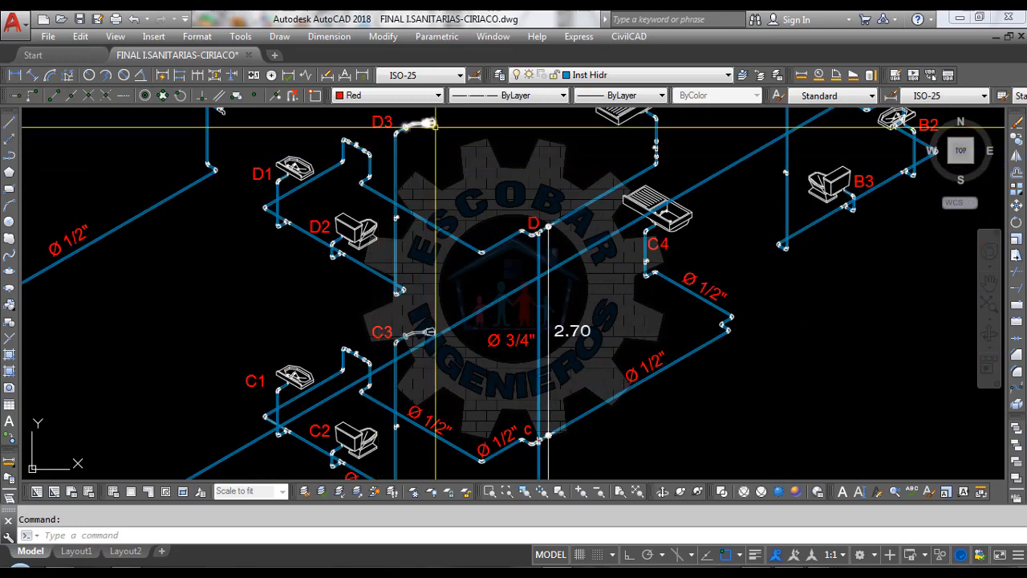
scroll(445, 126, "down", 3)
scroll(476, 298, "up", 5)
scroll(460, 265, "down", 5)
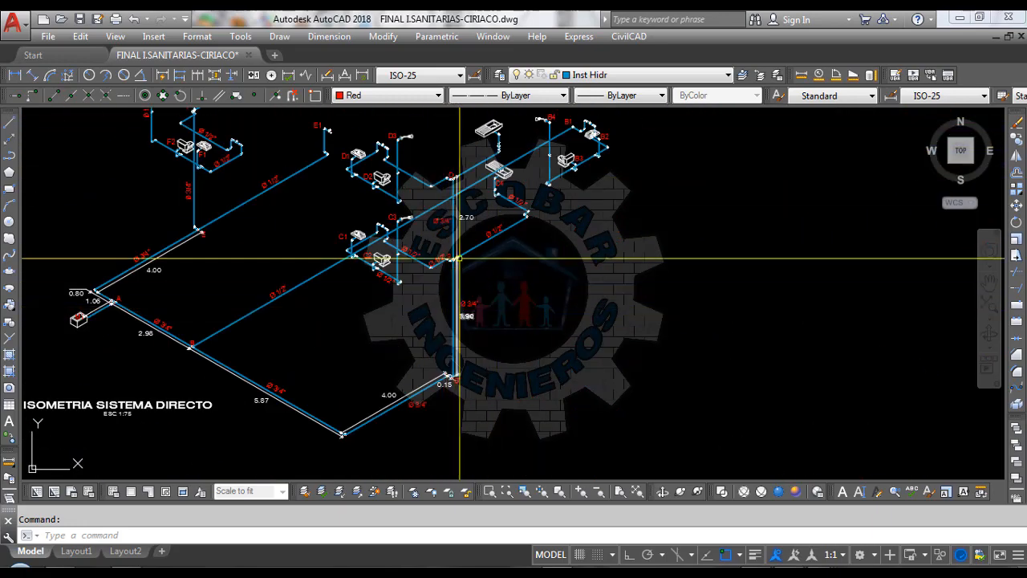
scroll(460, 192, "up", 4)
scroll(459, 241, "down", 5)
scroll(465, 233, "up", 4)
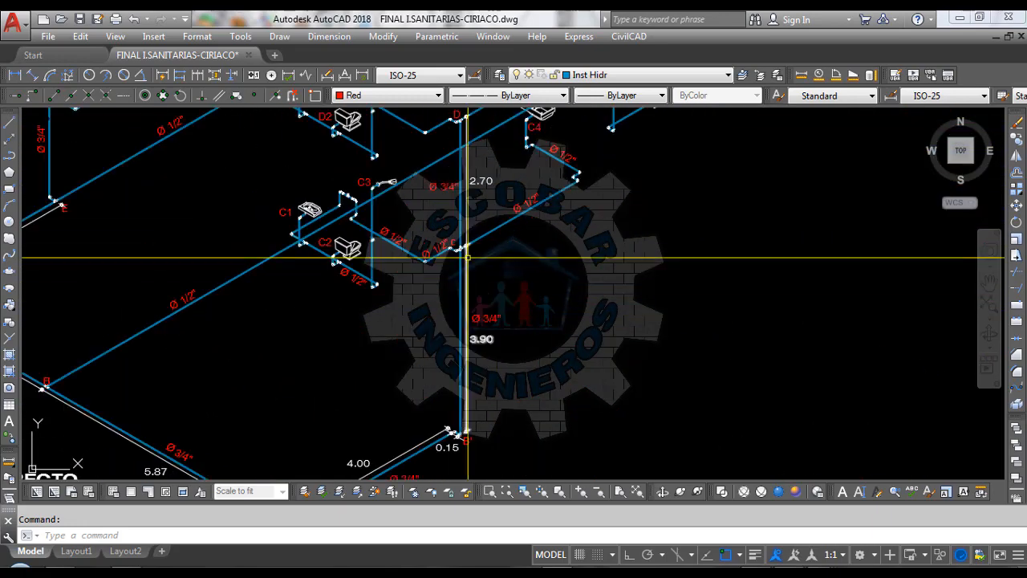
scroll(482, 321, "down", 2)
scroll(482, 357, "down", 3)
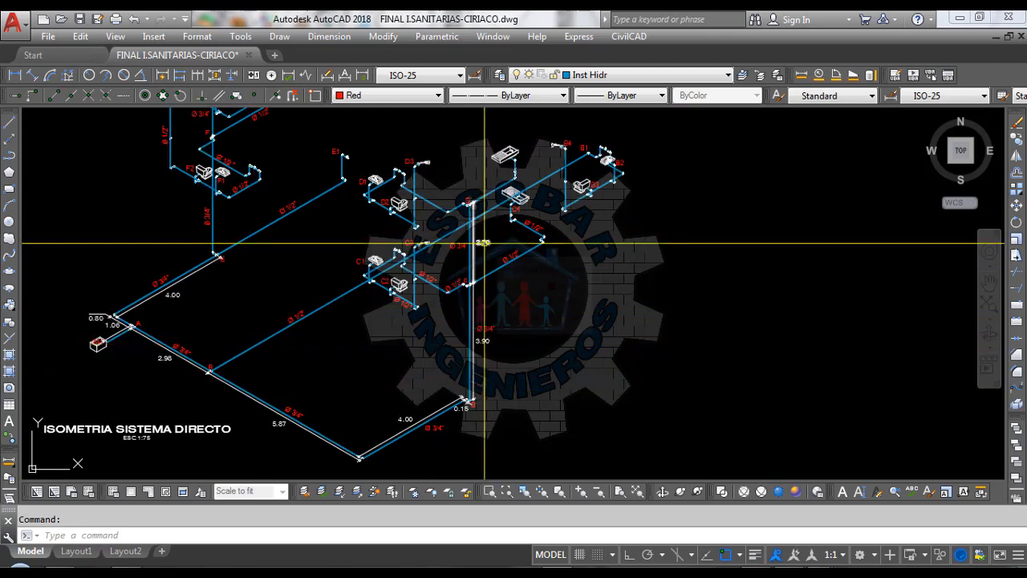
Step: Switch to the HP 50G calculator and enter the riser heights 3.90 and 2.70 on the stack
left_click(122, 573)
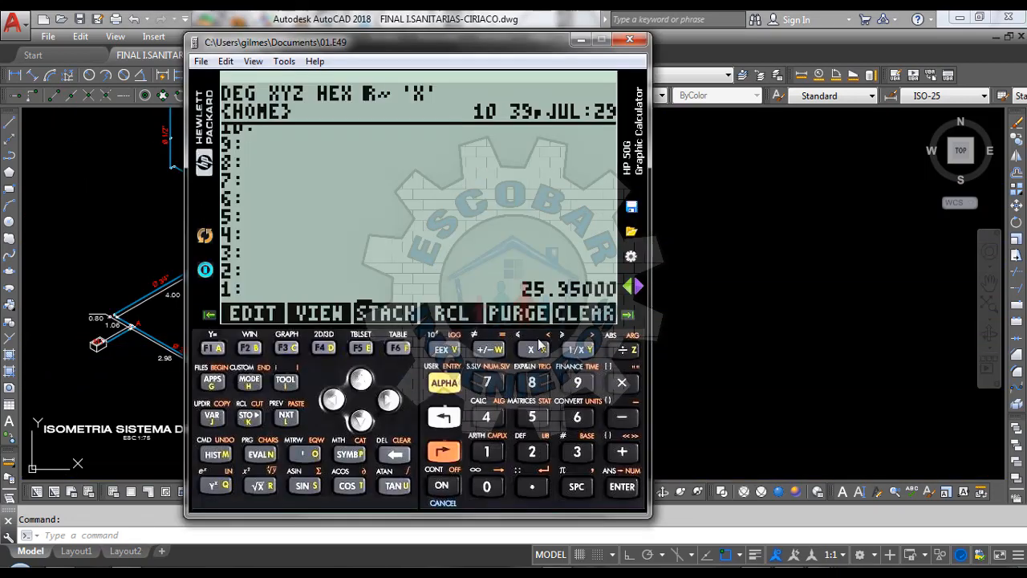
type("3.94")
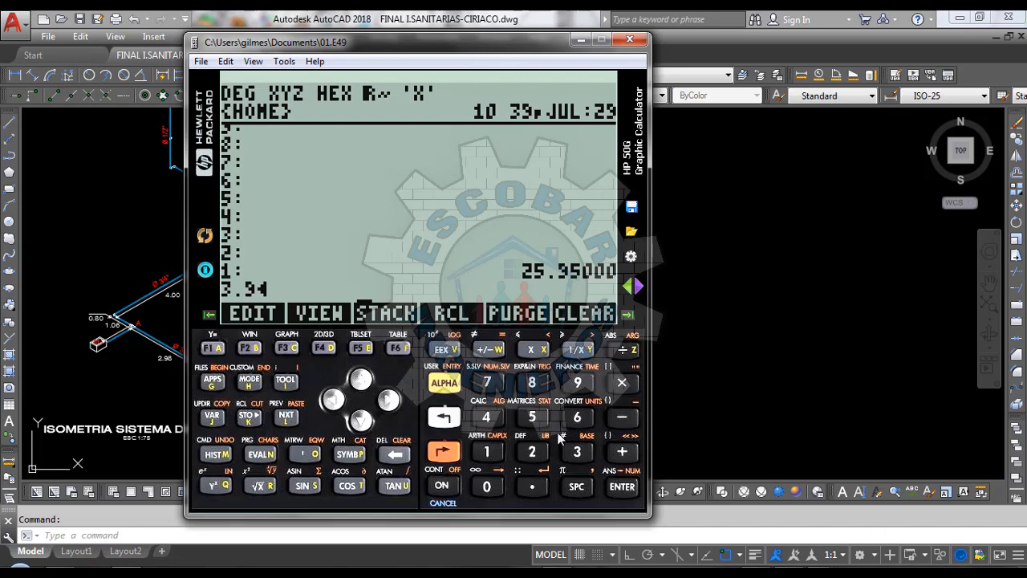
key("Return")
type("247")
key("Return")
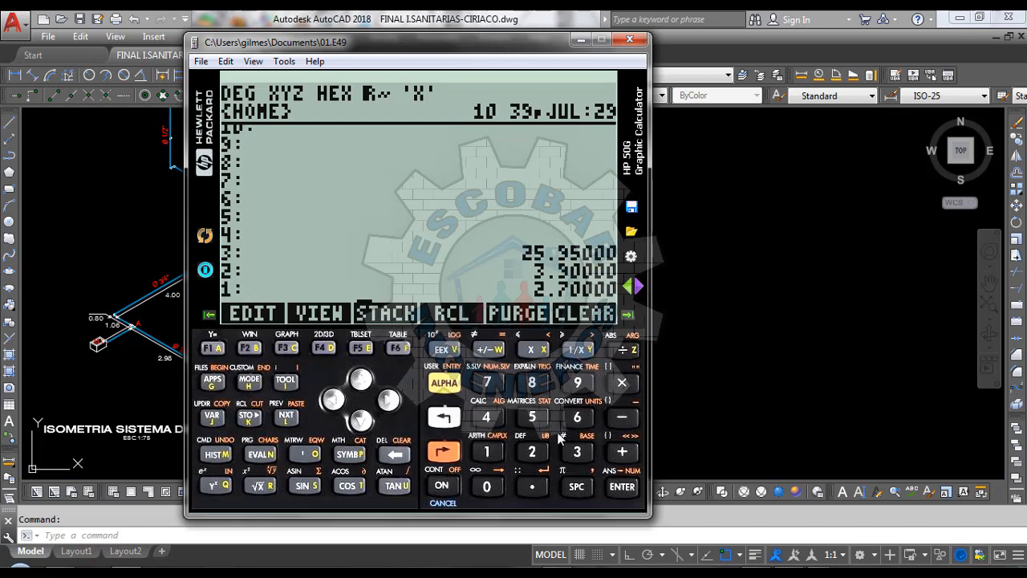
left_click(678, 338)
scroll(468, 286, "up", 5)
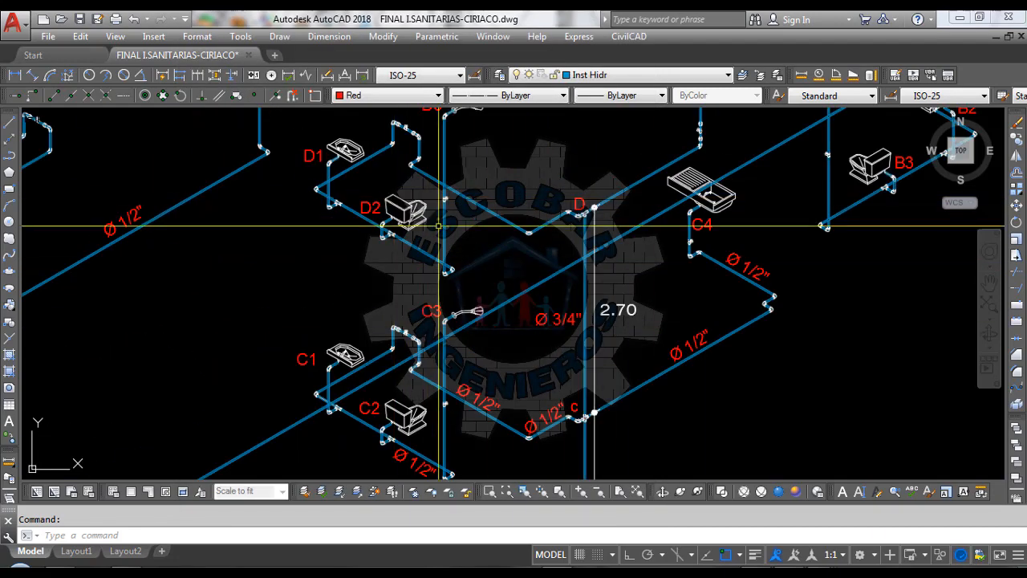
type("D")
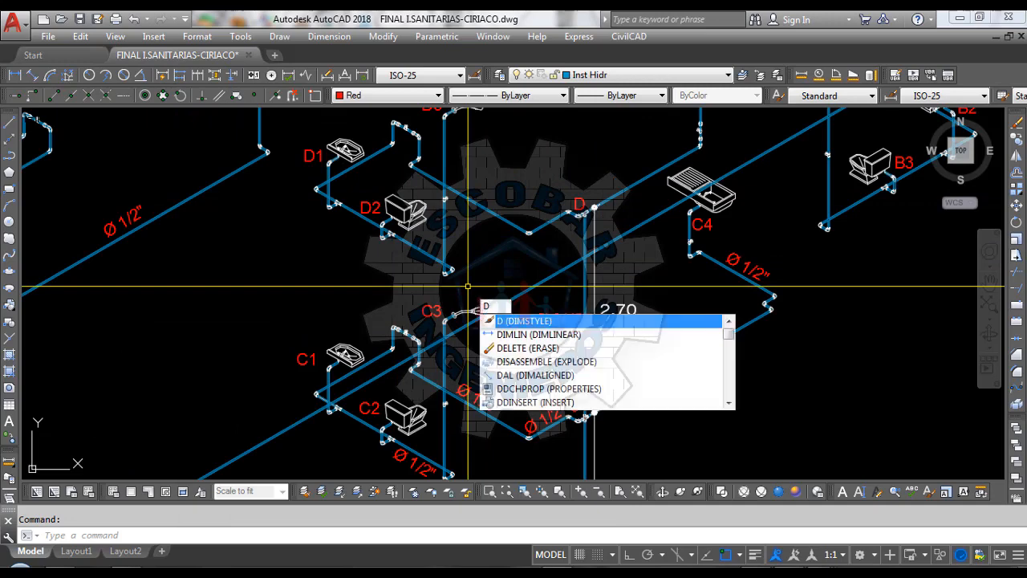
type("IMAL")
key("Return")
key("Return")
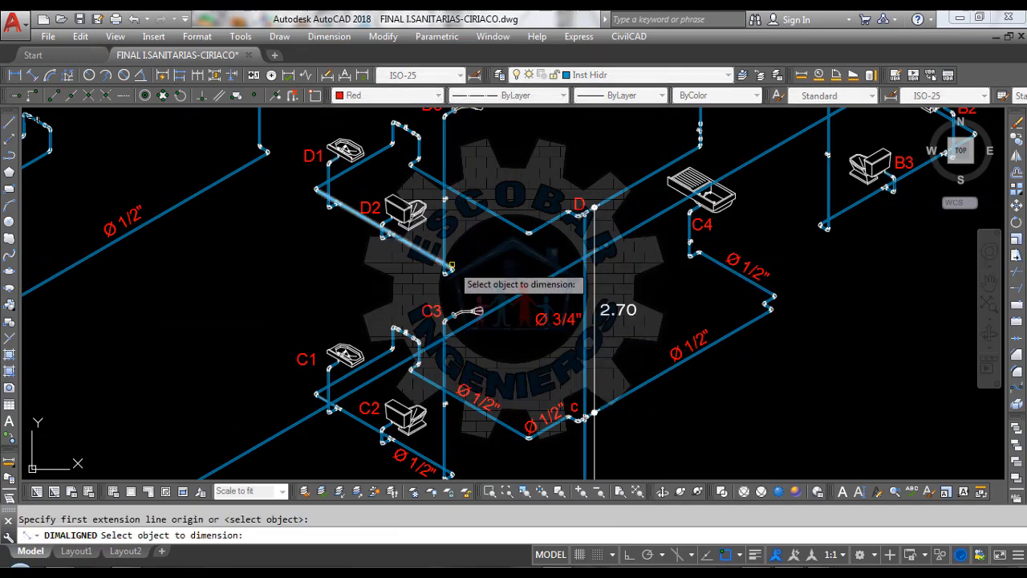
scroll(453, 273, "up", 6)
key("Escape")
Step: Measure the vertical pipe feeding shower D3, from its lower elbow to its upper elbow, using a temporary aligned dimension
type("DAL")
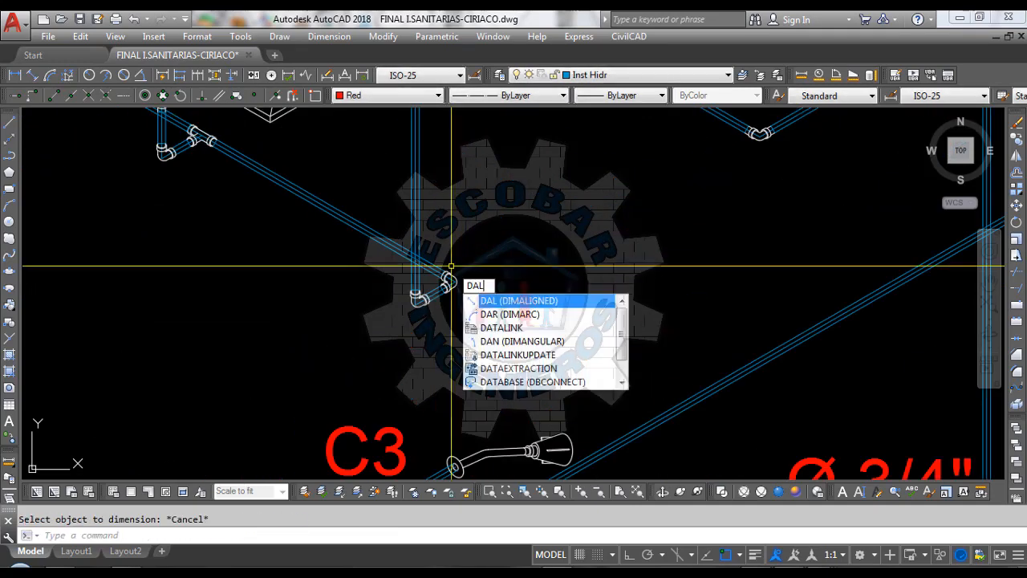
key("Return")
scroll(430, 295, "up", 2)
scroll(430, 294, "up", 3)
left_click(321, 374)
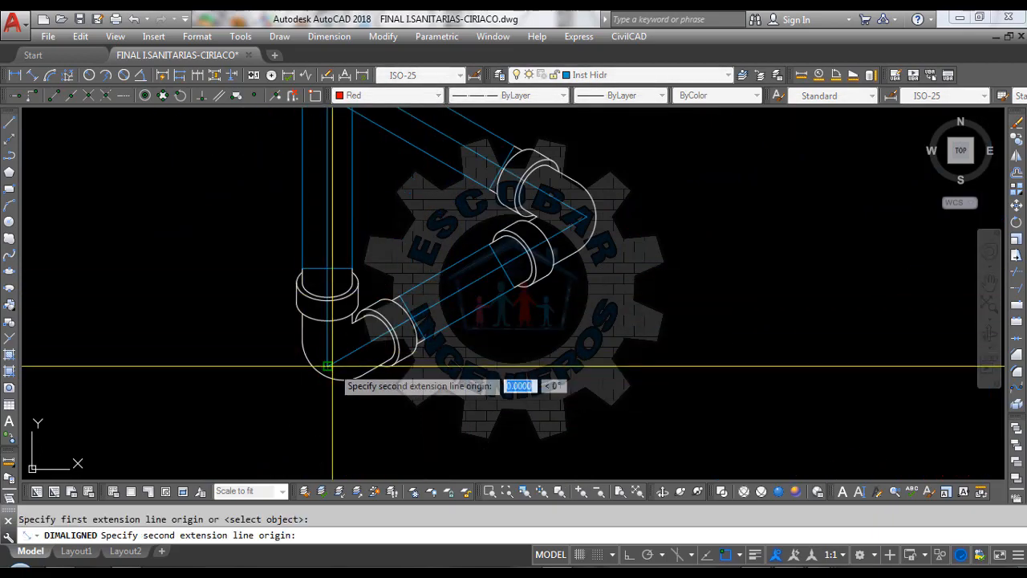
scroll(329, 377, "down", 3)
scroll(329, 378, "down", 3)
scroll(340, 348, "up", 6)
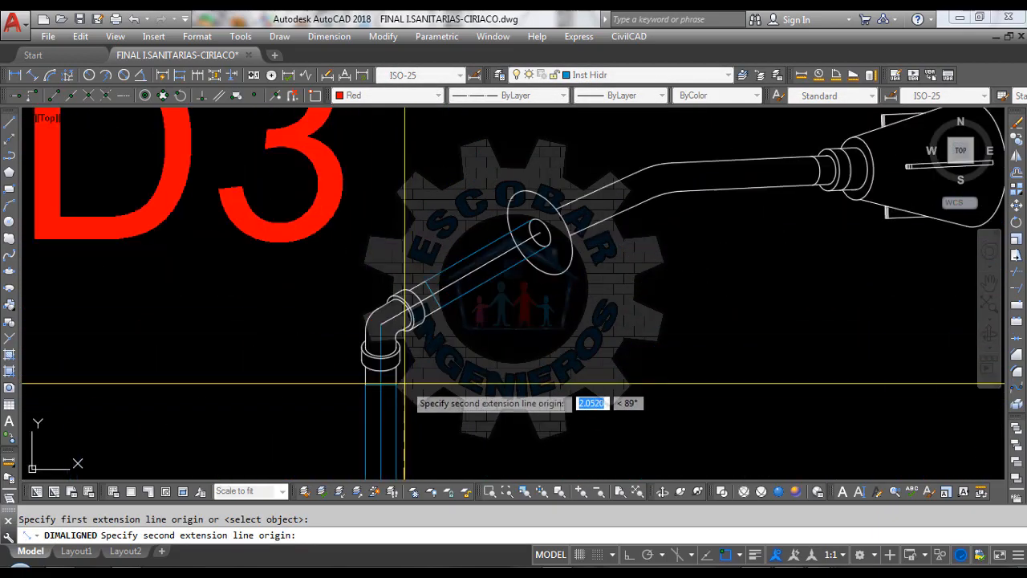
left_click(382, 340)
scroll(385, 333, "down", 5)
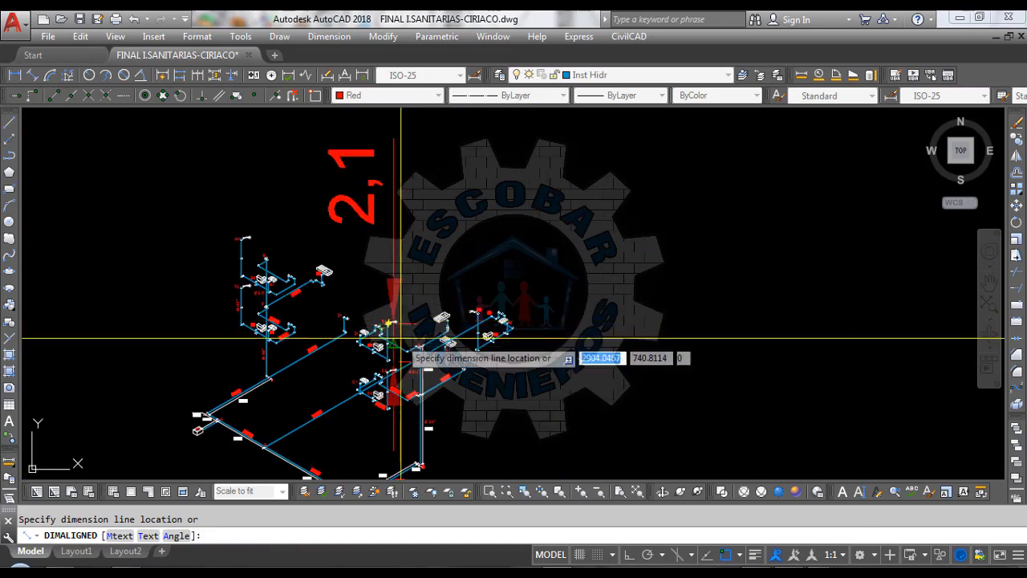
scroll(402, 344, "up", 3)
scroll(409, 344, "down", 4)
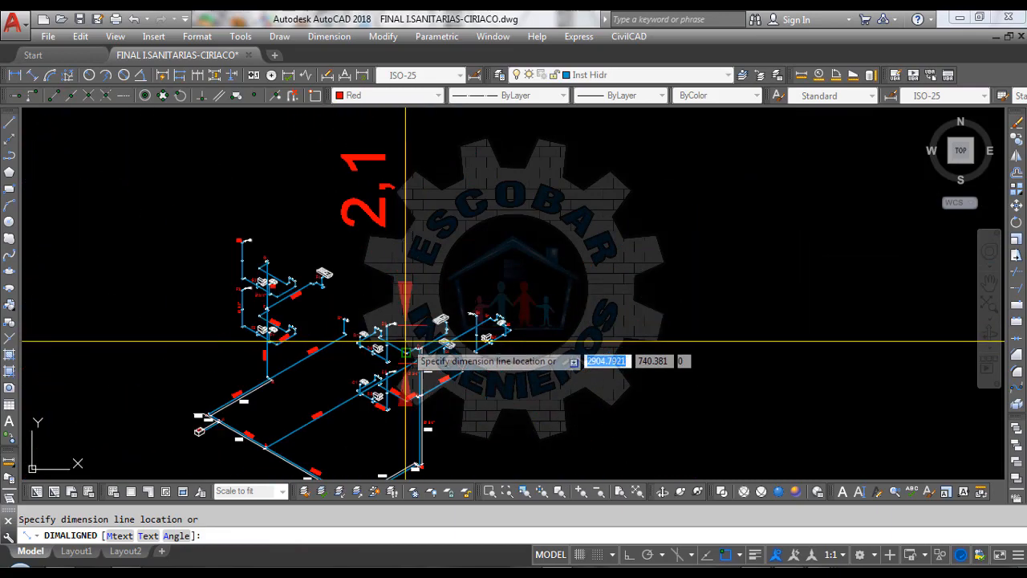
key("Escape")
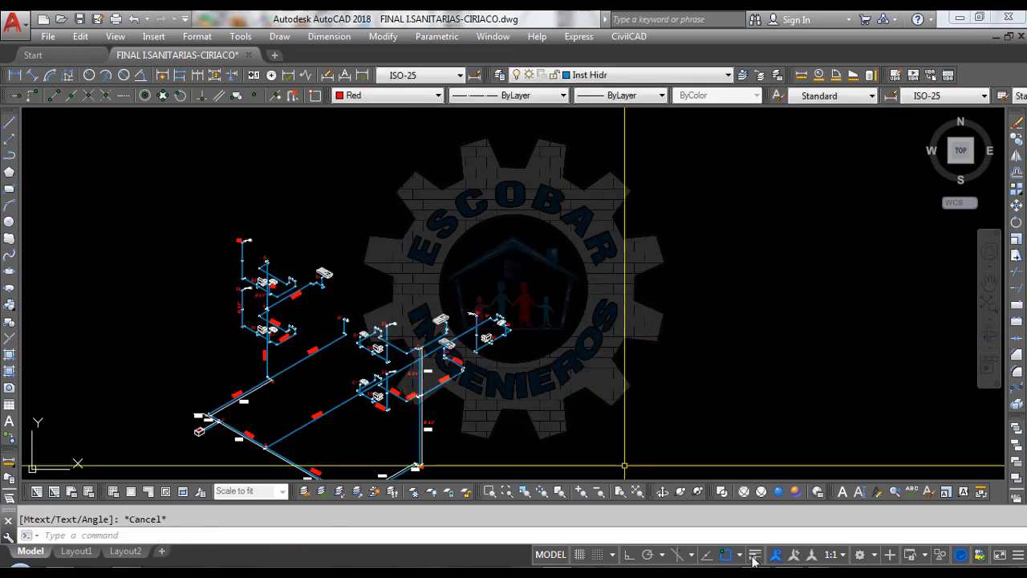
Step: Switch to the HP 50G calculator, enter 2.10 and add it to the riser heights 3.90 and 2.70
key("alt+Tab")
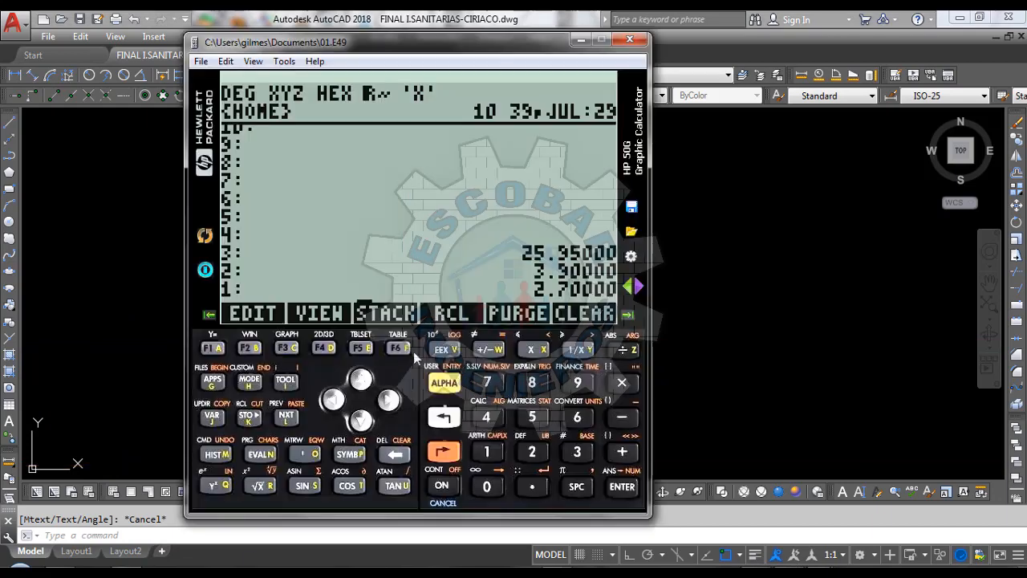
type("2.10")
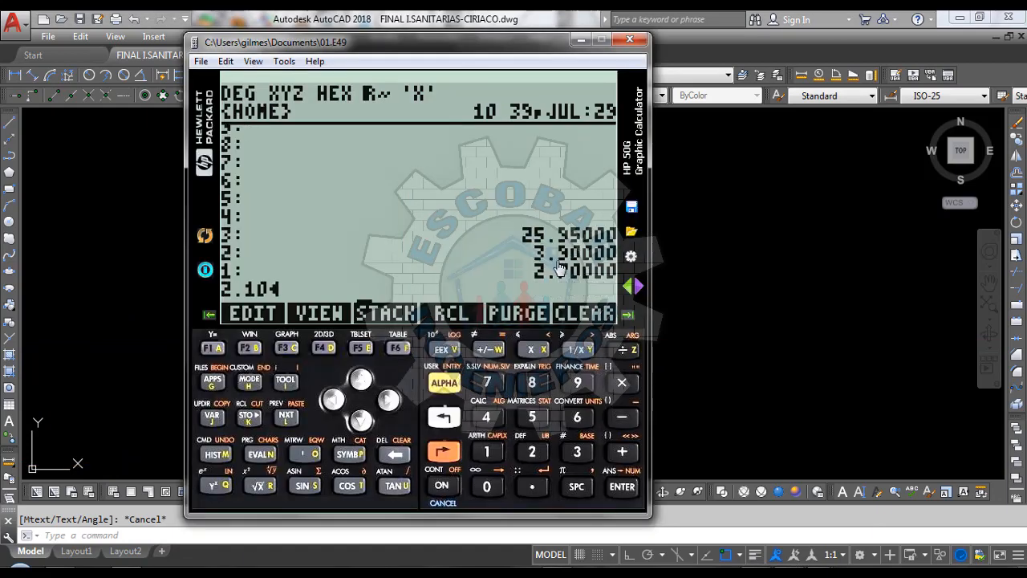
key("Return")
key("plus")
key("plus")
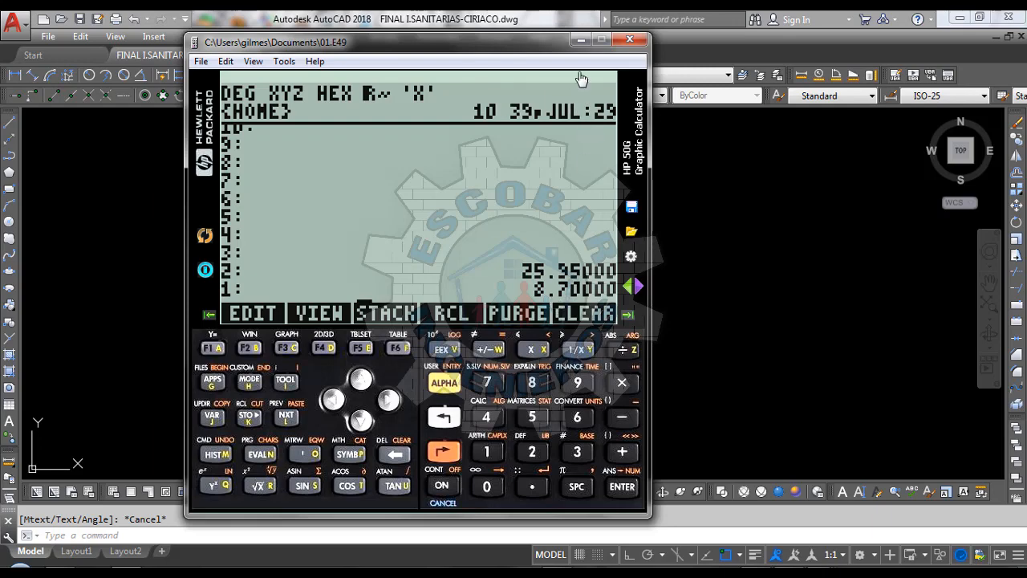
left_click(578, 41)
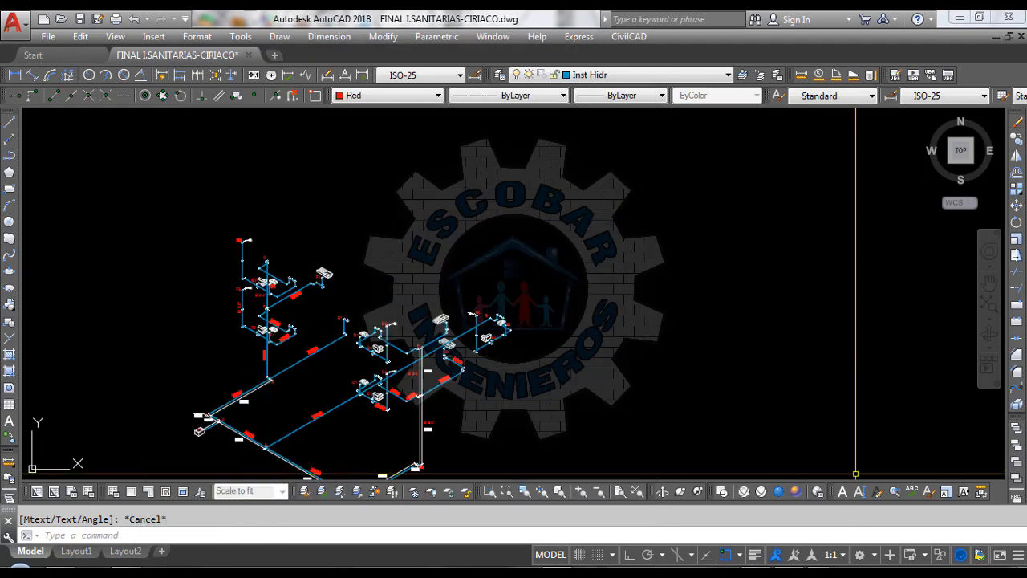
Step: In the sanitary installation design program, set the least favourable fixture's static height to 8.70 mca and its total length to 25.95 m
mouse_move(682, 572)
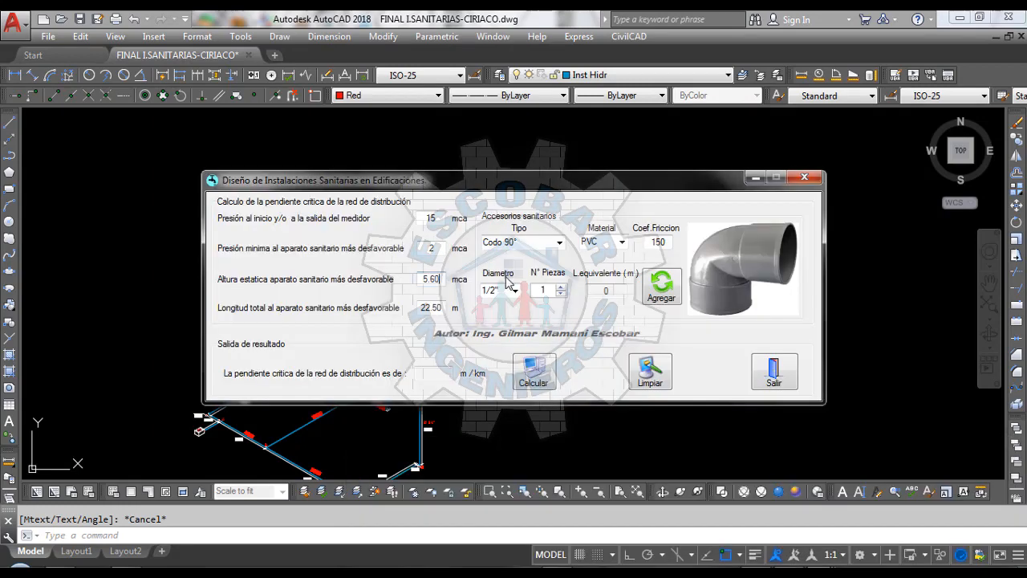
left_click(927, 499)
left_click_drag(440, 280, 382, 276)
left_click(121, 573)
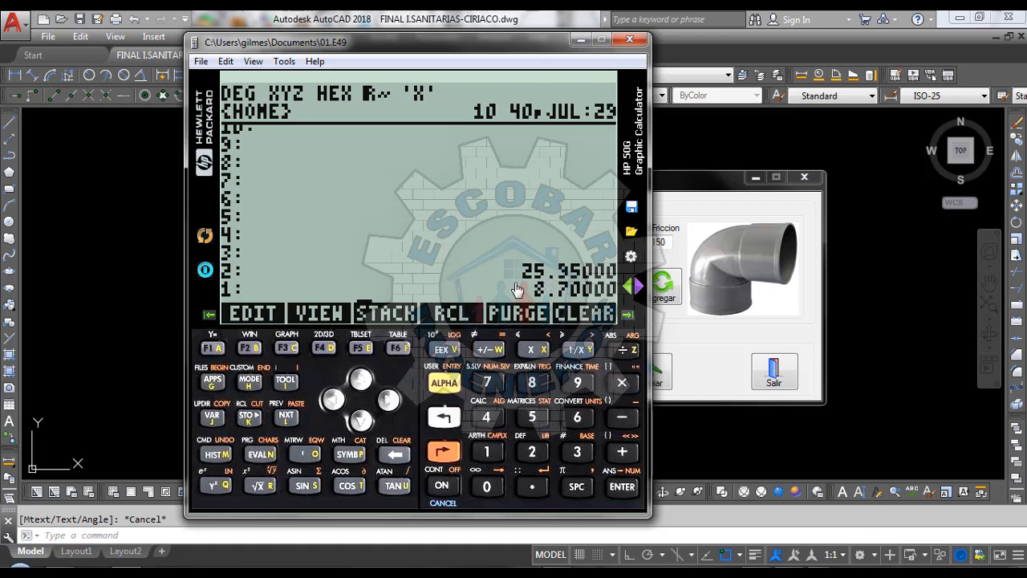
left_click(580, 39)
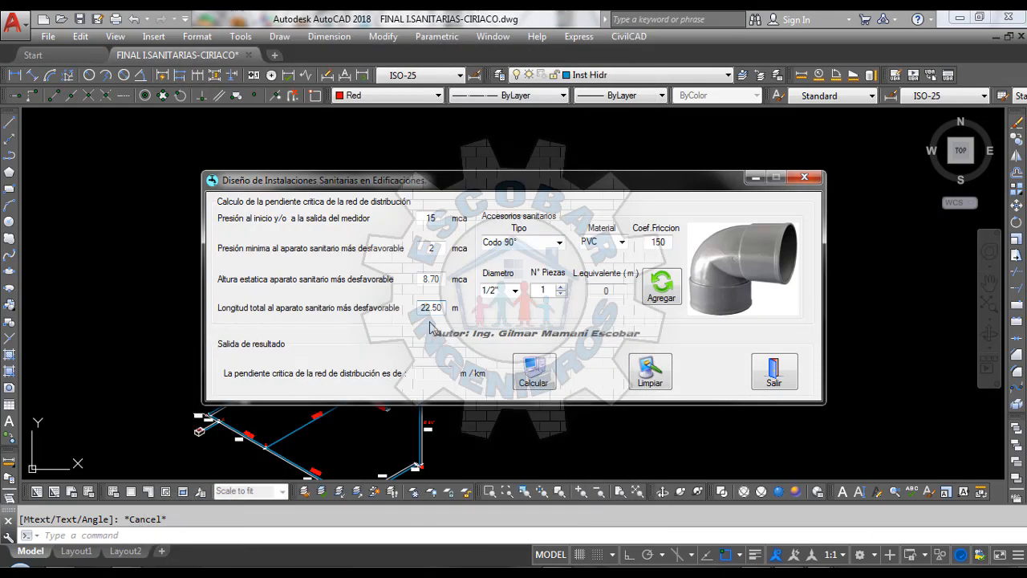
left_click_drag(442, 308, 401, 309)
type("25")
Step: Return to the AutoCAD isometric and examine the pipe route from meter M1 through A and B for its fittings
left_click(524, 244)
left_click(531, 242)
left_click(518, 142)
scroll(516, 201, "down", 3)
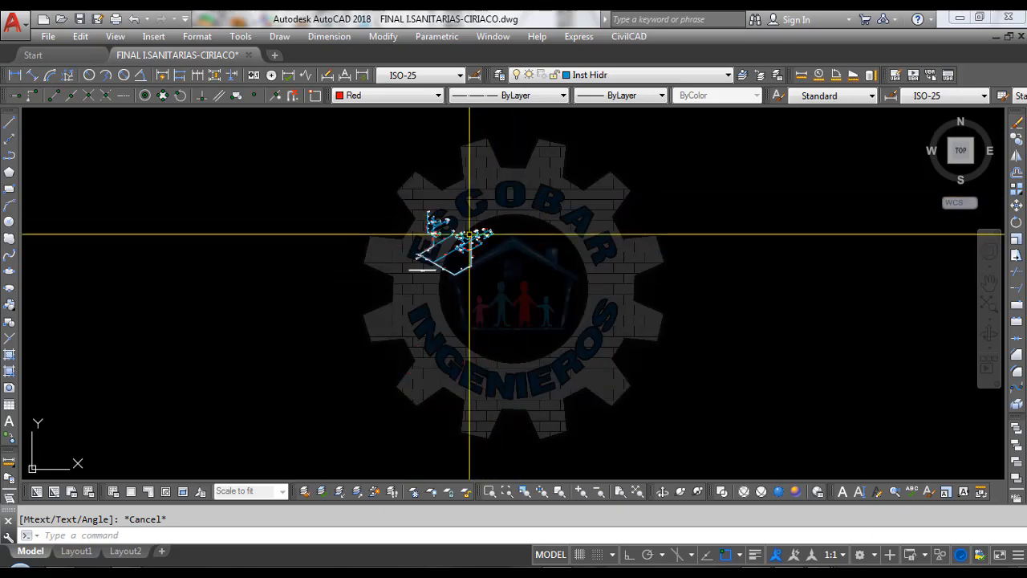
scroll(437, 265, "up", 5)
scroll(436, 265, "up", 5)
scroll(526, 144, "down", 5)
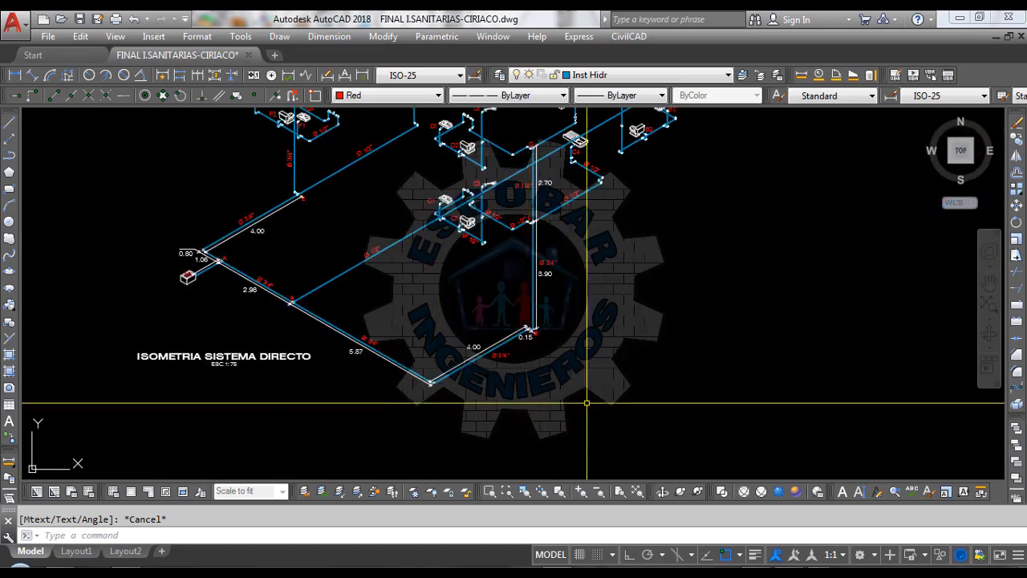
scroll(217, 269, "up", 5)
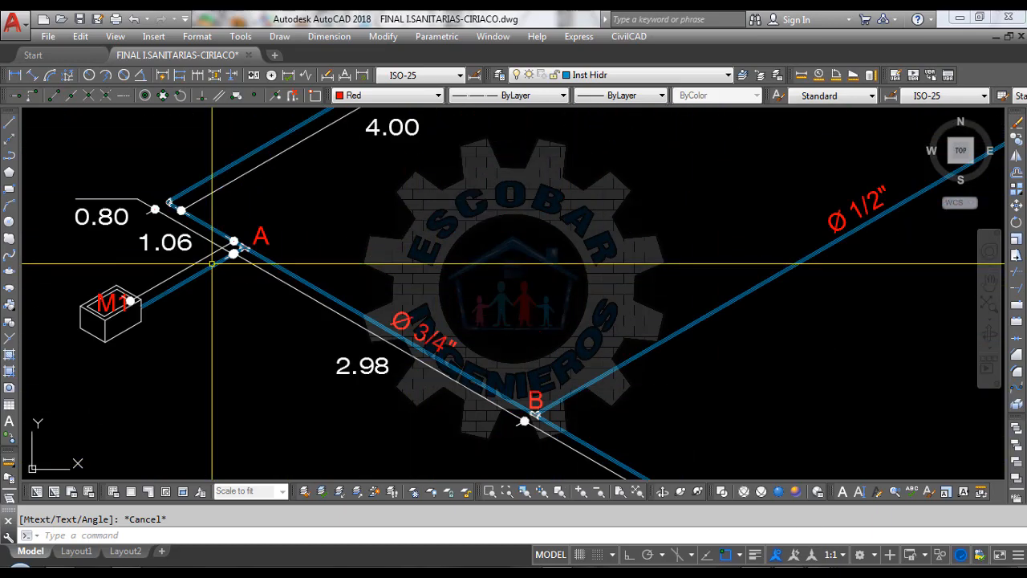
scroll(226, 232, "down", 3)
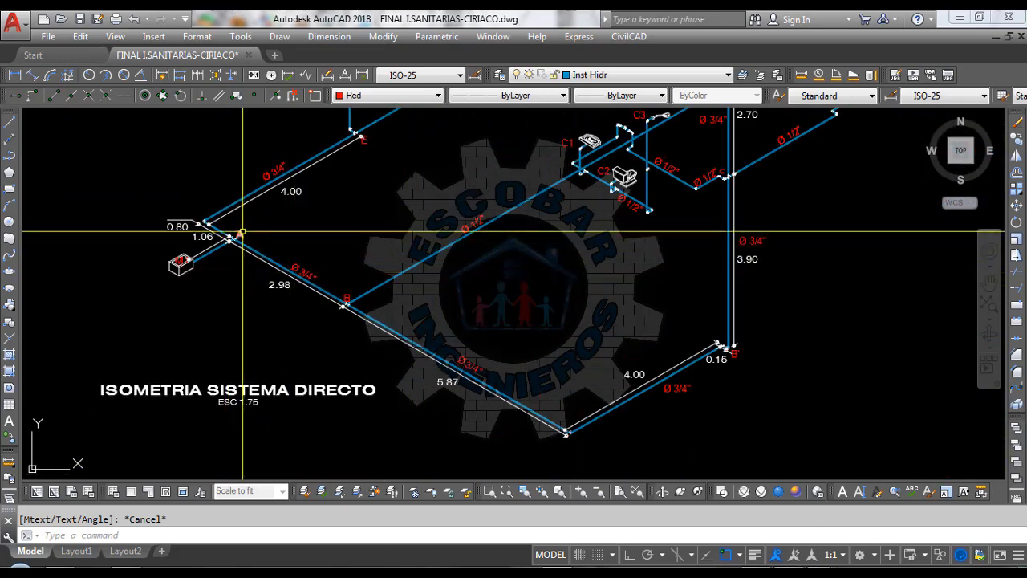
scroll(290, 269, "down", 3)
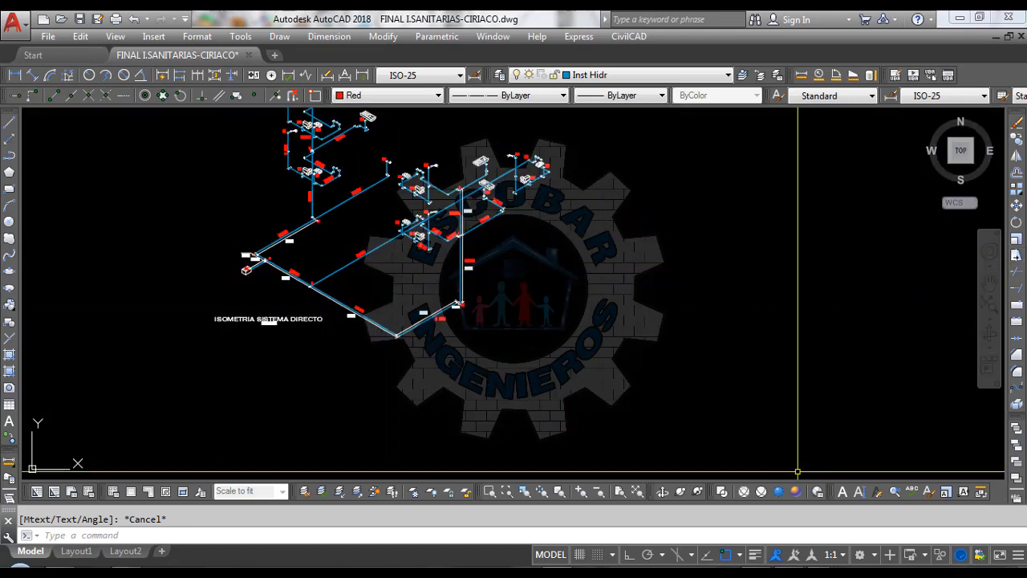
Step: Trace the critical pipe route from point A through the riser to fixture D3 with a temporary red freehand screen annotation
left_click(790, 571)
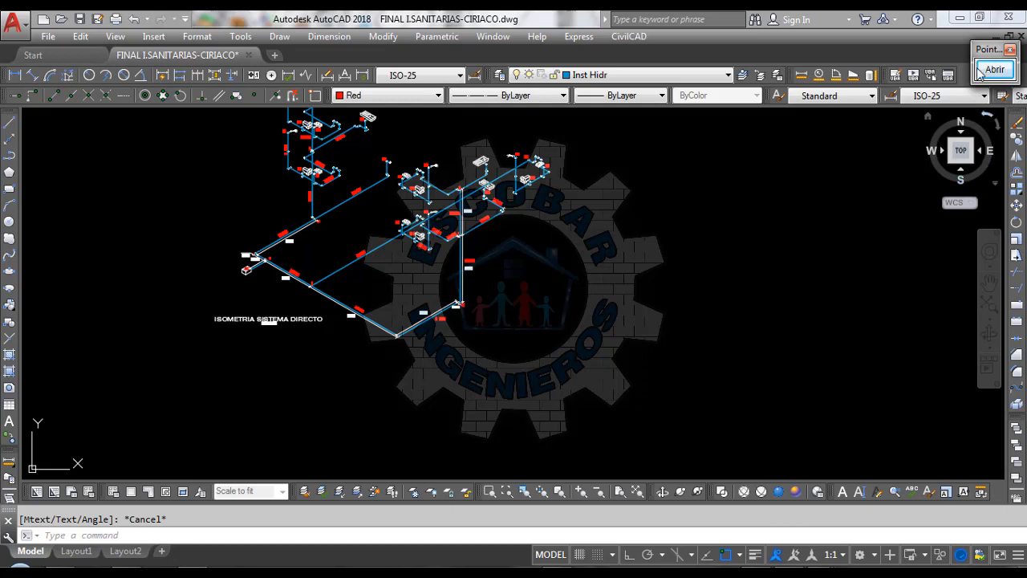
left_click(980, 70)
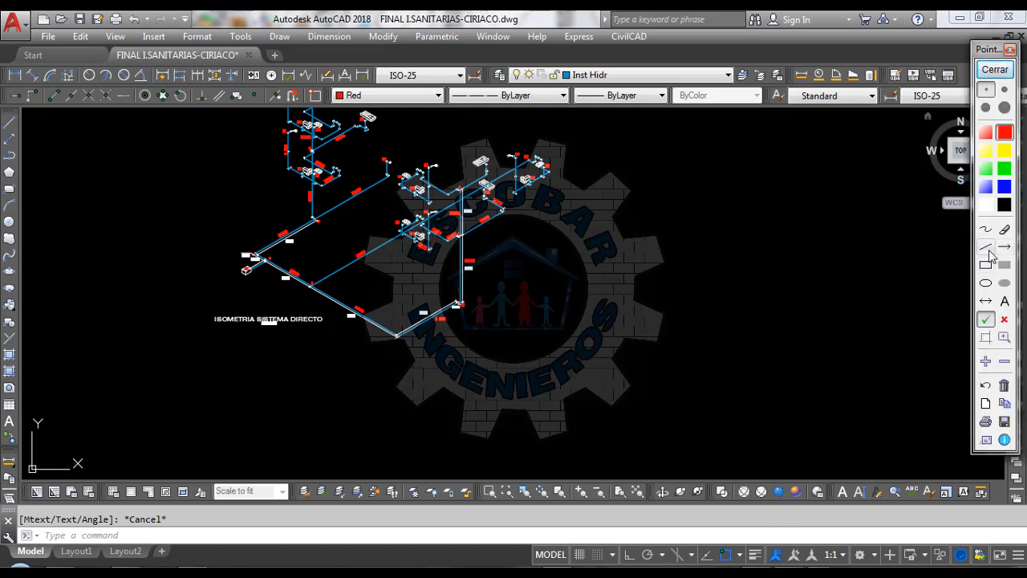
left_click(985, 228)
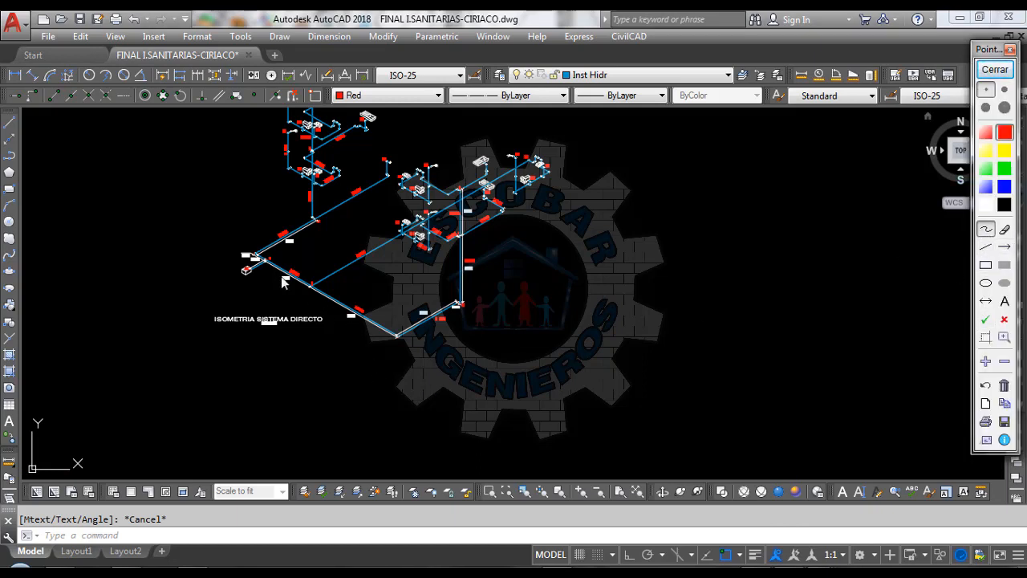
mouse_move(269, 268)
left_mouse_down()
mouse_move(354, 333)
mouse_move(467, 320)
mouse_move(475, 207)
mouse_move(420, 180)
mouse_move(402, 184)
mouse_move(430, 207)
mouse_move(430, 171)
left_mouse_up()
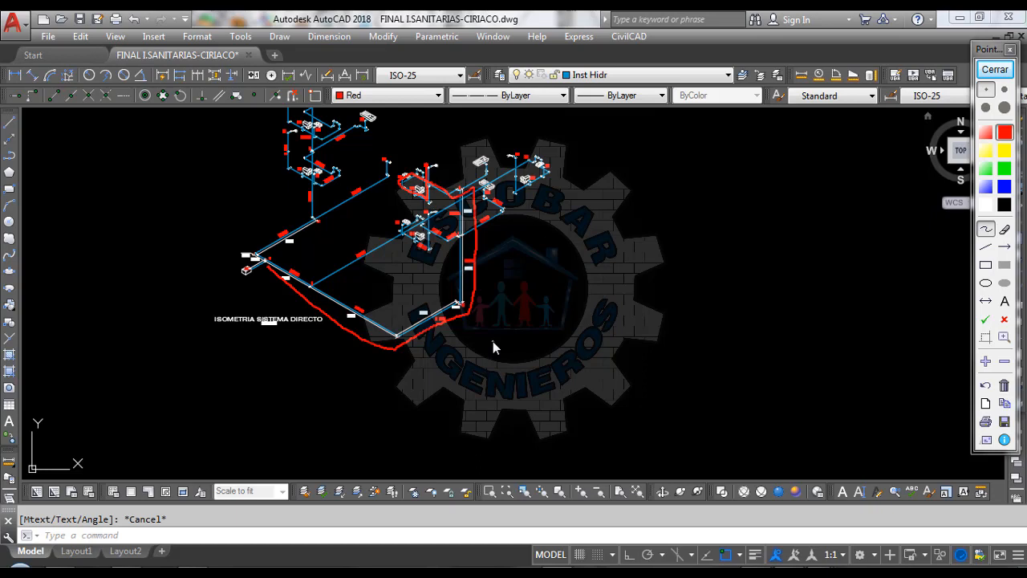
left_click(995, 69)
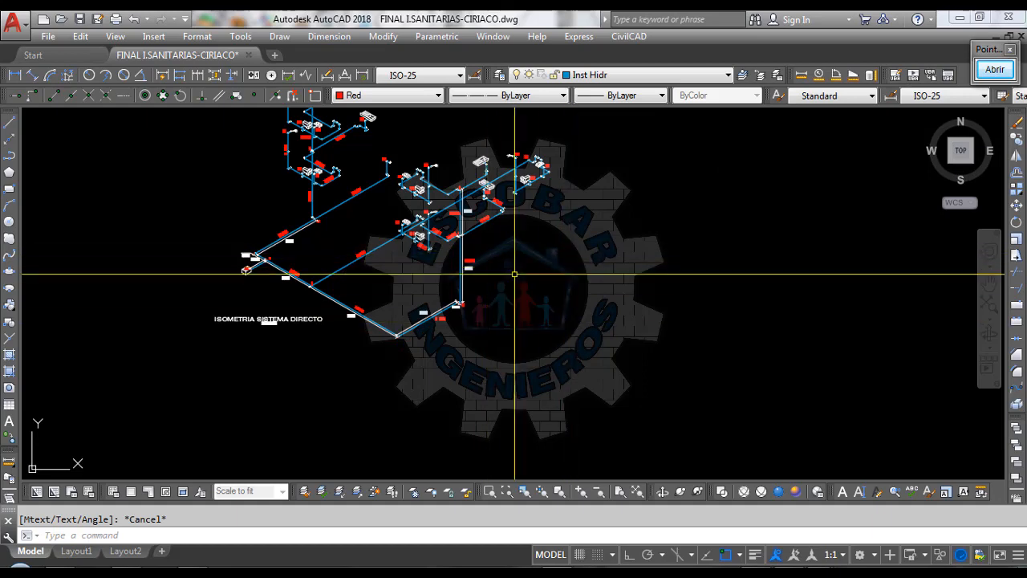
Step: Examine the critical route from meter M1 through A, B and B' up the riser to D for its 90° elbows
scroll(481, 289, "up", 4)
scroll(404, 319, "down", 2)
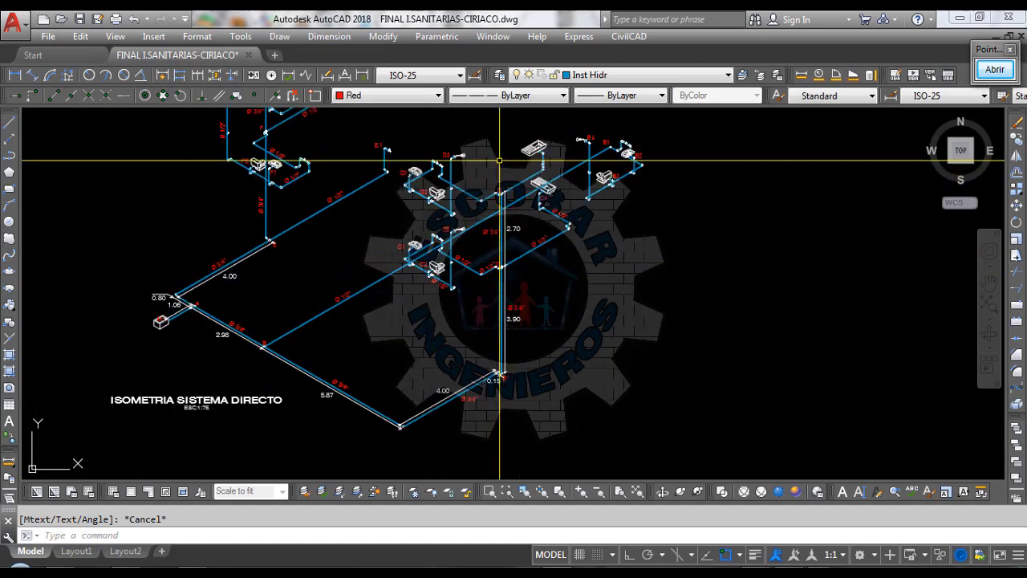
scroll(282, 316, "up", 5)
scroll(276, 268, "down", 4)
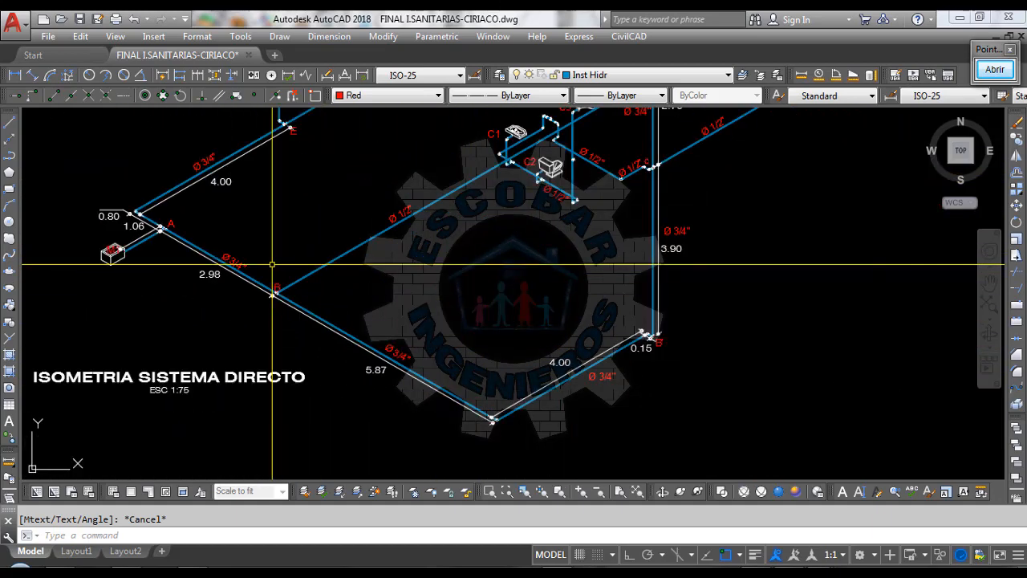
scroll(500, 435, "up", 5)
scroll(482, 374, "up", 3)
scroll(481, 369, "down", 5)
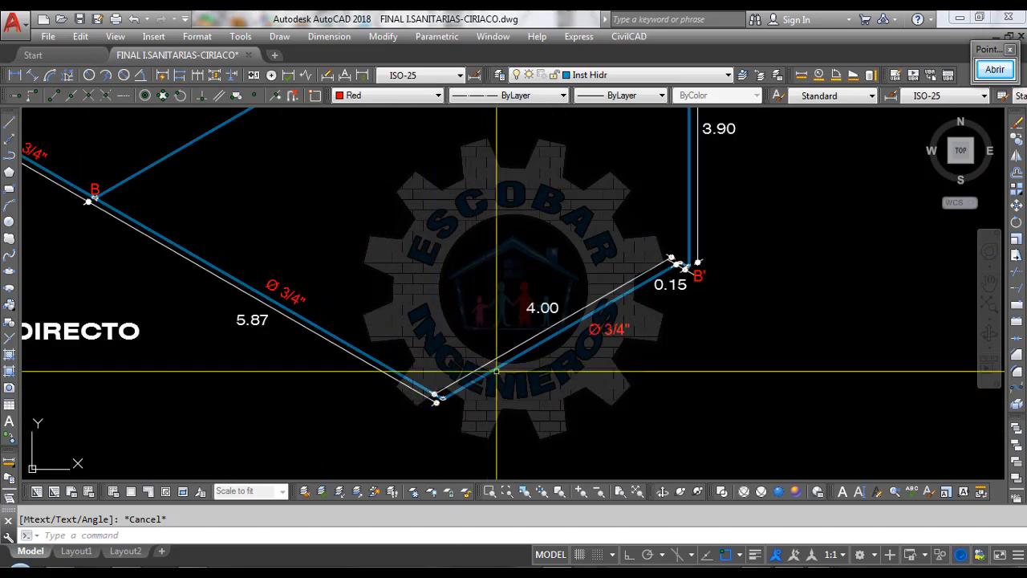
scroll(698, 251, "up", 6)
scroll(639, 289, "up", 2)
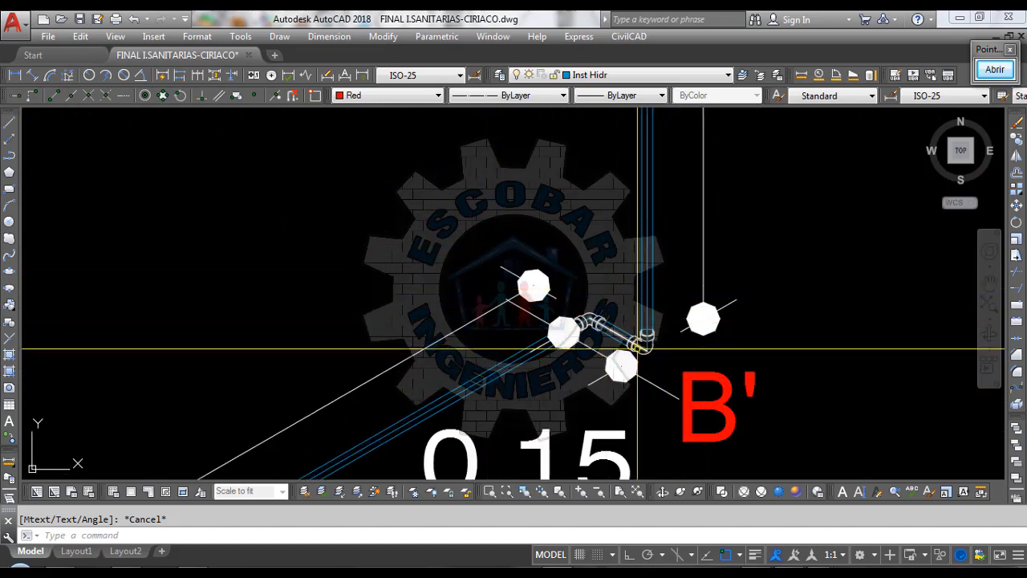
scroll(642, 369, "down", 6)
scroll(642, 369, "down", 4)
scroll(653, 298, "up", 6)
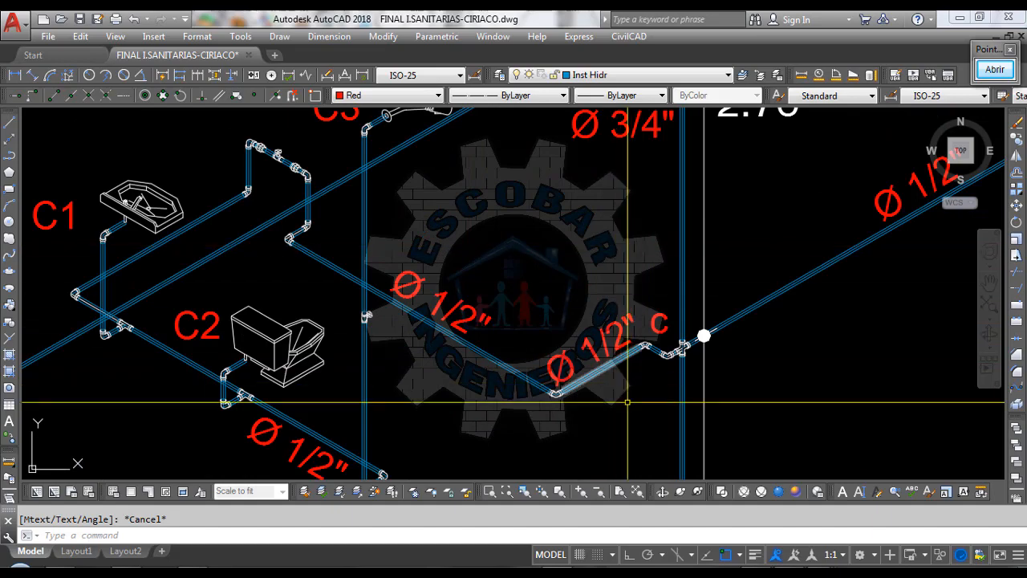
scroll(658, 297, "down", 3)
scroll(655, 201, "up", 6)
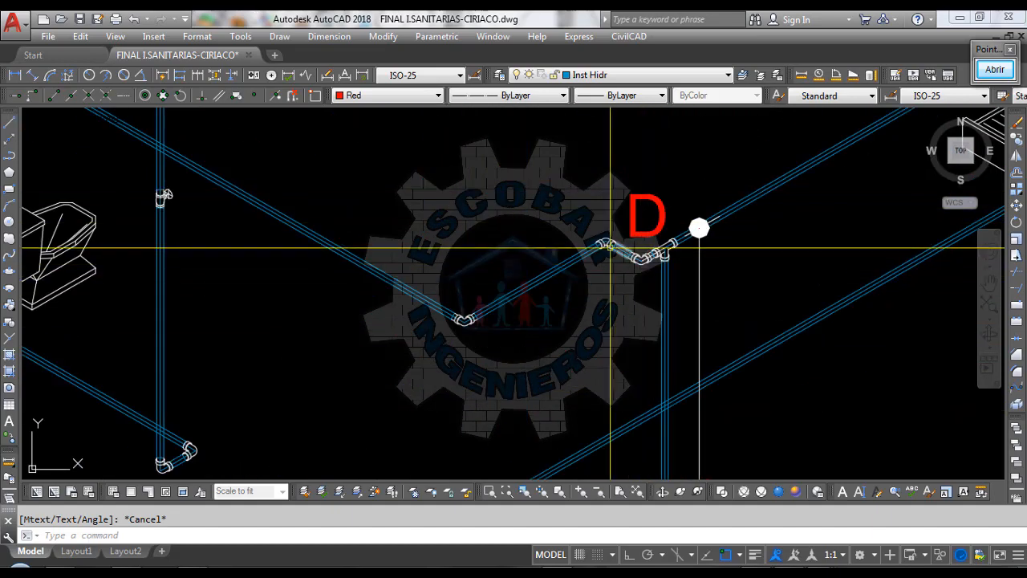
Step: Examine the bathroom branch from D past D1 and D2 to shower D3 for its 90° elbows
scroll(442, 321, "down", 5)
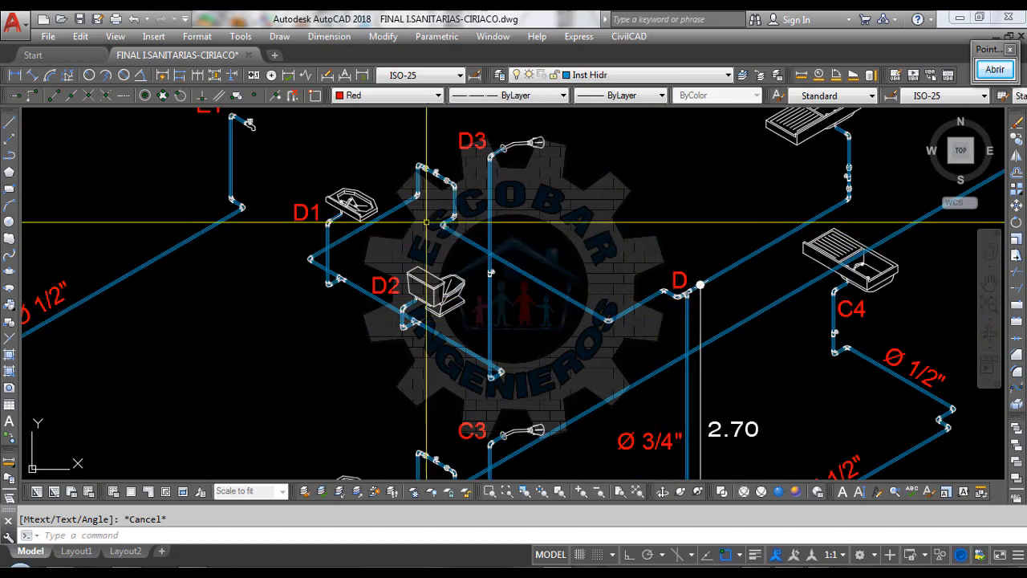
scroll(533, 265, "up", 7)
scroll(533, 265, "down", 4)
scroll(561, 314, "up", 3)
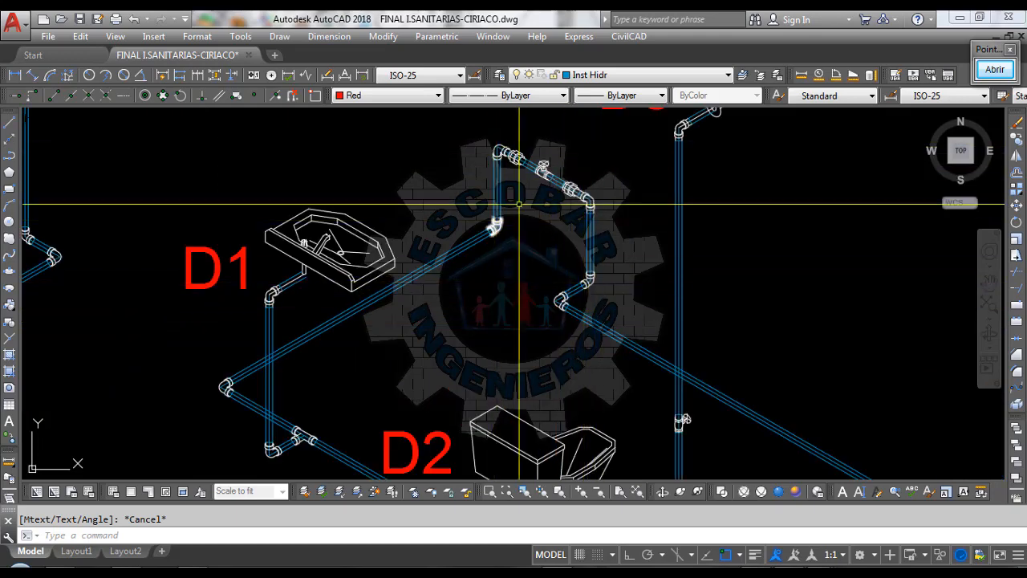
scroll(546, 177, "down", 3)
scroll(362, 294, "up", 3)
scroll(442, 282, "down", 3)
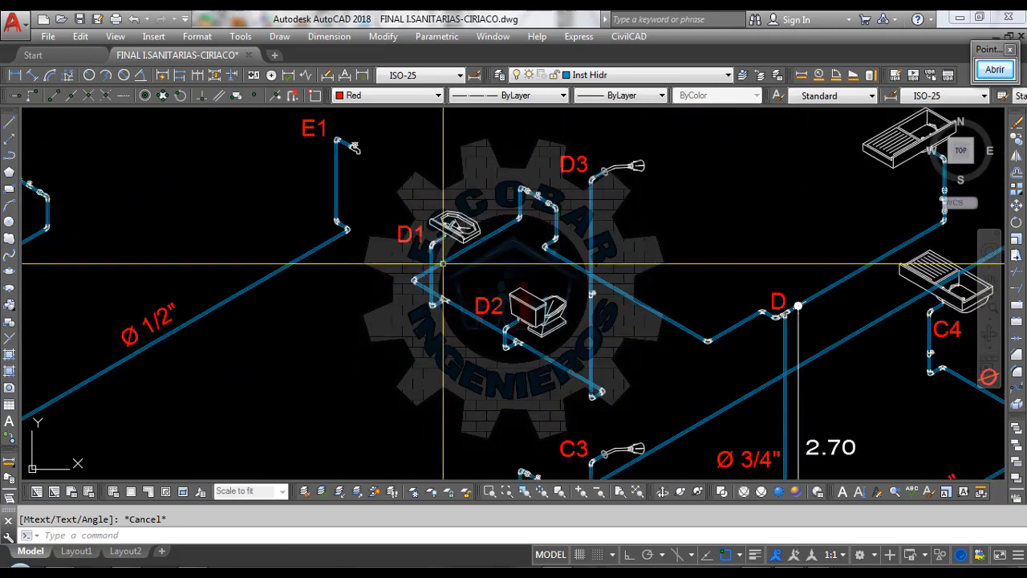
scroll(618, 350, "up", 3)
scroll(618, 350, "down", 3)
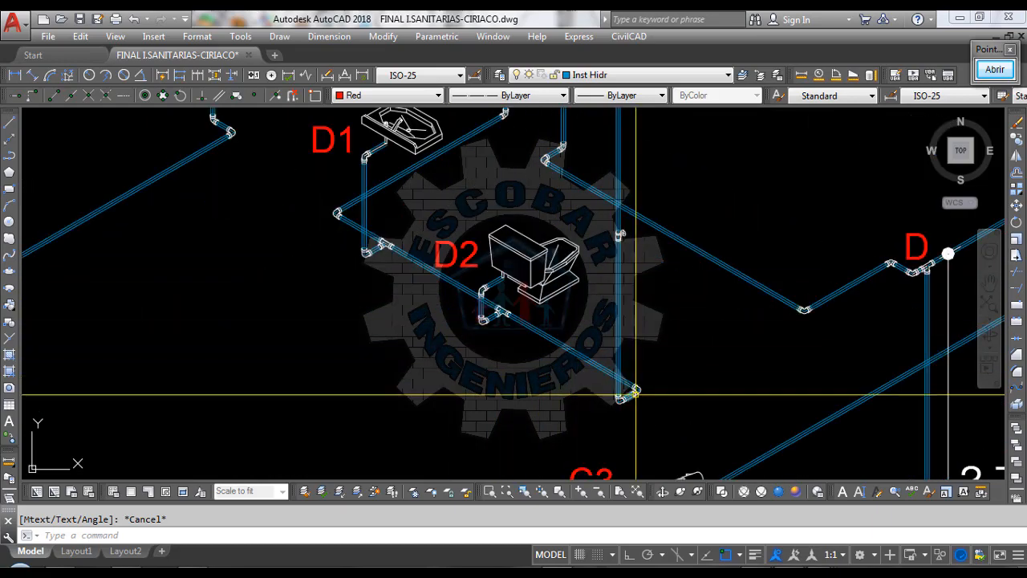
scroll(624, 397, "up", 3)
scroll(624, 401, "down", 3)
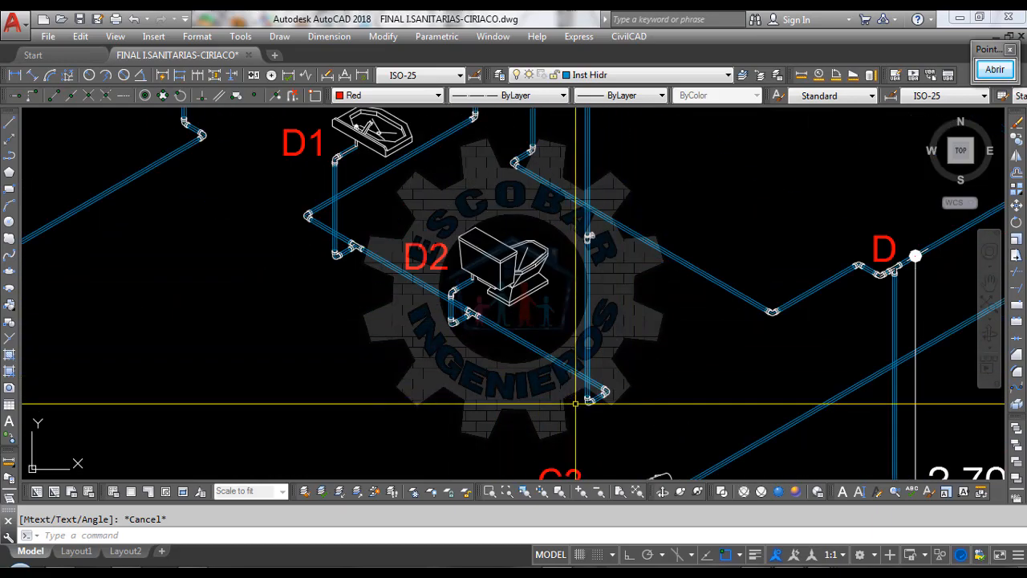
scroll(575, 305, "down", 3)
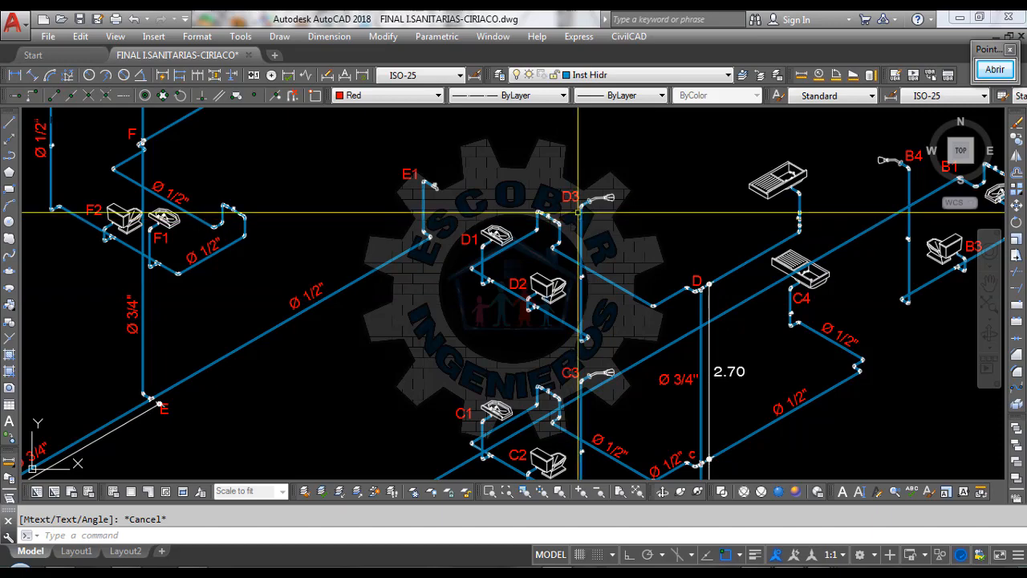
scroll(580, 205, "up", 5)
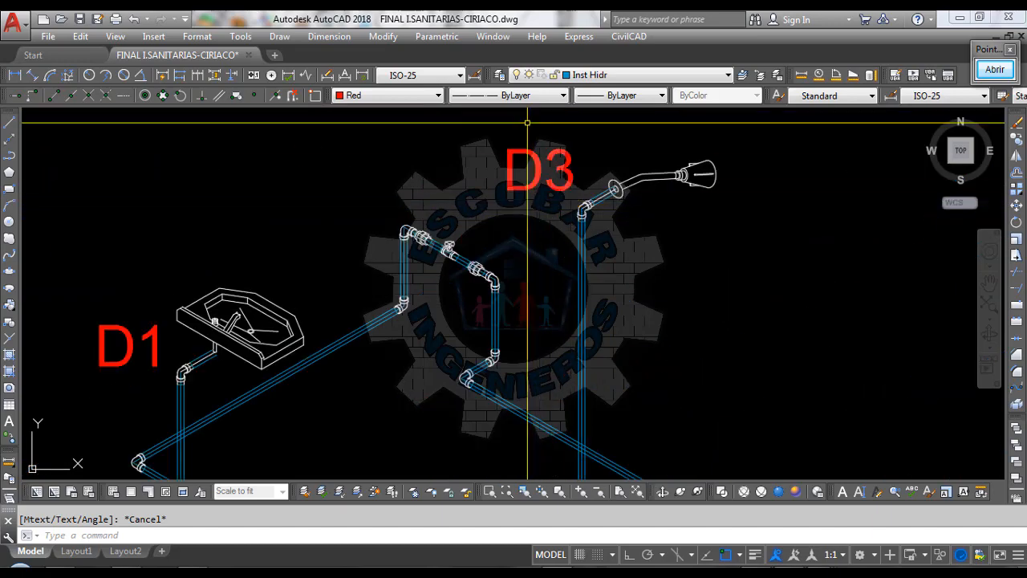
scroll(559, 187, "down", 3)
scroll(554, 173, "up", 4)
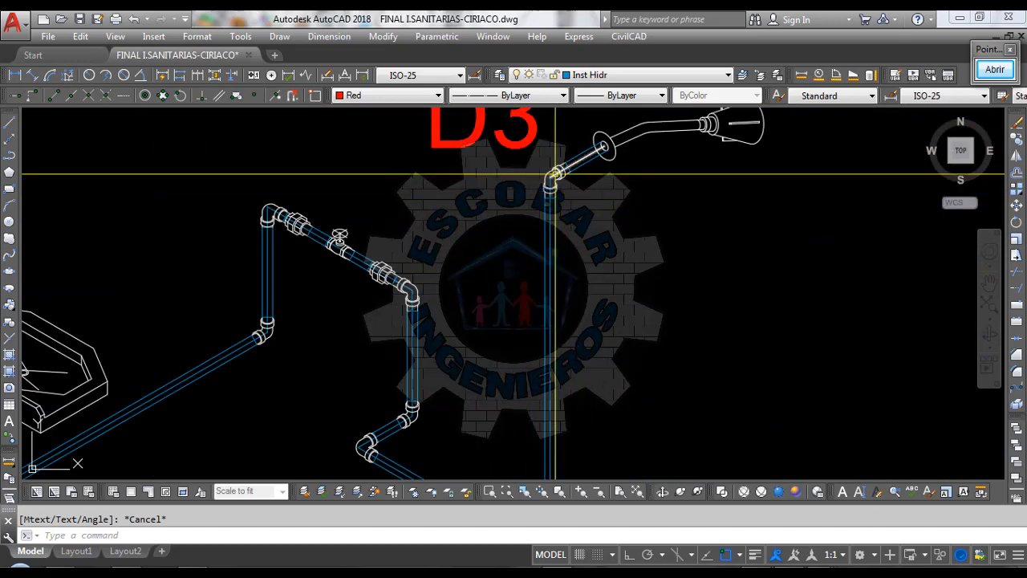
scroll(553, 173, "down", 5)
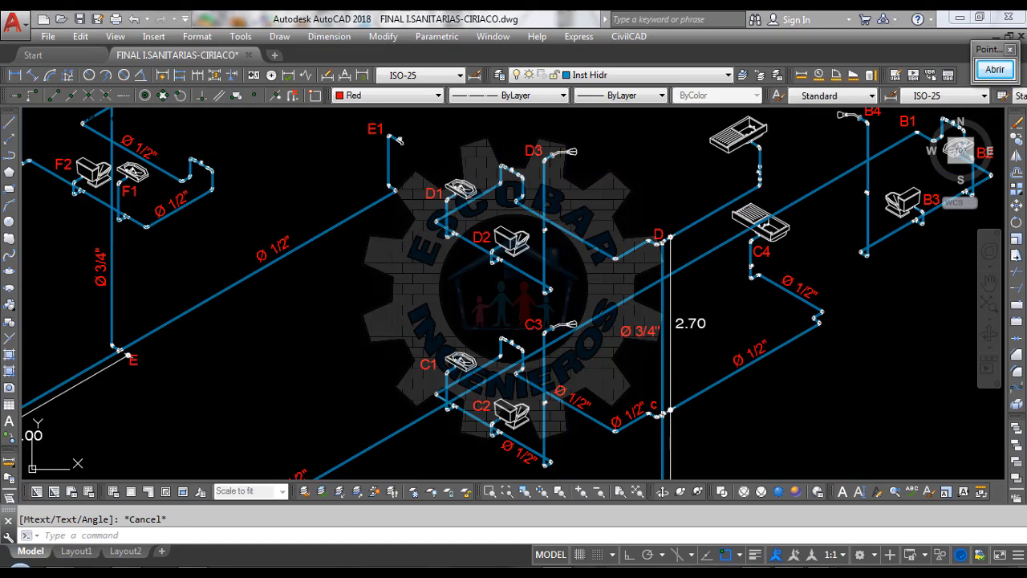
Step: In the sanitary installation design program, set the 90° elbows' diameter to 1/2", enter their piece count and add them to the equivalent length
mouse_move(698, 572)
left_click(923, 485)
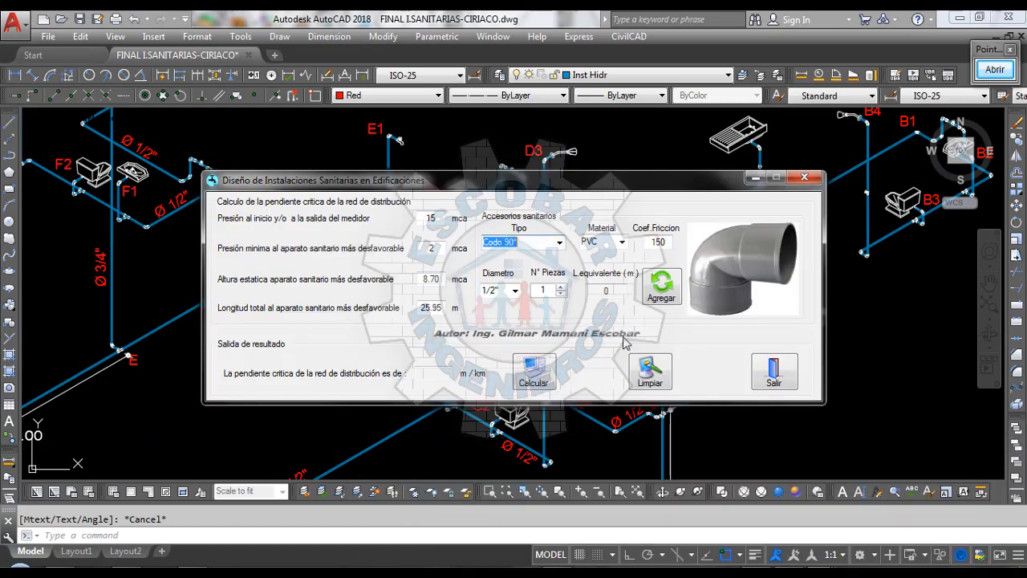
left_click(504, 290)
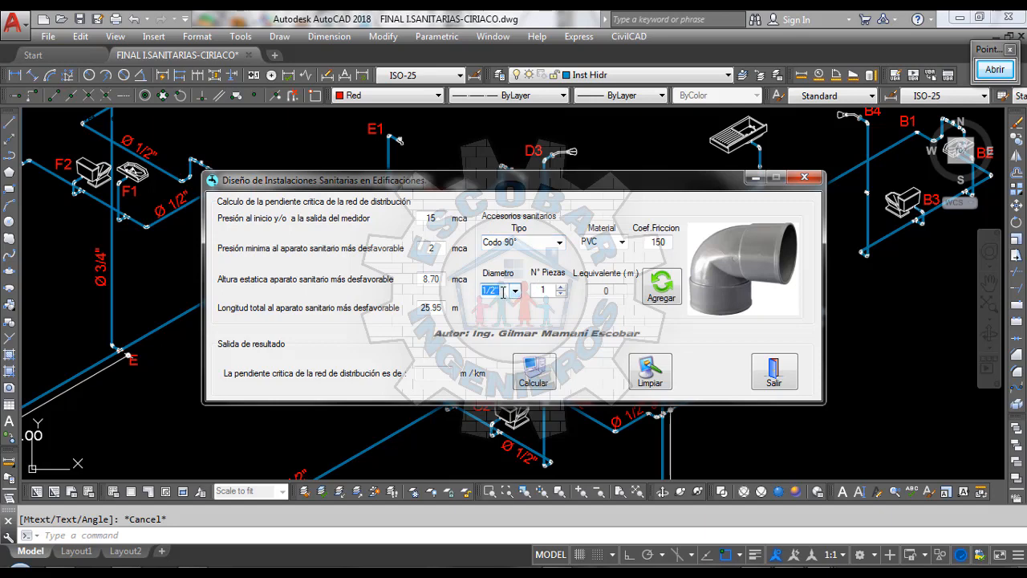
left_click(505, 293)
left_click(562, 286)
left_click(562, 287)
left_click(562, 287)
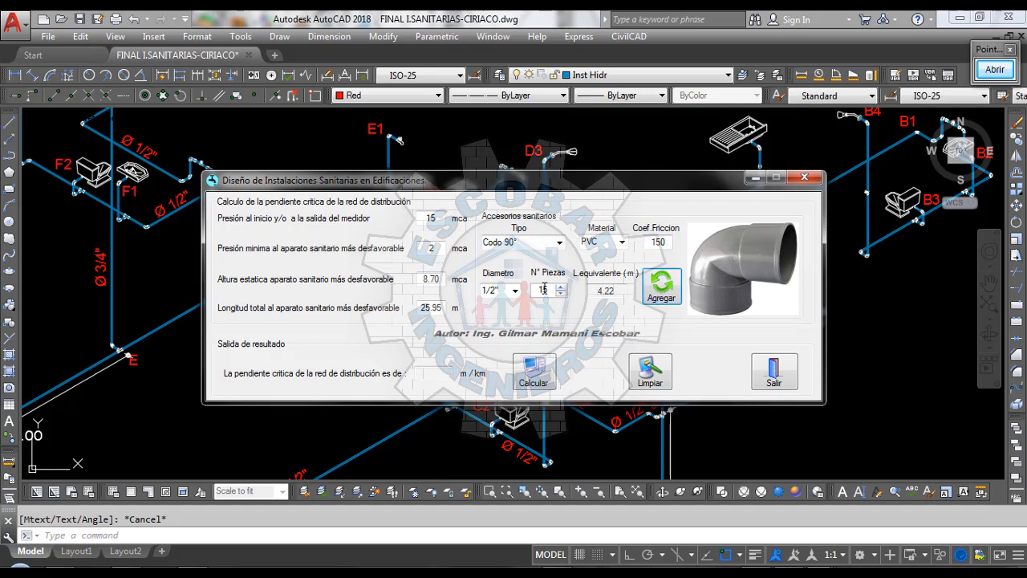
left_click(617, 291)
Step: Select Tee as the fitting type and return to the AutoCAD isometric
left_click(560, 243)
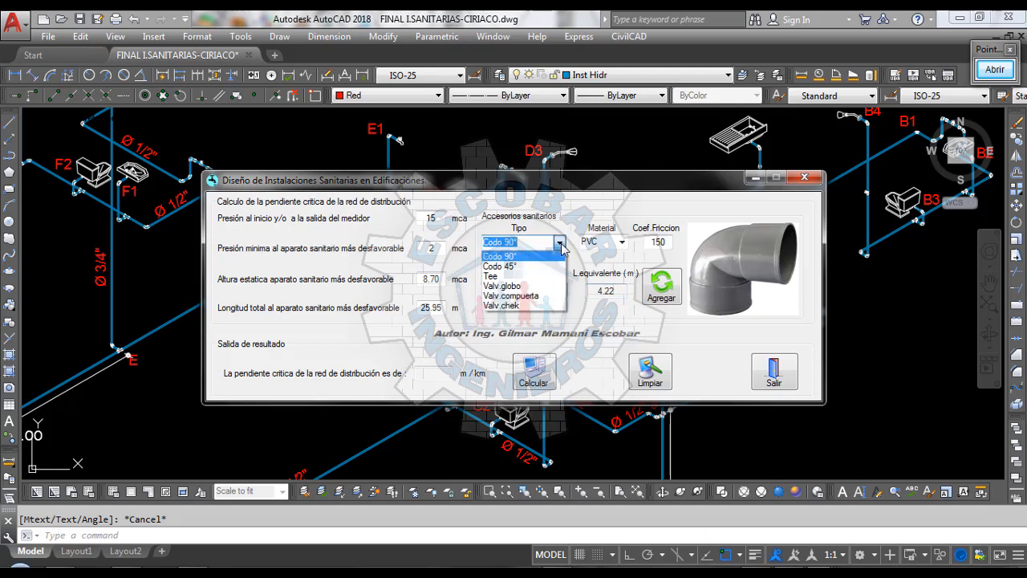
left_click(496, 279)
left_click(611, 164)
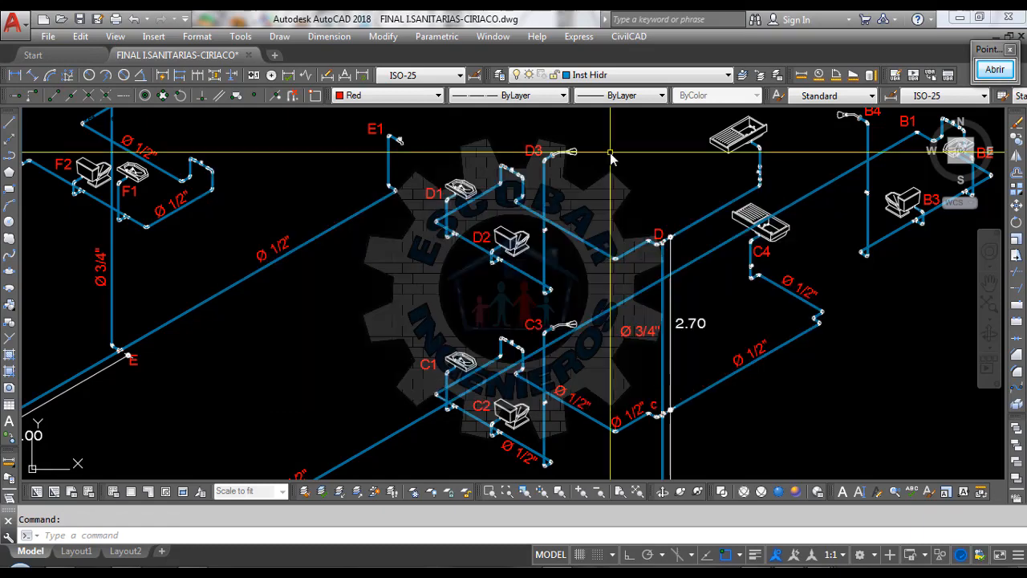
Step: Examine the critical route from meter M1 through A, B and B' to riser junction C for its tees
scroll(564, 159, "down", 5)
scroll(562, 248, "up", 2)
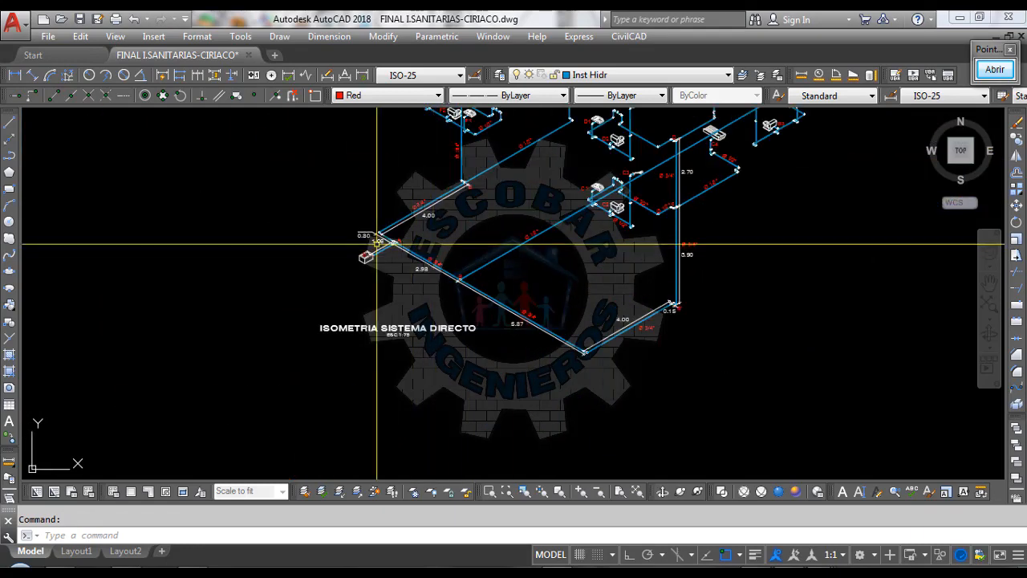
scroll(421, 261, "down", 2)
scroll(426, 281, "up", 3)
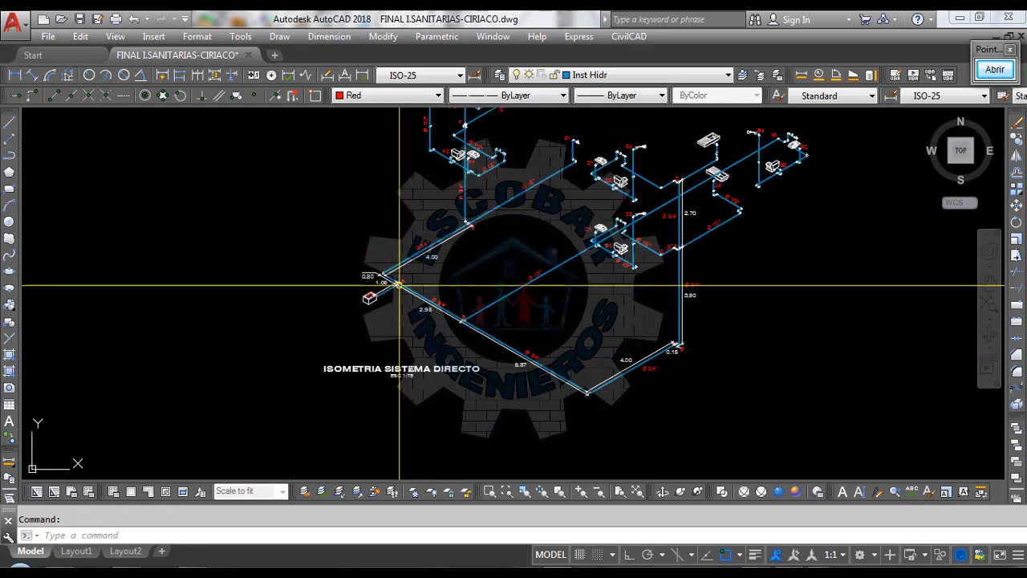
scroll(510, 384, "up", 4)
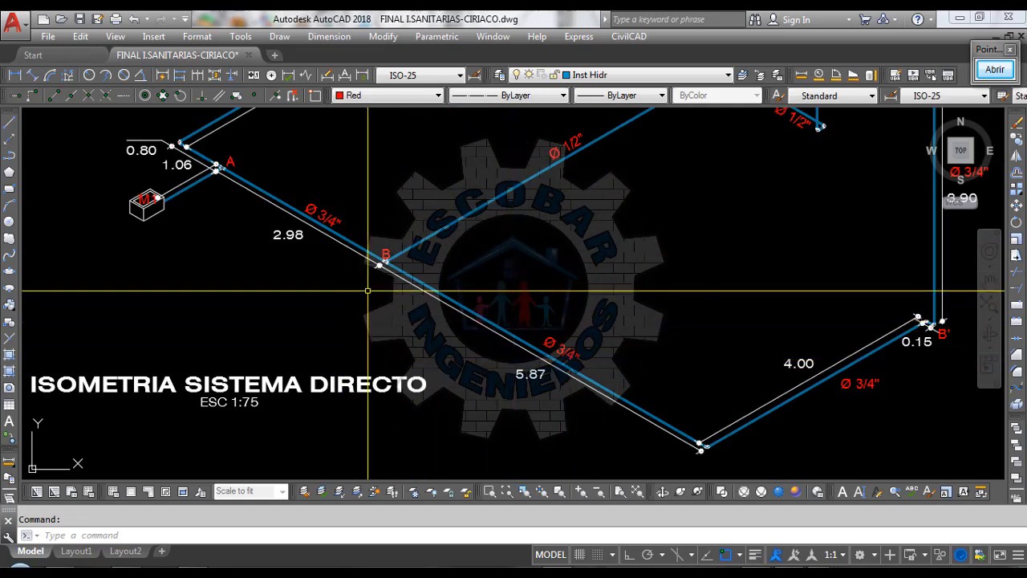
scroll(211, 168, "up", 5)
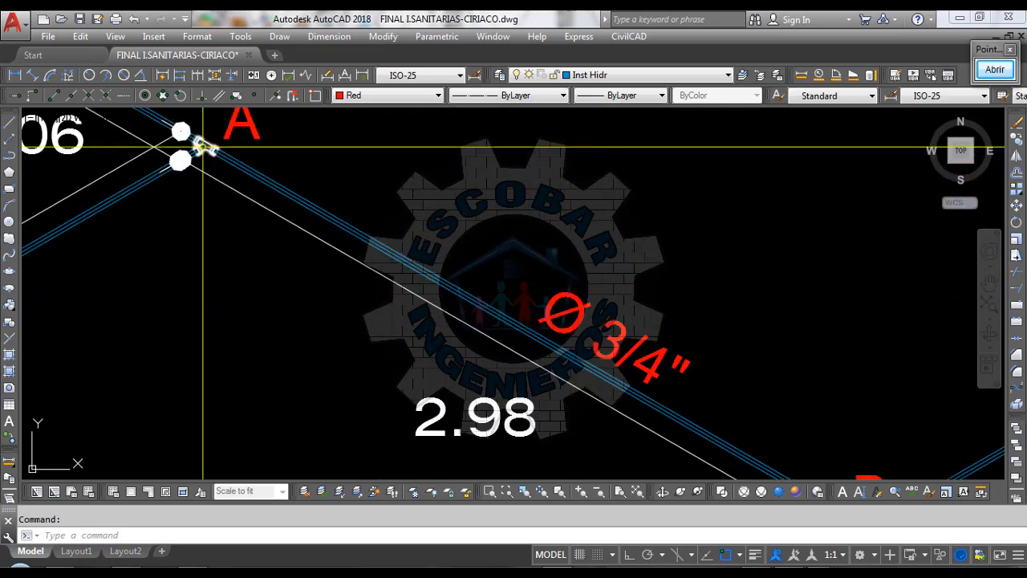
scroll(447, 263, "down", 3)
scroll(447, 262, "up", 1)
scroll(459, 293, "down", 5)
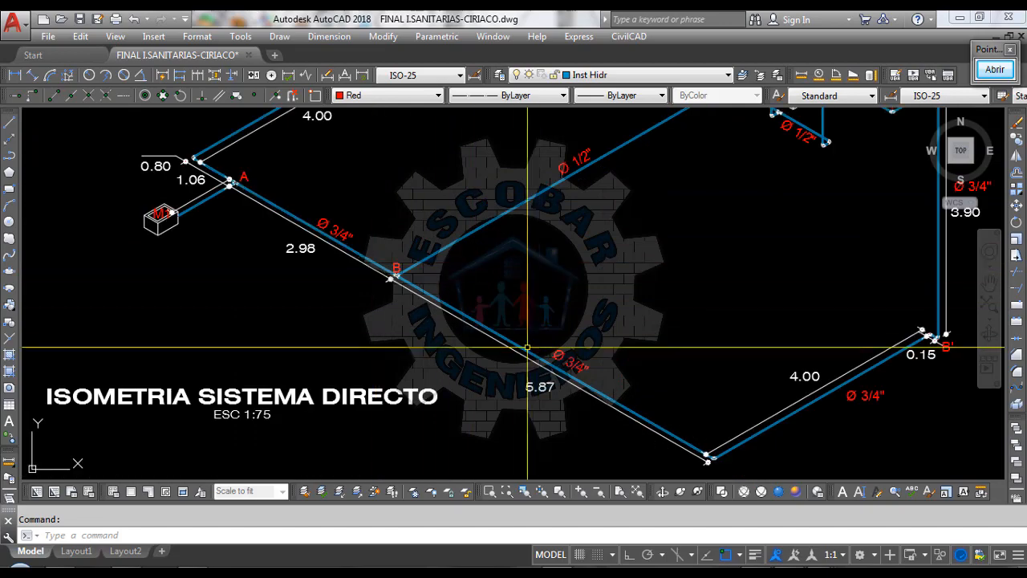
scroll(738, 329, "up", 4)
scroll(706, 339, "down", 4)
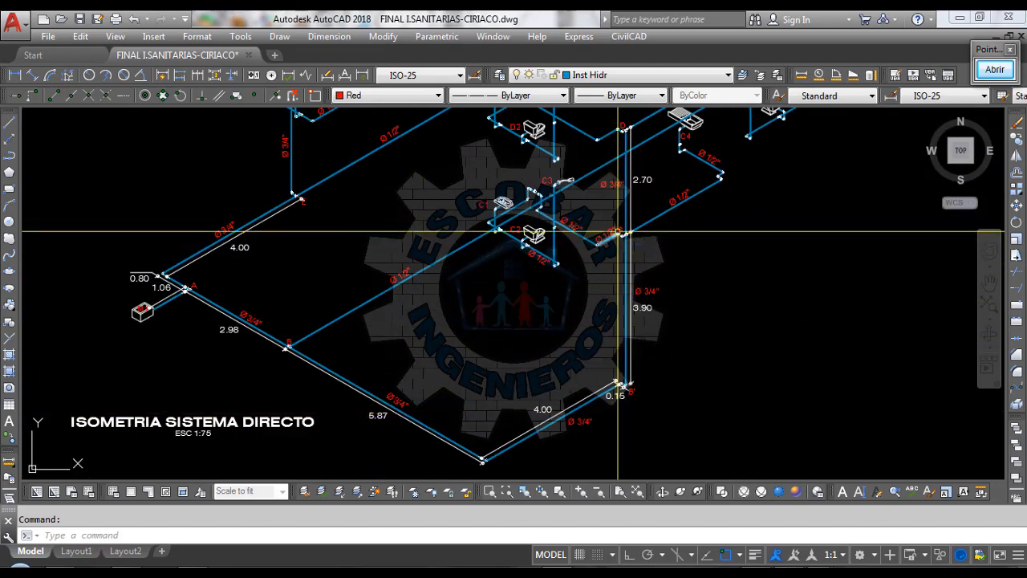
scroll(622, 233, "up", 6)
scroll(663, 431, "down", 5)
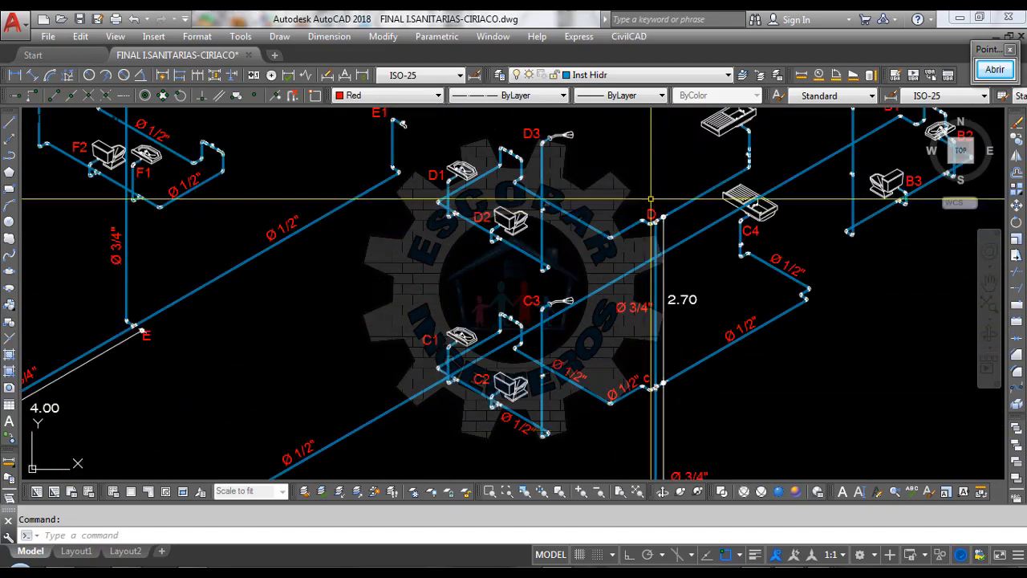
Step: Examine the branch from D past D1 and D2 to shower D3 for its tees and valves
scroll(649, 298, "up", 6)
scroll(666, 289, "up", 3)
scroll(708, 259, "down", 6)
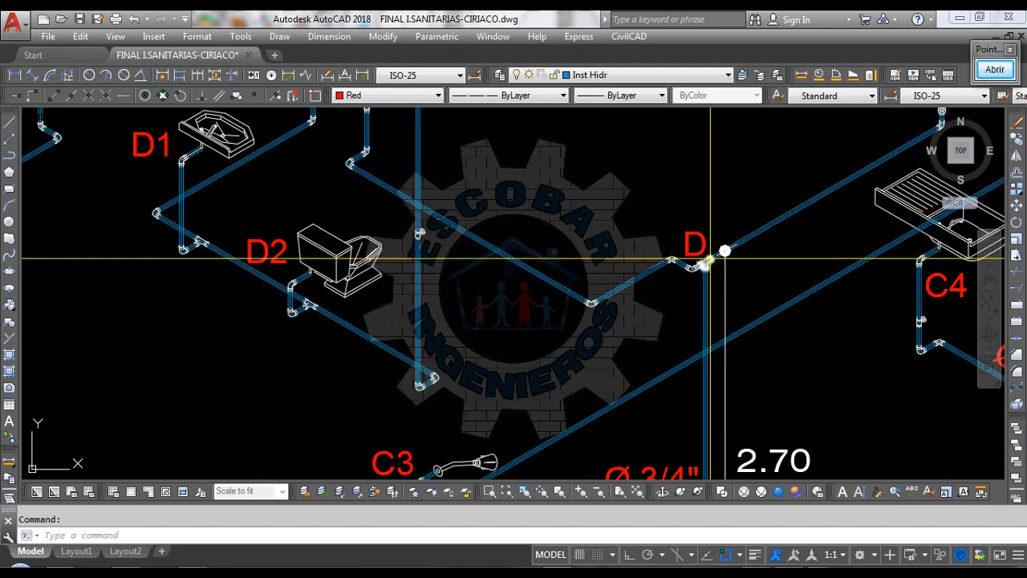
scroll(662, 195, "up", 2)
scroll(487, 152, "up", 2)
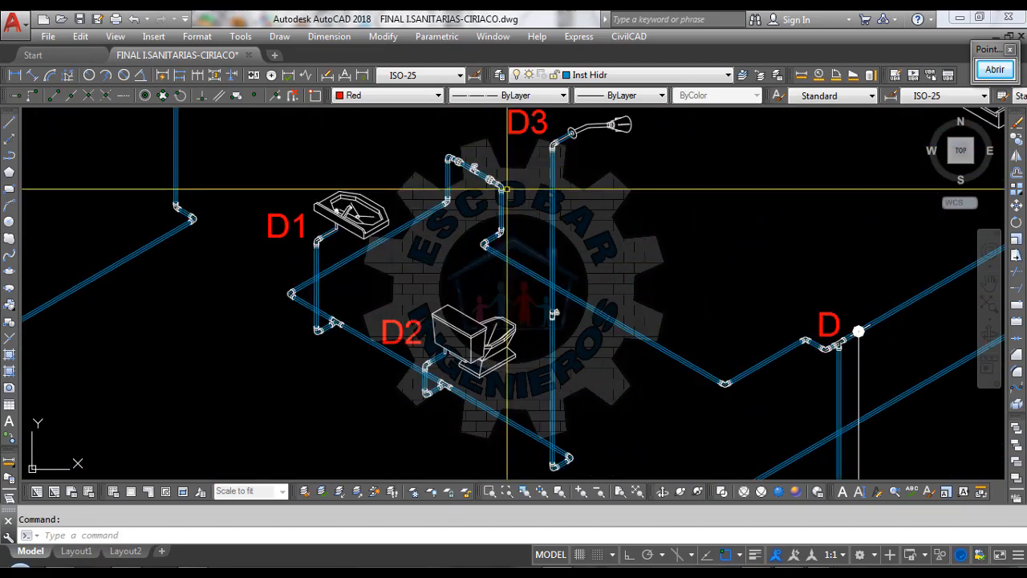
scroll(329, 321, "up", 2)
scroll(337, 313, "down", 2)
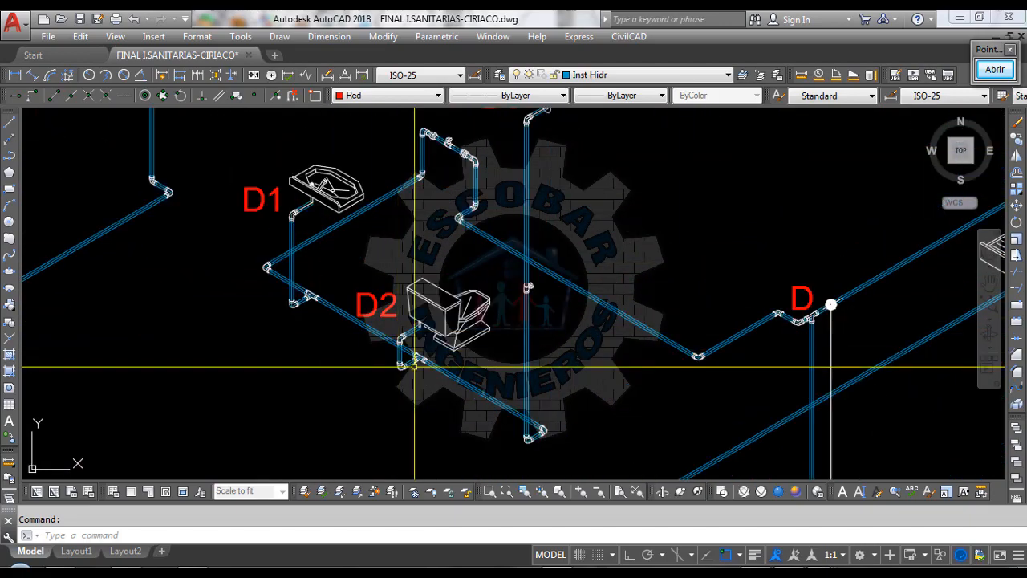
scroll(415, 365, "up", 2)
scroll(414, 365, "down", 3)
scroll(449, 301, "up", 3)
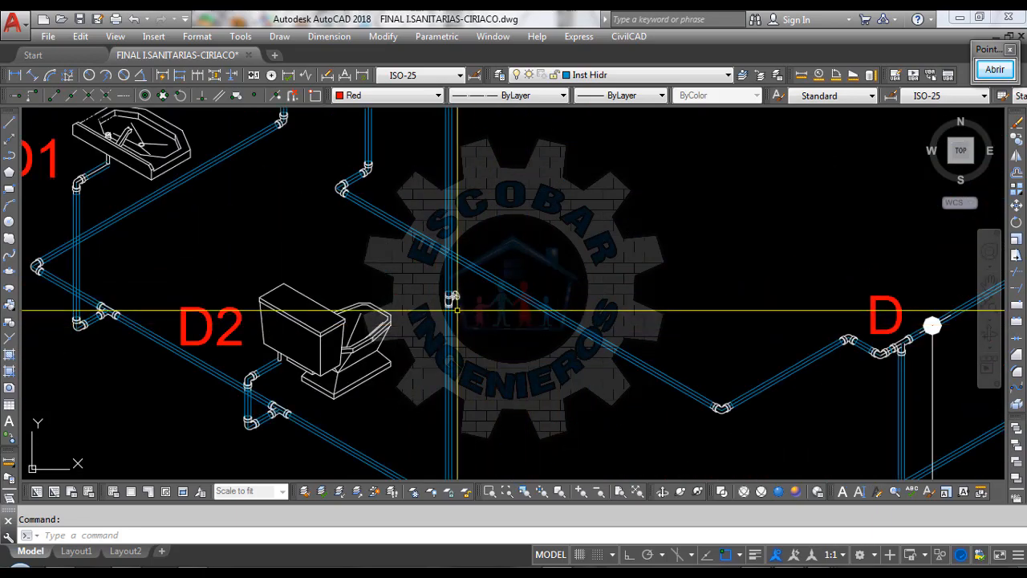
scroll(449, 299, "up", 3)
scroll(470, 257, "down", 3)
scroll(458, 298, "up", 3)
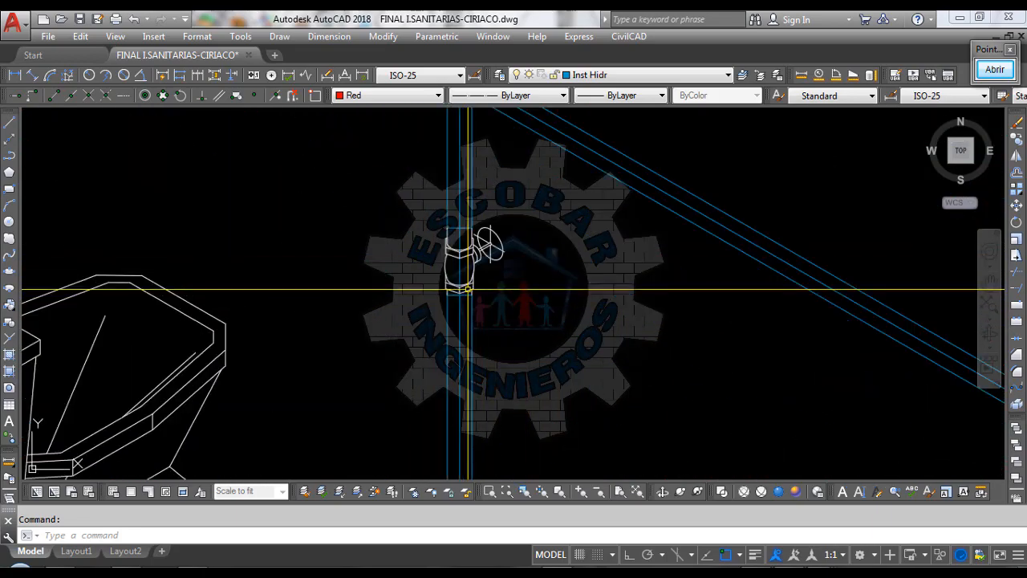
scroll(519, 211, "down", 3)
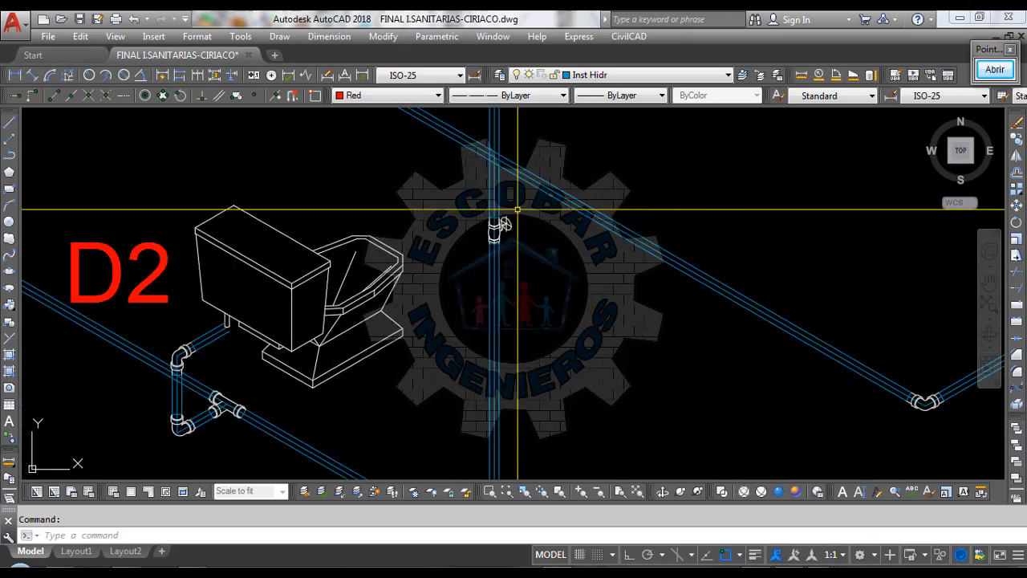
scroll(229, 406, "up", 3)
scroll(378, 259, "down", 3)
scroll(329, 406, "up", 3)
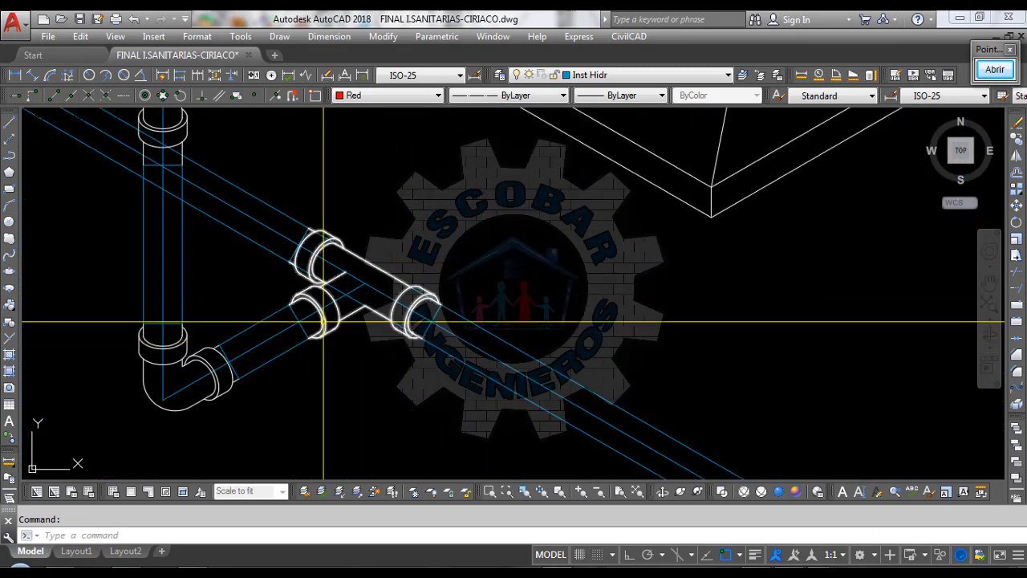
scroll(363, 271, "down", 3)
mouse_move(676, 568)
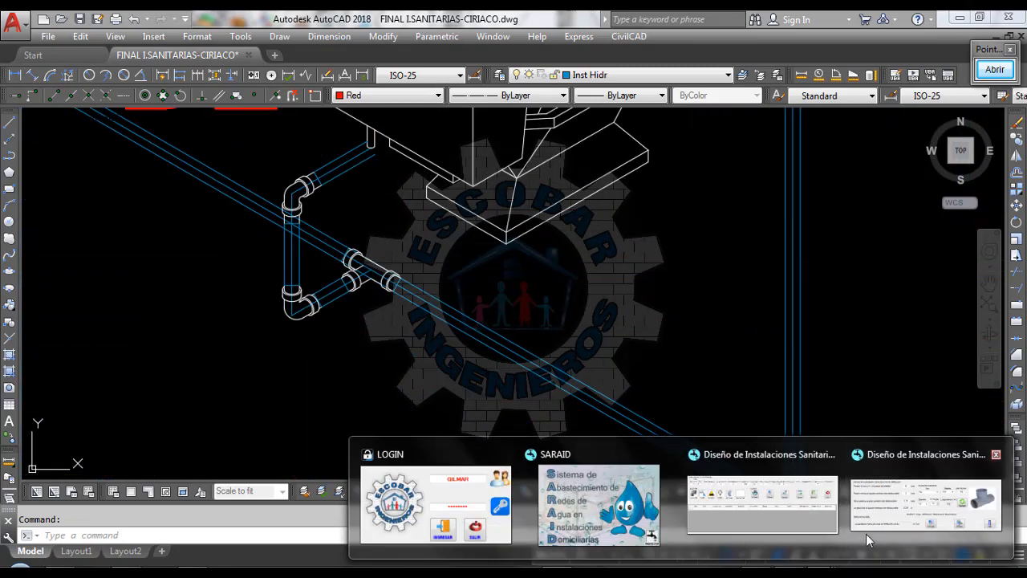
Step: In the sanitary installation design program, add 5 tees of 1/2" to the equivalent length and select Valv.compuerta as the fitting type
left_click(915, 514)
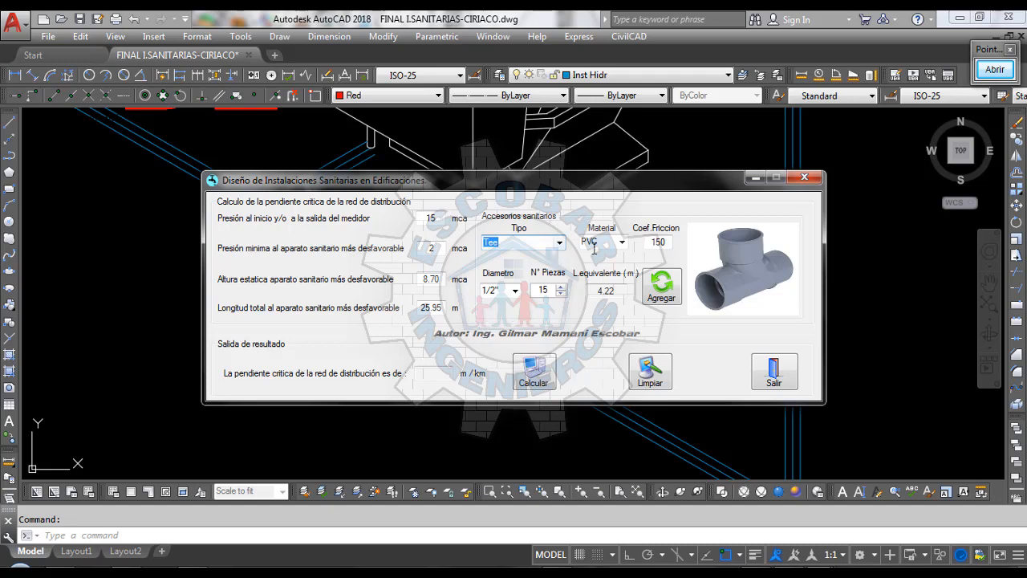
left_click(560, 294)
left_click(560, 294)
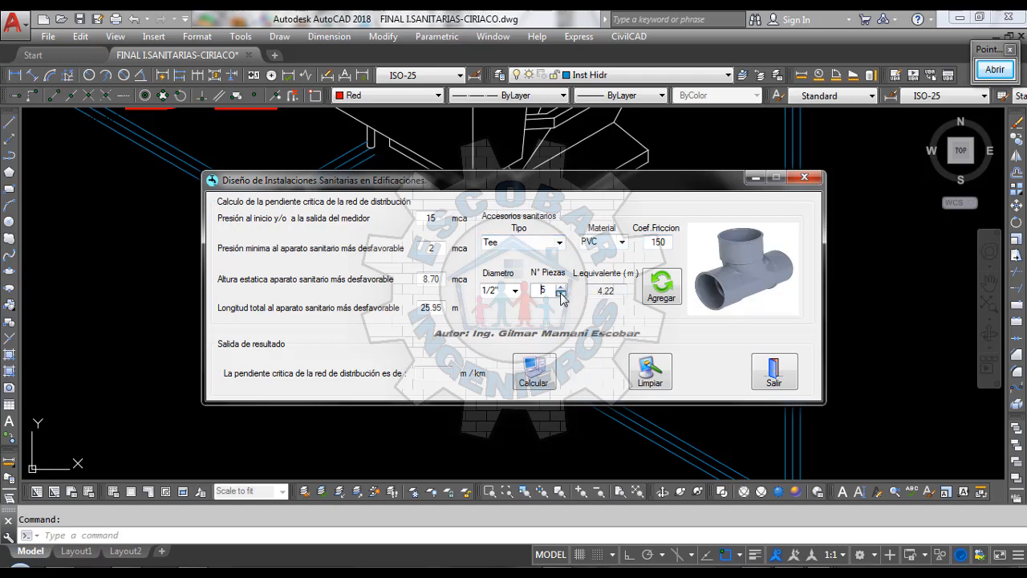
left_click(661, 293)
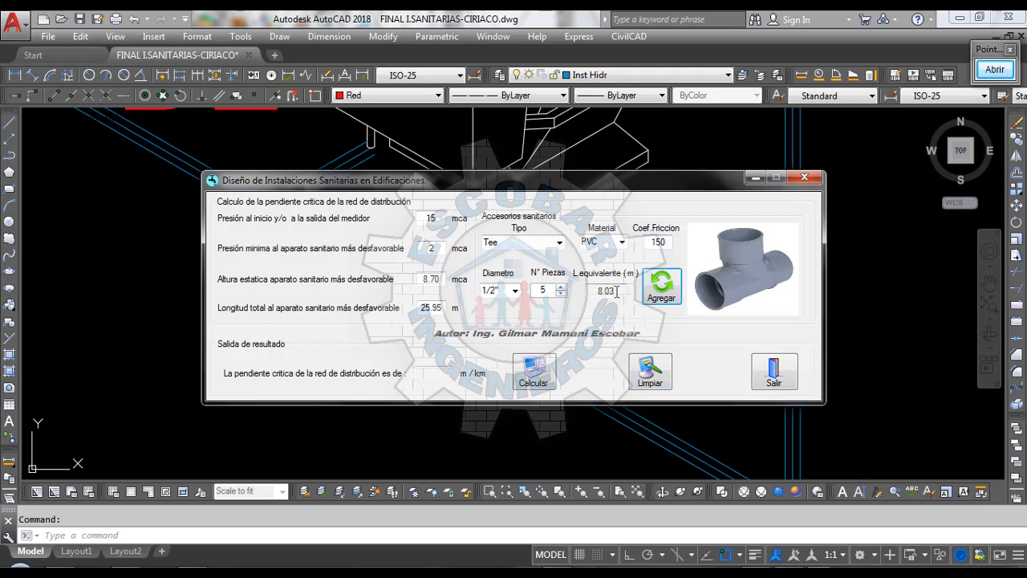
left_click(560, 242)
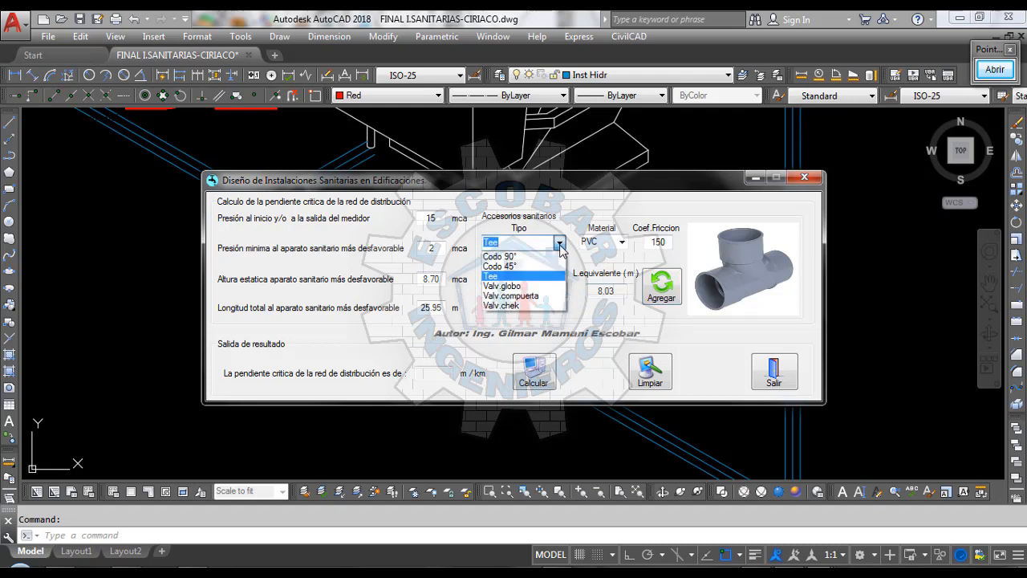
left_click(521, 297)
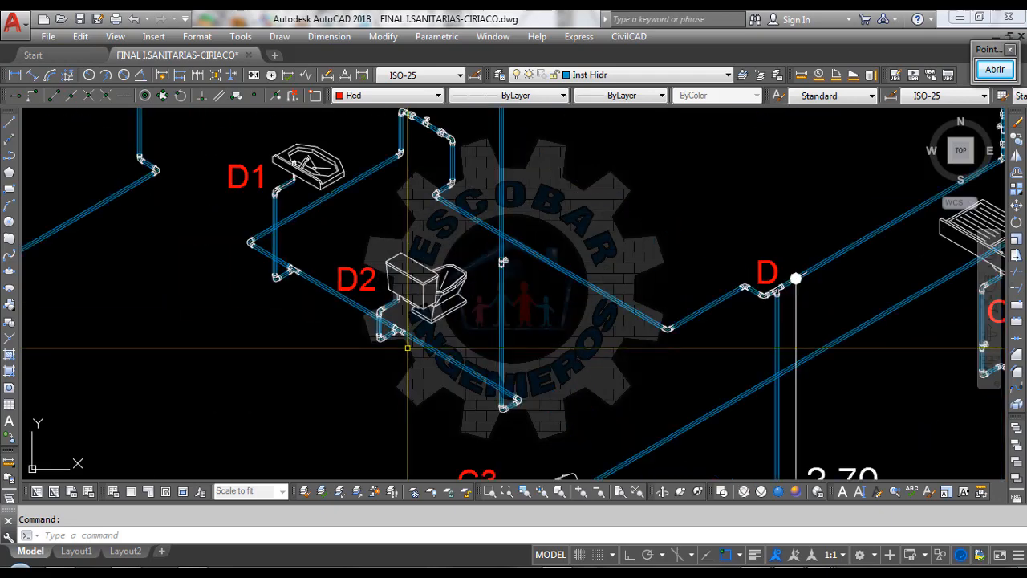
Step: In the AutoCAD isometric, examine the route along the riser through C and D for gate valves
scroll(485, 232, "down", 2)
scroll(485, 217, "up", 5)
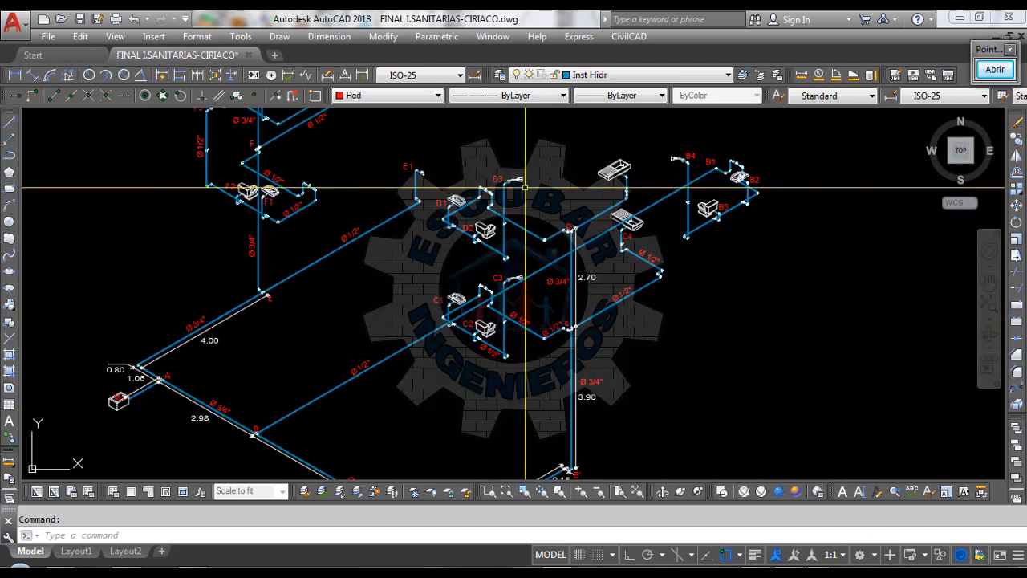
scroll(465, 131, "up", 4)
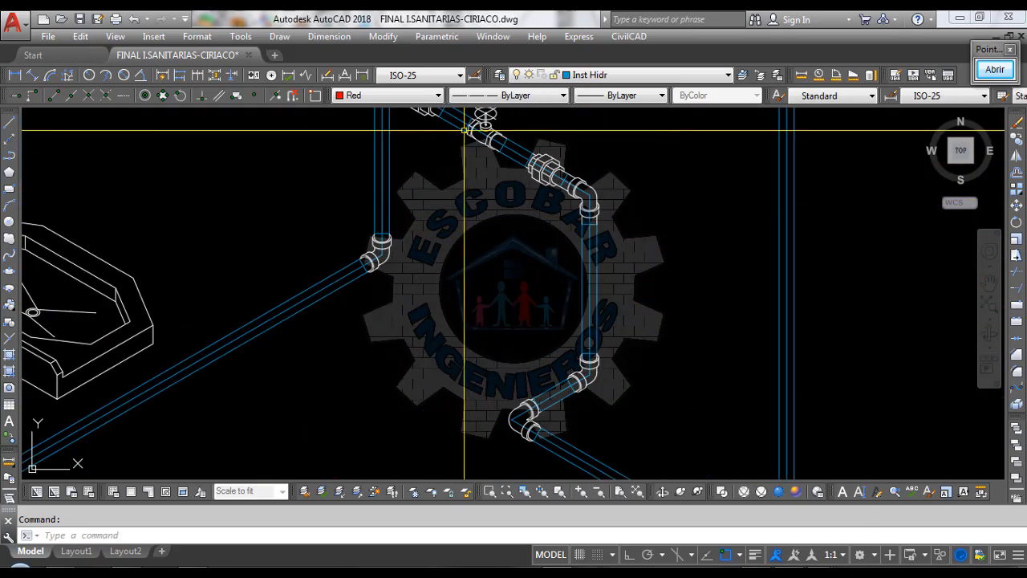
scroll(477, 255, "down", 2)
scroll(480, 262, "down", 5)
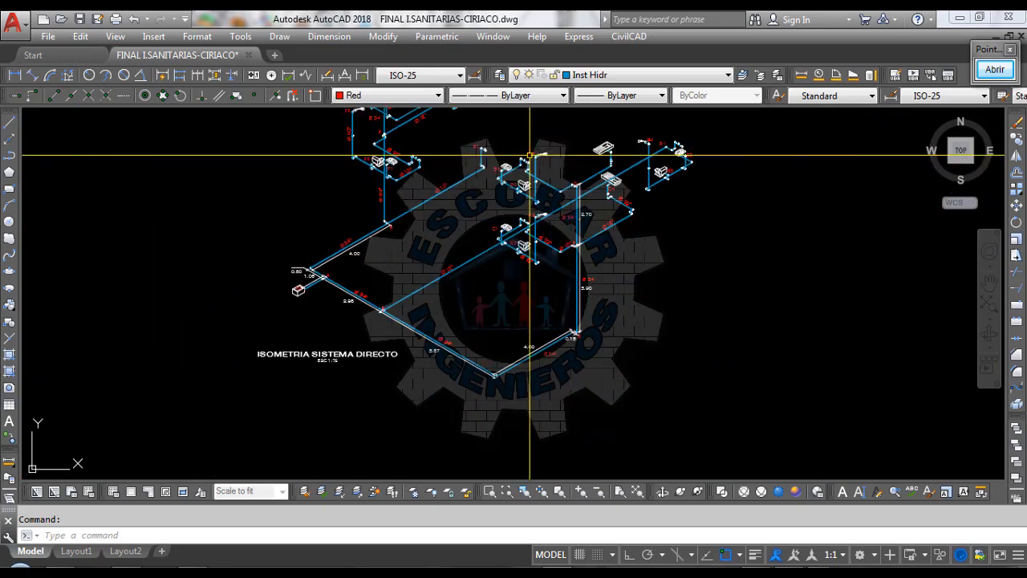
scroll(554, 225, "up", 5)
scroll(562, 371, "down", 7)
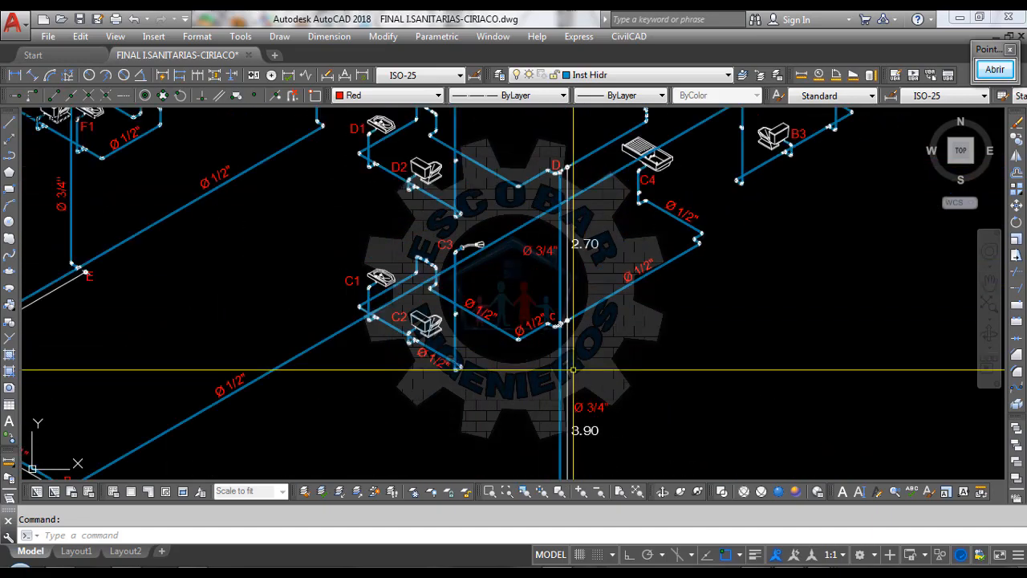
scroll(482, 384, "up", 5)
scroll(468, 388, "down", 4)
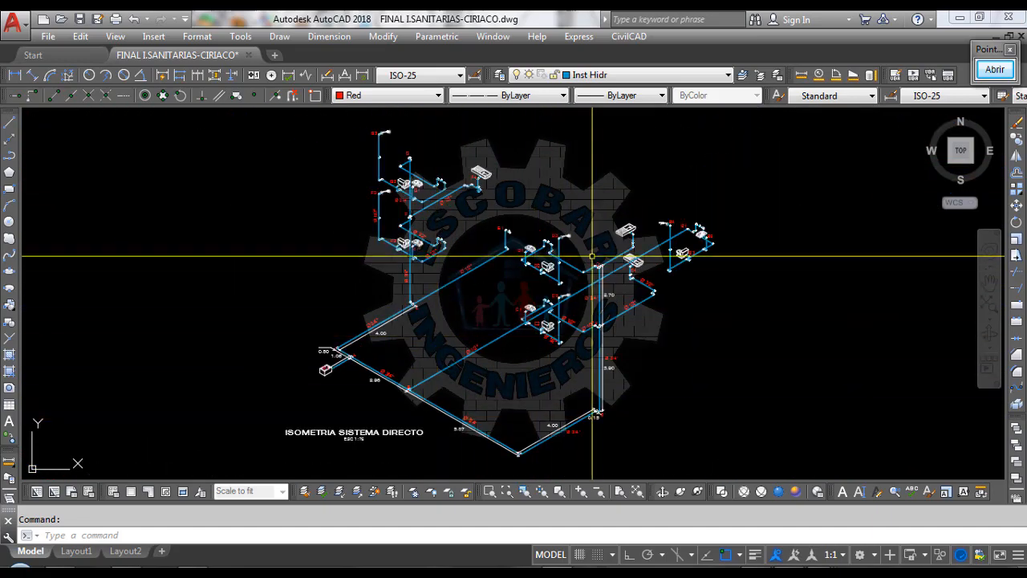
Step: Examine the branch from D past D1 and D2 up to shower D3 for its gate valves
scroll(619, 287, "up", 6)
scroll(477, 222, "up", 3)
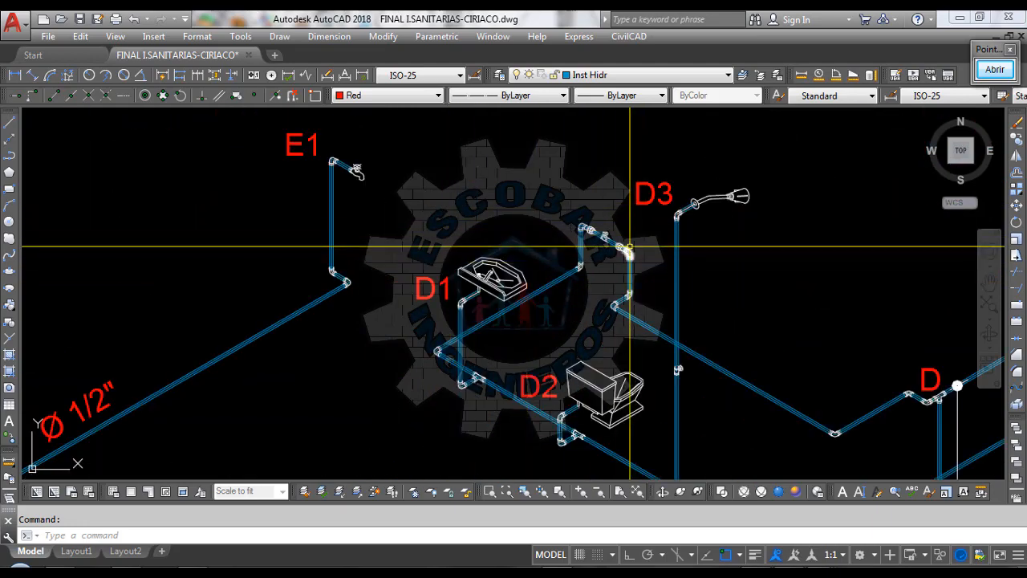
scroll(598, 227, "up", 5)
scroll(575, 220, "down", 5)
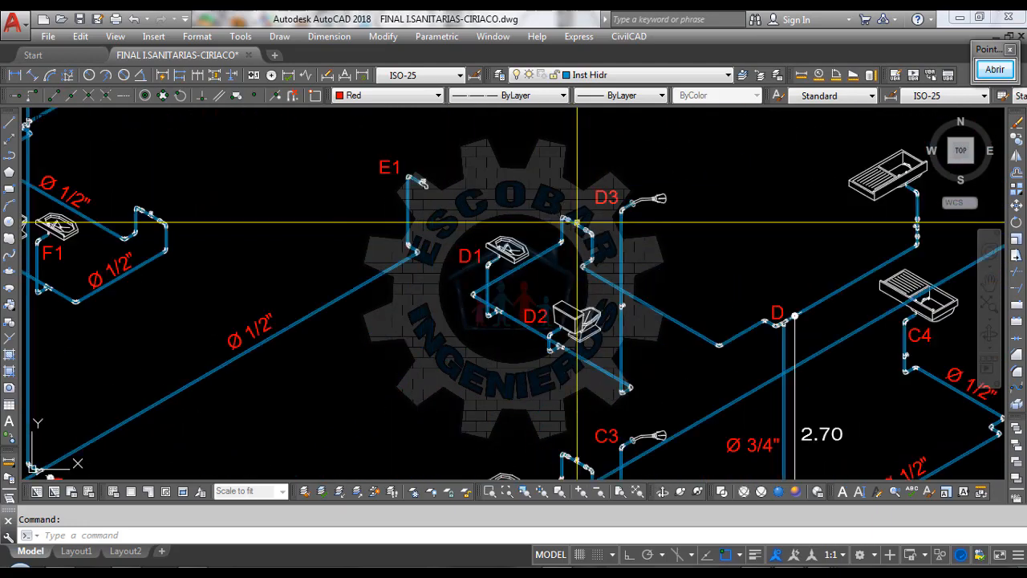
scroll(552, 281, "up", 5)
scroll(551, 257, "down", 3)
scroll(552, 246, "up", 3)
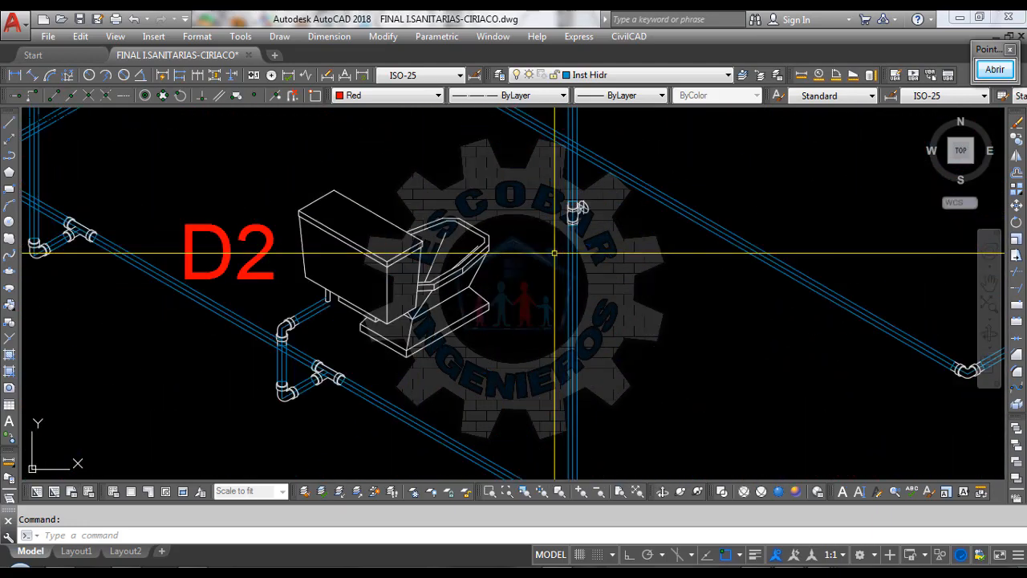
scroll(572, 210, "up", 5)
scroll(570, 220, "down", 3)
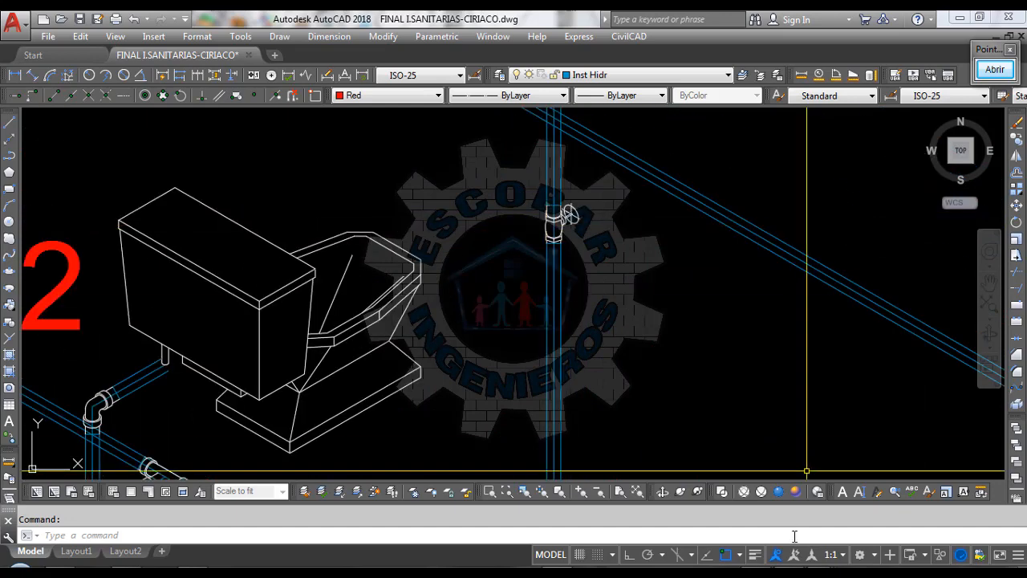
Step: In the sanitary installation design program, add 2 gate valves of 1/2" to the equivalent length and calculate the critical slope
left_click(923, 497)
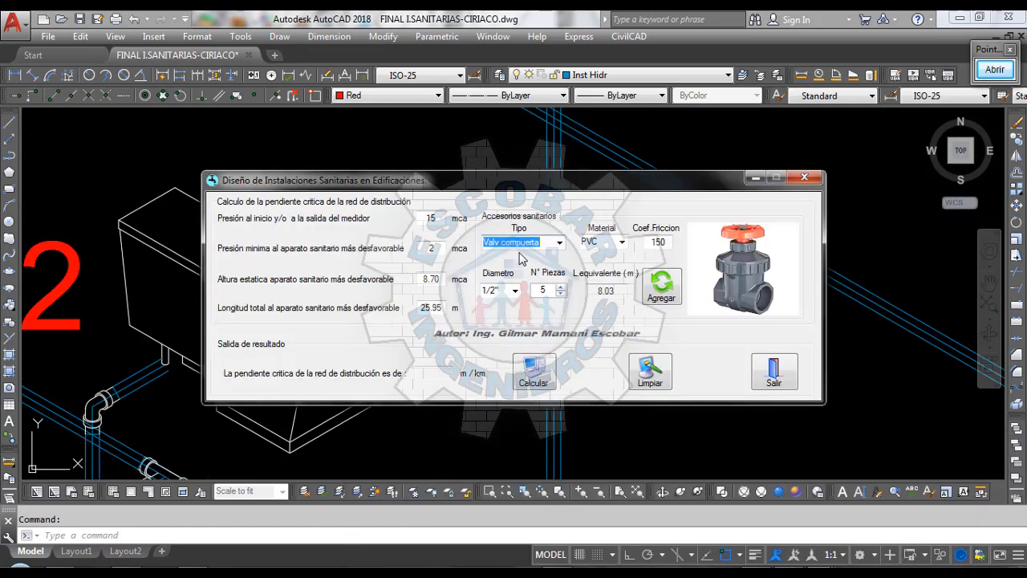
left_click(561, 294)
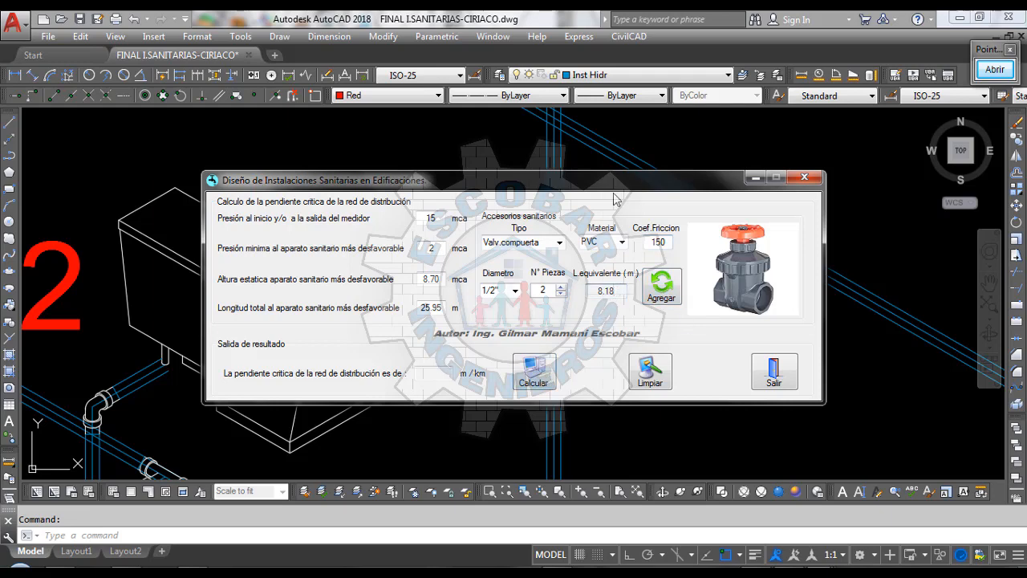
left_click(535, 374)
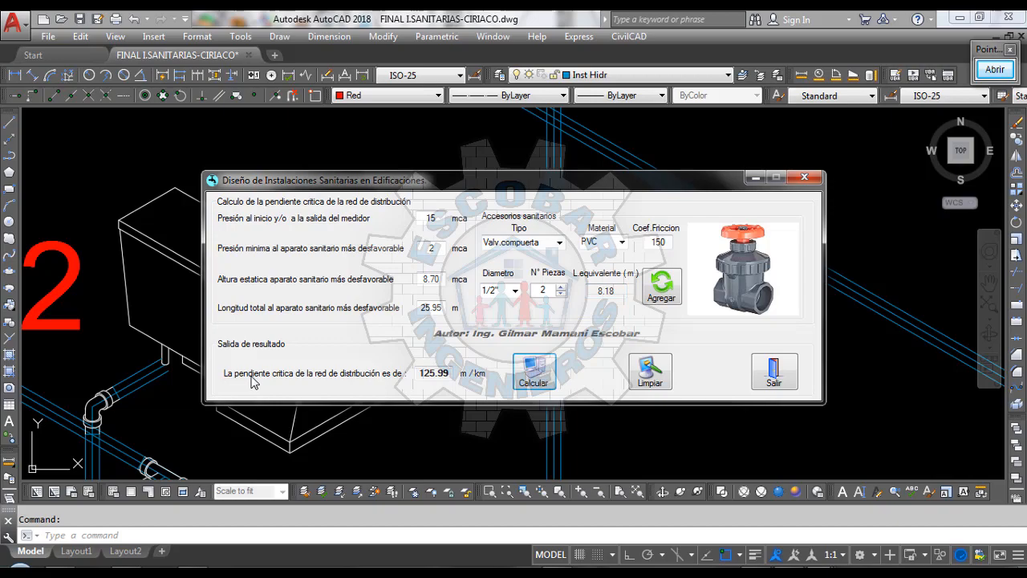
Step: Copy the calculated critical slope of 125.99 m/km into the P.Critica value of the distribution network's hydraulic design
left_click(957, 18)
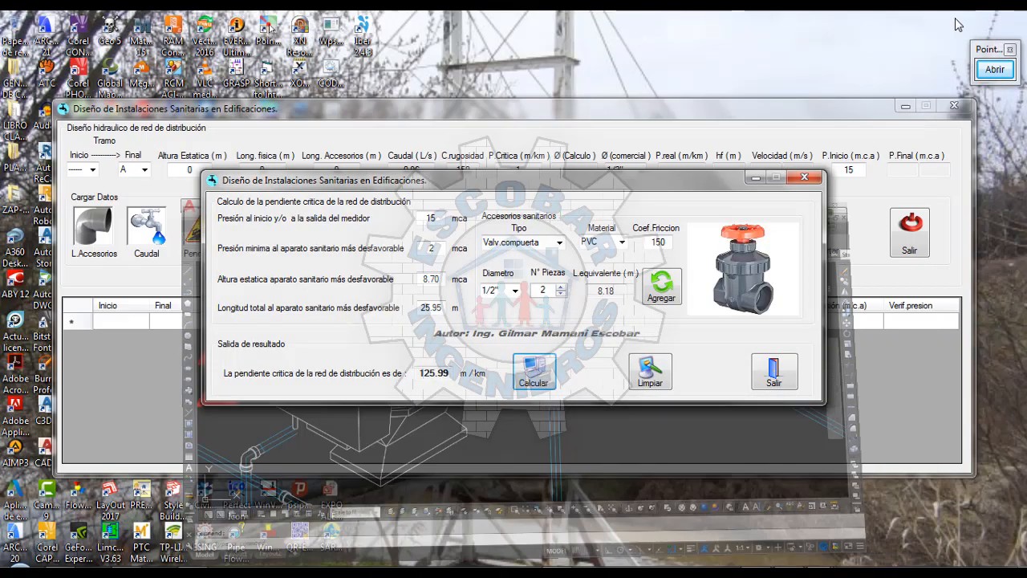
left_click_drag(581, 188, 646, 302)
double_click(515, 487)
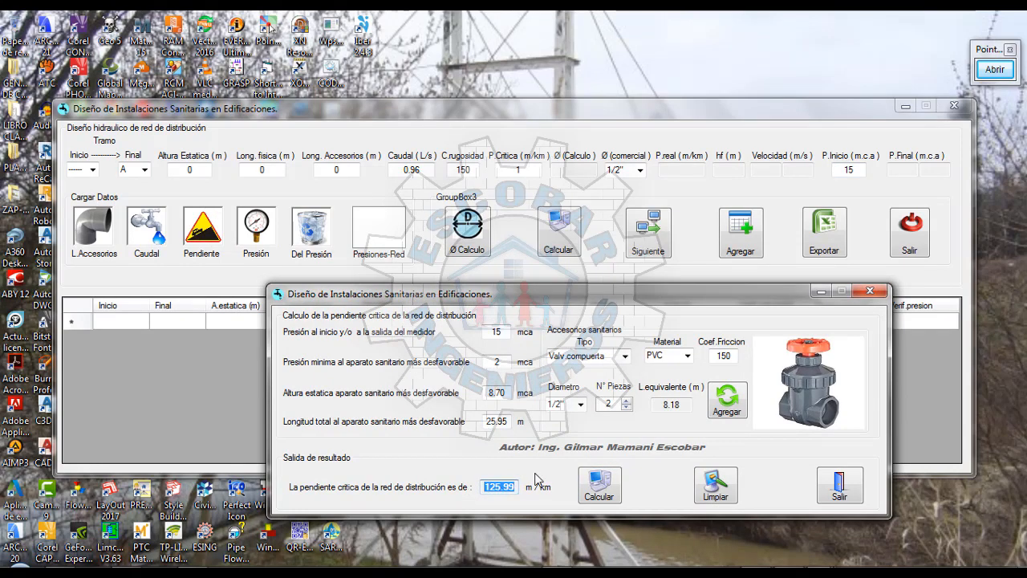
right_click(503, 486)
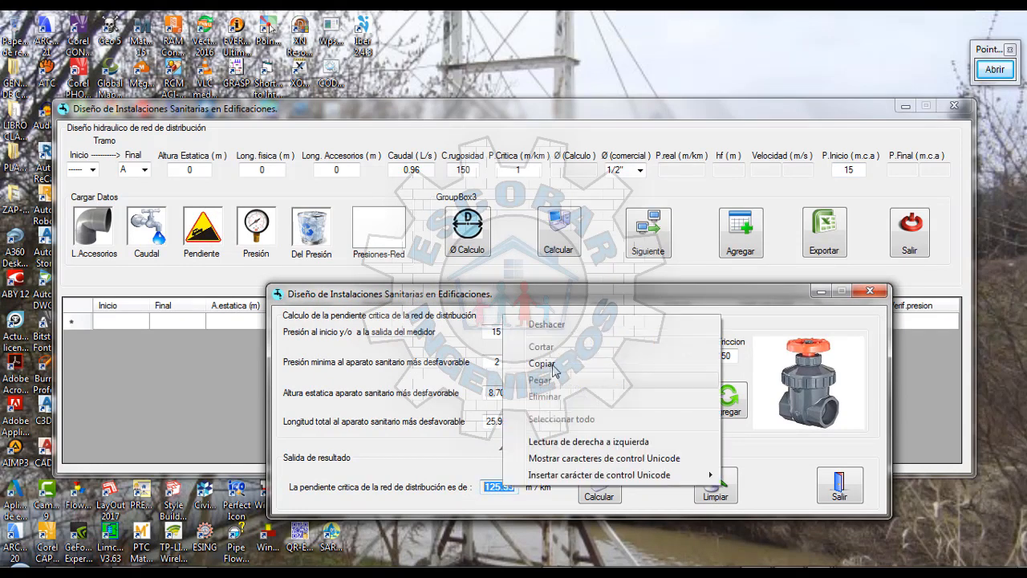
left_click(554, 363)
left_click(509, 171)
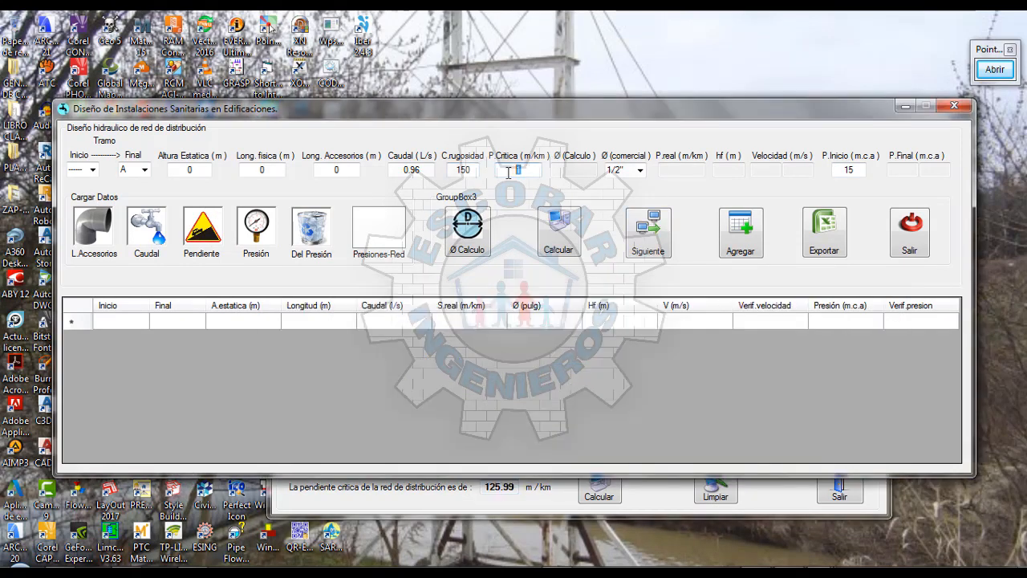
key("ctrl+v")
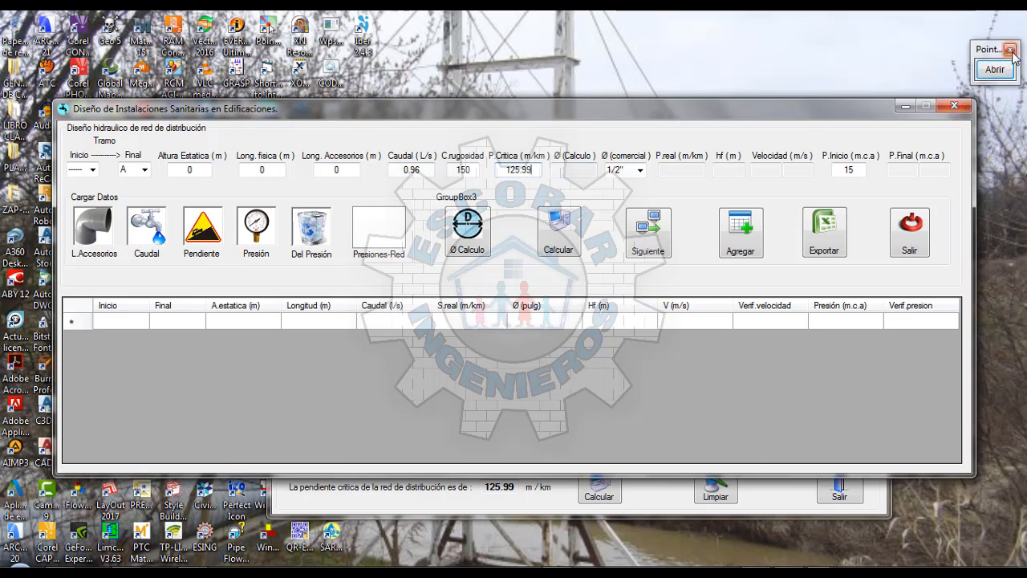
Step: Close the critical slope calculation window and return to the hydraulic design form
left_click(332, 539)
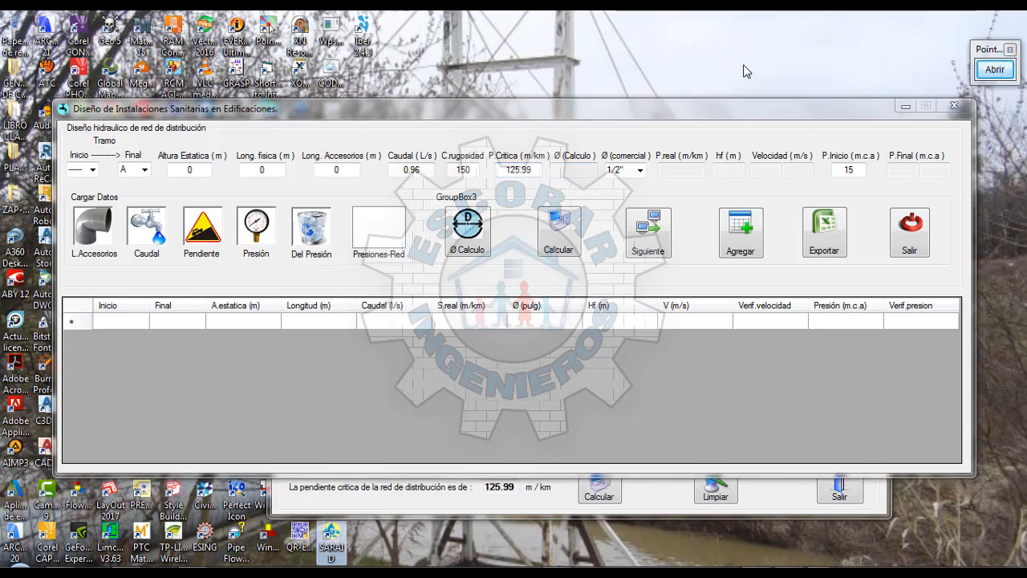
left_click(545, 507)
left_click(868, 294)
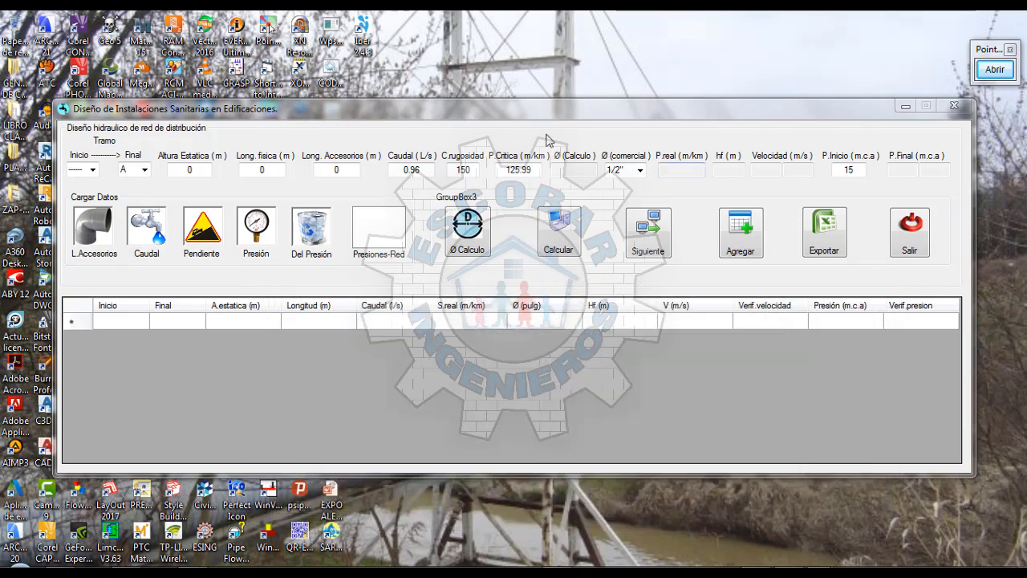
left_click(531, 108)
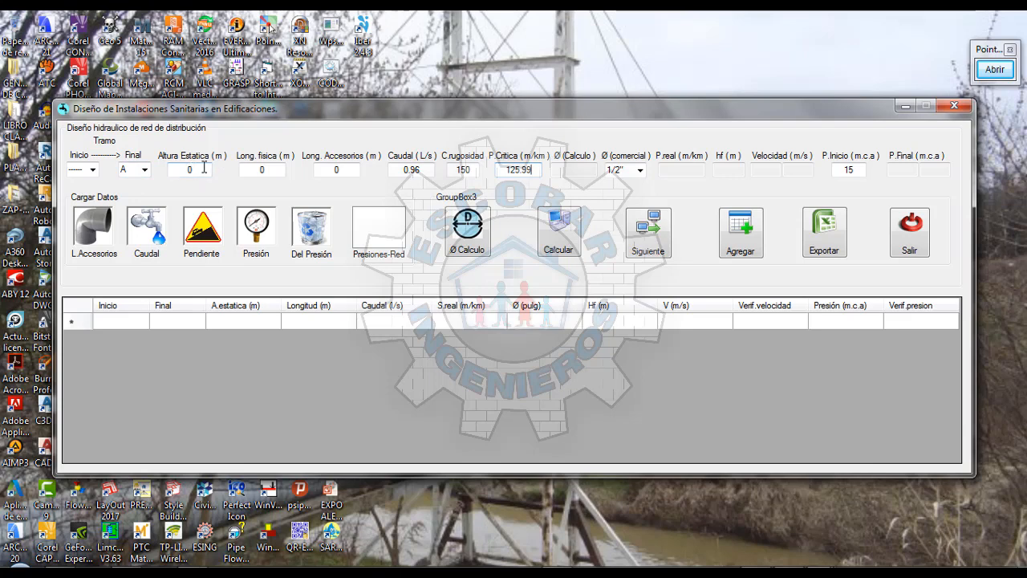
left_click(628, 170)
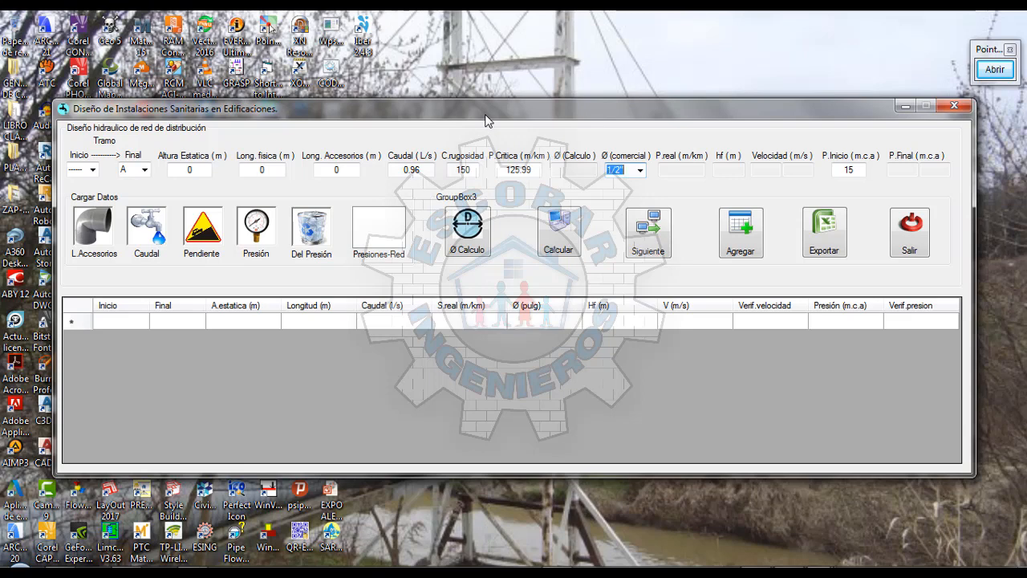
left_click(587, 171)
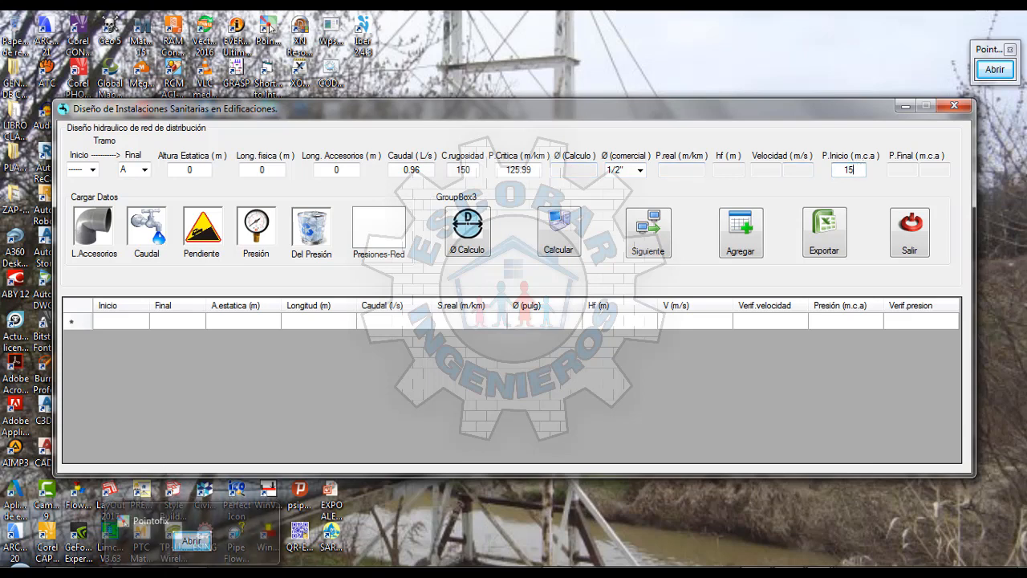
Step: Return to the AutoCAD isometric and examine the first section from meter M1 to A and its continuation to B
left_click(558, 567)
scroll(525, 217, "down", 4)
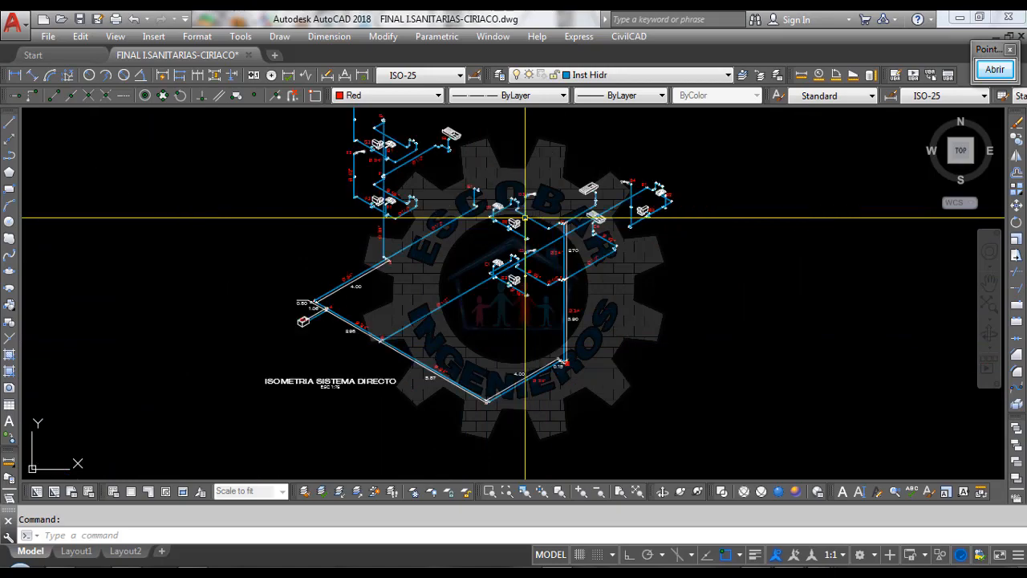
scroll(337, 337, "up", 8)
scroll(365, 242, "up", 2)
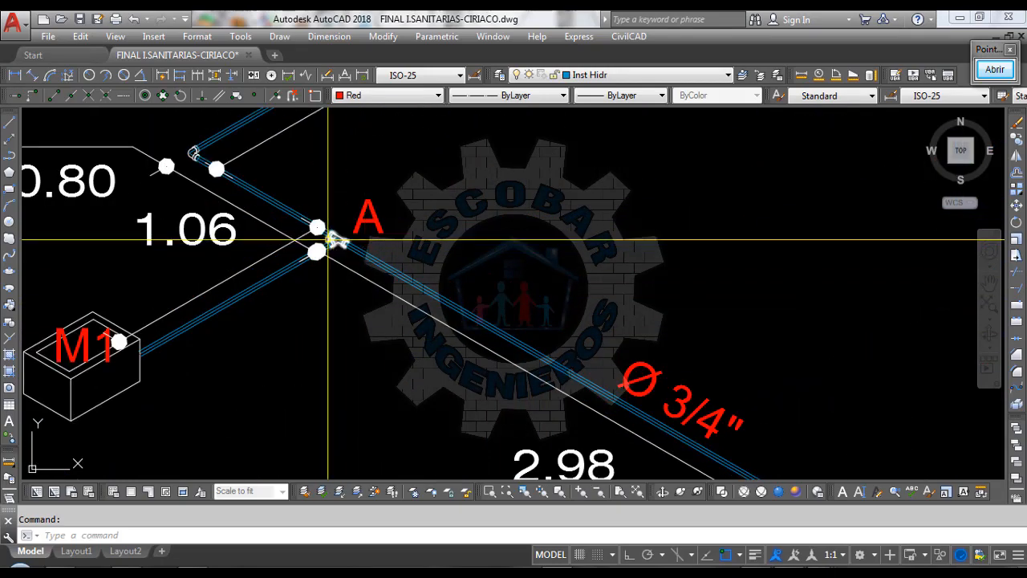
scroll(350, 231, "down", 3)
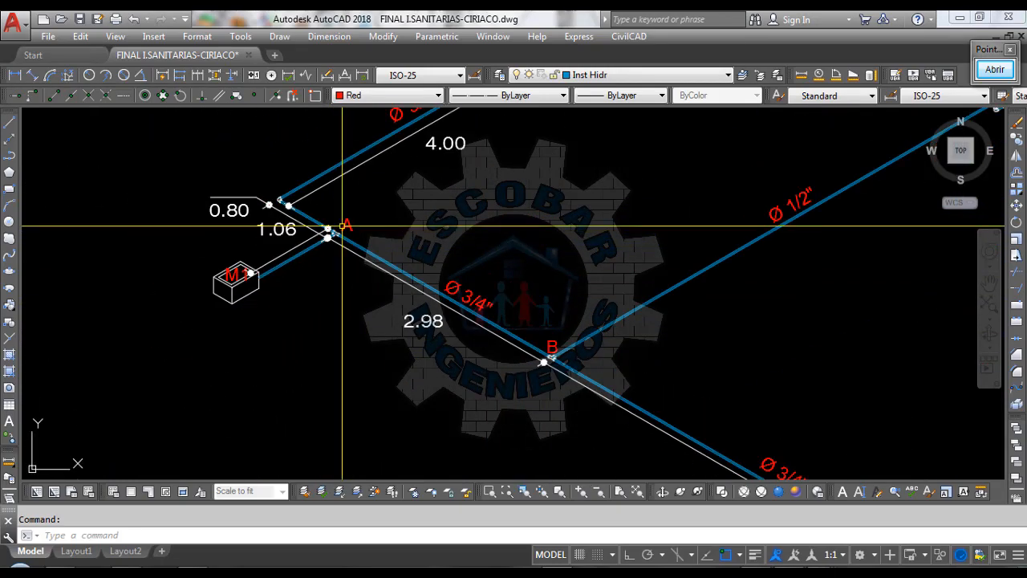
scroll(343, 227, "down", 2)
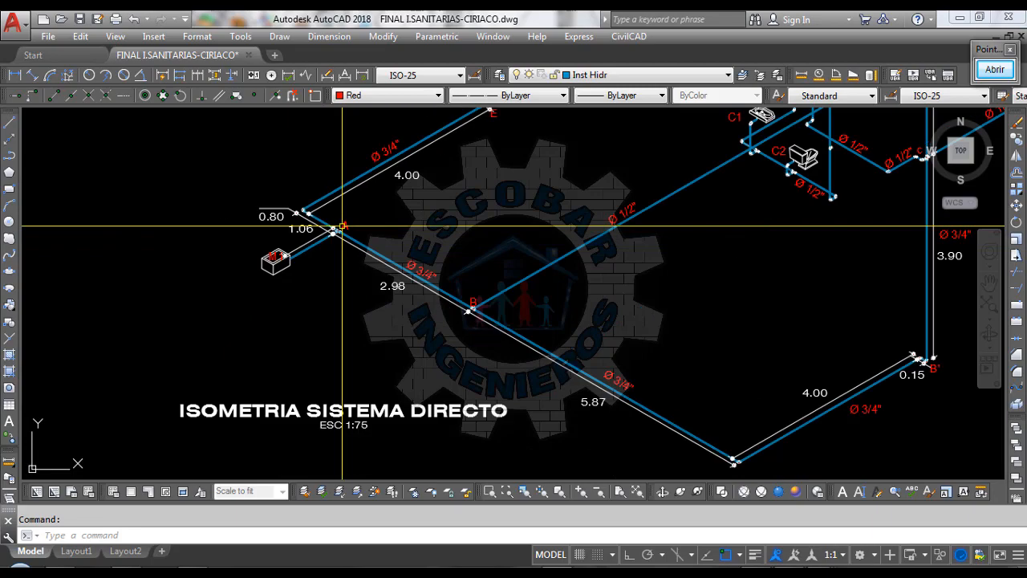
scroll(342, 227, "up", 4)
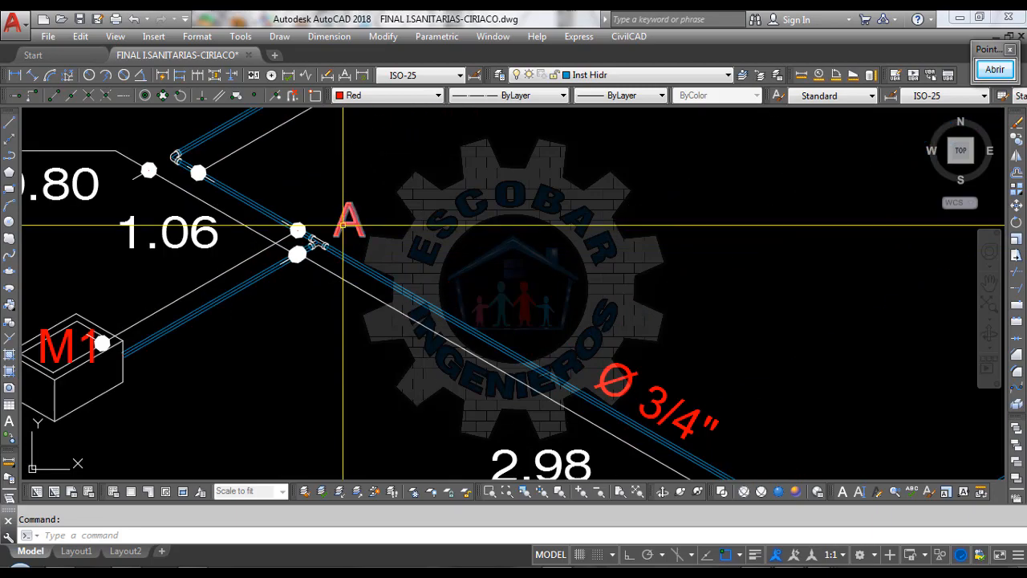
scroll(343, 227, "up", 1)
scroll(343, 223, "down", 2)
scroll(343, 221, "up", 2)
scroll(341, 217, "down", 1)
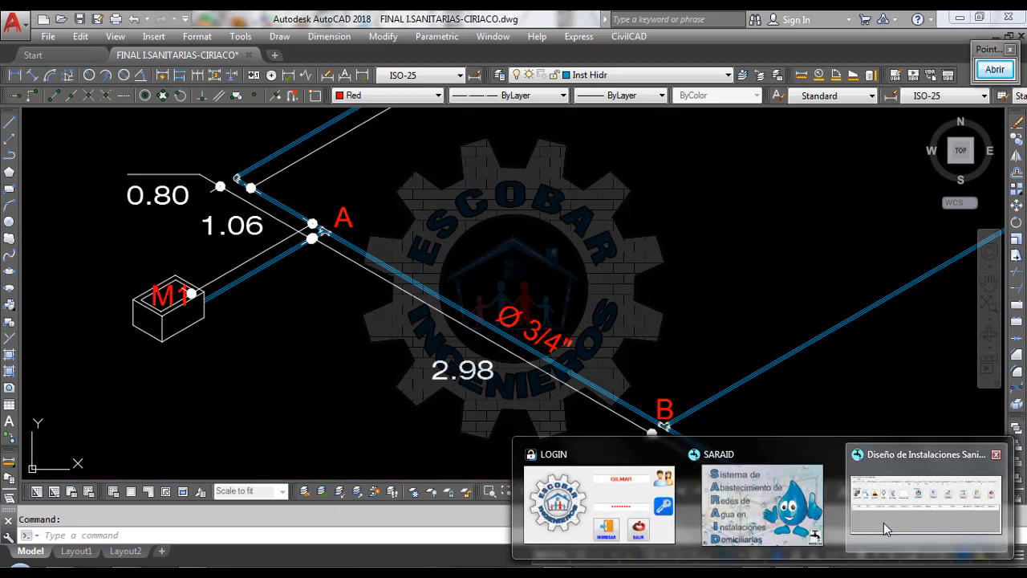
Step: Return to the sanitary installation design program and set the commercial diameter of the section ending at A to 1"
left_click(883, 522)
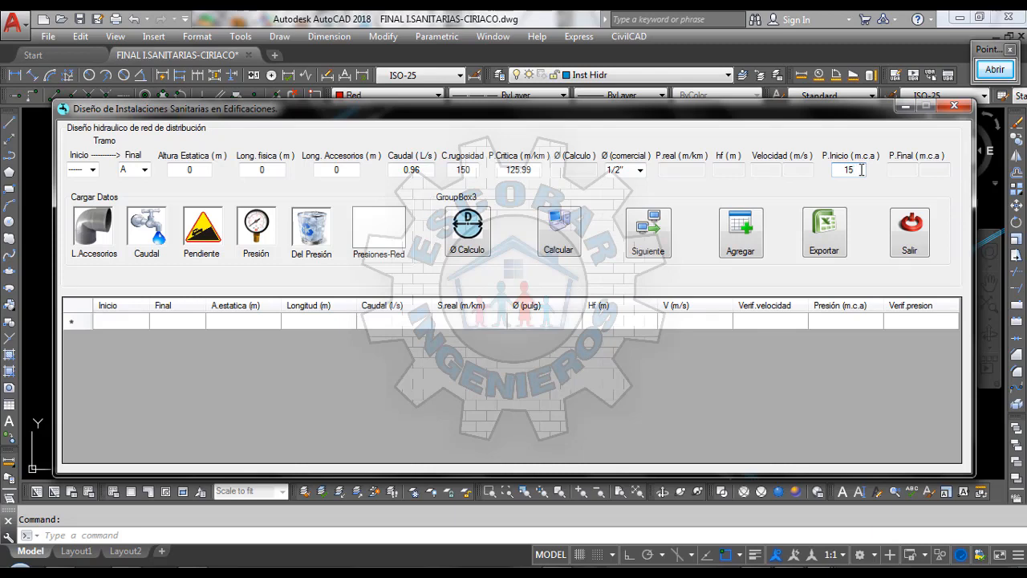
left_click(144, 170)
left_click(144, 171)
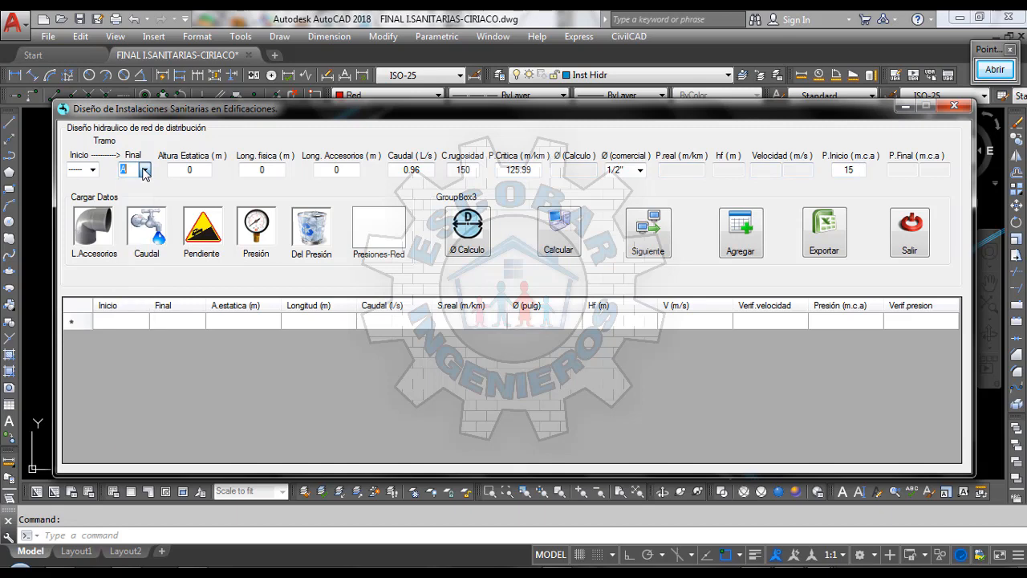
left_click(857, 169)
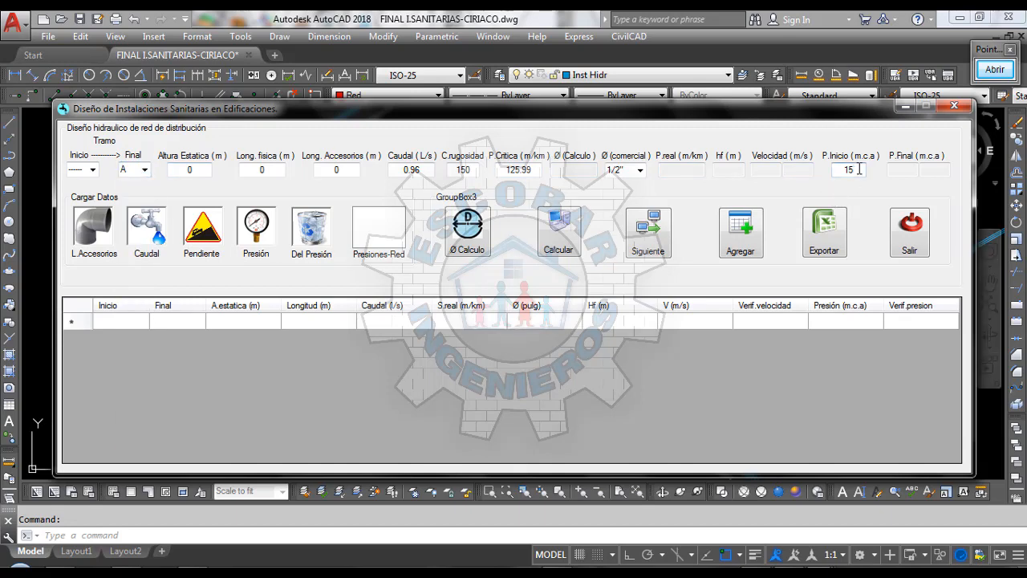
left_click(630, 170)
key("BackSpace")
left_click(640, 171)
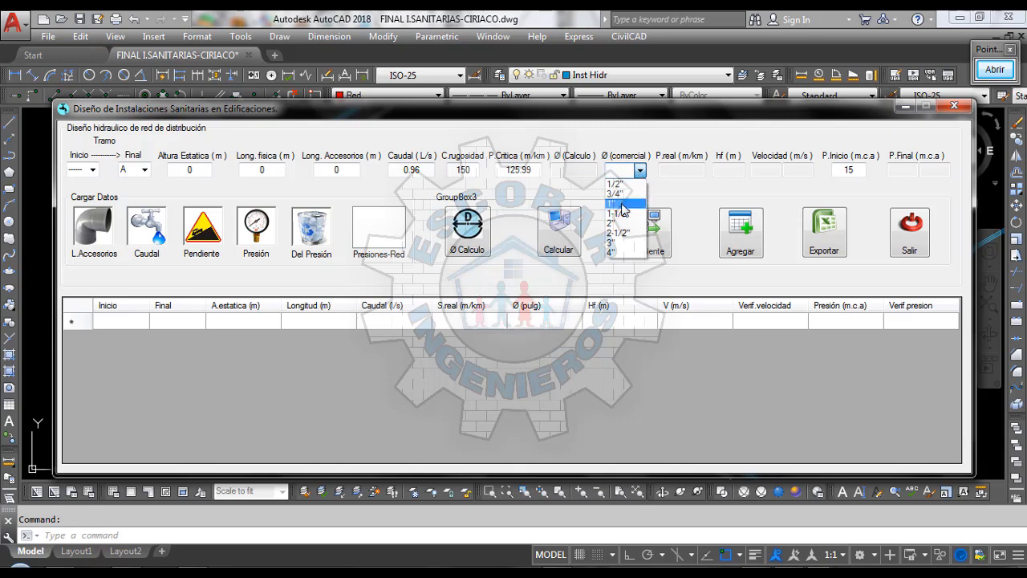
left_click(622, 204)
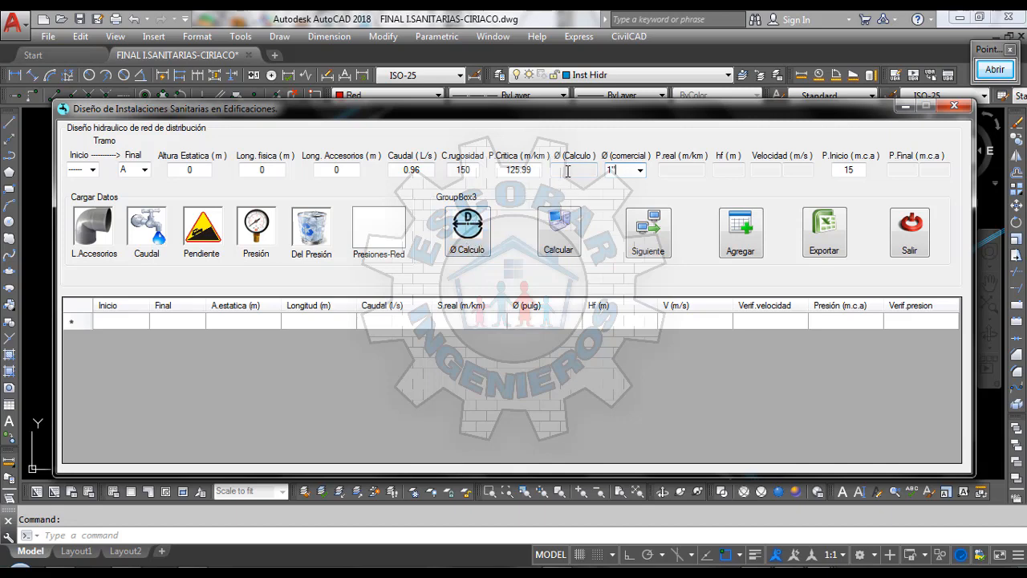
Step: Calculate the section ending at A with a 1" commercial diameter and add it to the results table
left_click(475, 233)
left_click(640, 170)
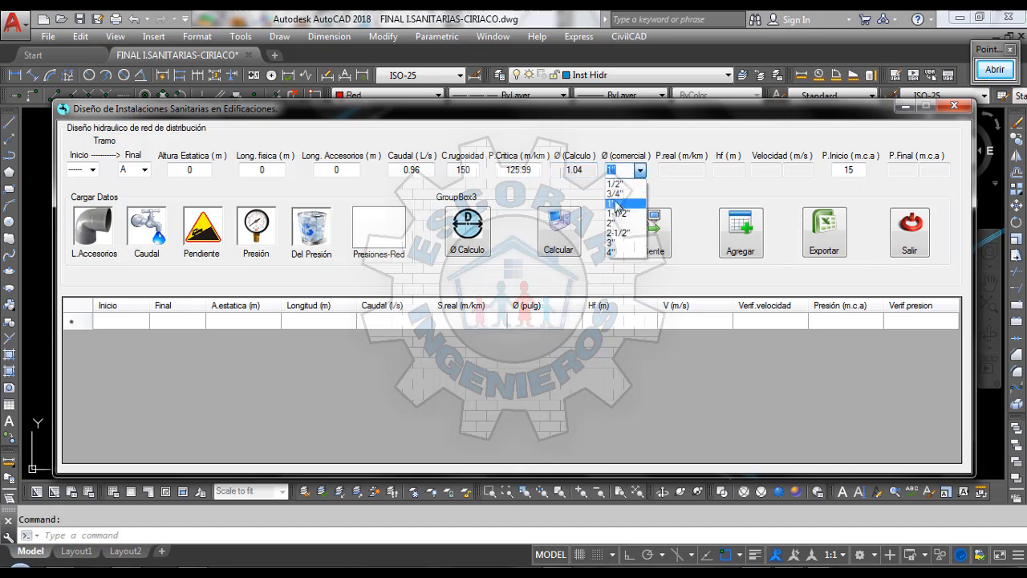
left_click(618, 203)
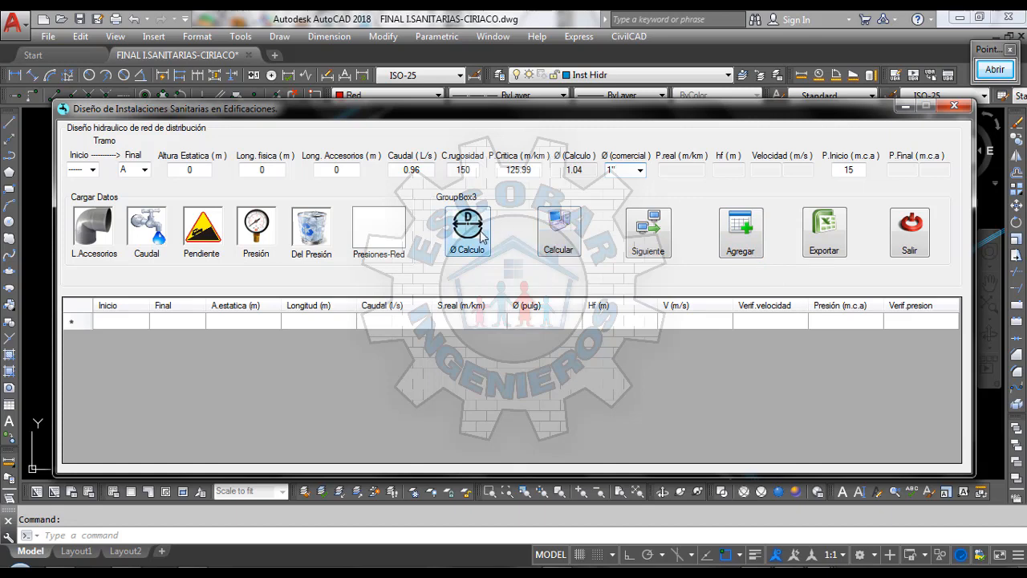
left_click(561, 240)
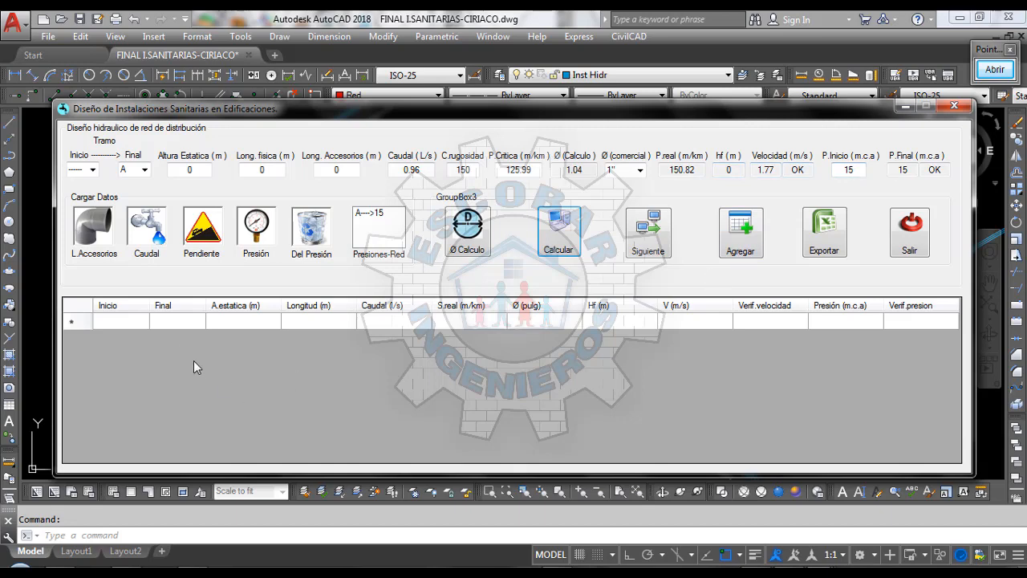
left_click(751, 245)
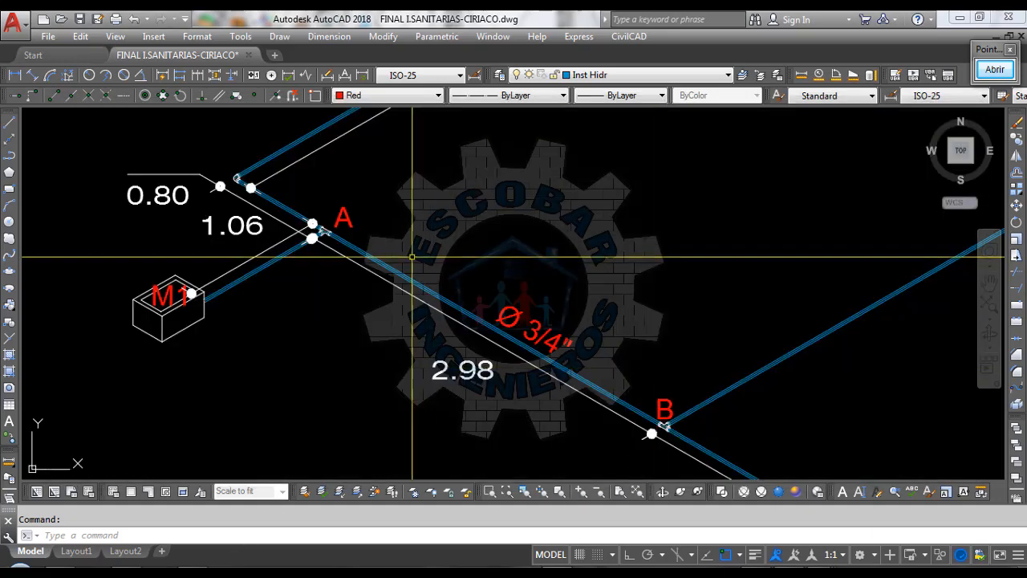
Step: Check the next section on the AutoCAD isometric and set the design form's section to start at A and end at B
scroll(375, 237, "down", 6)
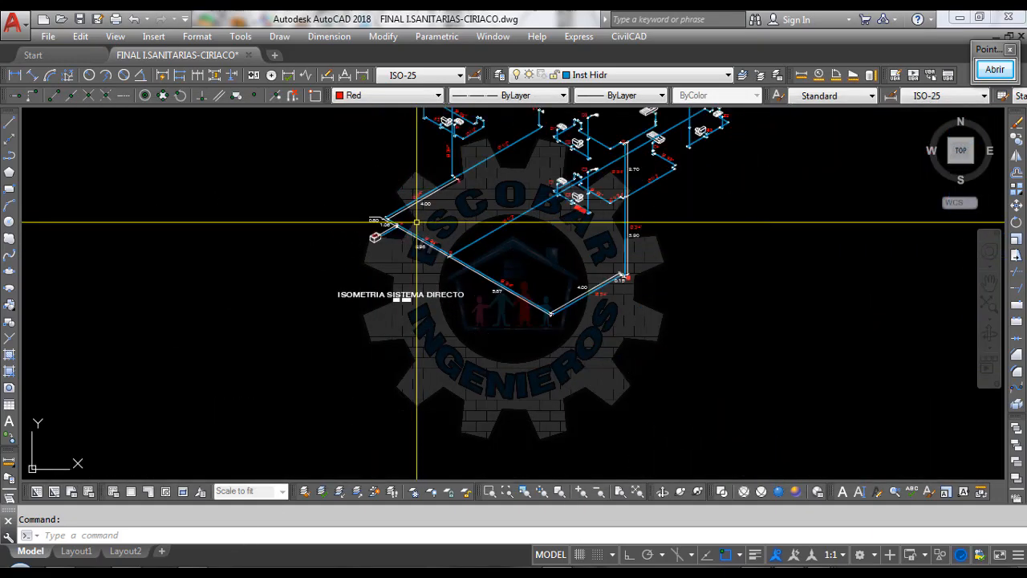
scroll(459, 280, "up", 4)
scroll(473, 285, "down", 5)
scroll(459, 285, "up", 5)
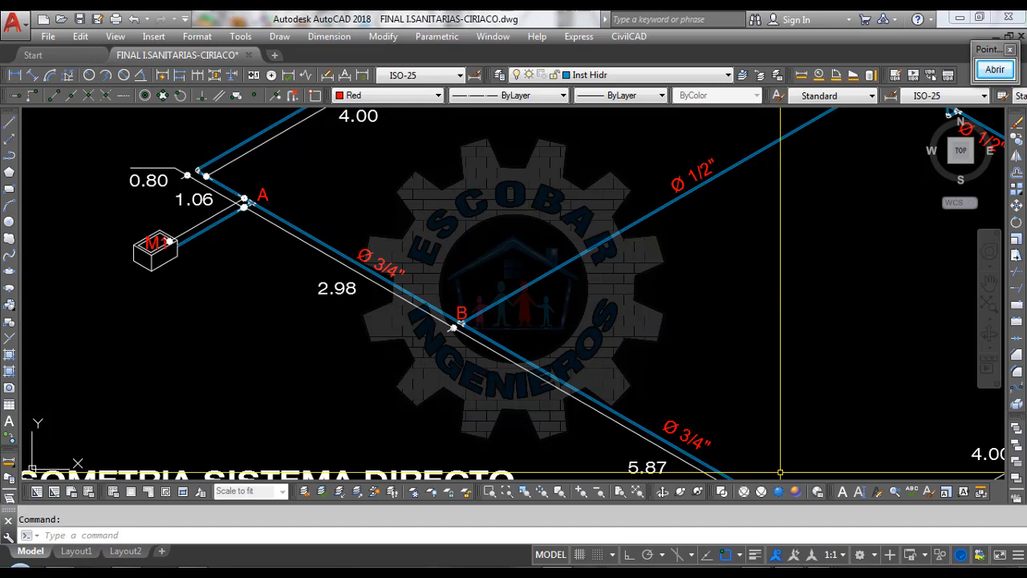
left_click(928, 506)
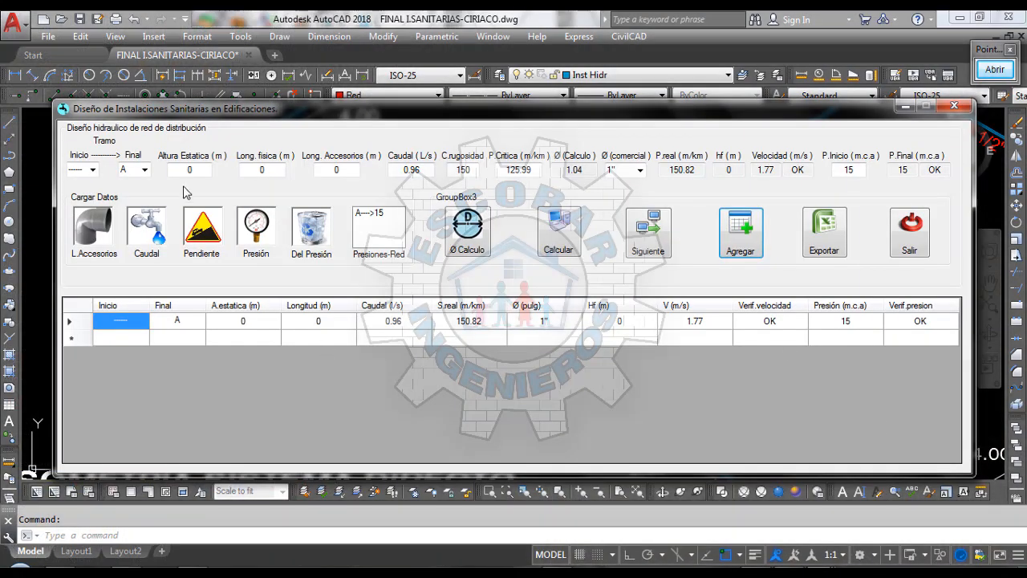
left_click(93, 171)
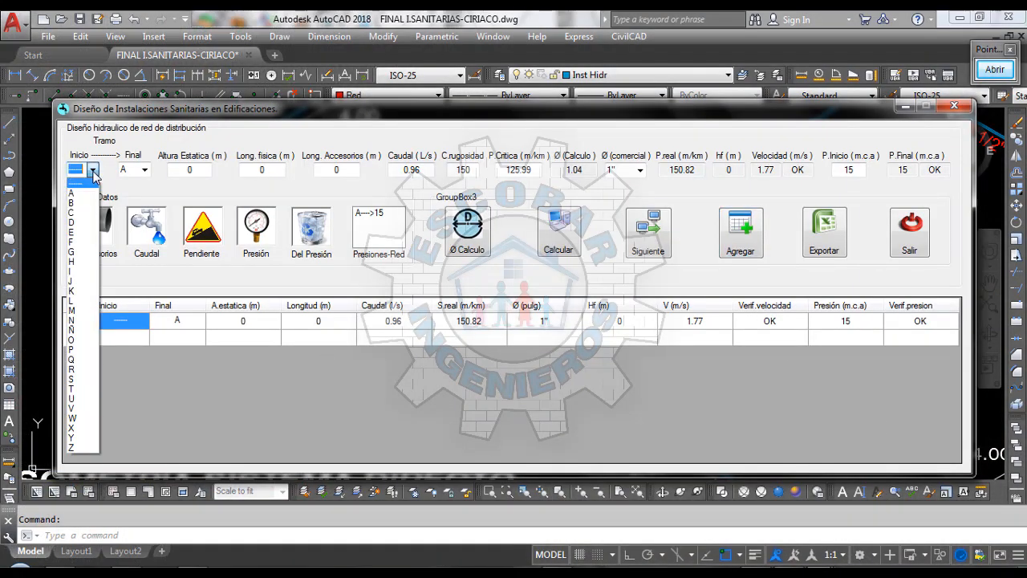
left_click(80, 186)
left_click(144, 170)
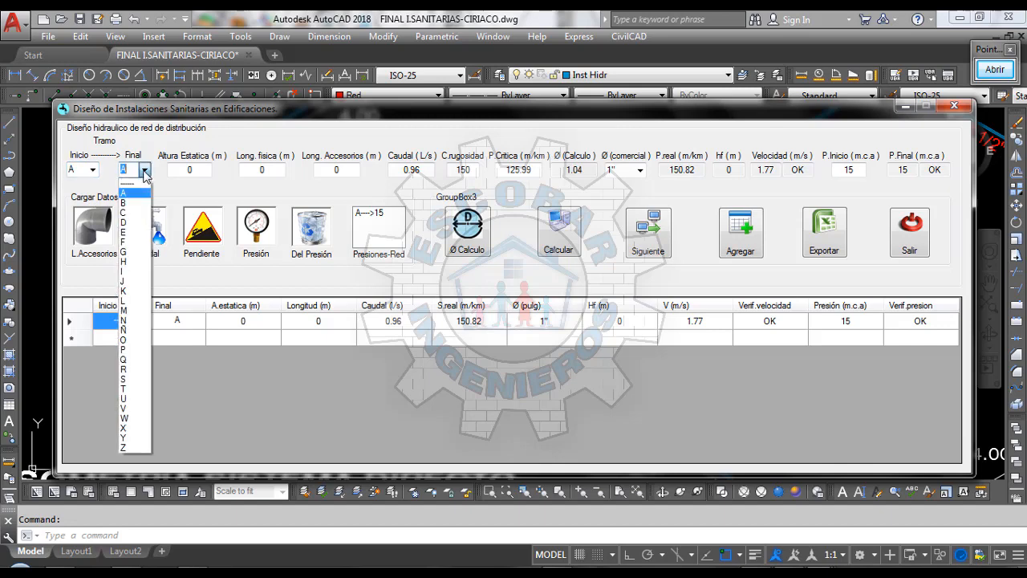
left_click(134, 200)
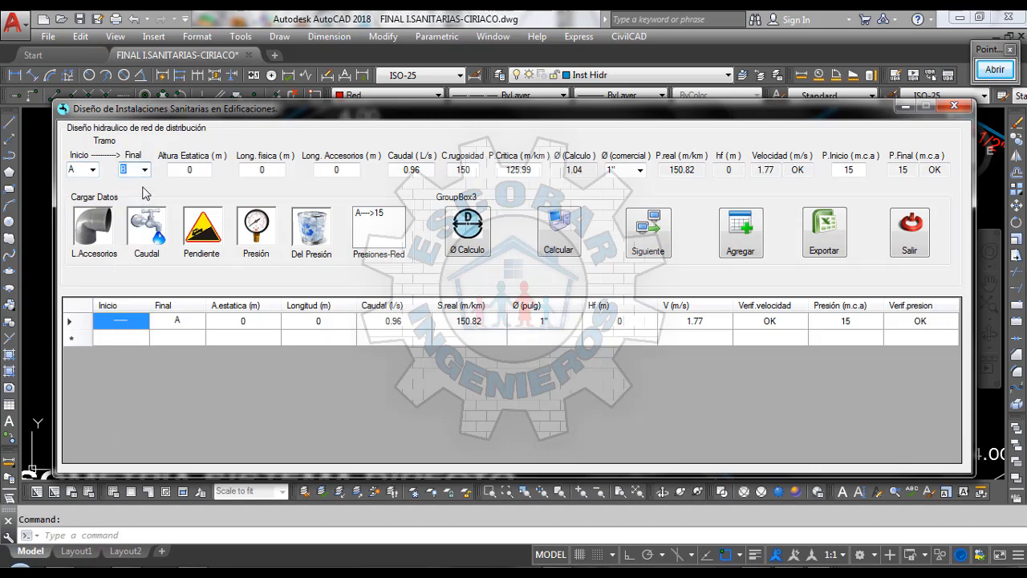
left_click(135, 170)
Step: Check section A-B on the AutoCAD isometric for its static height and return to the hydraulic design form
left_click(203, 171)
left_click(41, 156)
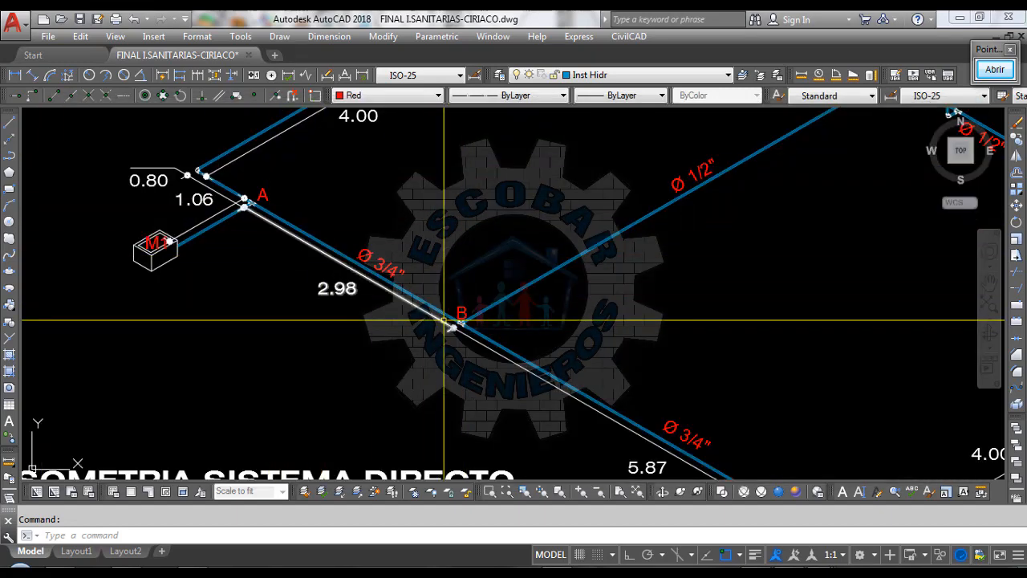
scroll(446, 322, "down", 1)
scroll(445, 322, "up", 1)
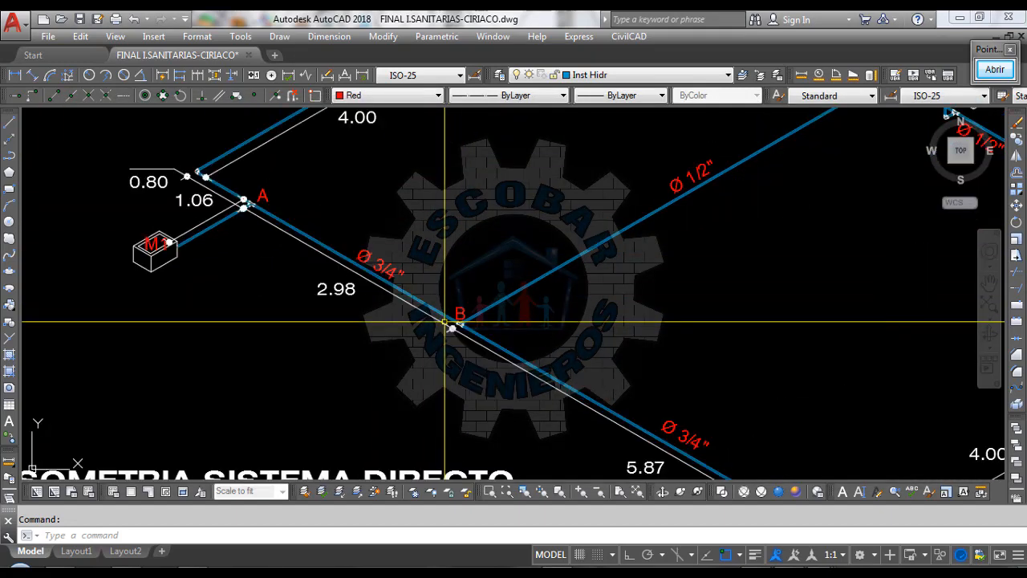
left_click(887, 572)
left_click(883, 520)
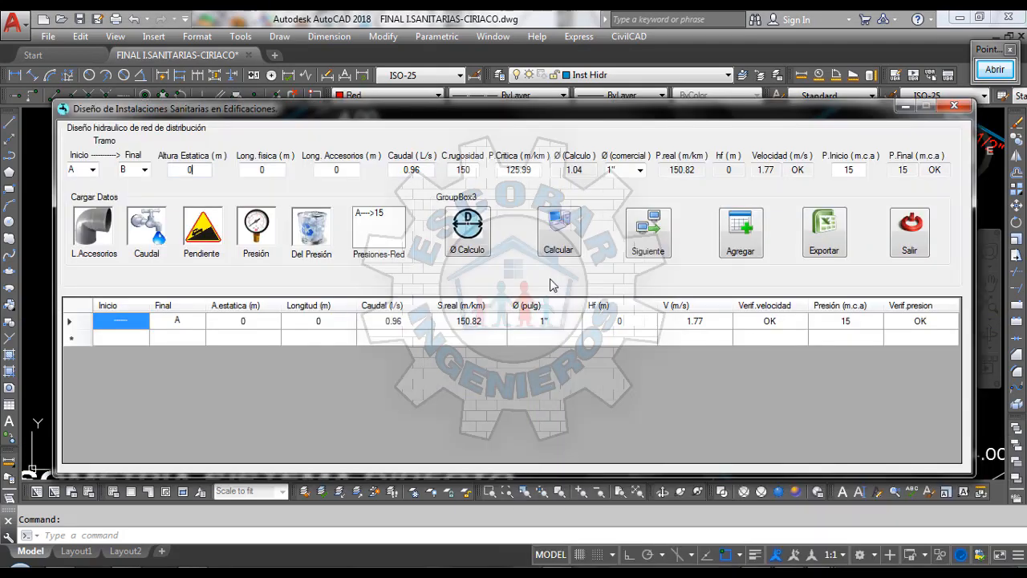
Step: Read the A-B pipe length on the isometric and set the section's physical length to 2.98 m
left_click(275, 169)
left_click(40, 163)
scroll(369, 305, "up", 5)
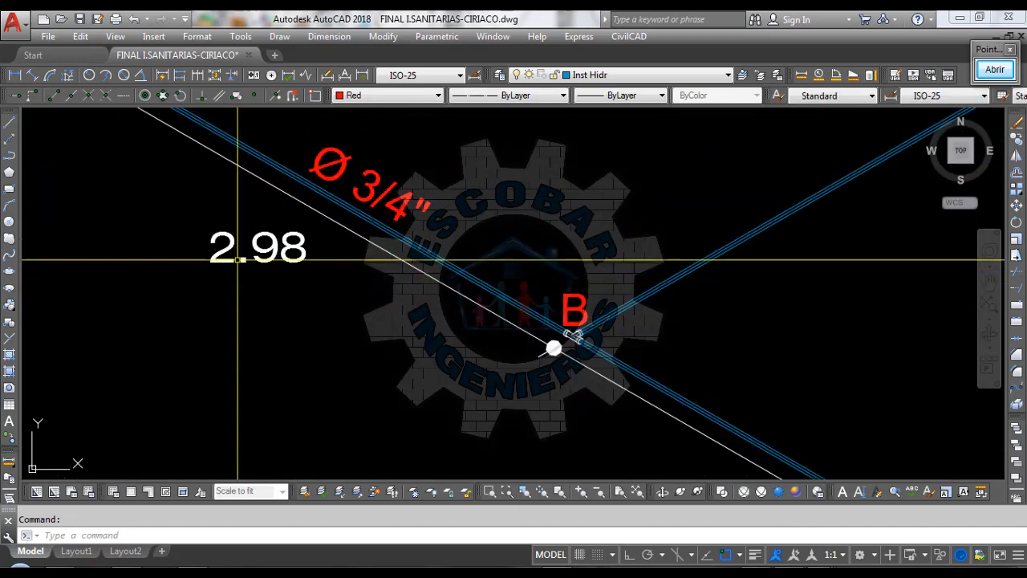
scroll(310, 260, "down", 2)
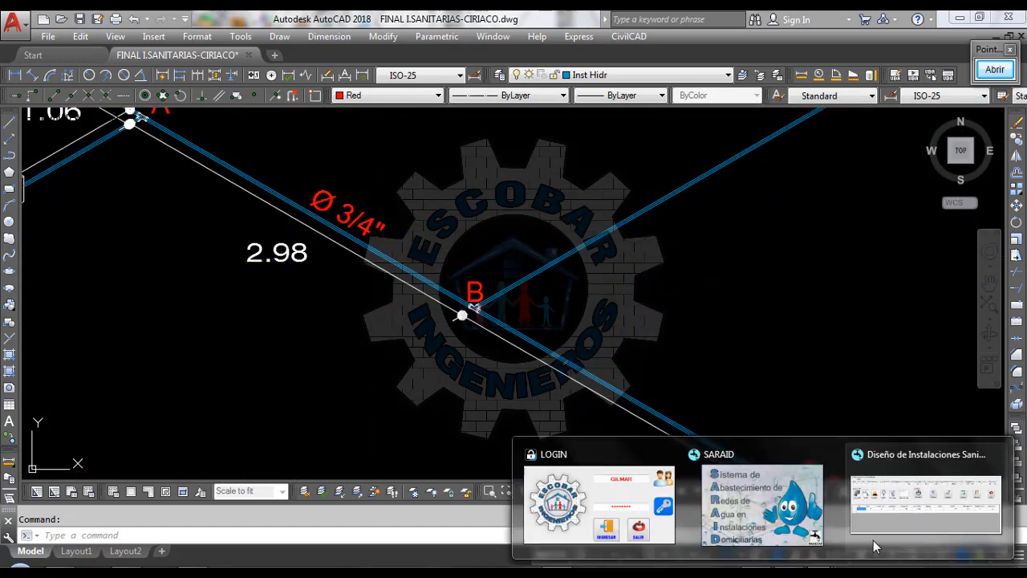
left_click(901, 513)
left_click_drag(273, 175, 241, 175)
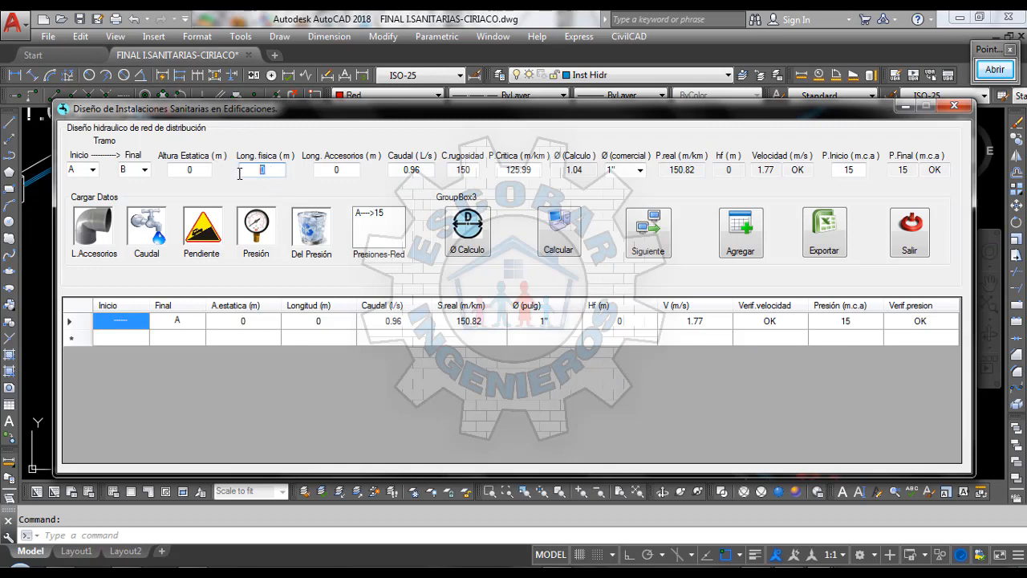
type("2.98")
Step: Examine the fittings between A and B on the AutoCAD isometric and return to the hydraulic design form
left_click(340, 171)
left_click(43, 259)
scroll(346, 305, "down", 2)
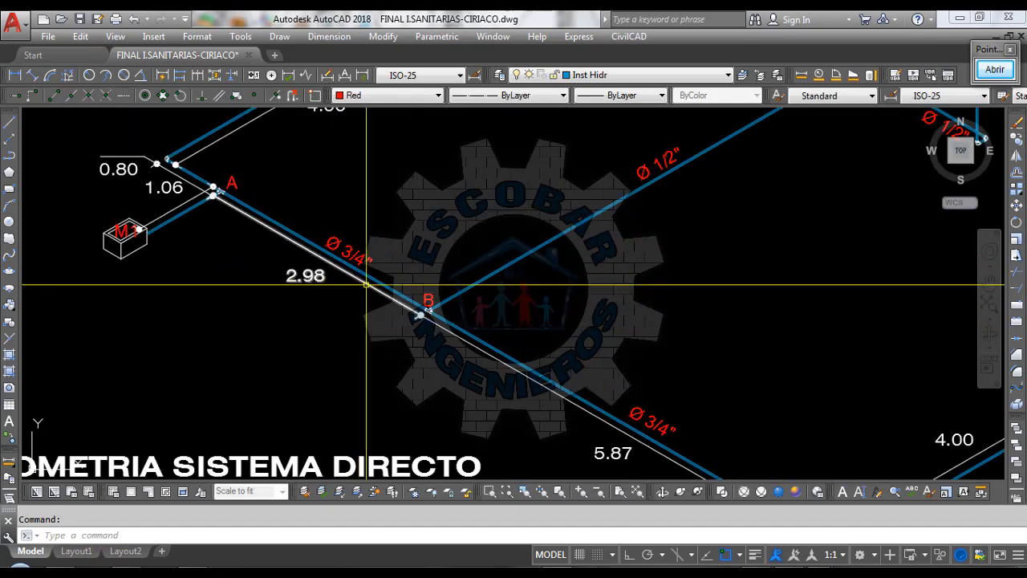
scroll(275, 149, "up", 2)
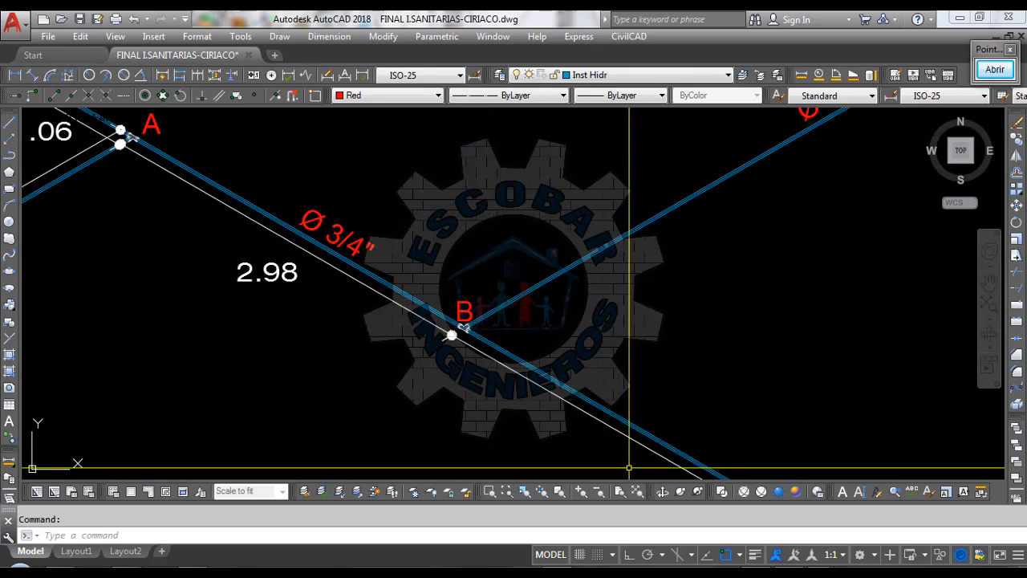
left_click(931, 501)
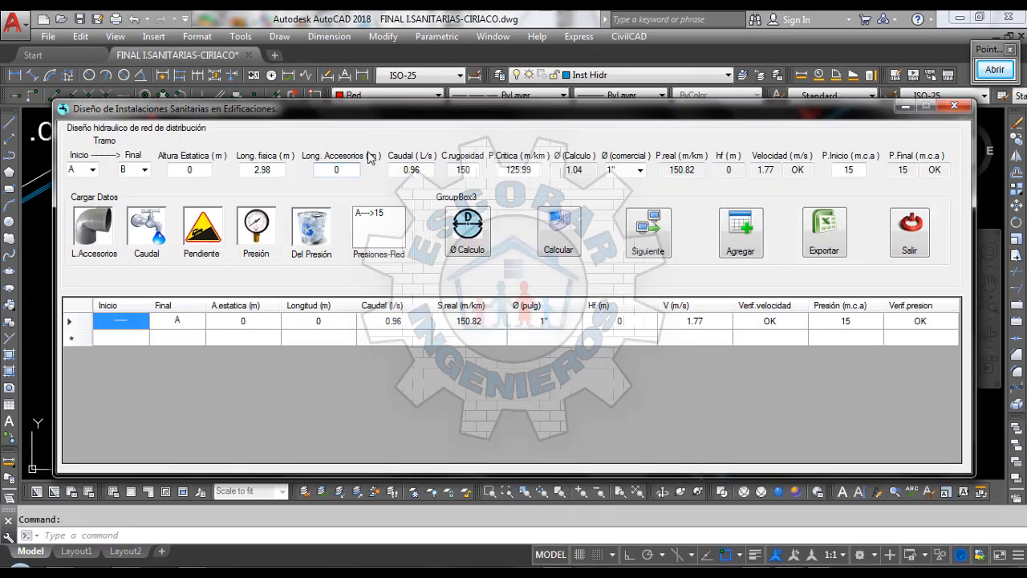
left_click(349, 170)
left_click(97, 231)
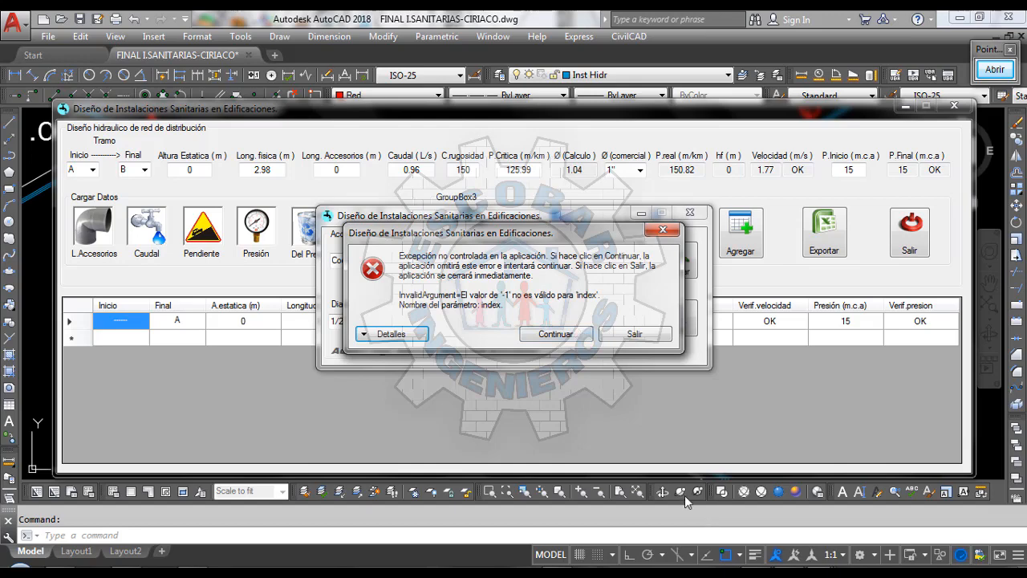
left_click(791, 573)
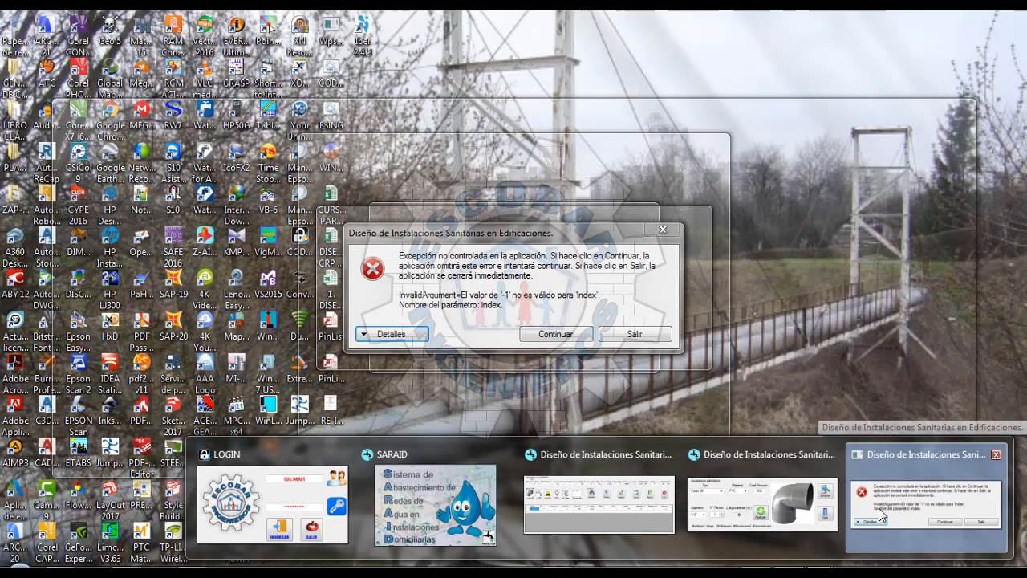
mouse_move(813, 520)
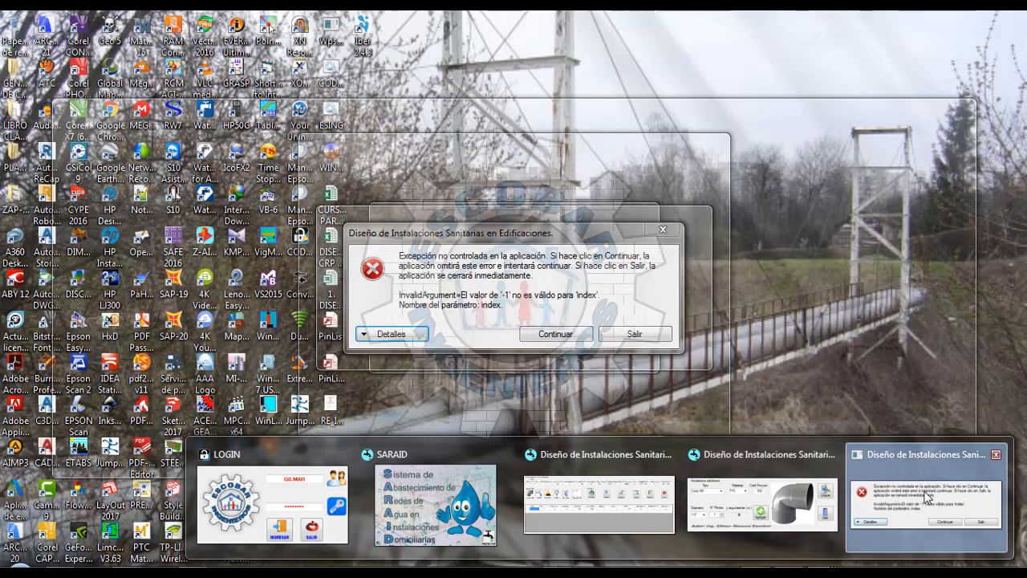
left_click(995, 456)
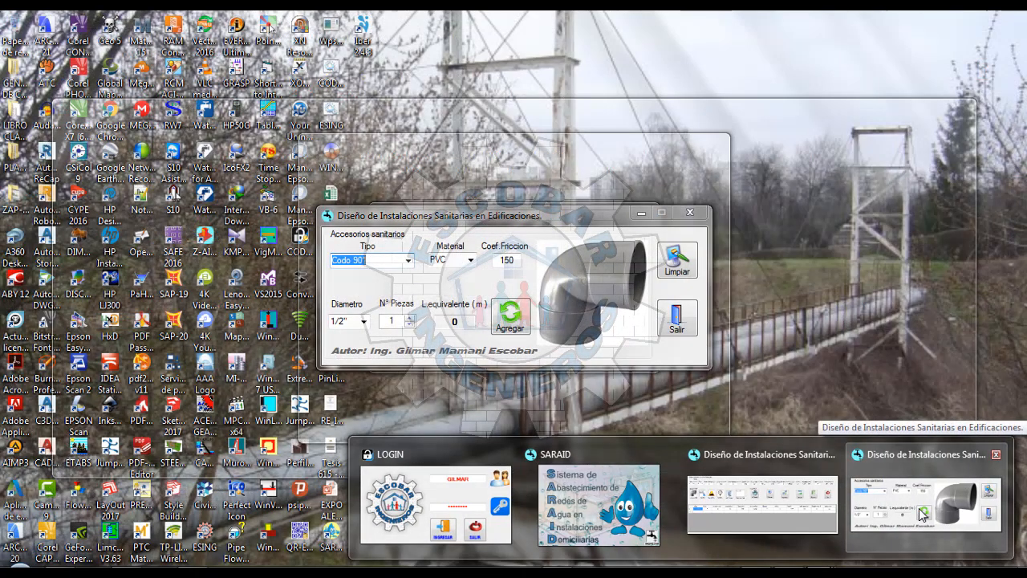
left_click(923, 514)
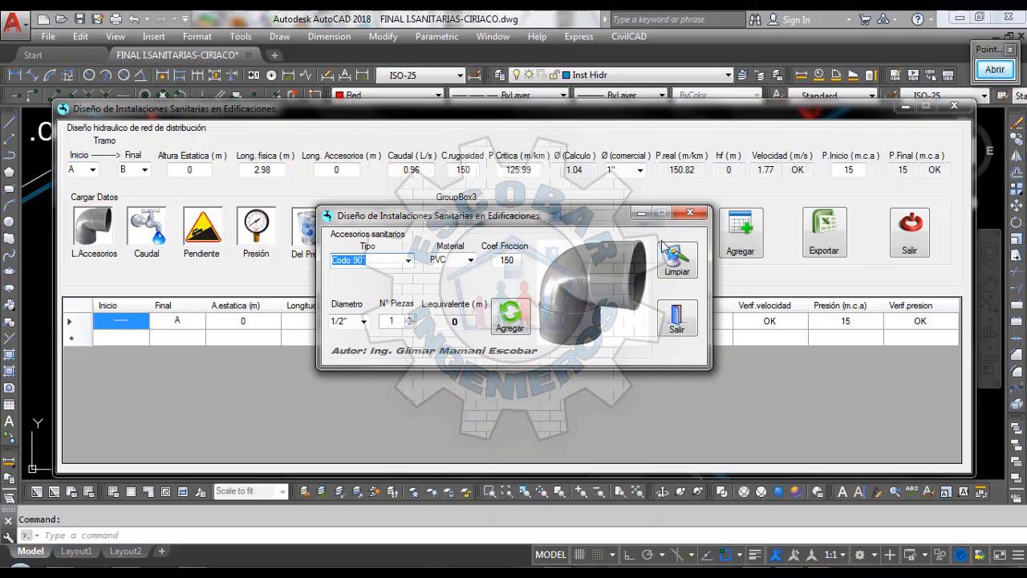
left_click(689, 213)
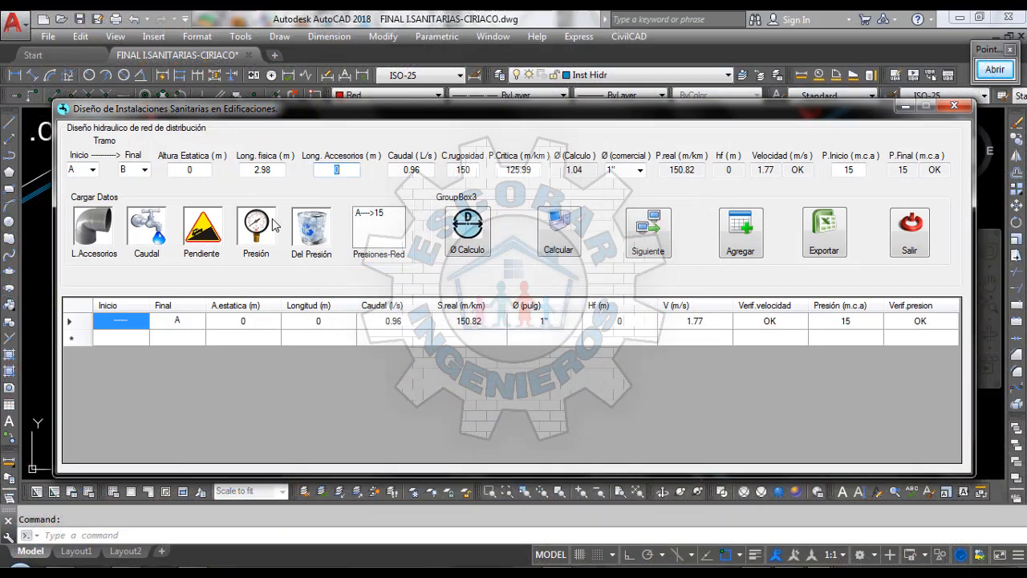
Step: Calculate the equivalent length of two 1" PVC tees for section A-B in the fittings calculator
left_click(351, 170)
left_click(94, 227)
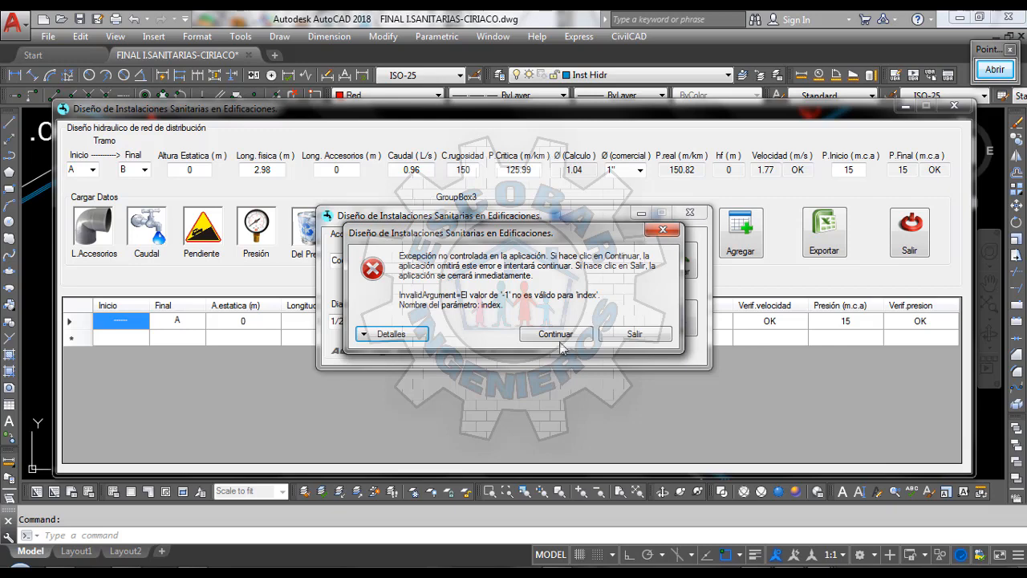
left_click(557, 335)
left_click(385, 262)
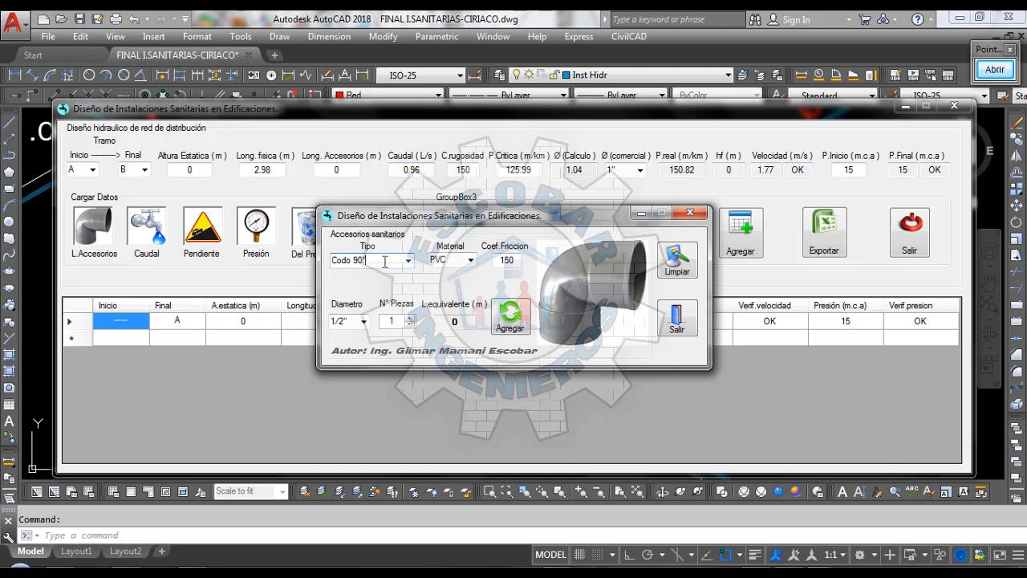
left_click(407, 260)
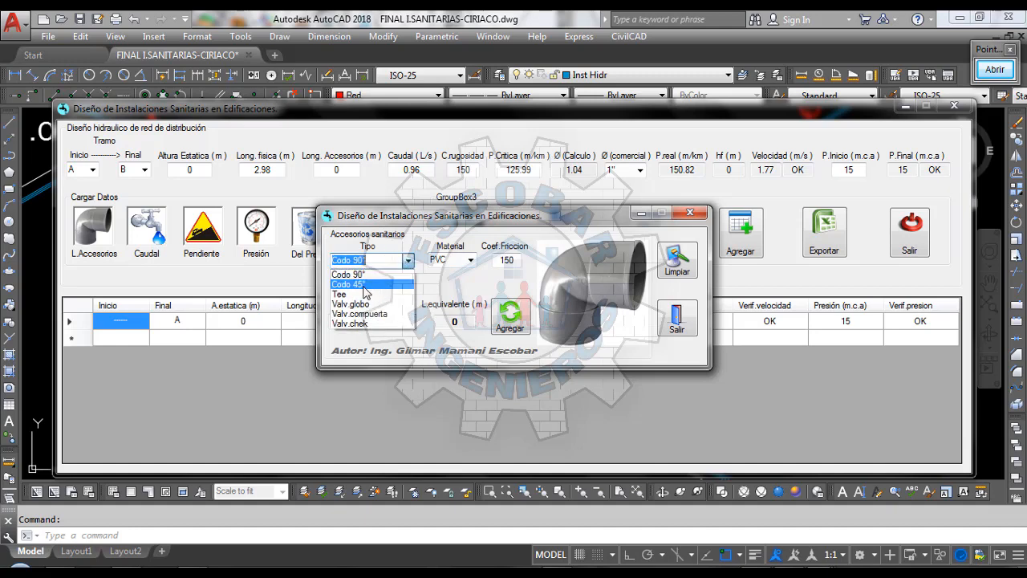
left_click(351, 294)
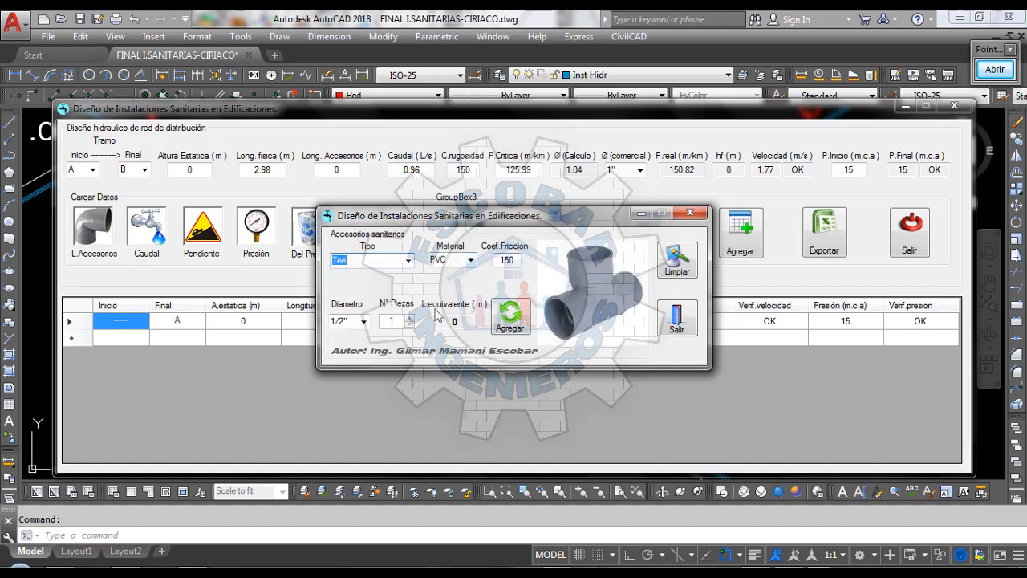
left_click(410, 317)
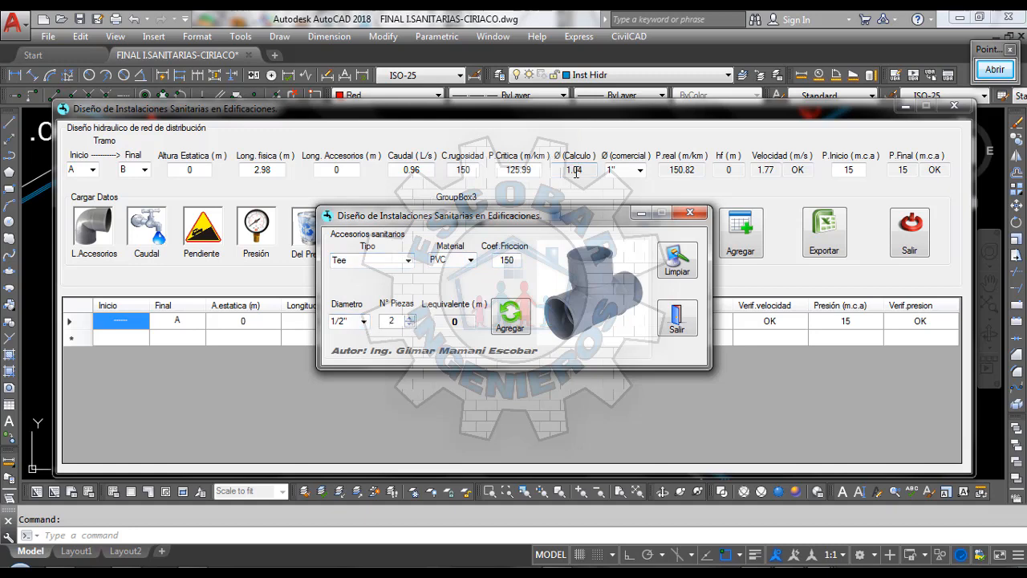
left_click(364, 321)
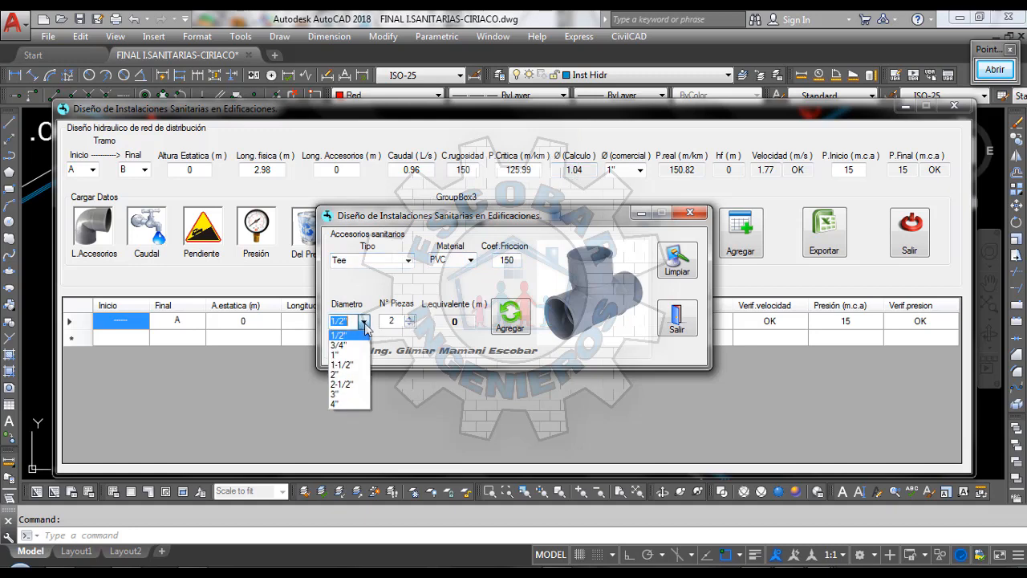
left_click(336, 354)
left_click(510, 317)
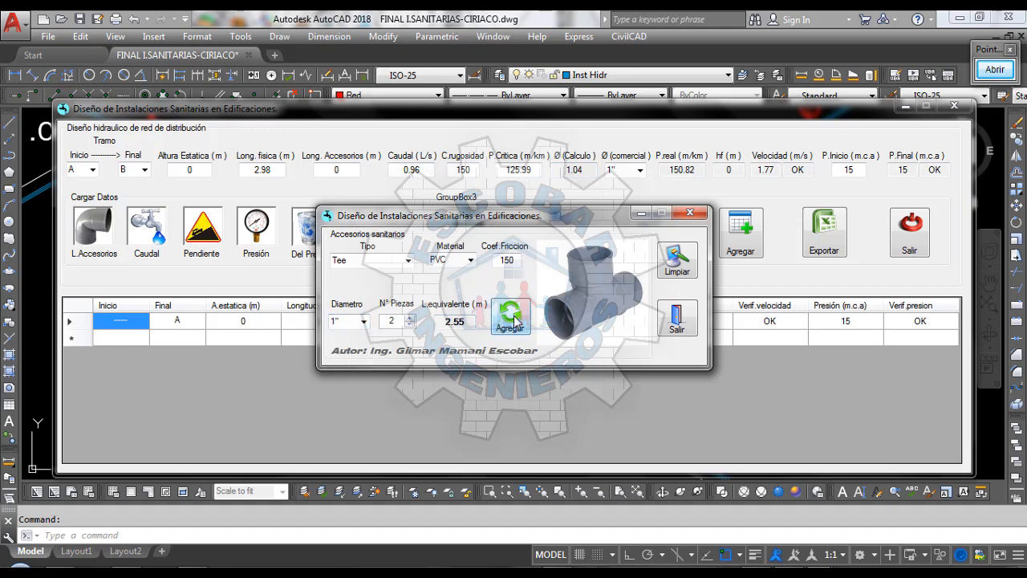
Step: Copy the tees' equivalent length into section A-B's fittings length as 2.55 m and close the fittings calculator
left_click_drag(475, 321, 416, 318)
key("ctrl+c")
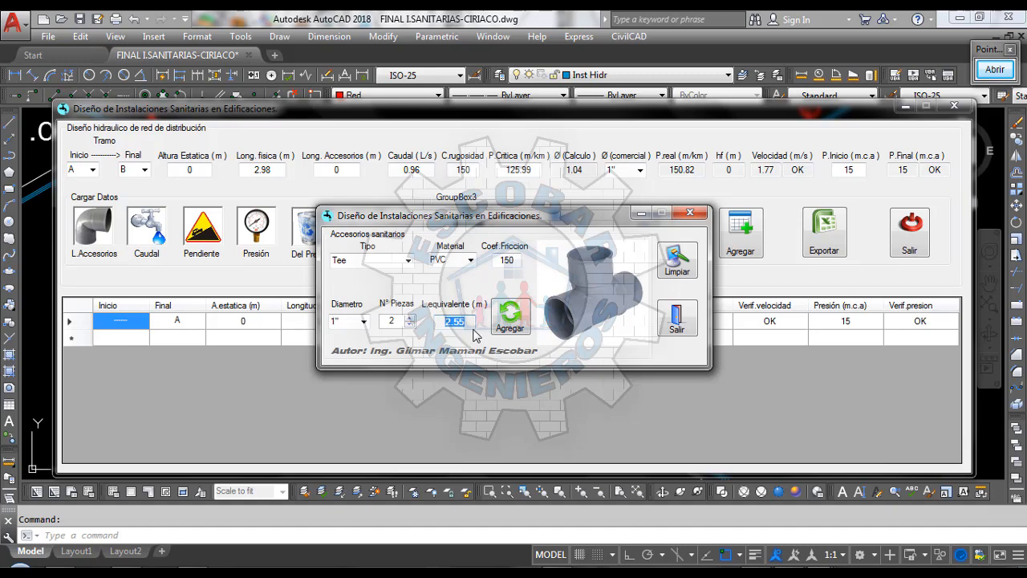
double_click(340, 170)
key("BackSpace")
key("ctrl+v")
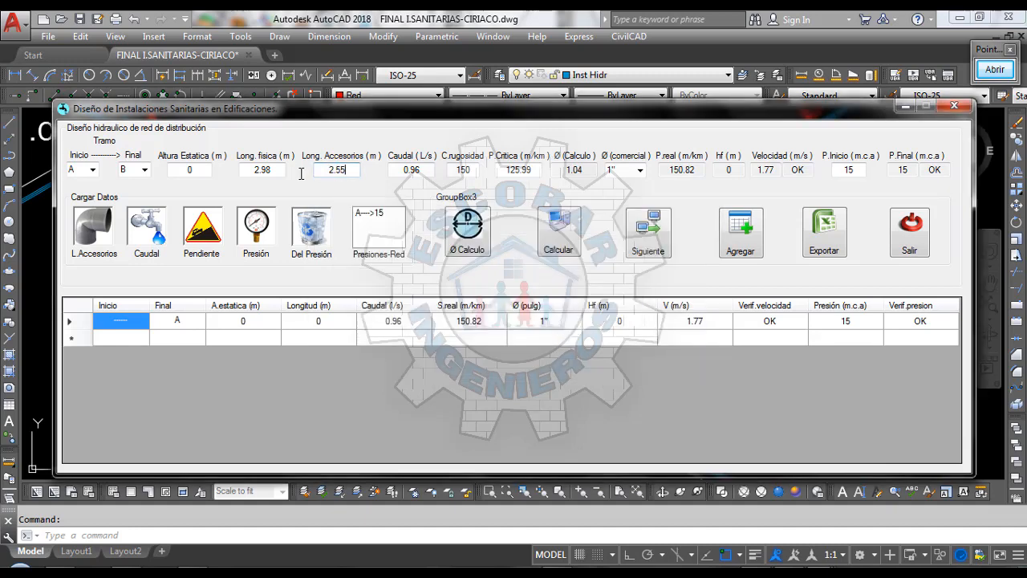
left_click(767, 573)
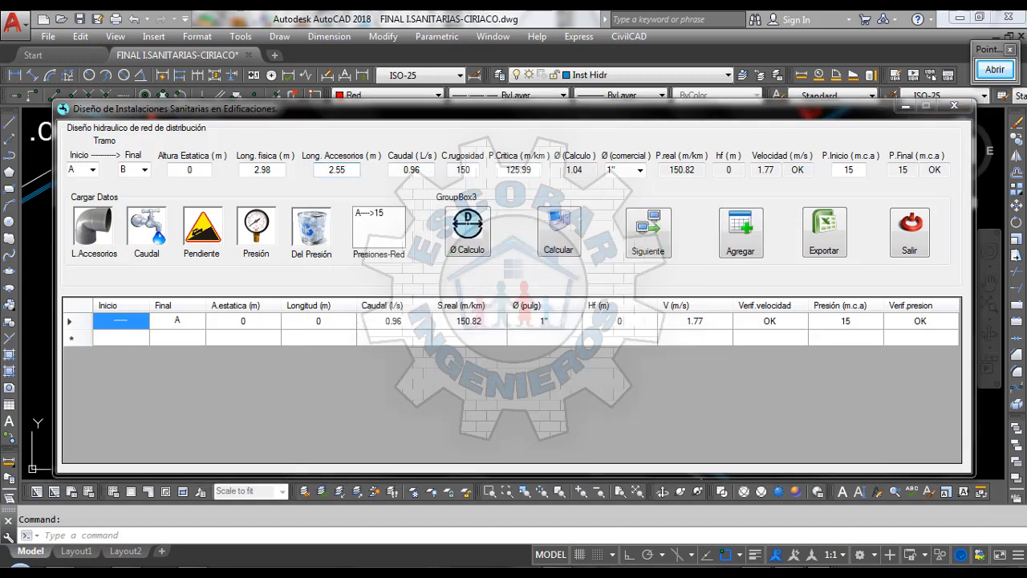
left_click(927, 492)
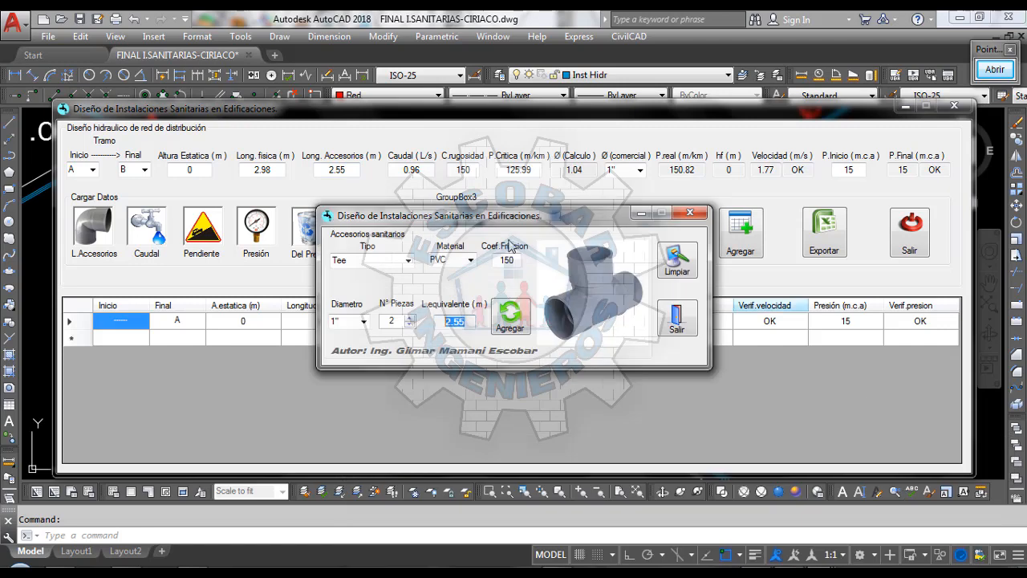
left_click(688, 215)
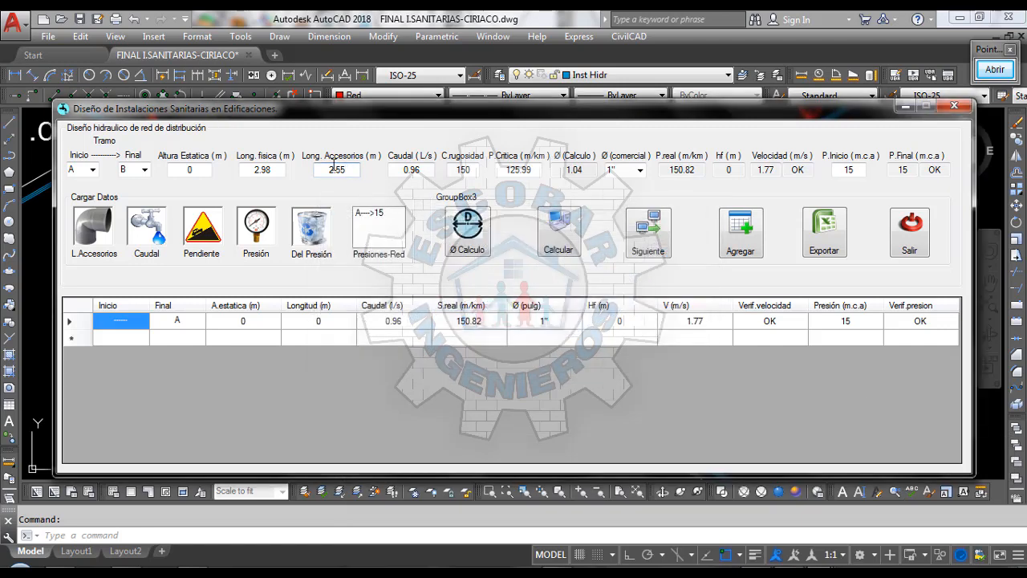
Step: Review section A-B's flow and roughness, and calculate its head loss, velocity and final pressure
left_click(423, 171)
left_click(474, 168)
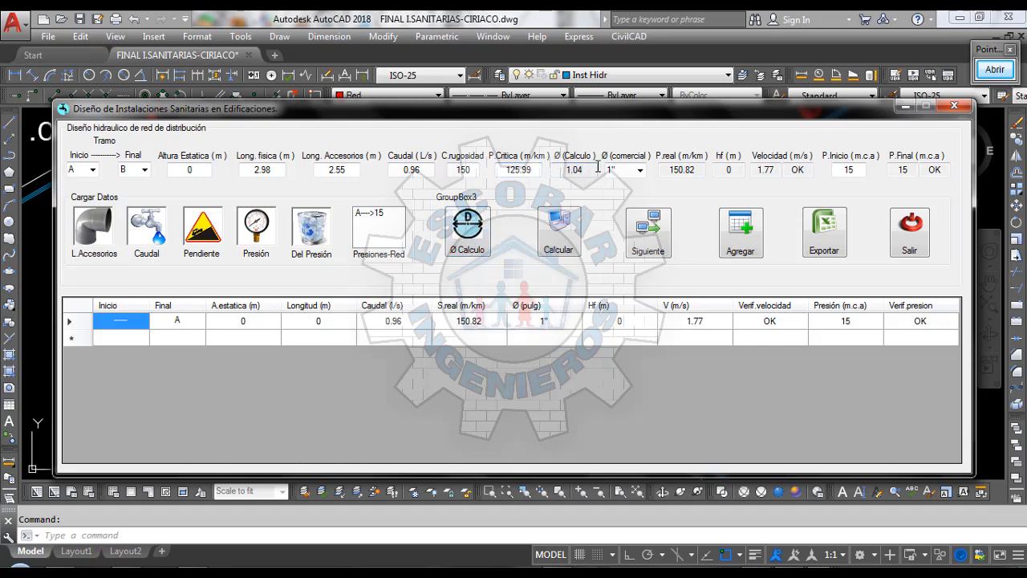
left_click(560, 241)
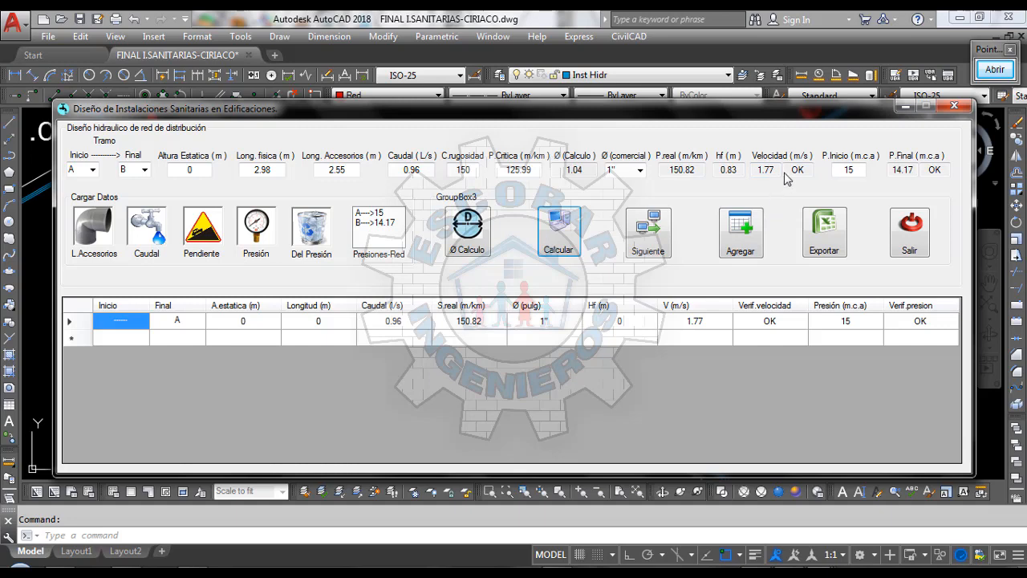
left_click(741, 169)
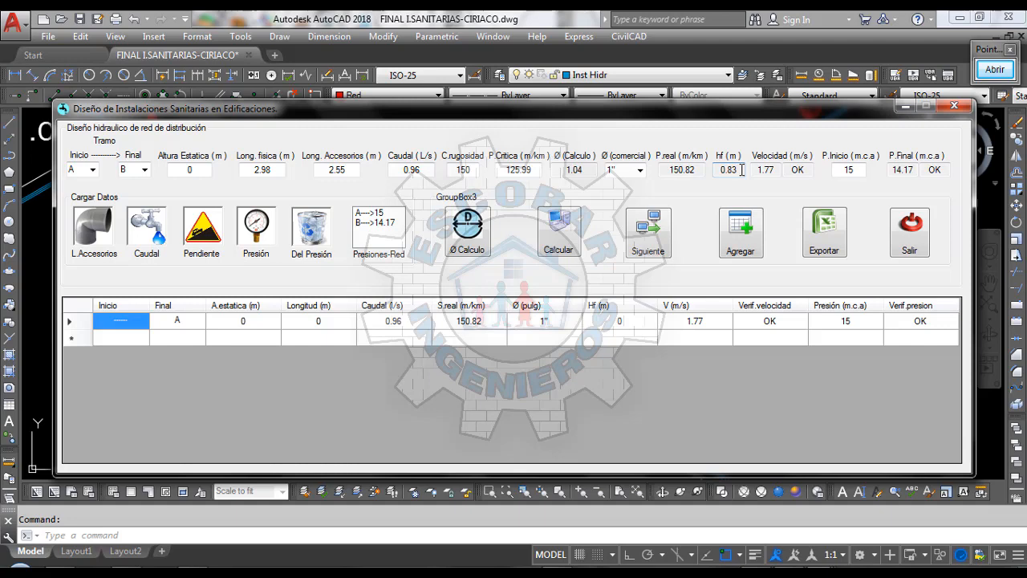
Step: Switch to the HP 50G calculator emulator, turn it on and clear the values on its stack
left_click(996, 69)
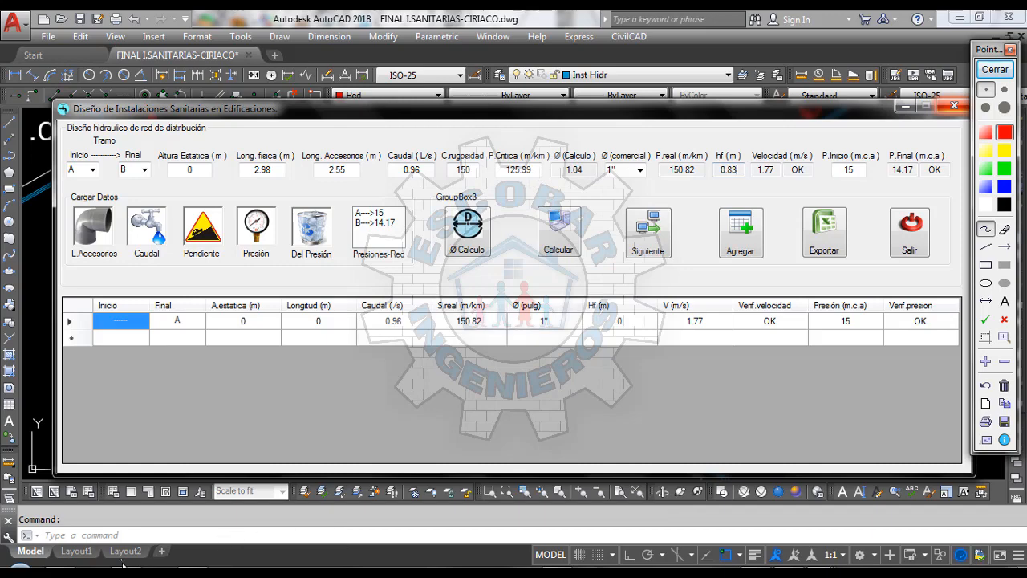
left_click(995, 69)
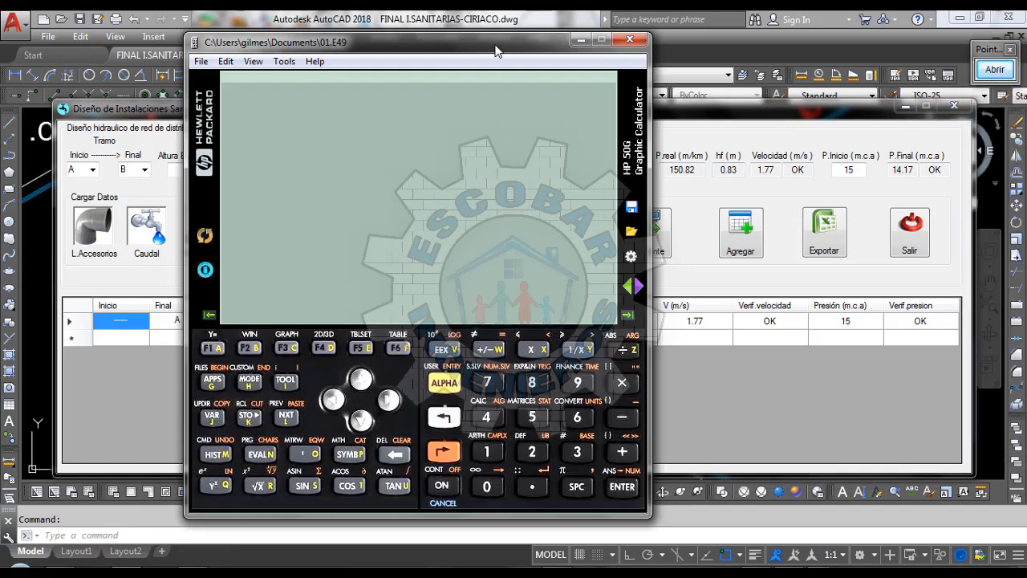
left_click_drag(499, 53, 633, 83)
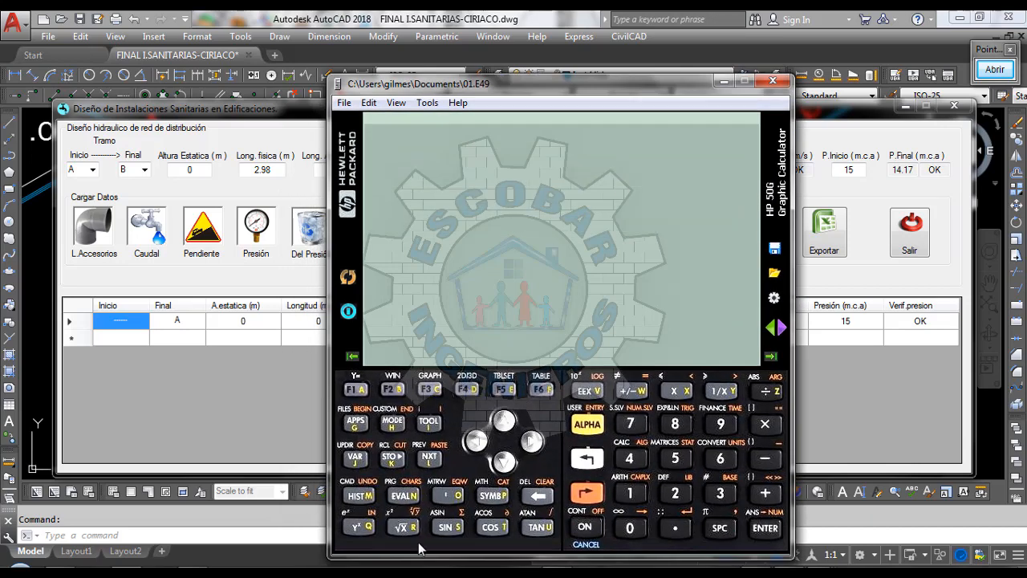
left_click(581, 530)
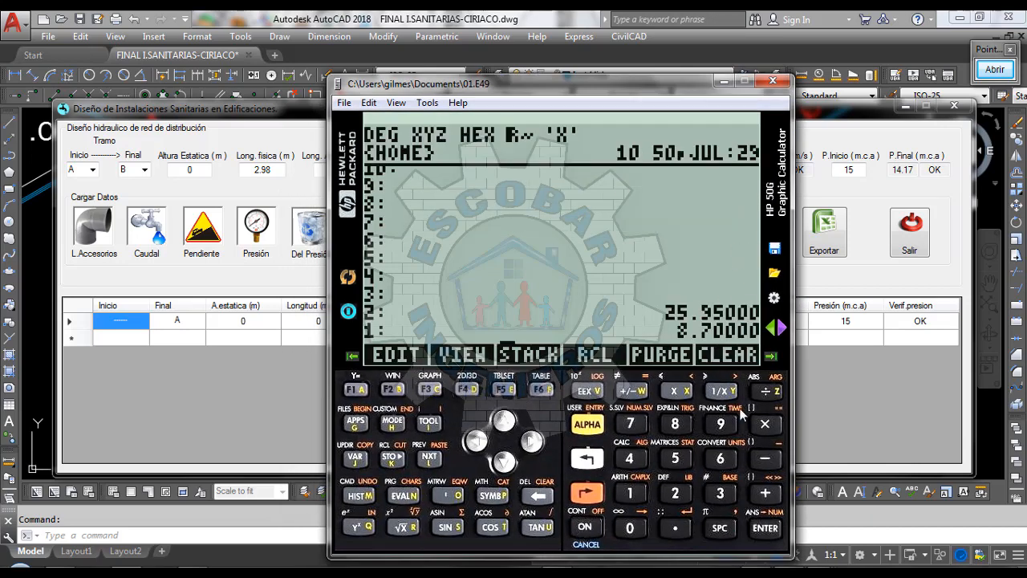
key("BackSpace")
key("BackSpace")
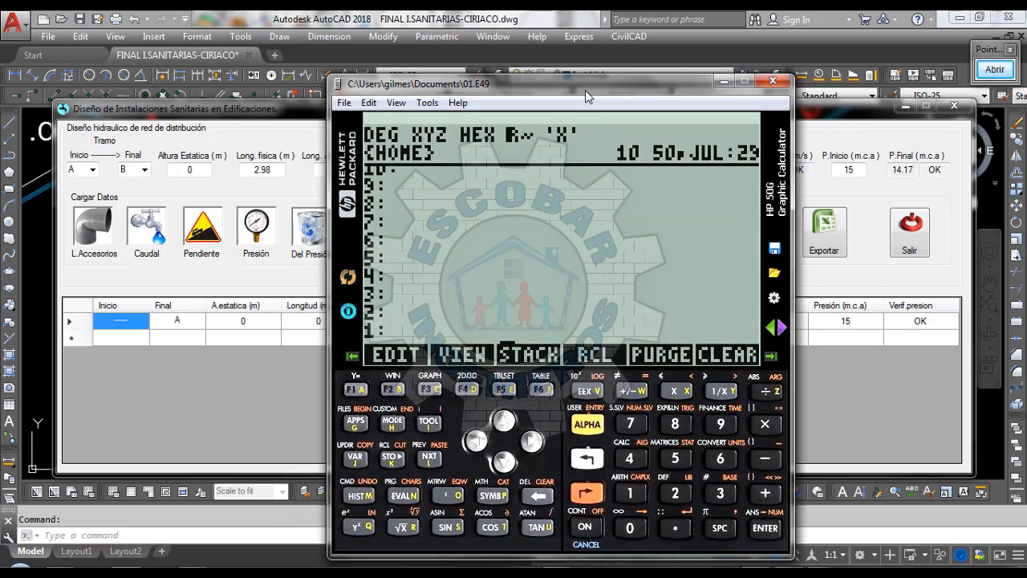
Step: Add the physical length 2.98 and the fittings length 2.55 on the HP 50G calculator
left_click_drag(584, 90, 552, 220)
type("2.98")
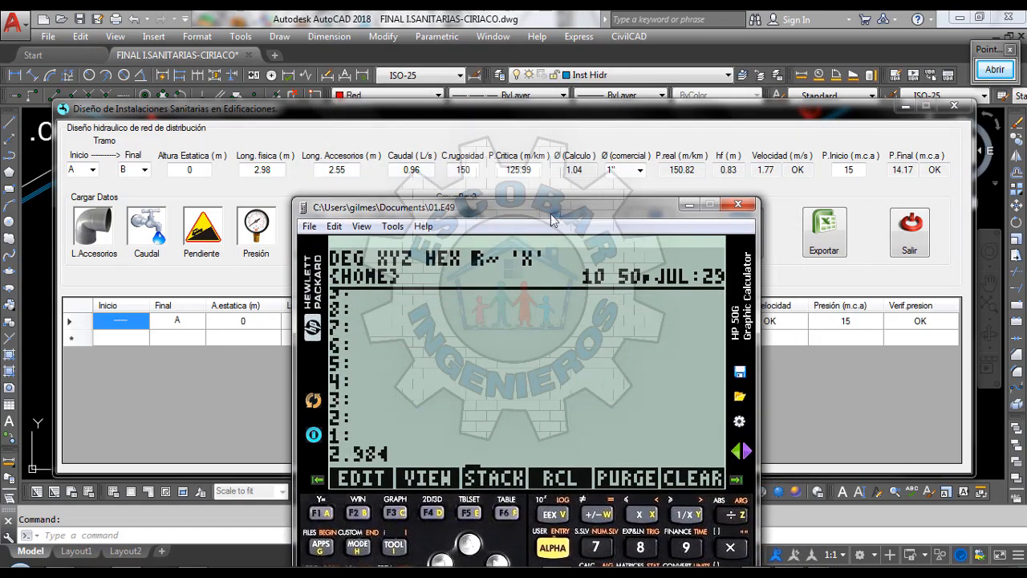
key("Return")
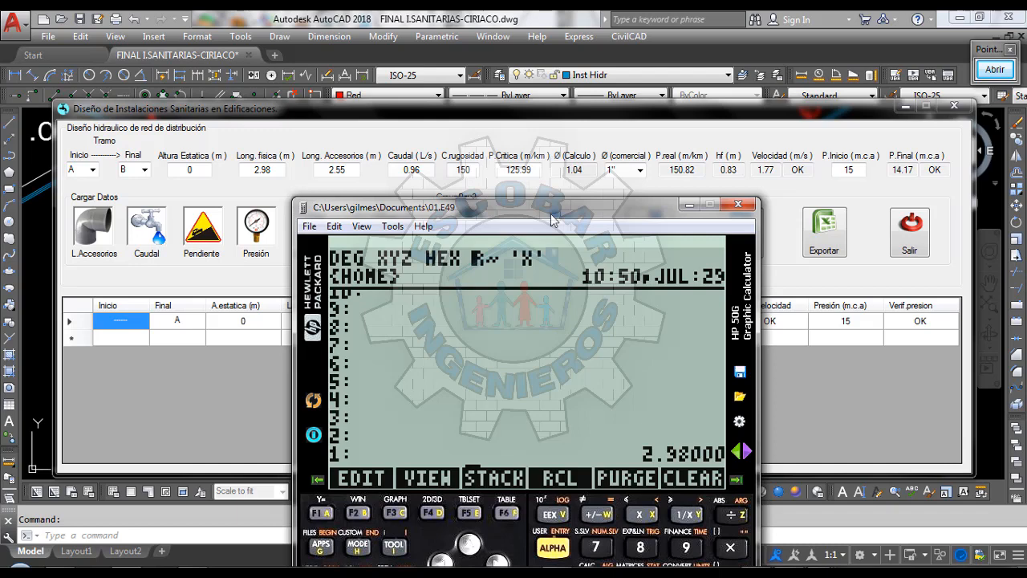
type("2.55")
key("Return")
key("plus")
Step: Divide the real slope 150.82 by 1000 and multiply it by the total length to verify the head loss
type("150")
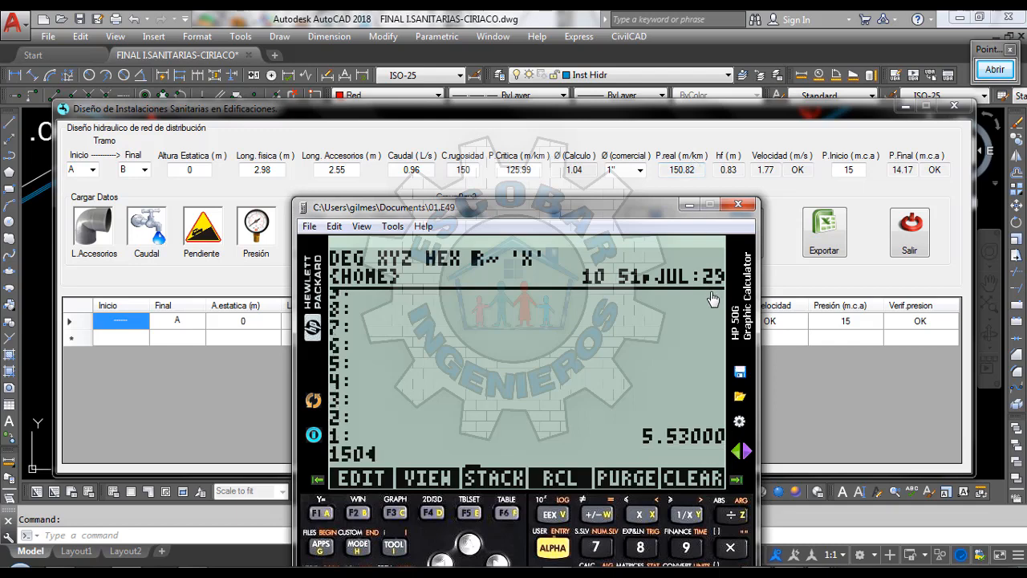
type(".82")
key("Return")
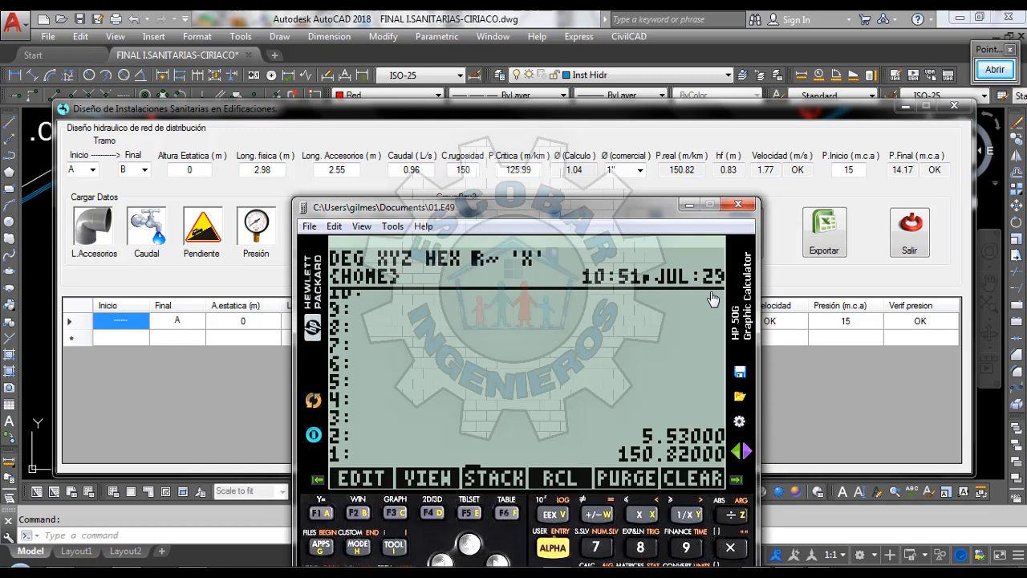
type("1000")
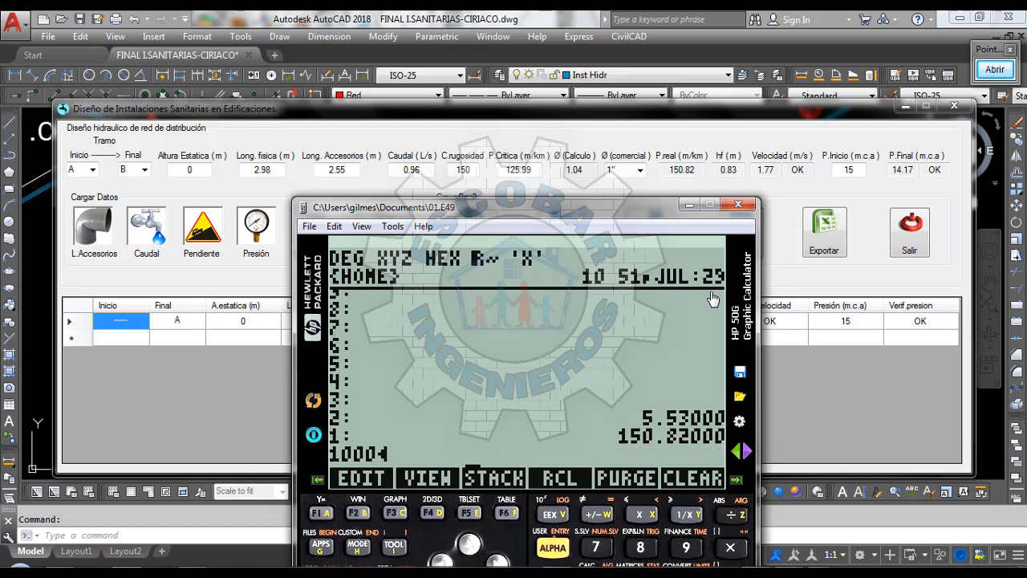
key("slash")
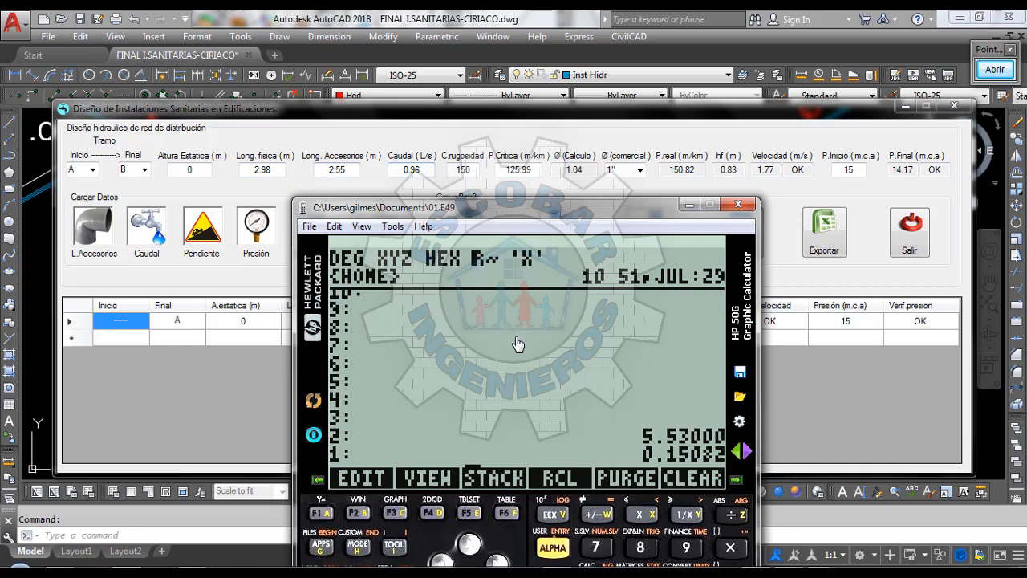
key("asterisk")
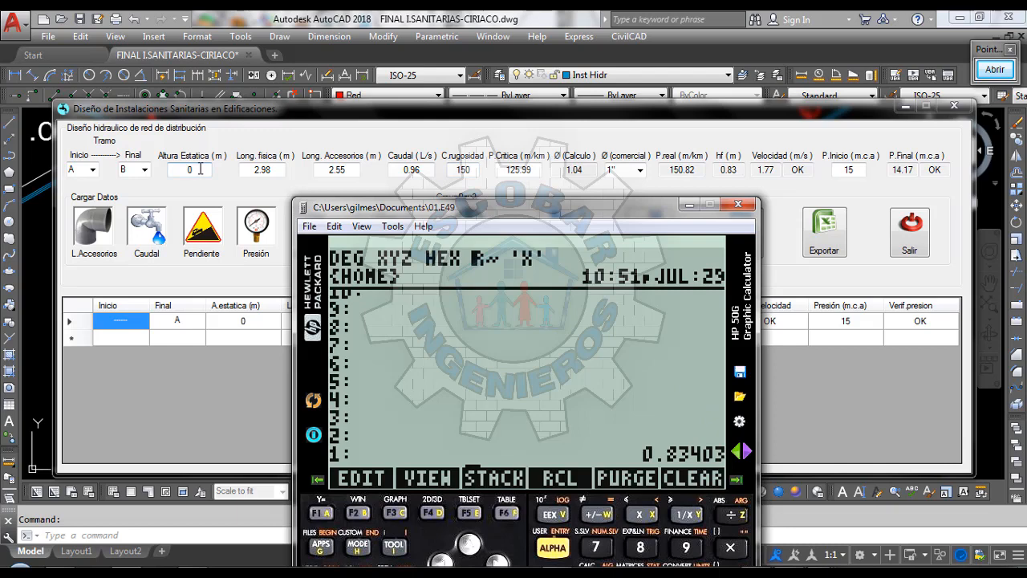
type("0")
key("Return")
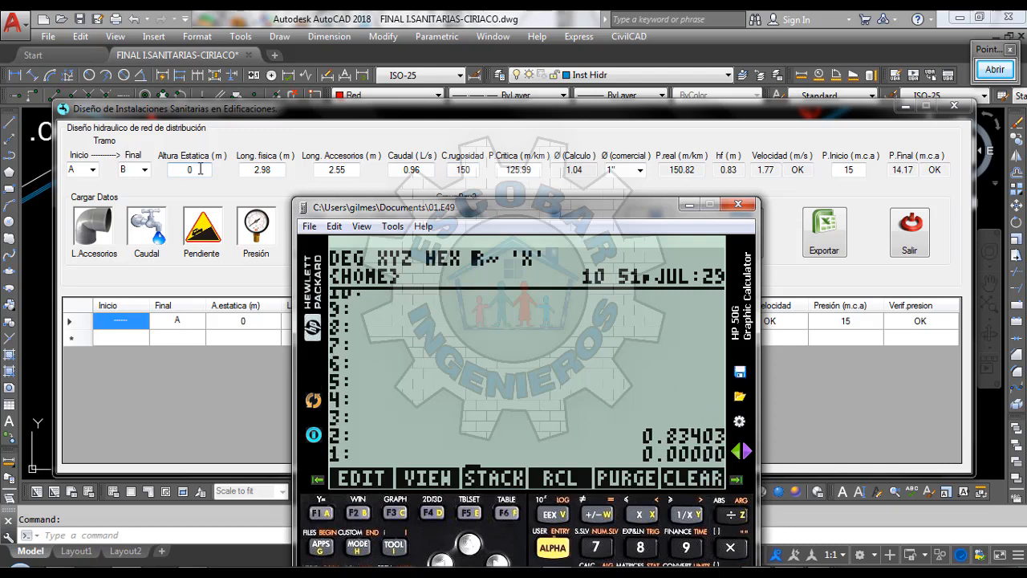
key("BackSpace")
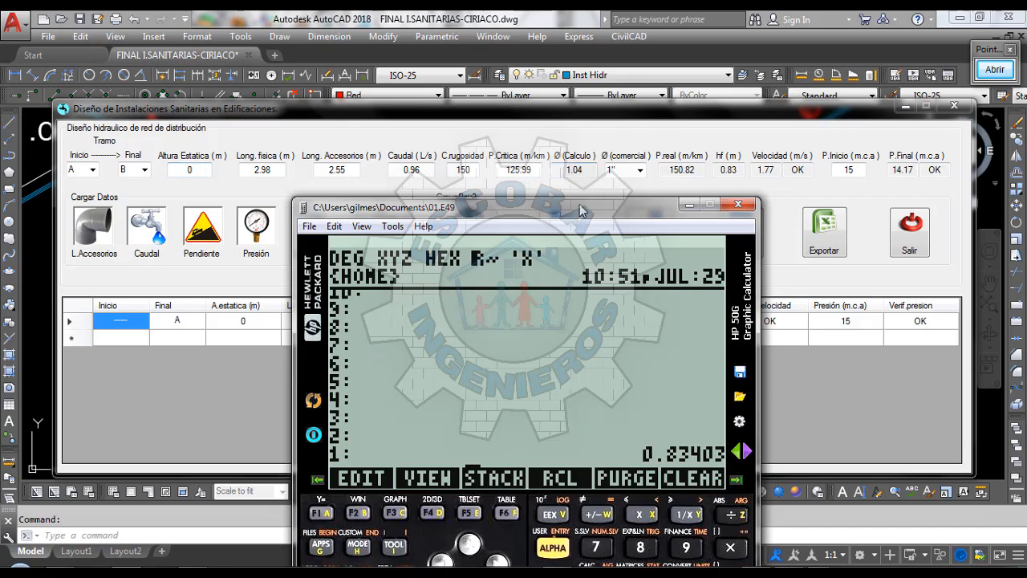
Step: Compare the calculator result with the form's hf value using a red annotation arrow, and close the calculator
left_click_drag(582, 210, 492, 209)
left_click(995, 69)
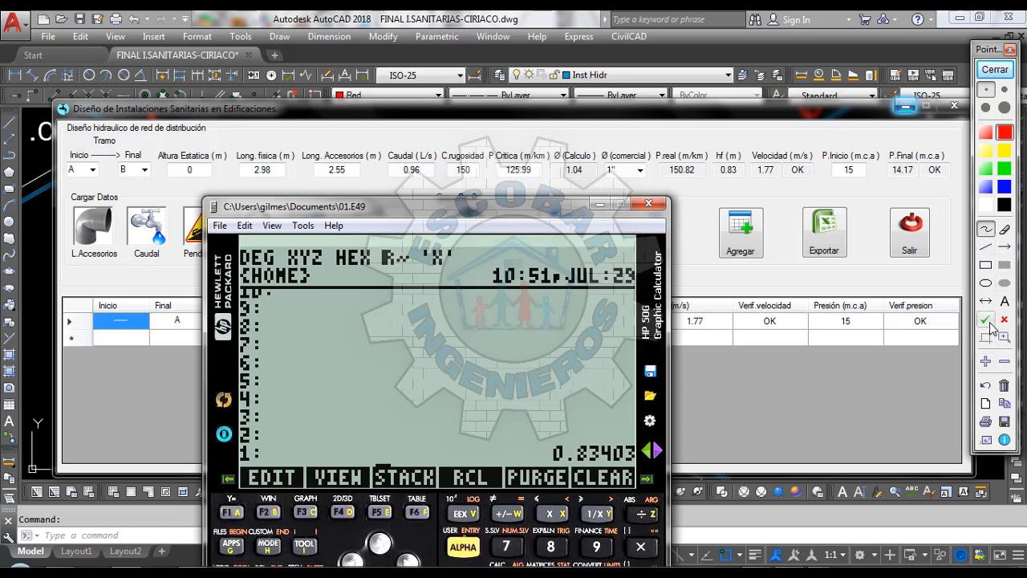
left_click(1004, 246)
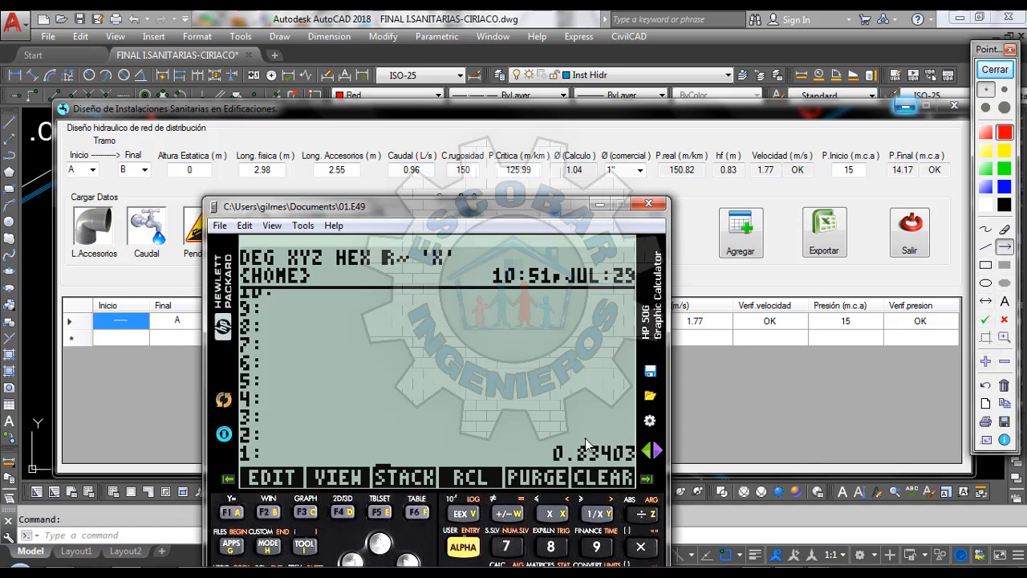
left_click_drag(586, 441, 720, 183)
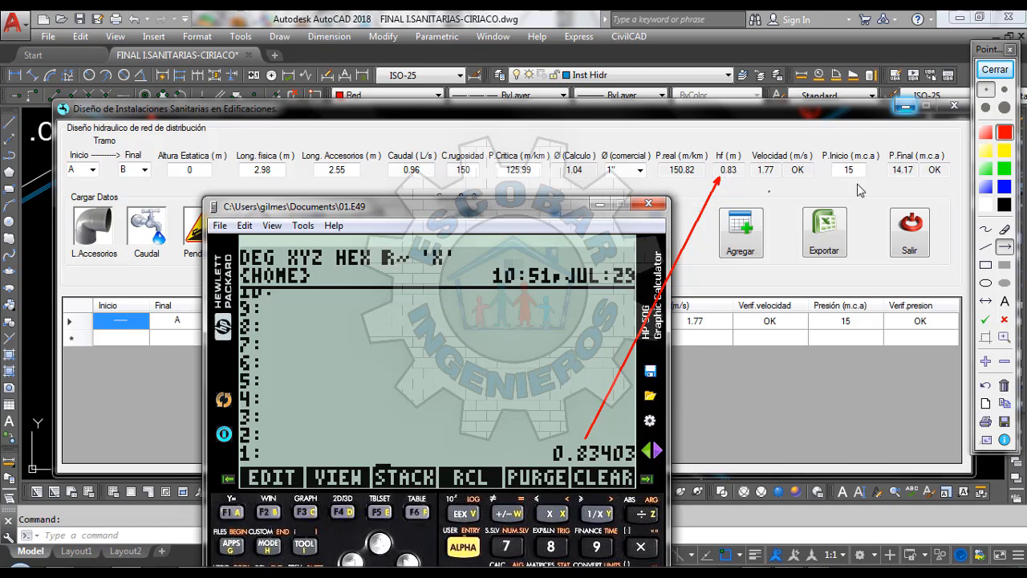
left_click(993, 71)
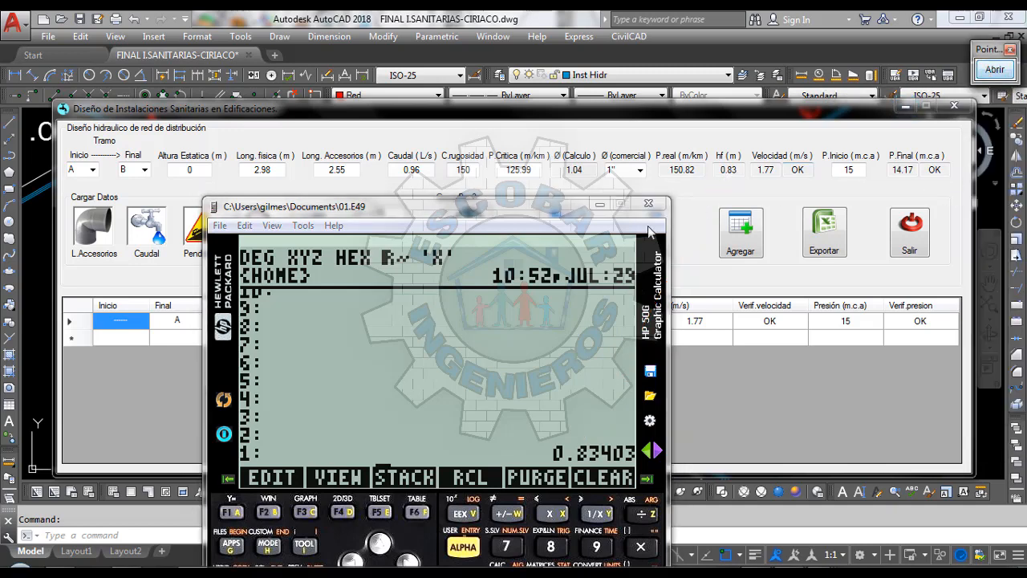
left_click(649, 205)
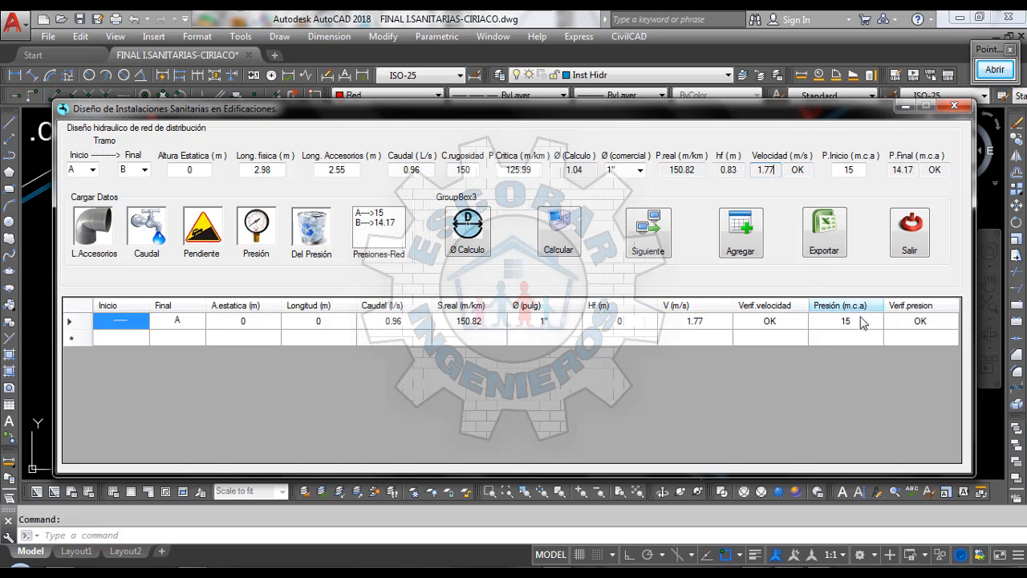
Step: Start the screen annotation tool and handwrite the red formula Q = 3.2 x C x V^4.174 below the results table
left_click(993, 71)
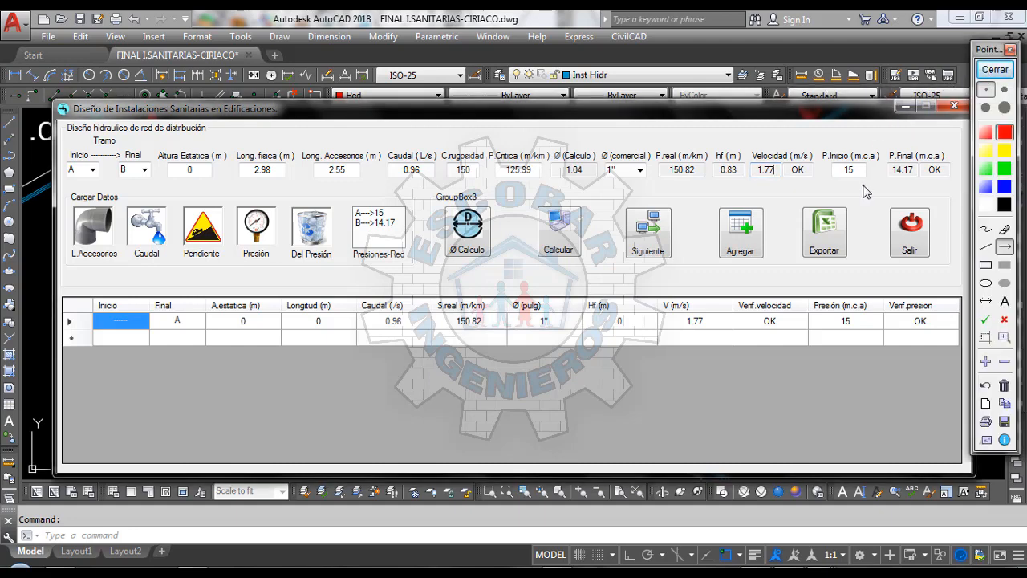
left_click(987, 230)
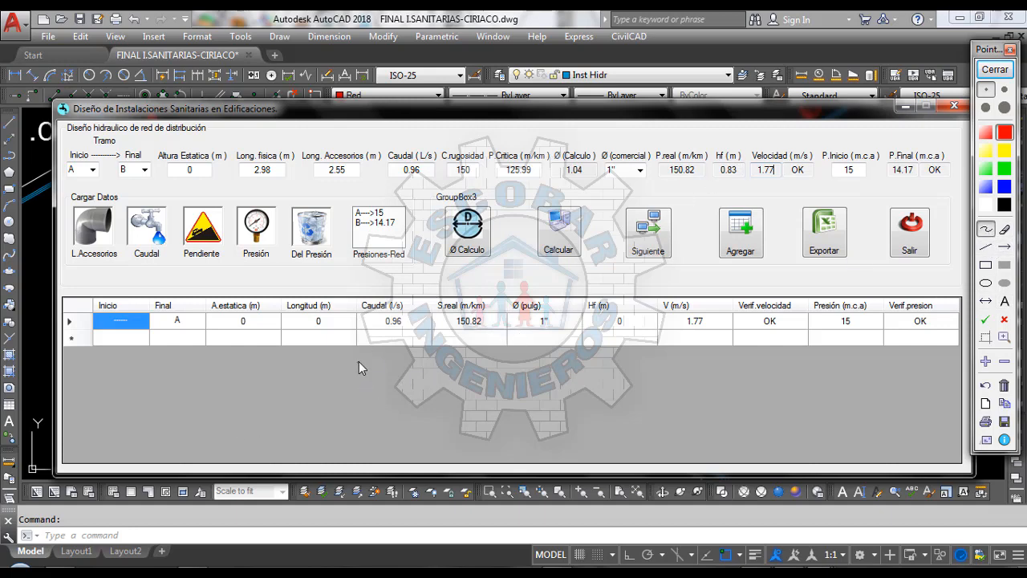
mouse_move(359, 363)
left_mouse_down()
mouse_move(358, 376)
mouse_move(391, 390)
mouse_move(418, 371)
mouse_move(419, 384)
mouse_move(455, 389)
mouse_move(435, 387)
mouse_move(482, 371)
mouse_move(470, 389)
mouse_move(499, 390)
mouse_move(516, 364)
mouse_move(532, 390)
left_mouse_up()
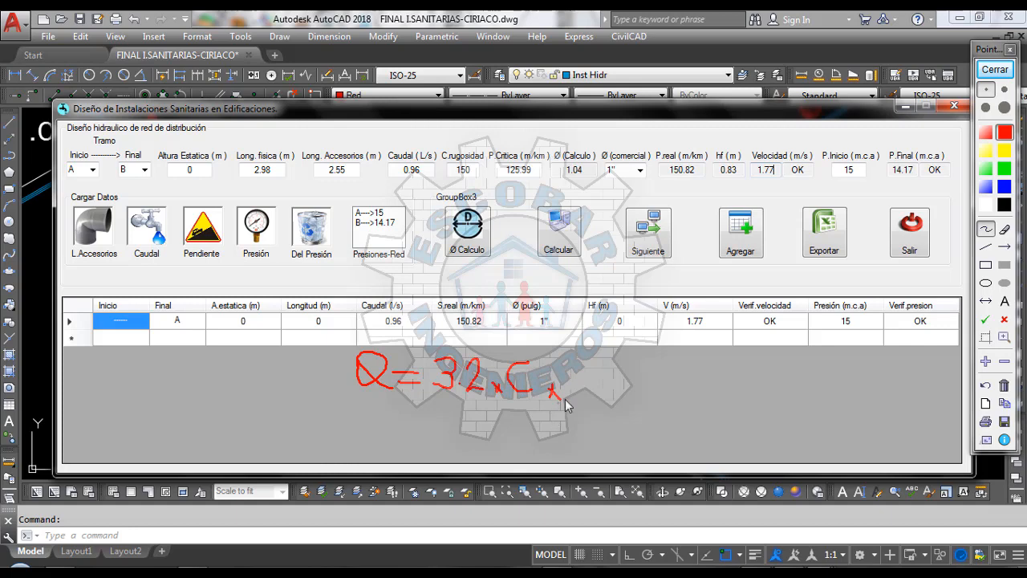
mouse_move(586, 362)
left_mouse_down()
mouse_move(596, 385)
mouse_move(613, 383)
mouse_move(619, 359)
mouse_move(642, 339)
mouse_move(643, 352)
left_mouse_up()
mouse_move(659, 334)
left_mouse_down()
mouse_move(659, 354)
mouse_move(678, 338)
mouse_move(672, 354)
mouse_move(686, 354)
left_mouse_up()
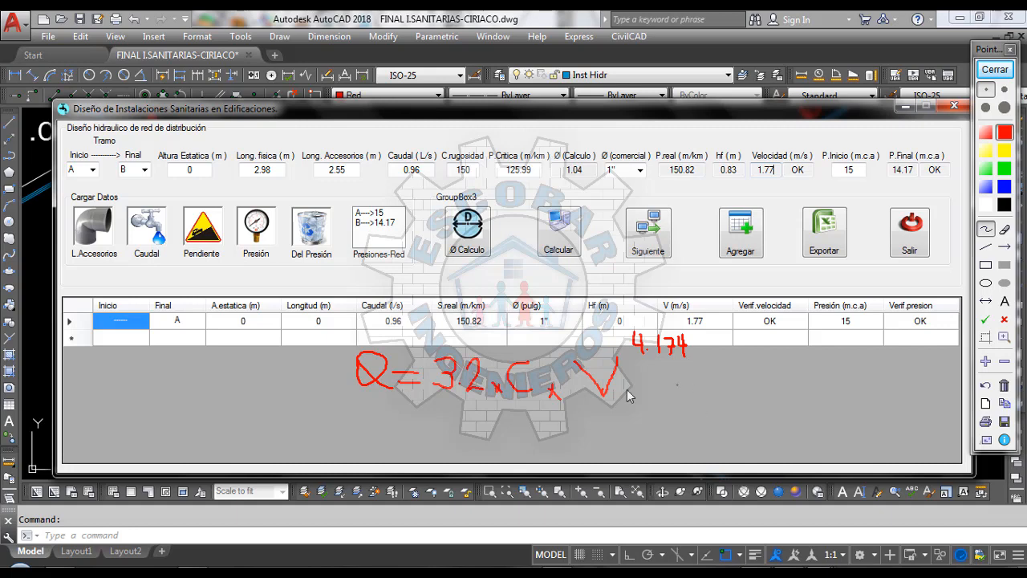
Step: Add a fraction bar with the denominator S^1.714 to the handwritten formula and frame it with a red rectangle
left_click_drag(435, 400, 586, 408)
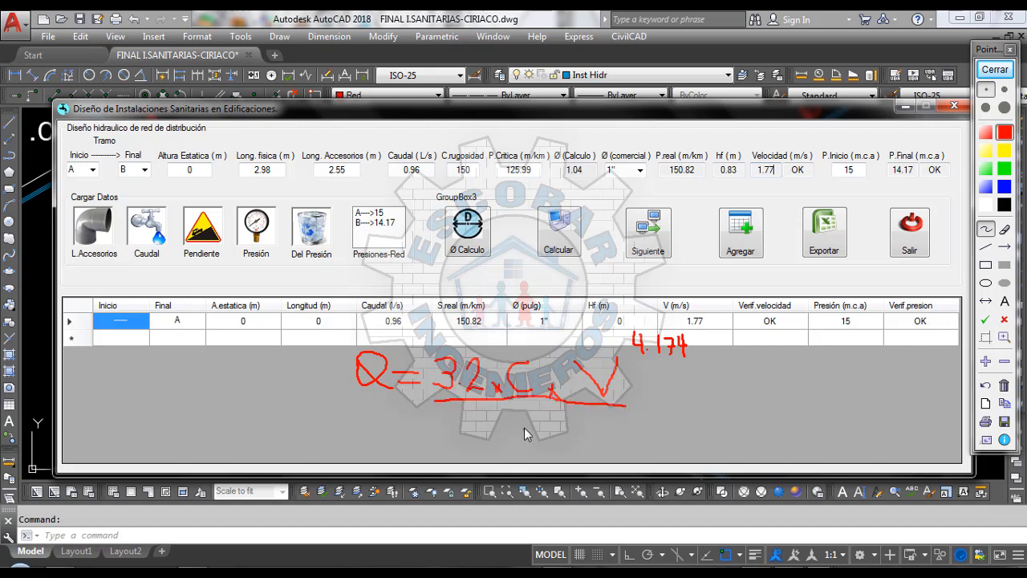
mouse_move(539, 425)
left_mouse_down()
mouse_move(546, 433)
mouse_move(512, 446)
left_mouse_up()
left_click_drag(562, 412, 569, 429)
left_click(579, 426)
mouse_move(583, 415)
left_mouse_down()
mouse_move(603, 431)
mouse_move(623, 423)
mouse_move(617, 432)
left_mouse_up()
left_click(984, 271)
left_click_drag(323, 303, 712, 459)
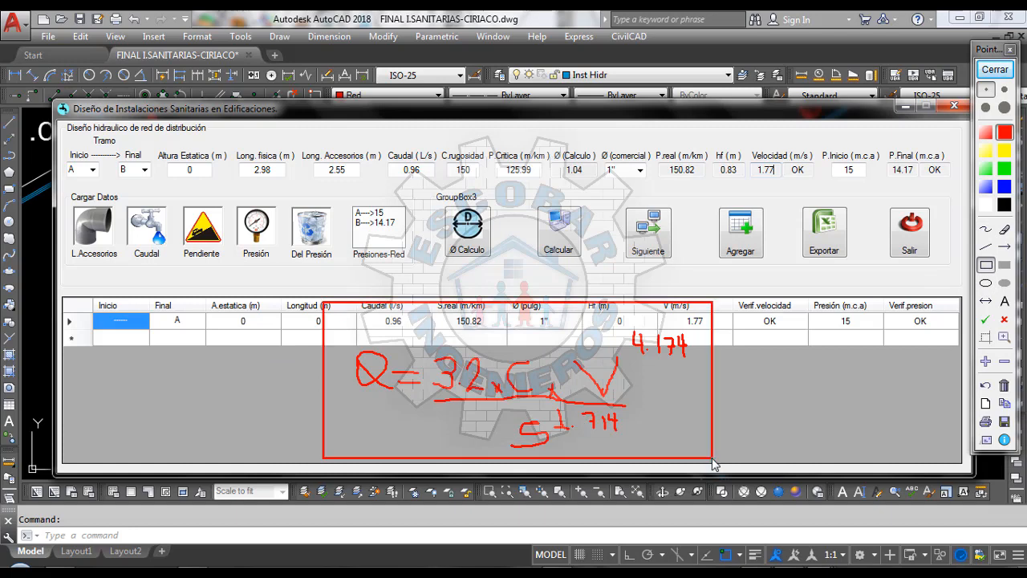
Step: Mark V, Q, C and S and the form's Caudal, C.rugosidad, P.real and Velocidad values with green checks, and end the annotation
left_click(987, 319)
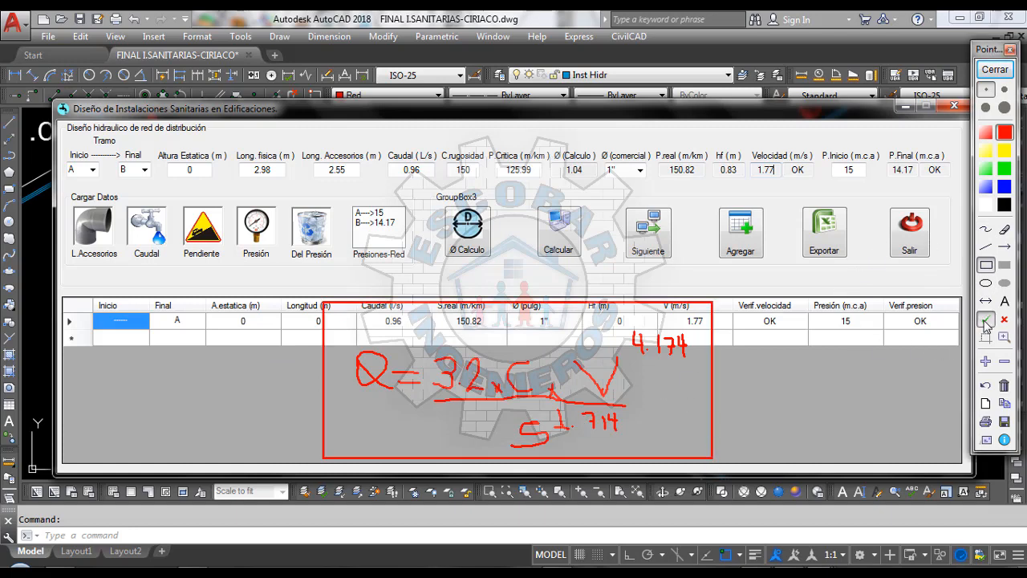
left_click(622, 382)
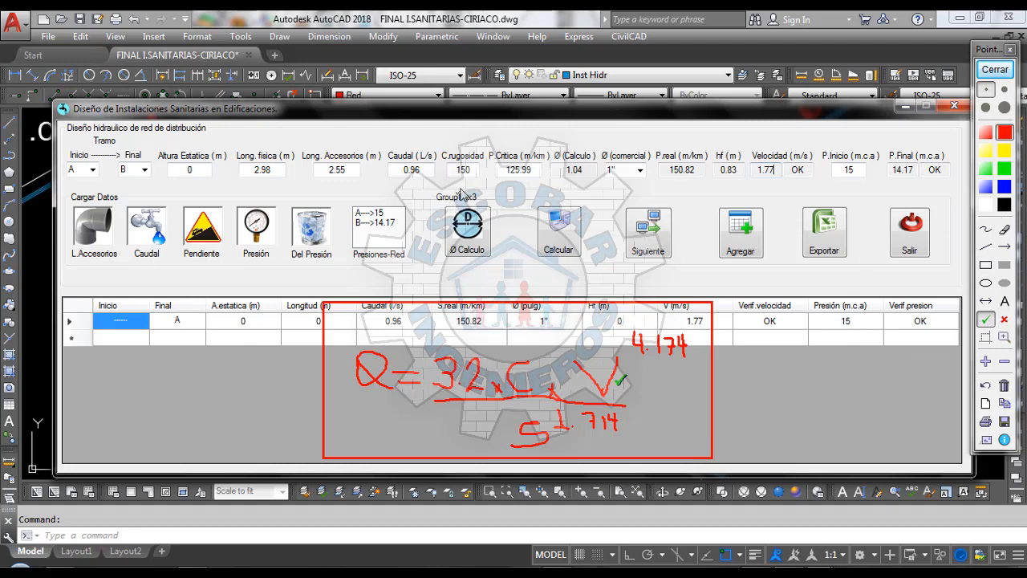
left_click(393, 348)
left_click(398, 215)
left_click(428, 170)
left_click(478, 168)
left_click(534, 372)
left_click(507, 434)
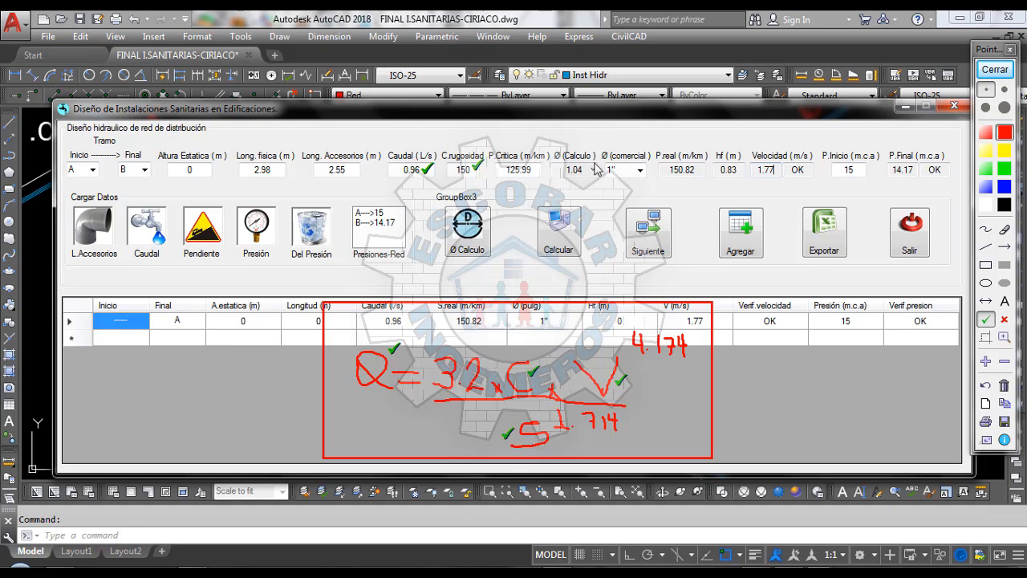
left_click(698, 169)
left_click(778, 170)
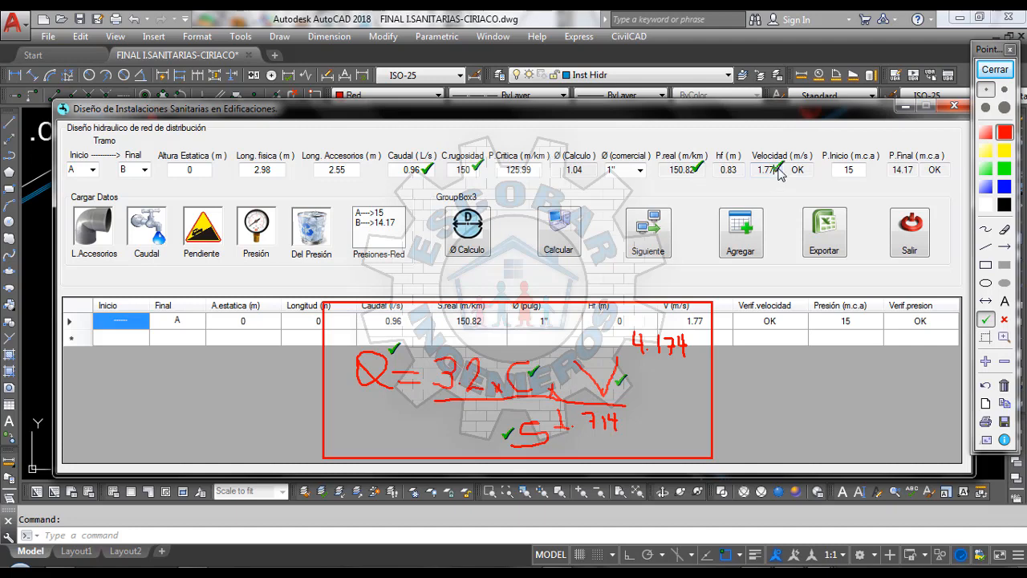
left_click(991, 74)
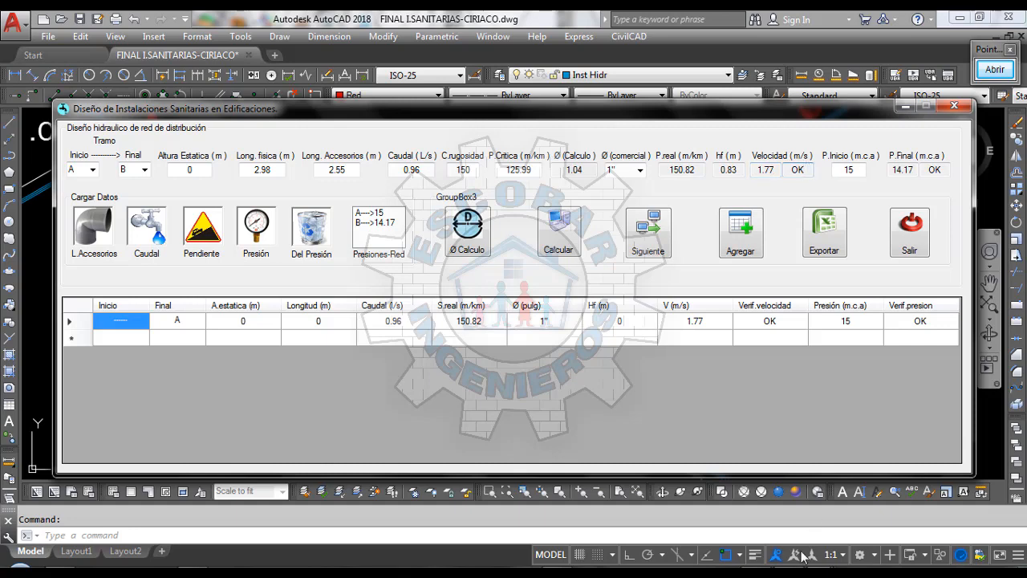
Step: Switch to the RNE2006_IS_010 PDF in PDF-XChange Editor and find the table of maximum velocities by pipe diameter on page 6
key("alt+Tab")
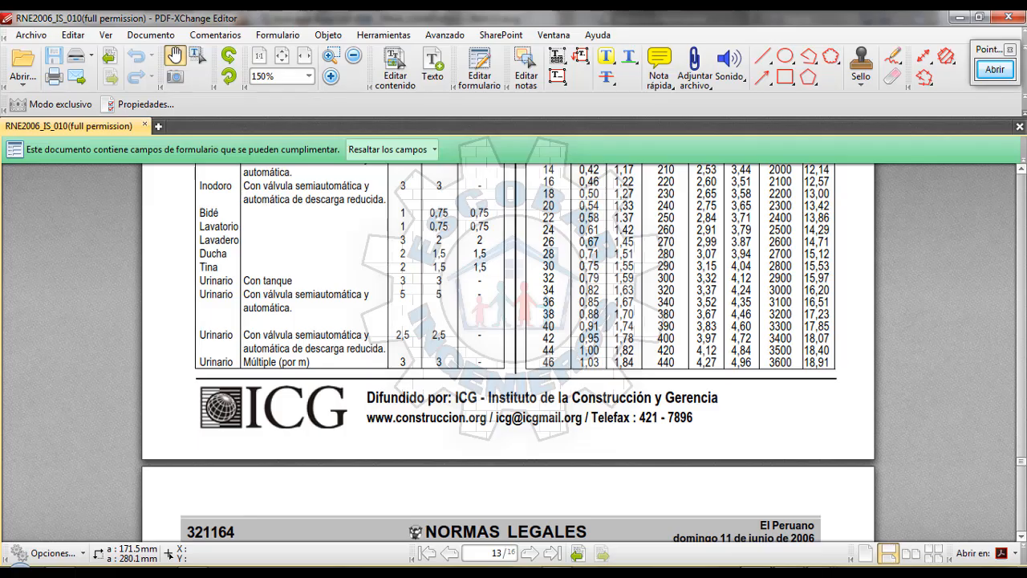
scroll(773, 366, "up", 3)
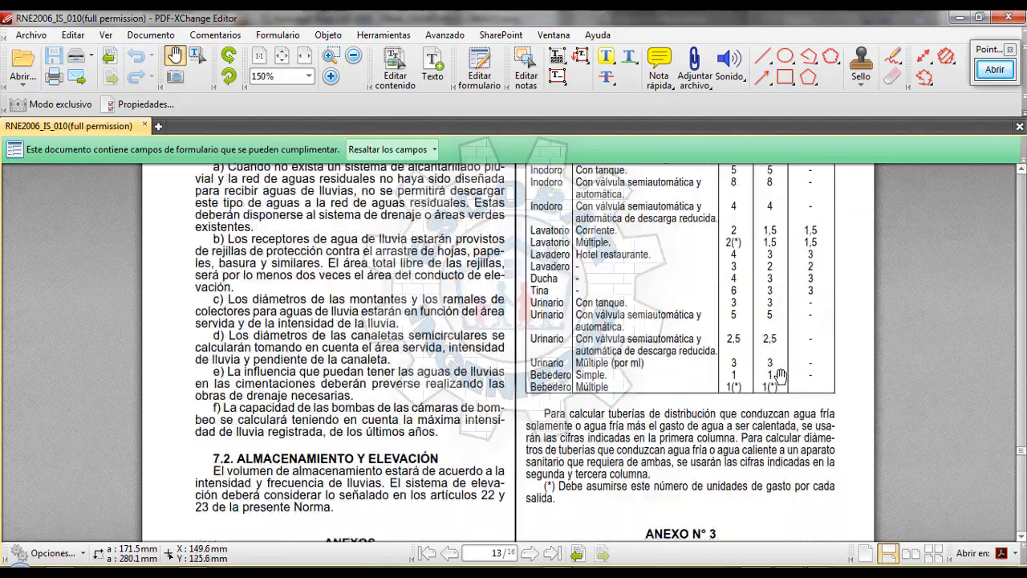
scroll(780, 376, "up", 18)
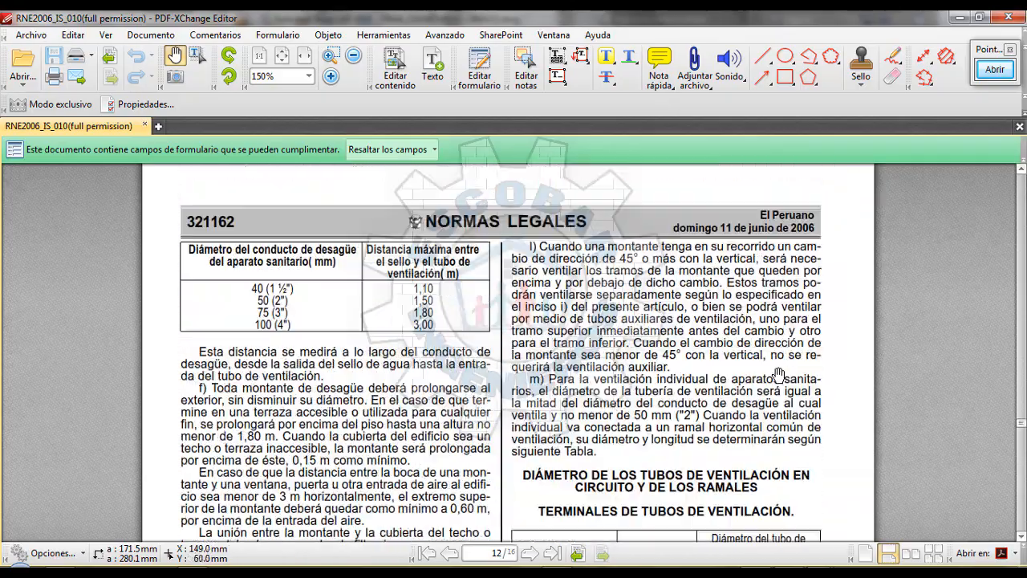
scroll(778, 374, "up", 15)
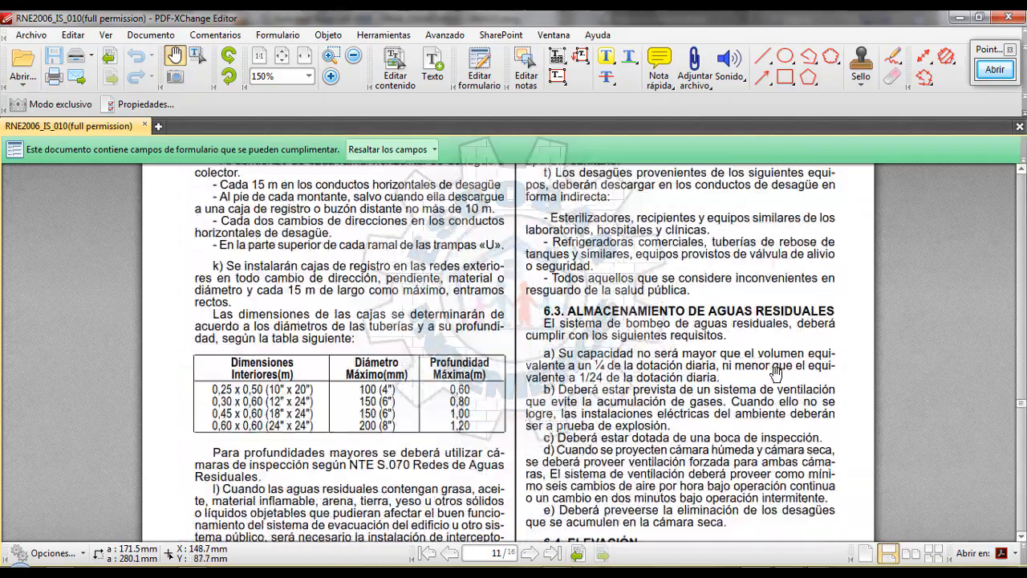
scroll(775, 374, "up", 15)
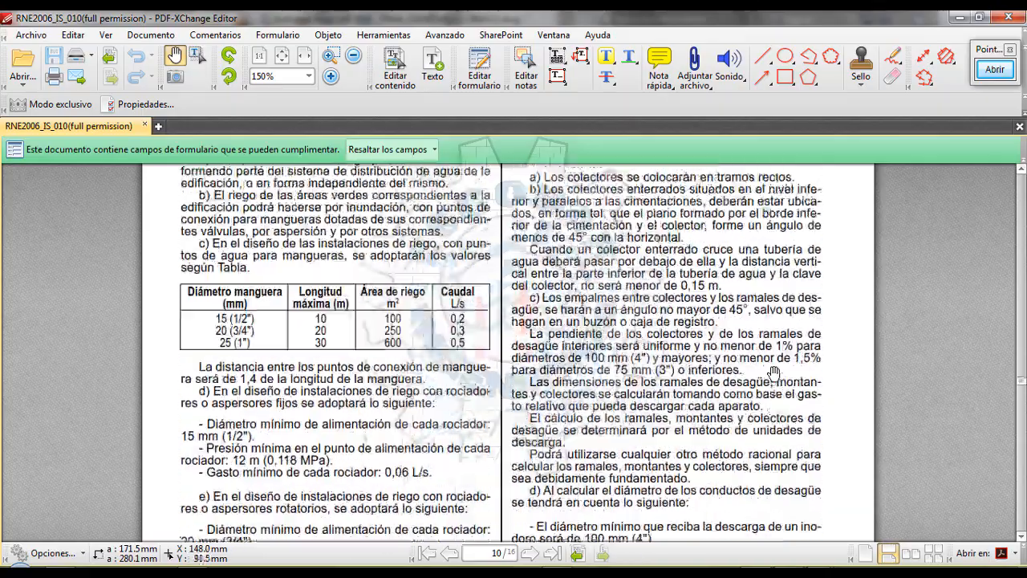
scroll(774, 372, "up", 15)
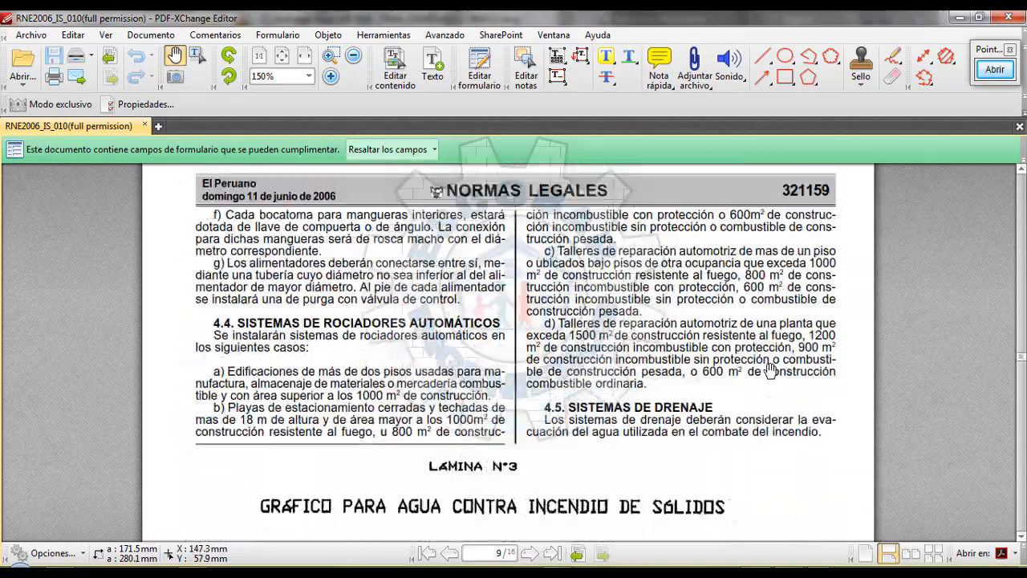
scroll(770, 371, "up", 15)
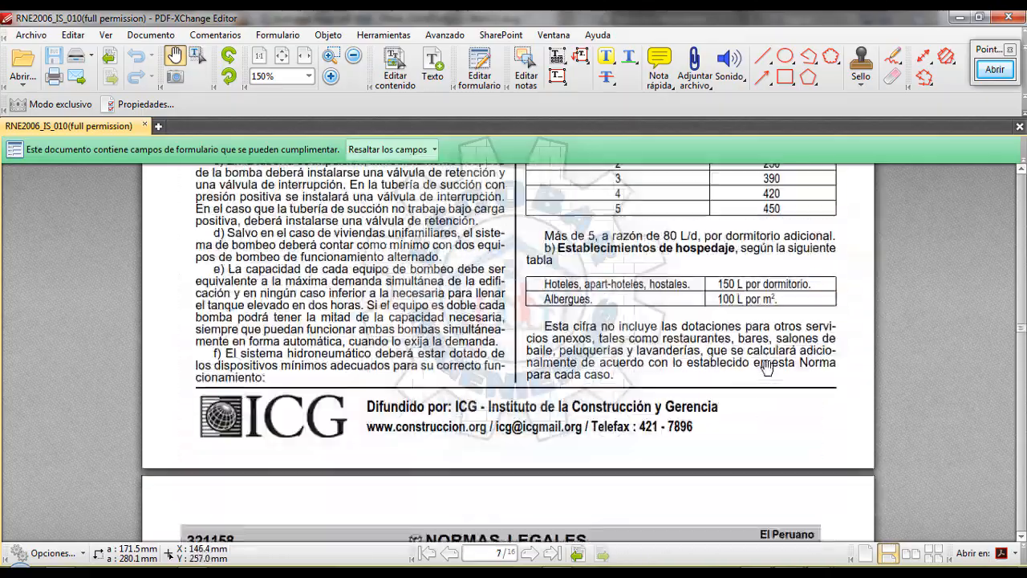
scroll(768, 368, "up", 15)
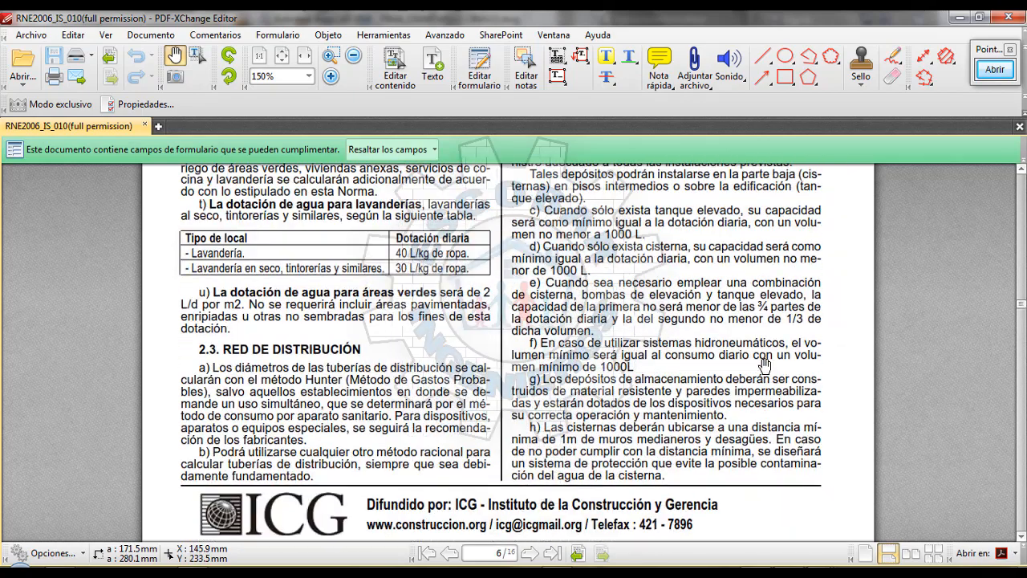
scroll(765, 363, "up", 8)
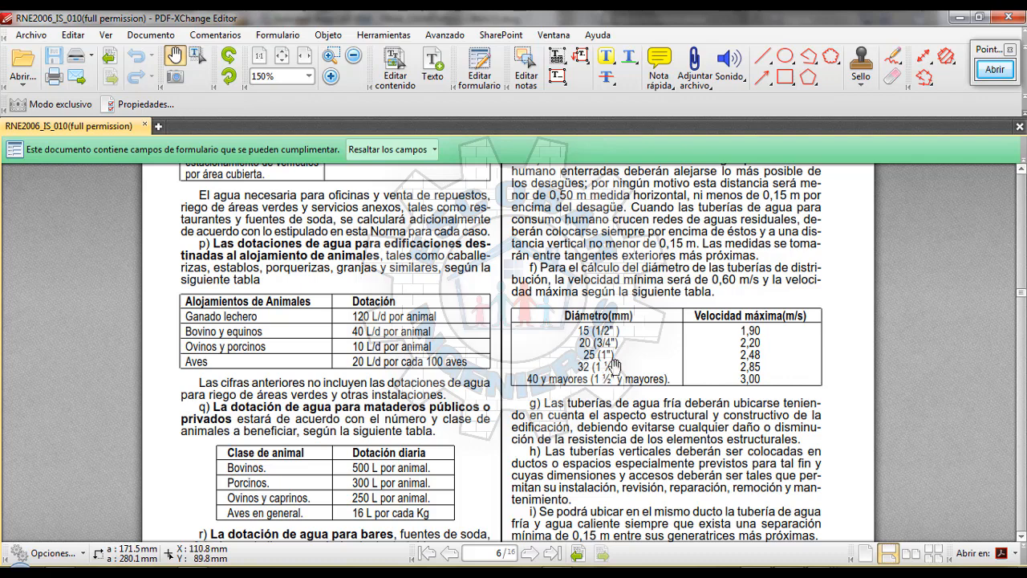
Step: Compare the form's velocity for the 1" commercial diameter with the PDF's maximum velocity table, and return to the design form
mouse_move(812, 566)
left_click(931, 462)
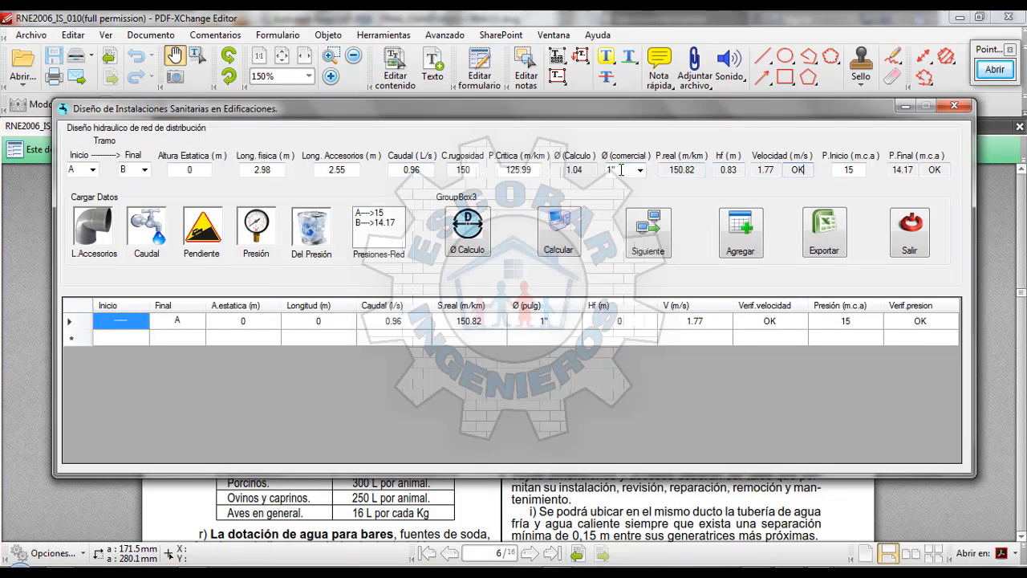
left_click(763, 512)
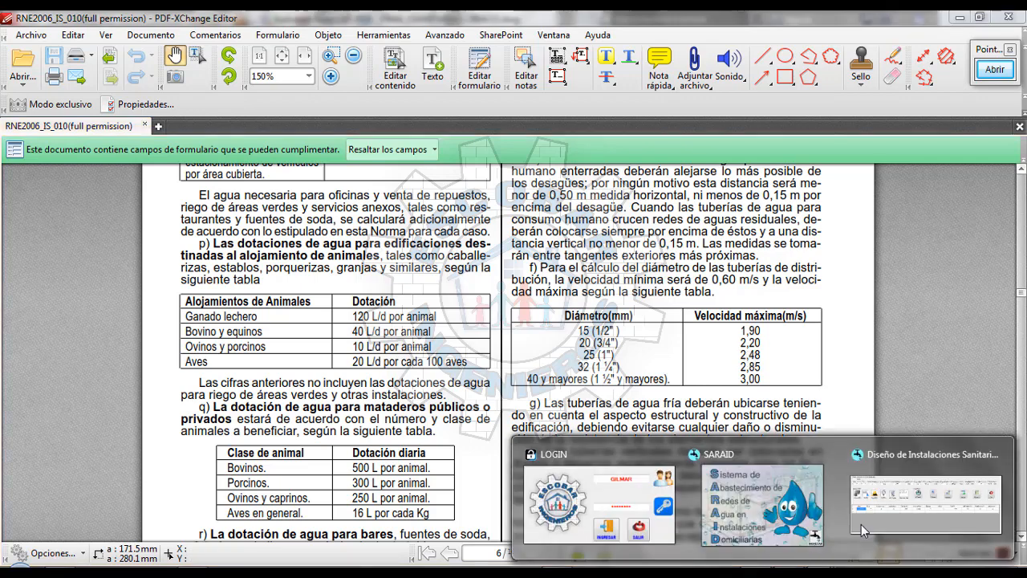
left_click(902, 509)
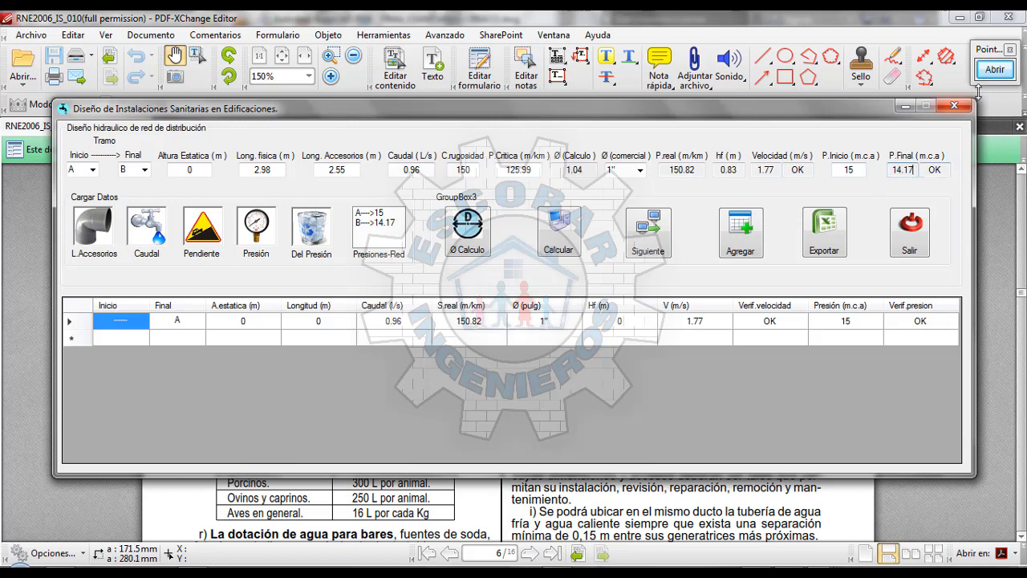
Step: Draw red freehand arrows linking the form's P.Inicio to hf and C.rugosidad to Altura Estatica, and end the annotation
left_click(994, 69)
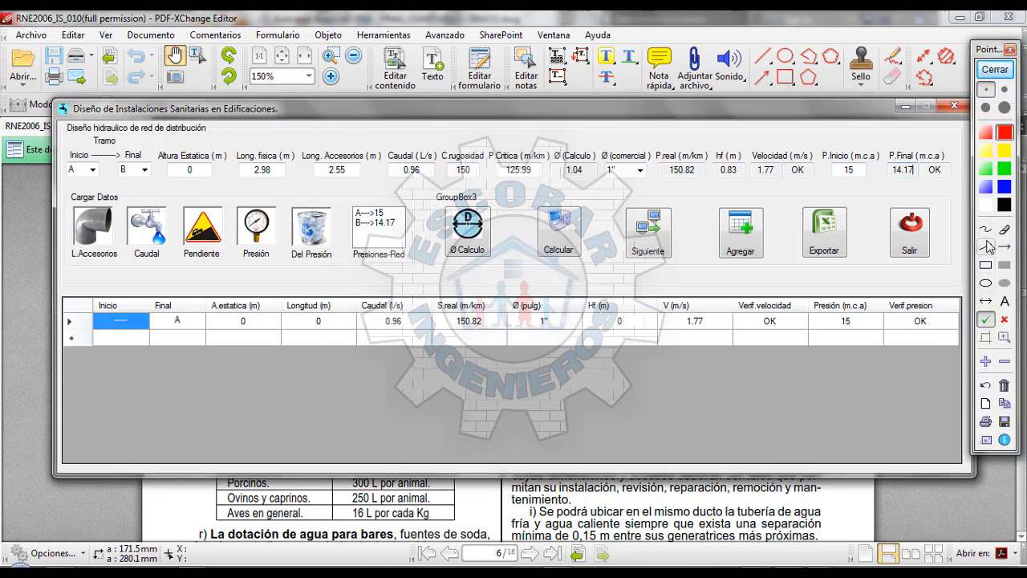
left_click(986, 230)
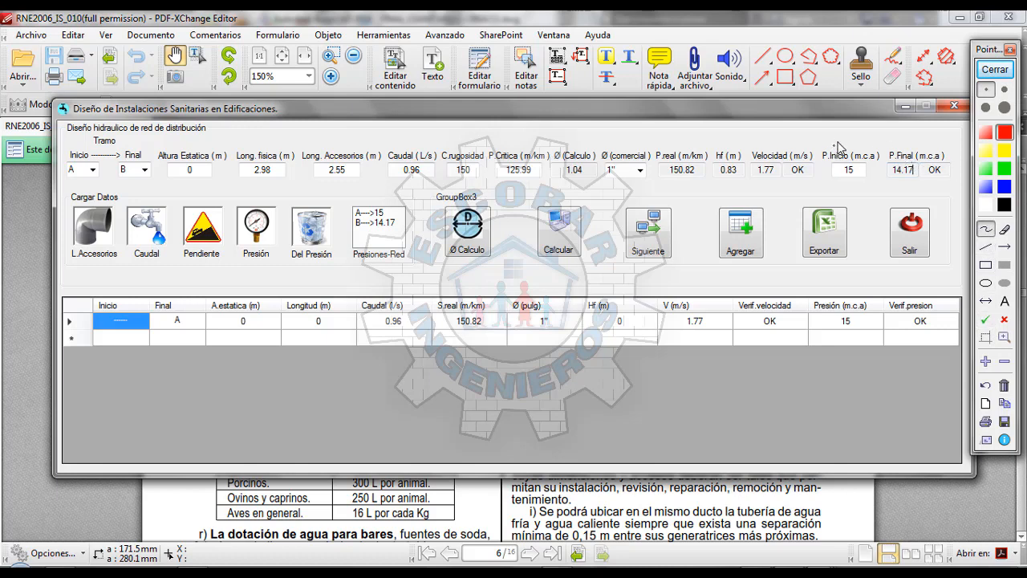
mouse_move(840, 149)
left_mouse_down()
mouse_move(755, 118)
mouse_move(670, 127)
mouse_move(717, 158)
left_mouse_up()
left_click(995, 71)
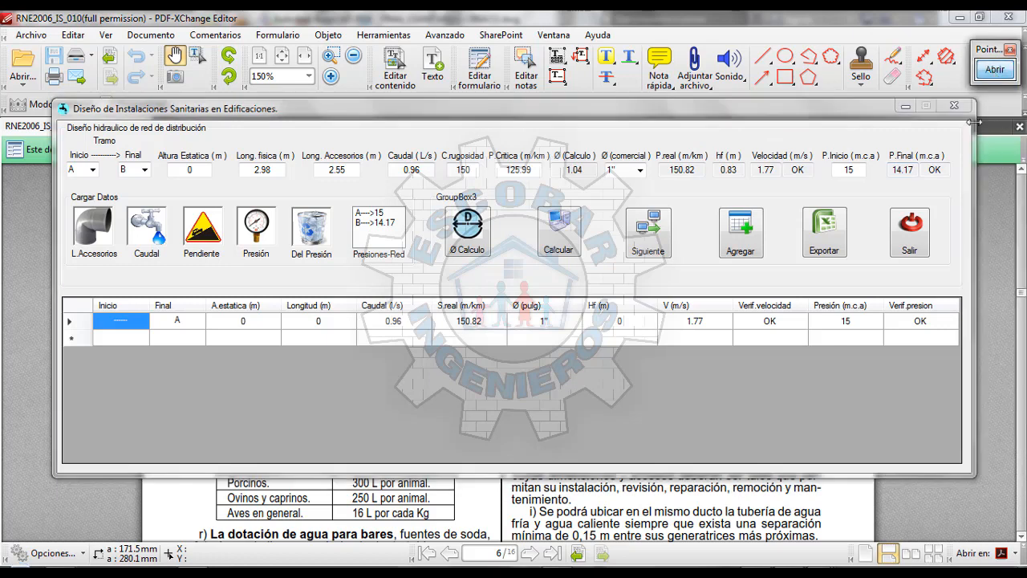
left_click(992, 71)
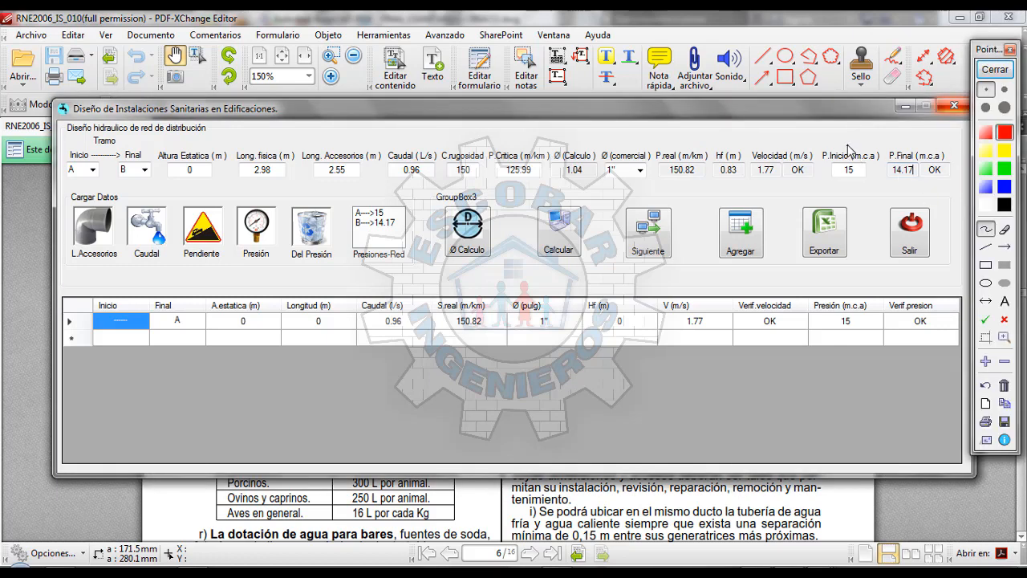
mouse_move(847, 150)
left_mouse_down()
mouse_move(796, 143)
mouse_move(745, 155)
mouse_move(751, 163)
mouse_move(742, 149)
mouse_move(703, 139)
mouse_move(447, 135)
mouse_move(486, 159)
mouse_move(269, 143)
mouse_move(217, 150)
mouse_move(227, 144)
mouse_move(233, 160)
left_mouse_up()
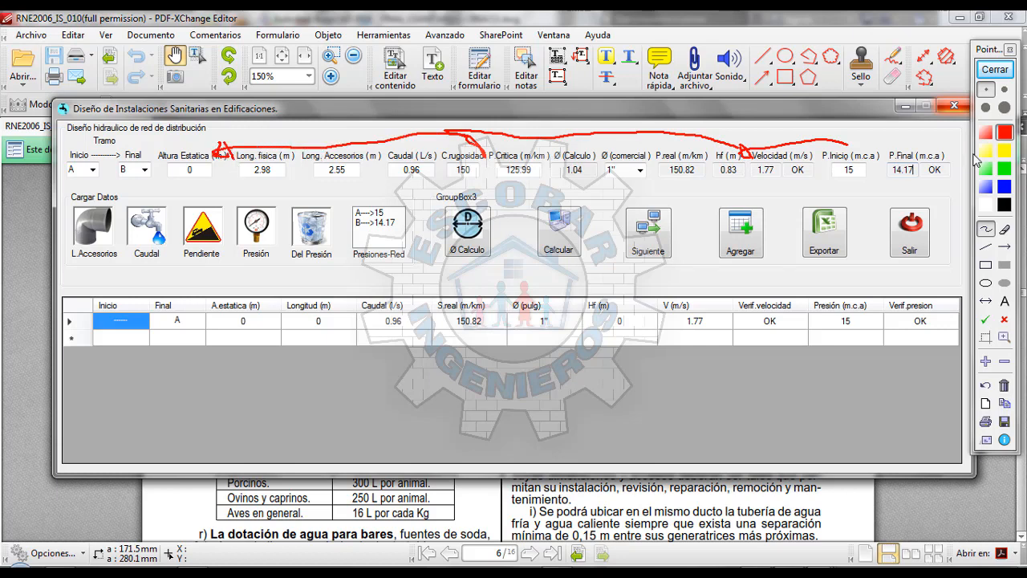
left_click(996, 69)
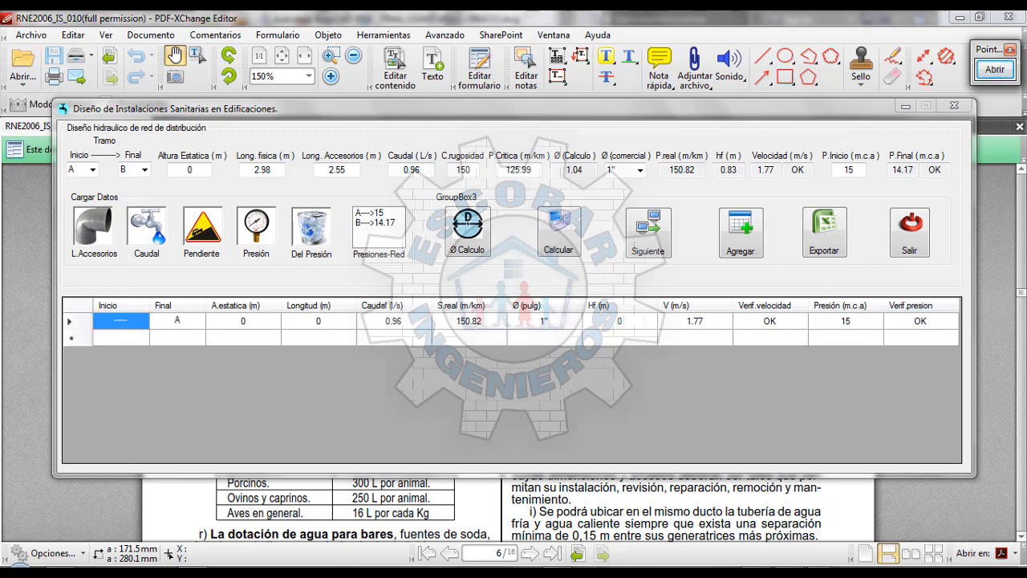
Step: Switch to the HP 50G emulator, subtract the head loss on the stack from the initial pressure 15, and enter the static height 0
left_click(178, 572)
left_click_drag(521, 205, 417, 131)
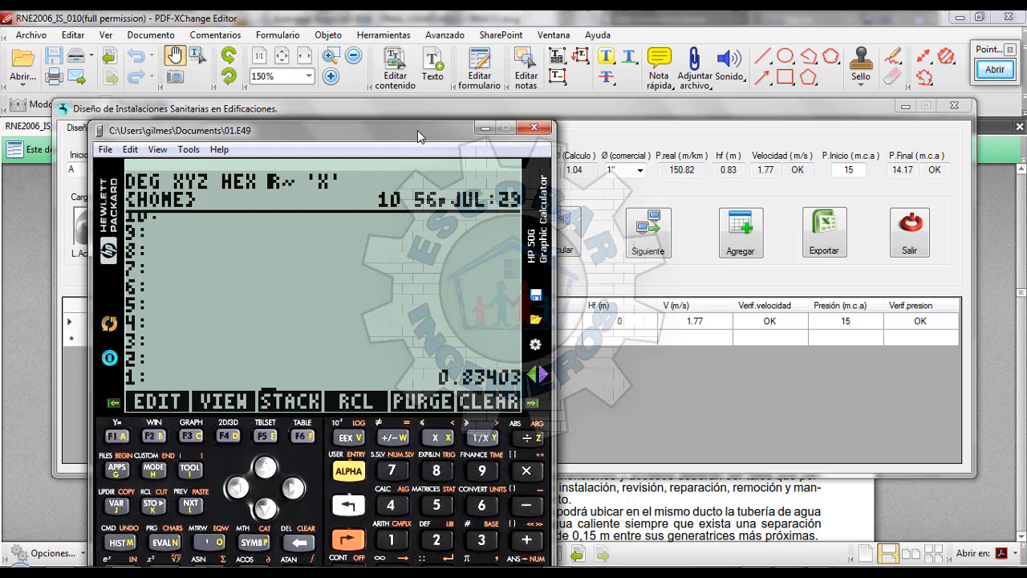
type("15")
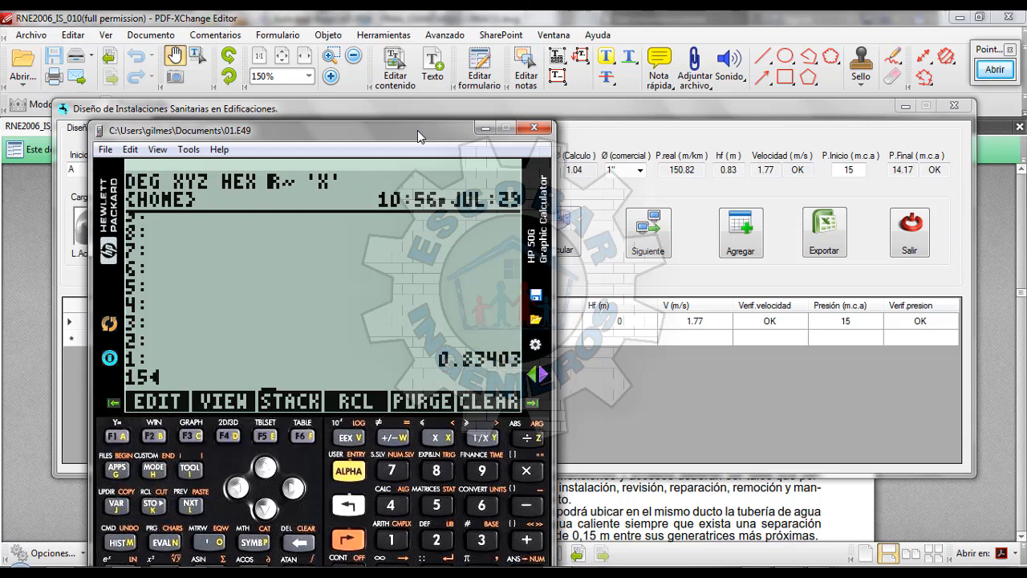
key("Return")
key("Right")
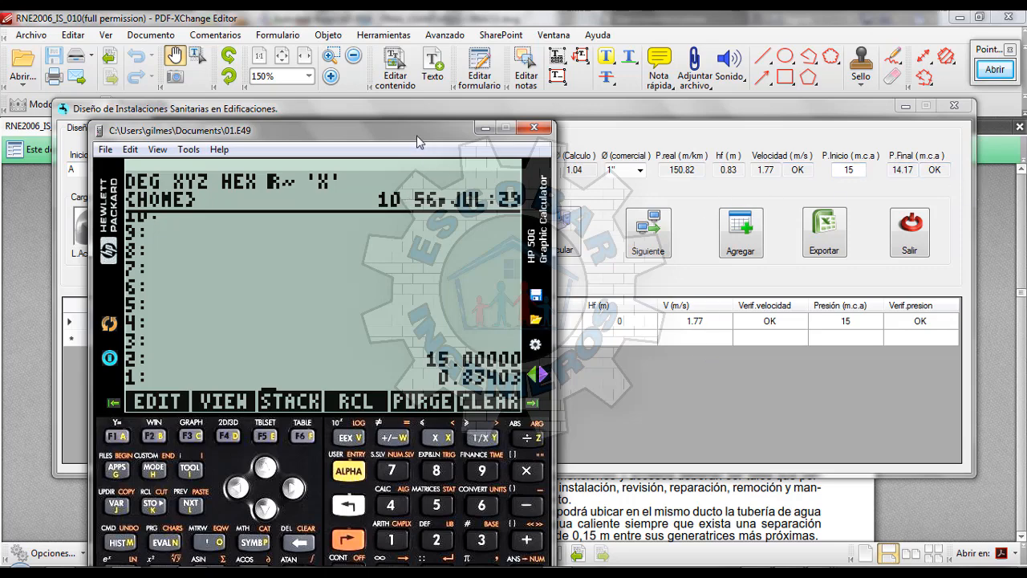
left_click_drag(417, 142, 485, 253)
key("minus")
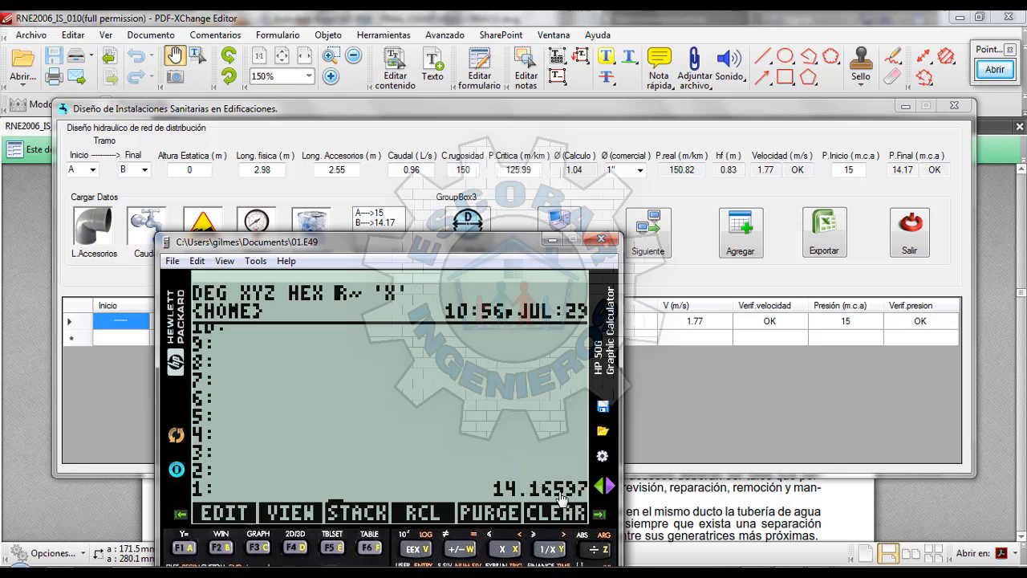
type("0")
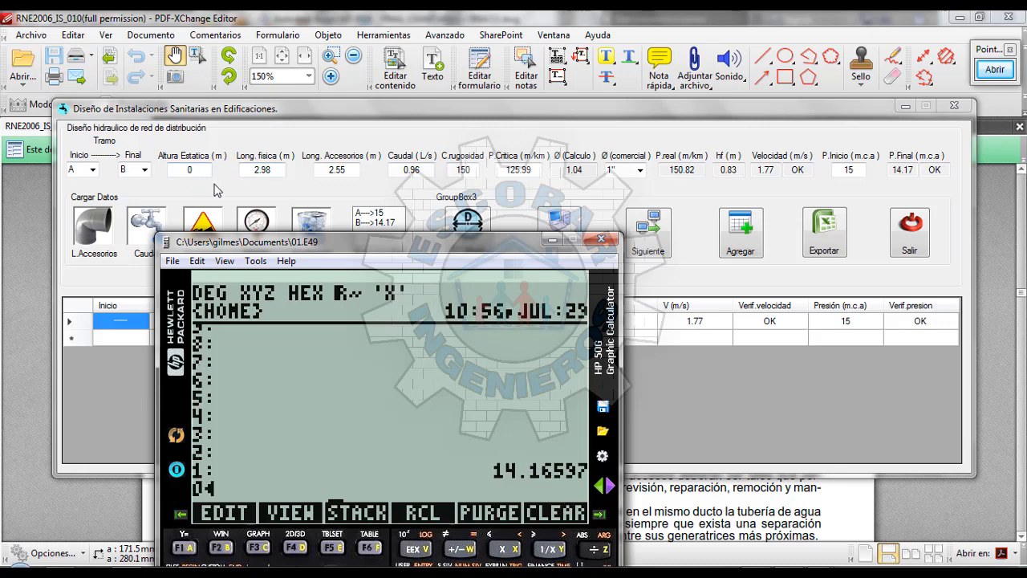
key("Return")
key("BackSpace")
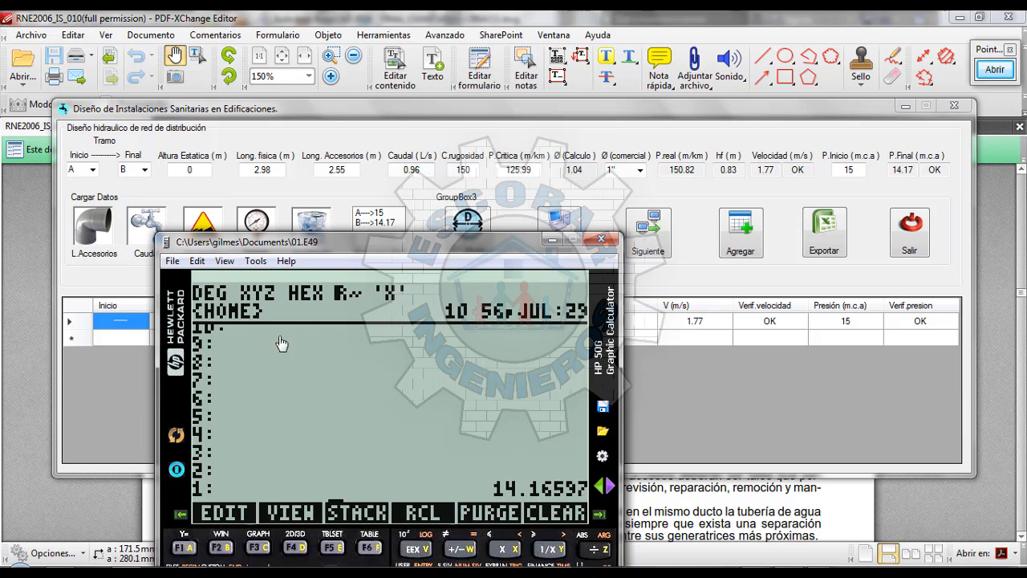
Step: Draw a red straight arrow from the calculator's result to the form's P.Final value, and end the annotation
left_click(997, 74)
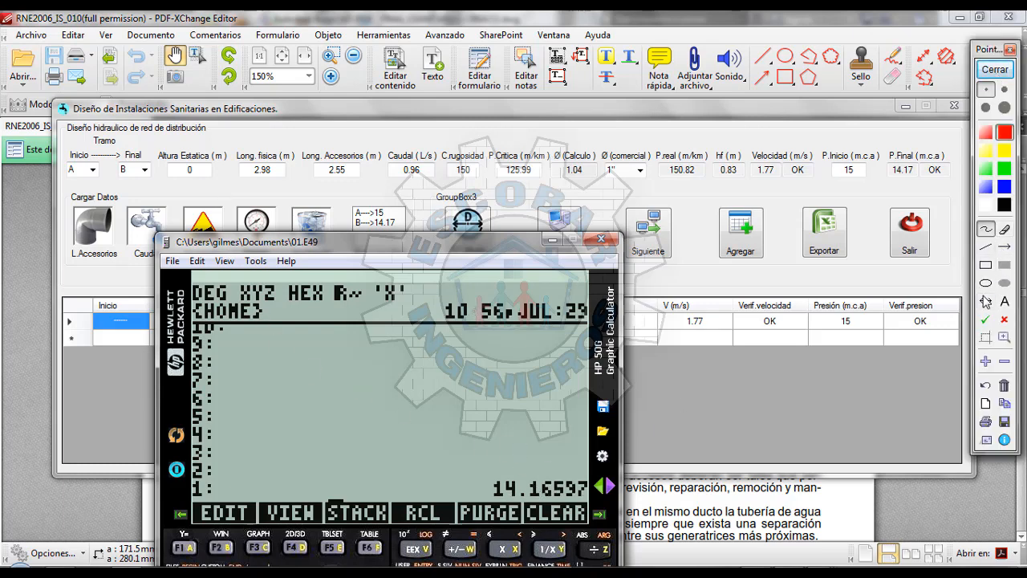
left_click(1004, 246)
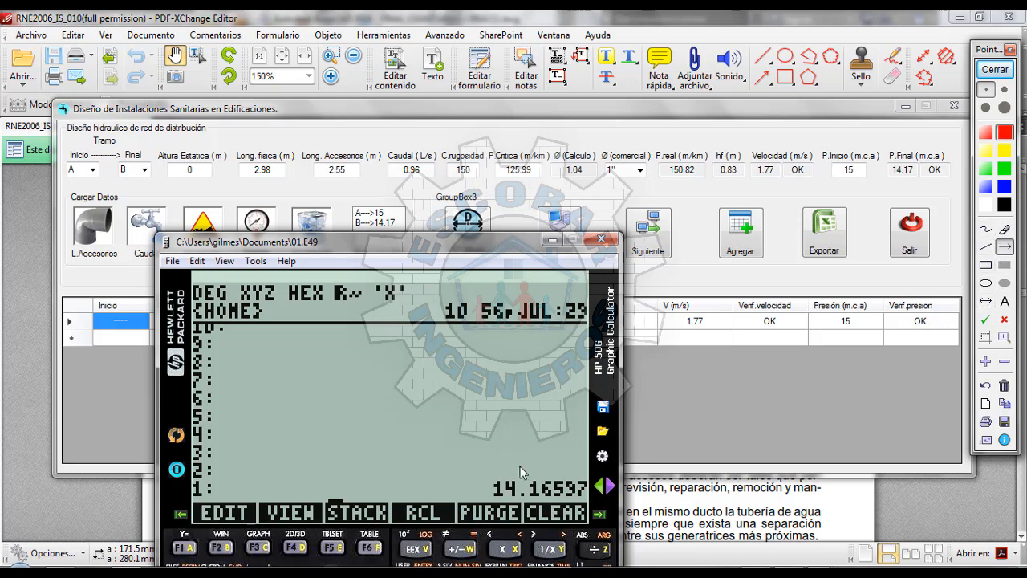
mouse_move(520, 466)
left_mouse_down()
mouse_move(893, 182)
mouse_move(886, 188)
left_mouse_up()
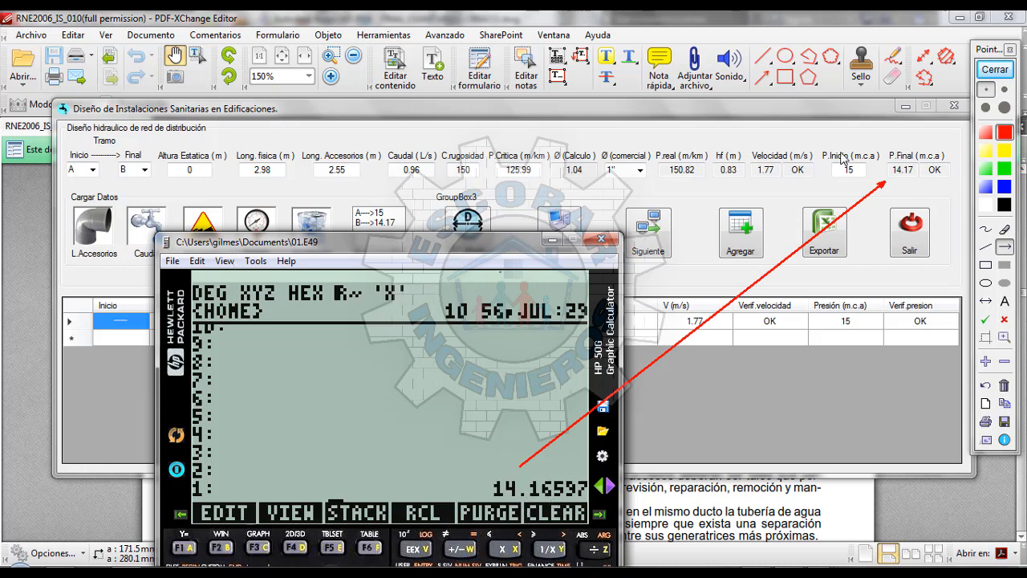
left_click(994, 70)
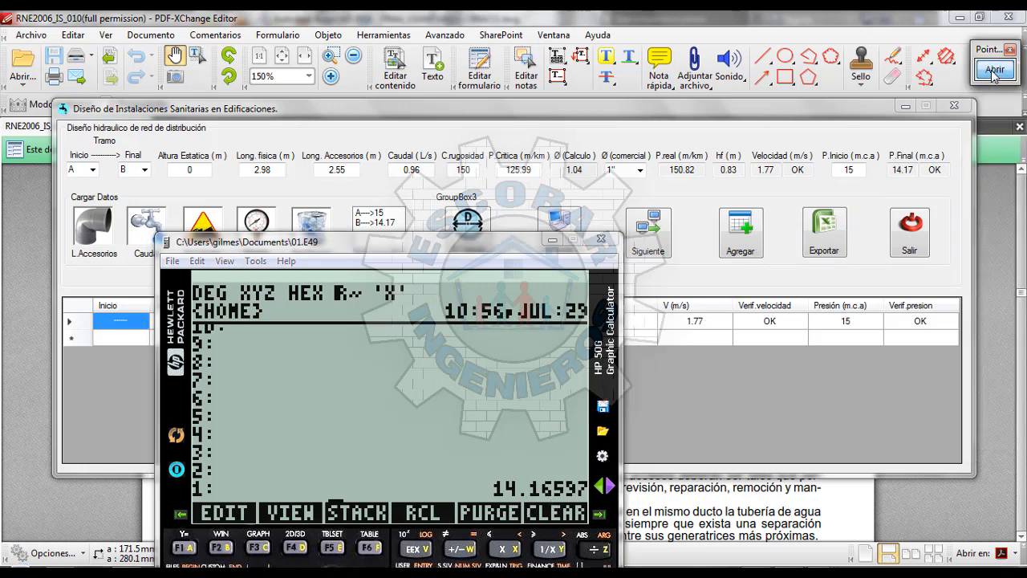
Step: Close the HP 50G emulator and select node B's entry in the form's Presiones-Red list
left_click(600, 239)
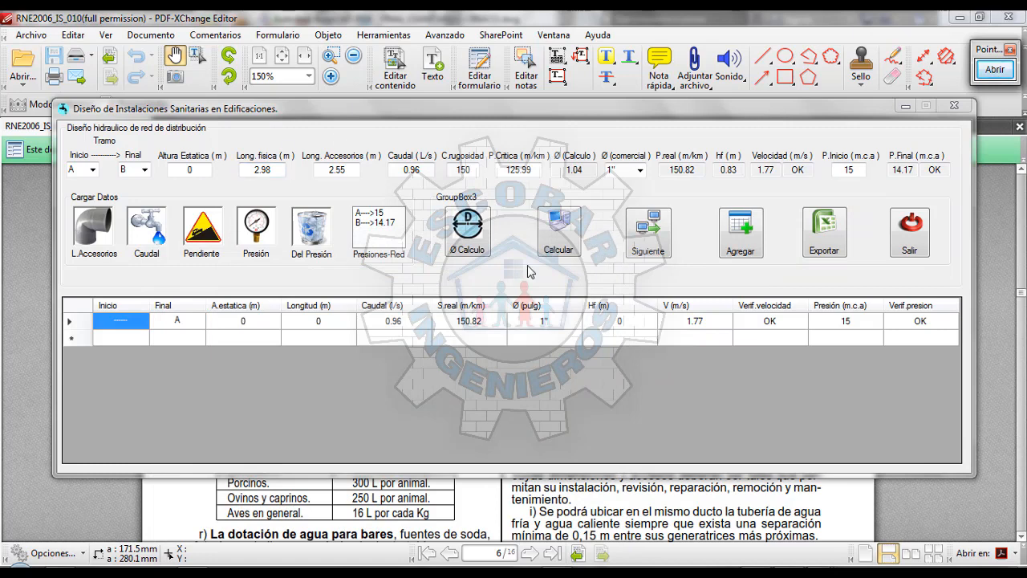
left_click(394, 224)
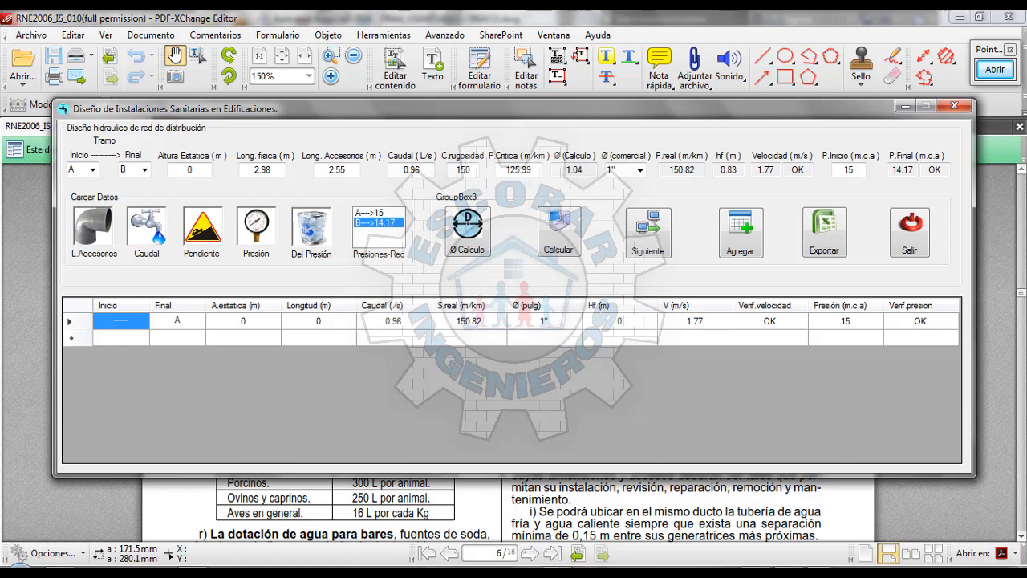
Step: Switch to AutoCAD and examine the pipe run from node B to B' with its lengths and fittings in the direct system isometric
left_click(560, 573)
scroll(335, 228, "down", 5)
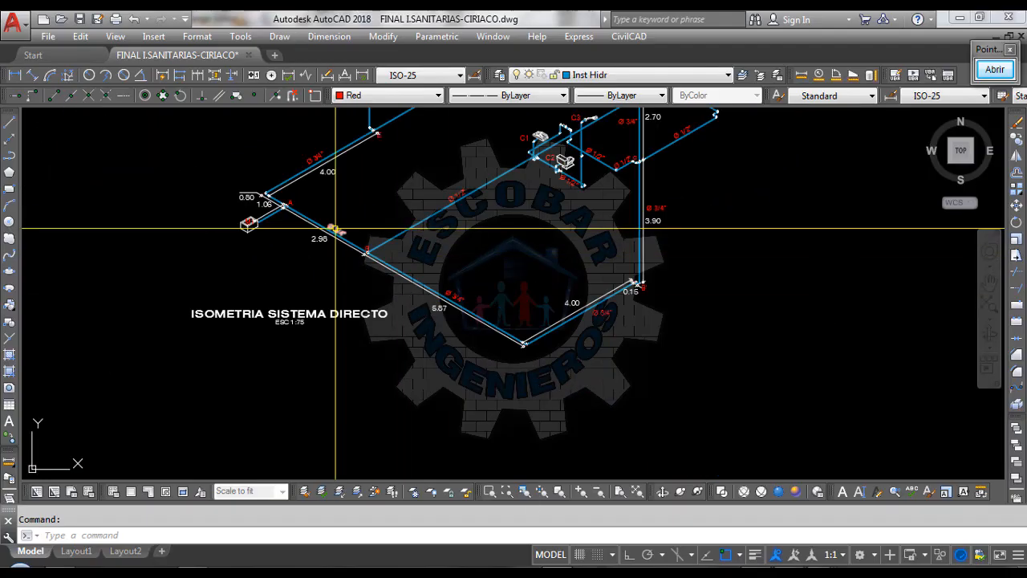
scroll(336, 229, "up", 2)
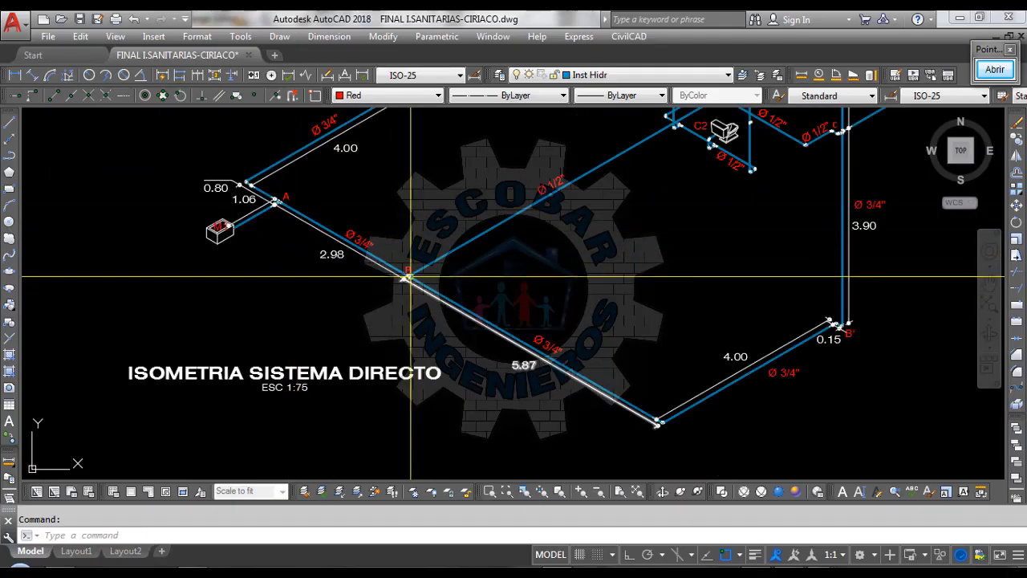
scroll(410, 277, "down", 2)
scroll(380, 251, "up", 2)
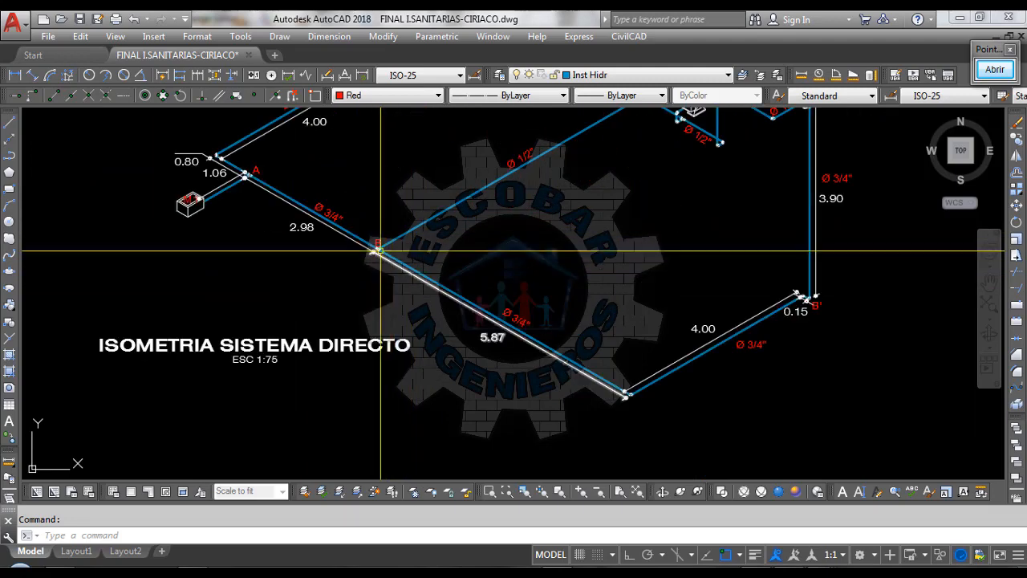
scroll(810, 317, "up", 3)
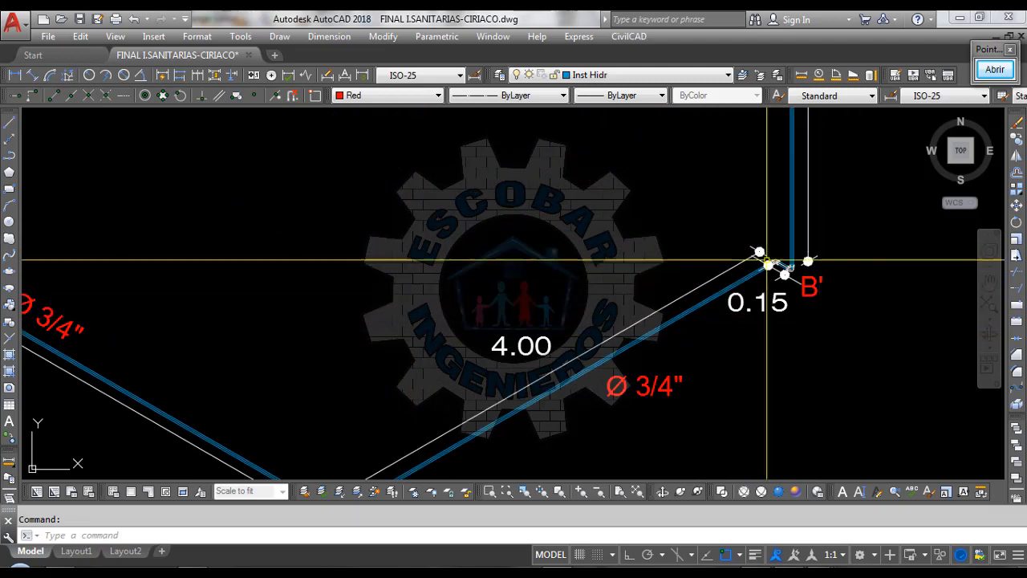
scroll(767, 259, "down", 5)
scroll(607, 356, "up", 8)
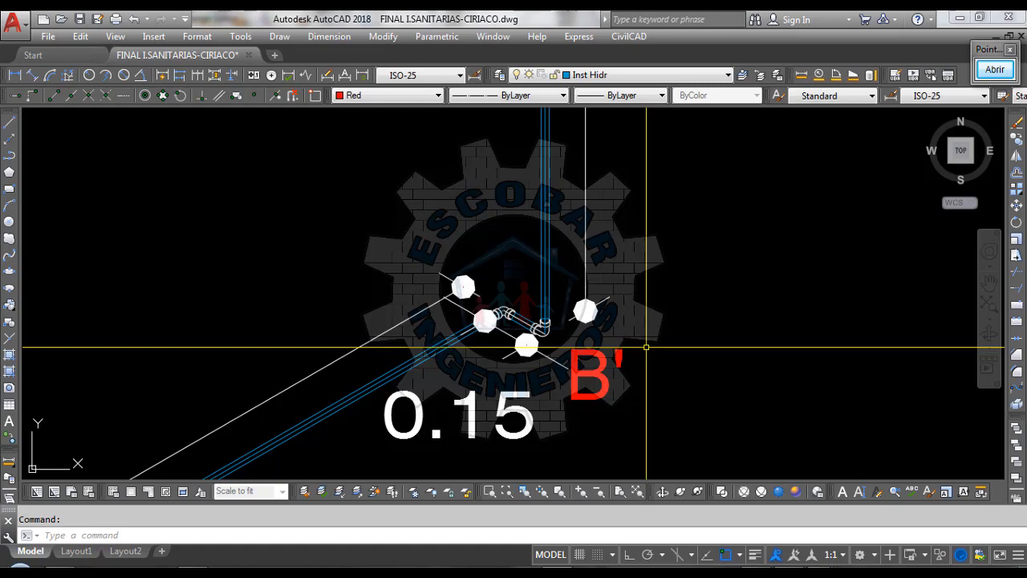
scroll(523, 319, "down", 6)
scroll(561, 306, "down", 4)
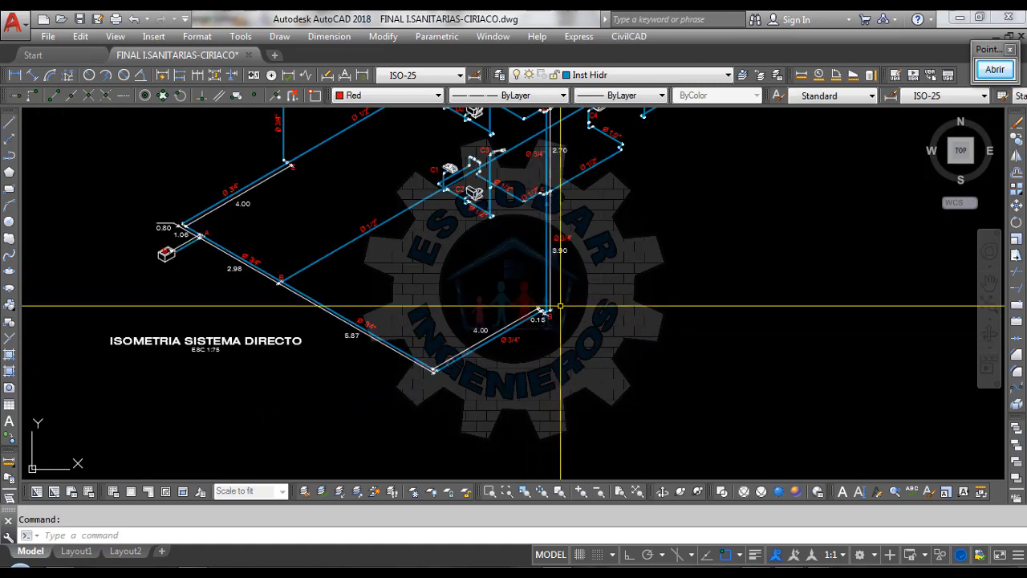
scroll(252, 297, "up", 2)
scroll(305, 271, "up", 2)
scroll(554, 301, "down", 4)
scroll(557, 301, "up", 5)
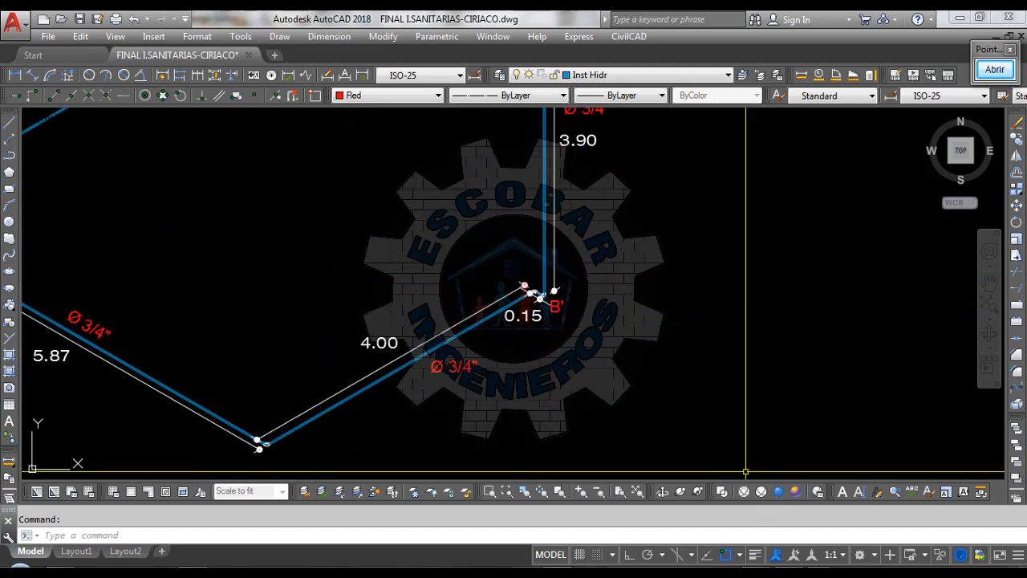
Step: Return to the hydraulic design form and set the section's start node to B and end node to C
left_click(889, 510)
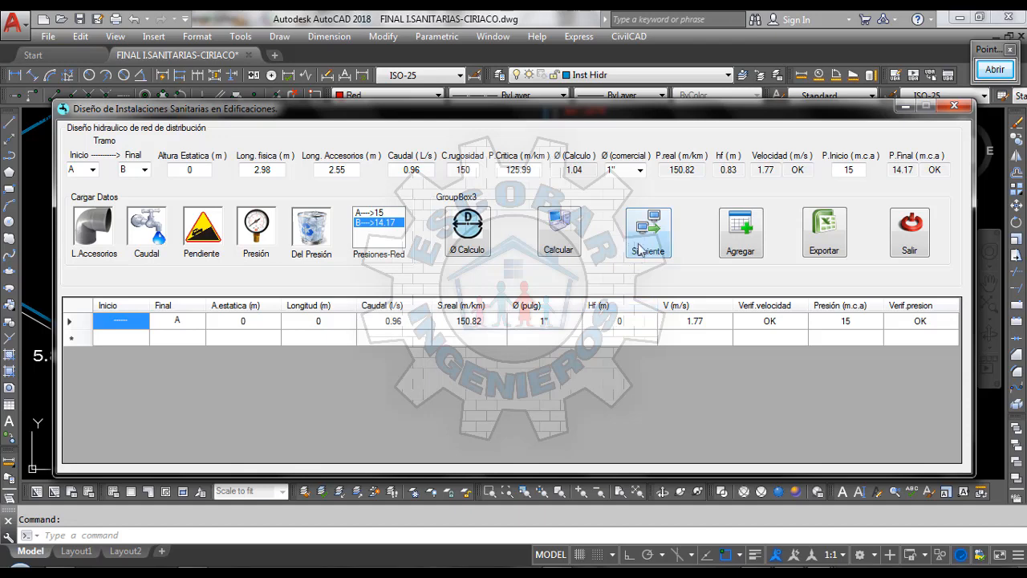
left_click(93, 169)
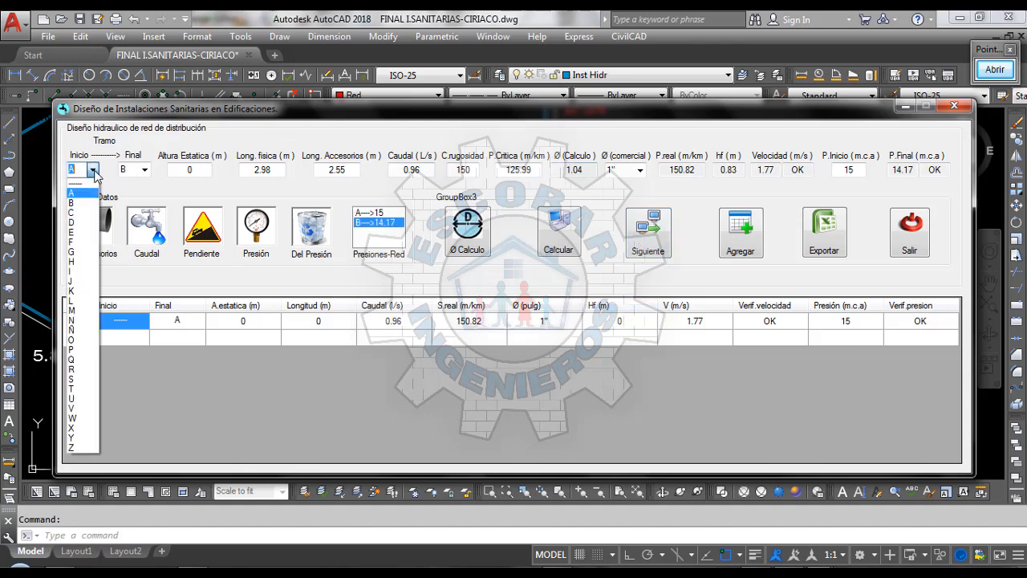
left_click(80, 208)
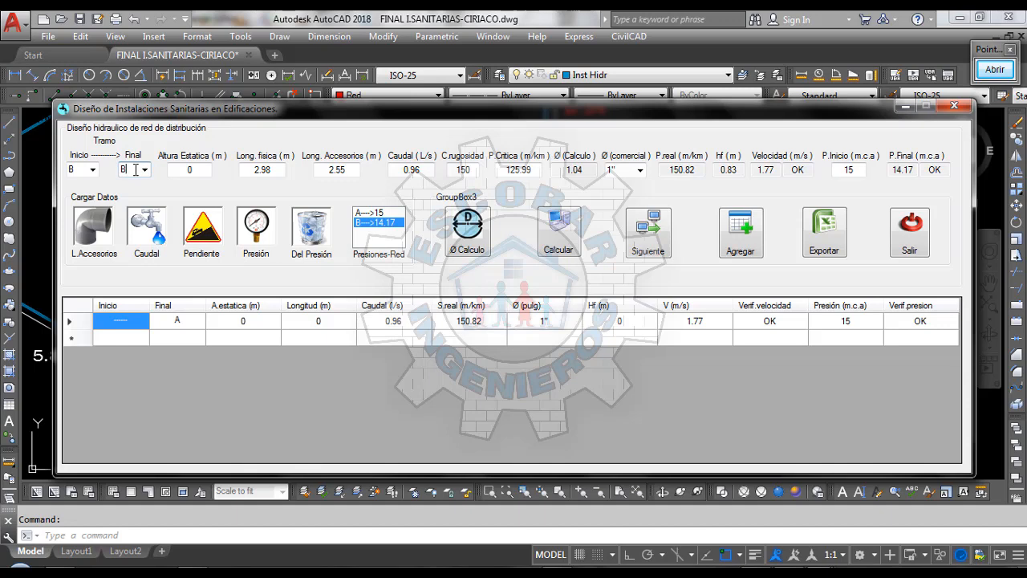
left_click(144, 169)
left_click(127, 212)
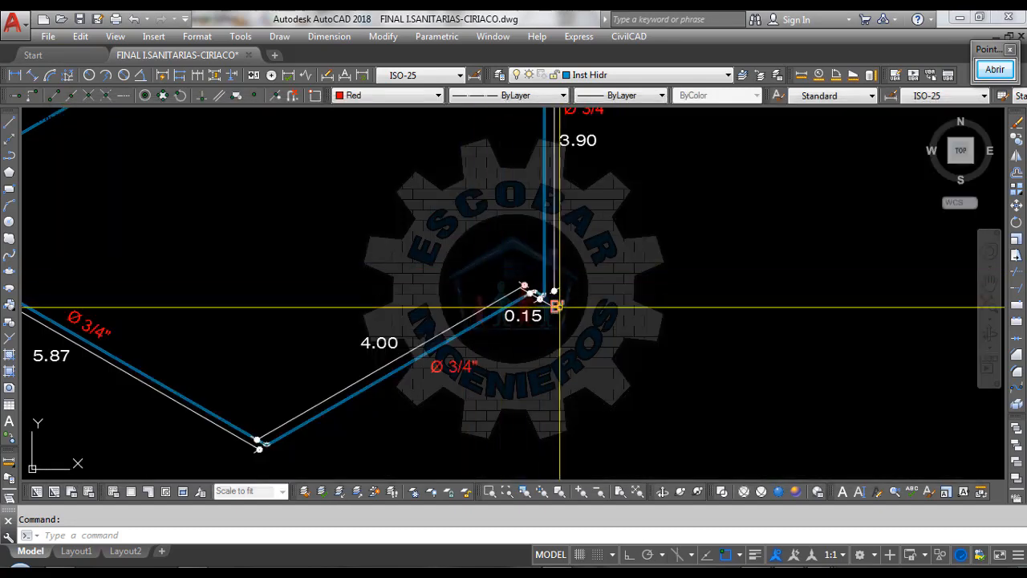
Step: Switch to AutoCAD and change the node label B' in the isometric to C
scroll(554, 295, "up", 5)
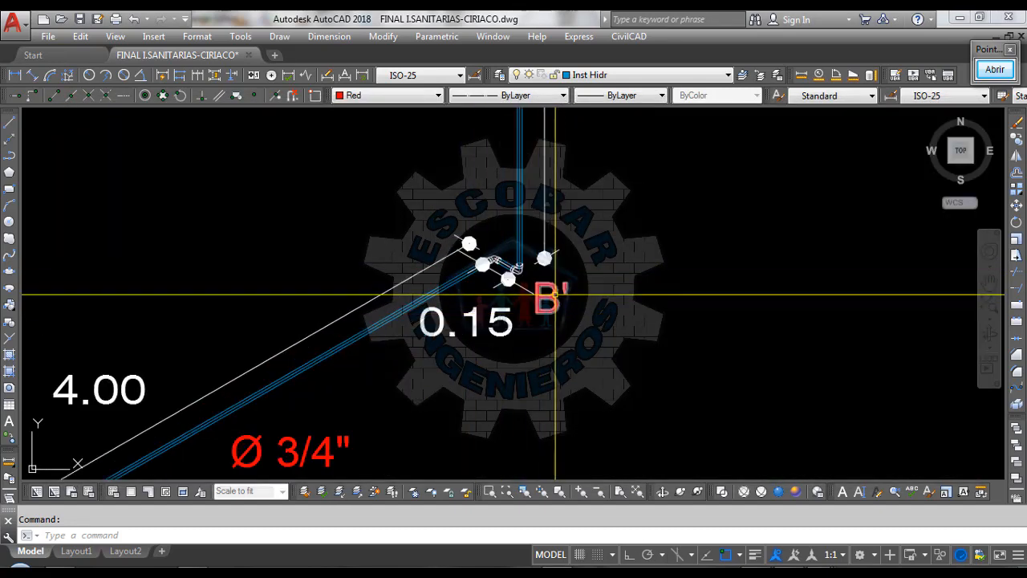
left_click(554, 298)
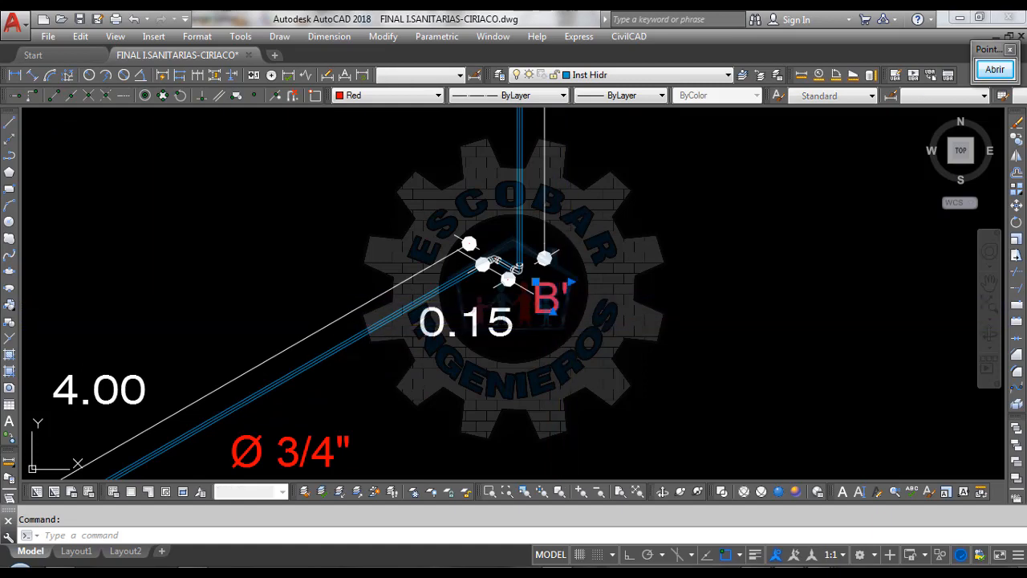
double_click(554, 297)
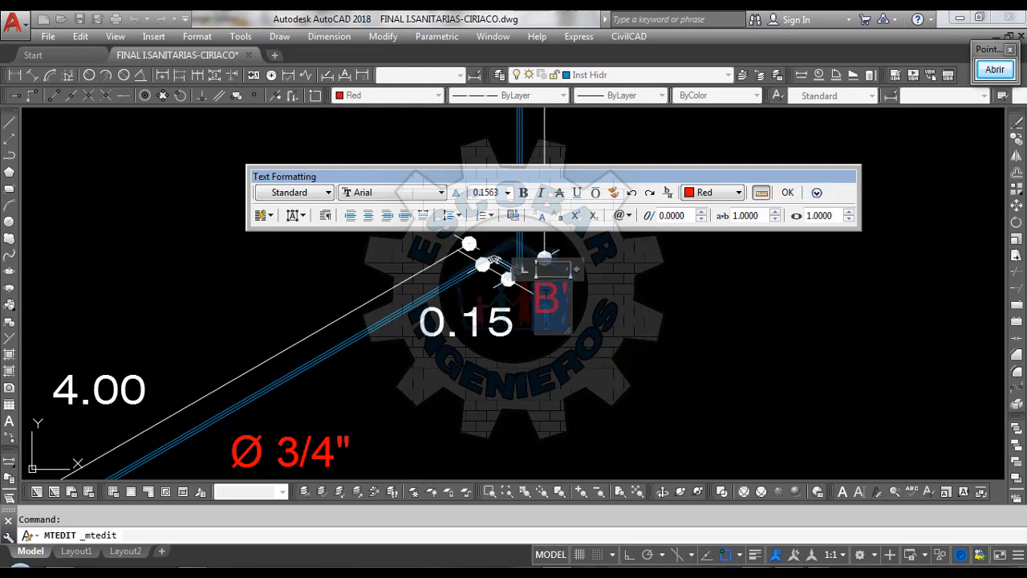
type("C")
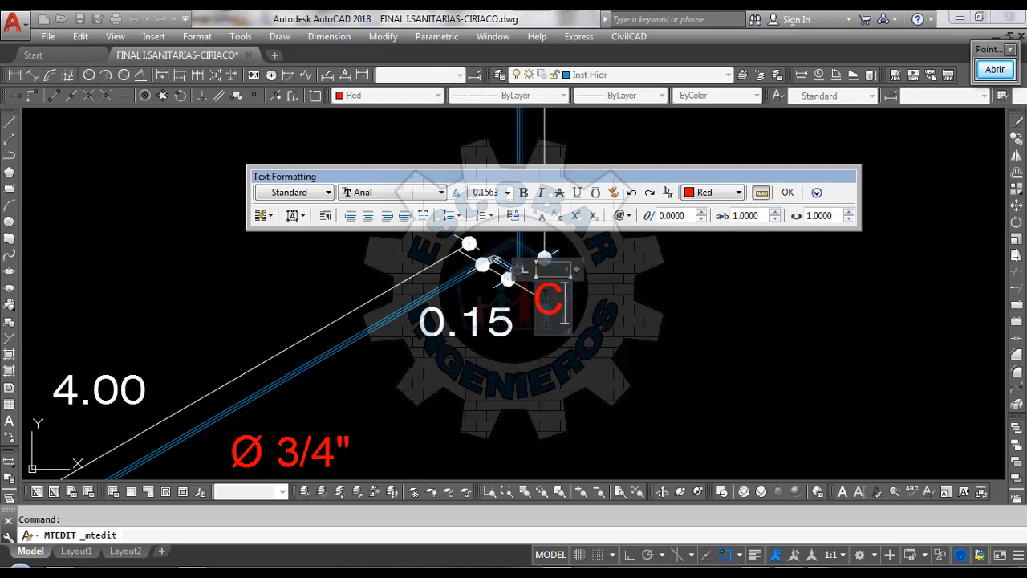
left_click(787, 192)
scroll(540, 192, "down", 5)
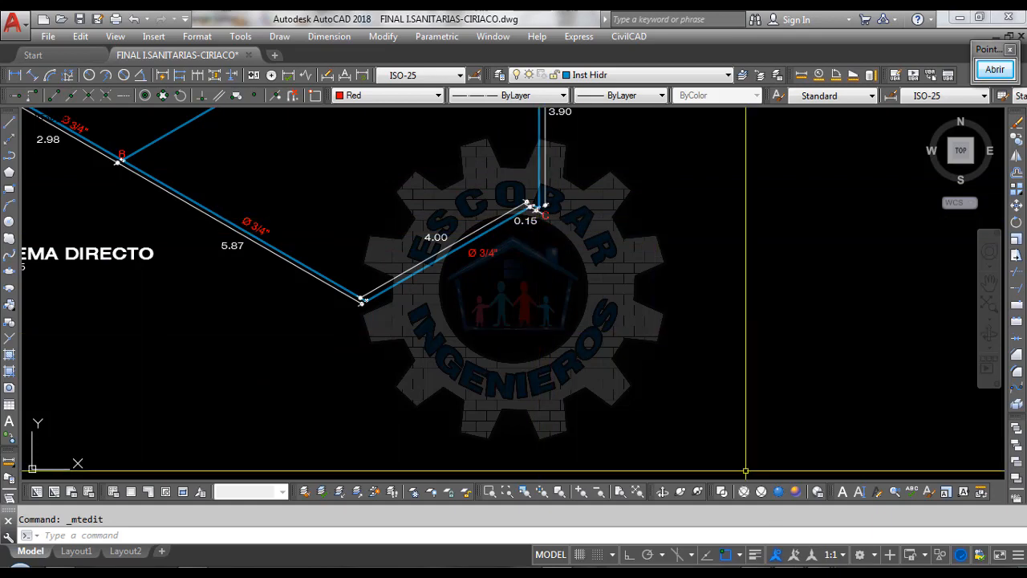
Step: Return to the design form, advance it to the next section, and set the static height of section B–C to 0
left_click(929, 506)
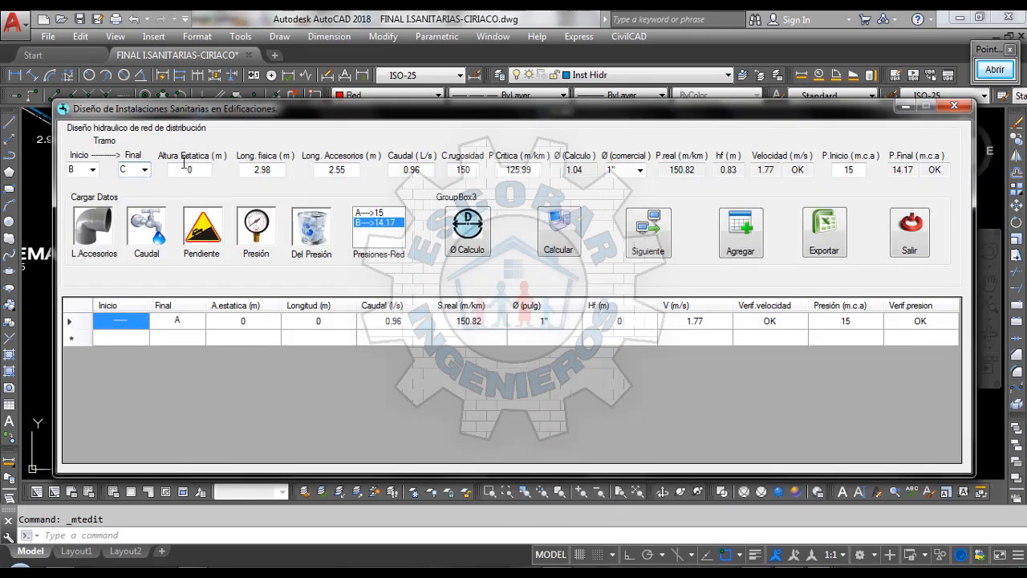
left_click(649, 244)
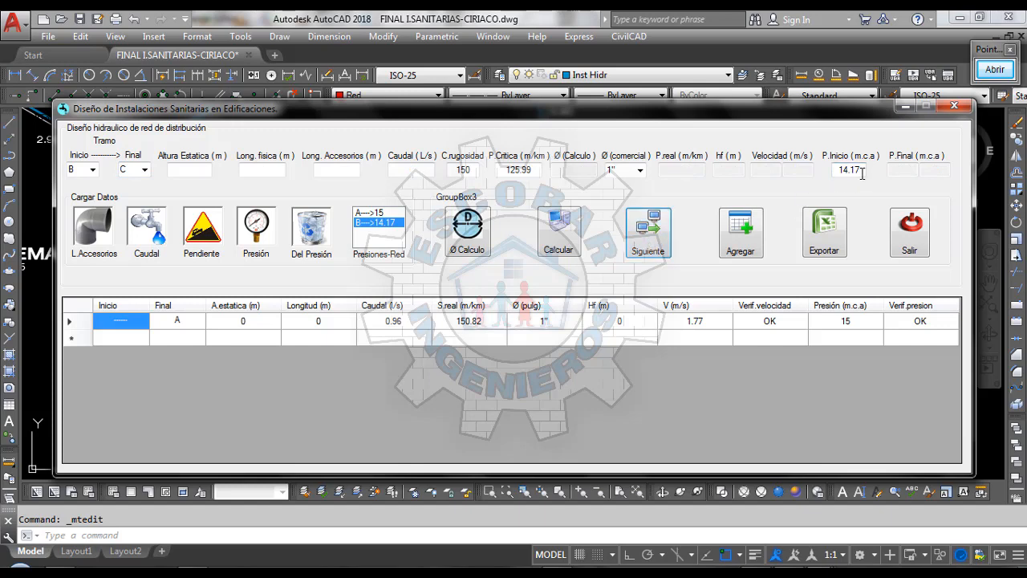
left_click(192, 172)
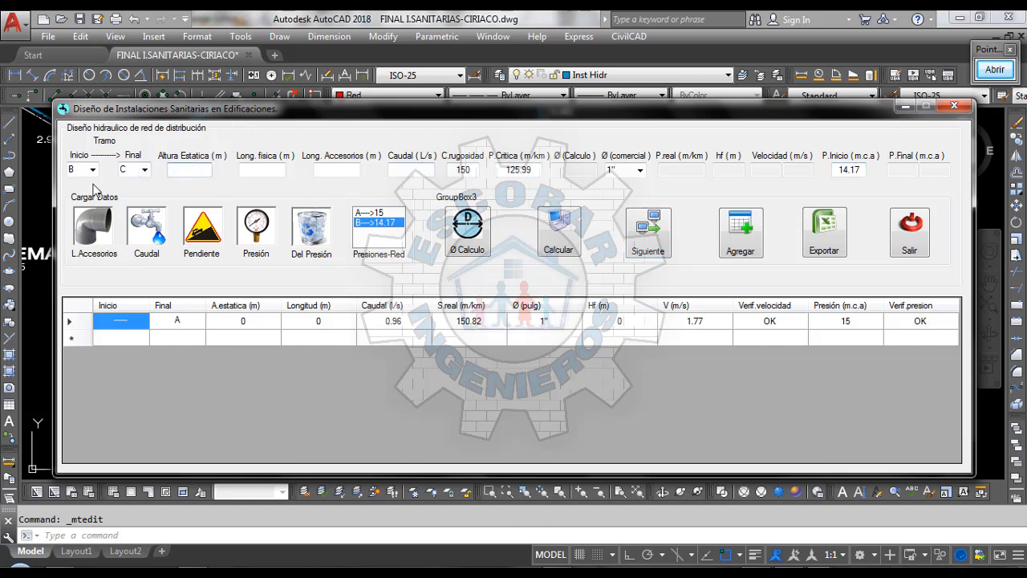
left_click(39, 273)
scroll(345, 316, "down", 2)
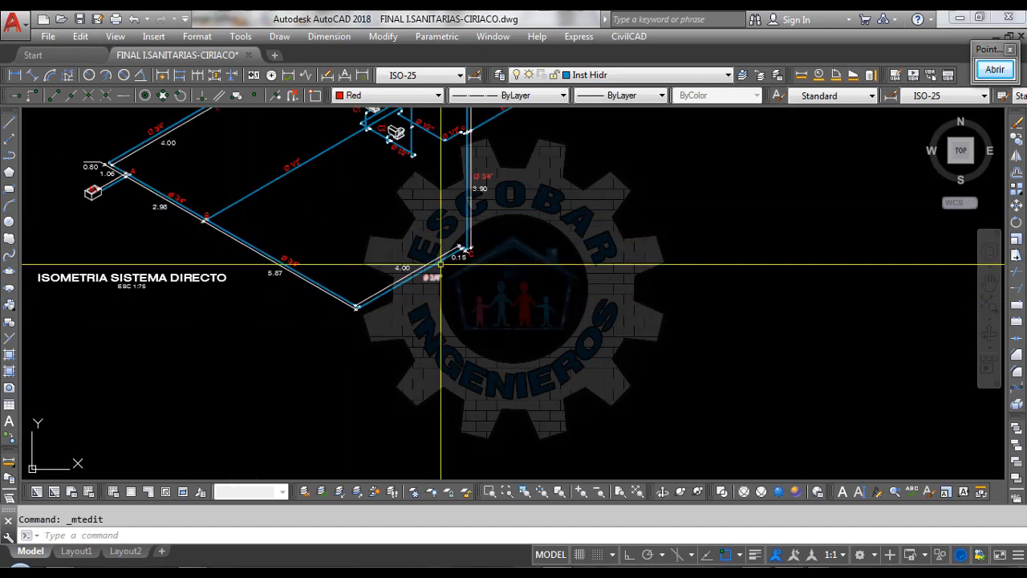
scroll(464, 255, "up", 2)
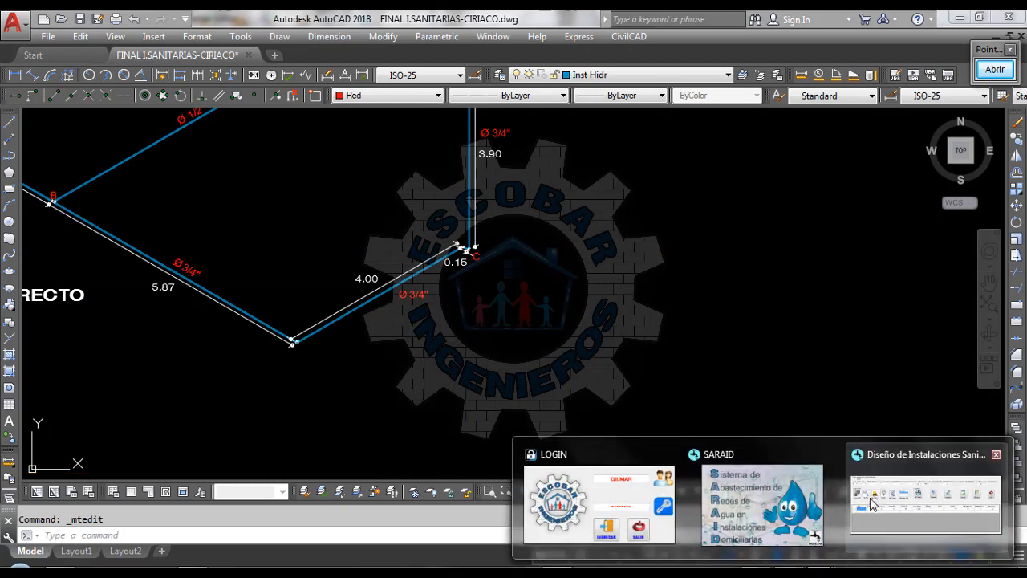
left_click(929, 499)
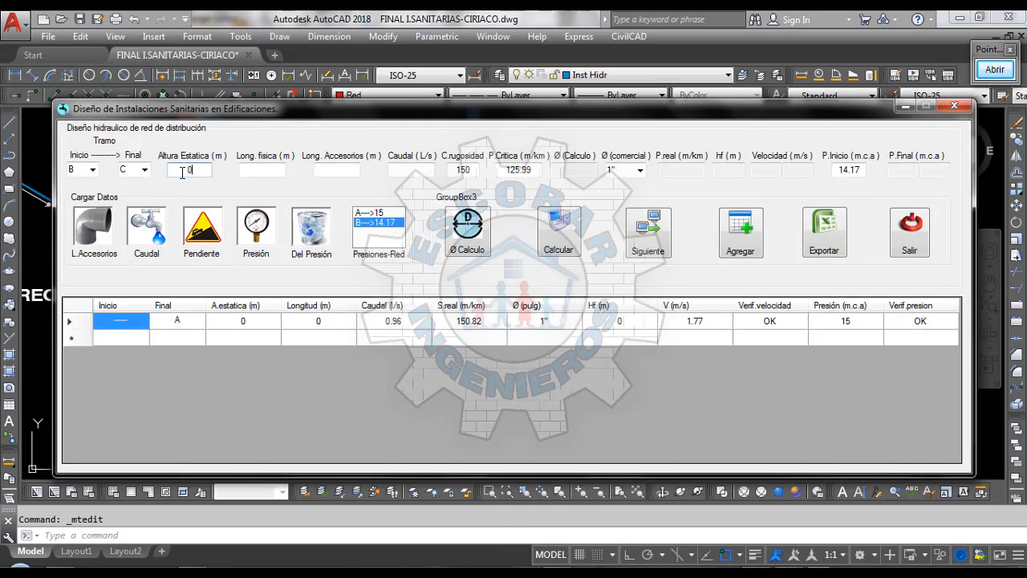
Step: Read the B–C segment lengths in the AutoCAD isometric and add 5.87, 4.00 and 0.15 on the cleared HP 50G emulator
left_click(262, 169)
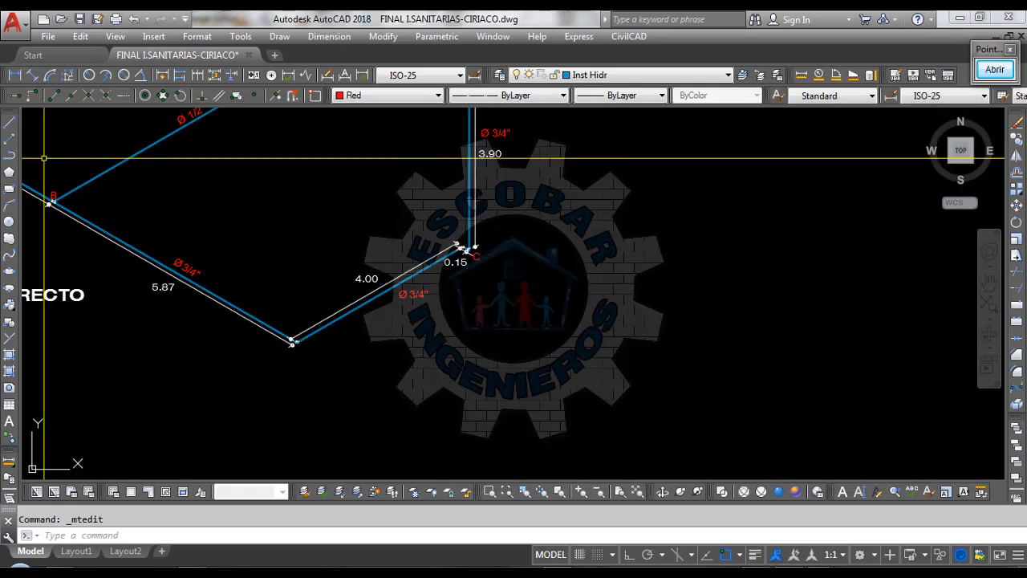
left_click(49, 167)
scroll(184, 294, "up", 2)
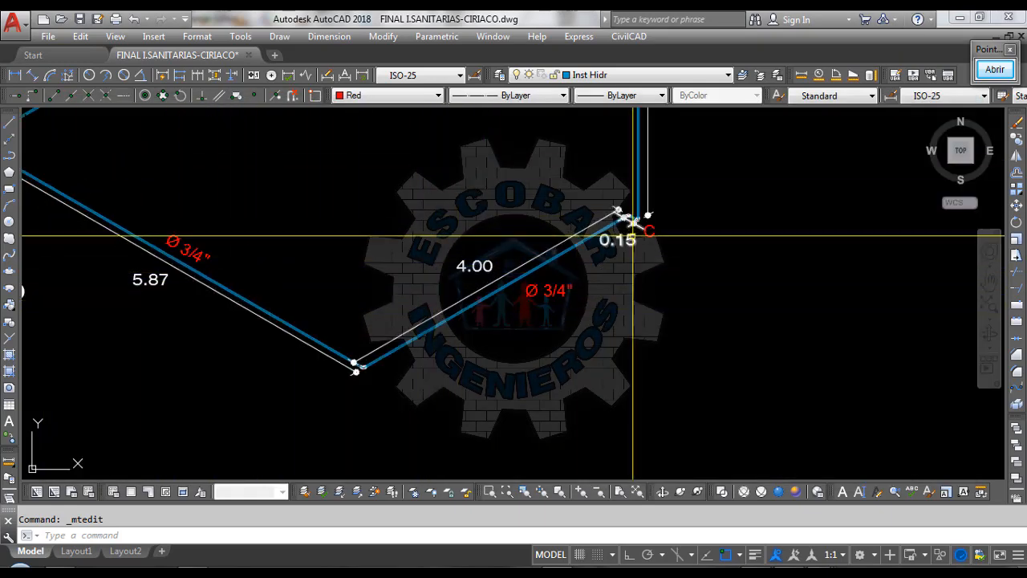
left_click(425, 571)
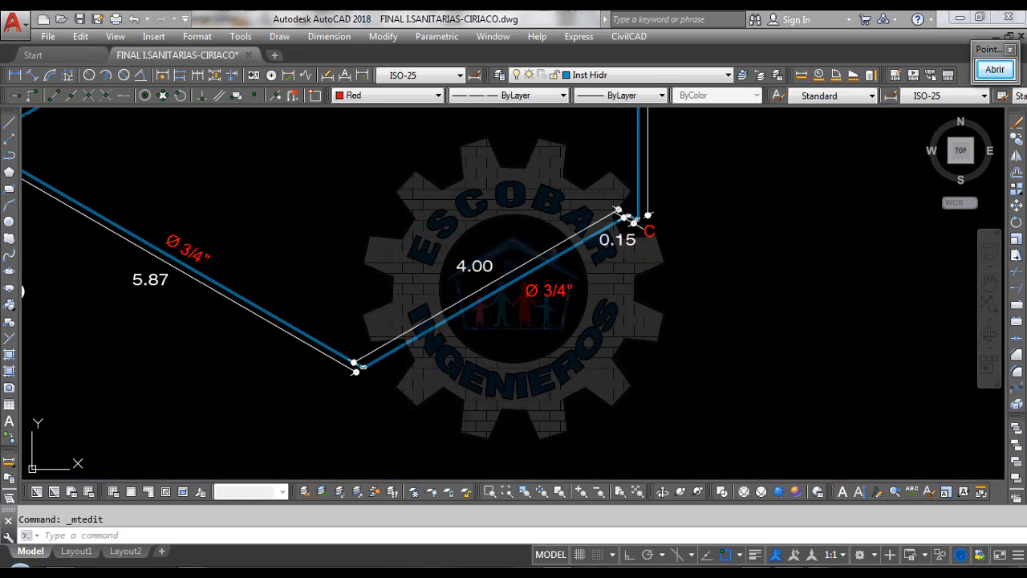
key("BackSpace")
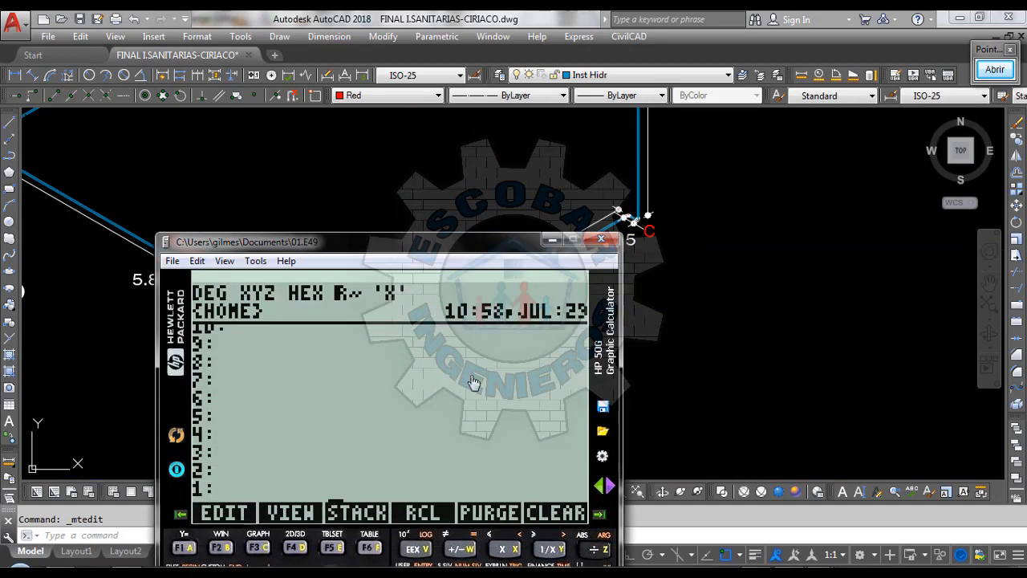
left_click_drag(474, 249, 608, 353)
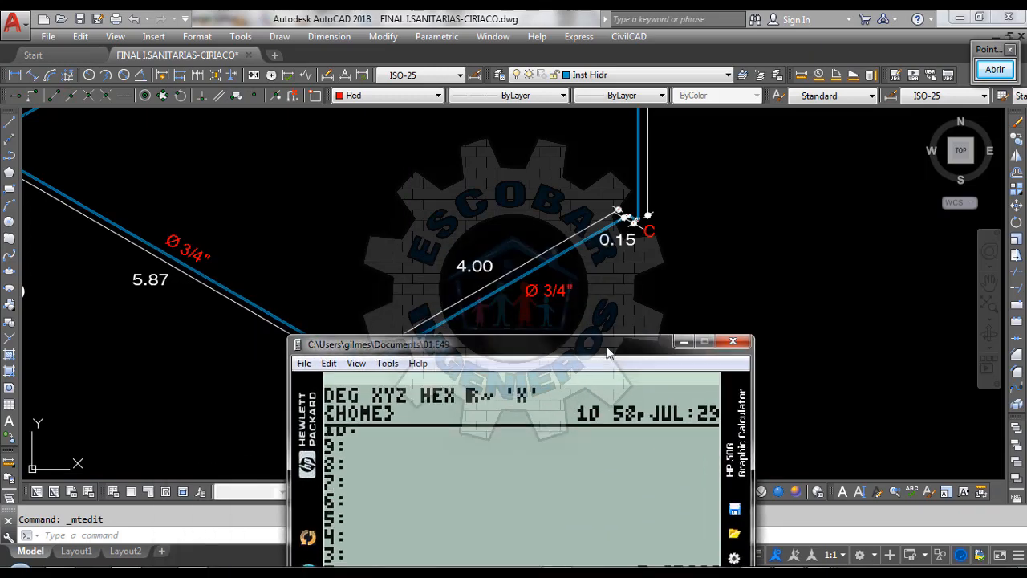
left_click_drag(608, 354, 543, 83)
key("plus")
key("plus")
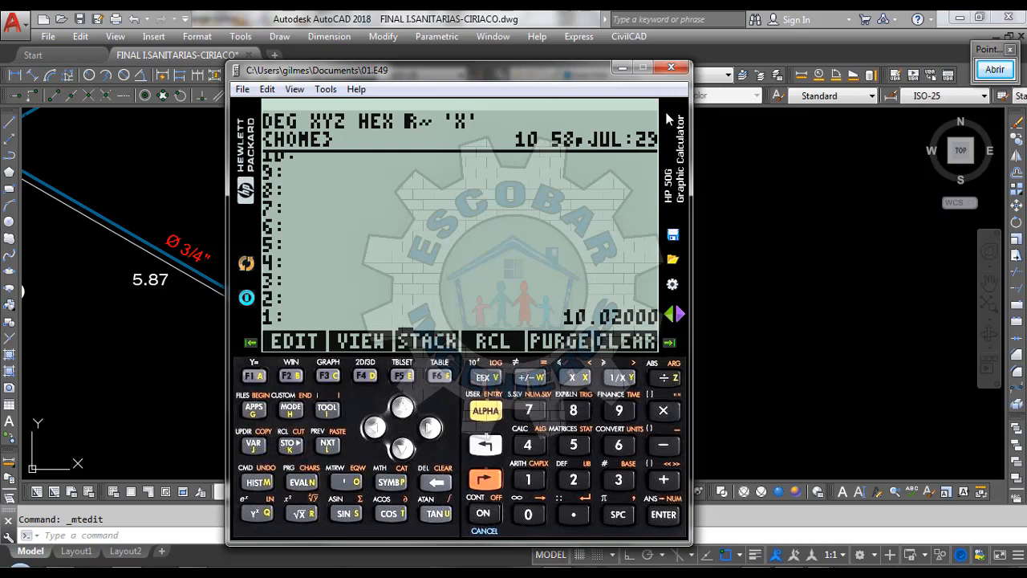
left_click(671, 66)
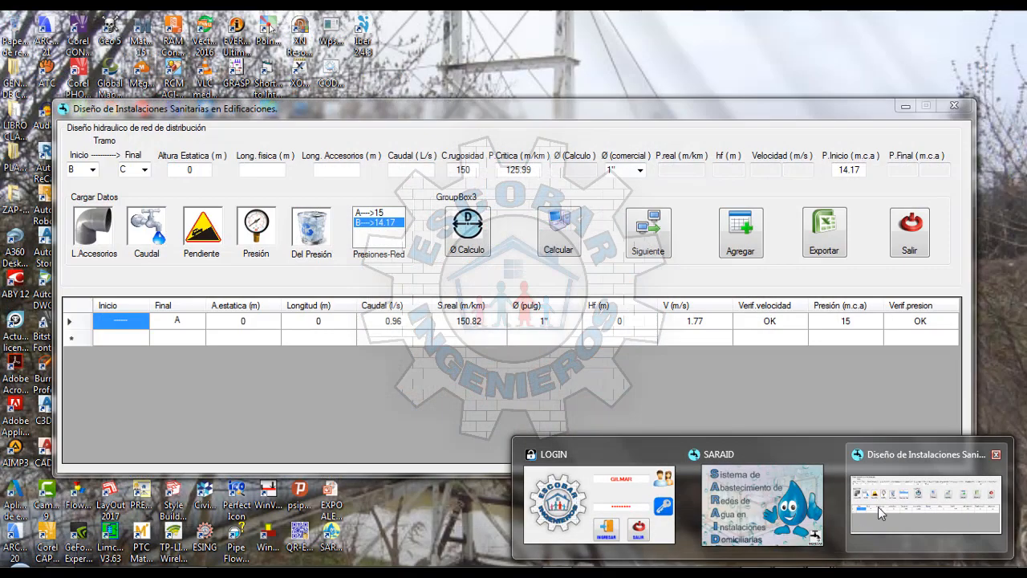
Step: Return to the hydraulic design form and enter 10.02 as the physical length of section B–C
left_click(878, 506)
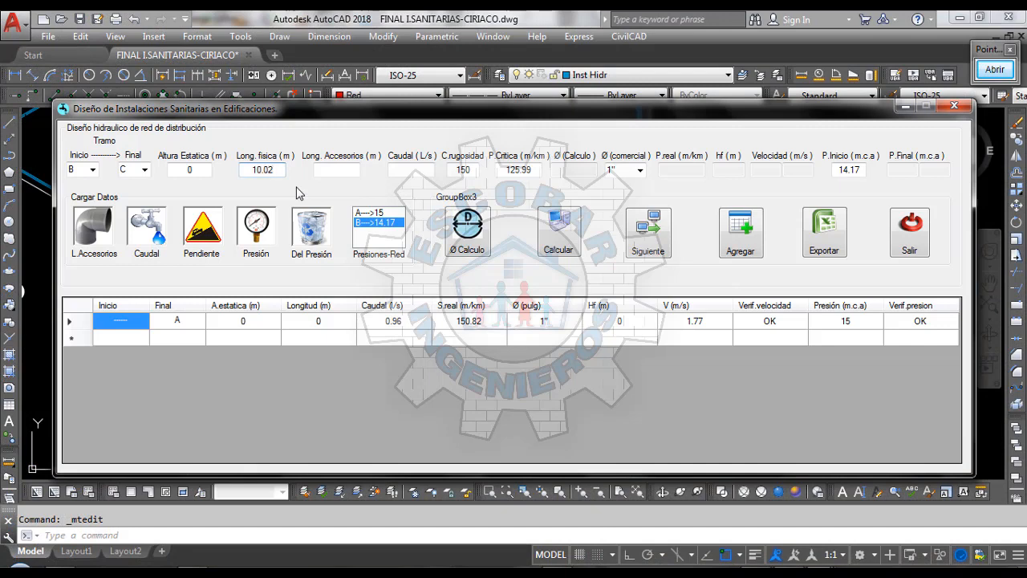
left_click(341, 172)
Step: Switch to AutoCAD and examine the isometric from node B to node C to identify the pipe fittings along that section
left_click(40, 265)
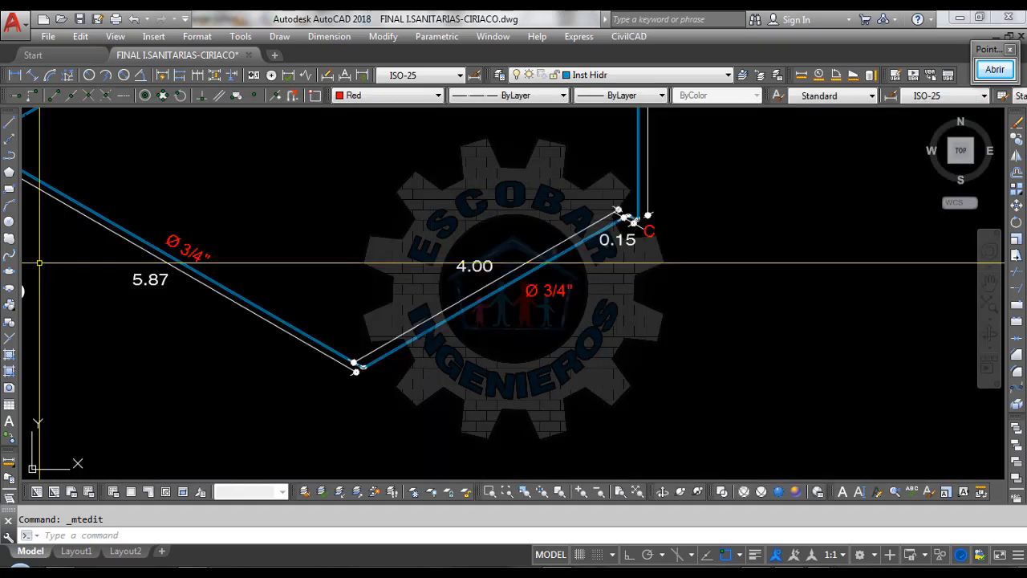
scroll(607, 333, "down", 2)
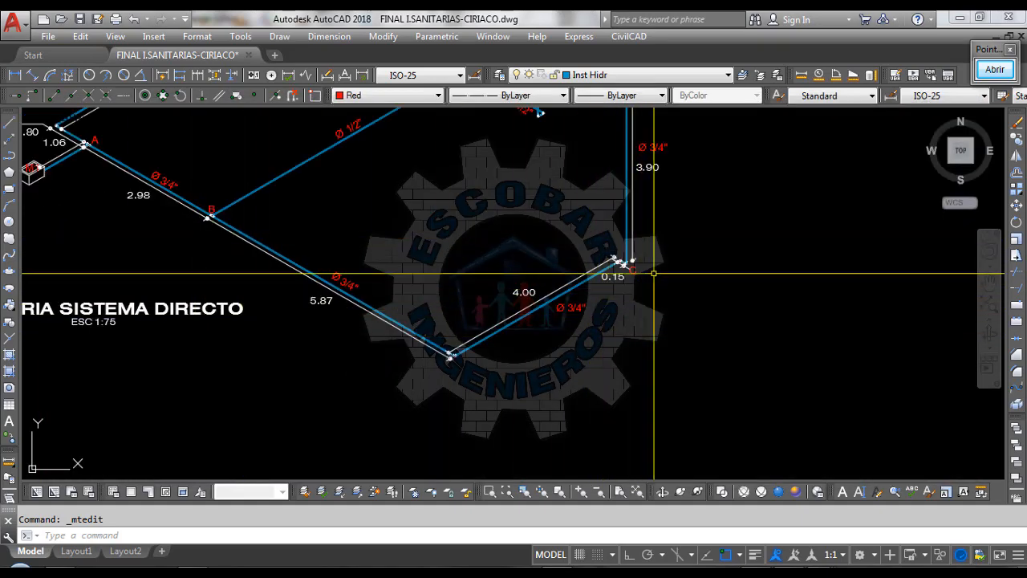
scroll(653, 270, "up", 2)
scroll(711, 318, "down", 2)
scroll(711, 318, "up", 2)
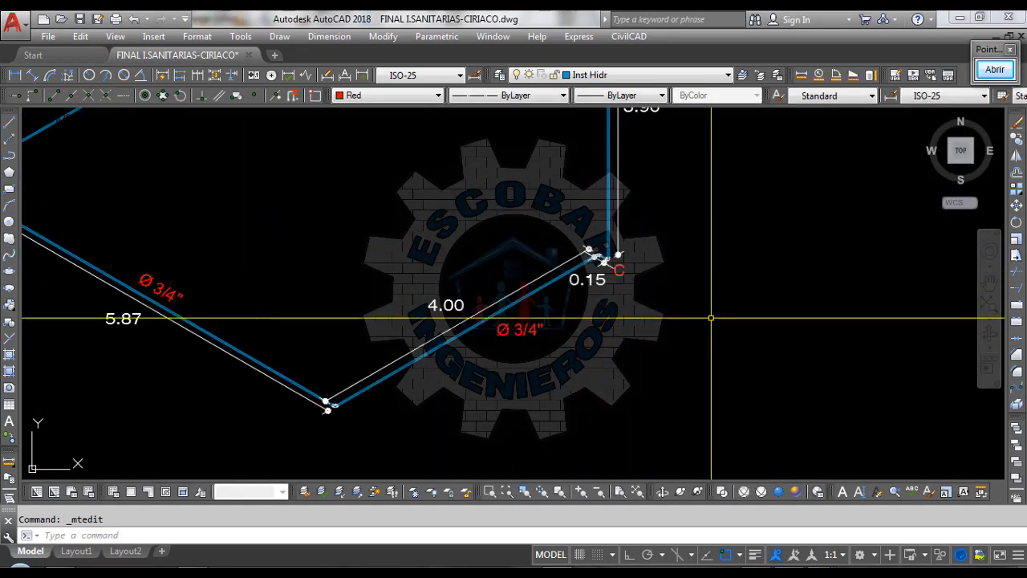
scroll(711, 318, "down", 2)
scroll(408, 363, "up", 2)
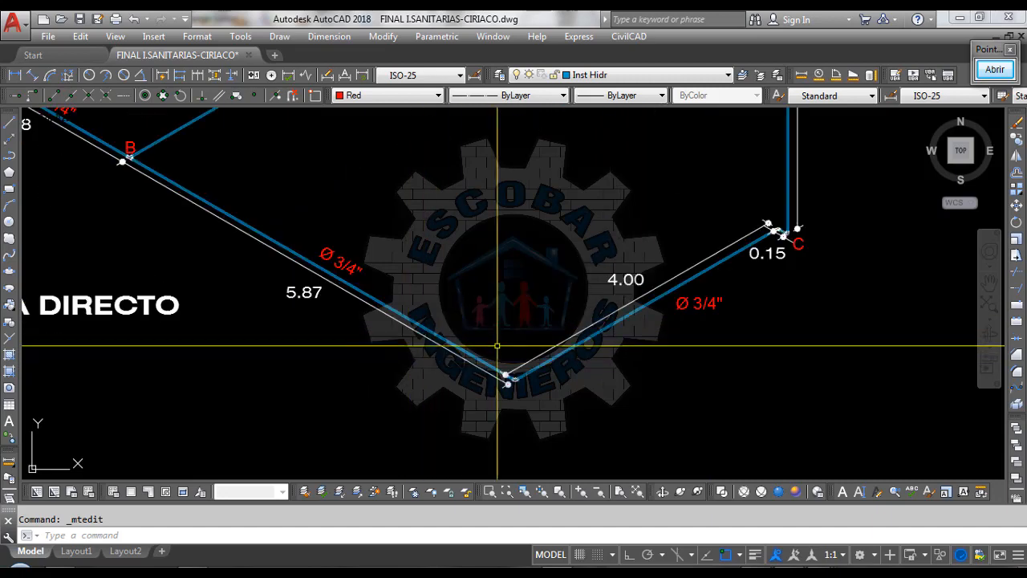
scroll(493, 349, "down", 2)
scroll(267, 232, "up", 2)
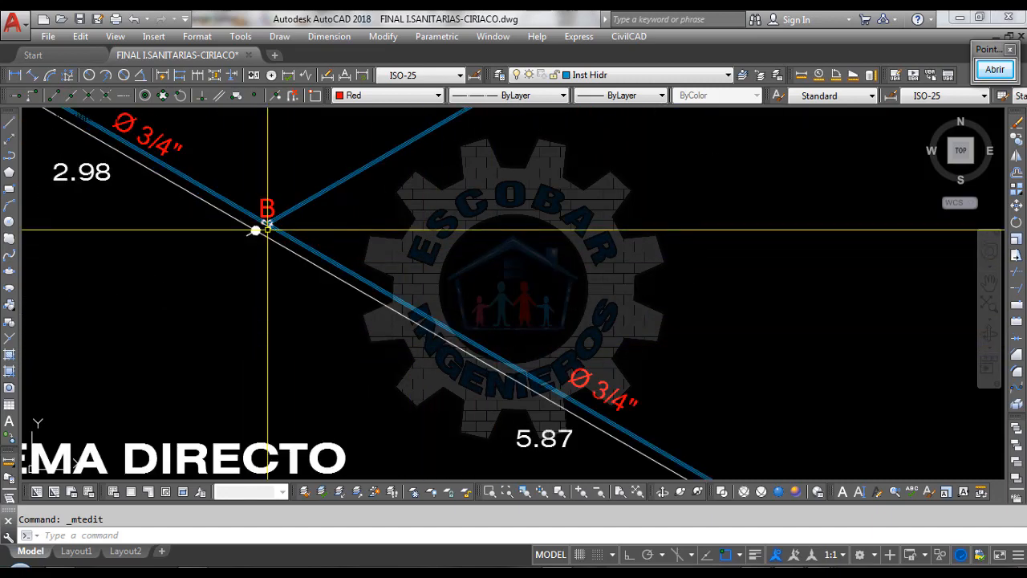
scroll(266, 229, "down", 2)
scroll(498, 373, "up", 3)
scroll(545, 342, "up", 1)
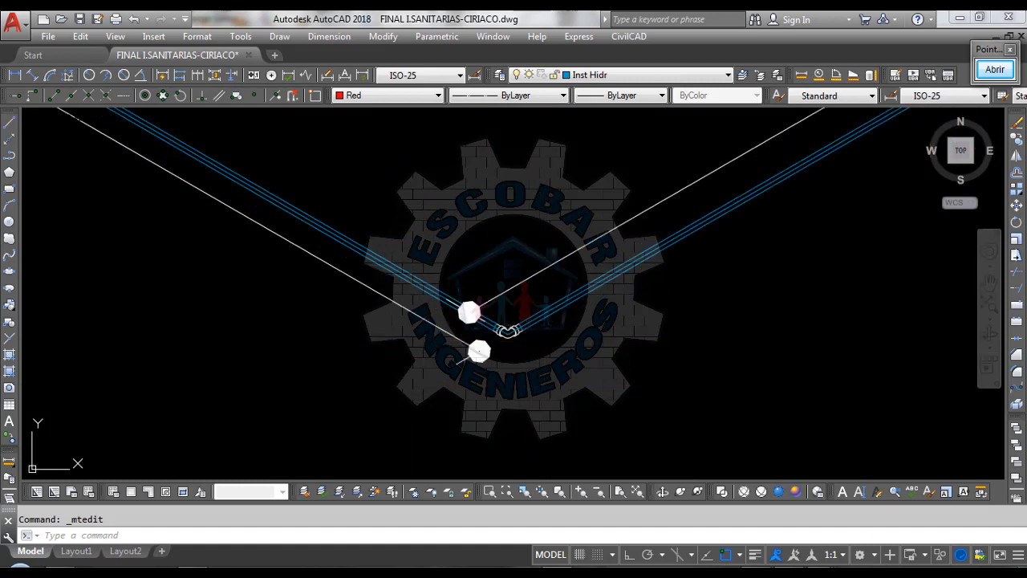
scroll(470, 360, "down", 3)
scroll(733, 209, "up", 3)
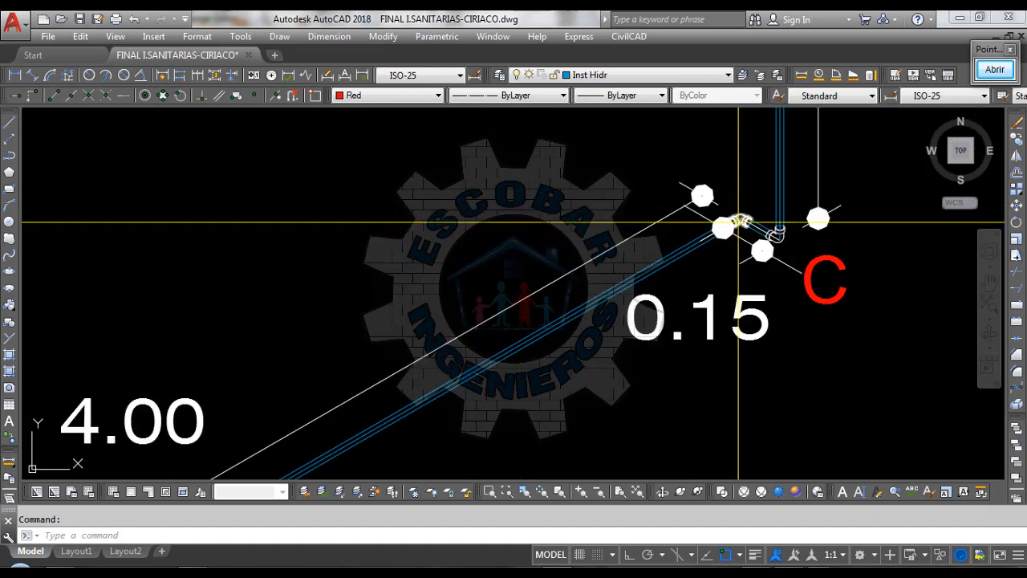
scroll(739, 233, "down", 3)
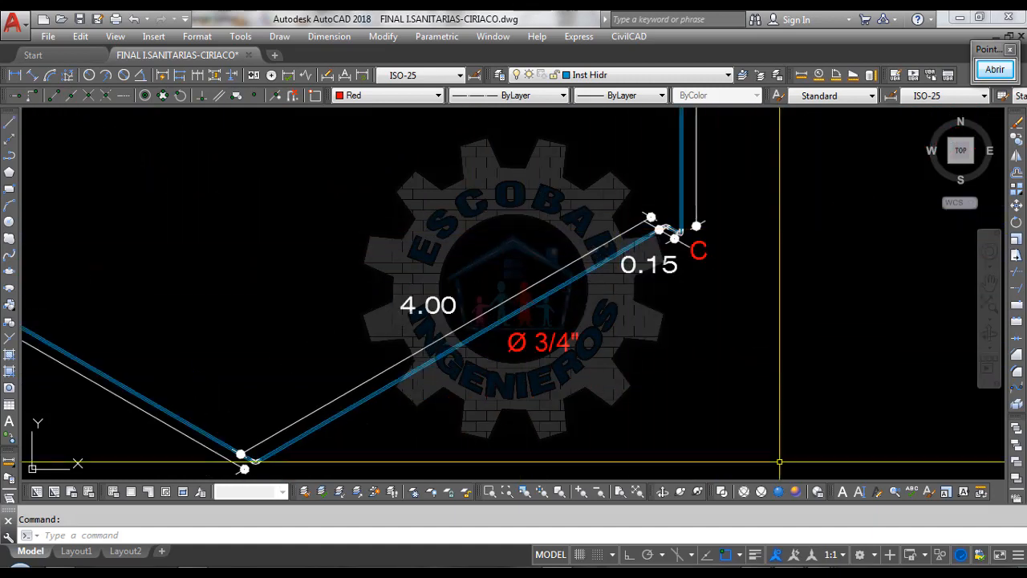
Step: Return to the design form, open the fittings calculator, and set three pieces of the PVC Codo 90° fitting
left_click(929, 502)
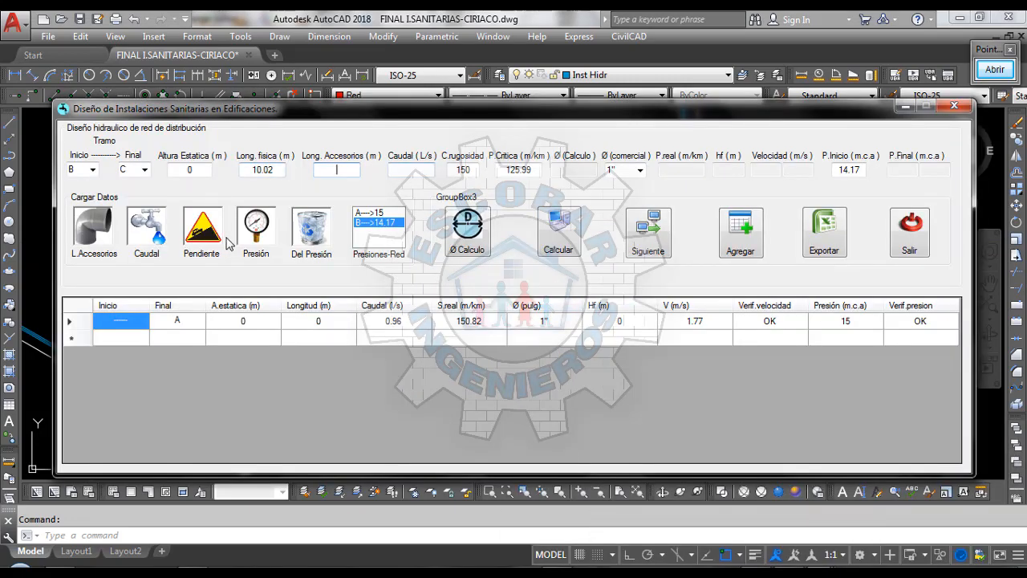
left_click(96, 231)
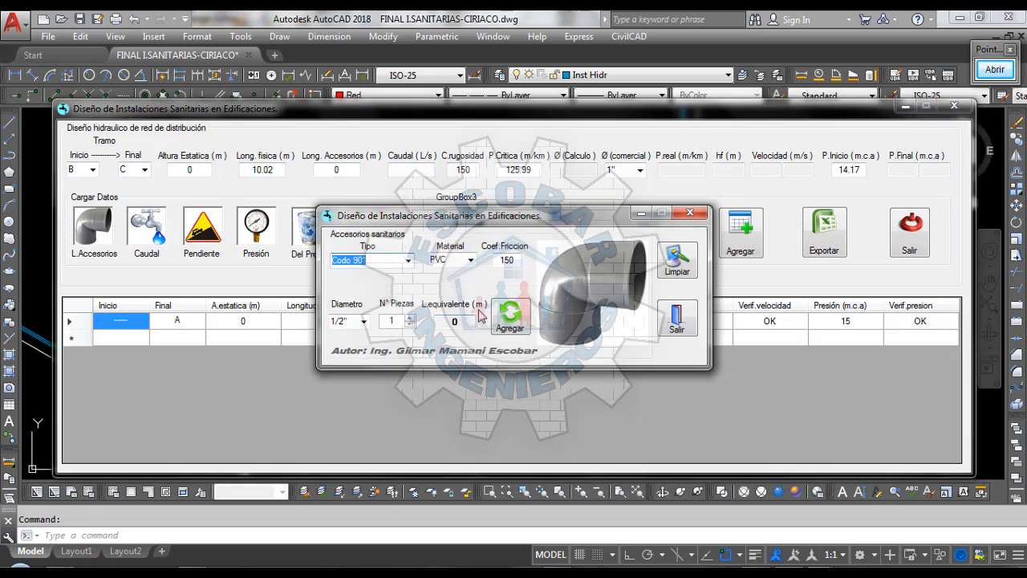
left_click_drag(474, 223, 499, 276)
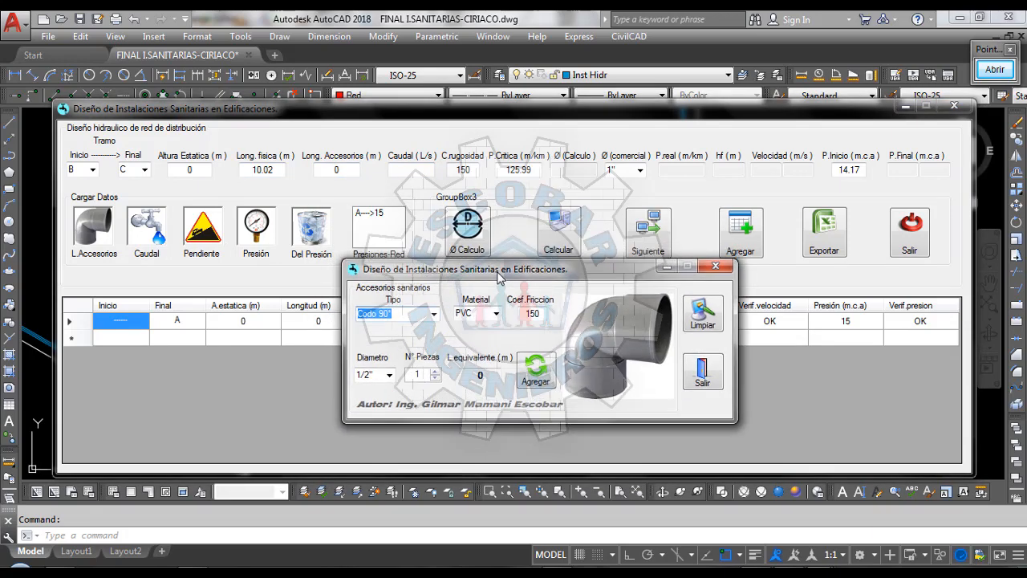
left_click(434, 313)
left_click(434, 314)
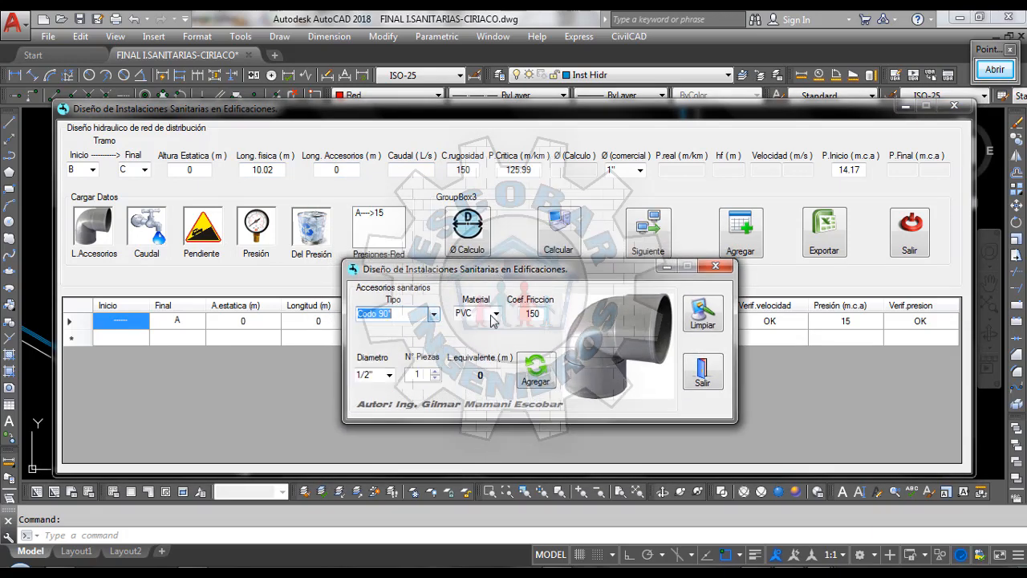
left_click(434, 372)
left_click(434, 372)
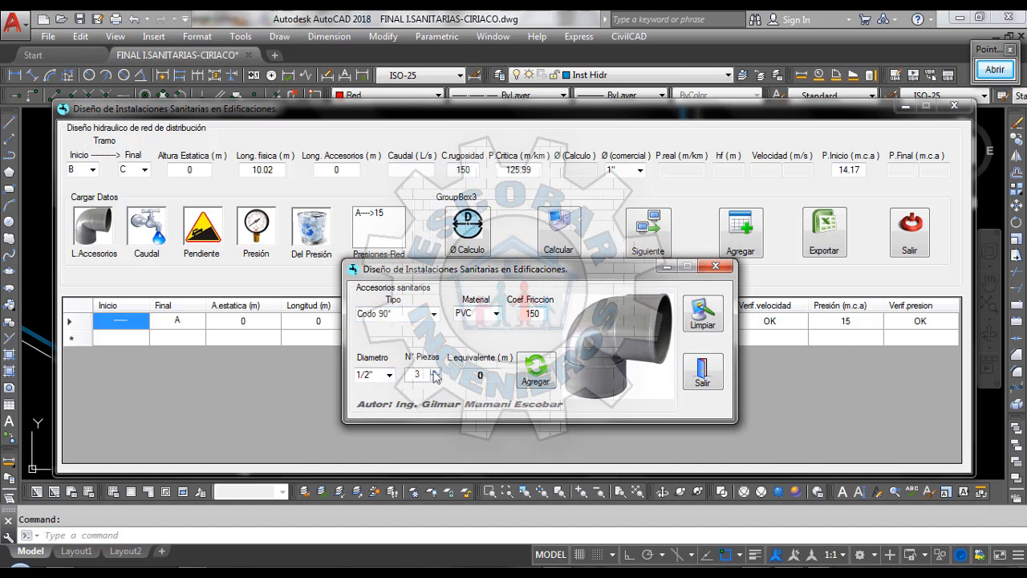
Step: Set the fitting diameter to 1" and calculate the equivalent length of the elbows
left_click(389, 375)
left_click(390, 375)
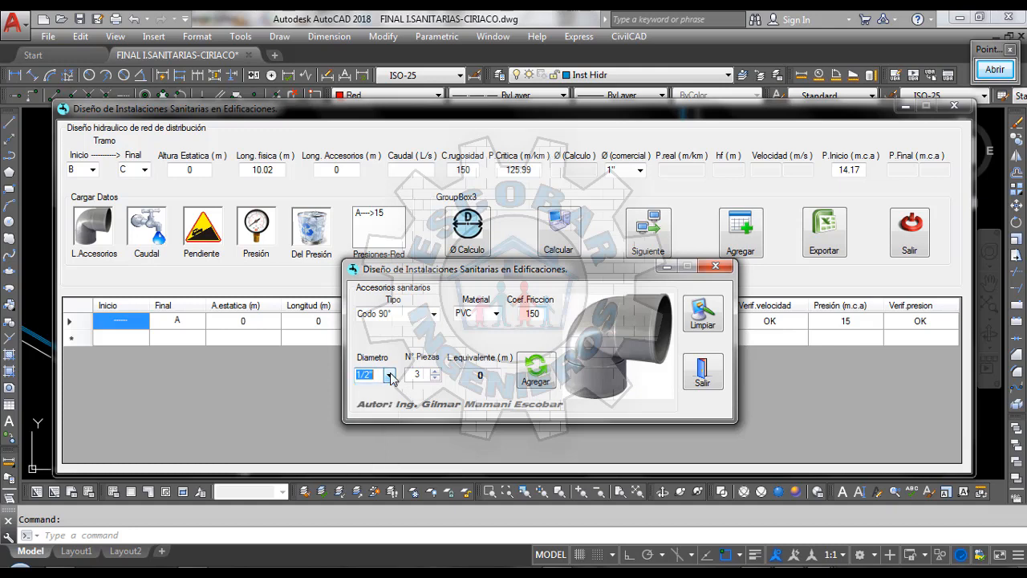
left_click(389, 375)
left_click(389, 374)
left_click(390, 375)
left_click(373, 416)
left_click(537, 377)
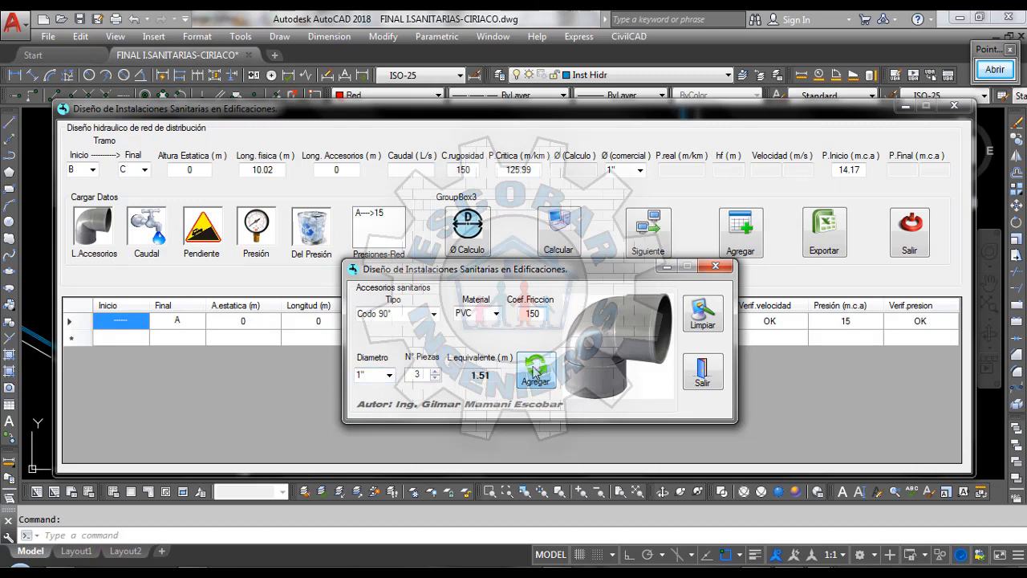
Step: Copy the equivalent length 1.51 into the accessory length of section B–C and close the fittings calculator
left_click_drag(491, 376, 465, 377)
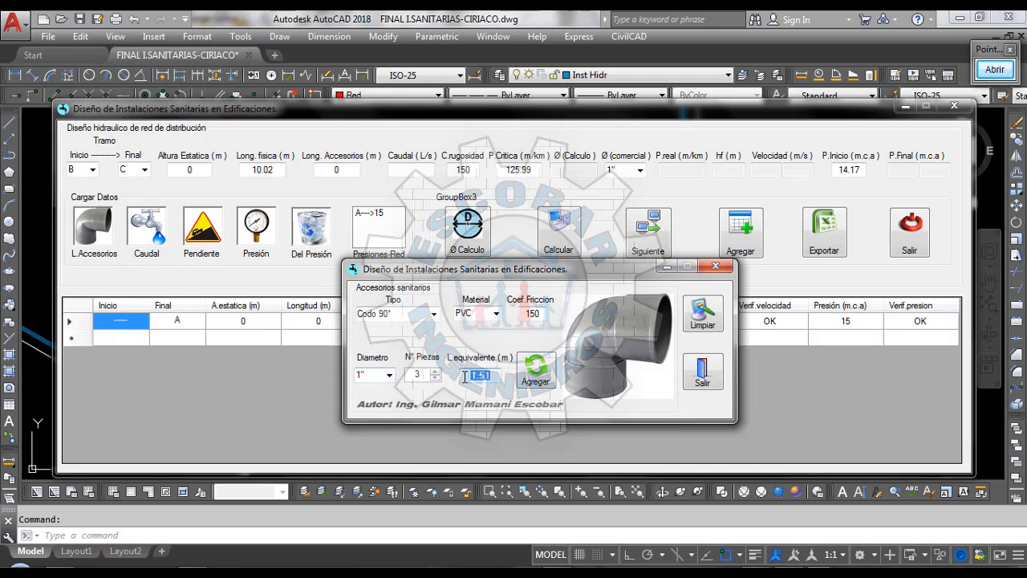
left_click(336, 169)
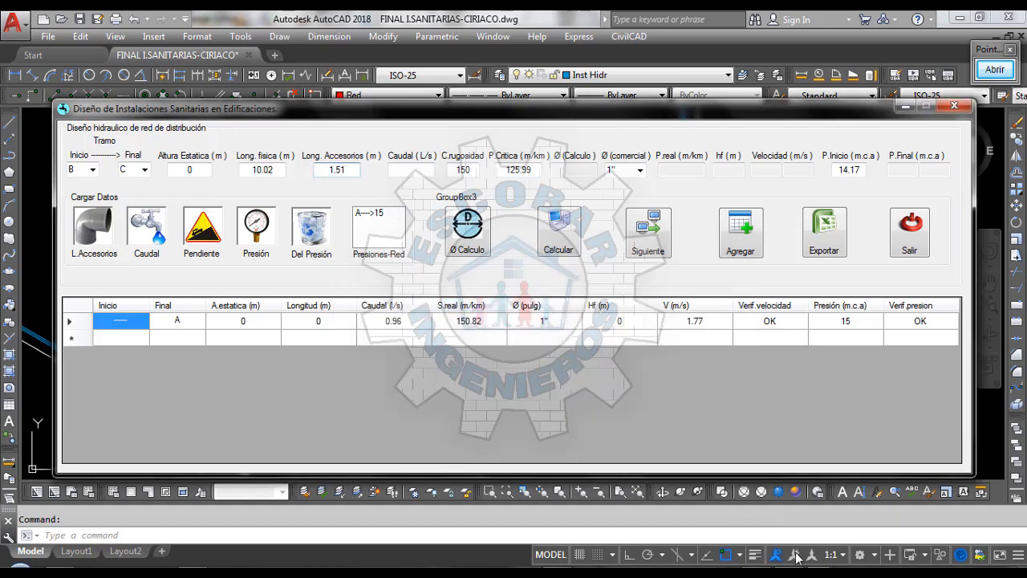
left_click(831, 573)
left_click(859, 517)
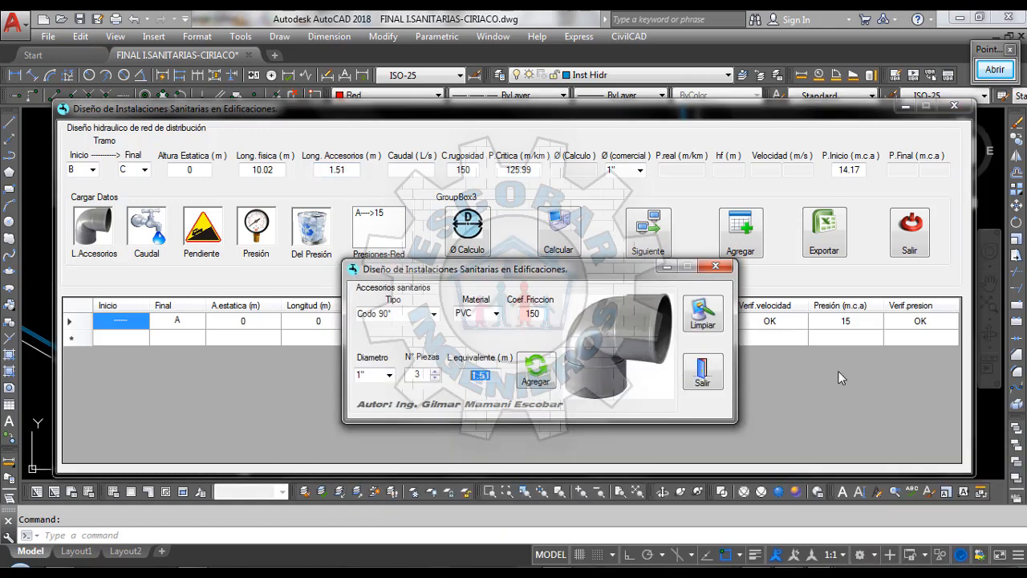
left_click(703, 377)
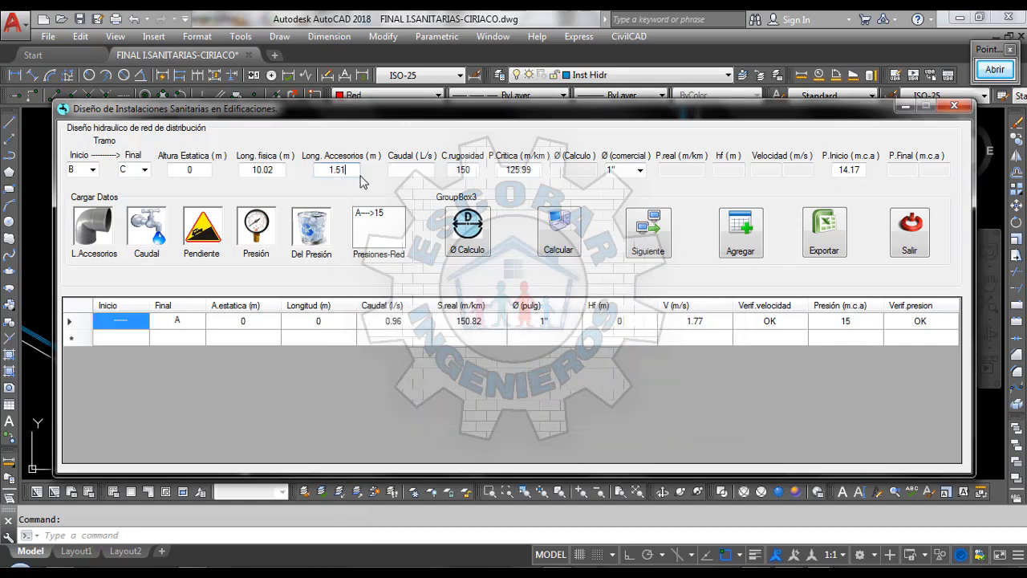
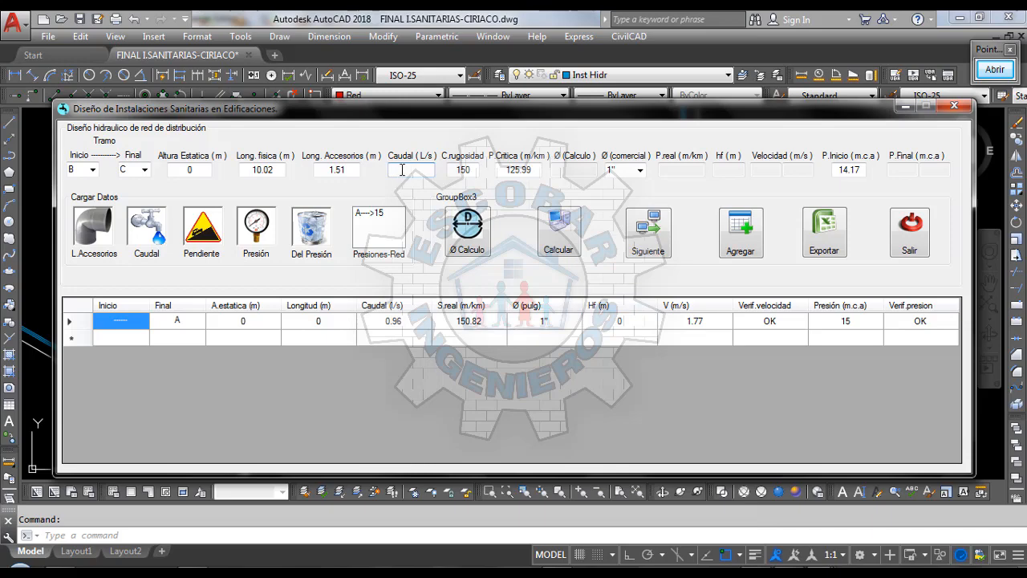
Step: Switch to AutoCAD and examine the isometric to see which sanitary fixtures are supplied through section B–C
key("alt+Tab")
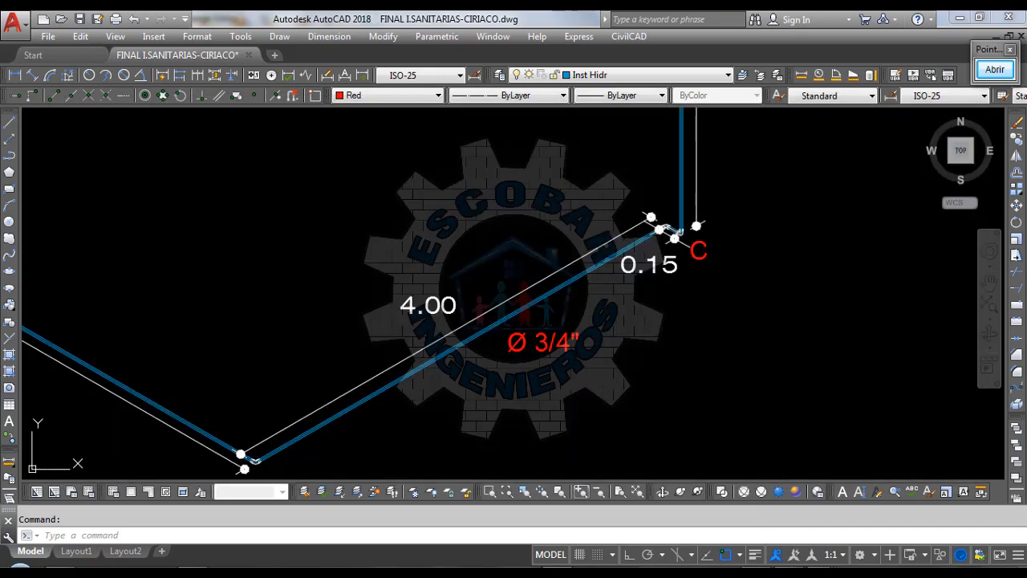
scroll(527, 345, "down", 6)
scroll(528, 345, "up", 5)
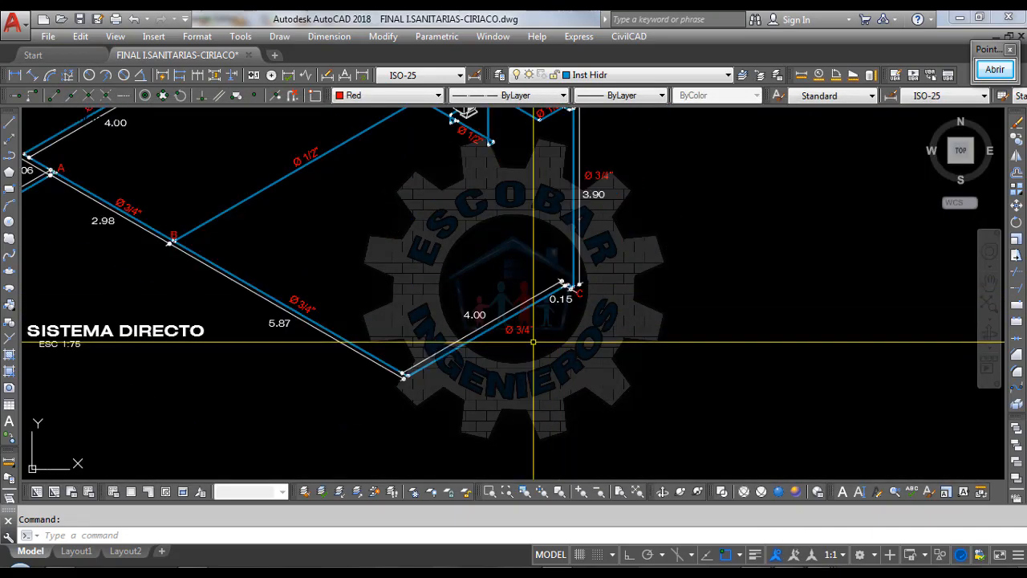
scroll(458, 396, "down", 2)
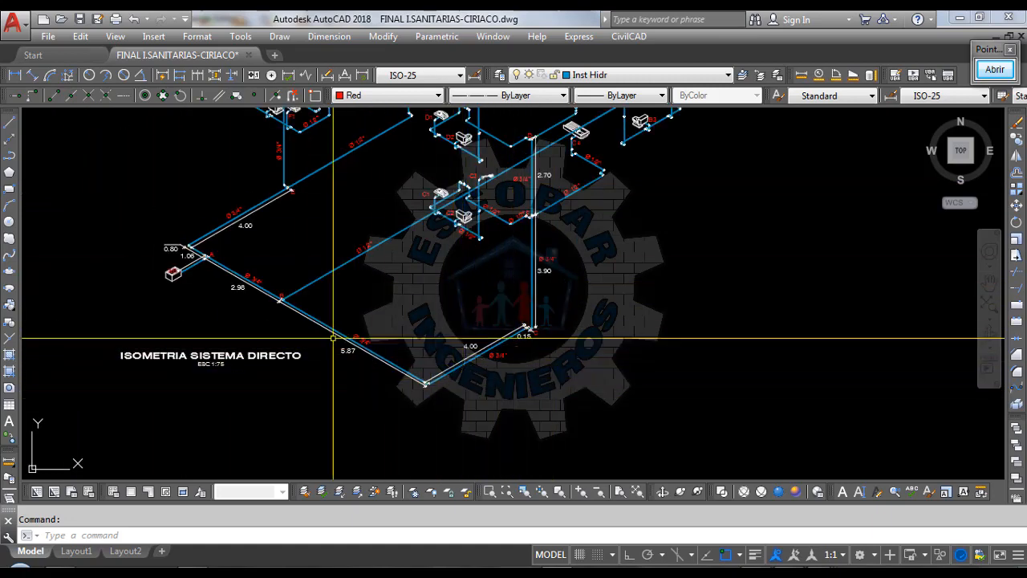
scroll(554, 345, "up", 2)
scroll(518, 405, "down", 2)
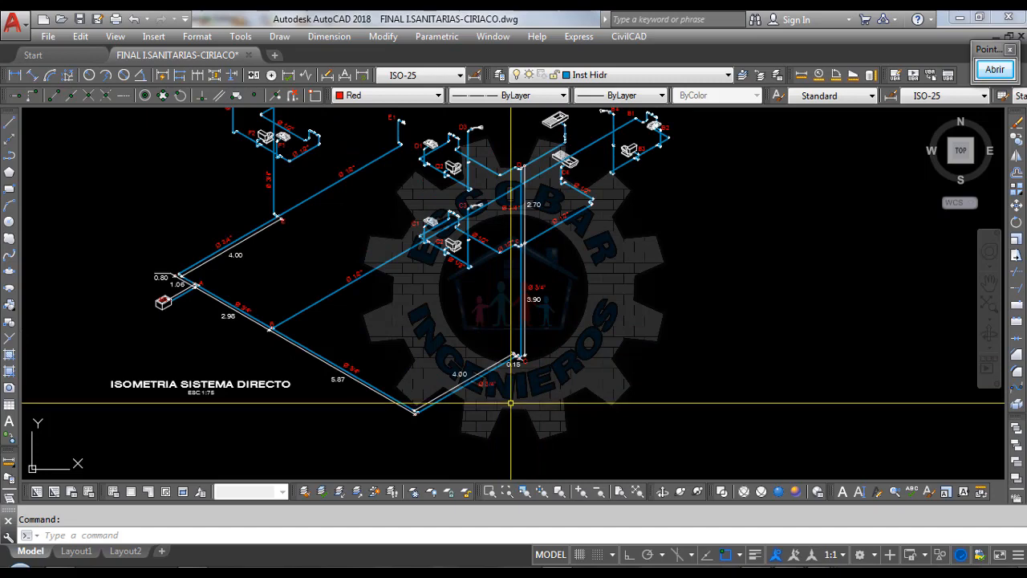
scroll(510, 405, "down", 1)
scroll(510, 411, "up", 3)
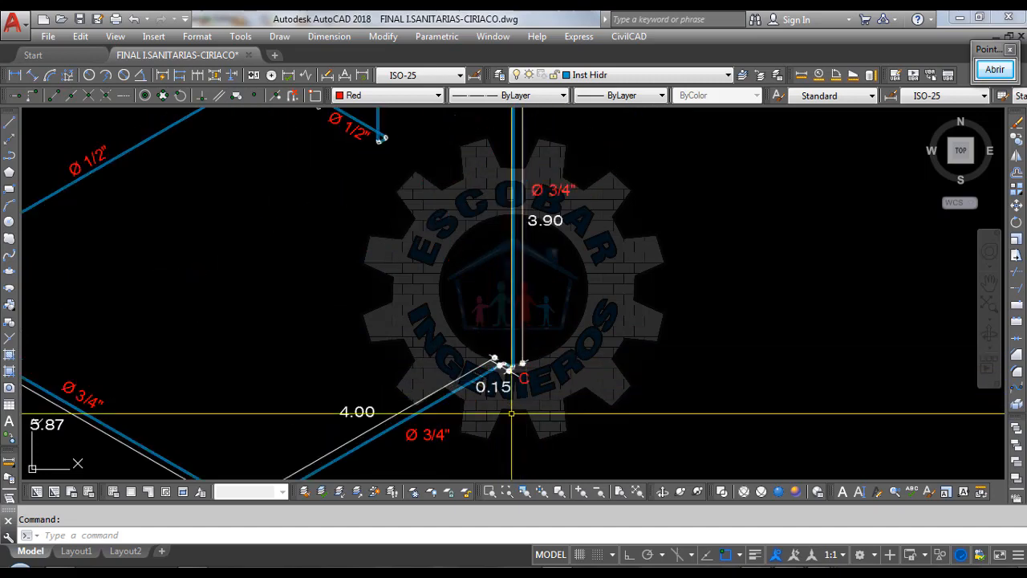
scroll(512, 417, "down", 2)
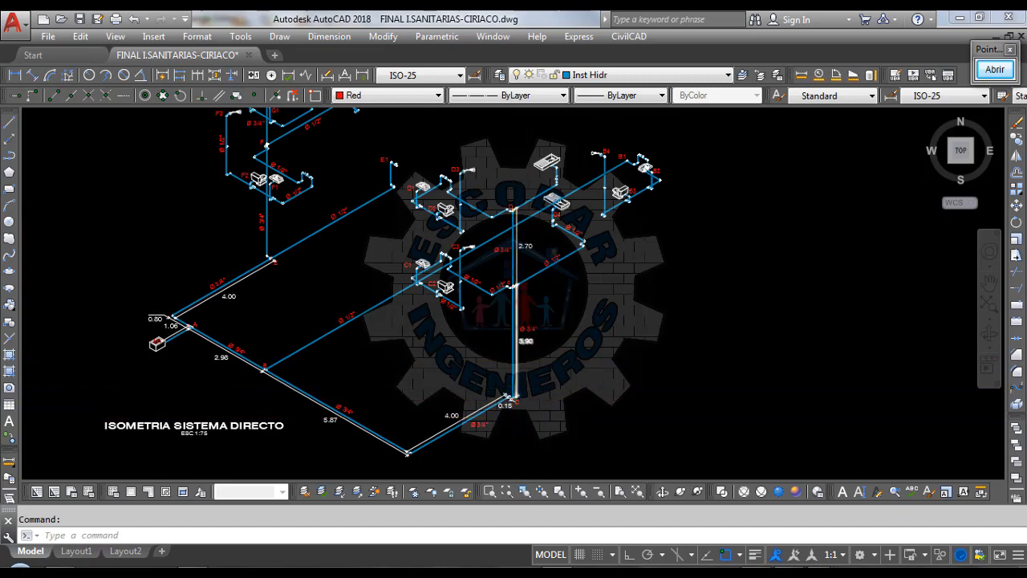
scroll(514, 402, "up", 2)
scroll(532, 344, "down", 2)
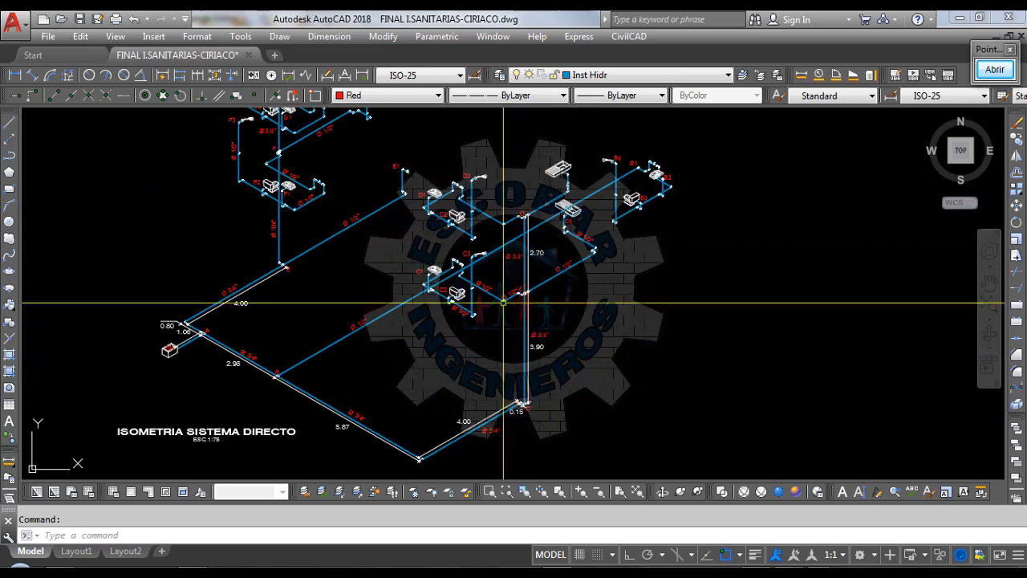
scroll(667, 160, "up", 3)
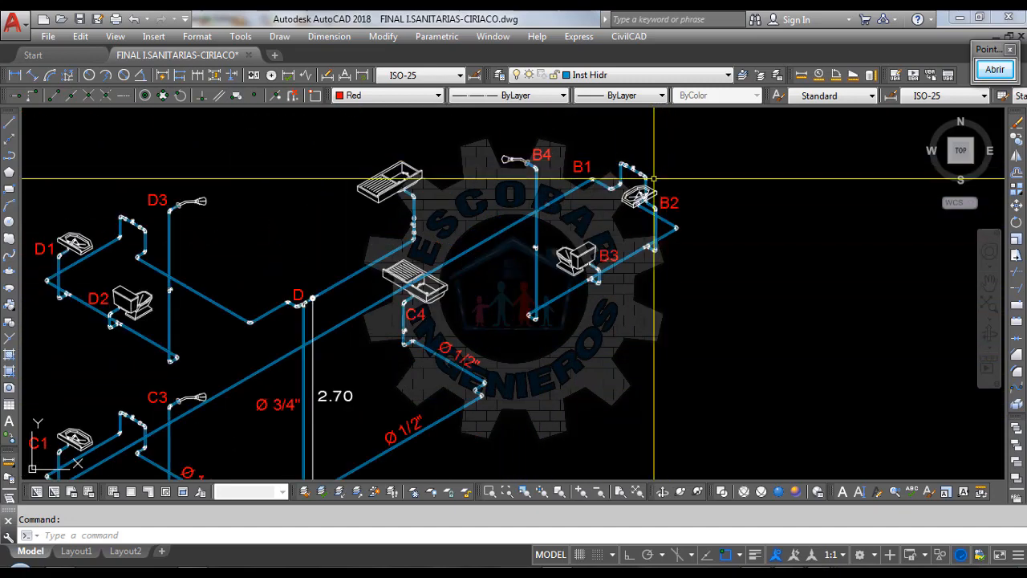
scroll(654, 173, "down", 3)
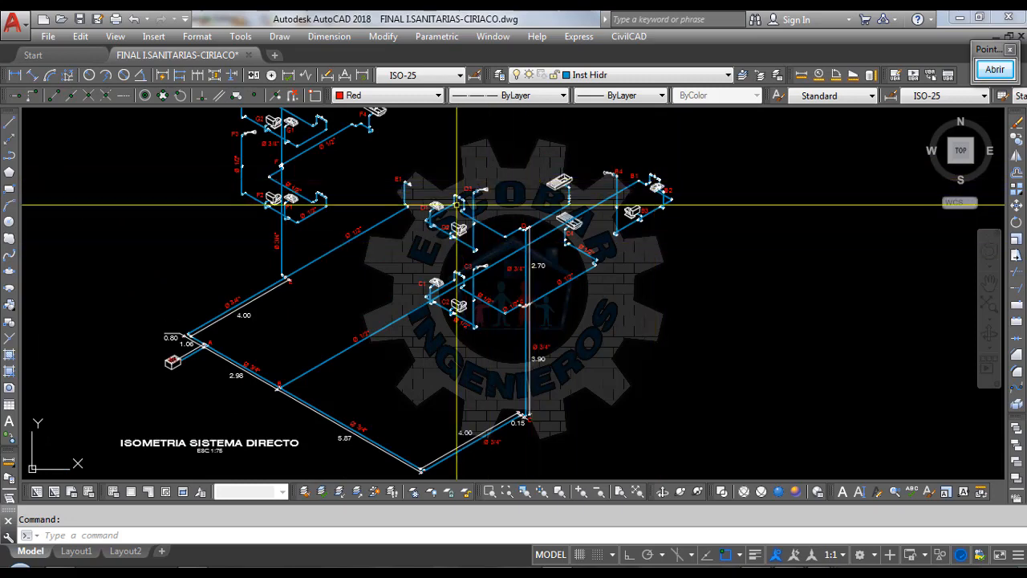
Step: Open the flow calculator from the design form, move it clear of the input row, and switch back to the AutoCAD isometric
mouse_move(762, 573)
left_click(931, 534)
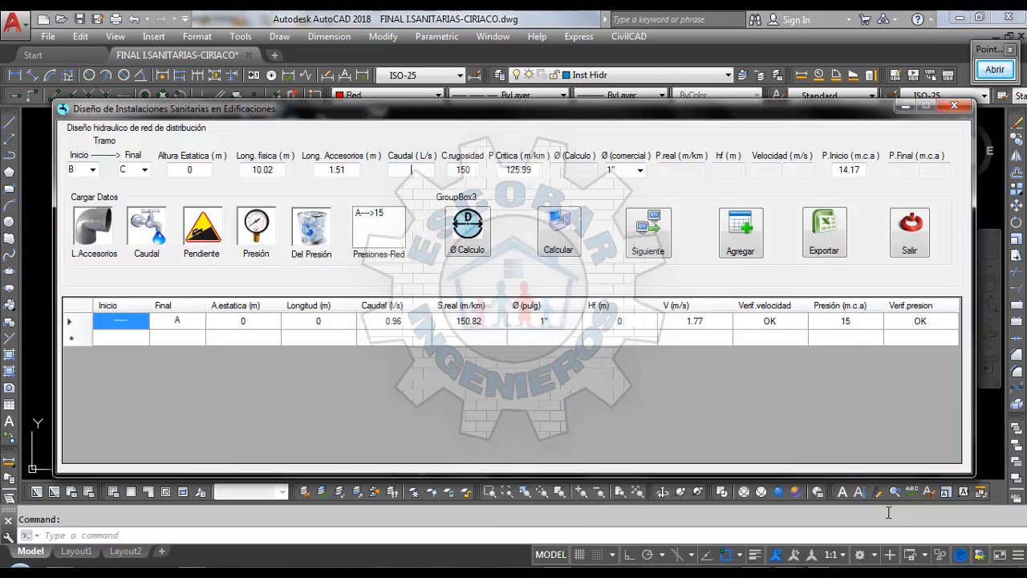
left_click(157, 239)
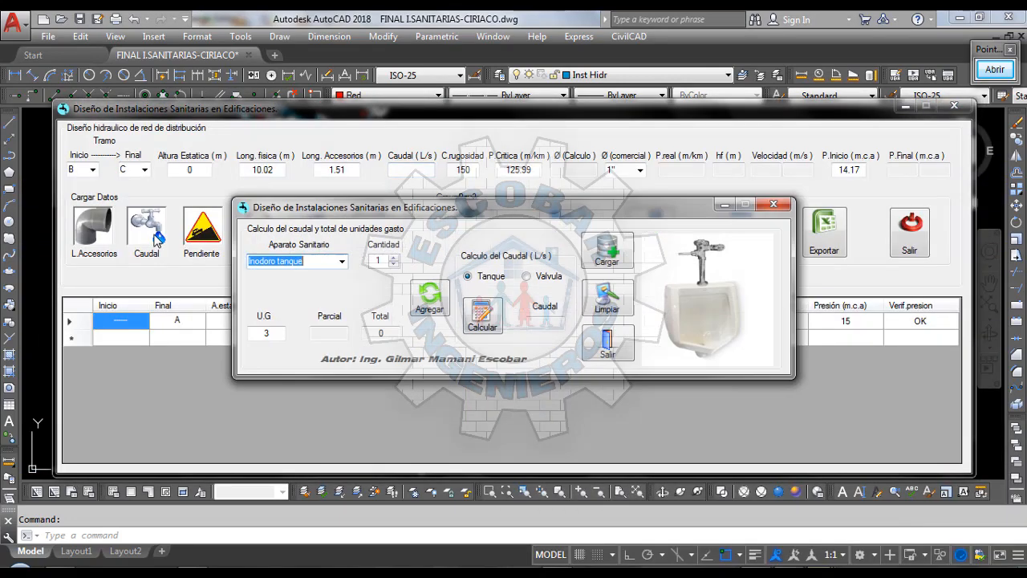
left_click_drag(429, 230, 415, 262)
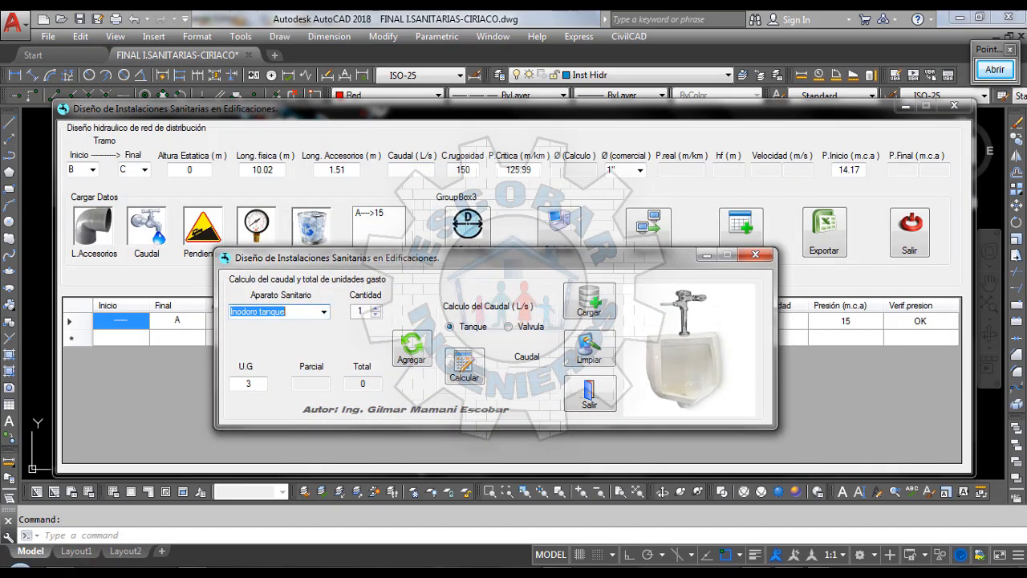
left_click(35, 386)
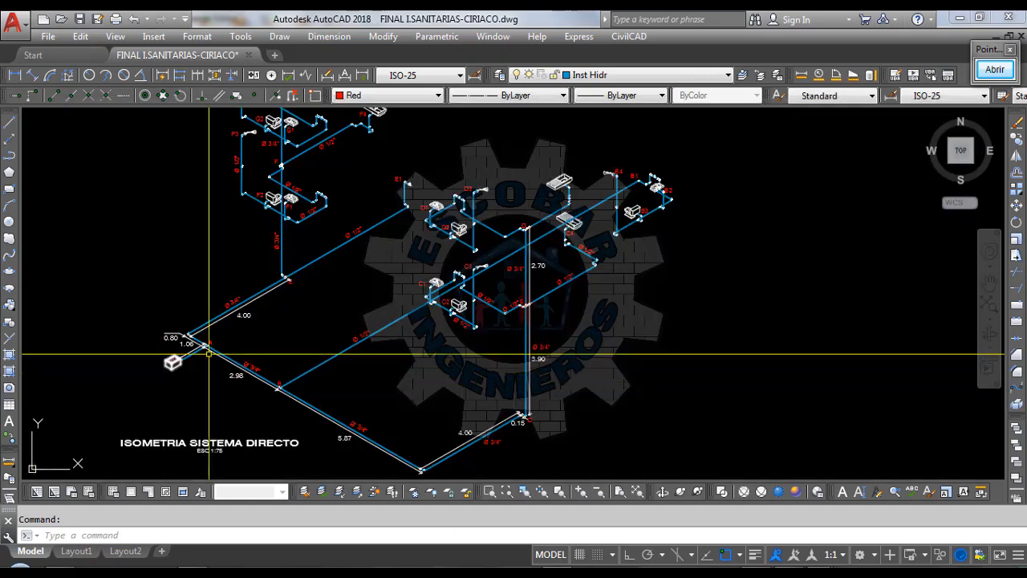
Step: In the SARAID flow calculator, add two Inodoro tanque fixtures to the fixture-unit total for the C and D branches
scroll(269, 366, "up", 3)
scroll(269, 363, "down", 3)
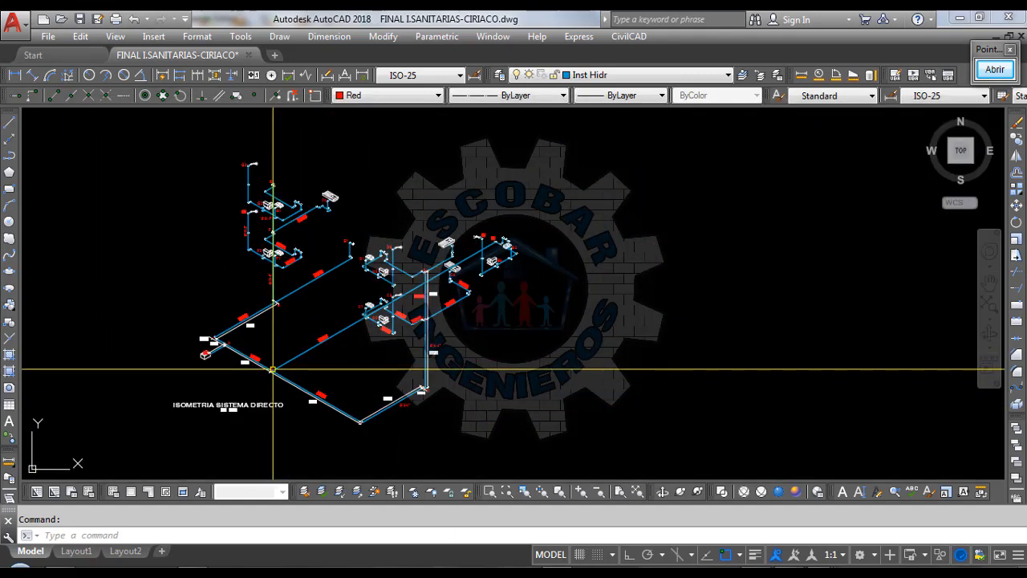
scroll(269, 365, "up", 3)
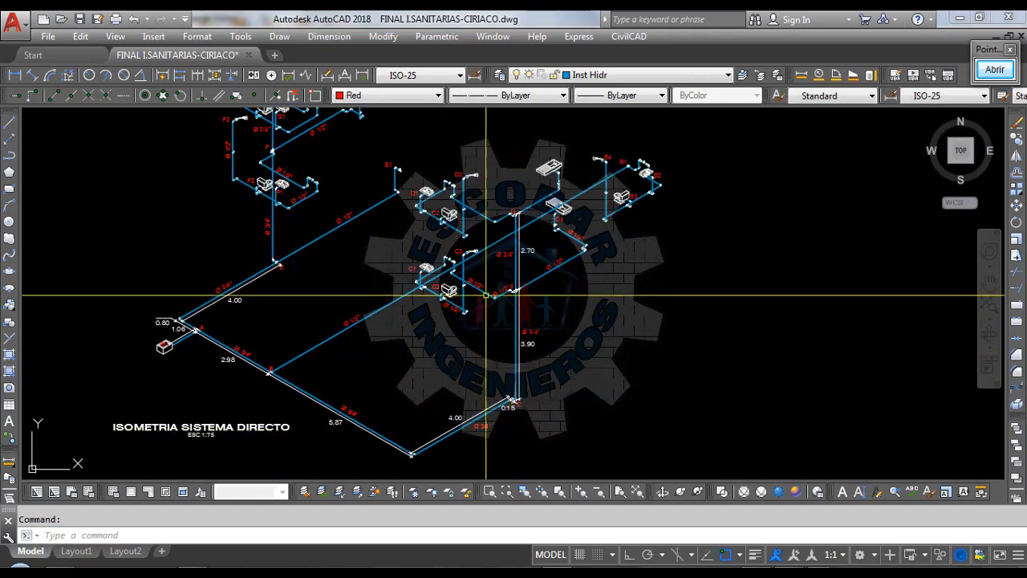
scroll(467, 292, "up", 3)
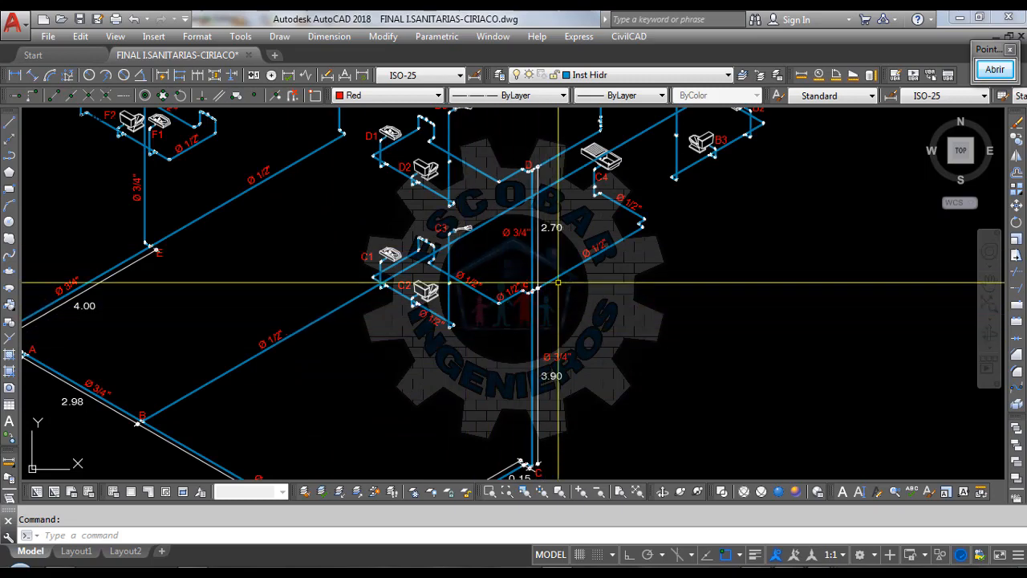
scroll(423, 306, "down", 3)
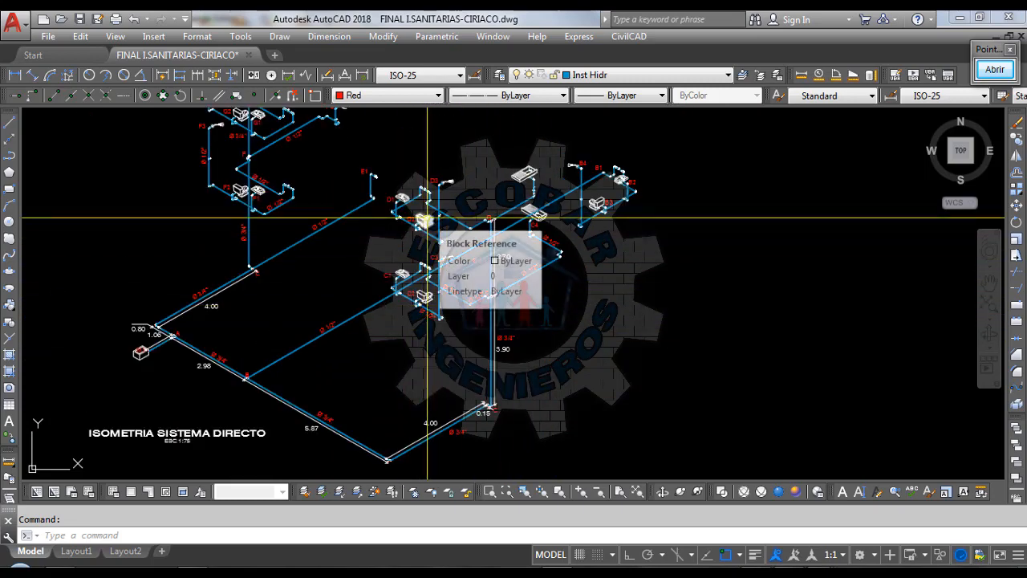
left_click(885, 501)
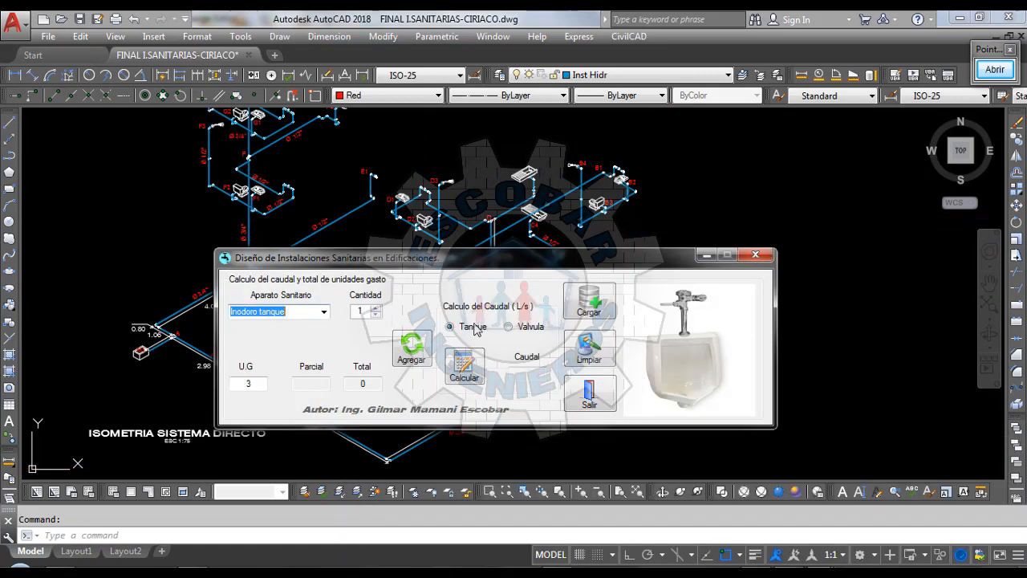
left_click(378, 311)
type("2")
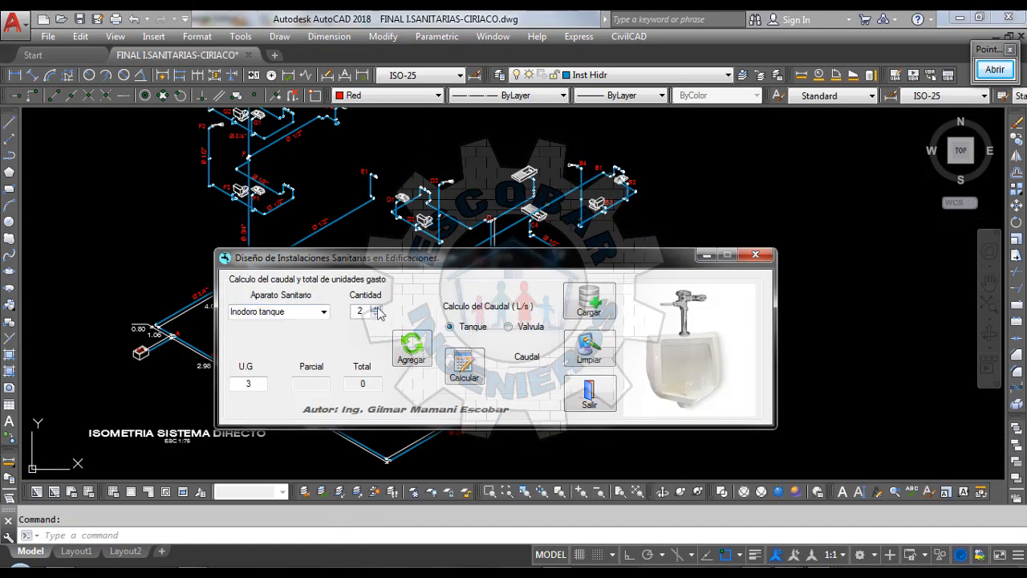
left_click(325, 311)
left_click(273, 327)
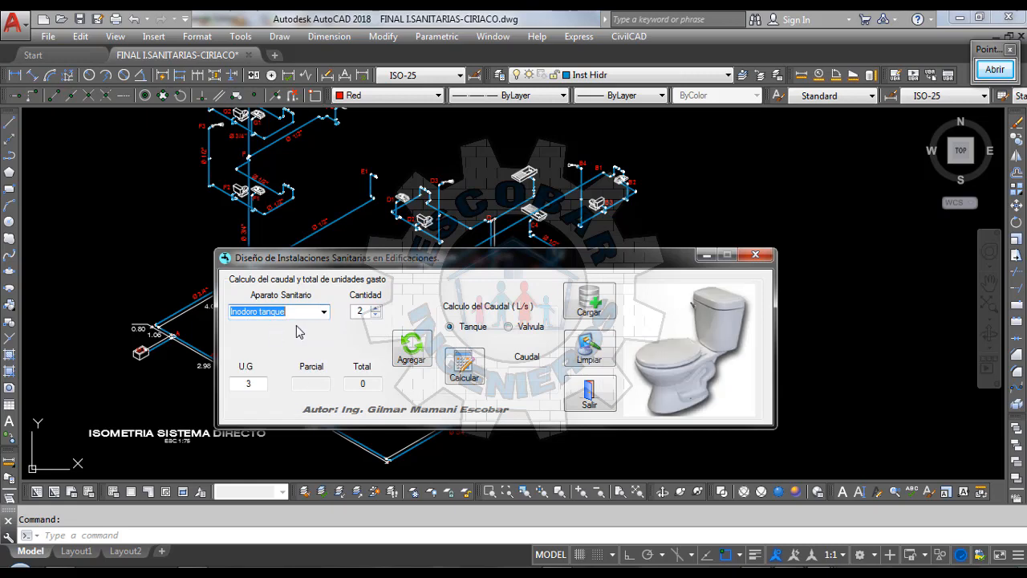
left_click(412, 358)
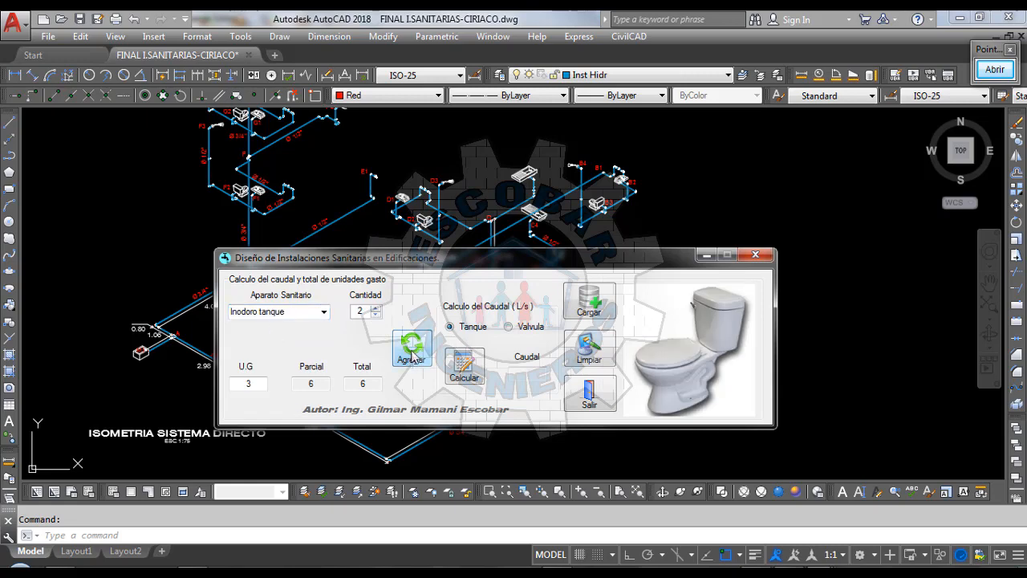
Step: Switch to the AutoCAD isometric and examine the fixtures fed by the C and D branches
left_click(669, 212)
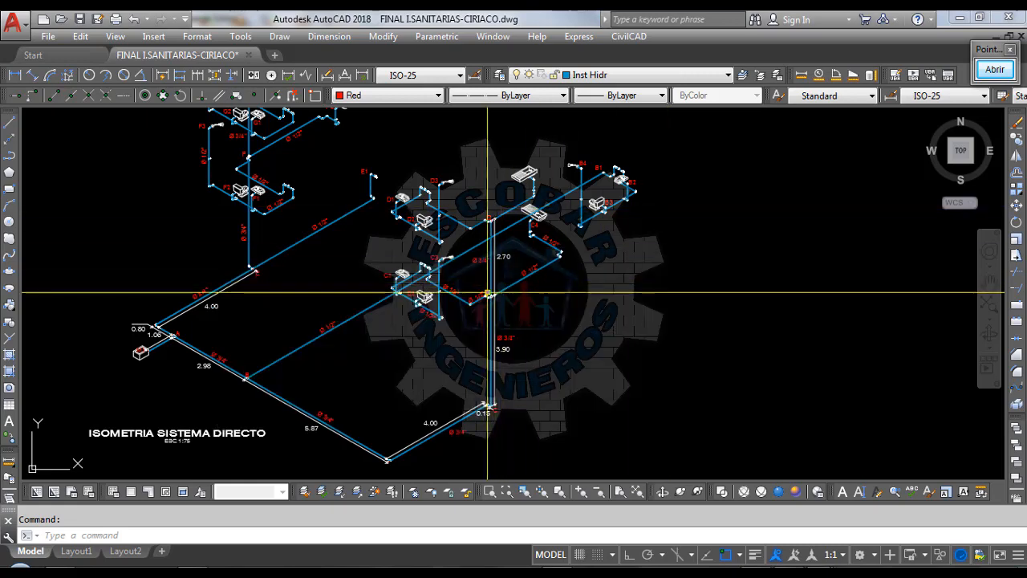
scroll(404, 273, "up", 6)
scroll(399, 271, "down", 5)
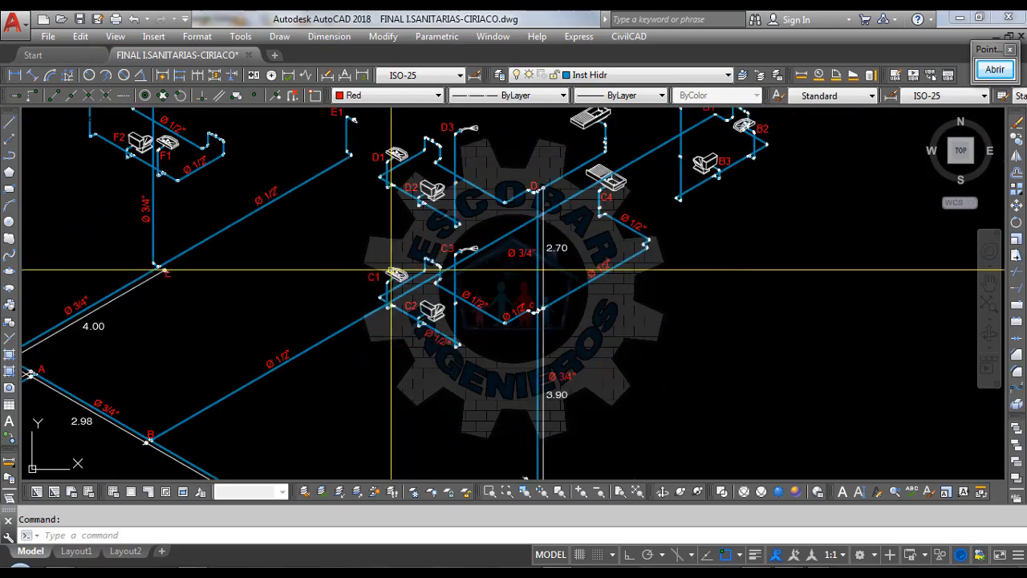
scroll(393, 273, "up", 3)
scroll(396, 285, "down", 1)
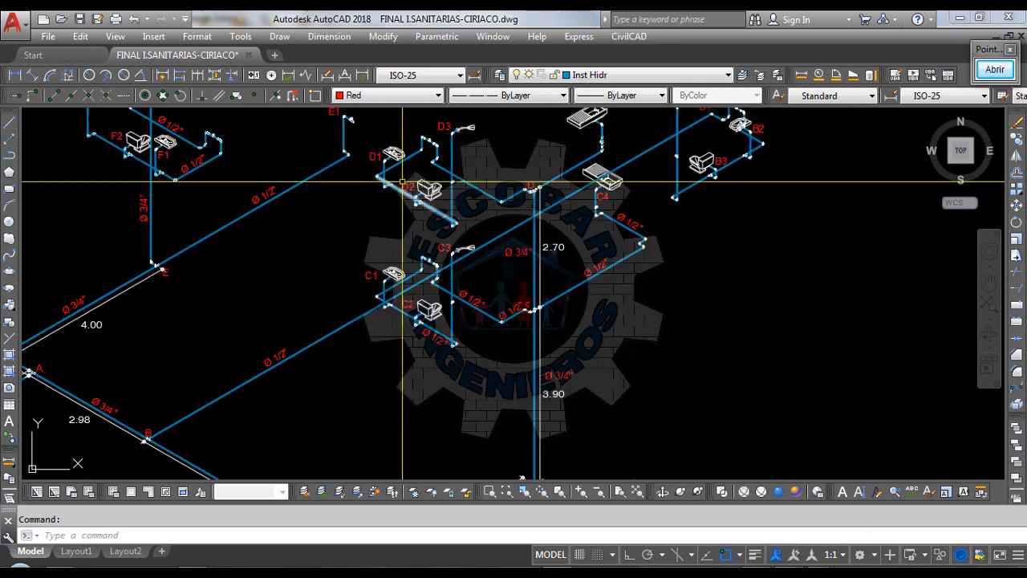
scroll(423, 308, "down", 2)
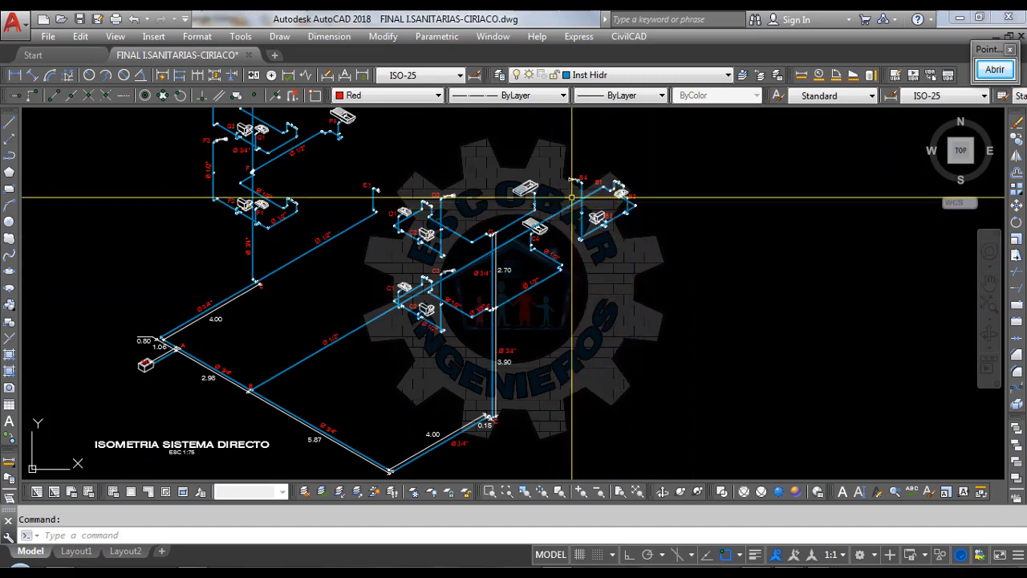
scroll(329, 341, "up", 3)
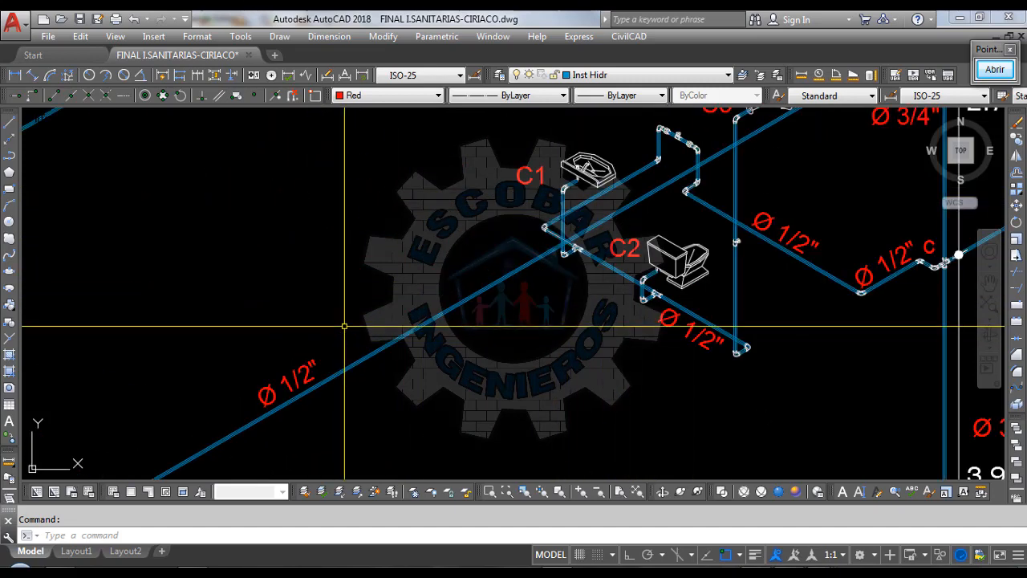
scroll(396, 289, "down", 3)
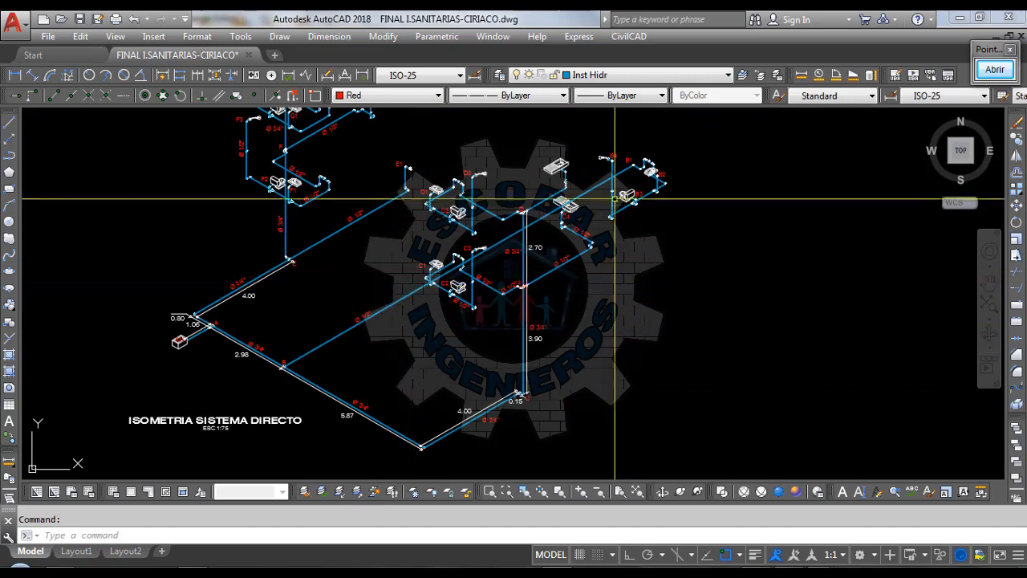
scroll(436, 241, "up", 4)
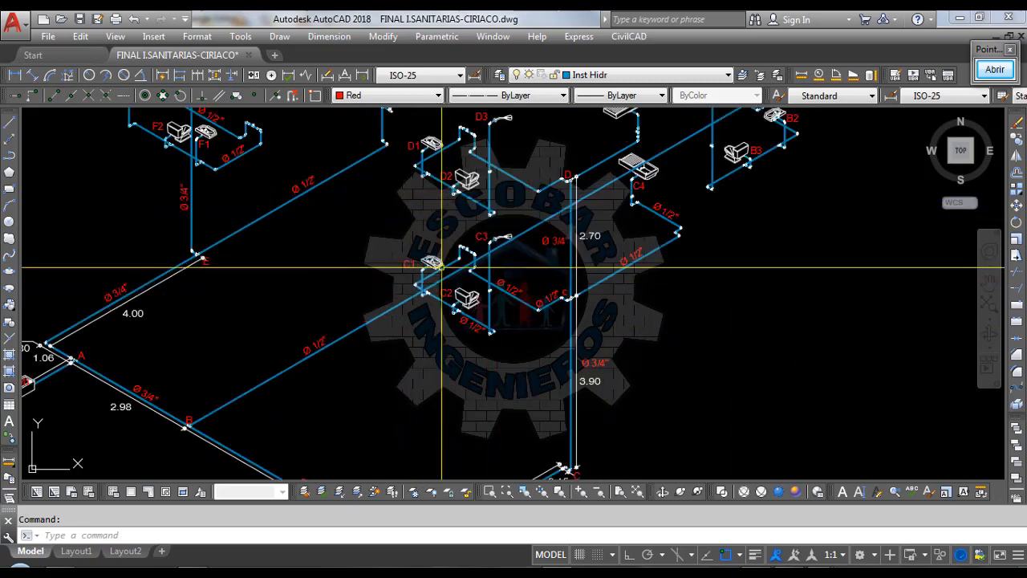
scroll(436, 273, "down", 2)
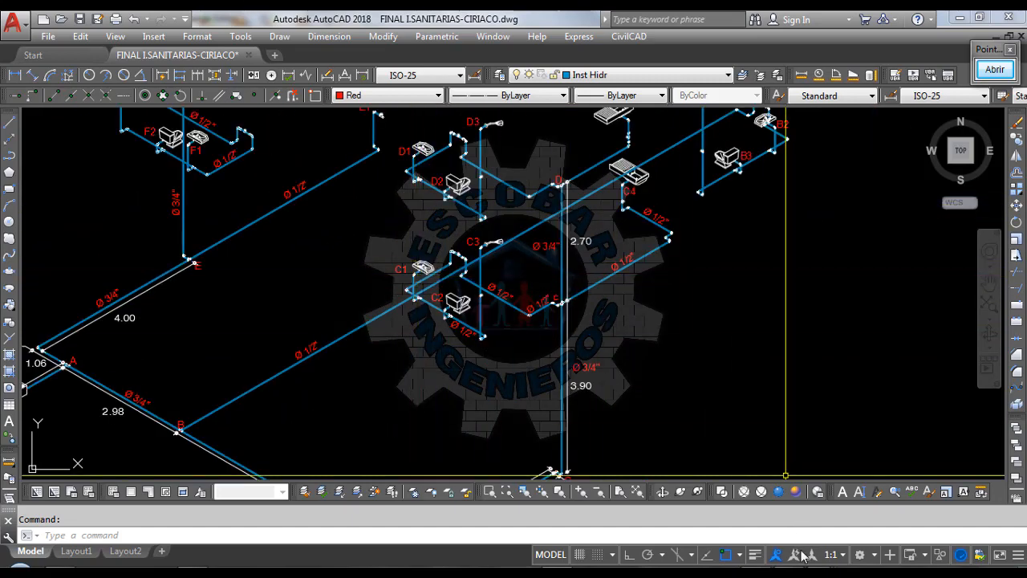
Step: Return to the SARAID flow calculator and add two Lavatorio fixtures to the fixture-unit total
mouse_move(802, 570)
left_click(926, 481)
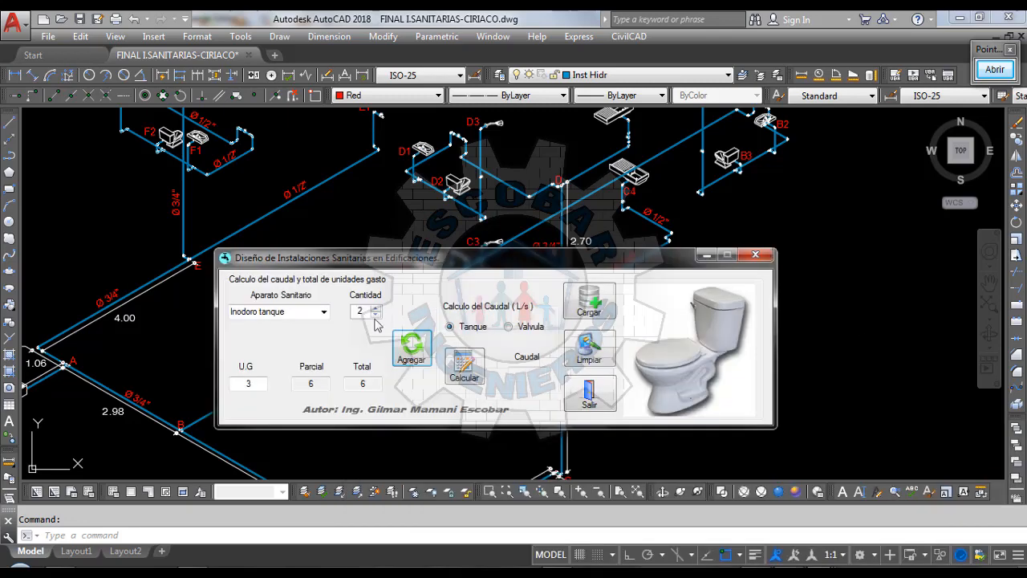
left_click(323, 312)
left_click(263, 356)
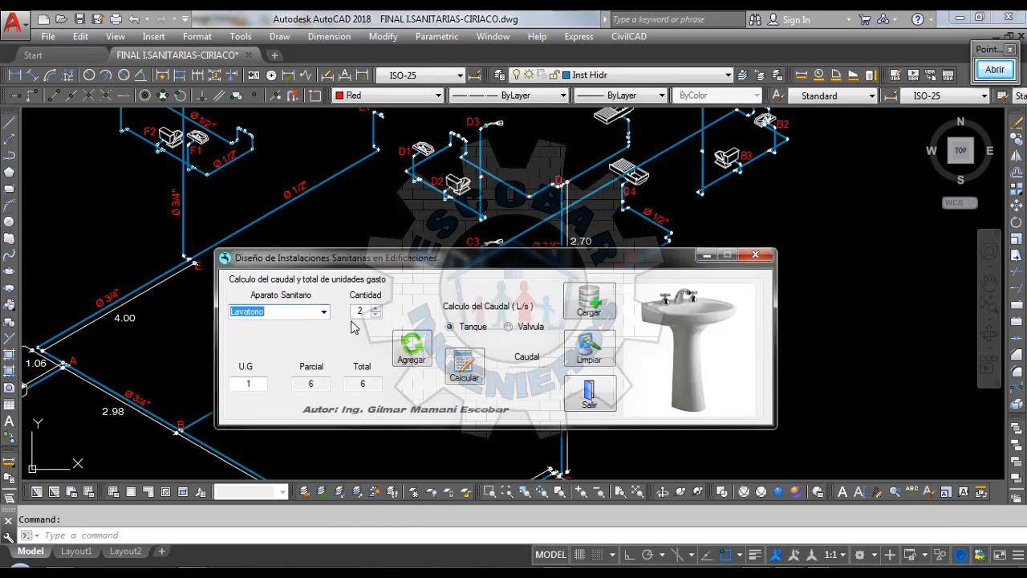
left_click(414, 358)
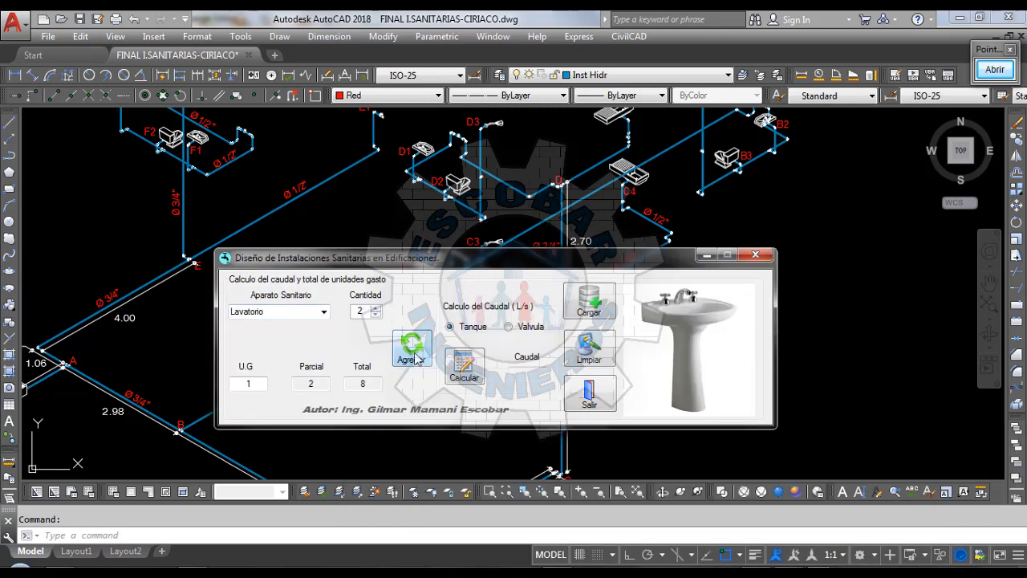
Step: Check the showers on the C and D branches in the AutoCAD isometric, and add two Ducha fixtures in the SARAID flow calculator
left_click(401, 227)
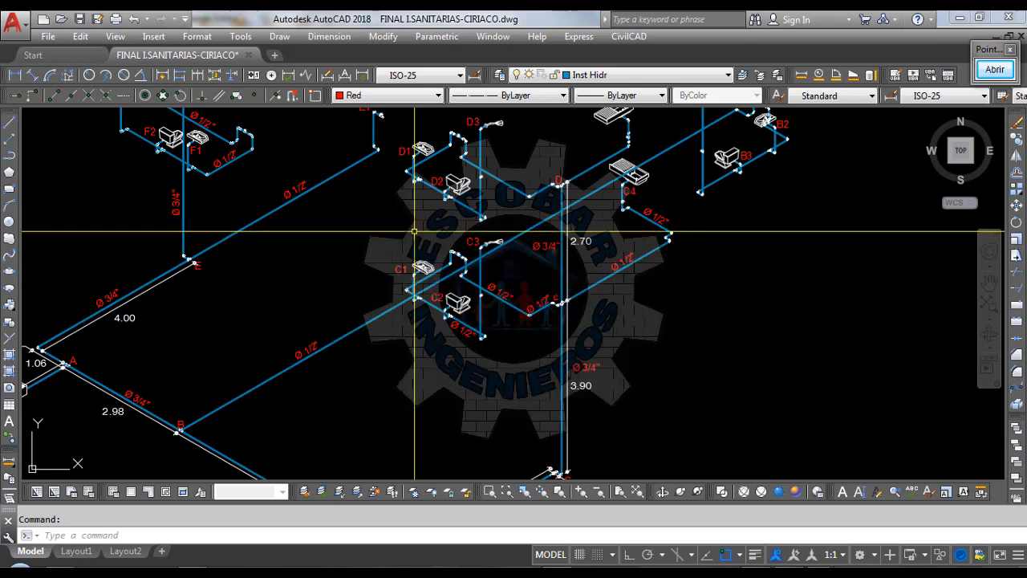
scroll(359, 343, "down", 2)
scroll(437, 204, "up", 4)
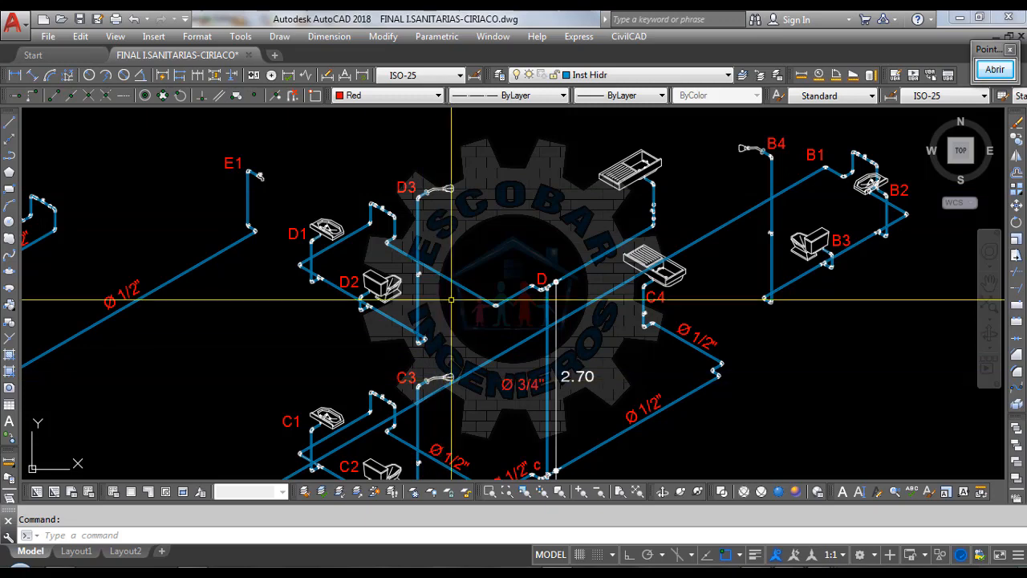
scroll(447, 220, "down", 2)
scroll(447, 221, "down", 2)
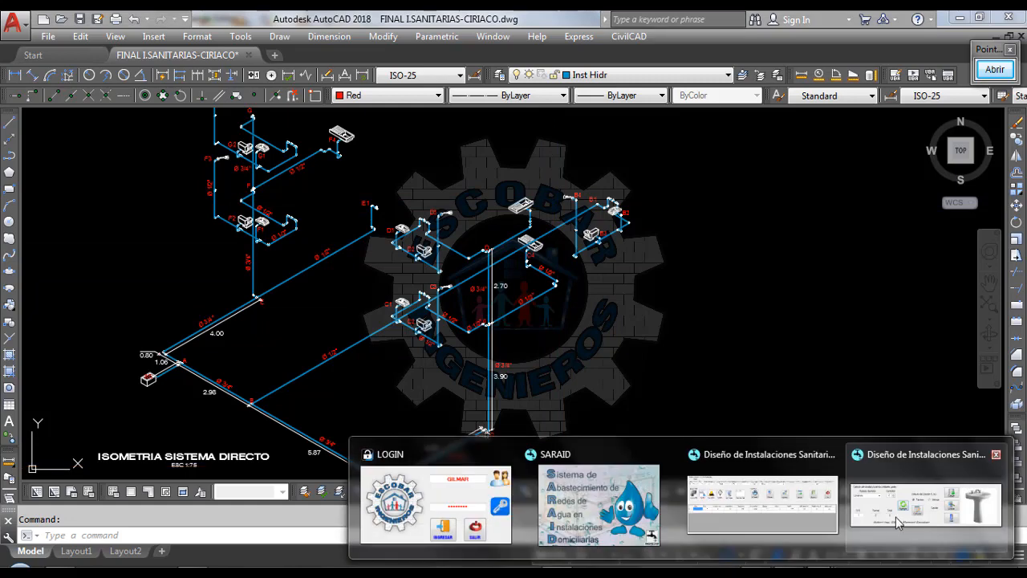
left_click(923, 498)
left_click(321, 313)
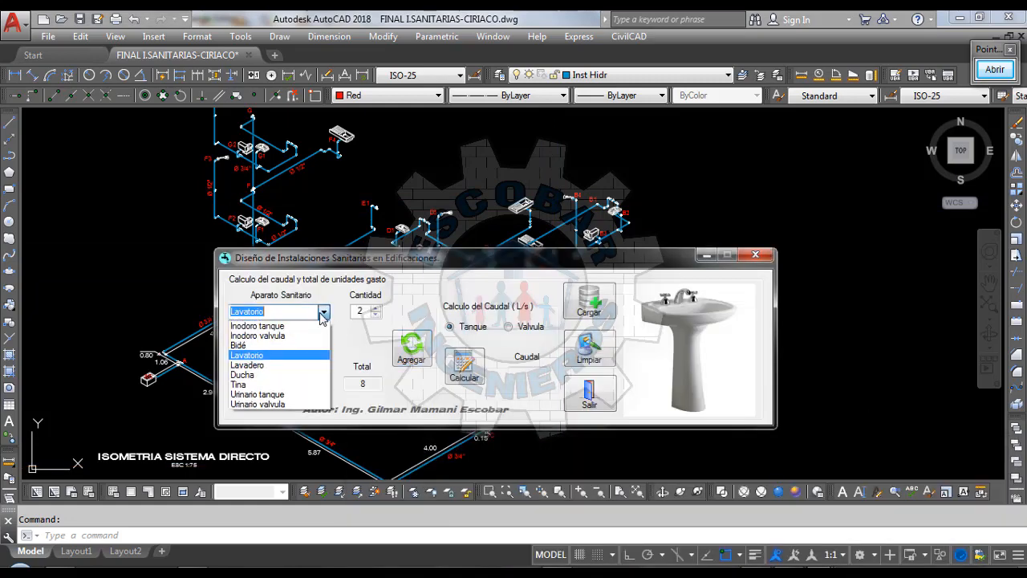
left_click(285, 360)
left_click(413, 344)
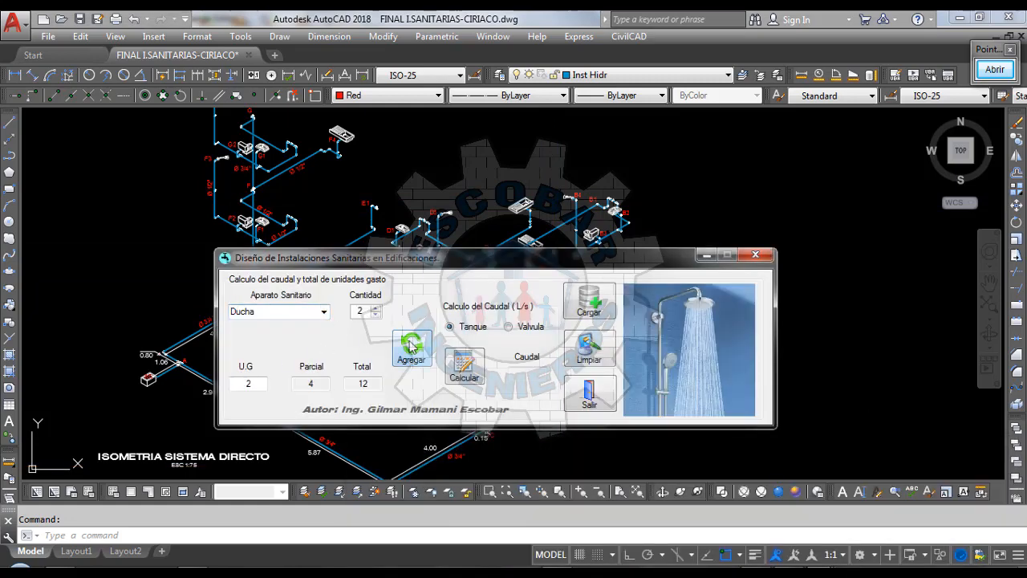
Step: Check the kitchen sinks on the C and D branches in AutoCAD, and add two Lavadero fixtures in the SARAID flow calculator
left_click(513, 138)
scroll(525, 229, "up", 2)
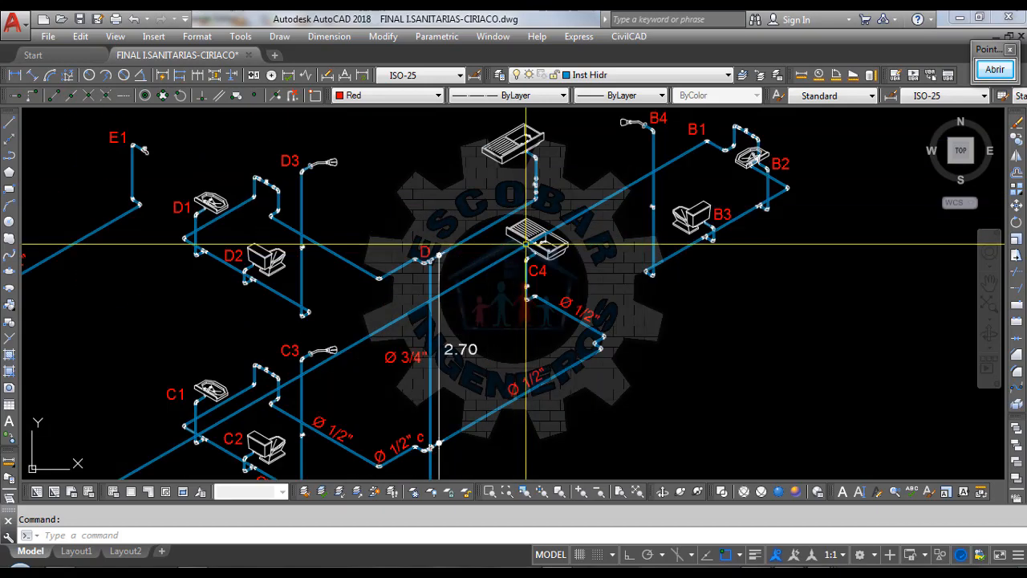
scroll(482, 202, "down", 3)
scroll(479, 203, "up", 3)
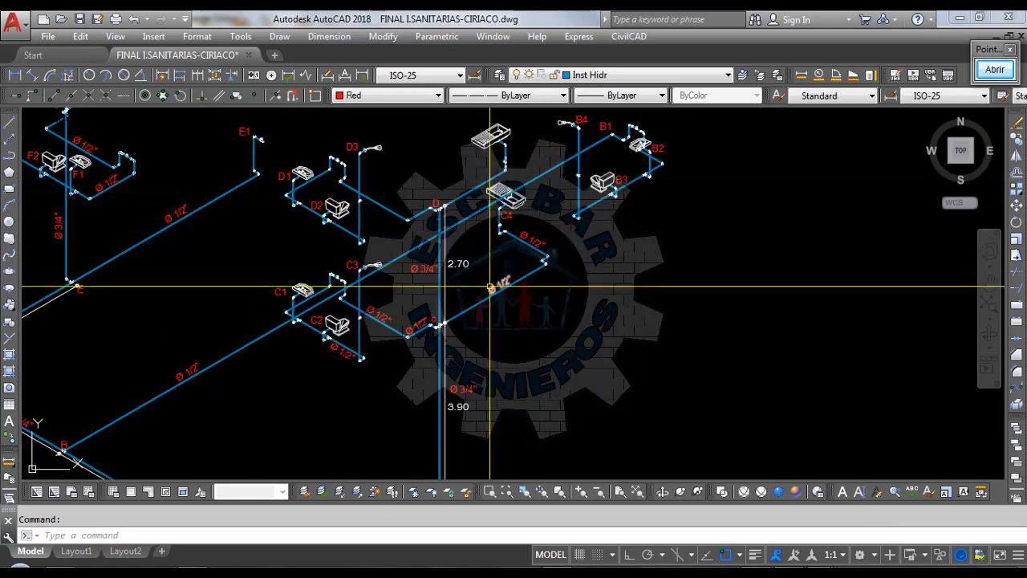
scroll(486, 288, "down", 2)
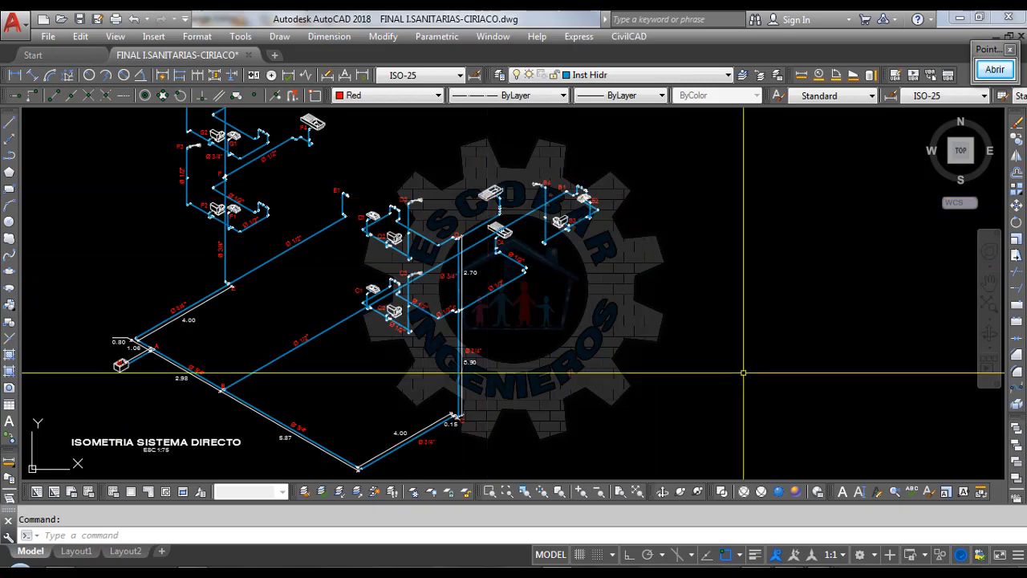
left_click(817, 572)
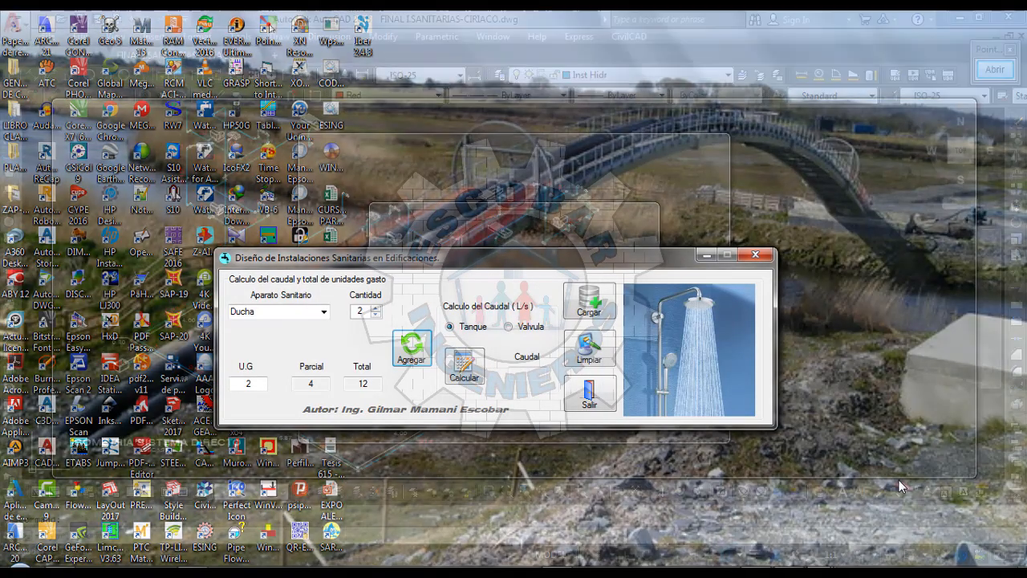
left_click(909, 512)
left_click(323, 313)
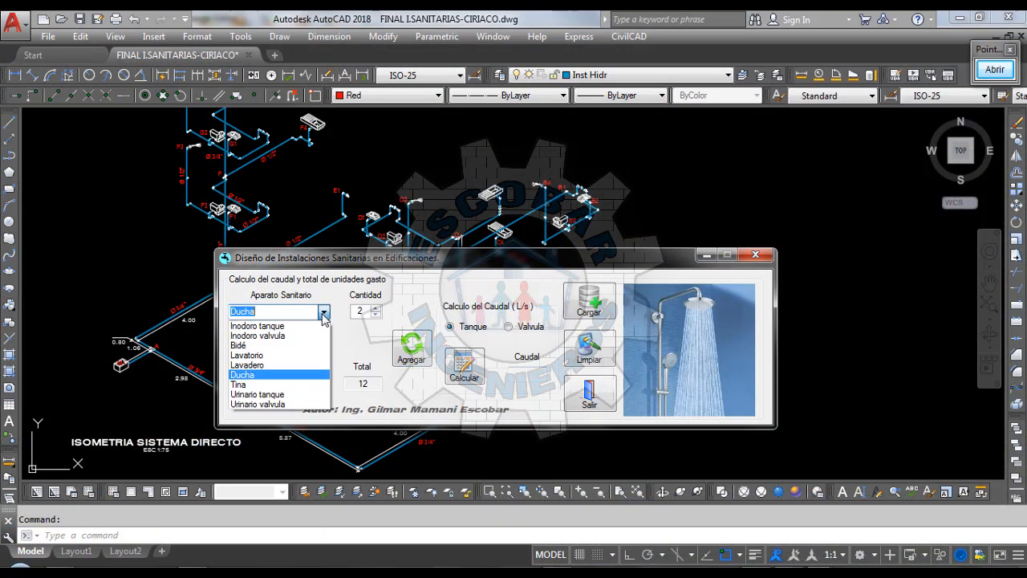
left_click(265, 361)
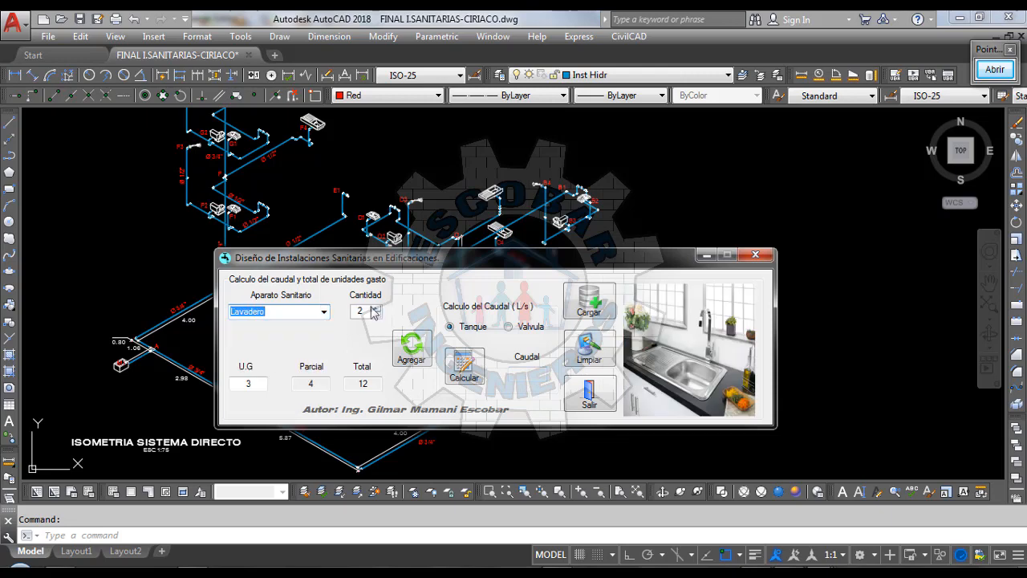
left_click(423, 353)
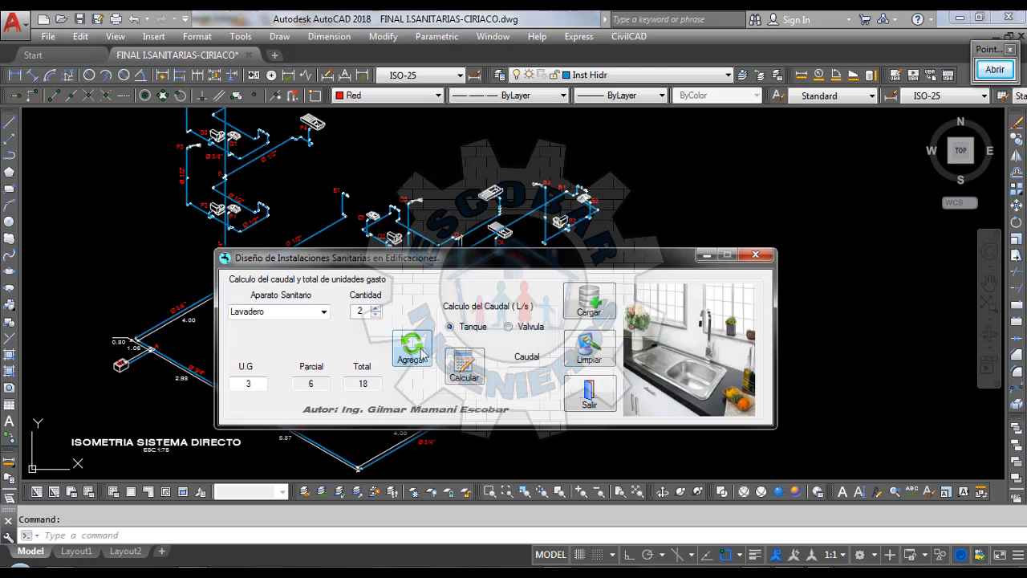
Step: Calculate the tank-type flow and copy it into the hydraulic design window as the 0.51 L/s Caudal of segment B–C
left_click(373, 384)
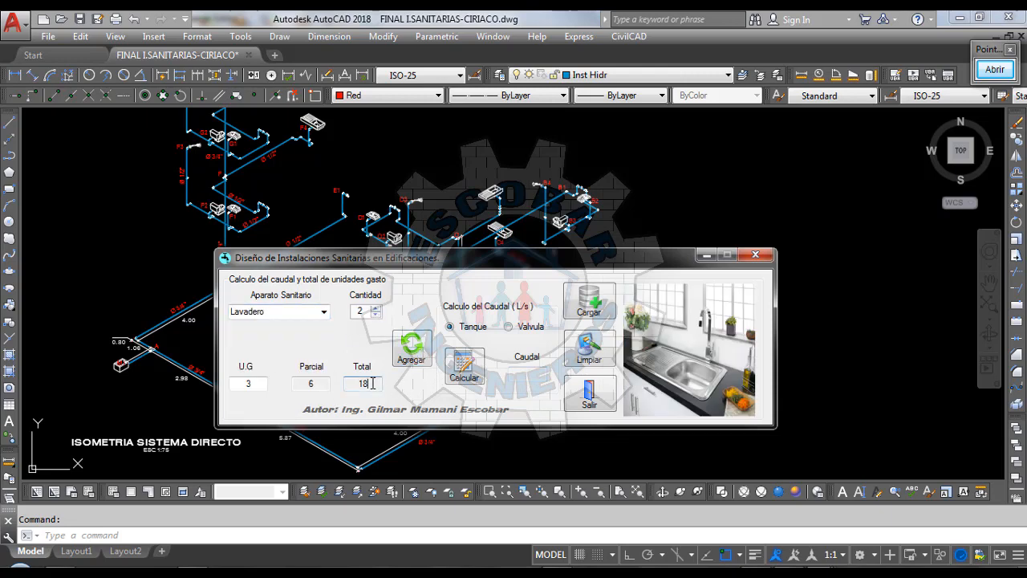
left_click(471, 374)
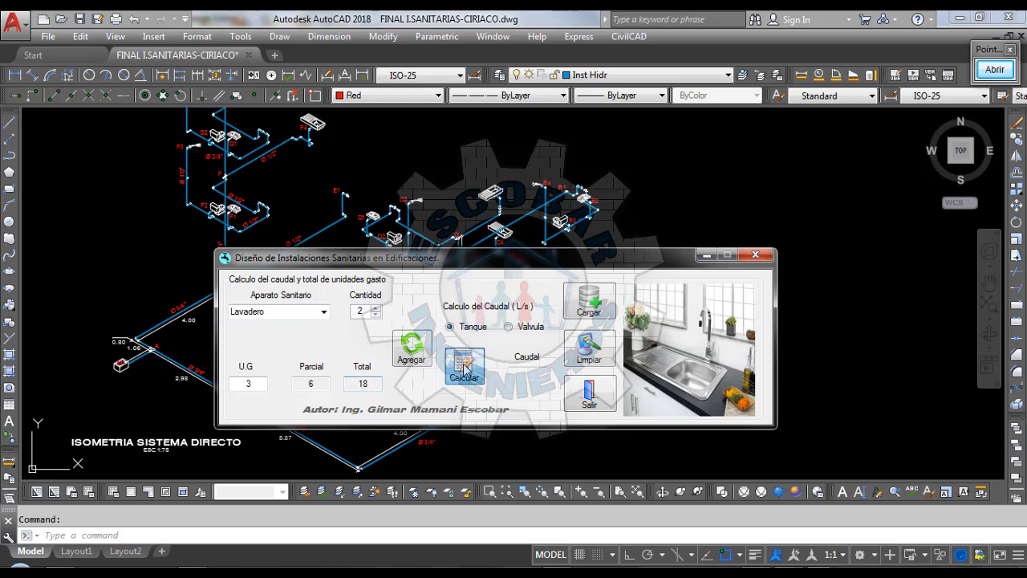
left_click_drag(538, 374, 497, 374)
key("ctrl+c")
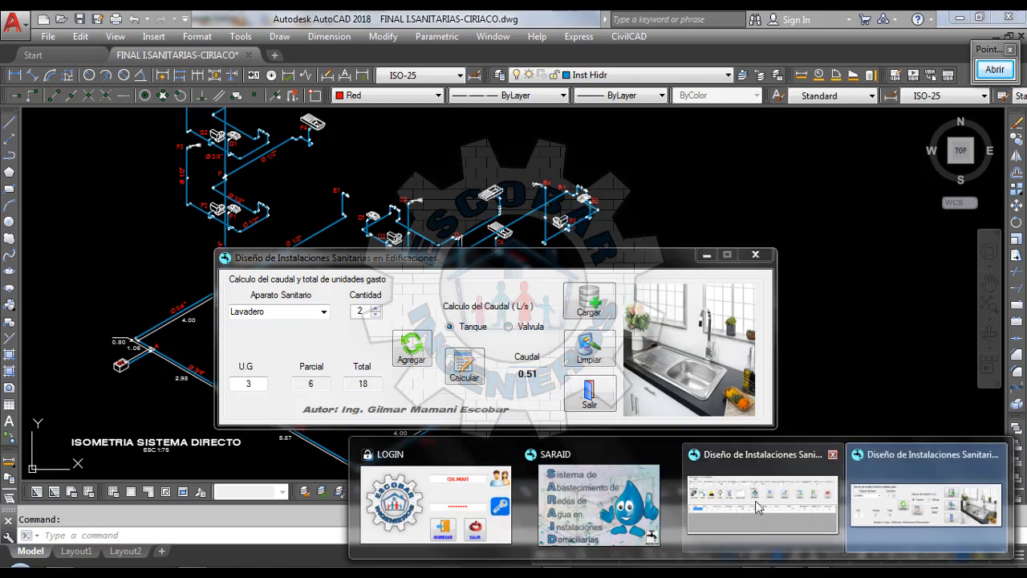
left_click(759, 504)
key("ctrl+v")
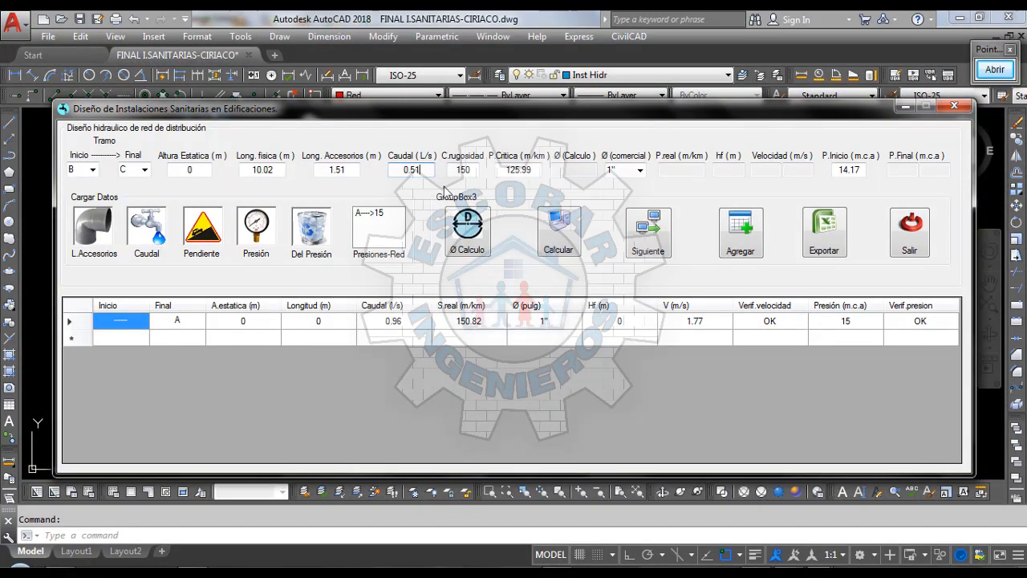
Step: Close the flow calculator, compute segment B–C's required diameter, and choose 3/4" as its commercial diameter
left_click(904, 499)
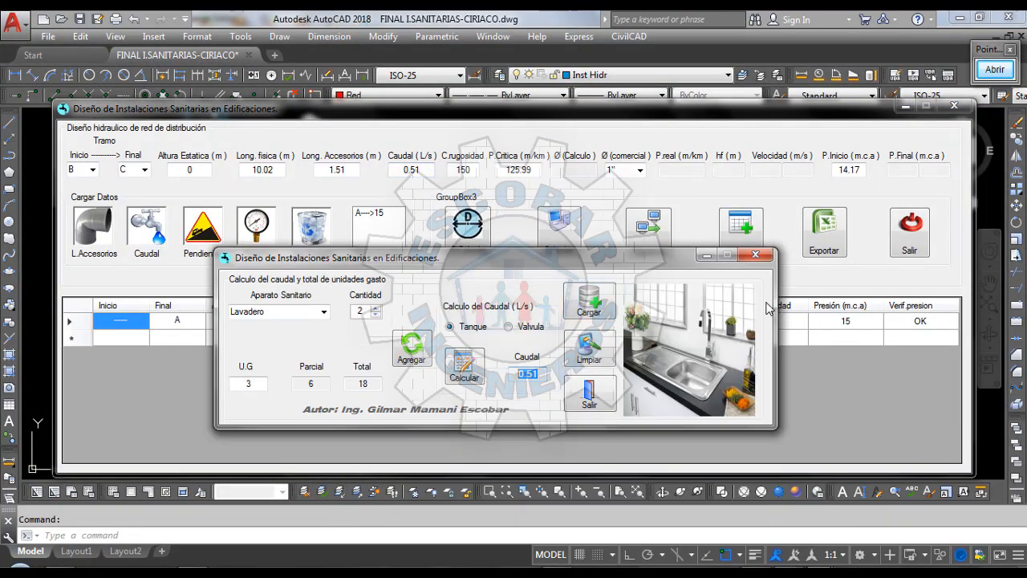
left_click(757, 258)
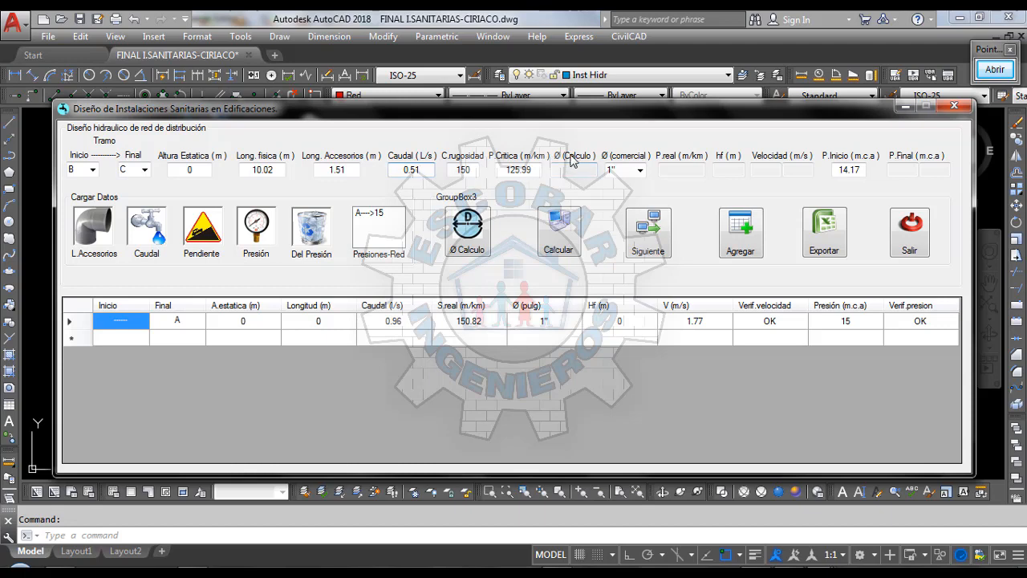
left_click(473, 232)
left_click(640, 171)
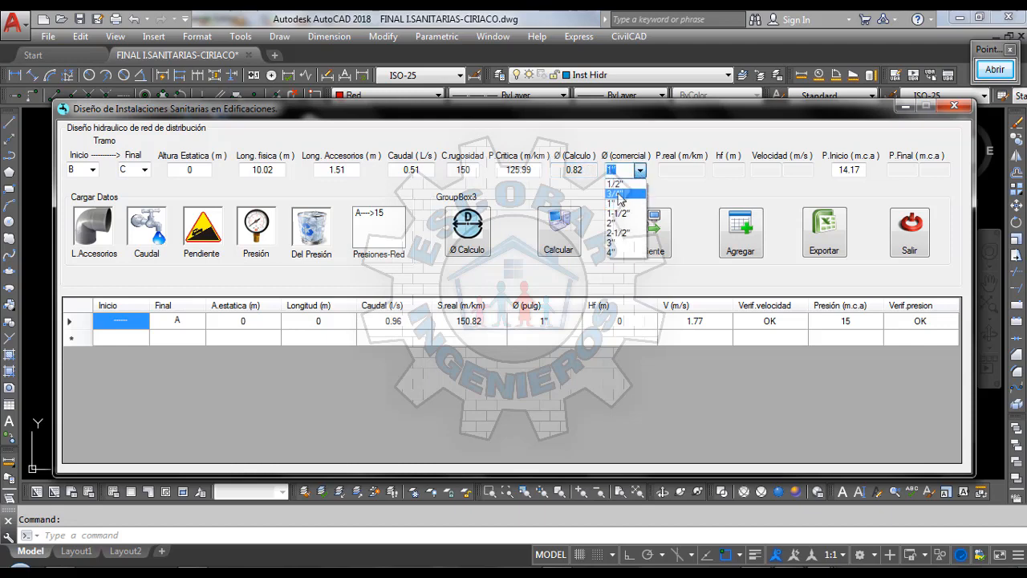
left_click(619, 195)
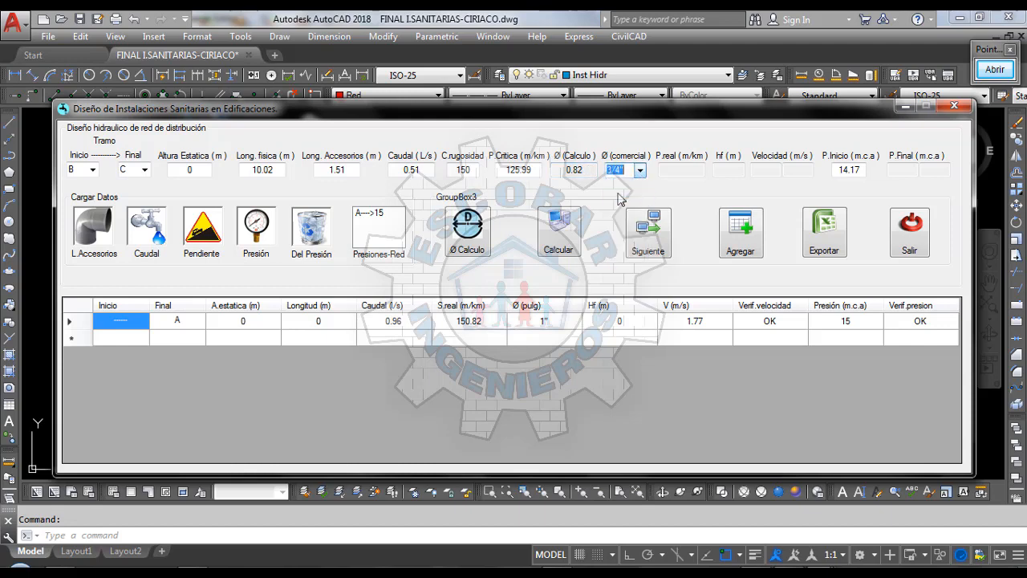
left_click(583, 169)
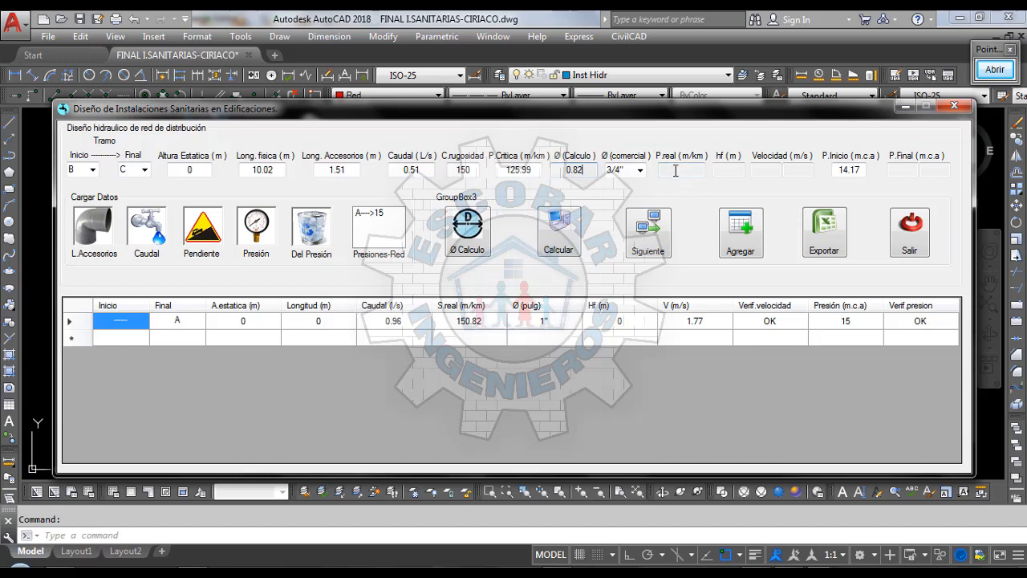
Step: Calculate segment B–C's slope, head loss, velocity and final pressure, and add the segment to the results table
left_click(561, 236)
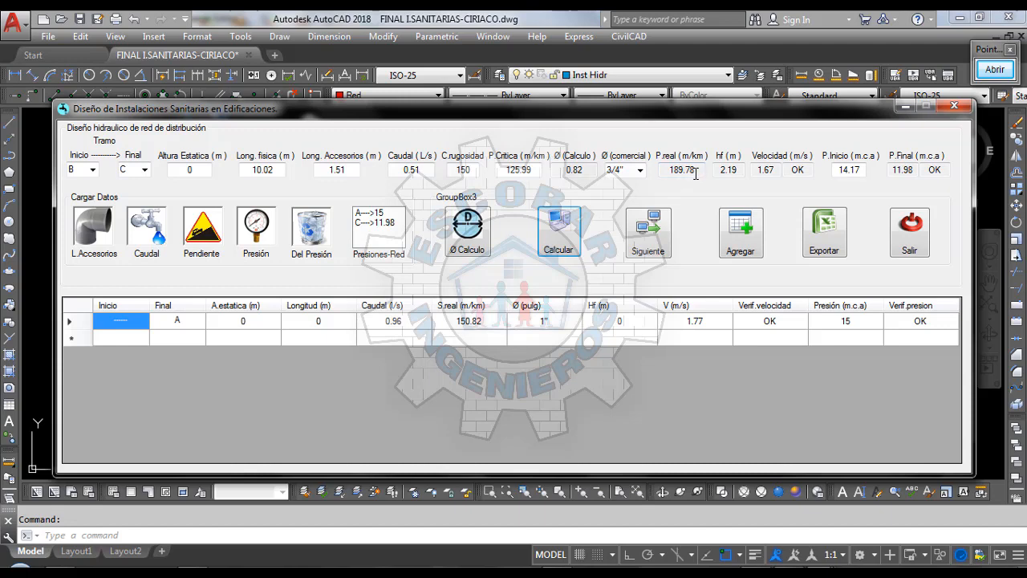
left_click(916, 171)
left_click(739, 170)
left_click(744, 234)
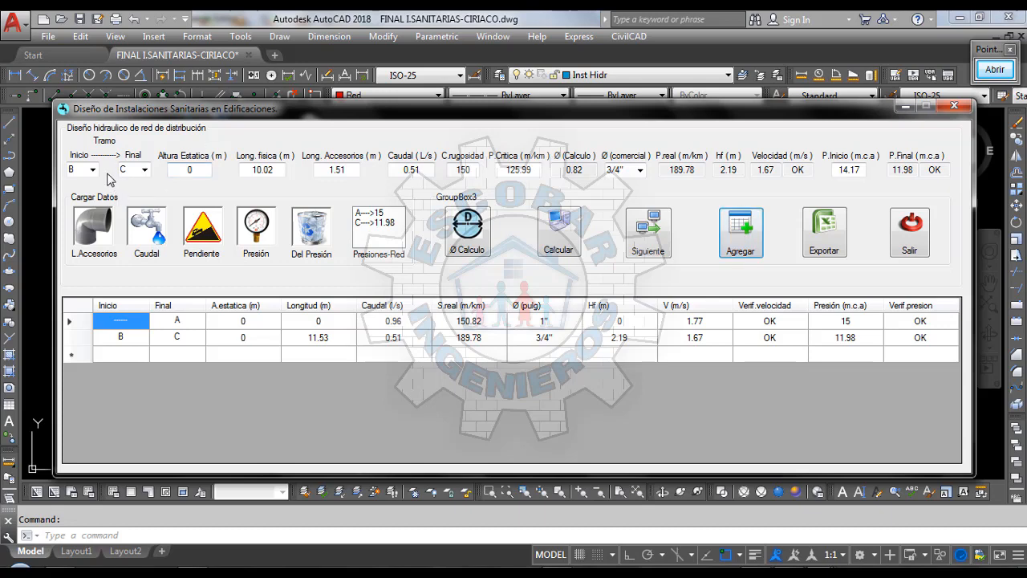
Step: Set the segment's start node to C and end node to D, and reset the form for this new segment
left_click(93, 169)
left_click(83, 212)
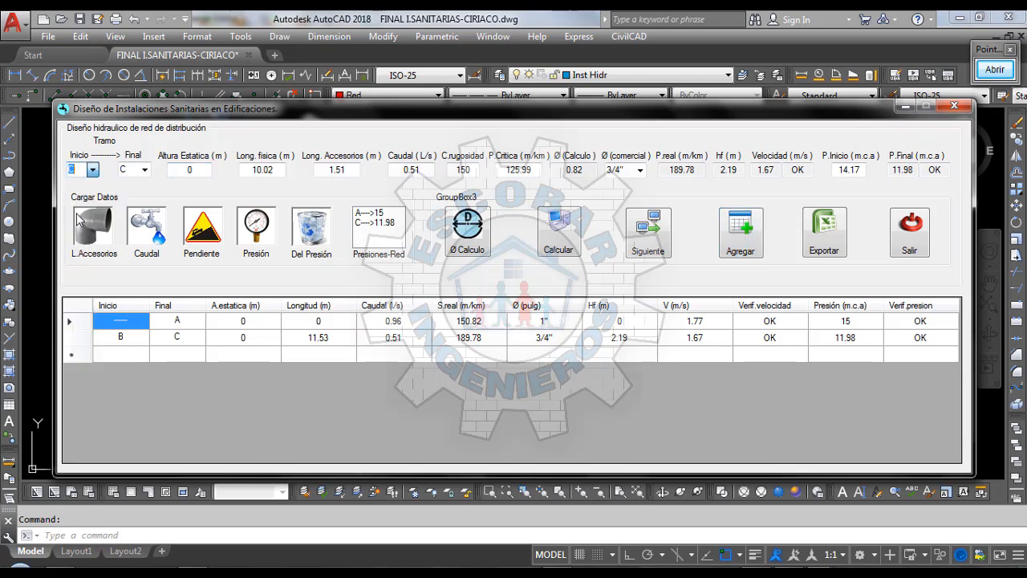
left_click(145, 169)
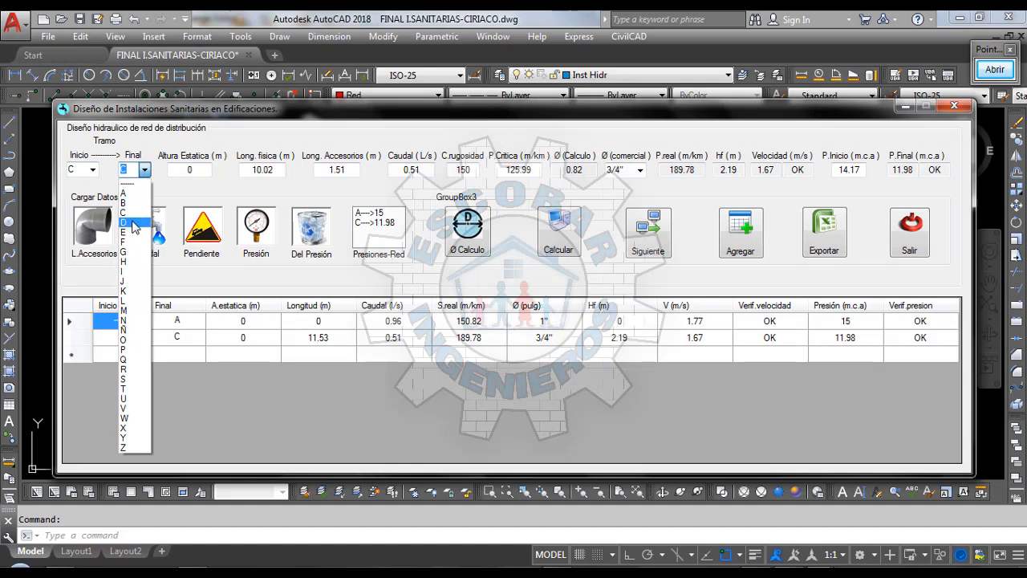
left_click(133, 223)
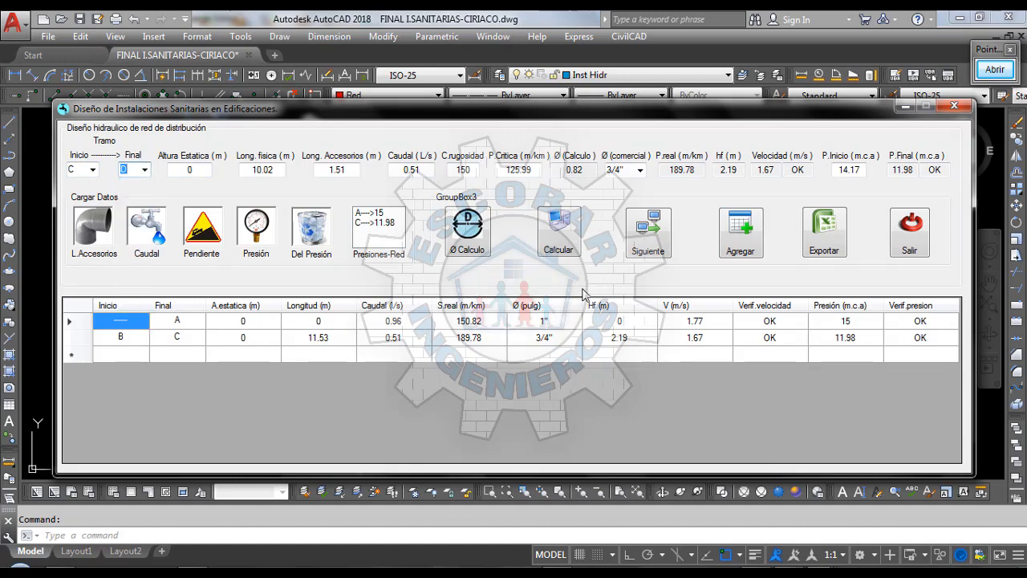
left_click(648, 243)
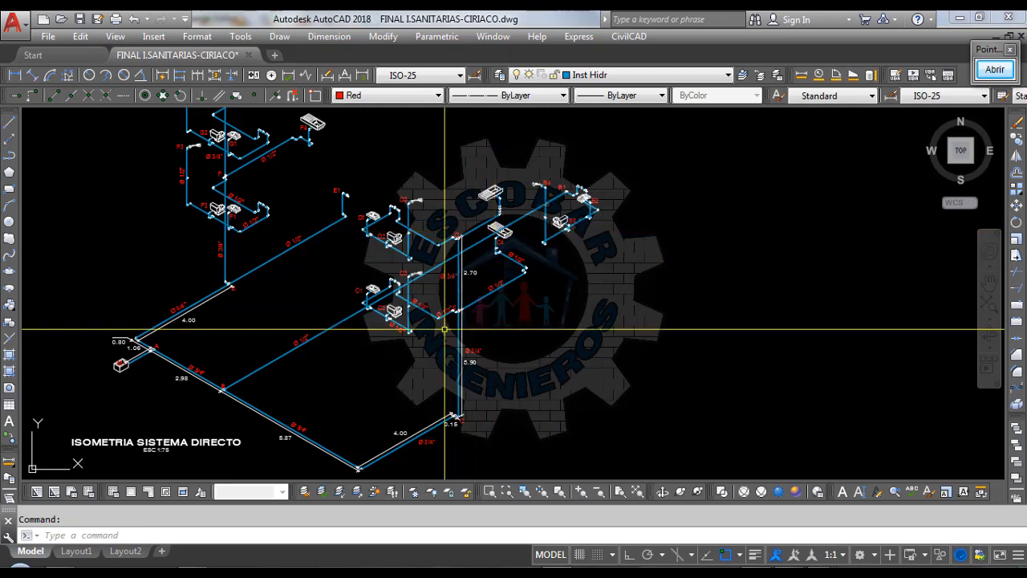
Step: In the AutoCAD isometric, change the C label at the riser's first branch junction above node C to D
scroll(466, 259, "up", 3)
scroll(466, 259, "down", 5)
scroll(470, 390, "up", 6)
scroll(488, 354, "down", 1)
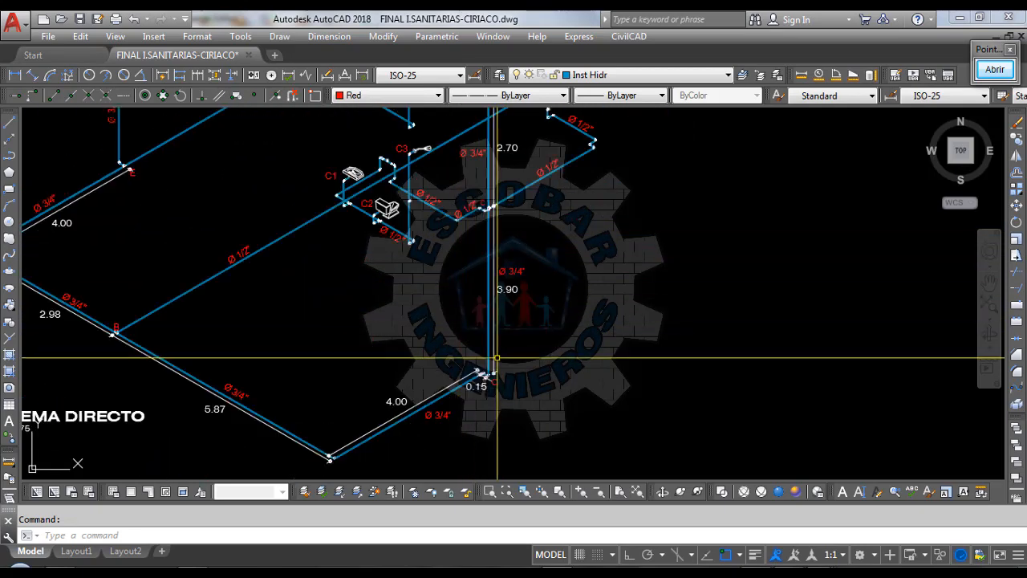
scroll(493, 207, "up", 4)
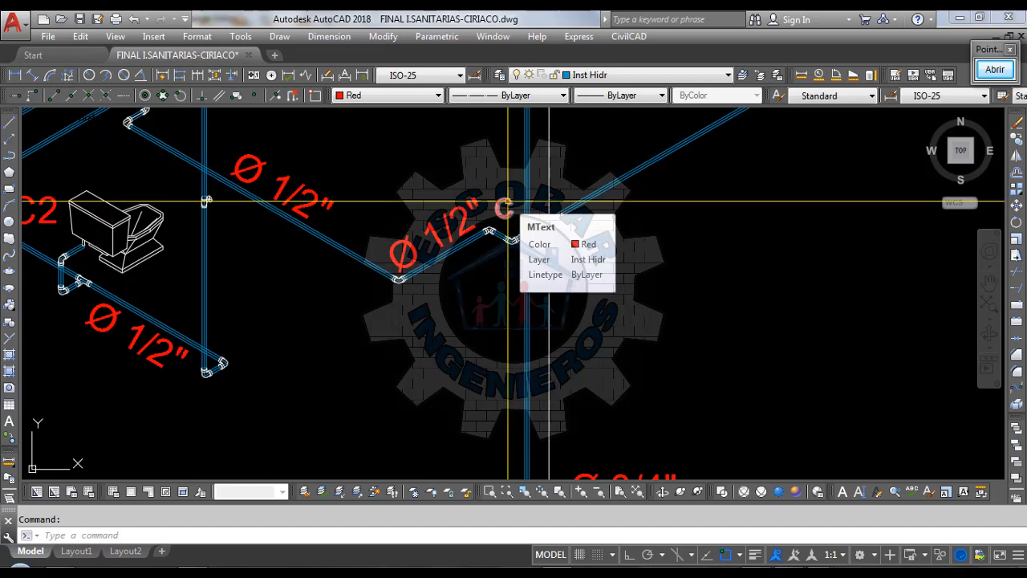
left_click(508, 202)
double_click(508, 202)
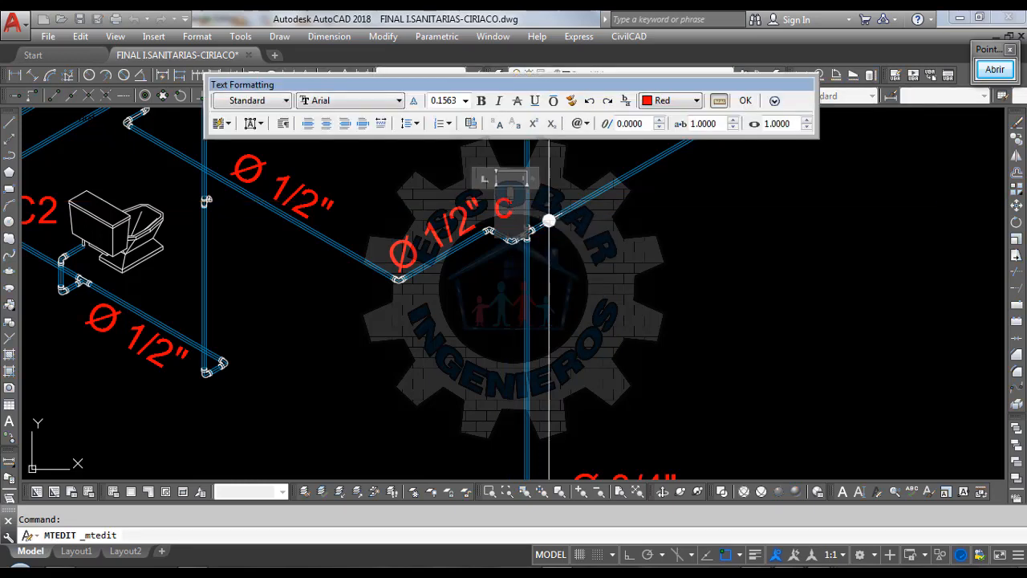
double_click(511, 206)
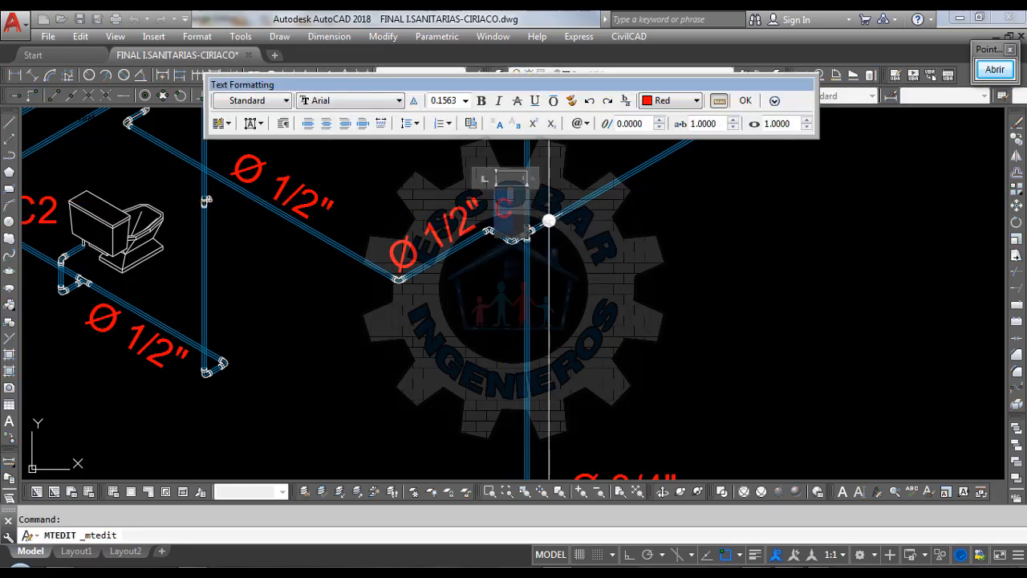
type("D")
left_click(746, 107)
Step: Check the C–D riser's height dimension in AutoCAD, and enter 3.90 m as the segment's Altura Estatica in SARAID
scroll(492, 210, "down", 6)
scroll(485, 311, "up", 2)
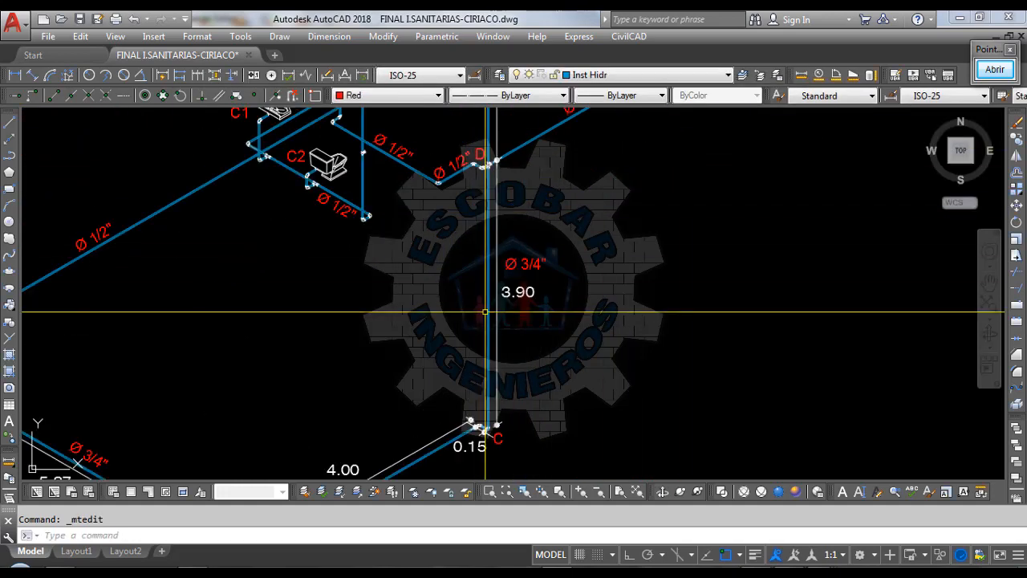
scroll(485, 232, "up", 2)
scroll(457, 209, "down", 4)
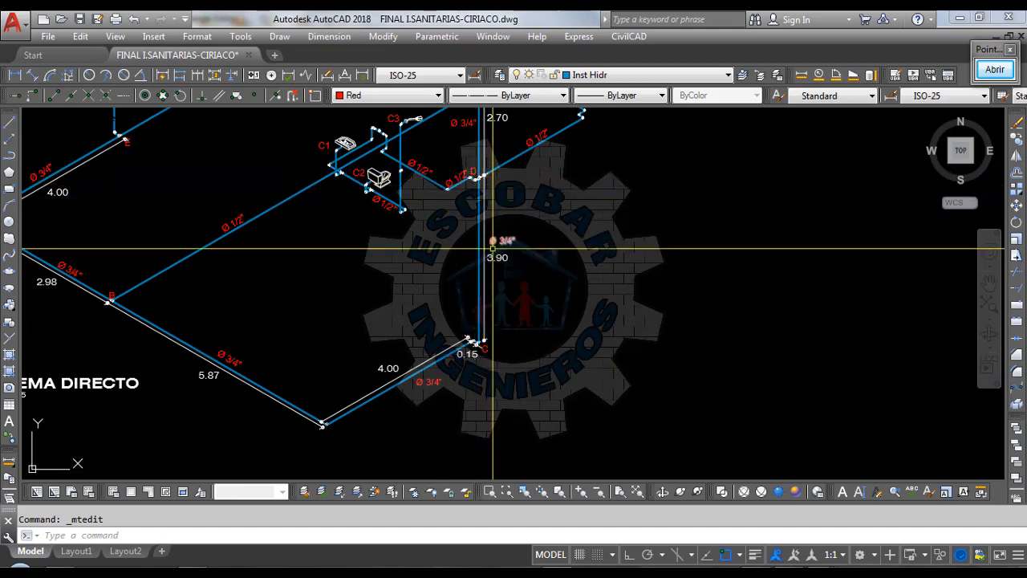
scroll(458, 245, "up", 3)
scroll(456, 221, "down", 3)
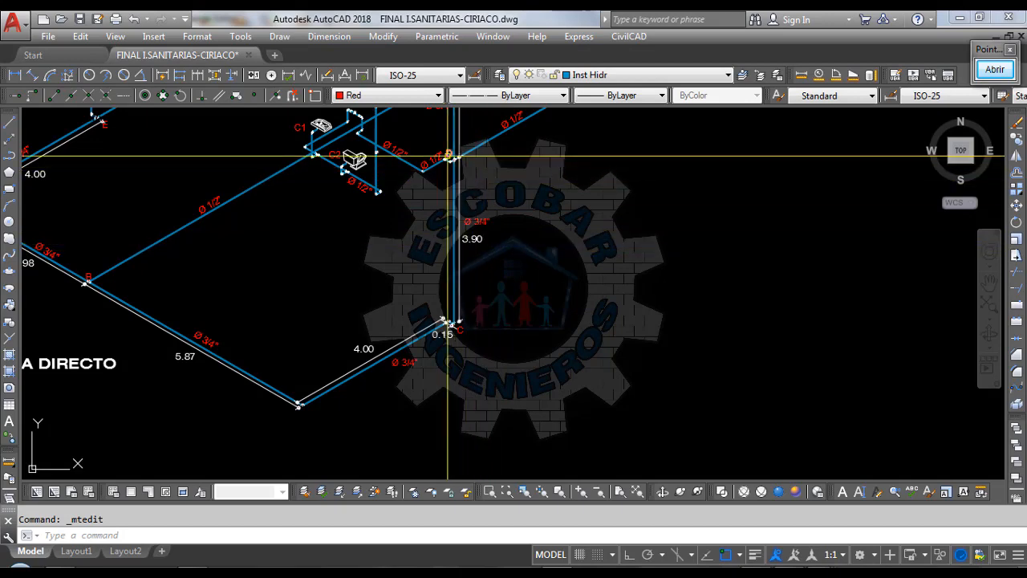
scroll(452, 161, "up", 2)
scroll(452, 164, "down", 2)
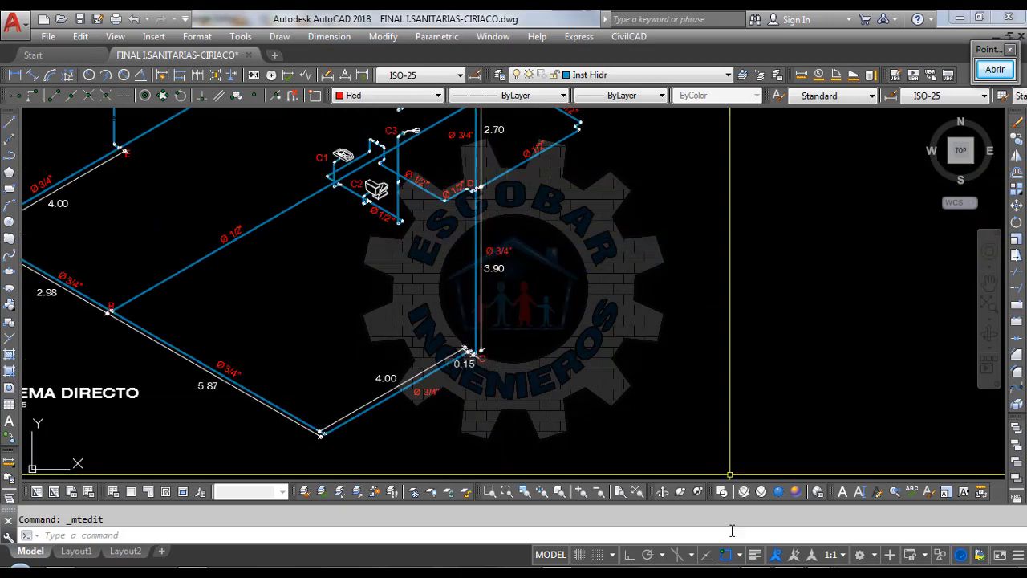
mouse_move(923, 574)
left_click(912, 513)
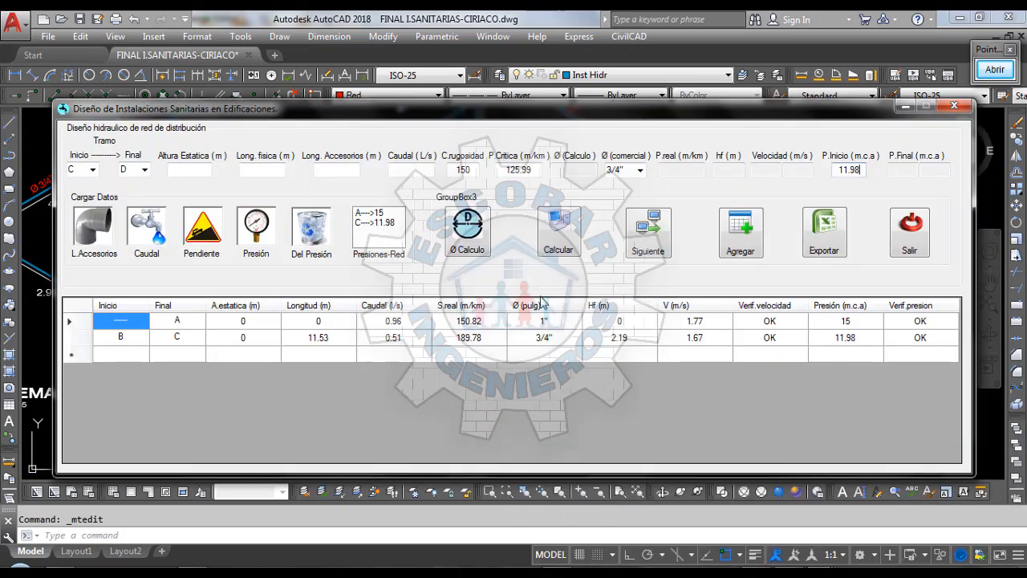
left_click(193, 169)
type("3.90")
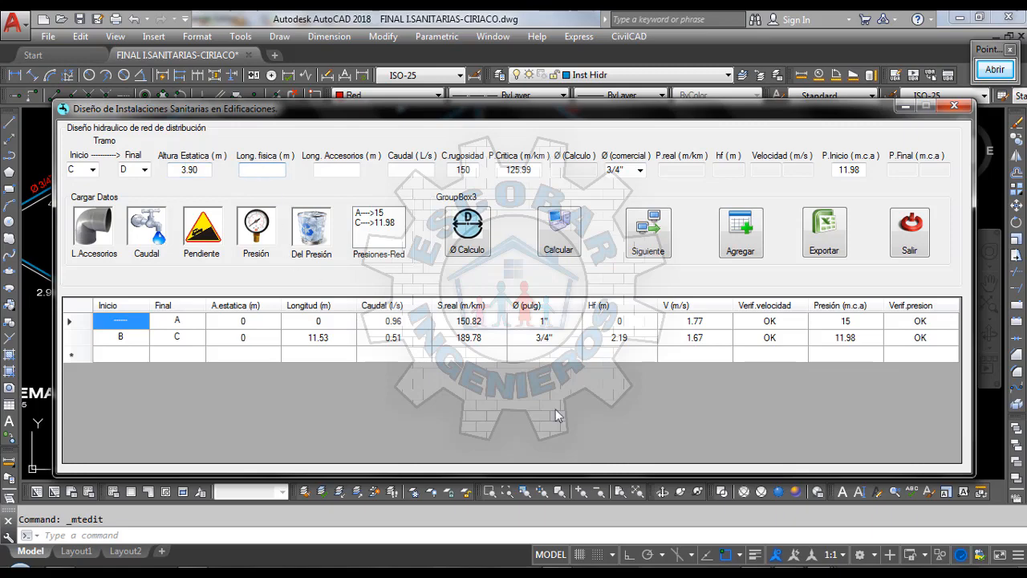
Step: Recheck the C–D riser dimension in AutoCAD, and enter 3.90 m as the segment's Long. fisica in SARAID
left_click(44, 154)
scroll(512, 260, "up", 3)
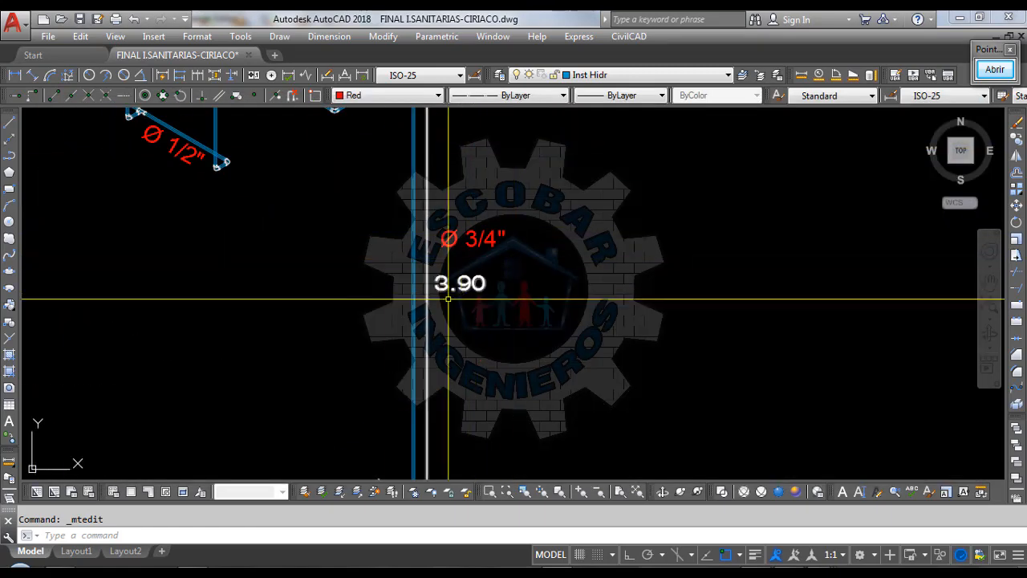
scroll(458, 267, "down", 3)
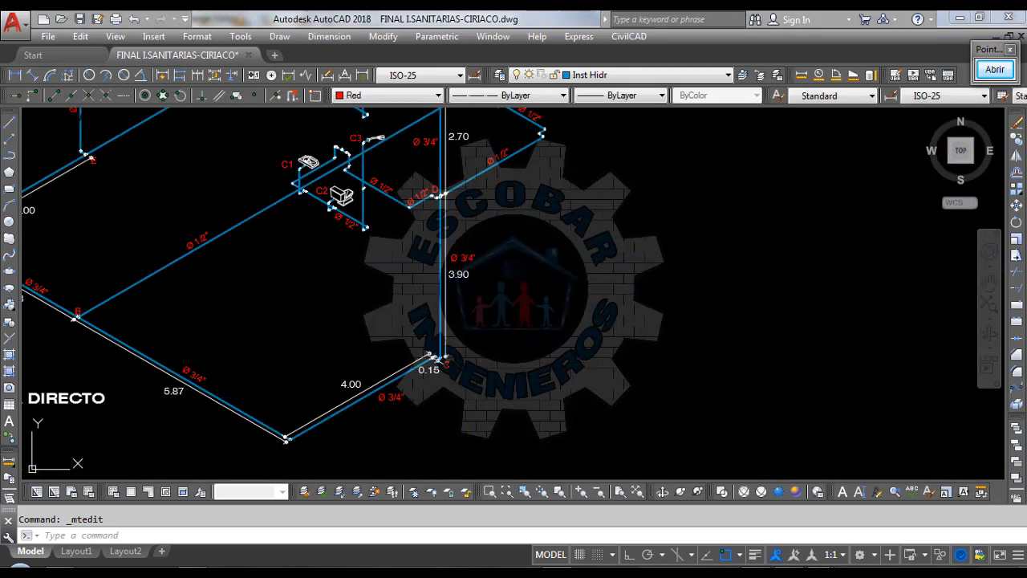
left_click(898, 517)
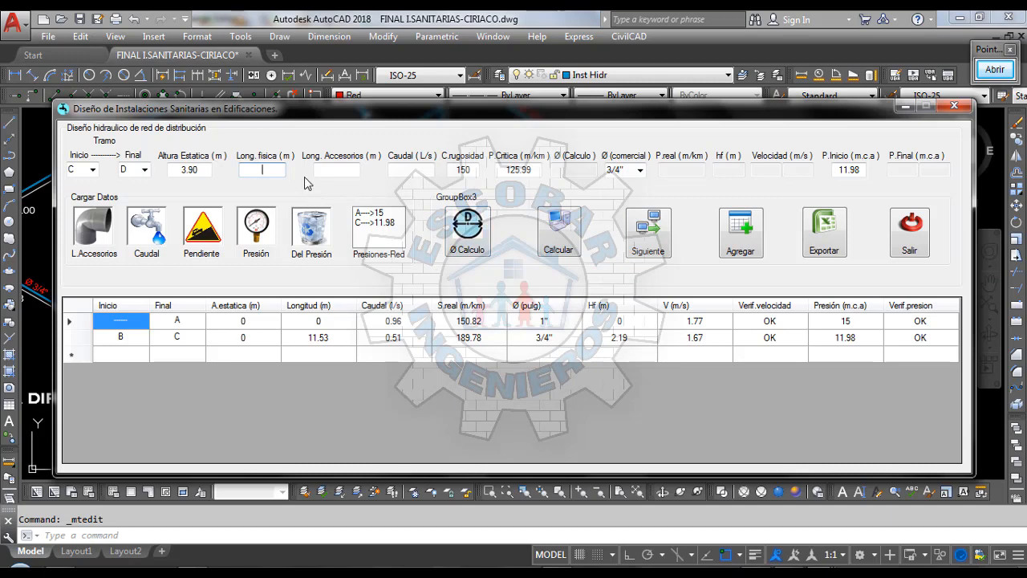
type("3.90")
left_click(338, 168)
Step: Examine the fittings along the C–D riser and at junction D in the AutoCAD isometric
left_click(48, 218)
scroll(460, 262, "up", 3)
scroll(418, 383, "down", 3)
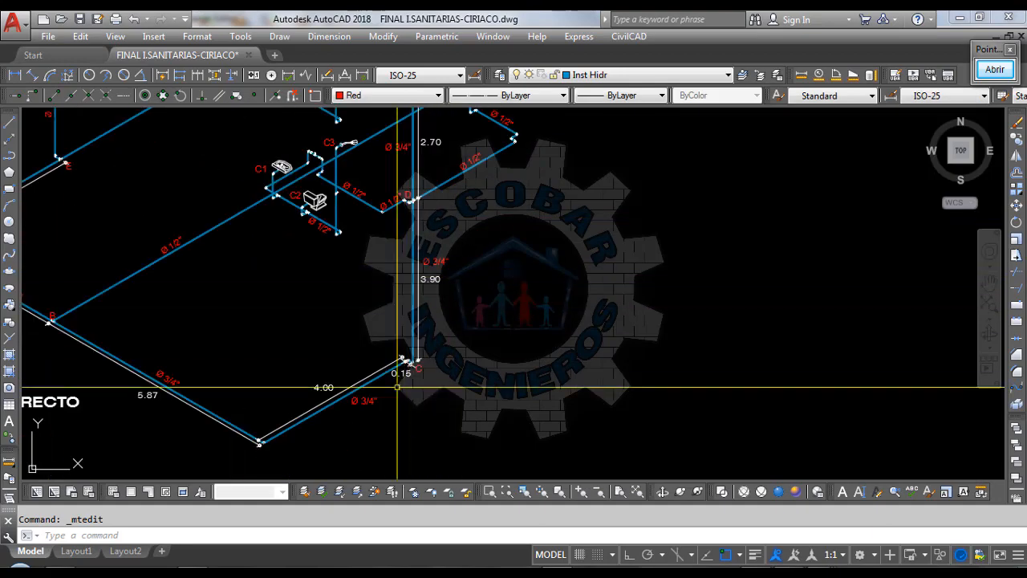
scroll(397, 382, "up", 3)
scroll(385, 377, "down", 1)
scroll(373, 418, "down", 3)
scroll(397, 239, "up", 7)
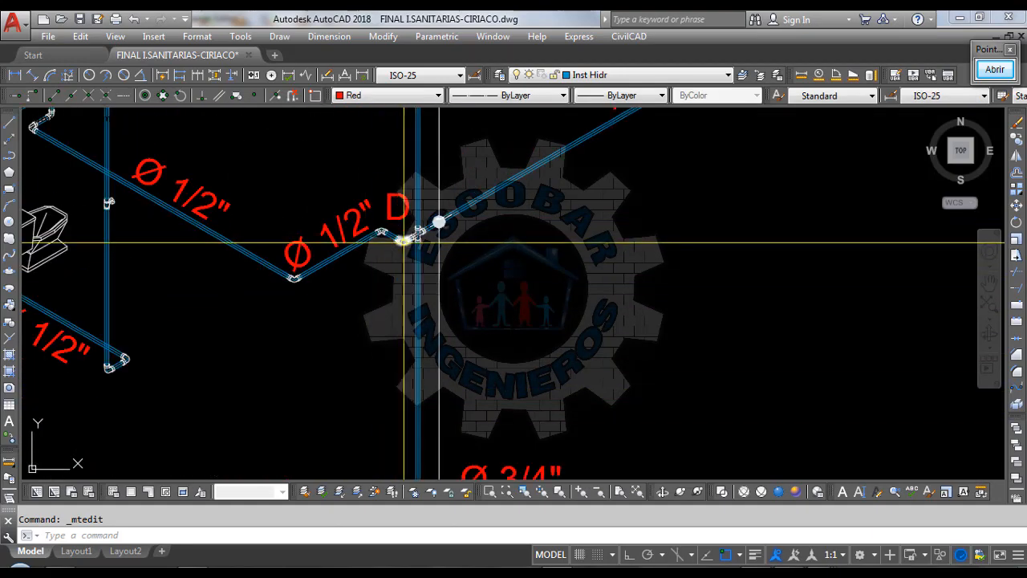
scroll(444, 210, "down", 2)
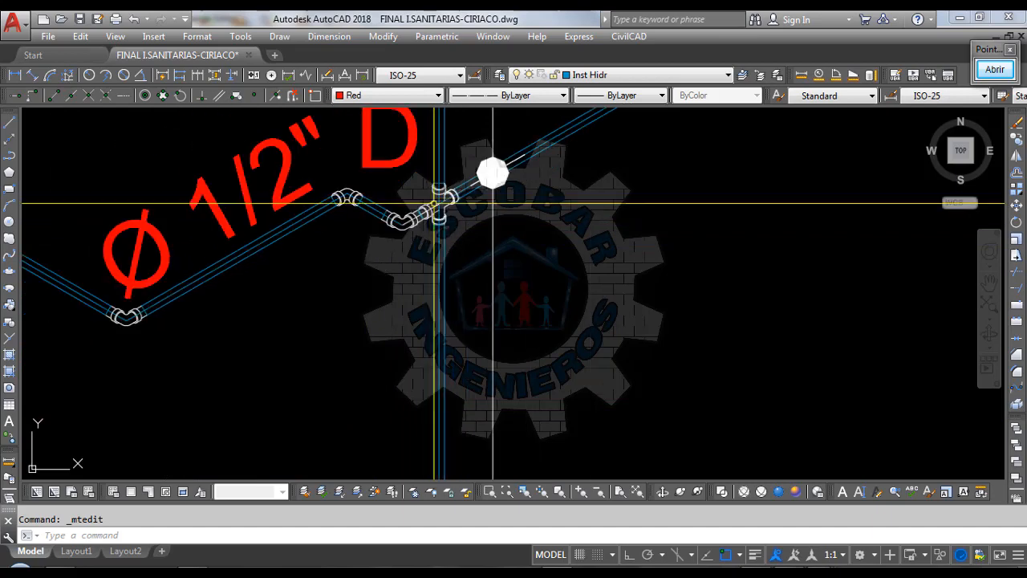
scroll(436, 214, "up", 2)
scroll(430, 192, "down", 1)
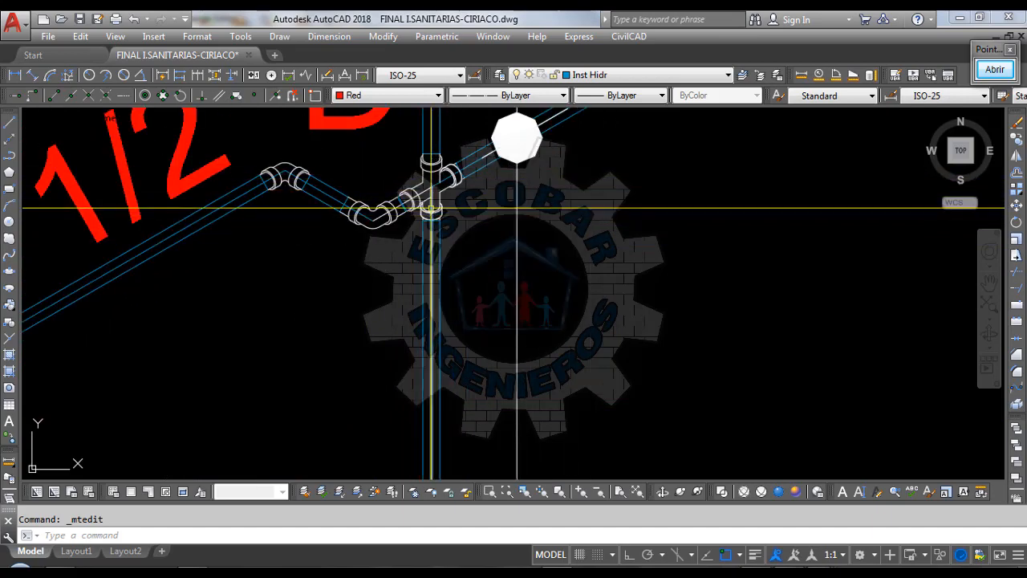
scroll(430, 169, "down", 2)
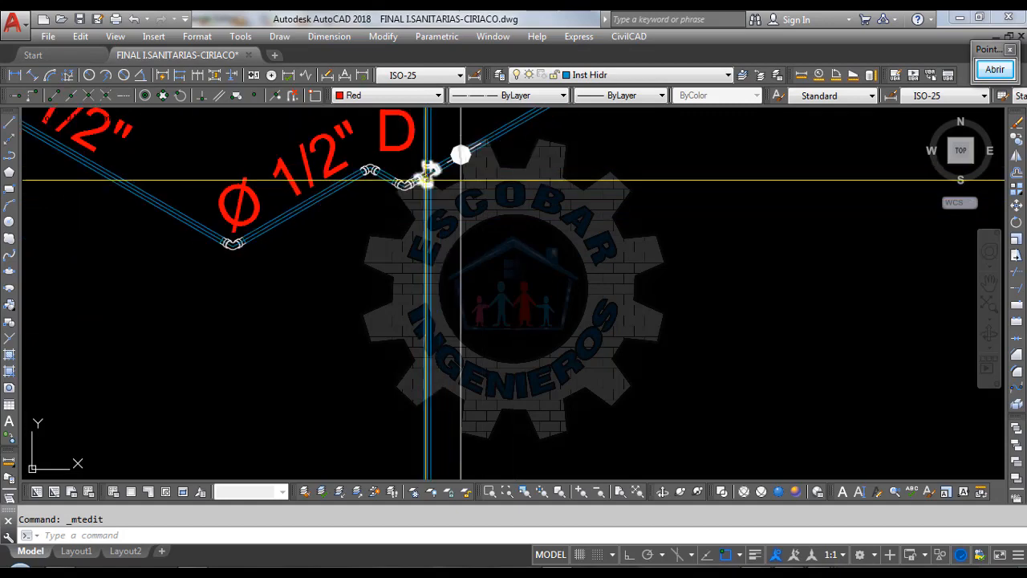
Step: In SARAID's accessories calculator, compute the equivalent length of one 3/4" PVC Tee for segment C–D
left_click(931, 506)
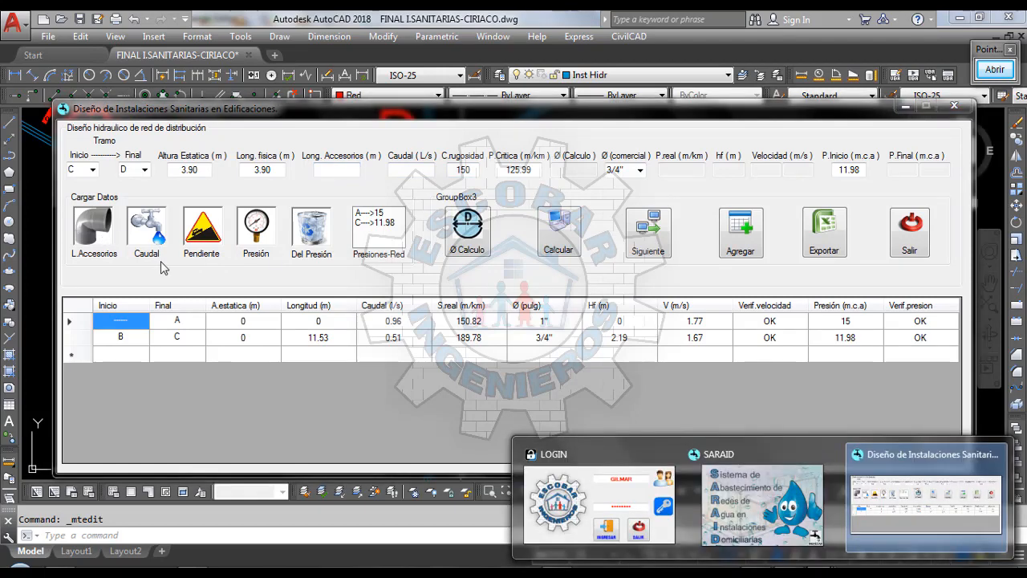
left_click(108, 241)
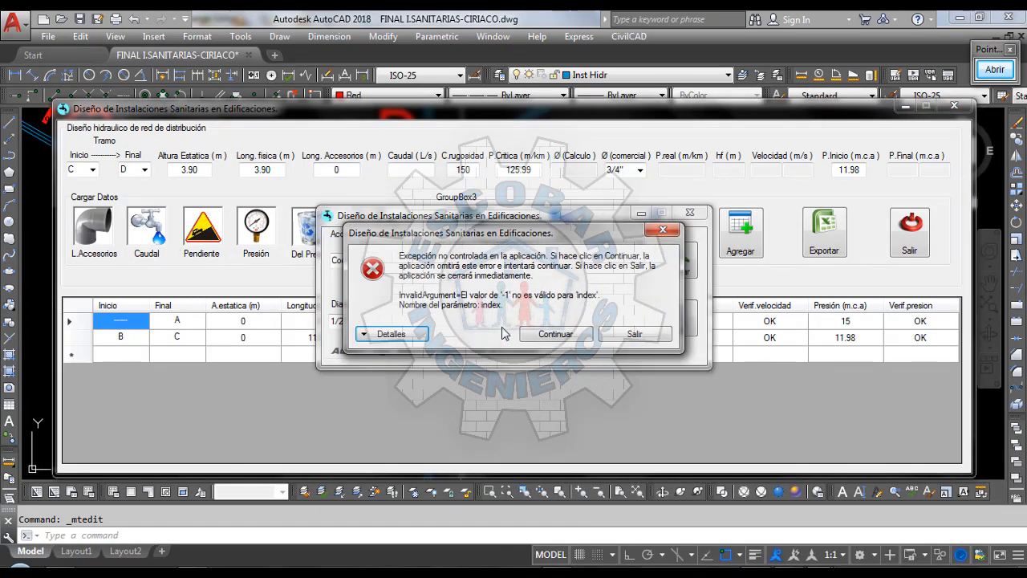
left_click(553, 334)
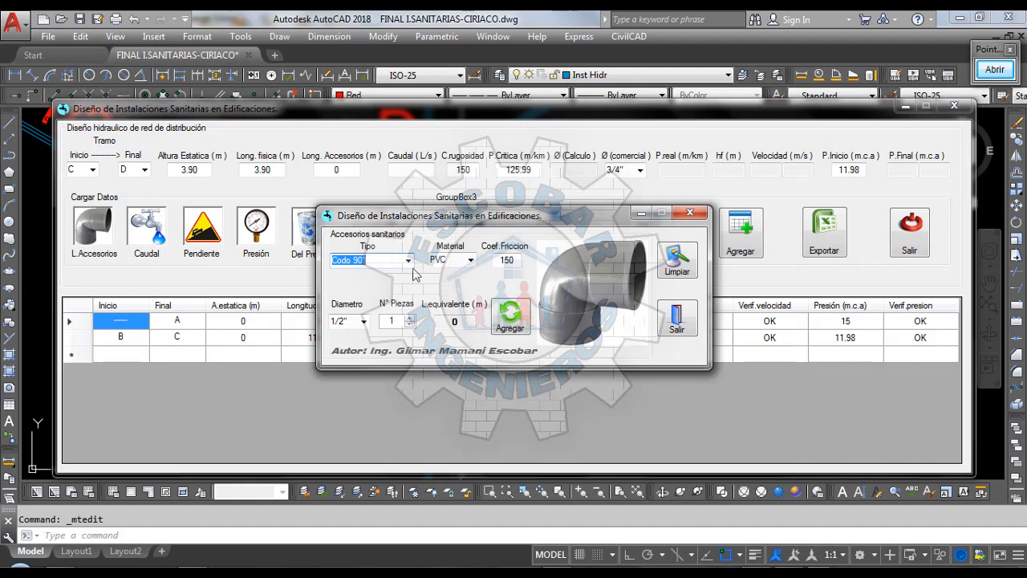
left_click(408, 260)
left_click(345, 293)
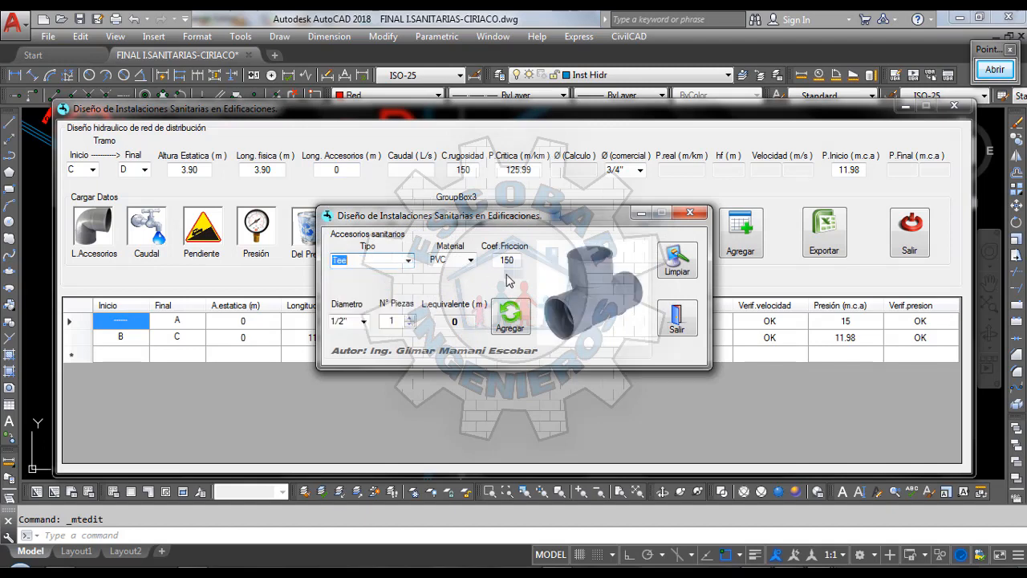
left_click(363, 321)
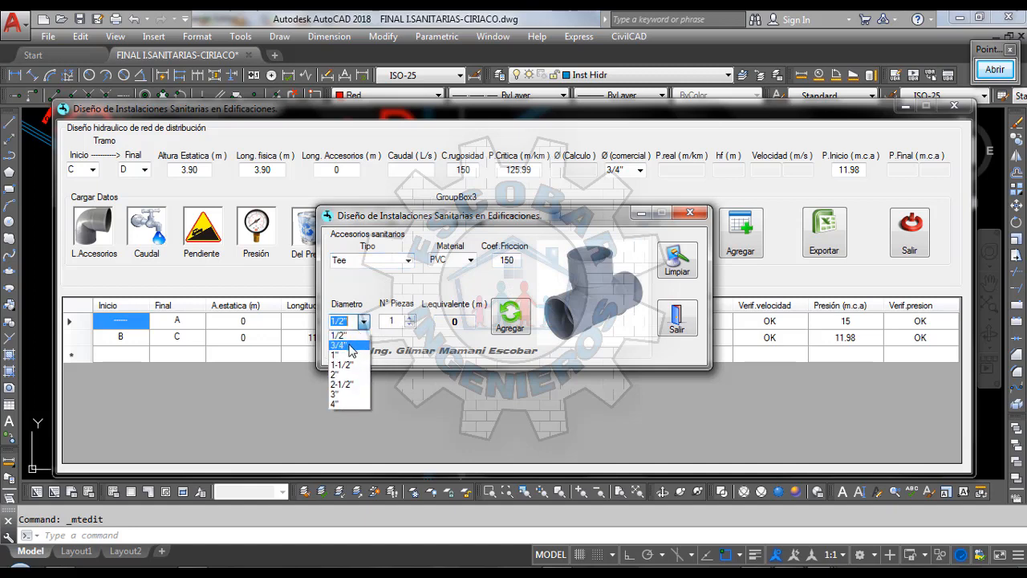
left_click(338, 345)
left_click(507, 318)
Step: Copy the tee's 1.02 m equivalent length into segment C–D's Long. Accesorios and close the accessories calculator
left_click_drag(470, 322, 429, 324)
key("ctrl+c")
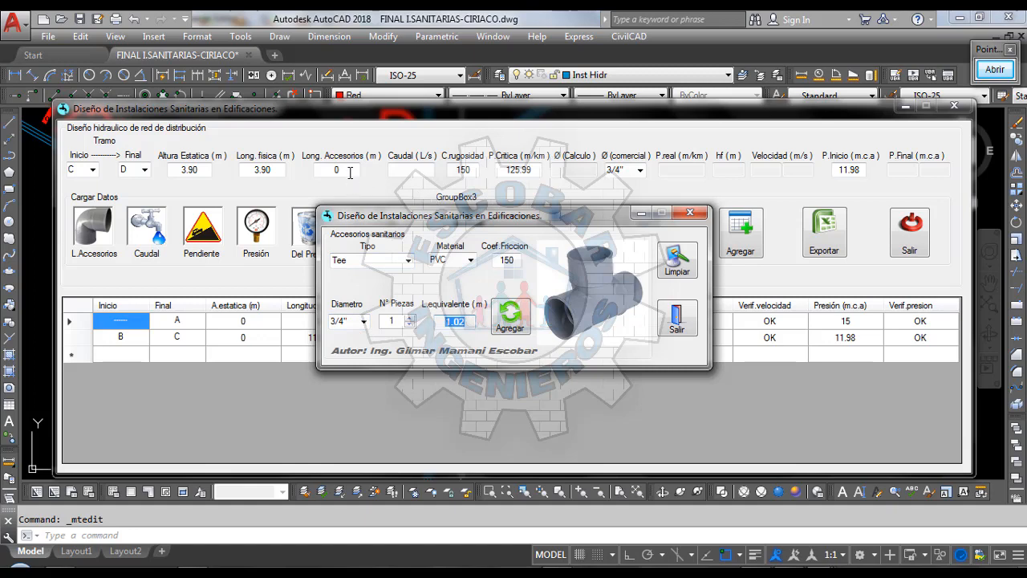
left_click_drag(350, 170, 317, 170)
key("ctrl+v")
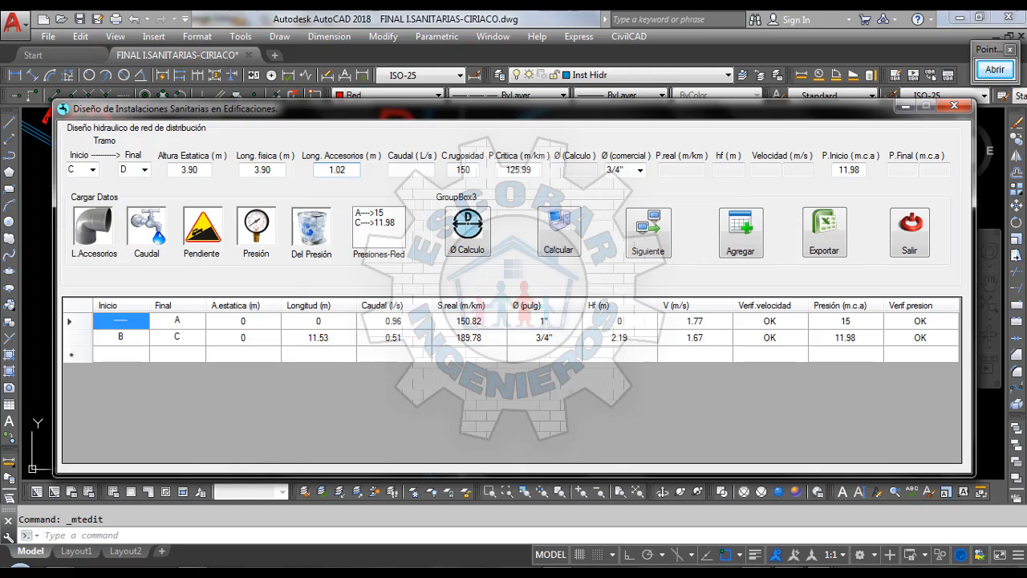
left_click(755, 502)
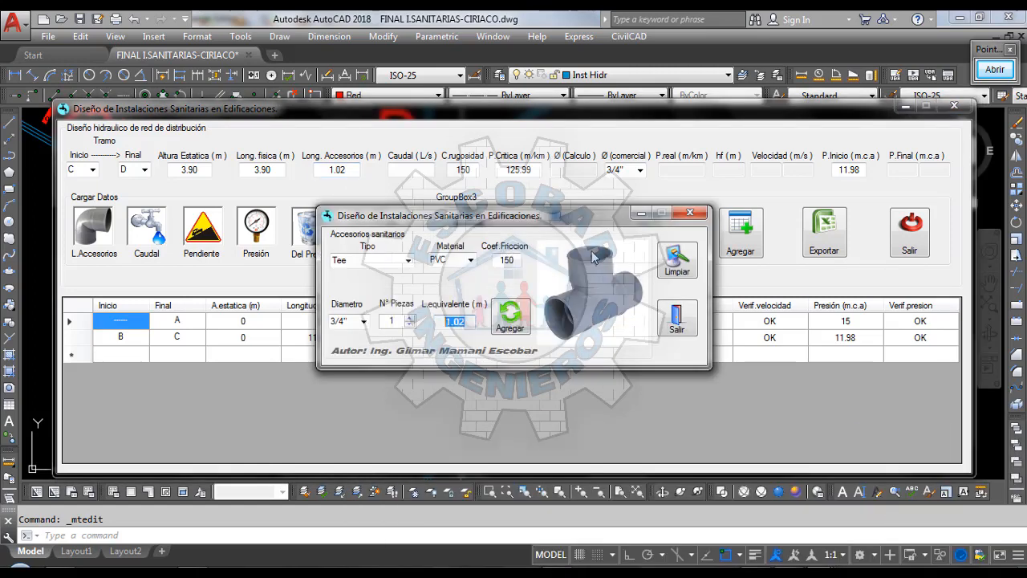
left_click(688, 215)
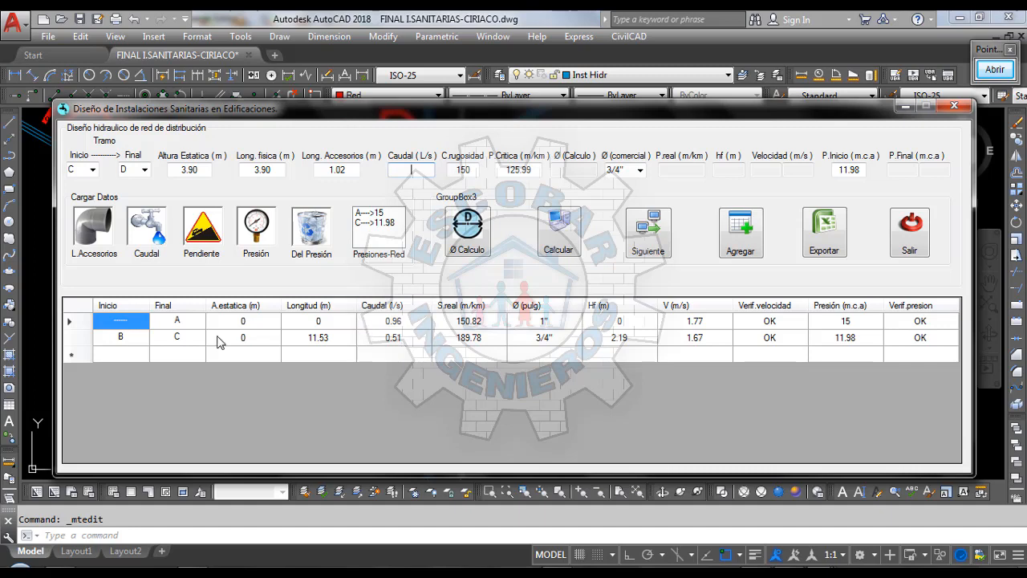
Step: Enter segment B–C's flow of 0.51 L/s as the Caudal of C–D and calculate the theoretical diameter
left_click(184, 342)
left_click(411, 341)
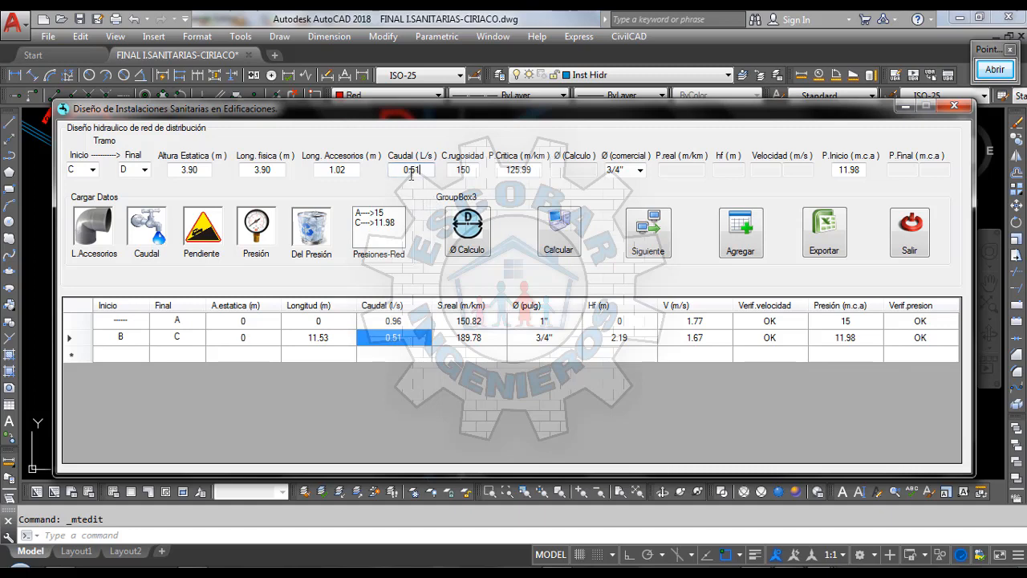
left_click(471, 235)
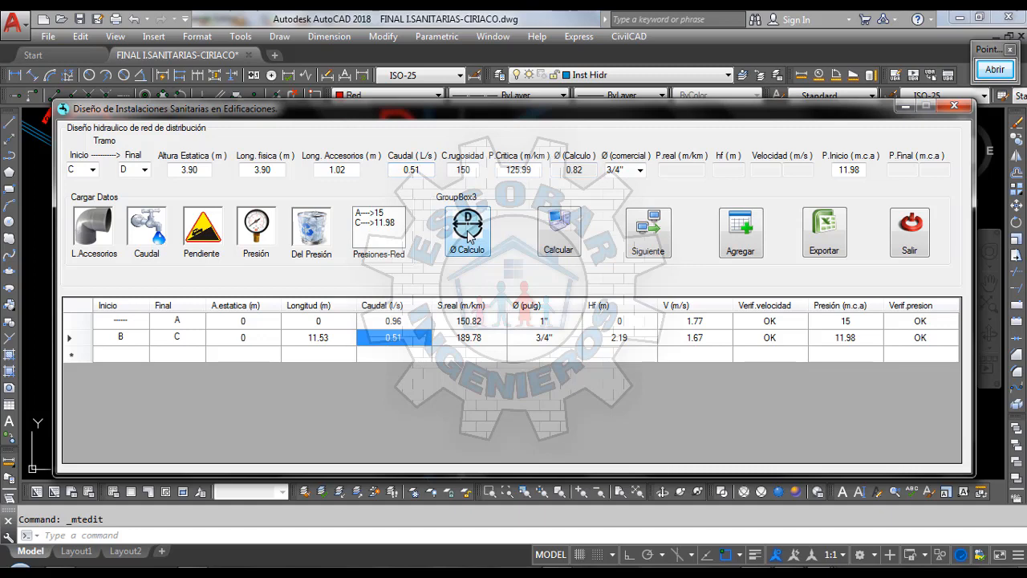
left_click(588, 174)
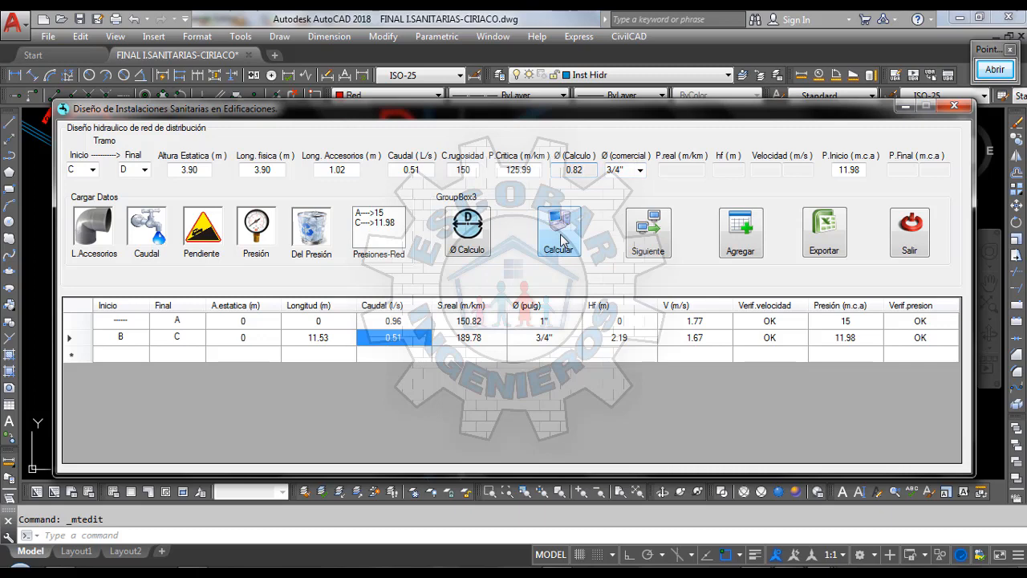
Step: Keep 3/4" as the commercial diameter of segment C–D and calculate its hydraulic results
left_click(640, 170)
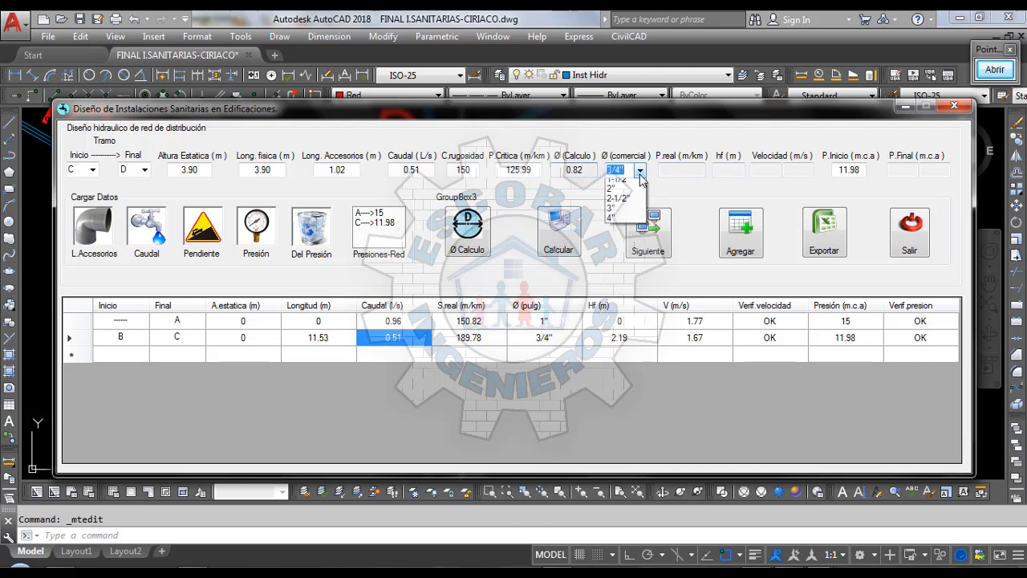
left_click(618, 195)
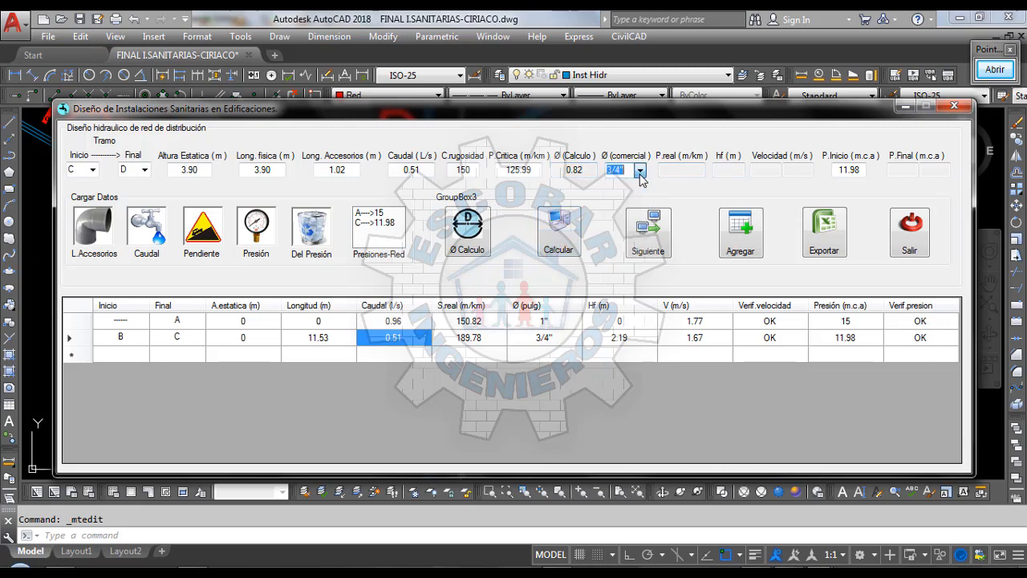
left_click(562, 233)
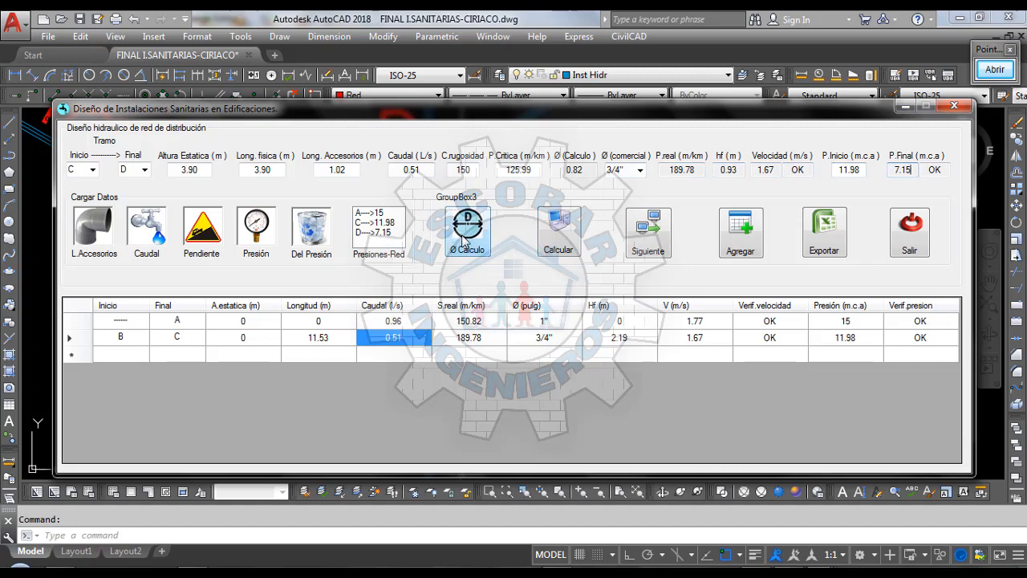
Step: Review the stored pressures of nodes A, C and D, and add segment C–D to the results table
left_click(384, 233)
left_click(381, 224)
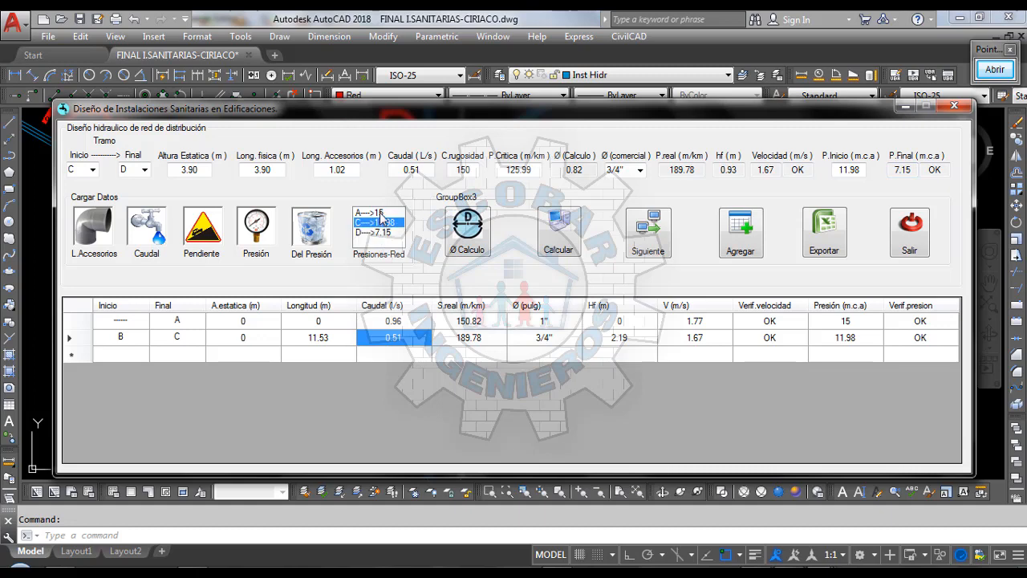
left_click(380, 214)
left_click(374, 226)
left_click(378, 233)
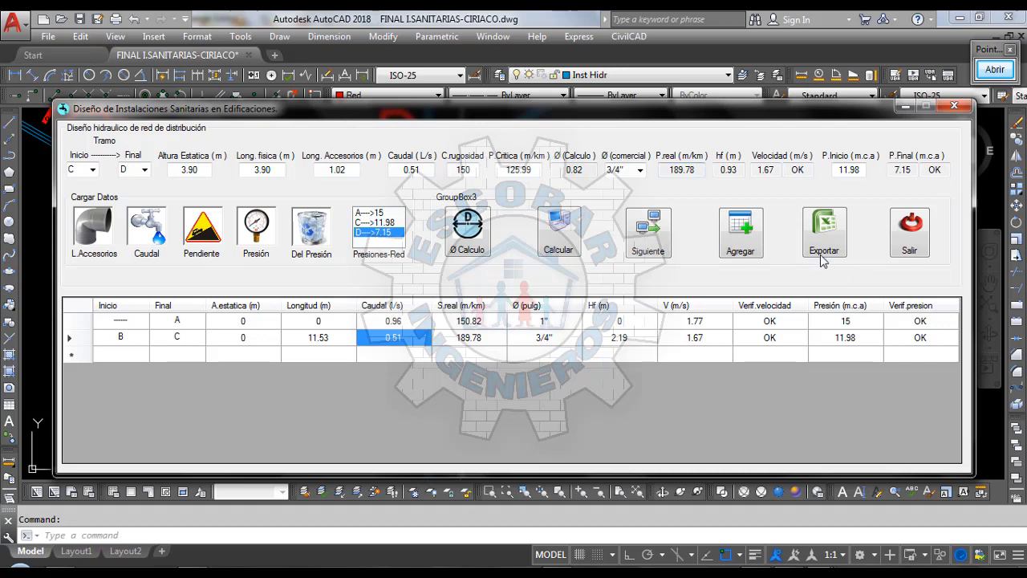
left_click(741, 238)
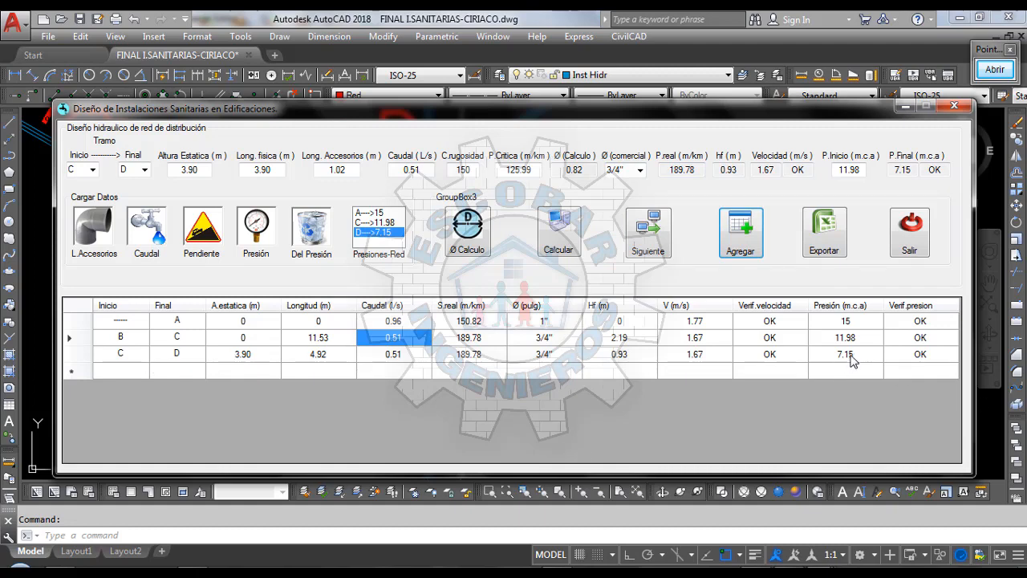
Step: Switch to AutoCAD and change the D label at the riser's next branch junction above node D to E
left_click(41, 213)
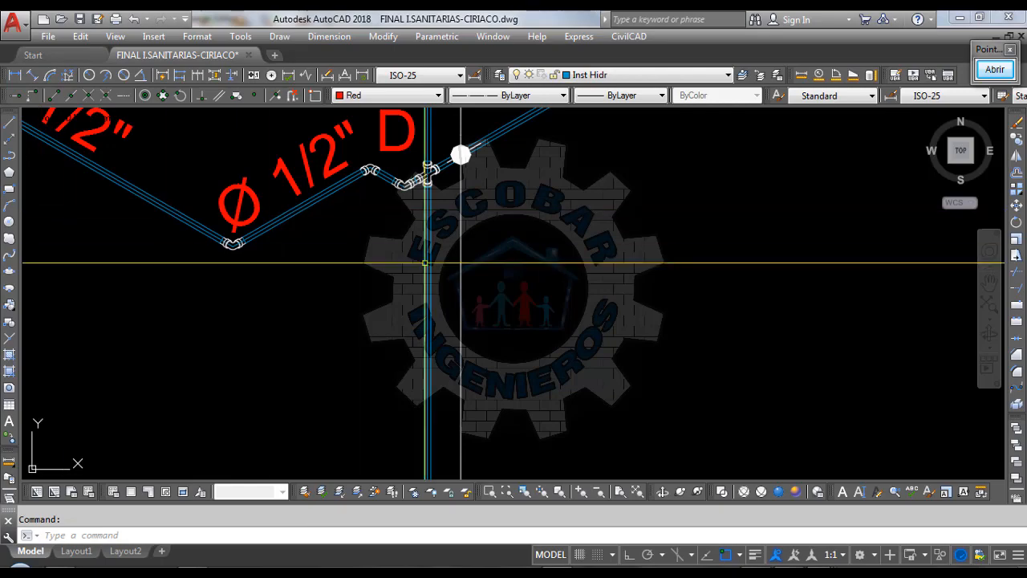
scroll(577, 219, "down", 4)
scroll(525, 271, "down", 3)
scroll(525, 236, "up", 3)
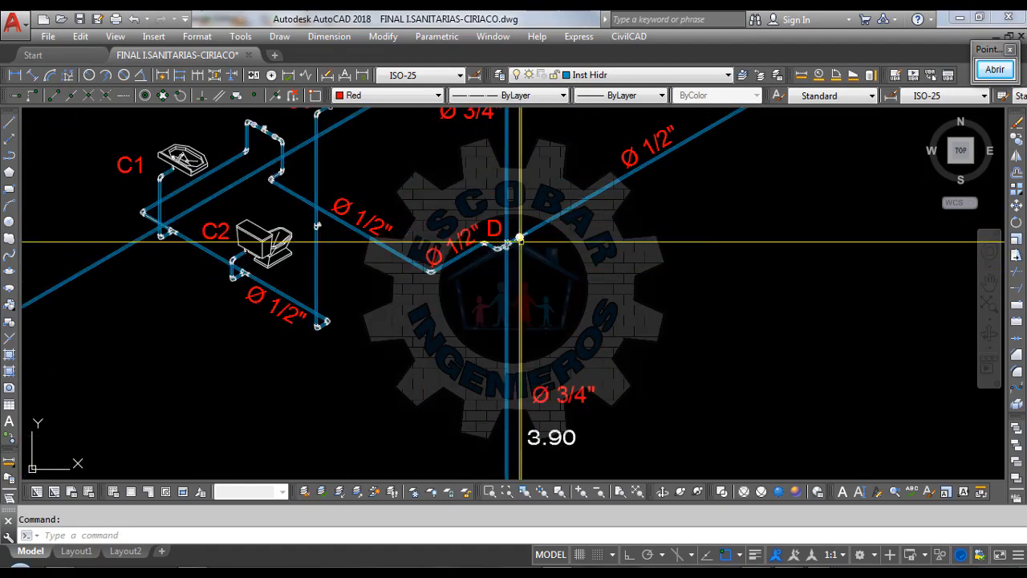
scroll(473, 301, "down", 4)
scroll(479, 280, "up", 4)
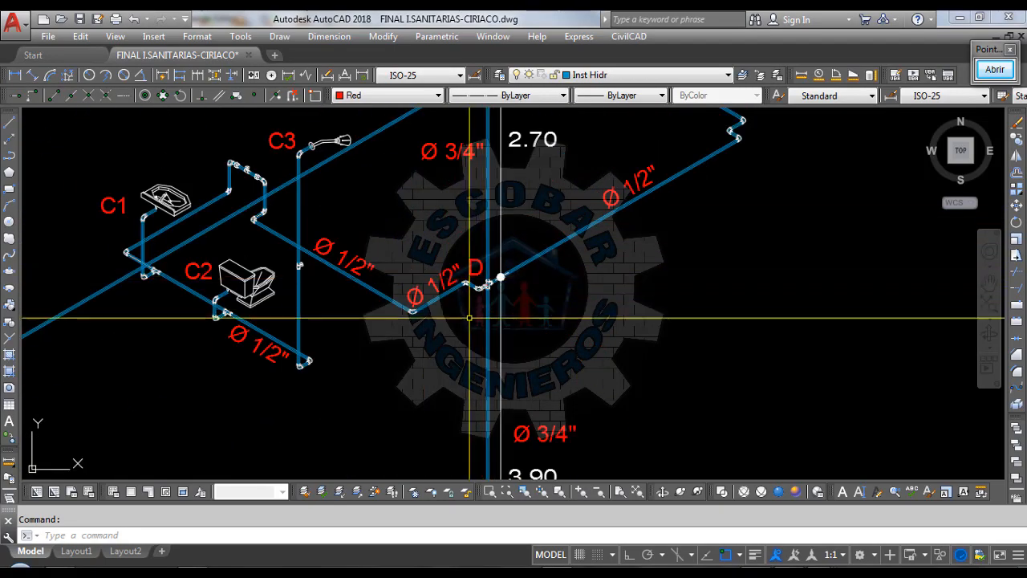
scroll(471, 313, "down", 3)
scroll(472, 320, "up", 4)
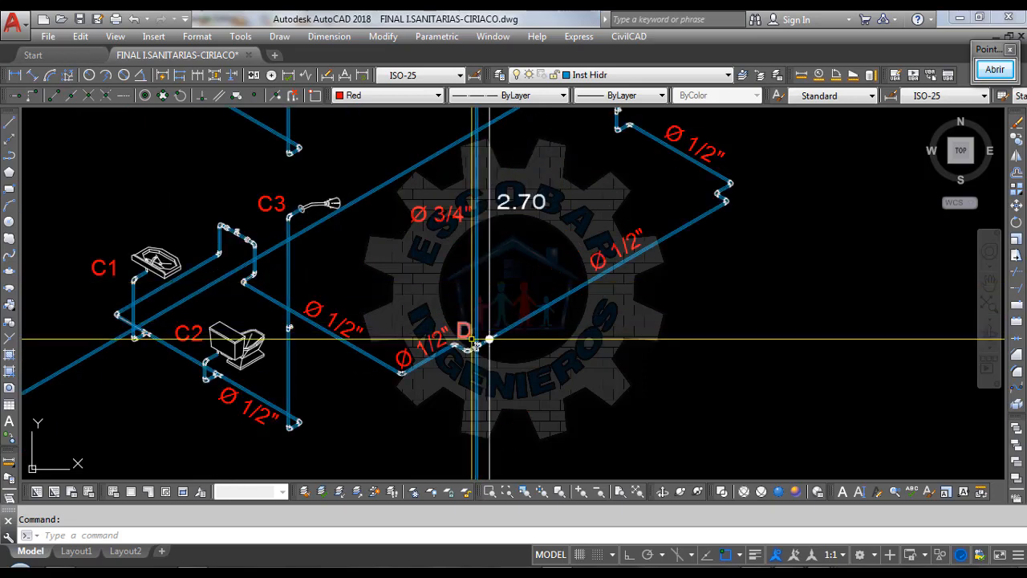
scroll(482, 305, "down", 2)
scroll(477, 176, "up", 4)
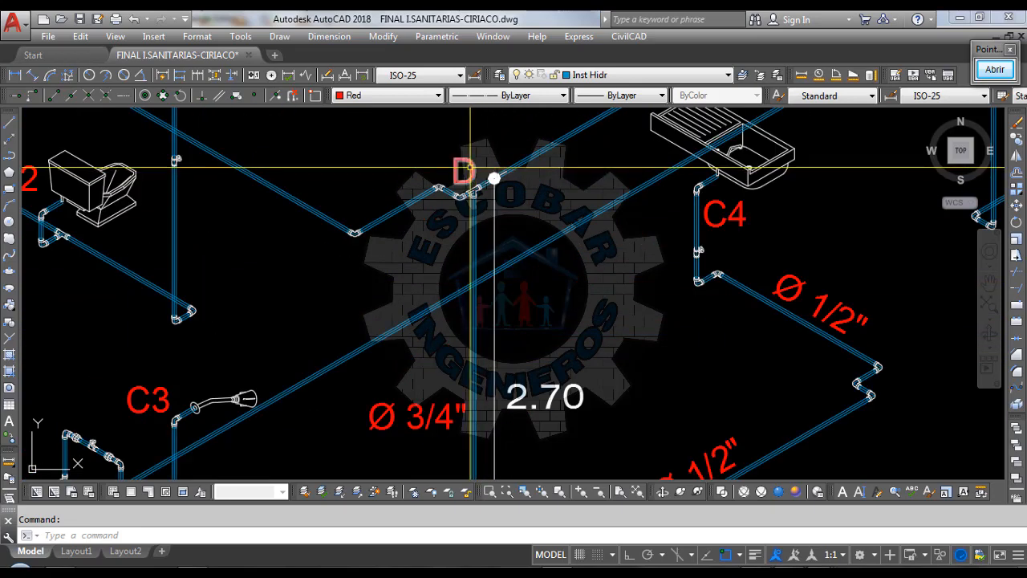
left_click(464, 170)
double_click(464, 171)
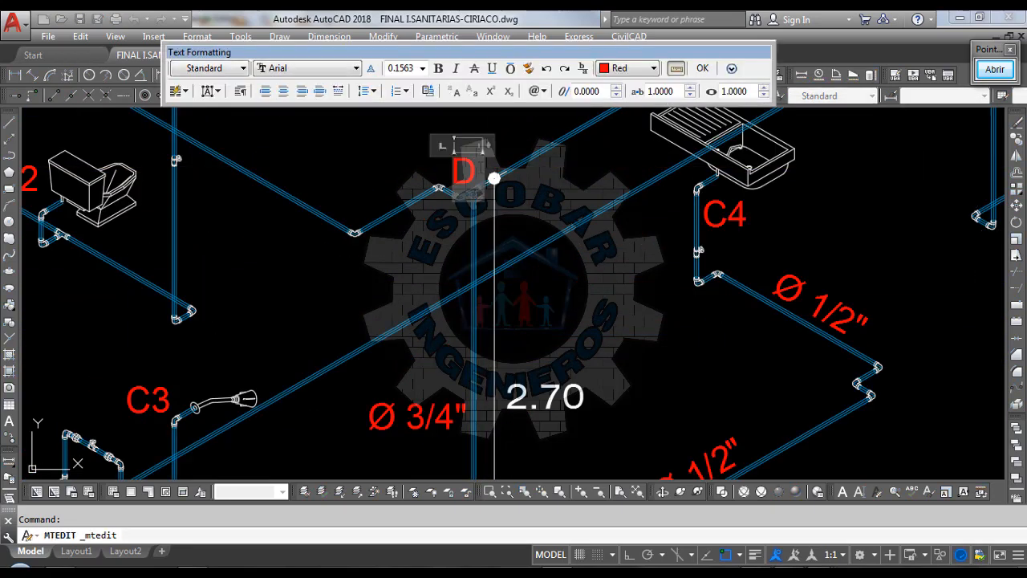
key("BackSpace")
type("E")
left_click(516, 143)
scroll(477, 329, "down", 5)
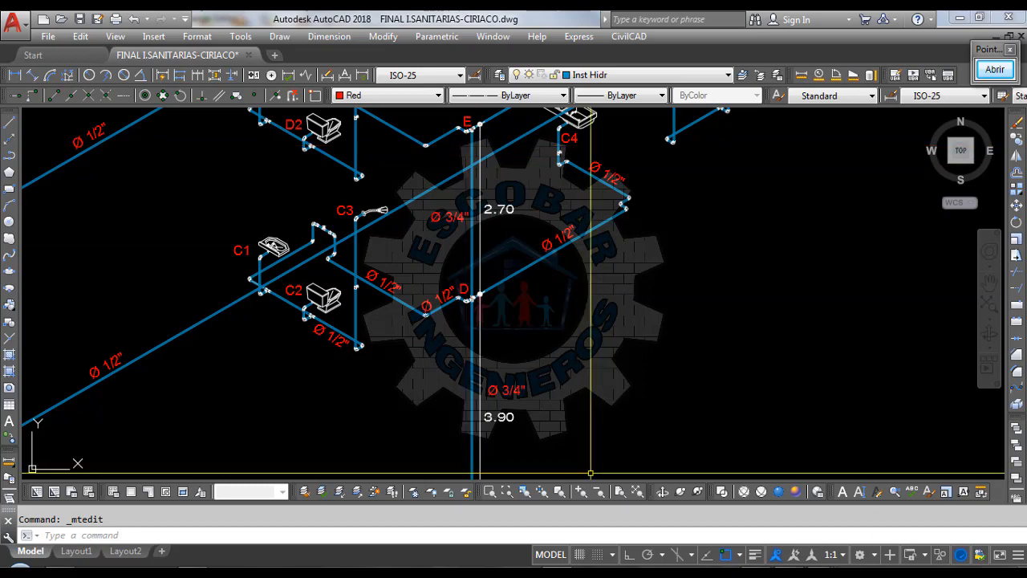
Step: Return to SARAID and set the next segment from D to E, with node D's 7.15 m.c.a. as P.Inicio
left_click(546, 572)
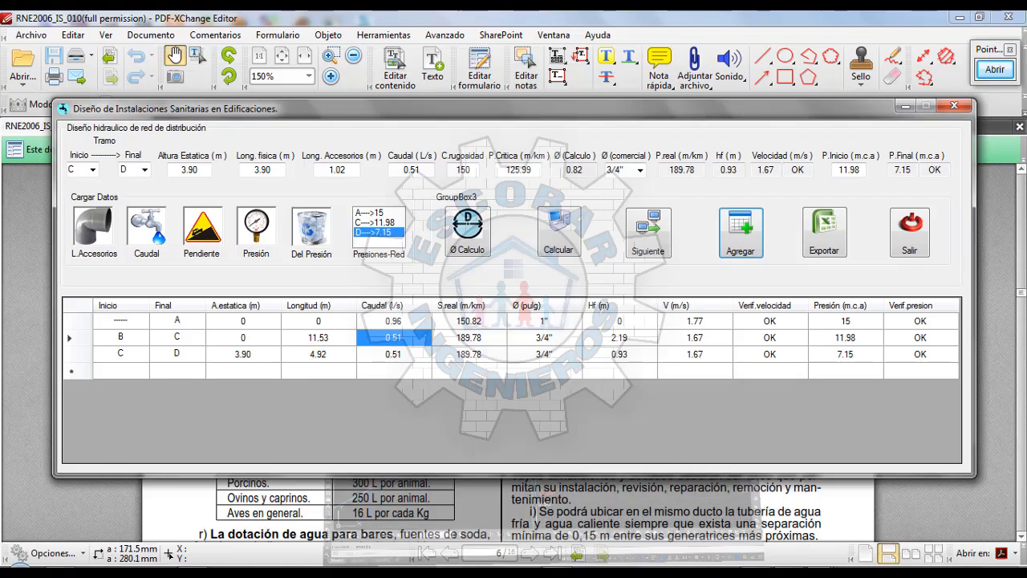
left_click(93, 169)
left_click(80, 218)
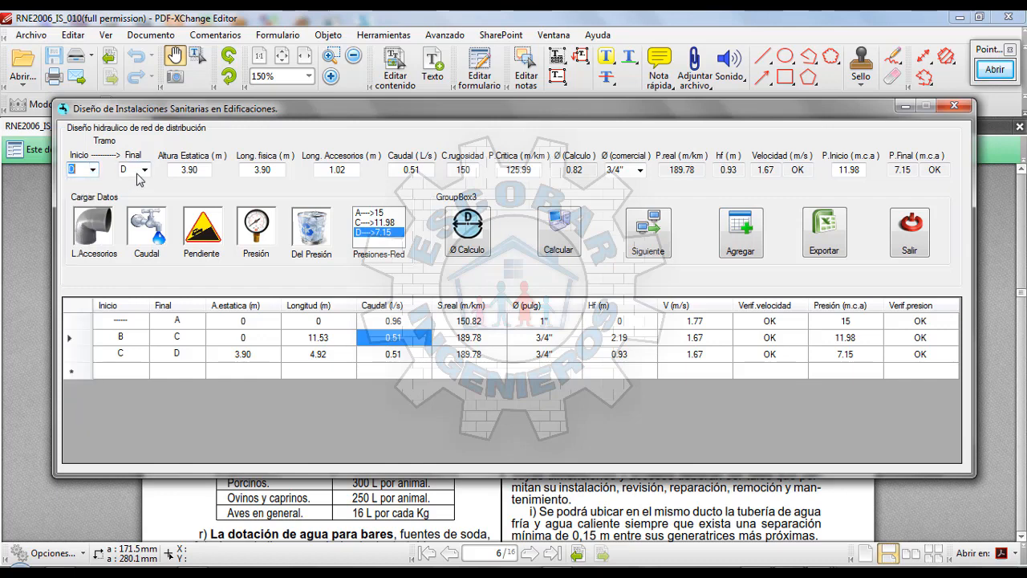
left_click(142, 170)
left_click(124, 233)
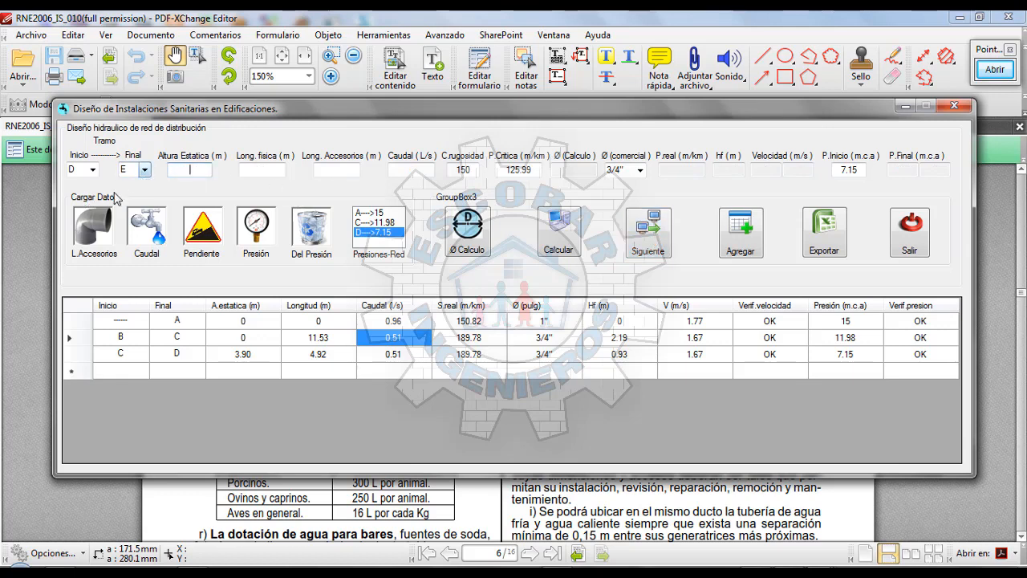
Step: Read the riser length between D and E in the AutoCAD isometric, and enter 2.70 m in SARAID as the segment's static height and physical length
left_click(26, 227)
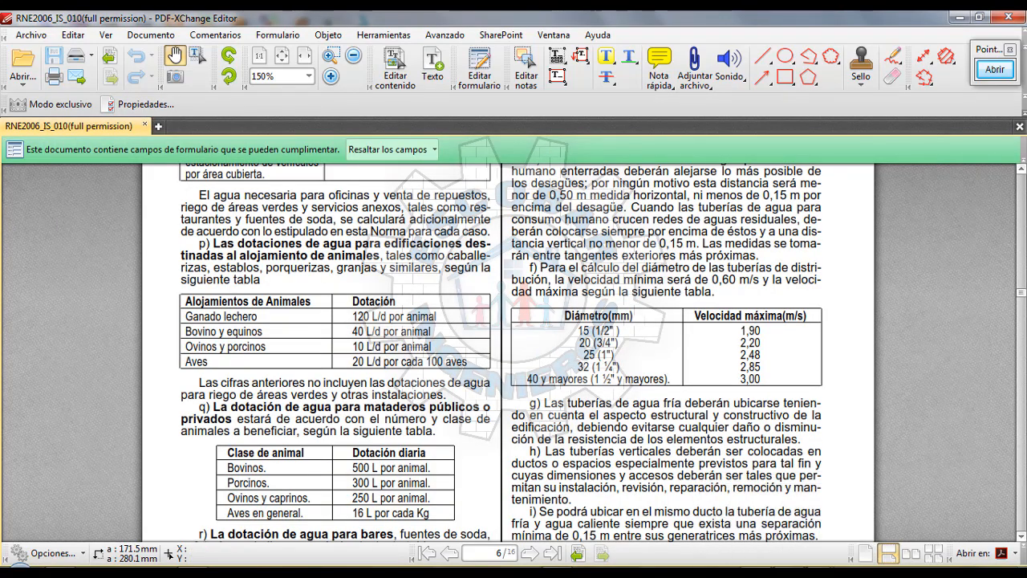
left_click(564, 573)
scroll(479, 209, "up", 2)
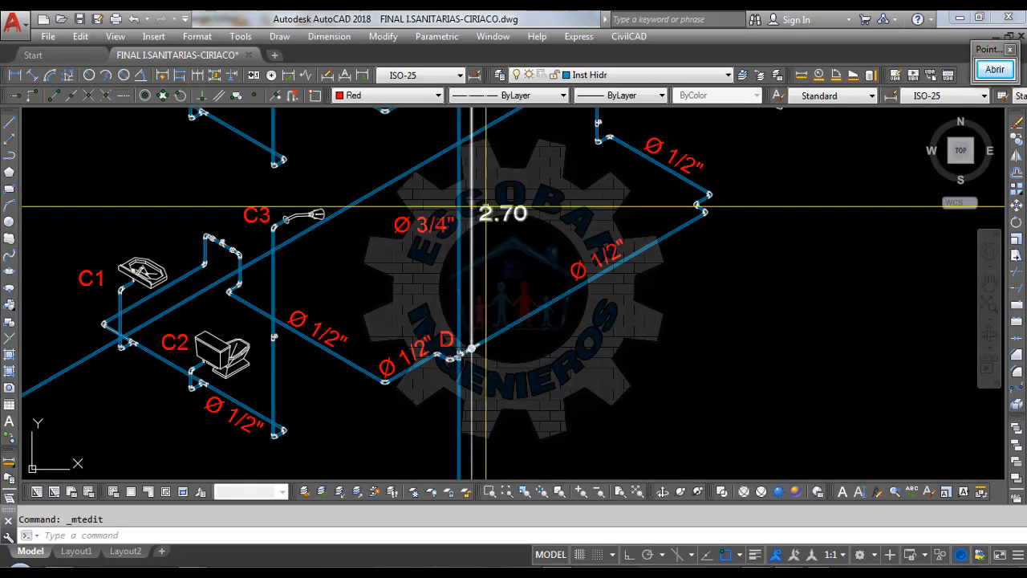
scroll(479, 258, "down", 4)
scroll(477, 344, "down", 3)
scroll(477, 325, "up", 3)
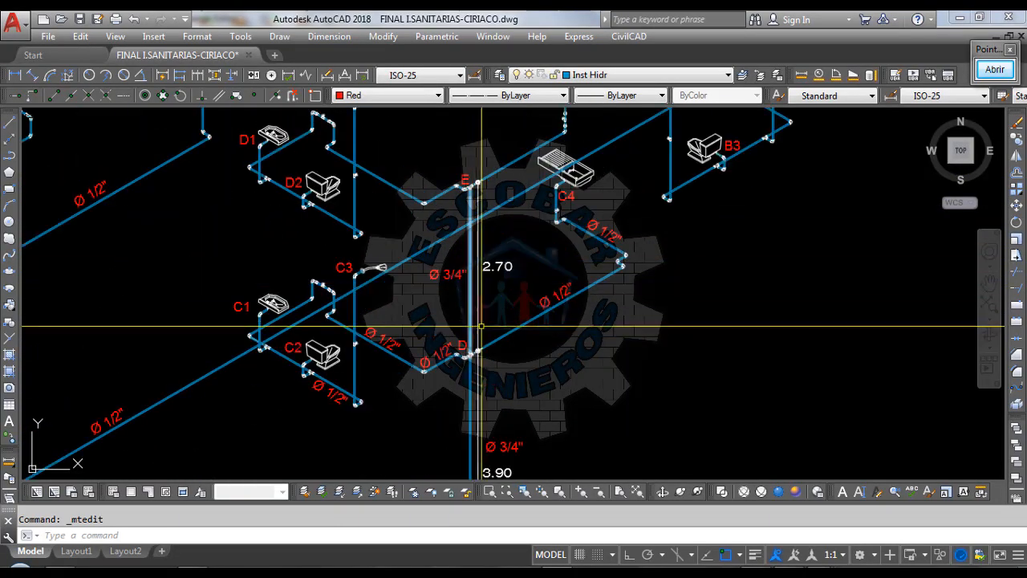
scroll(455, 349, "up", 2)
scroll(466, 365, "down", 3)
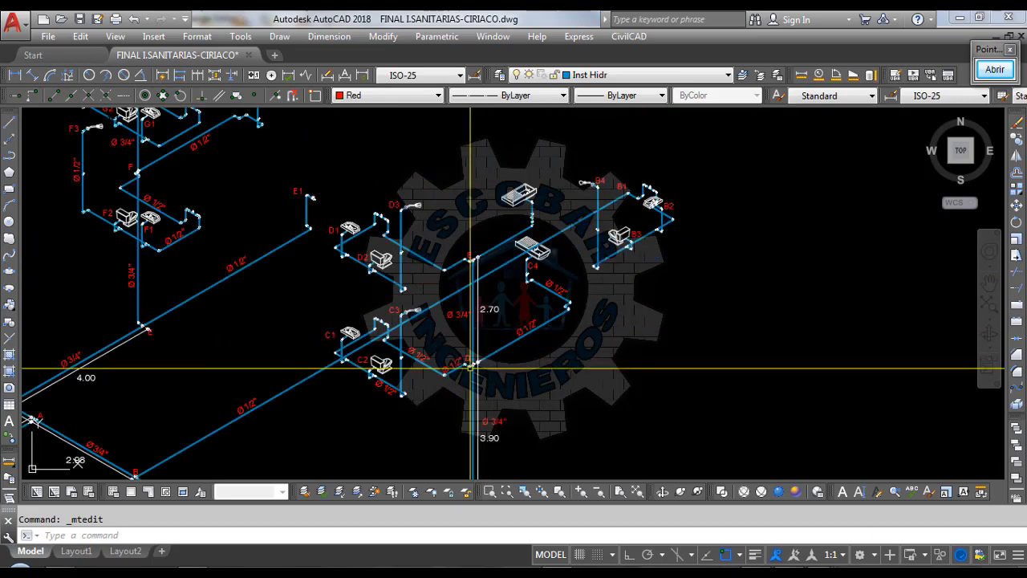
scroll(463, 239, "up", 2)
scroll(479, 349, "up", 2)
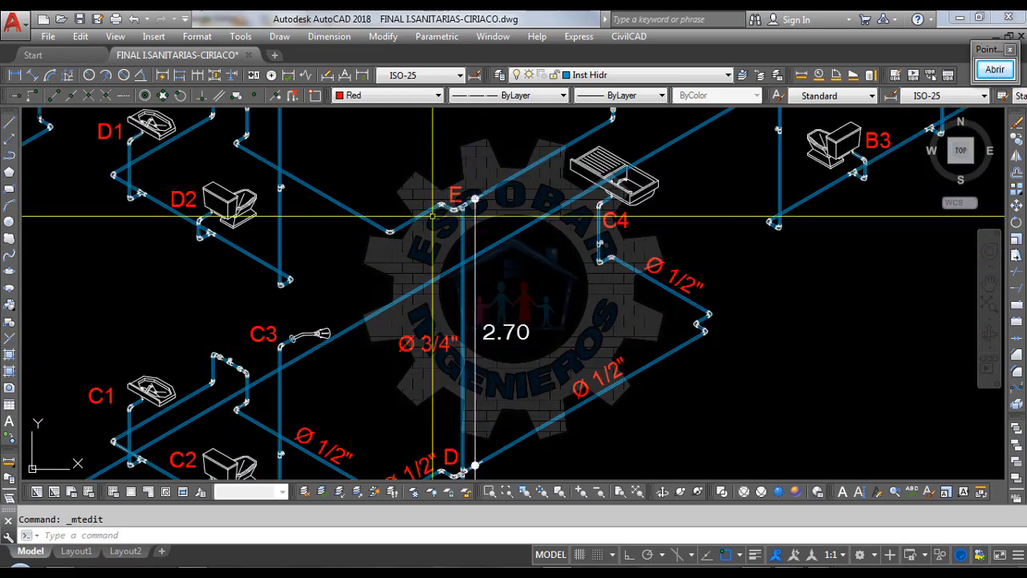
scroll(474, 287, "down", 2)
scroll(480, 293, "up", 3)
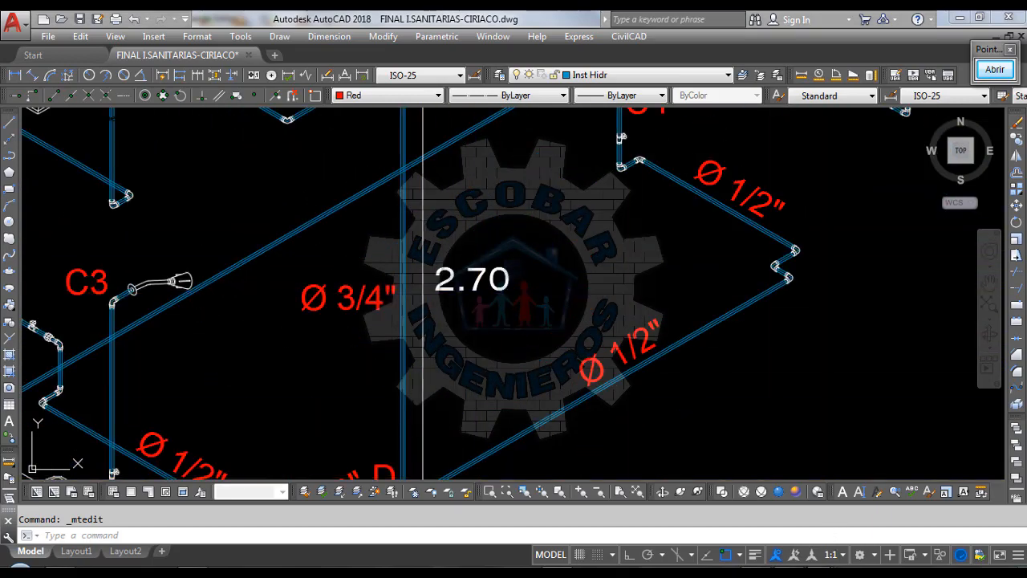
left_click(894, 514)
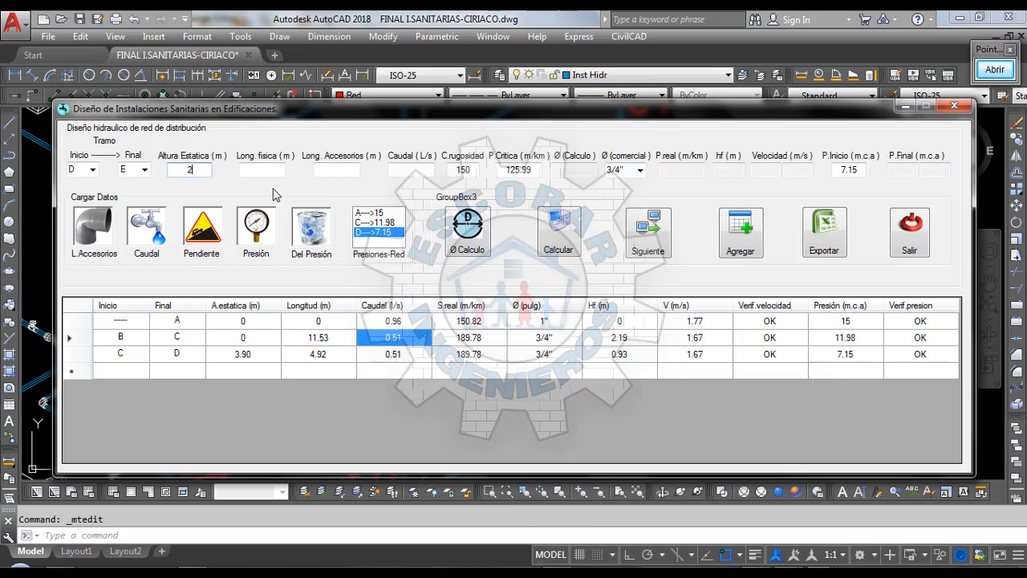
type(".70")
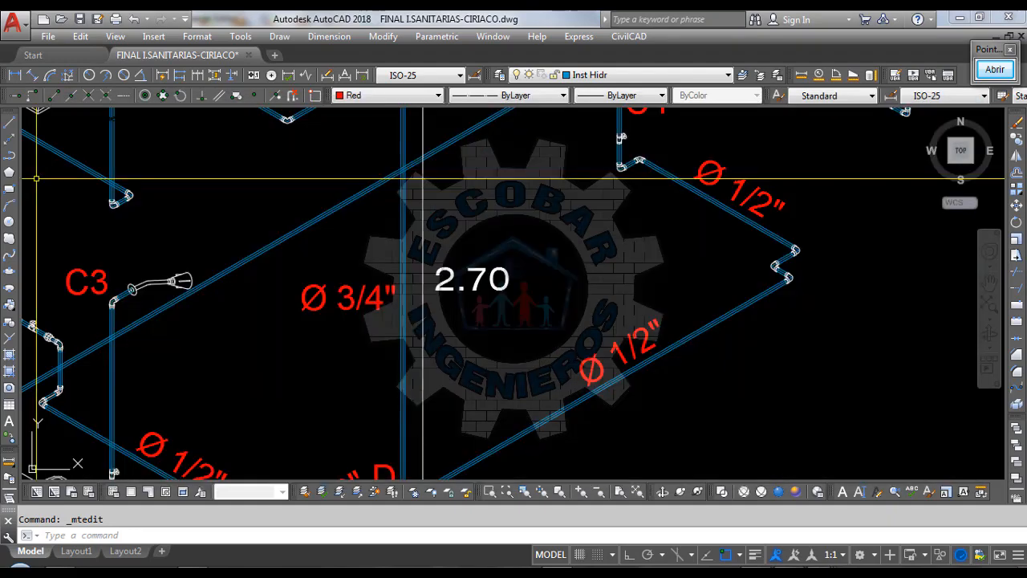
Step: Examine the fitting at node E in the AutoCAD isometric to identify the accessory of segment D–E, and return to SARAID
left_click(33, 179)
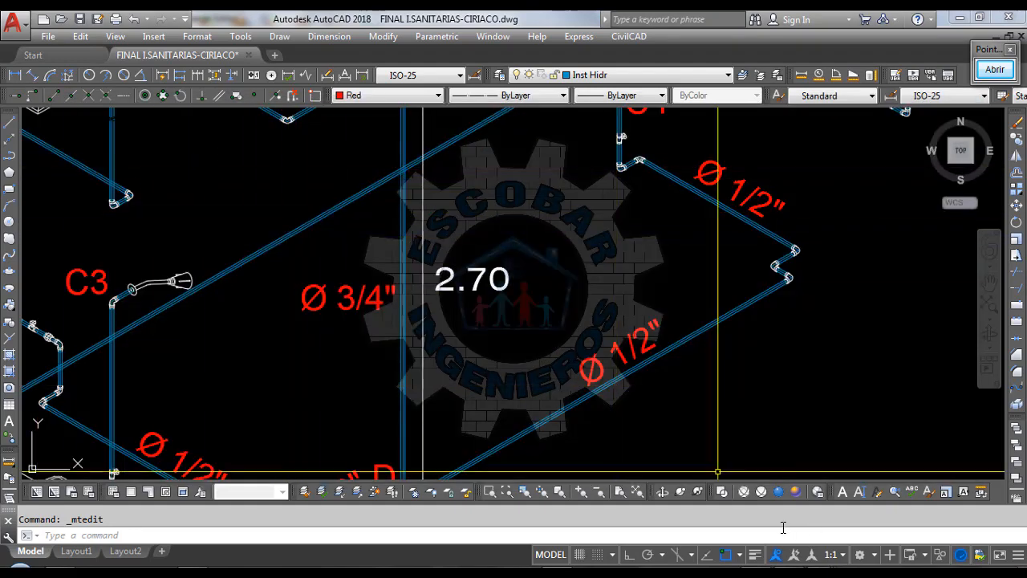
mouse_move(815, 566)
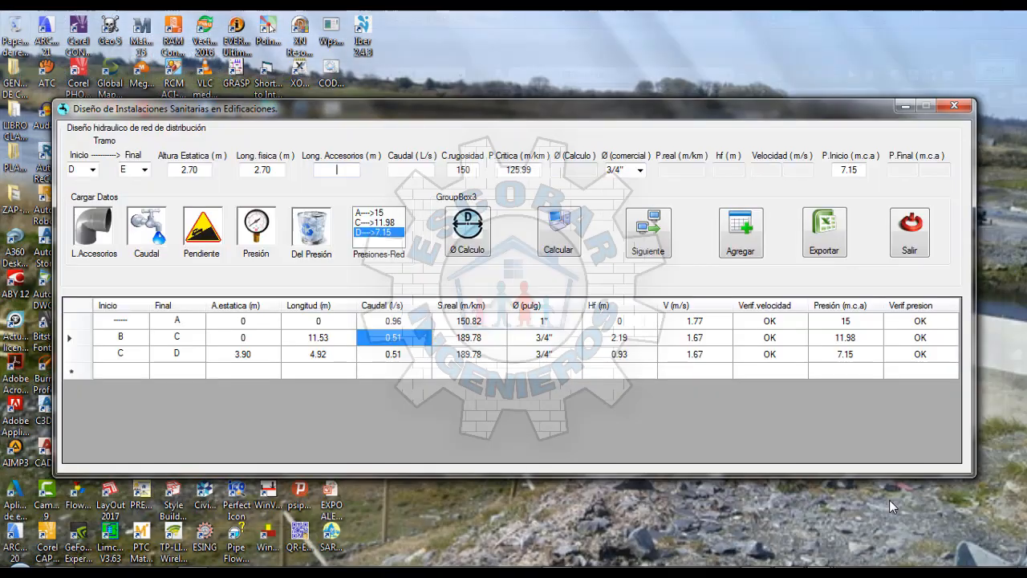
left_click(890, 500)
left_click(32, 191)
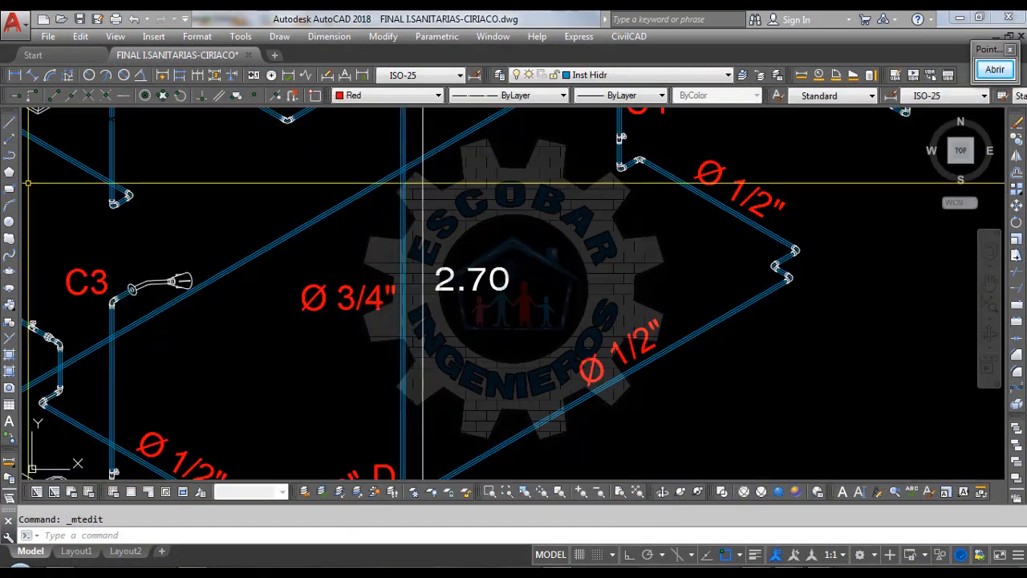
scroll(439, 311, "down", 2)
scroll(412, 168, "up", 6)
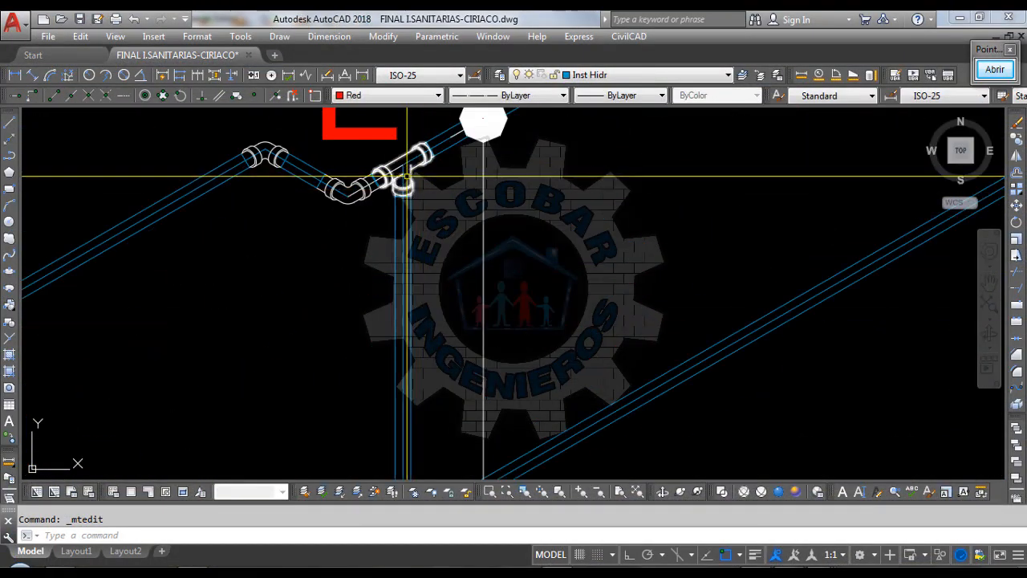
scroll(407, 174, "down", 2)
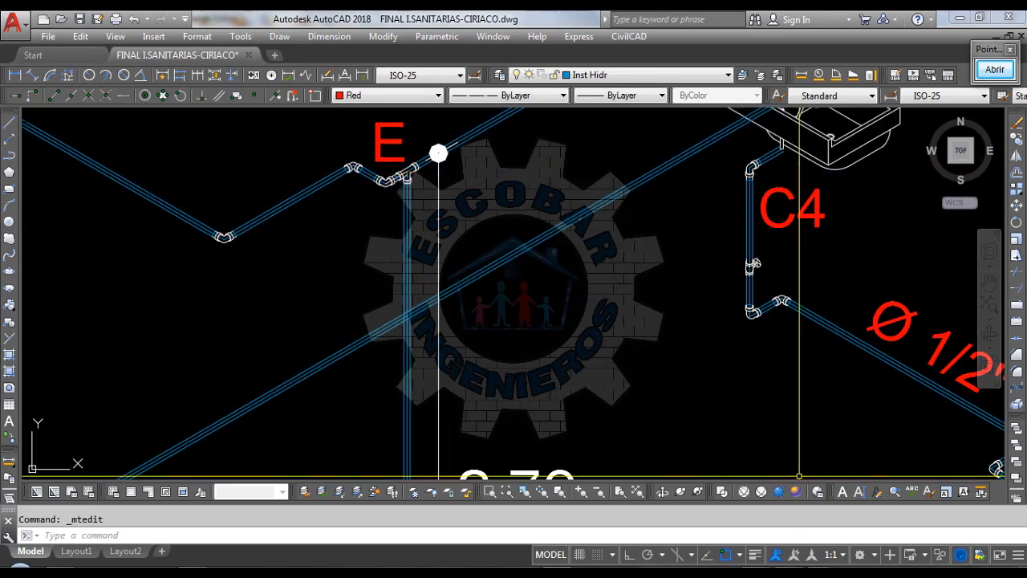
left_click(924, 506)
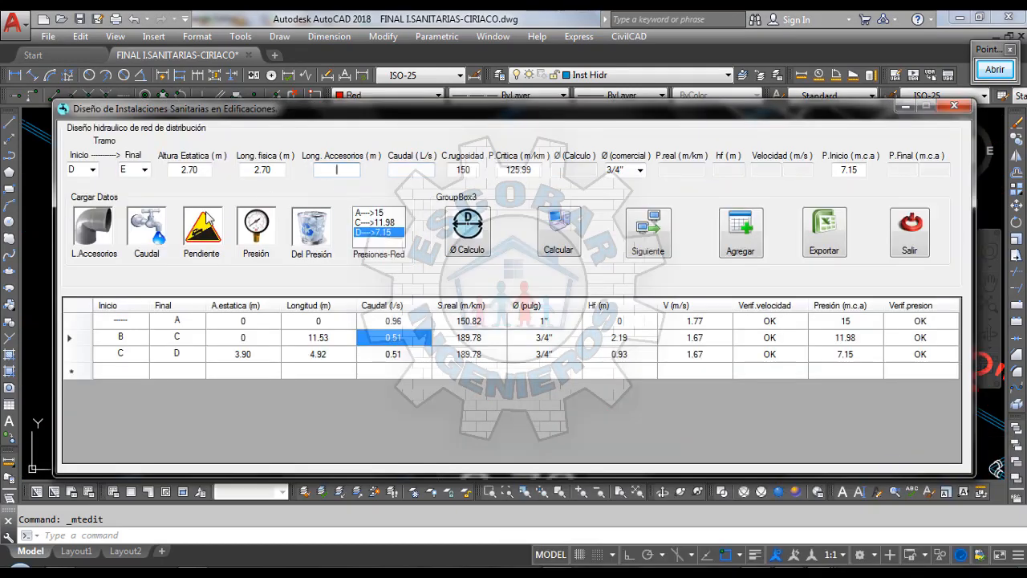
Step: Calculate the equivalent length of one 3/4" PVC tee in the accessories calculator and select the resulting length
left_click(94, 233)
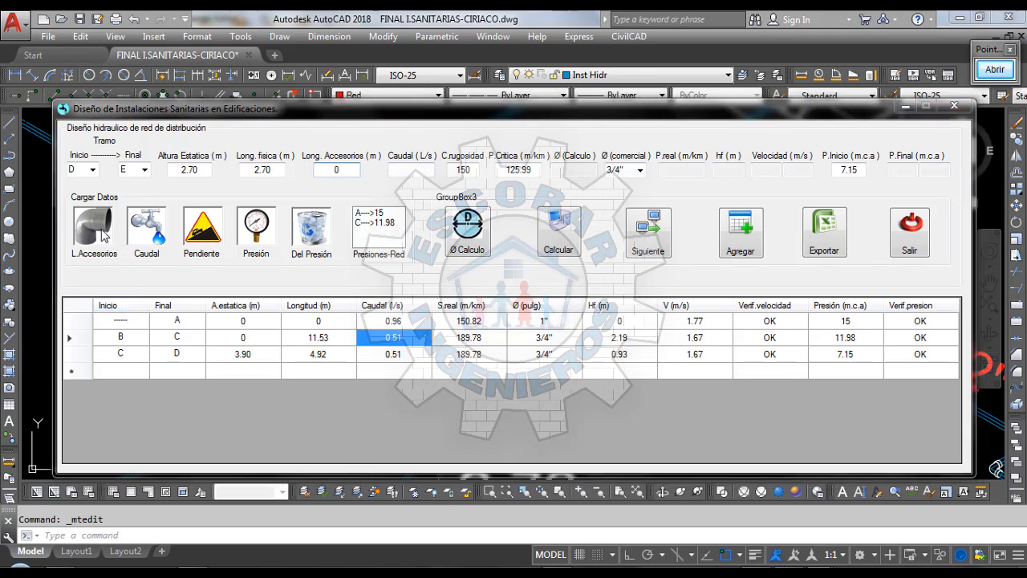
left_click(408, 260)
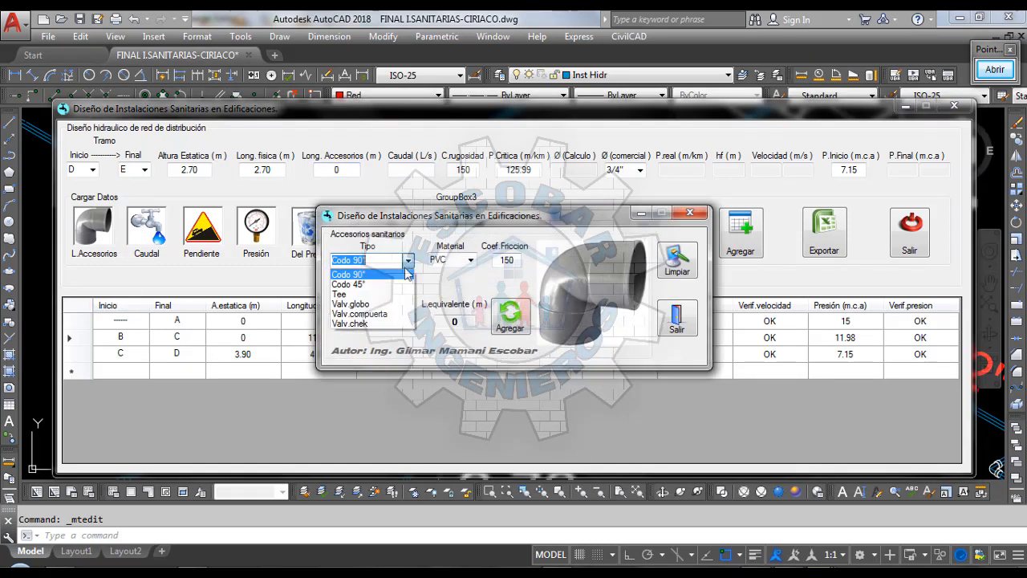
left_click(377, 292)
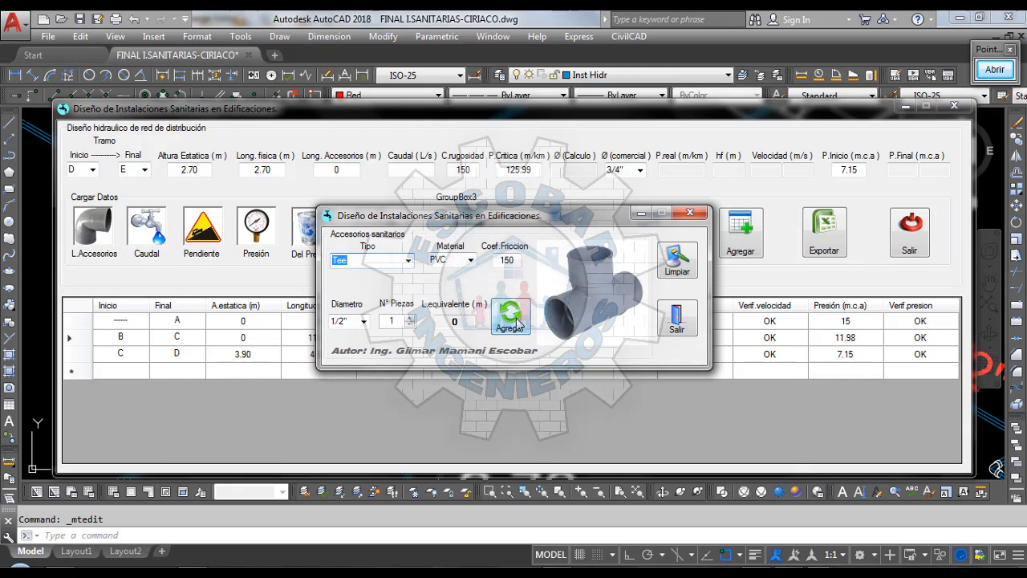
left_click(363, 321)
left_click(340, 345)
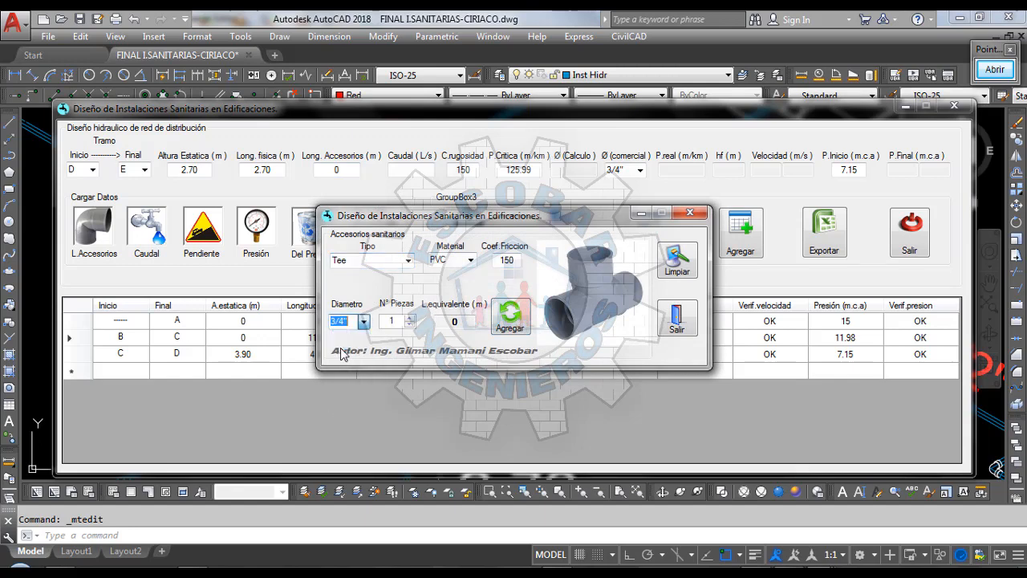
left_click(520, 320)
left_click_drag(477, 322, 424, 324)
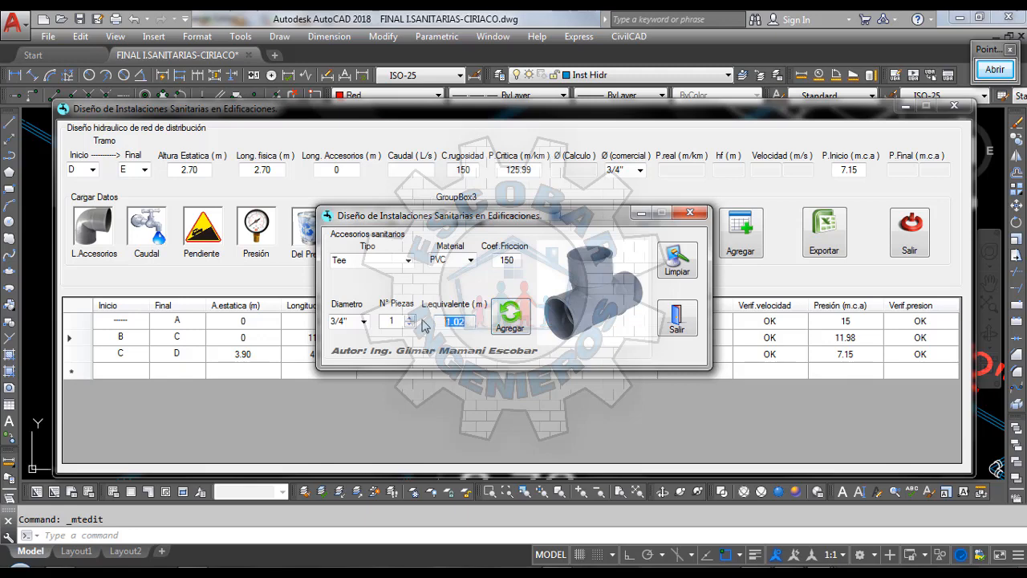
Step: Set the accessories length of segment D–E to 1.02 m and close the accessories calculator
left_click(408, 170)
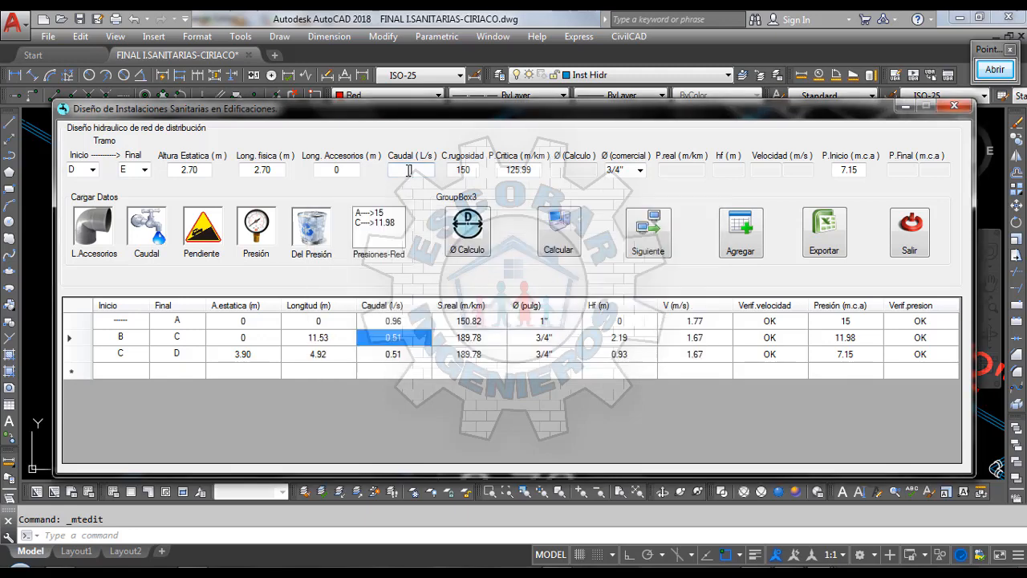
left_click_drag(351, 170, 298, 173)
type("1.02")
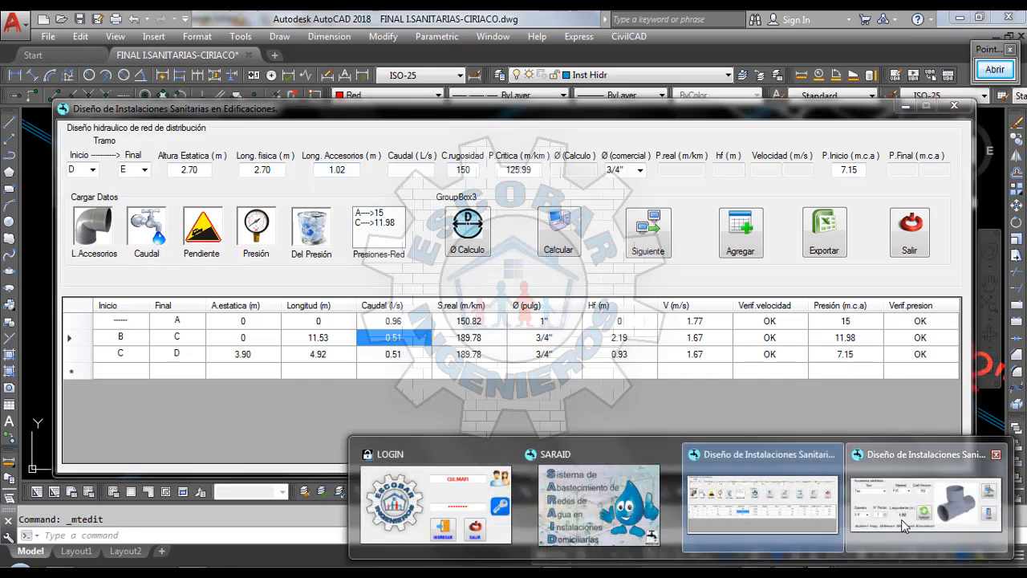
left_click(927, 538)
left_click(688, 215)
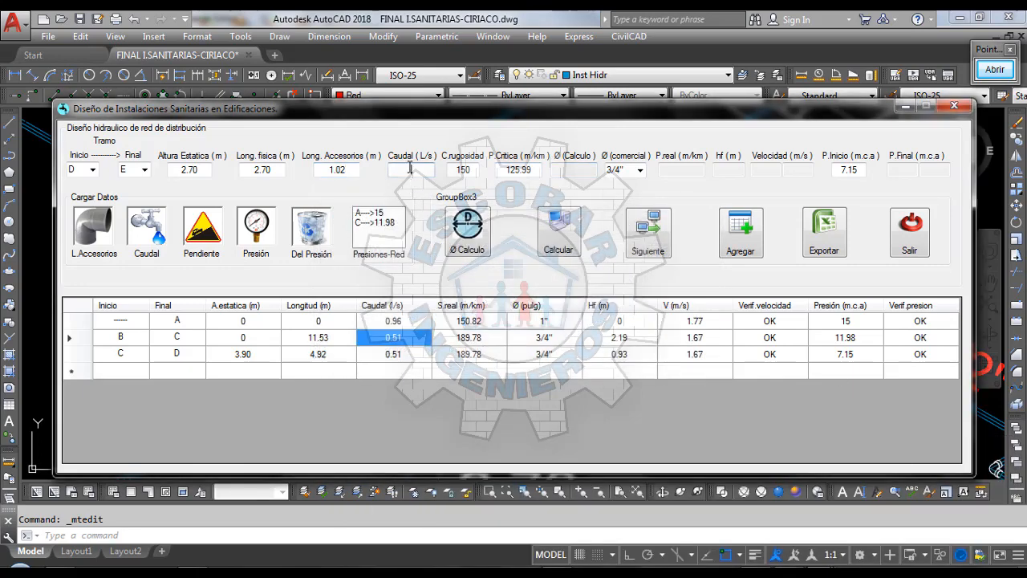
Step: Circle in yellow freehand, on the AutoCAD isometric, the fixtures fed from node E (D1, D2, D3 and the sink), and close the annotation overlay
left_click(38, 170)
scroll(407, 325, "down", 4)
scroll(407, 325, "down", 5)
scroll(413, 223, "up", 5)
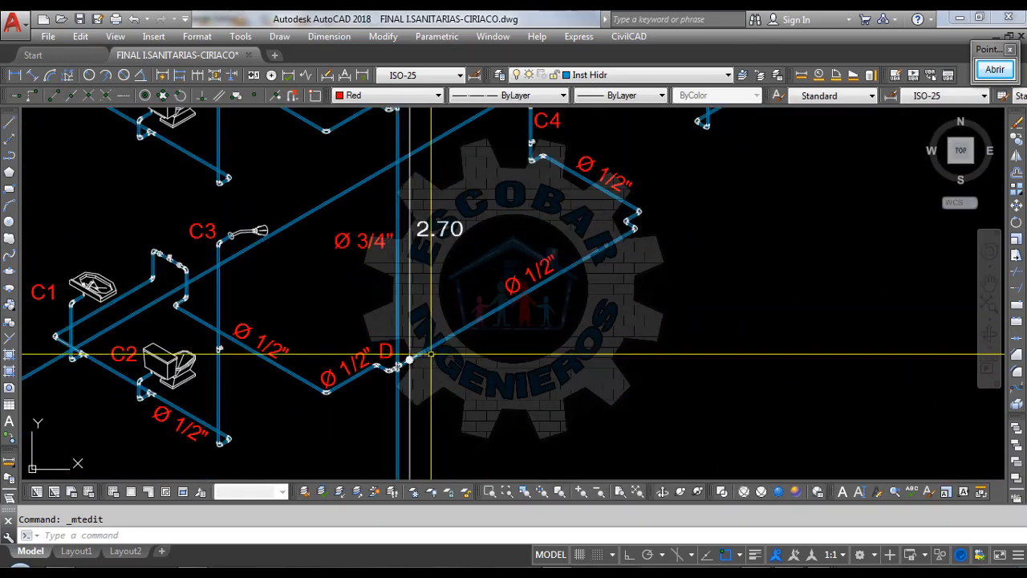
scroll(398, 285, "down", 2)
scroll(399, 284, "up", 2)
scroll(388, 291, "down", 2)
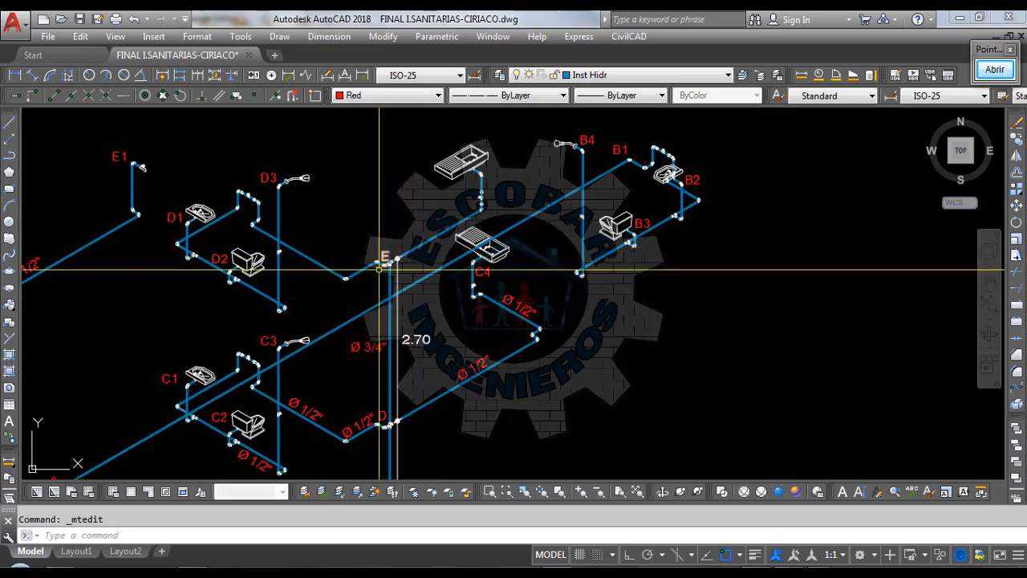
left_click(995, 70)
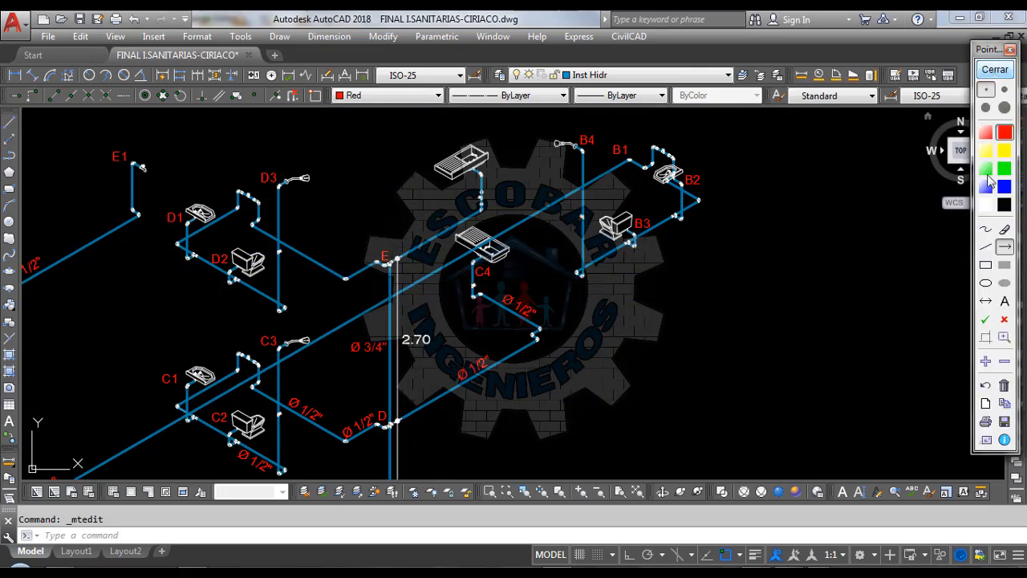
left_click(984, 231)
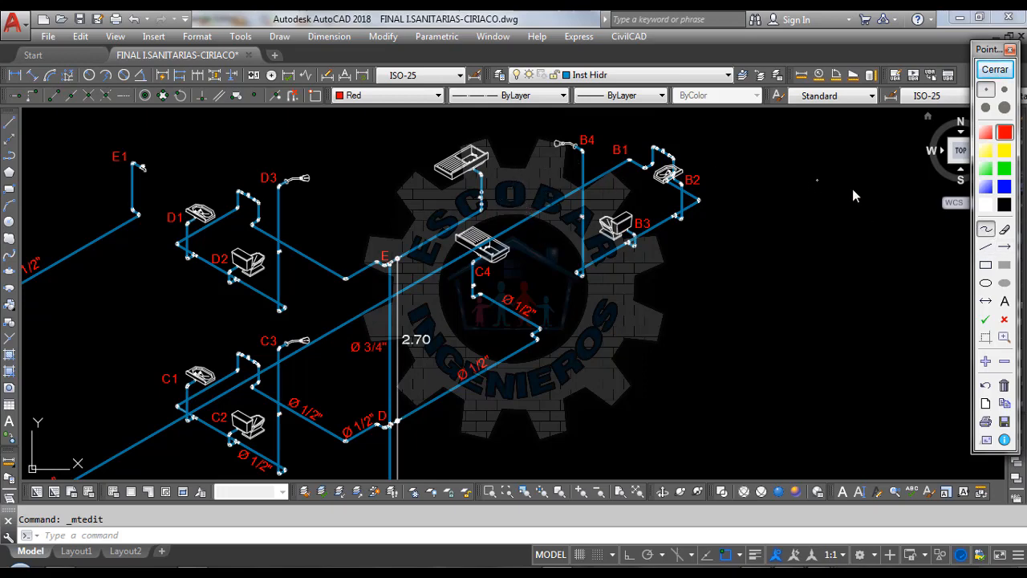
left_click(1005, 151)
mouse_move(491, 217)
left_mouse_down()
mouse_move(482, 220)
mouse_move(500, 151)
mouse_move(437, 138)
mouse_move(379, 210)
mouse_move(313, 165)
mouse_move(238, 172)
mouse_move(175, 211)
left_mouse_up()
mouse_move(237, 319)
left_mouse_down()
mouse_move(297, 322)
mouse_move(405, 274)
mouse_move(481, 224)
left_mouse_up()
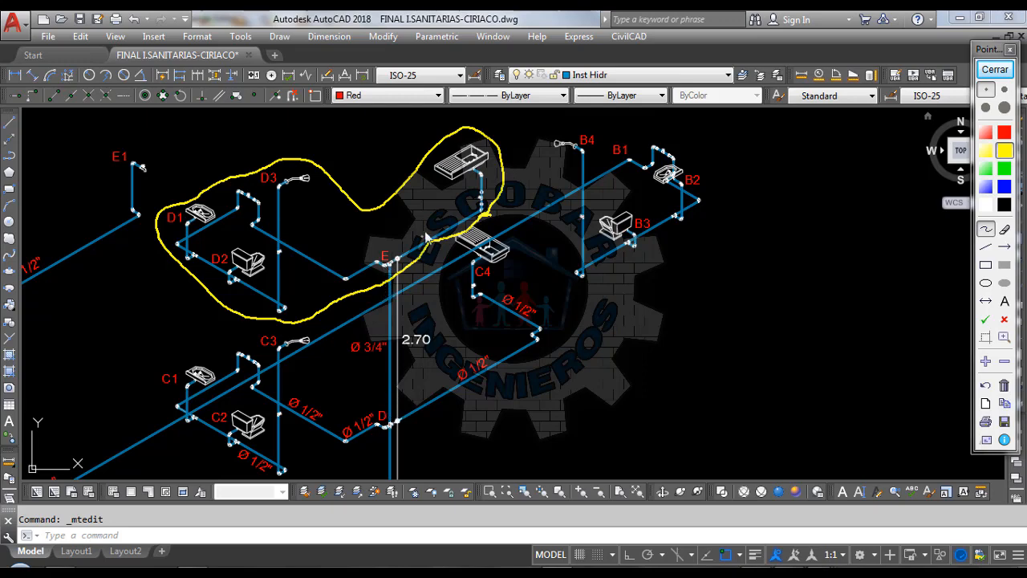
left_click(995, 70)
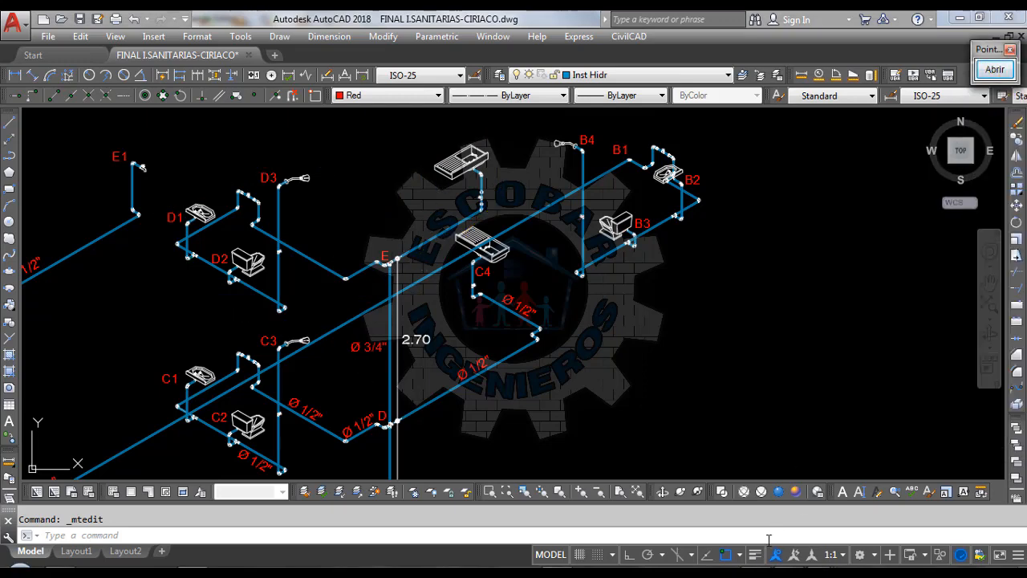
Step: Open SARAID's flow calculator for segment D–E and add one Inodoro tanque to the fixture units
left_click(909, 506)
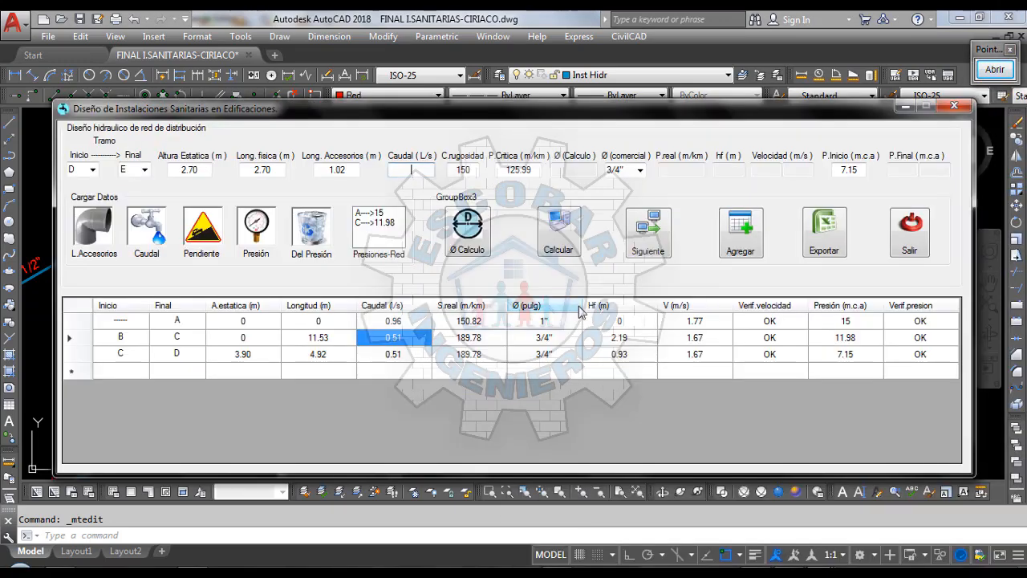
left_click(150, 236)
left_click_drag(370, 211, 372, 232)
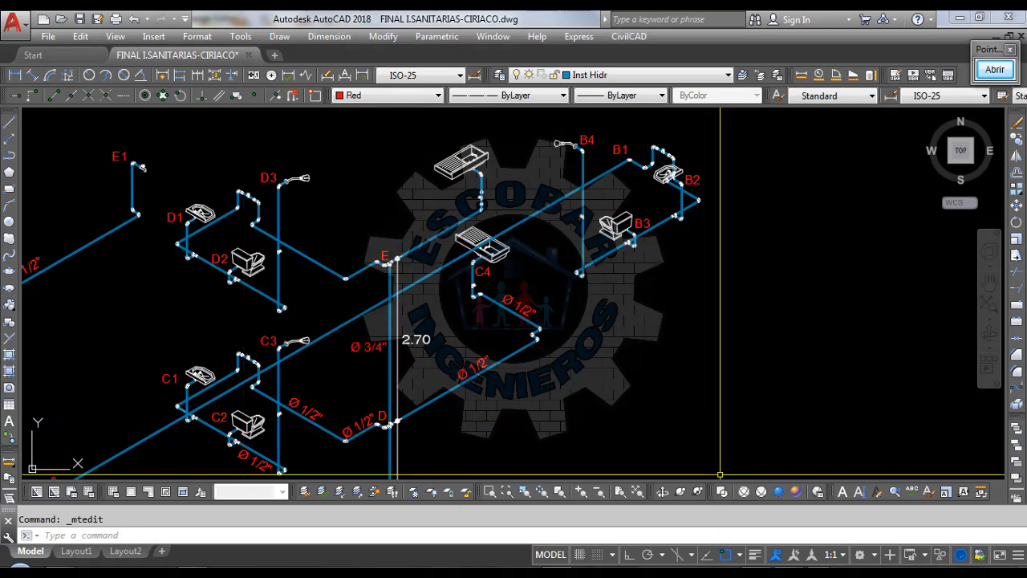
left_click(923, 494)
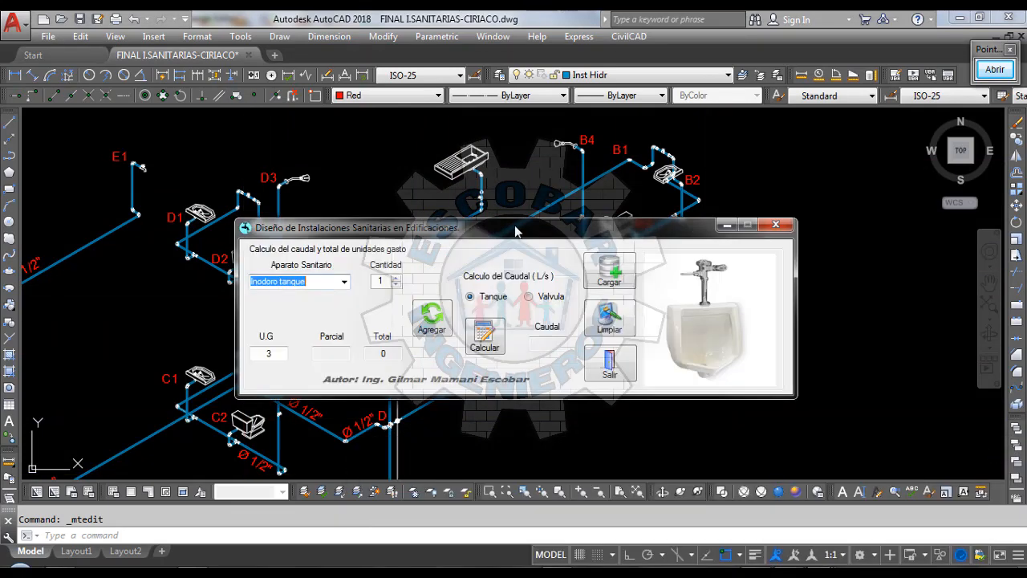
left_click(344, 281)
left_click(313, 296)
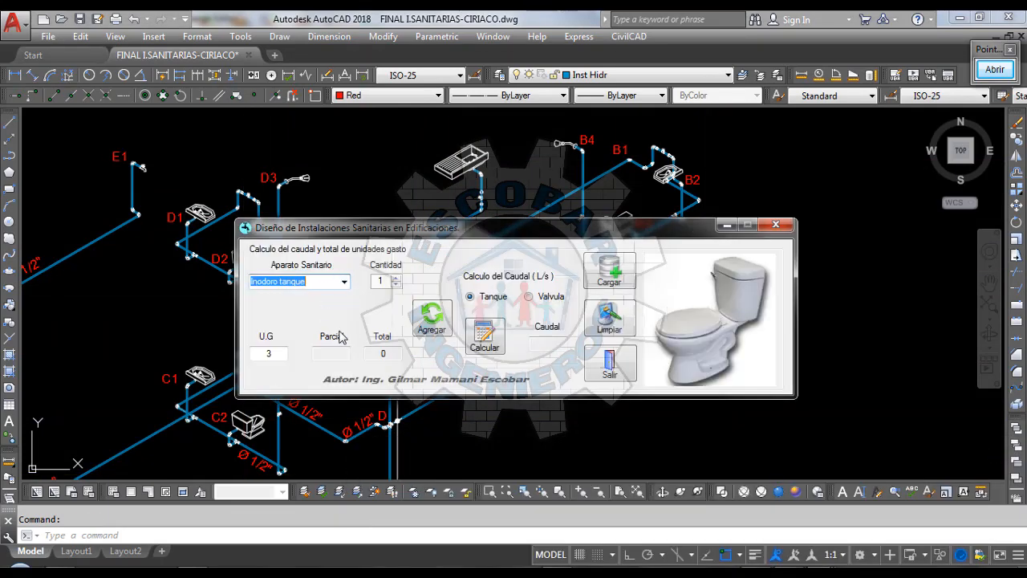
left_click(431, 323)
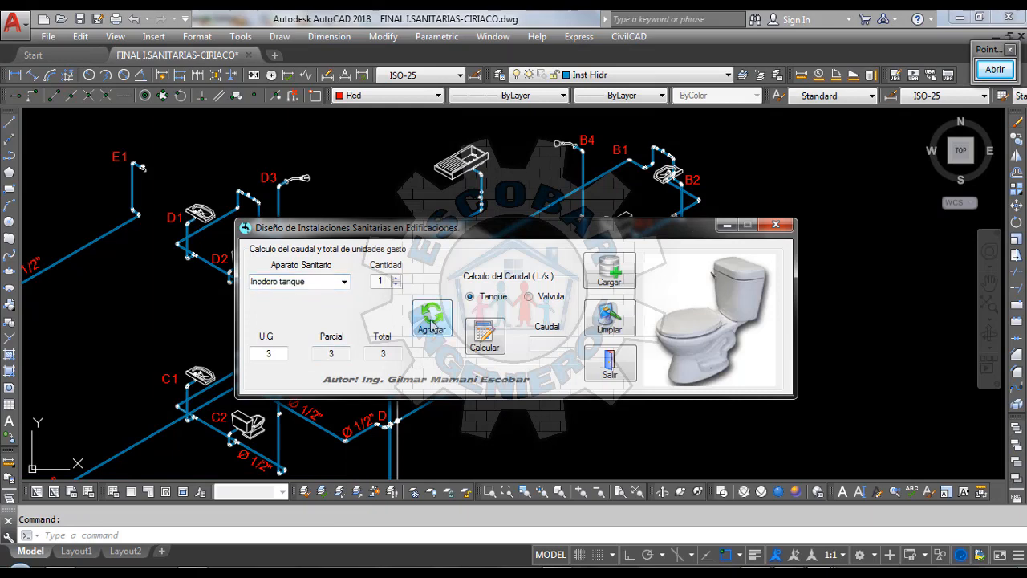
Step: Add one Lavatorio to the fixture units in SARAID's flow calculator for segment D–E
left_click(382, 191)
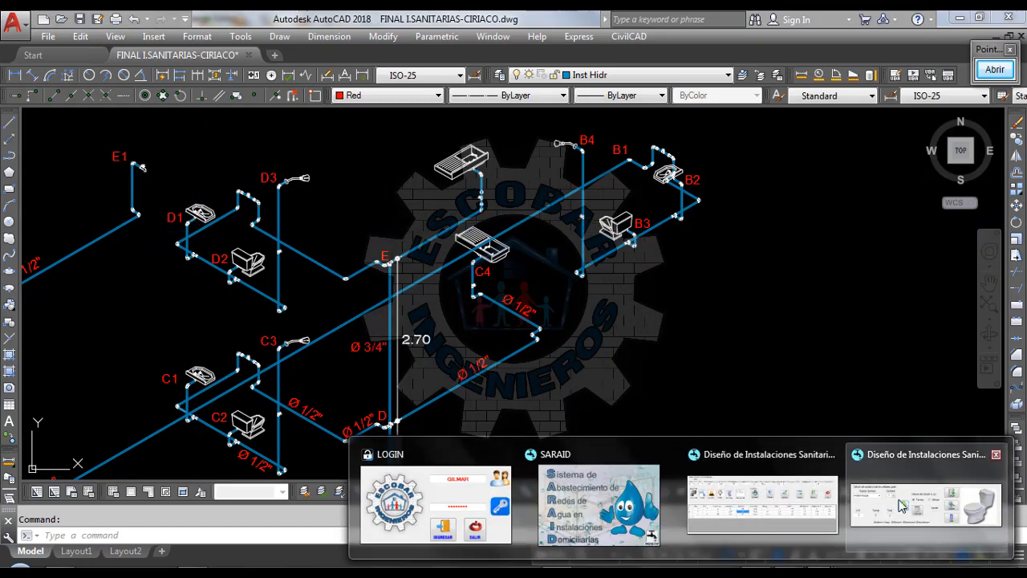
left_click(903, 504)
left_click(343, 282)
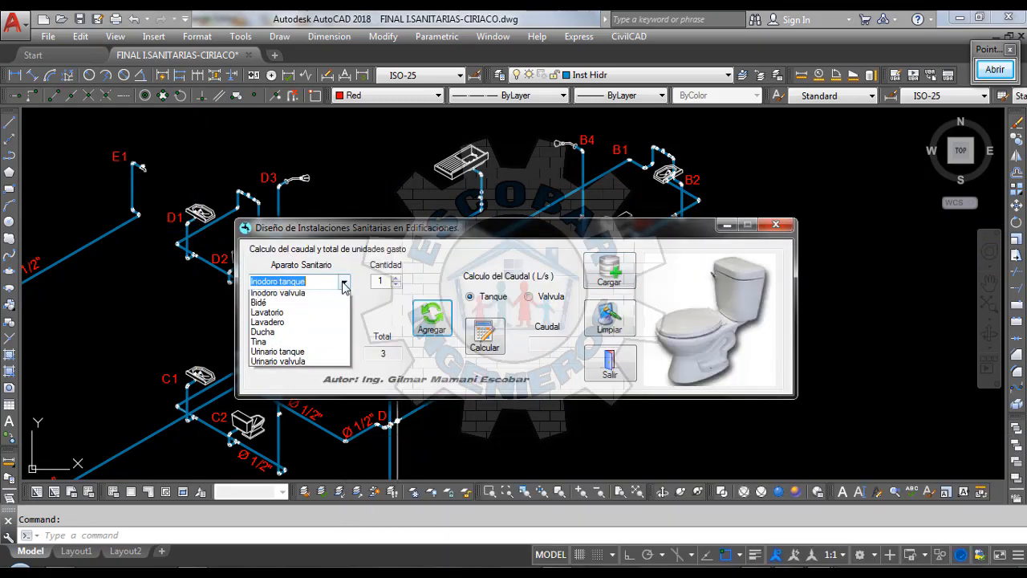
left_click(282, 325)
left_click(431, 321)
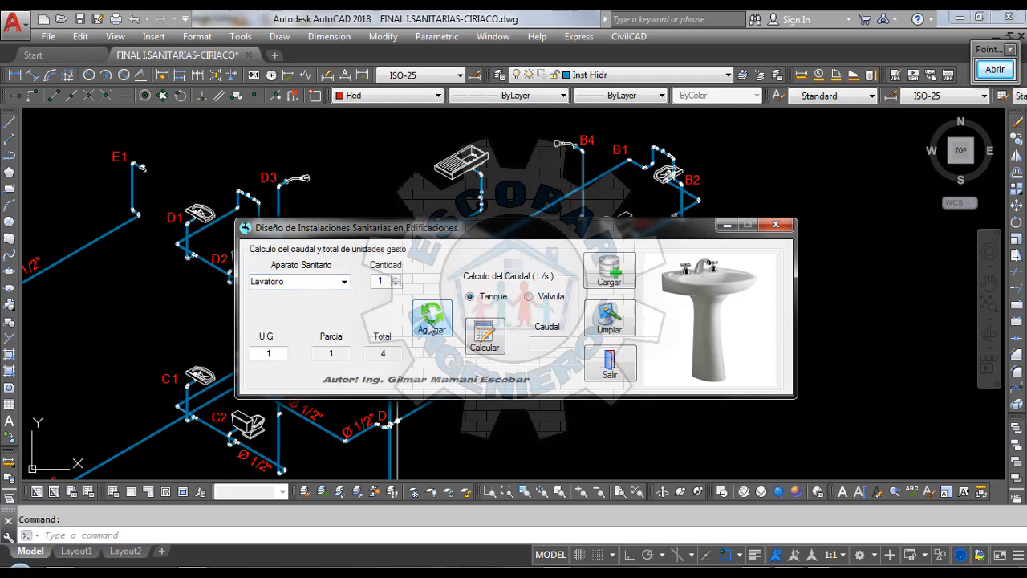
Step: Check fixture D3 on the isometric and add one Ducha to segment D–E's fixture units
left_click(345, 281)
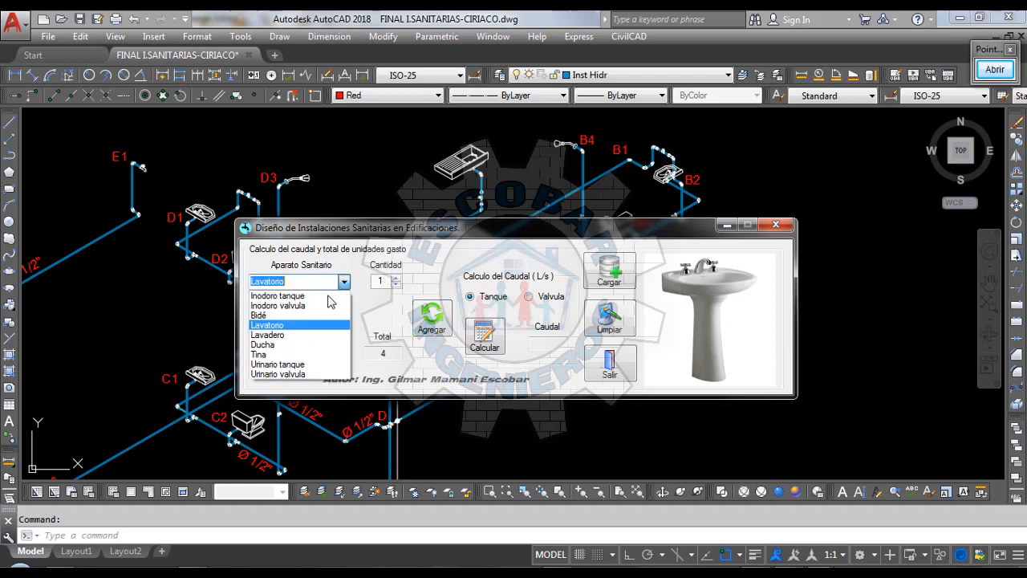
left_click(273, 353)
left_click(358, 208)
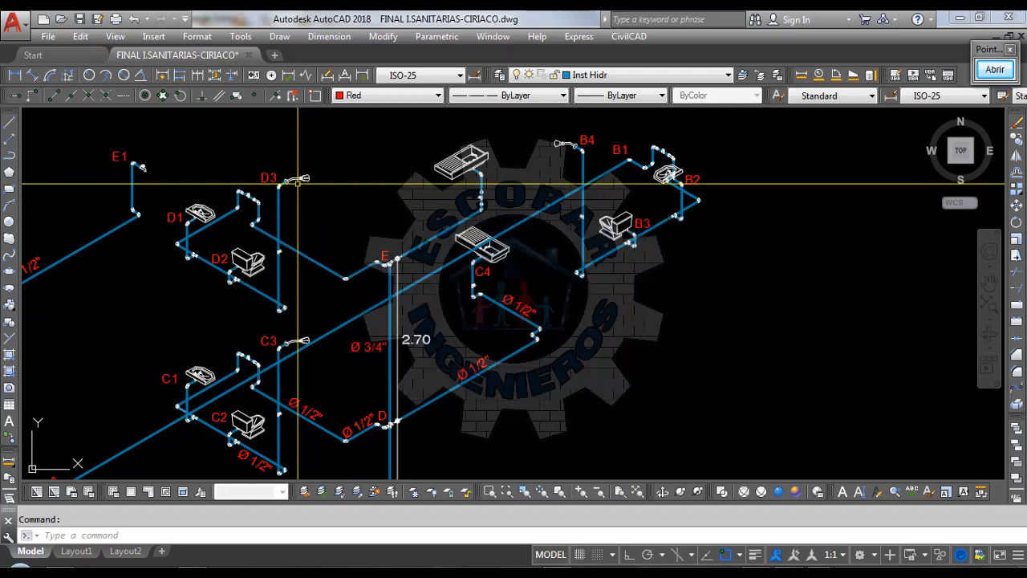
left_click(928, 498)
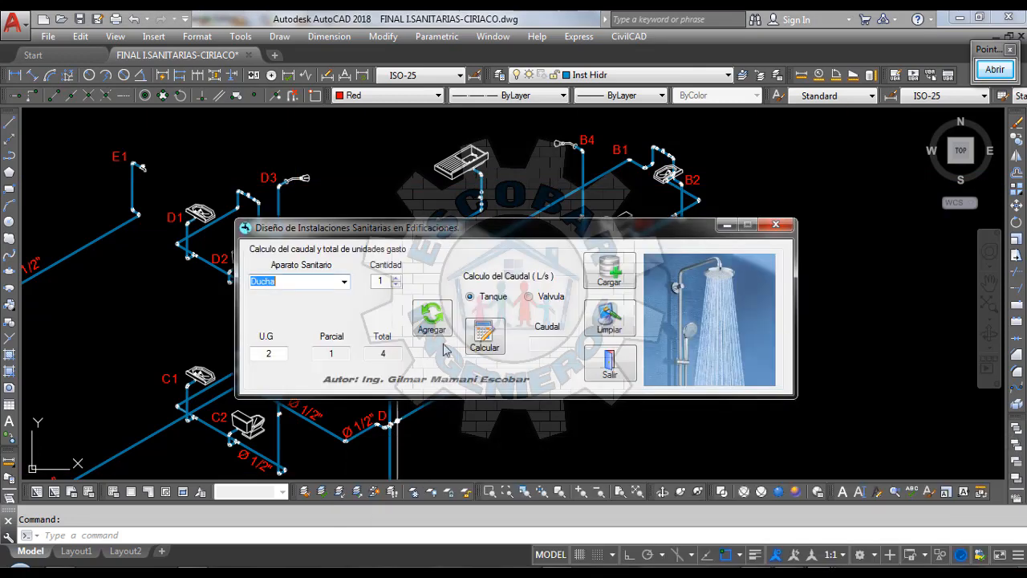
left_click(434, 321)
Step: Check the sink fed from node E on the isometric and add one Lavadero to segment D–E's fixture units
left_click(402, 191)
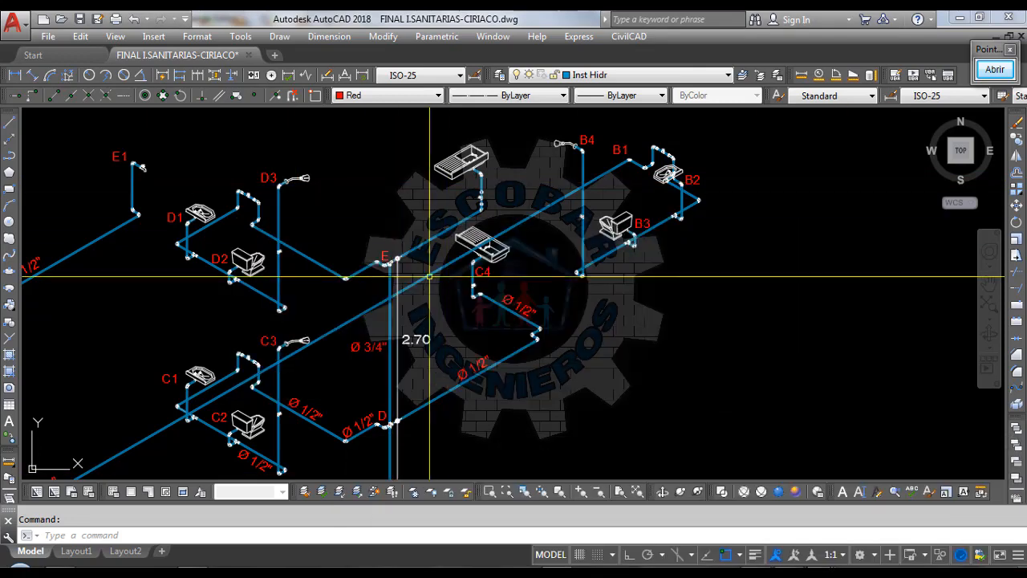
scroll(366, 364, "down", 2)
scroll(408, 248, "up", 4)
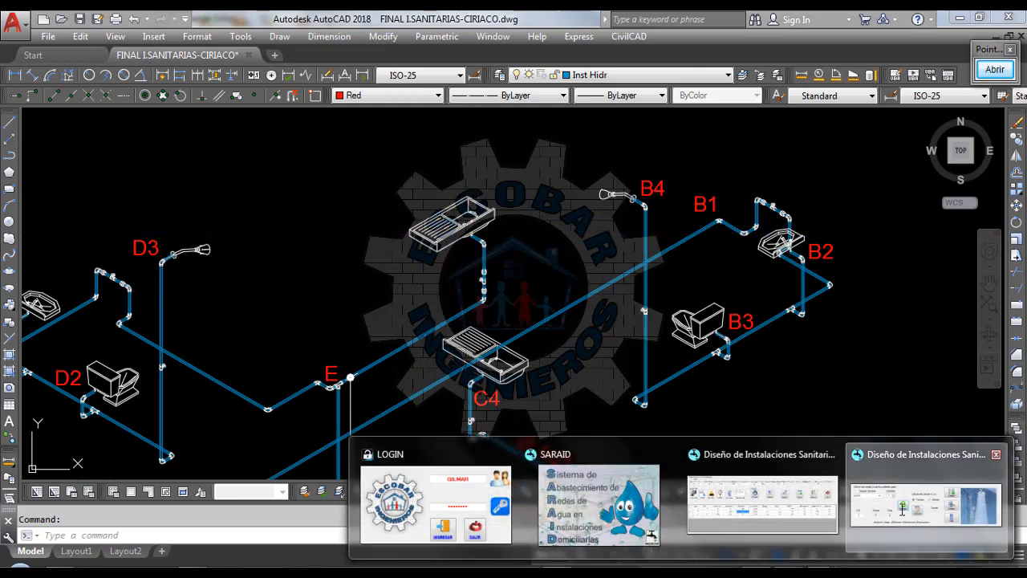
left_click(928, 493)
left_click(344, 281)
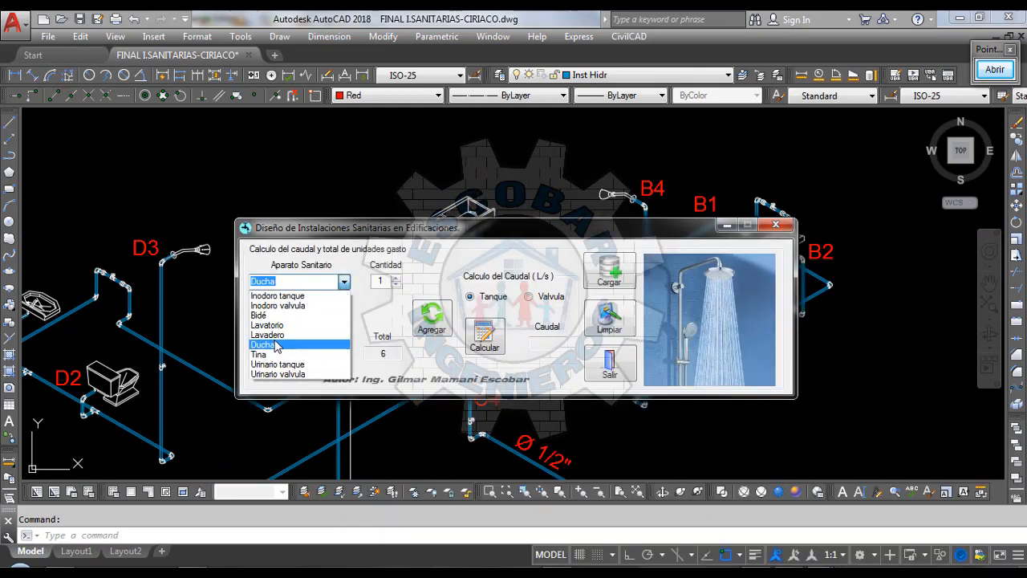
left_click(275, 341)
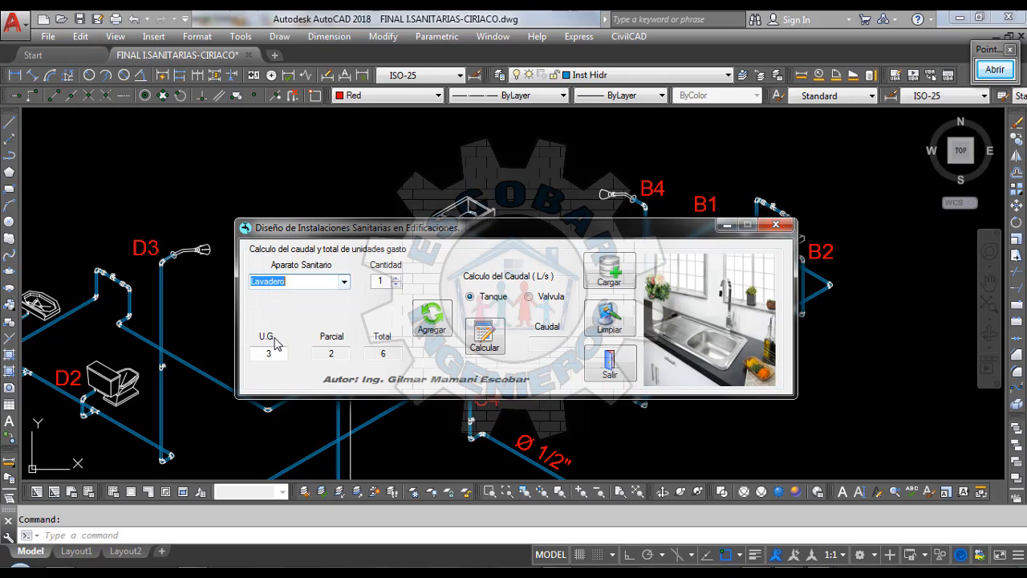
left_click(431, 327)
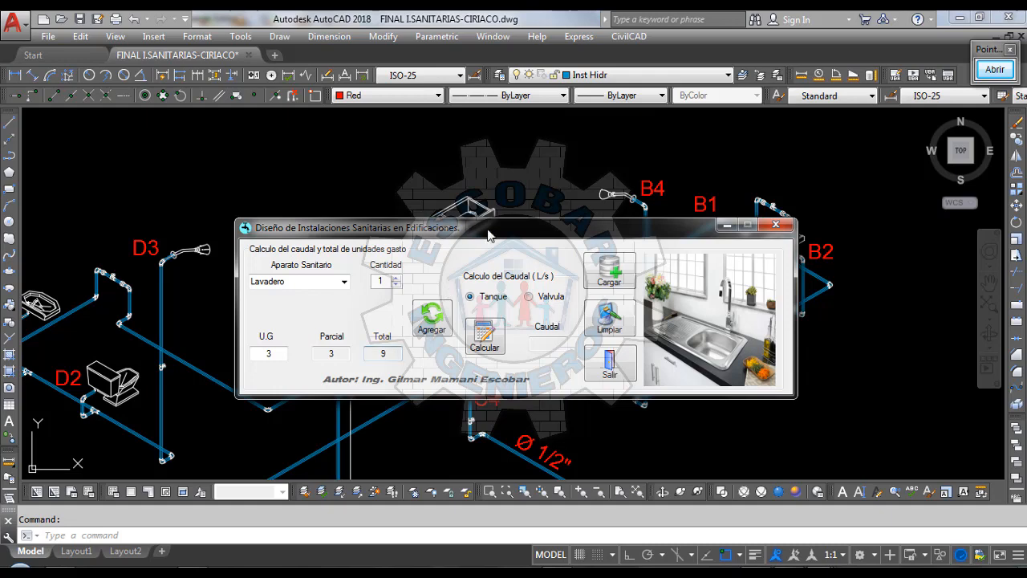
Step: Calculate the flow for segment D–E's fixture units with the Tanque option and copy the resulting Caudal
left_click(485, 339)
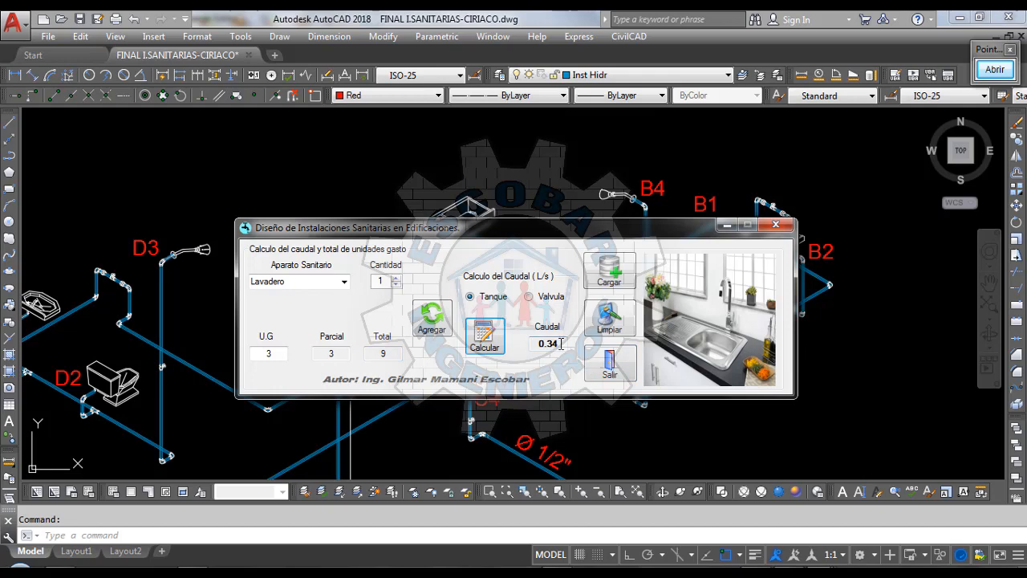
left_click_drag(560, 344, 519, 342)
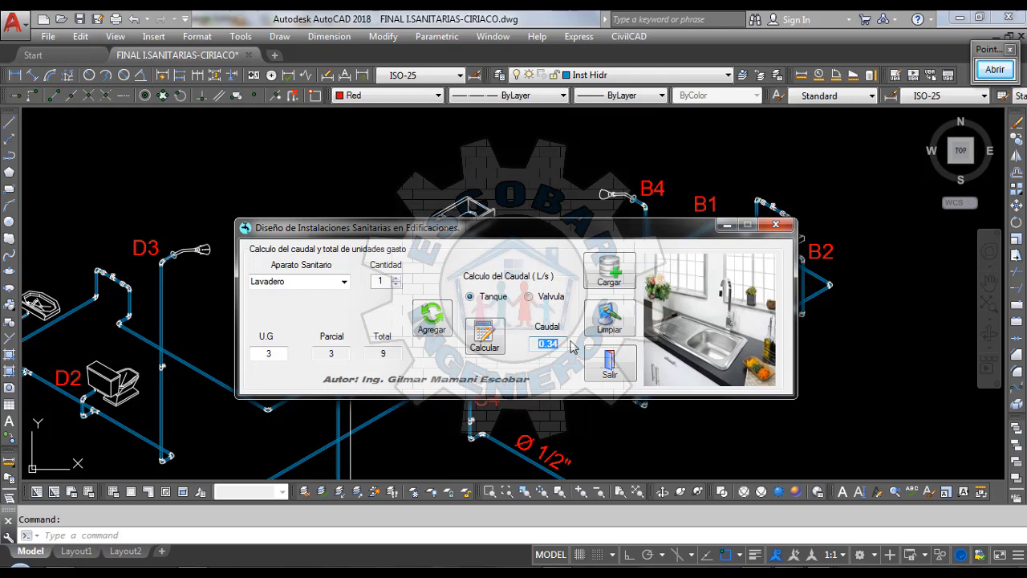
right_click(550, 344)
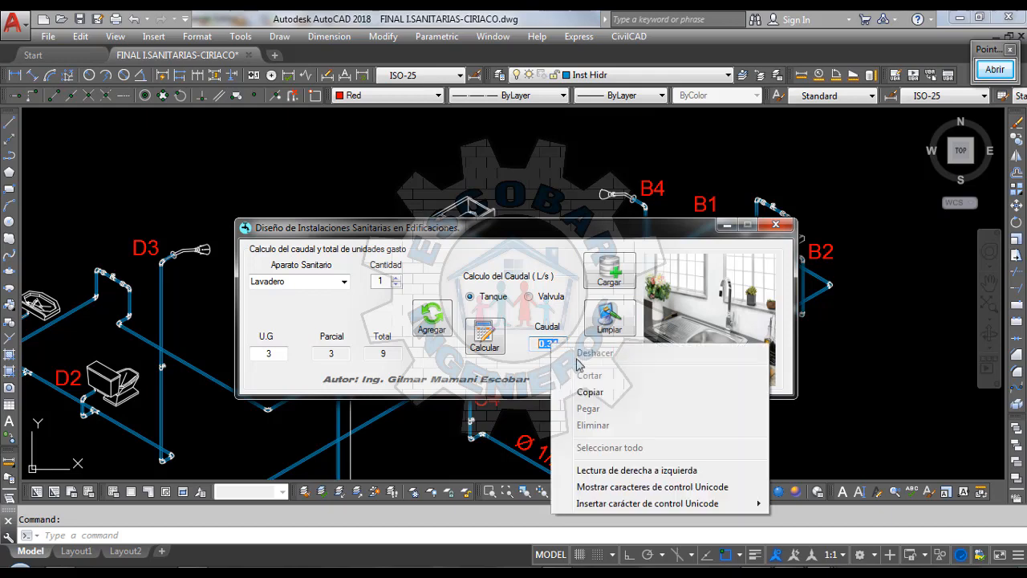
left_click(593, 391)
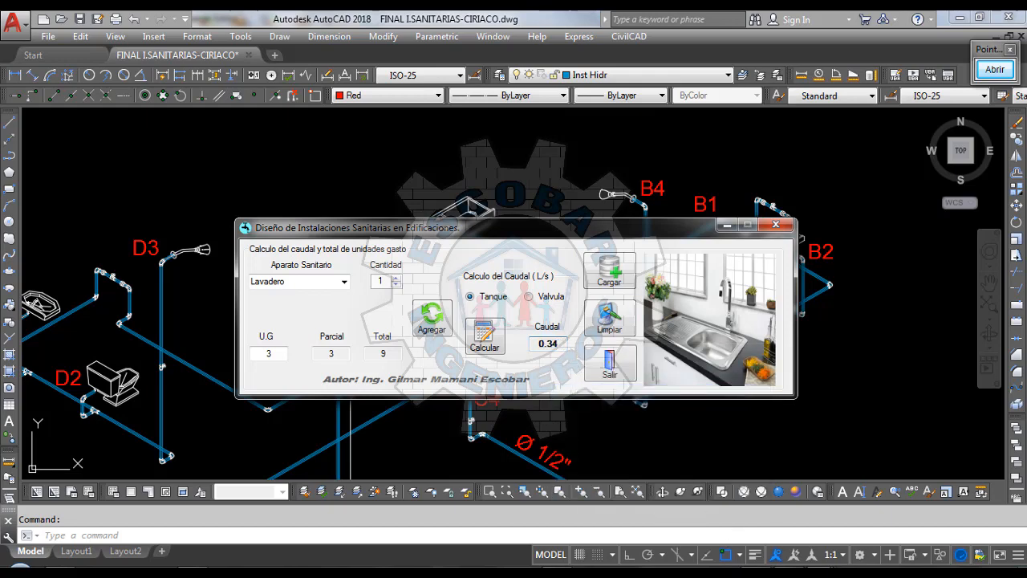
Step: Set segment D–E's flow to 0.34 L/s in the distribution network form and close the flow calculator
left_click(706, 573)
left_click(825, 499)
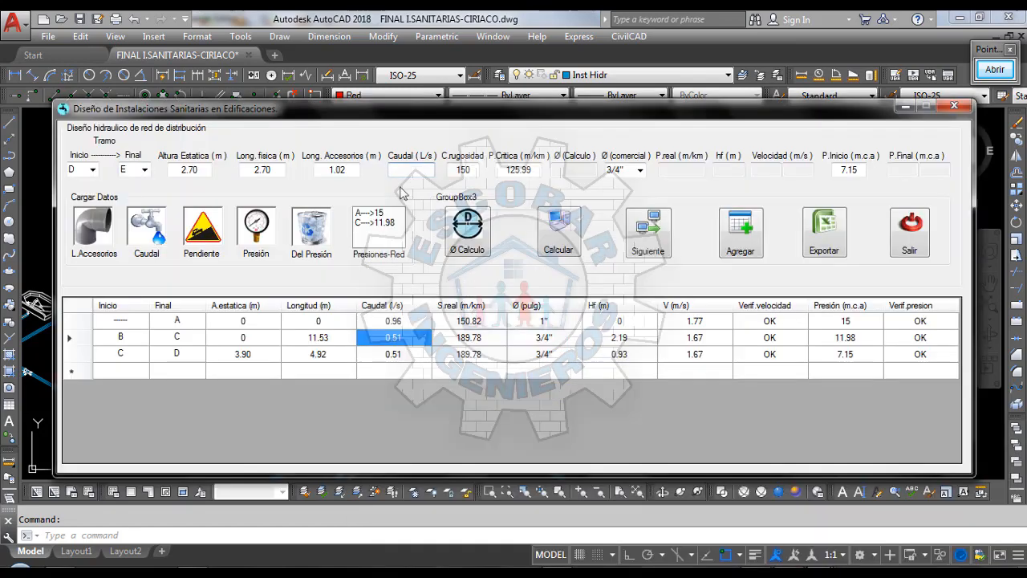
left_click(411, 169)
key("ctrl+v")
left_click(706, 574)
left_click(898, 504)
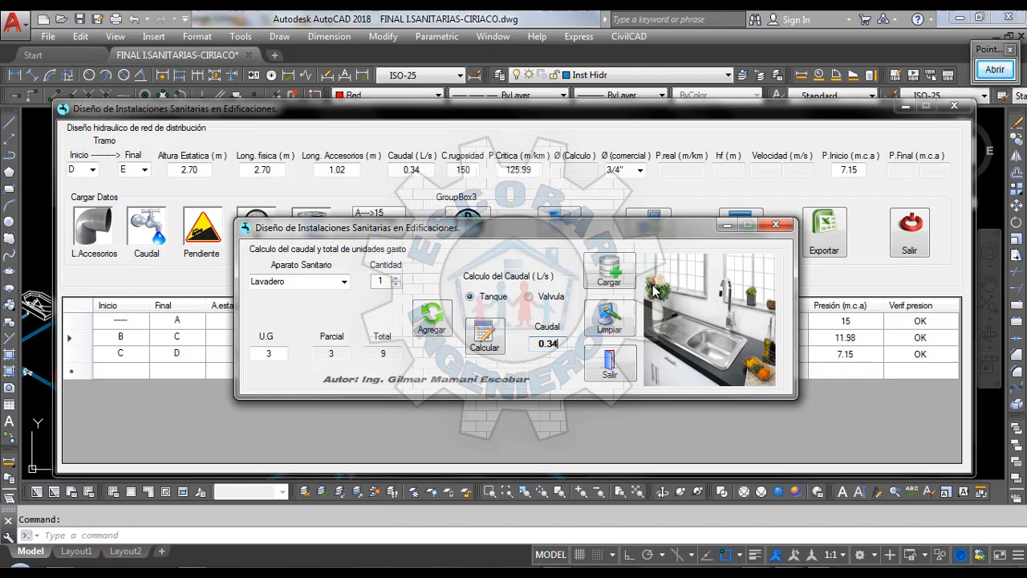
left_click(775, 226)
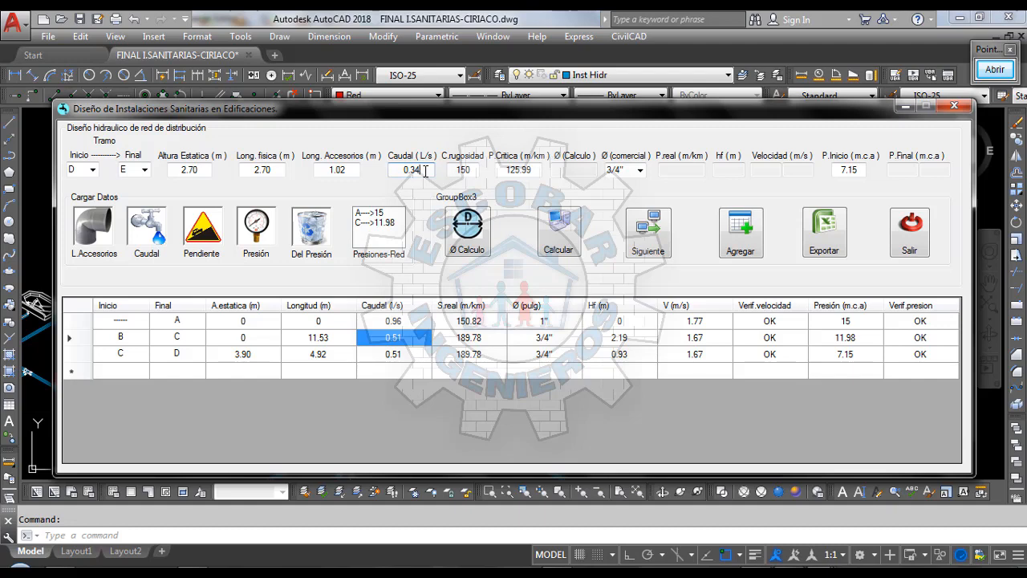
Step: Calculate the theoretical pipe diameter of segment D–E
left_click(398, 223)
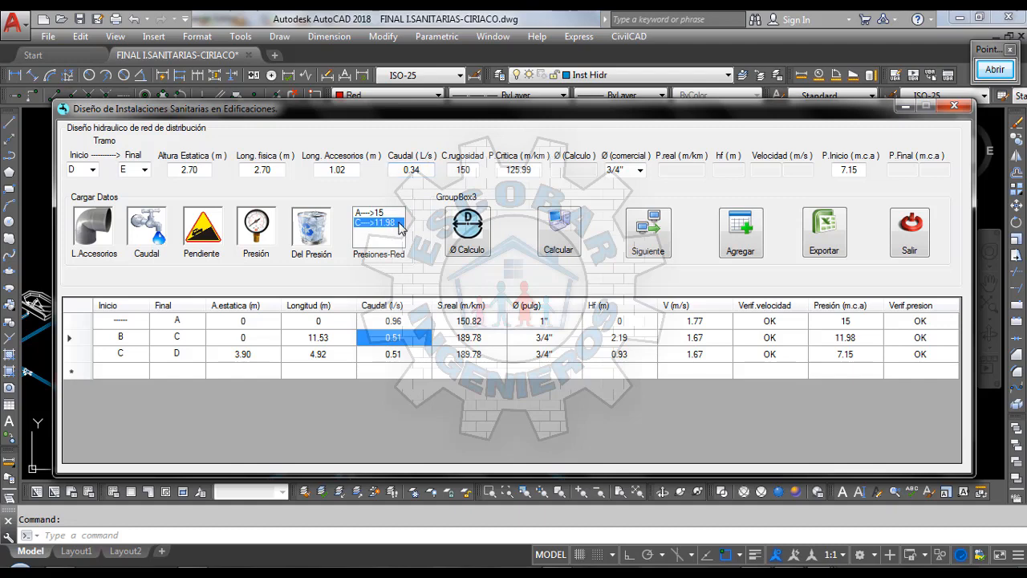
left_click(405, 357)
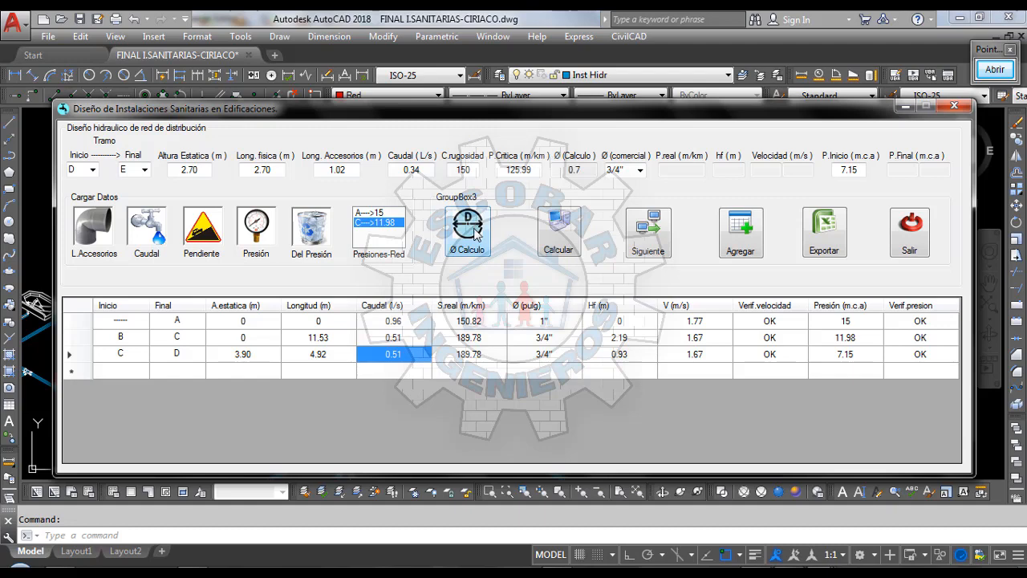
left_click(590, 171)
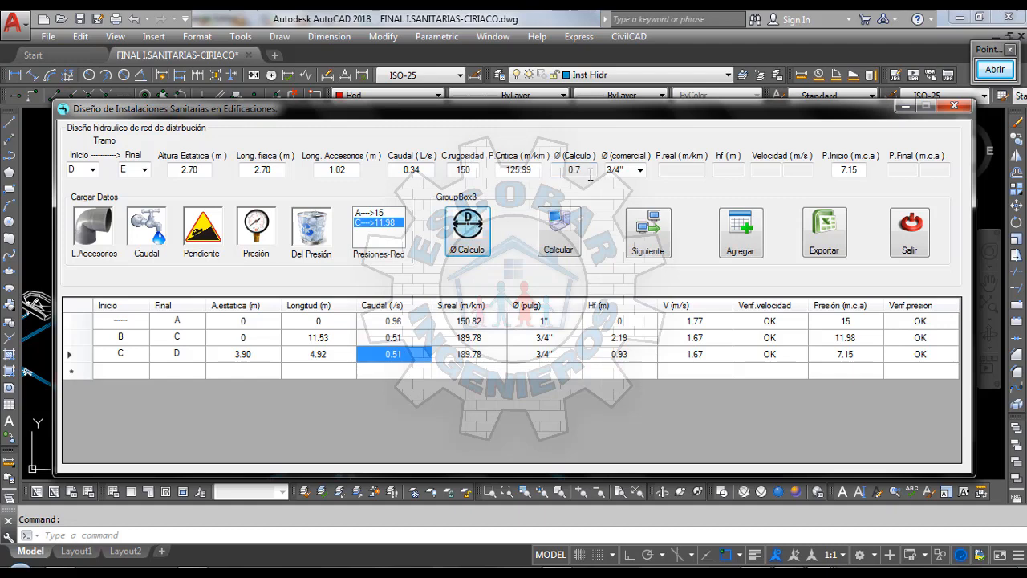
Step: Select the 3/4" commercial diameter for segment D–E and calculate its head loss, velocity and final pressure
left_click(639, 170)
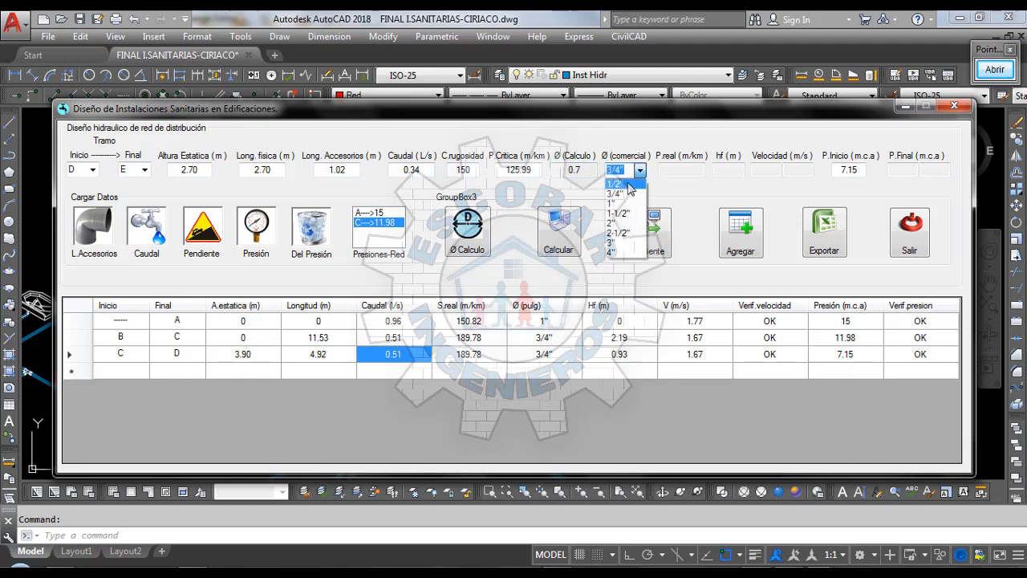
left_click(622, 194)
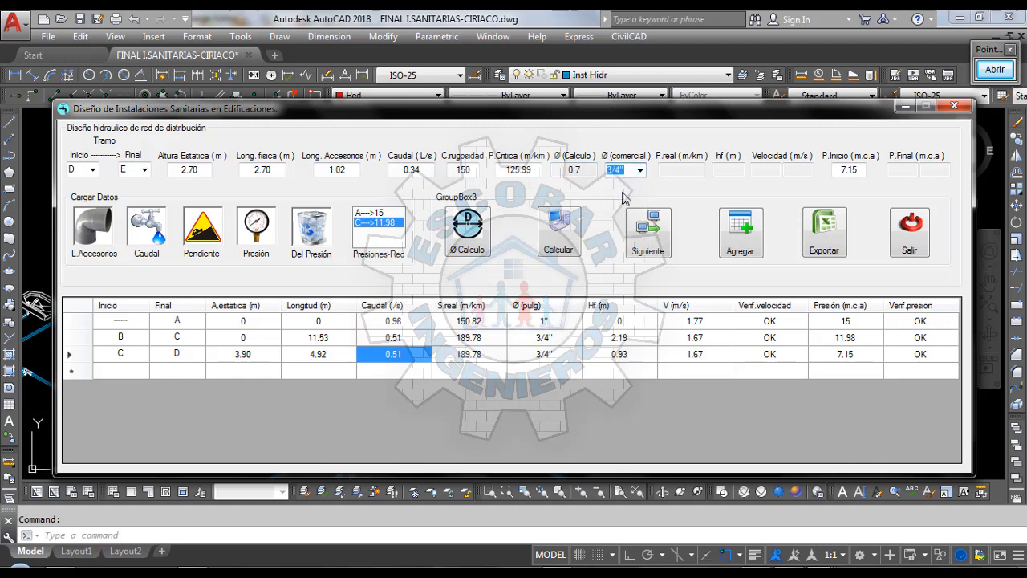
left_click(567, 234)
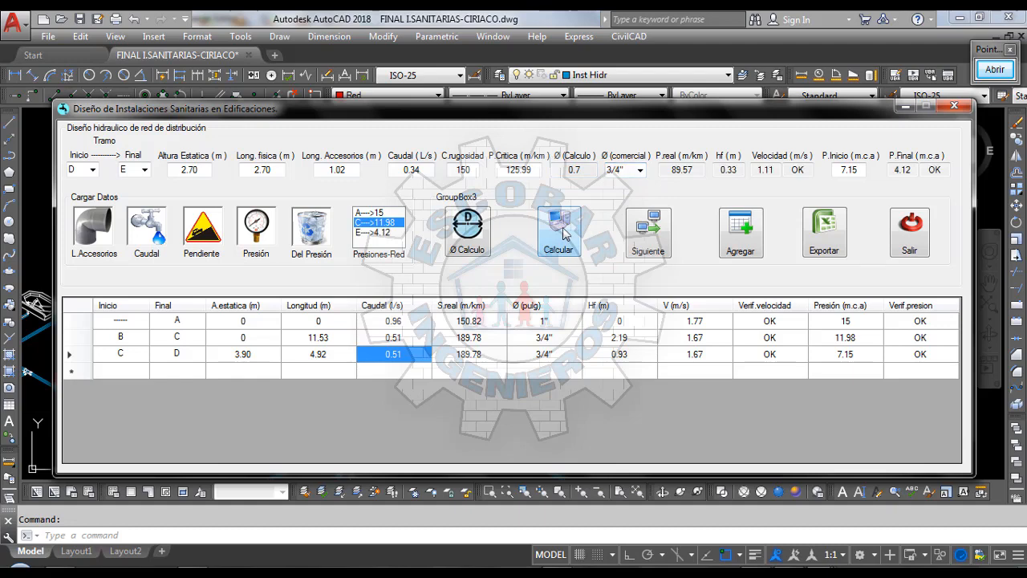
Step: Add the calculated segment D–E to the results table and review the pressures stored for the network nodes
left_click(388, 233)
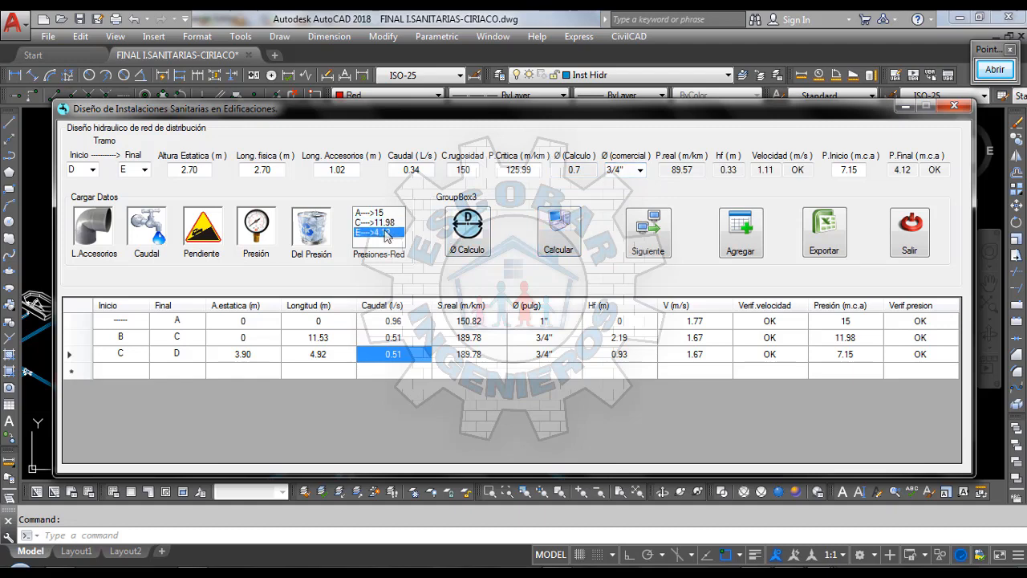
left_click(917, 170)
left_click(742, 235)
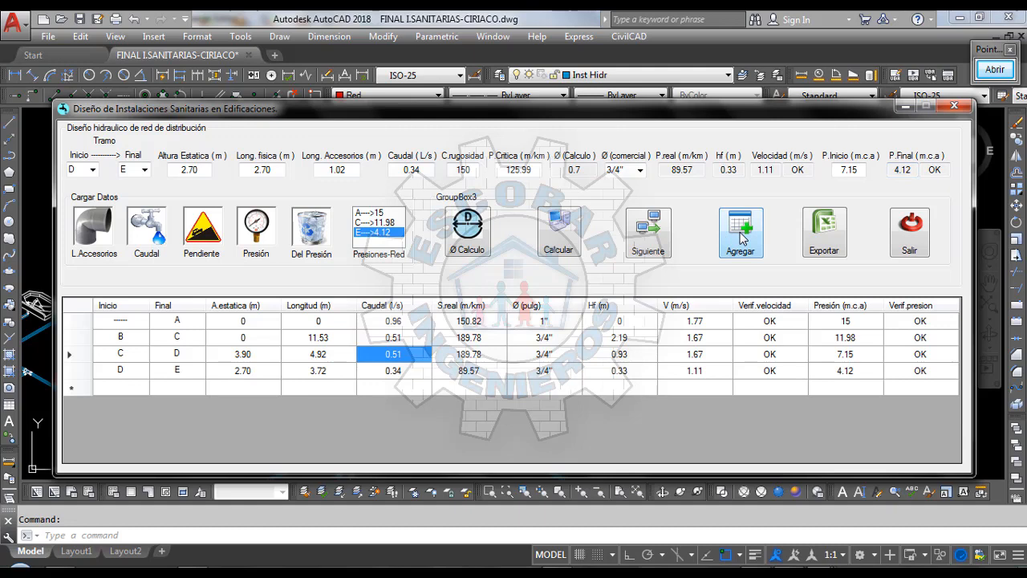
left_click(183, 374)
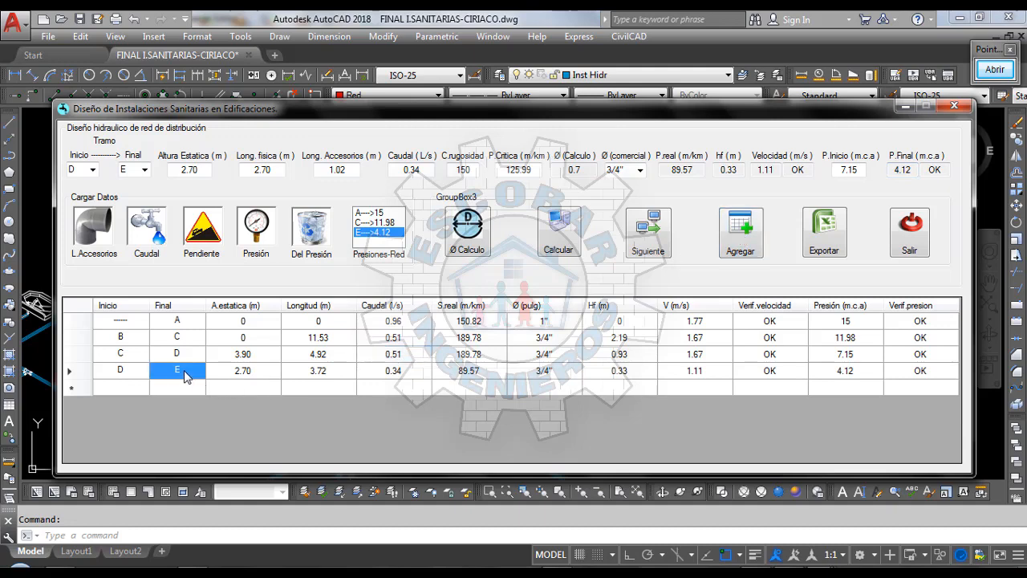
left_click(858, 374)
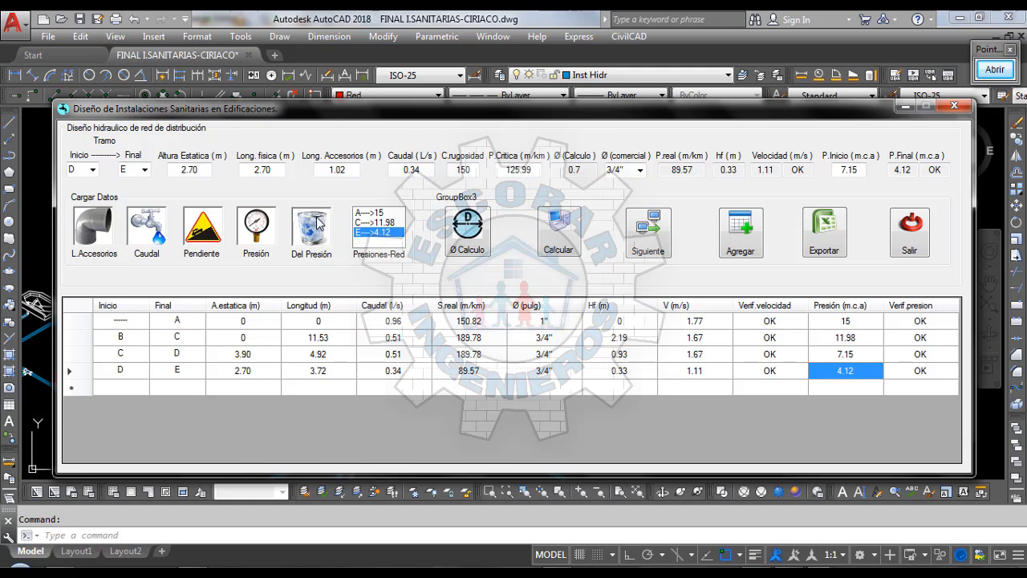
left_click(367, 212)
left_click(367, 223)
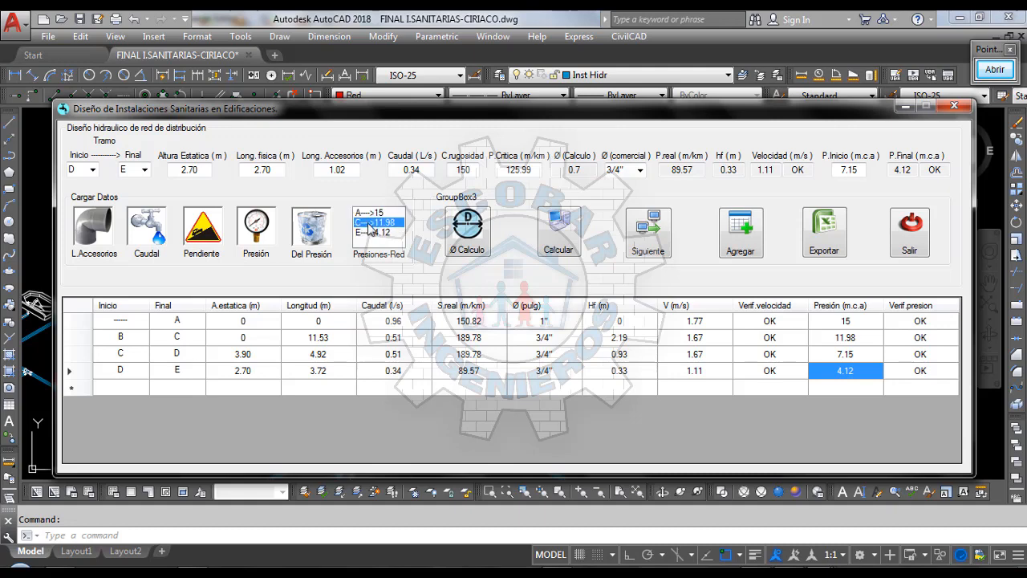
left_click(368, 233)
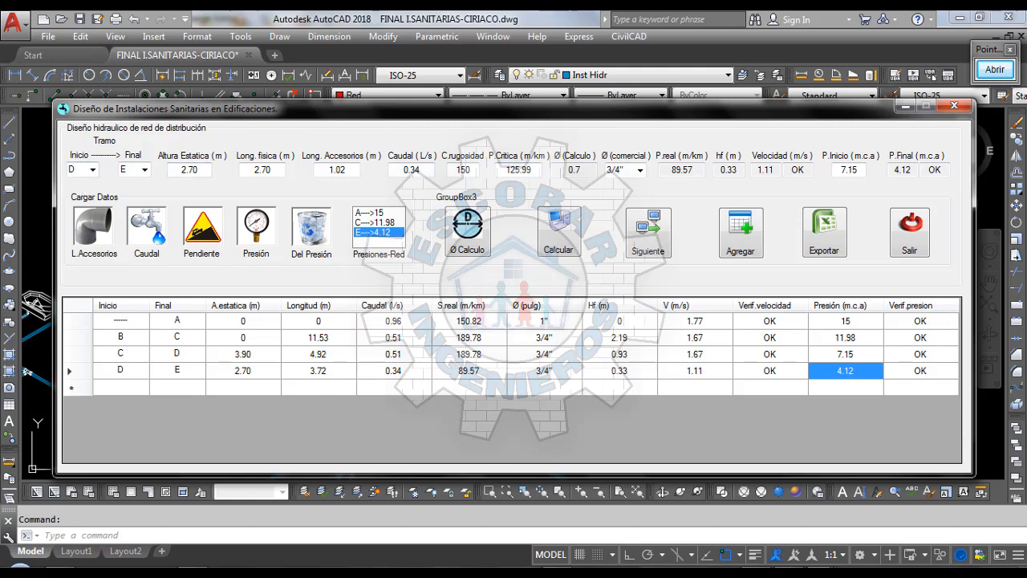
Step: Set the new segment's start node to E and its end node to F in the distribution network form
left_click(93, 170)
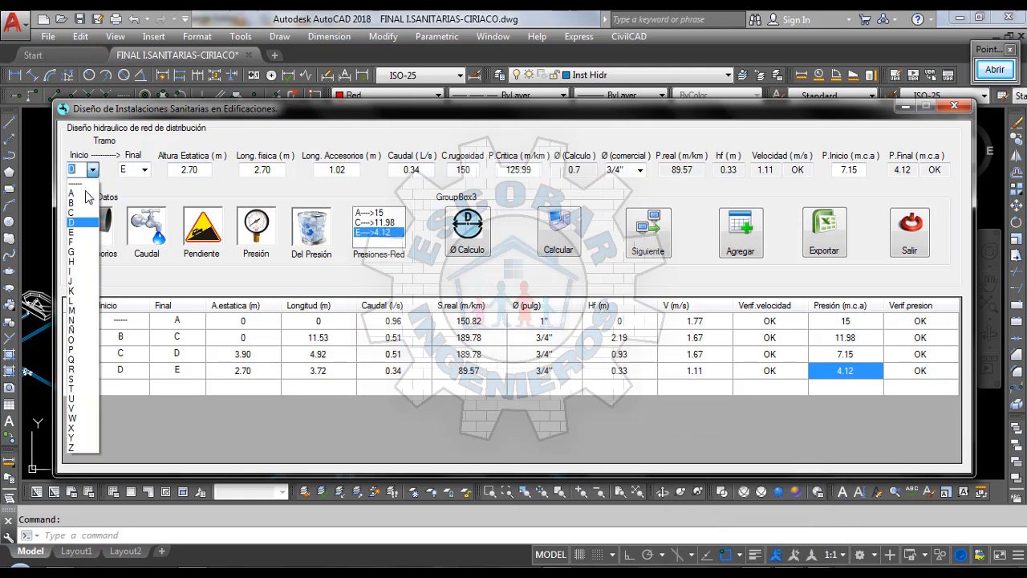
left_click(84, 232)
left_click(143, 170)
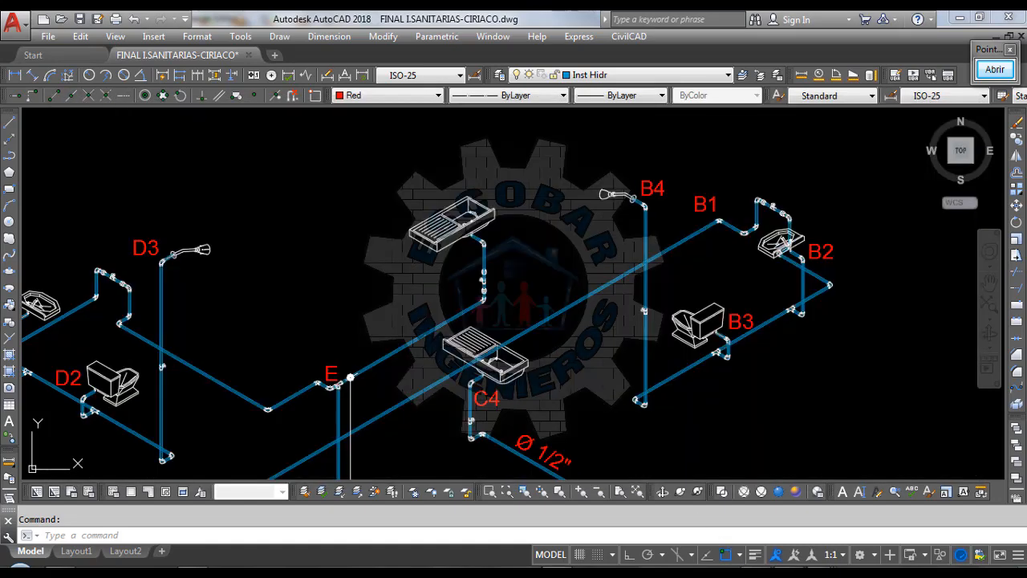
Step: Examine the isometric around node E to identify the fixtures supplied by its branch and the end point of the segment
scroll(514, 196, "down", 3)
scroll(418, 259, "up", 4)
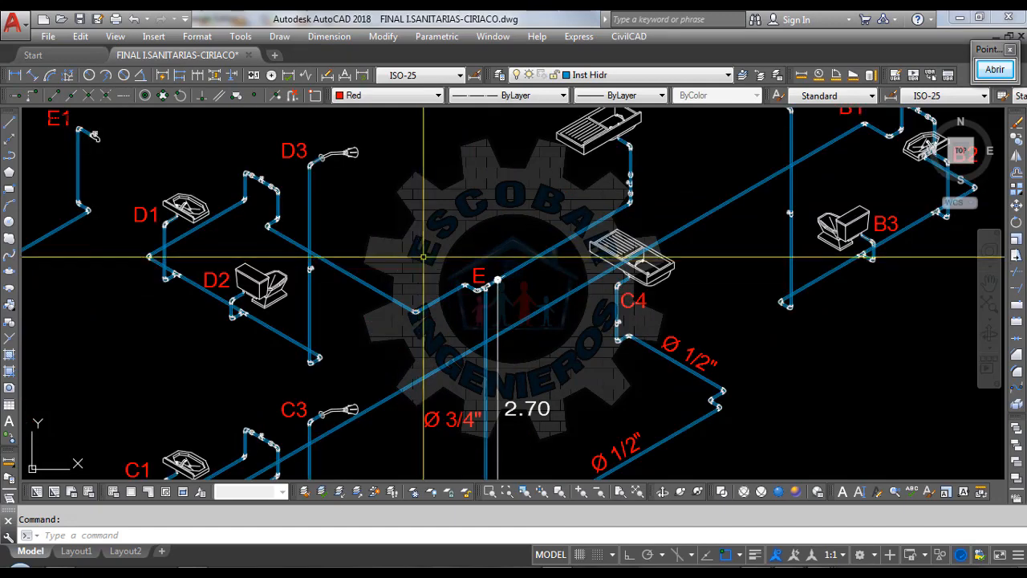
scroll(507, 181, "down", 5)
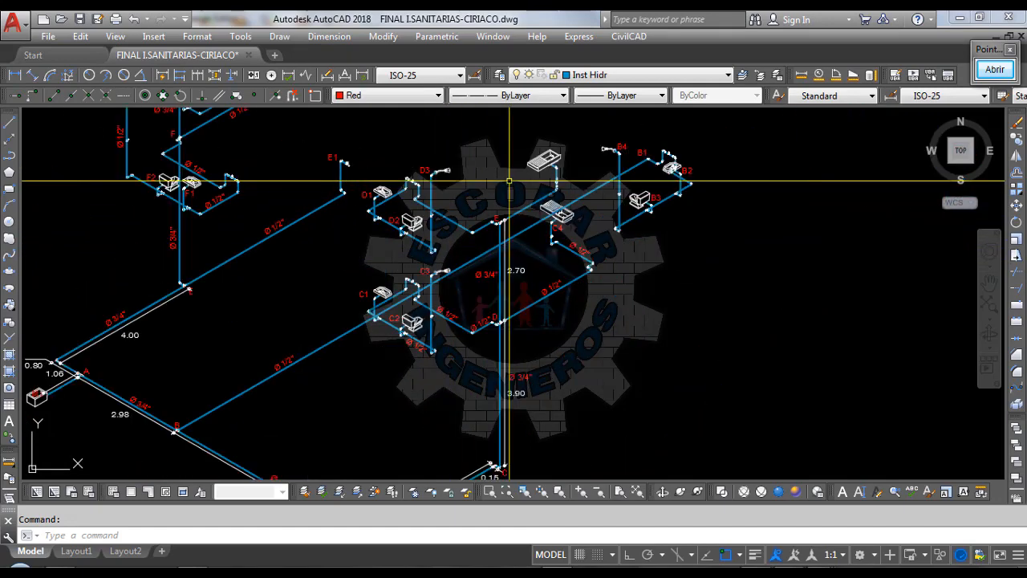
scroll(486, 183, "up", 7)
scroll(500, 190, "down", 2)
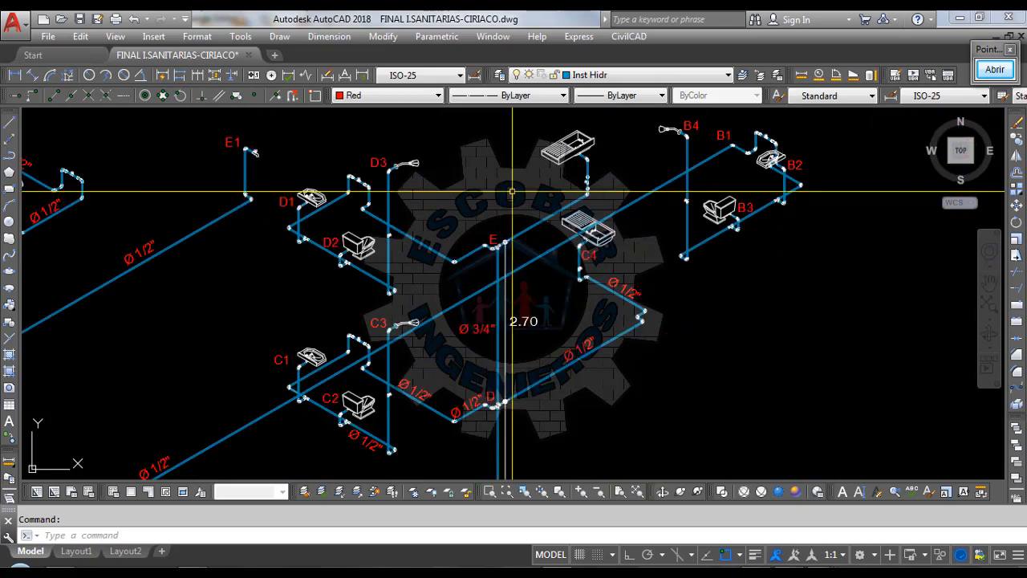
scroll(499, 241, "up", 4)
scroll(518, 222, "down", 4)
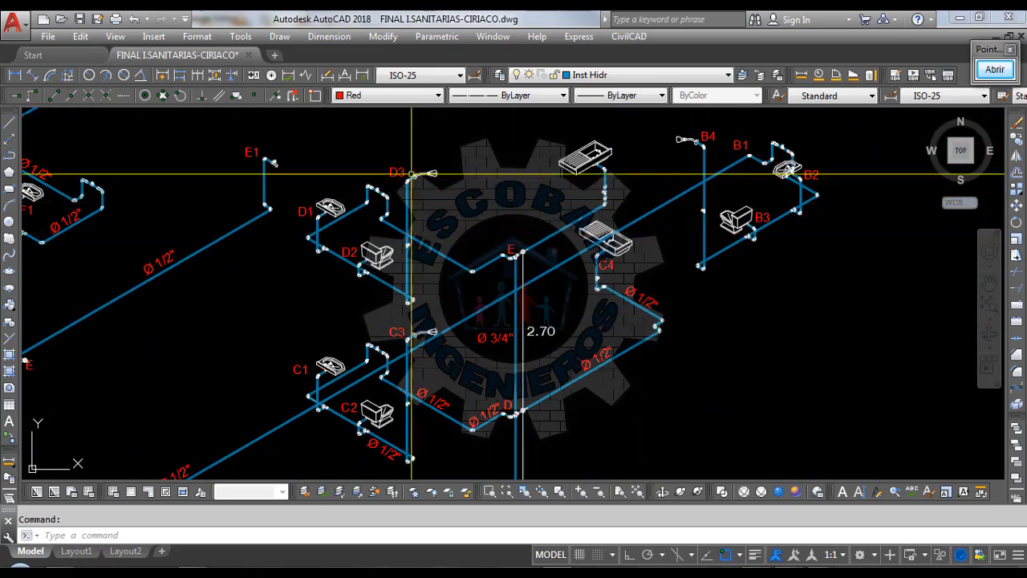
scroll(412, 173, "up", 4)
scroll(409, 165, "down", 3)
scroll(403, 168, "up", 2)
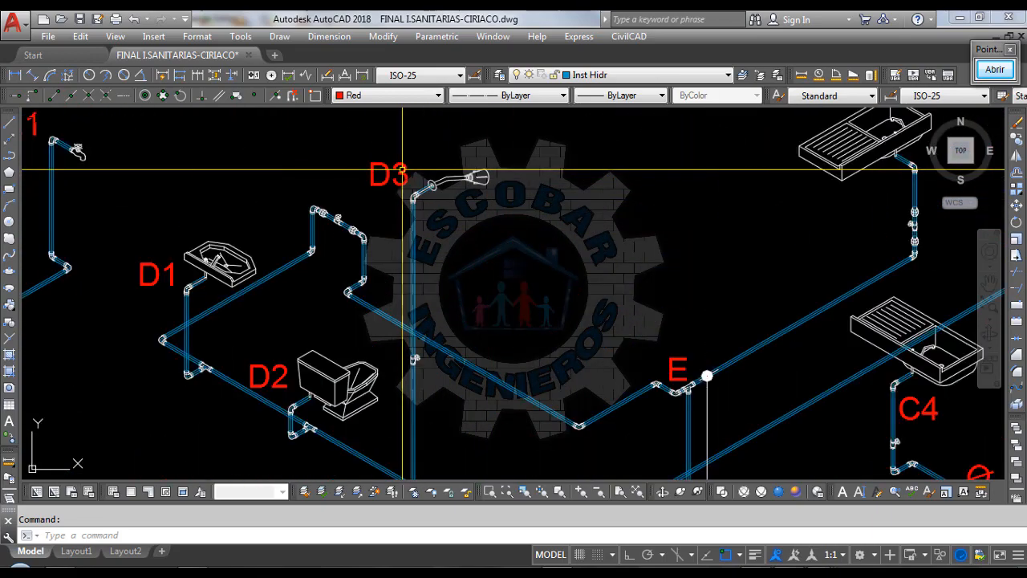
Step: Rename the shower label D3 as F and inspect the pipe route from node E to it
double_click(394, 173)
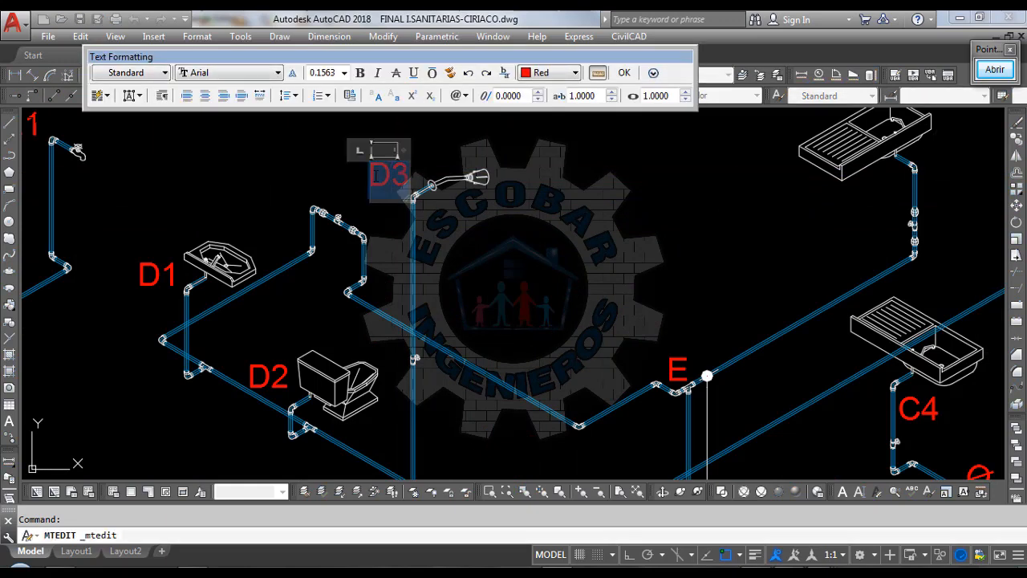
left_click(440, 167)
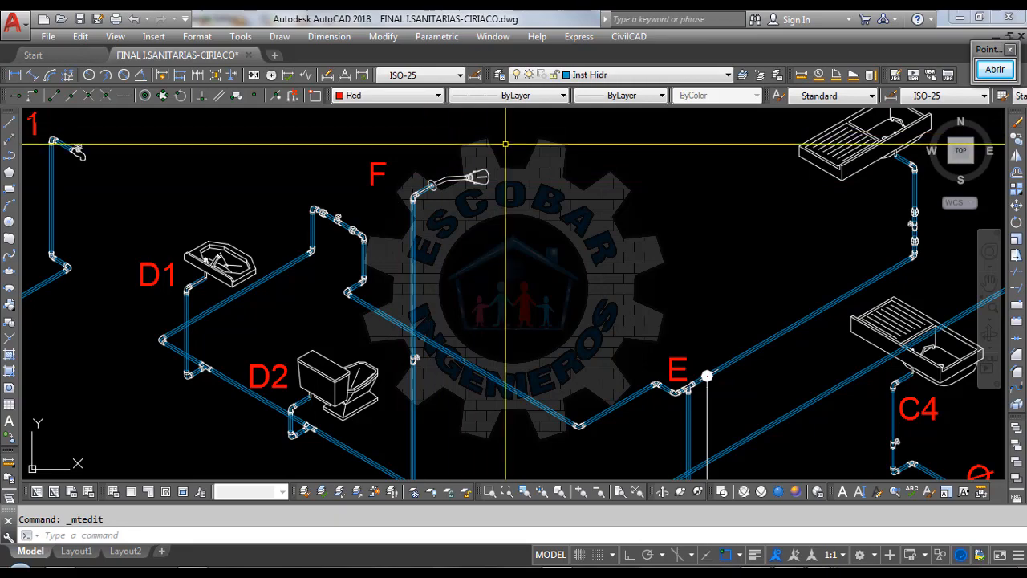
scroll(511, 135, "down", 2)
scroll(598, 269, "up", 2)
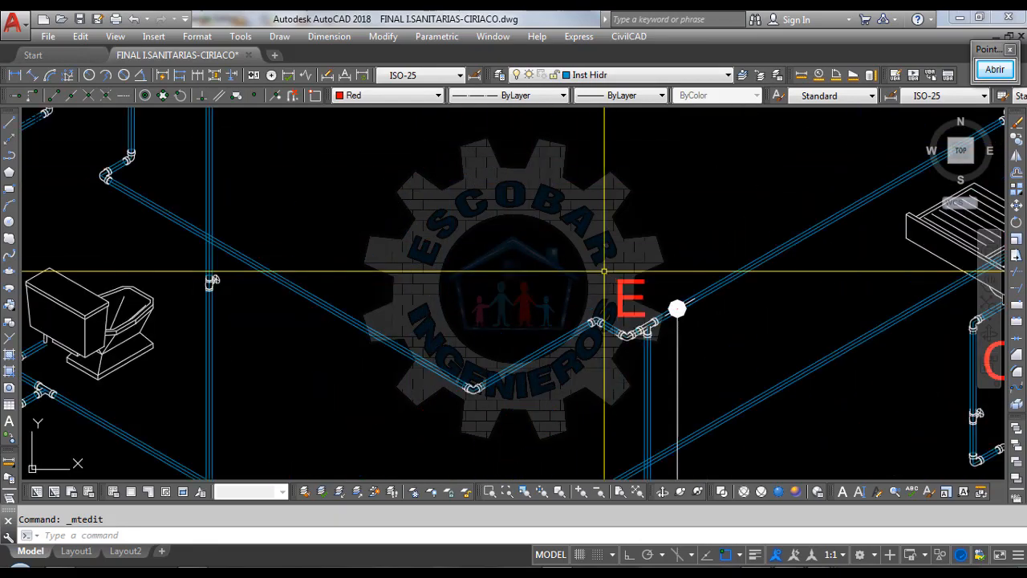
scroll(581, 264, "down", 2)
scroll(581, 264, "up", 2)
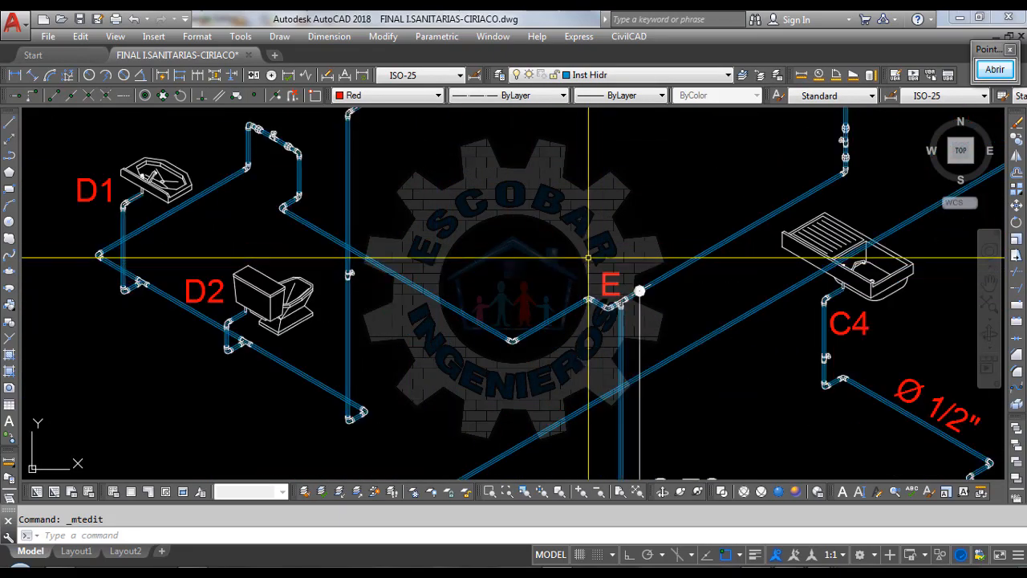
scroll(585, 270, "down", 3)
scroll(590, 279, "up", 3)
scroll(579, 282, "down", 2)
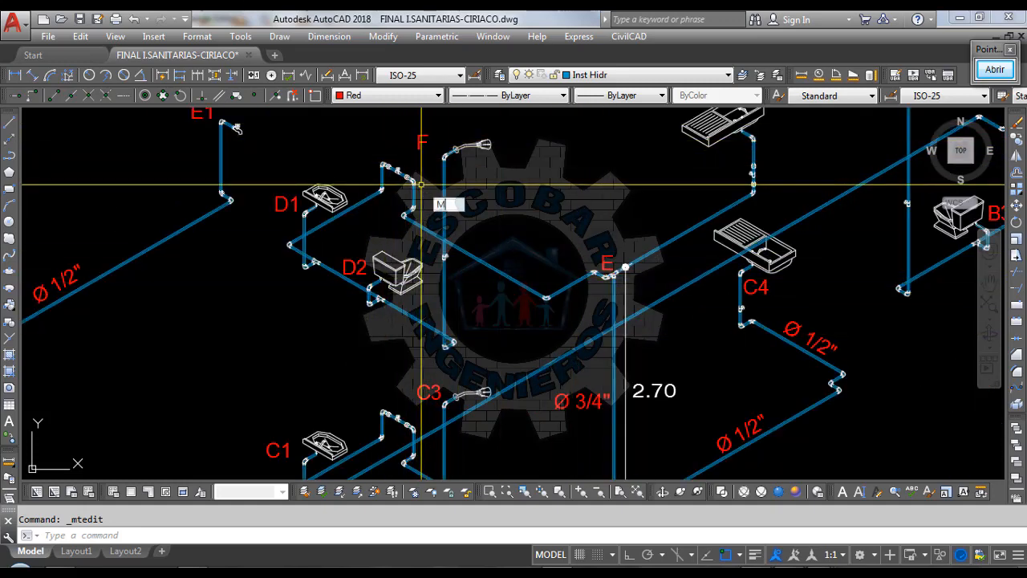
Step: Move the F label closer to the elbow at the top of the shower riser
type("m")
key("Return")
left_click(423, 142)
key("Return")
left_click(421, 143)
scroll(440, 144, "up", 5)
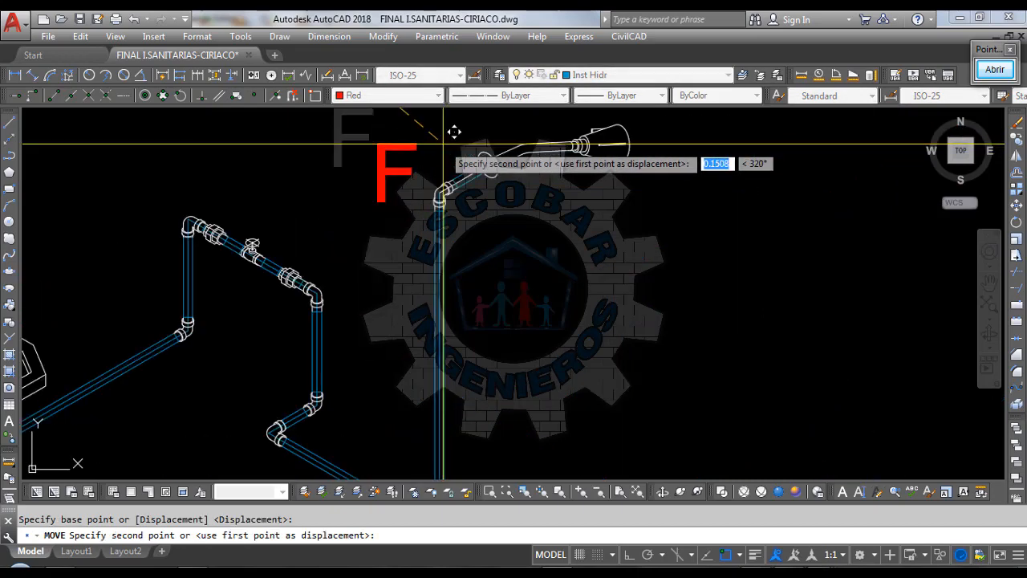
left_click(389, 173)
scroll(402, 161, "down", 5)
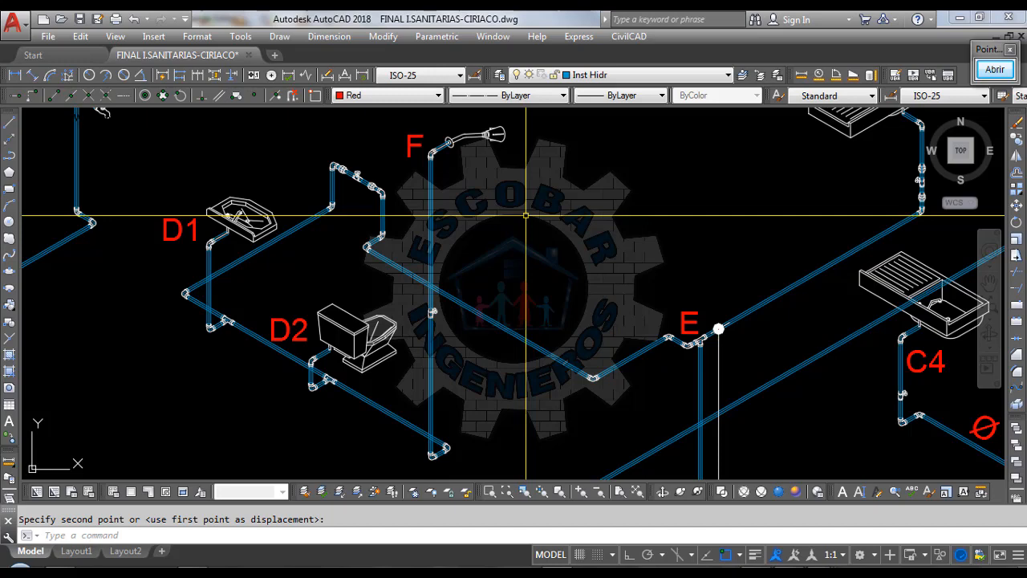
Step: Set segment E–F's static height to 2.10 m in the distribution network form and return to the isometric
scroll(368, 185, "down", 3)
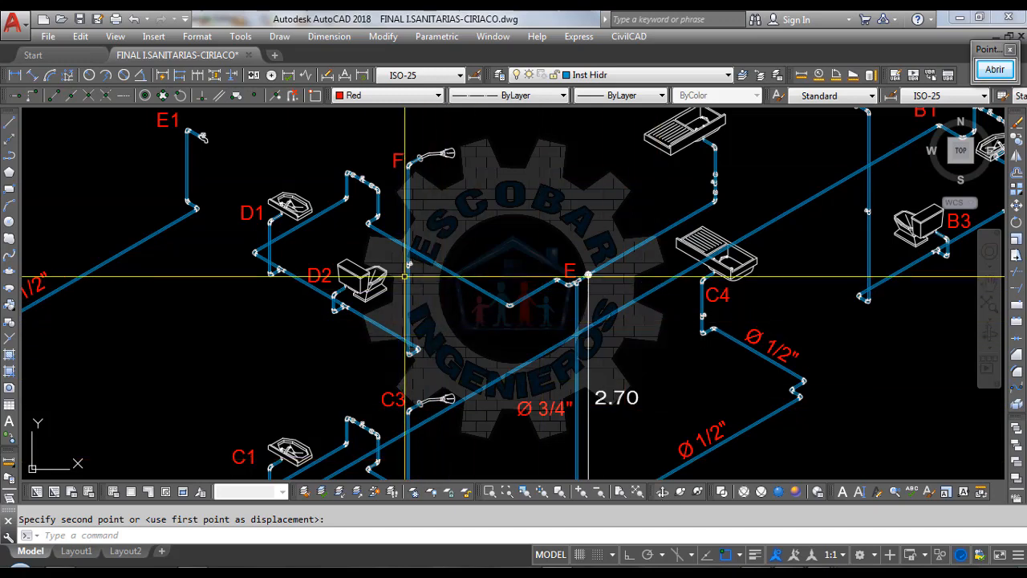
left_click(923, 497)
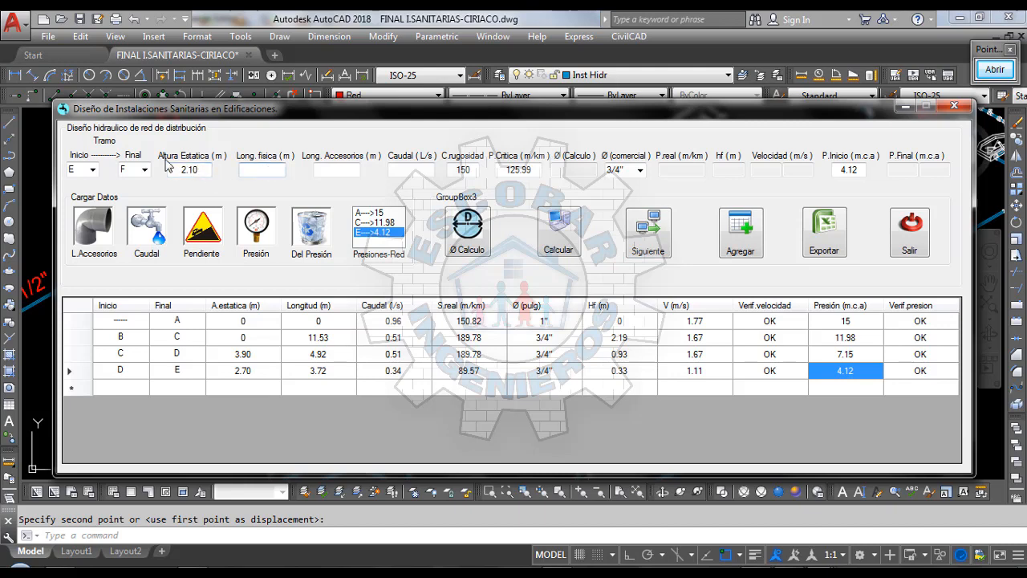
left_click(50, 172)
Step: Start a polyline at the tee of node E and trace the pipe axis through the next three elbows
scroll(562, 276, "up", 6)
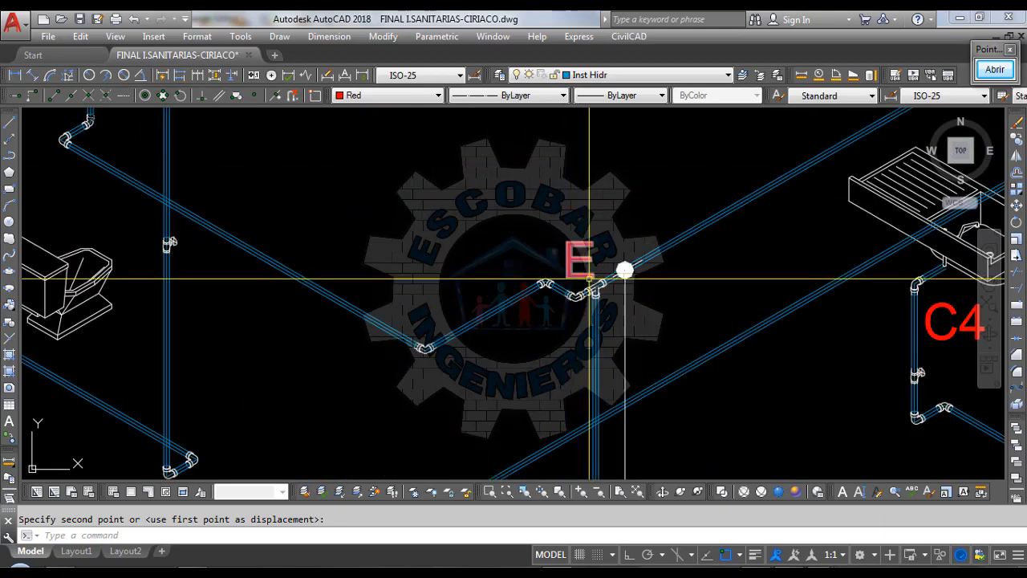
scroll(337, 305, "down", 3)
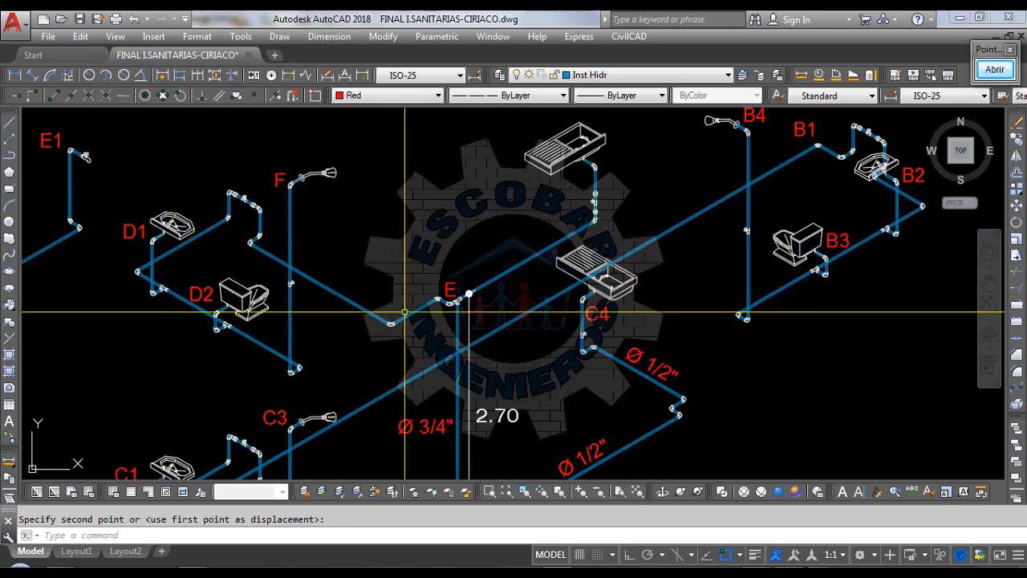
scroll(440, 297, "up", 5)
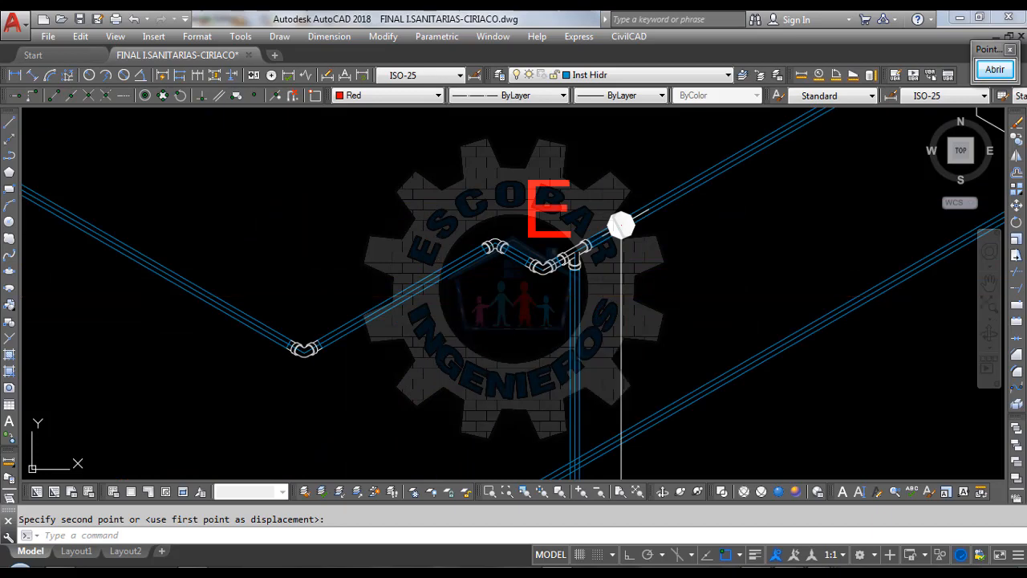
type("pl")
key("Return")
scroll(567, 254, "up", 5)
left_click(600, 241)
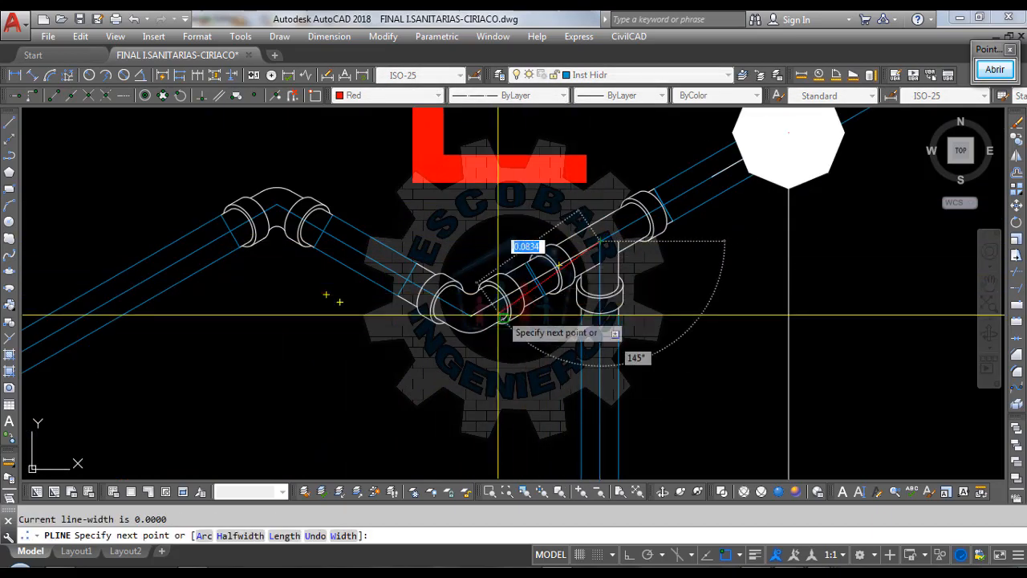
left_click(473, 315)
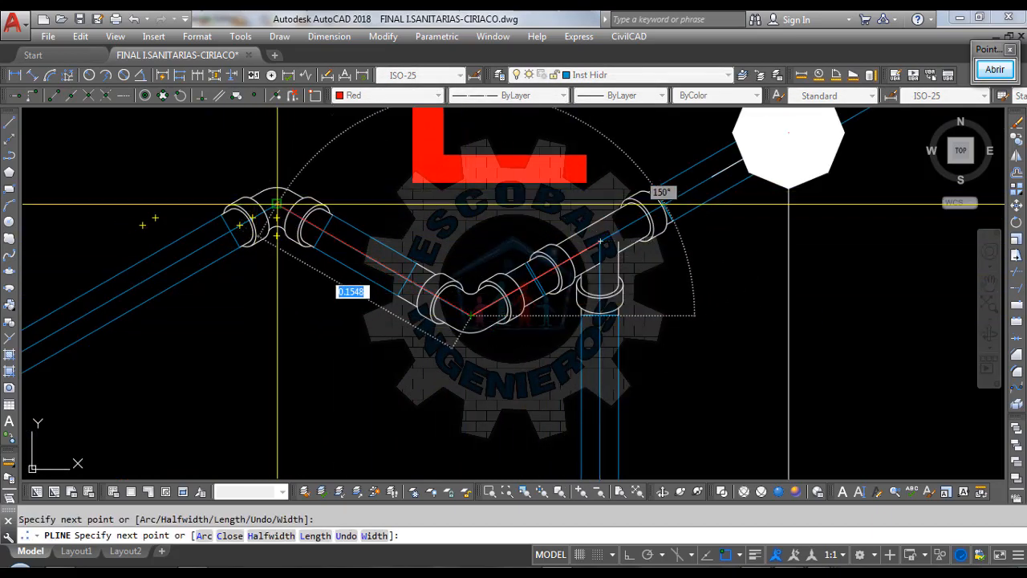
left_click(277, 204)
scroll(433, 235, "down", 6)
scroll(165, 351, "up", 6)
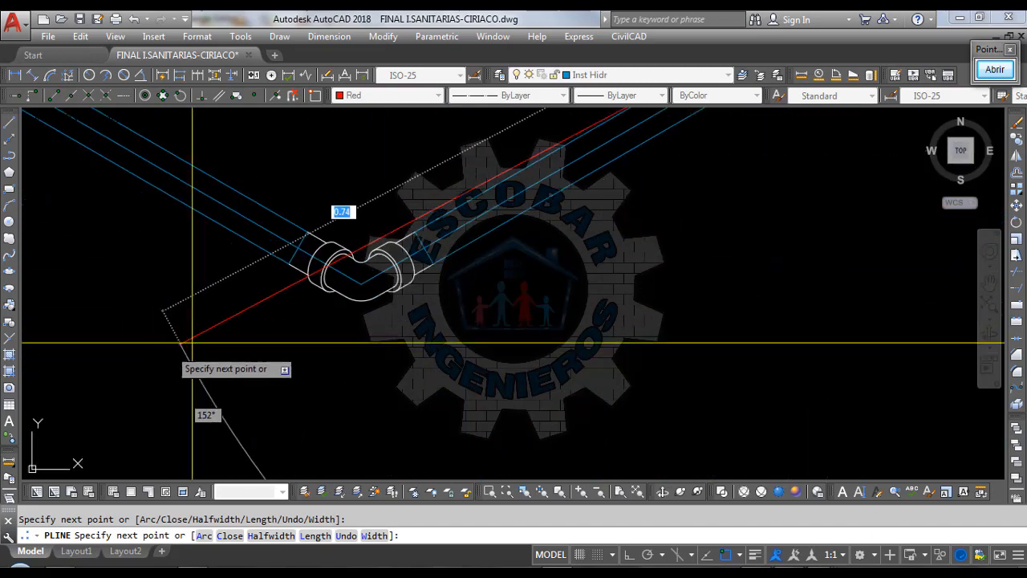
left_click(363, 301)
Step: Continue the polyline along the pipe to the bathroom valve, tracing the axis up, across and down the valve loop
scroll(686, 280, "down", 5)
scroll(410, 274, "up", 5)
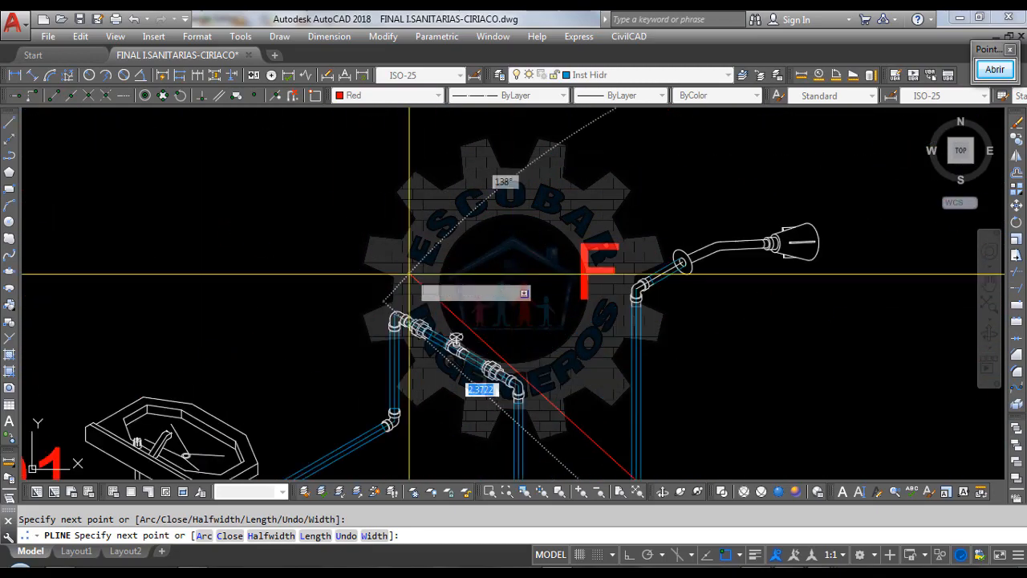
scroll(516, 430, "up", 6)
scroll(492, 269, "down", 8)
scroll(510, 387, "up", 6)
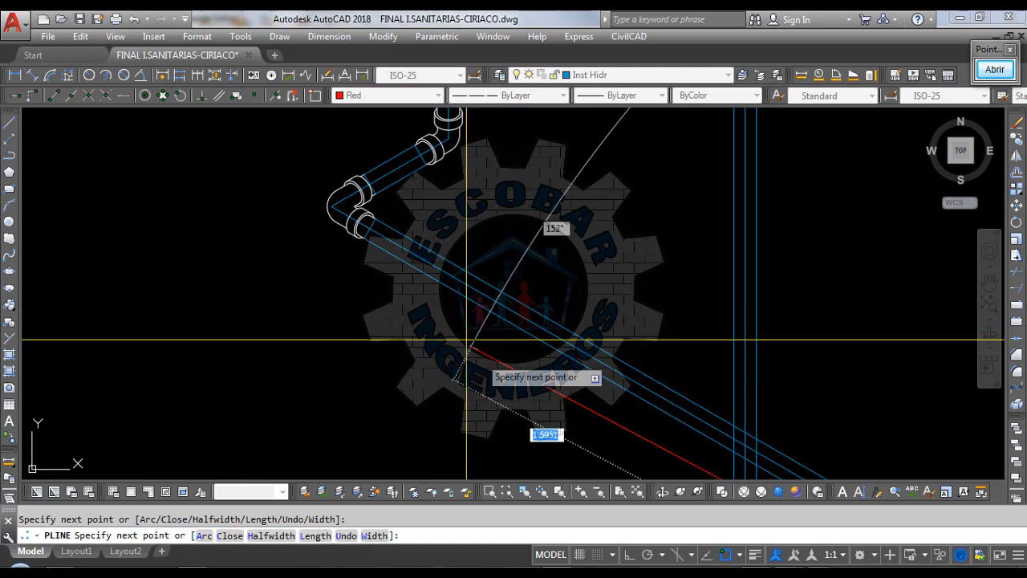
left_click(343, 209)
left_click(443, 134)
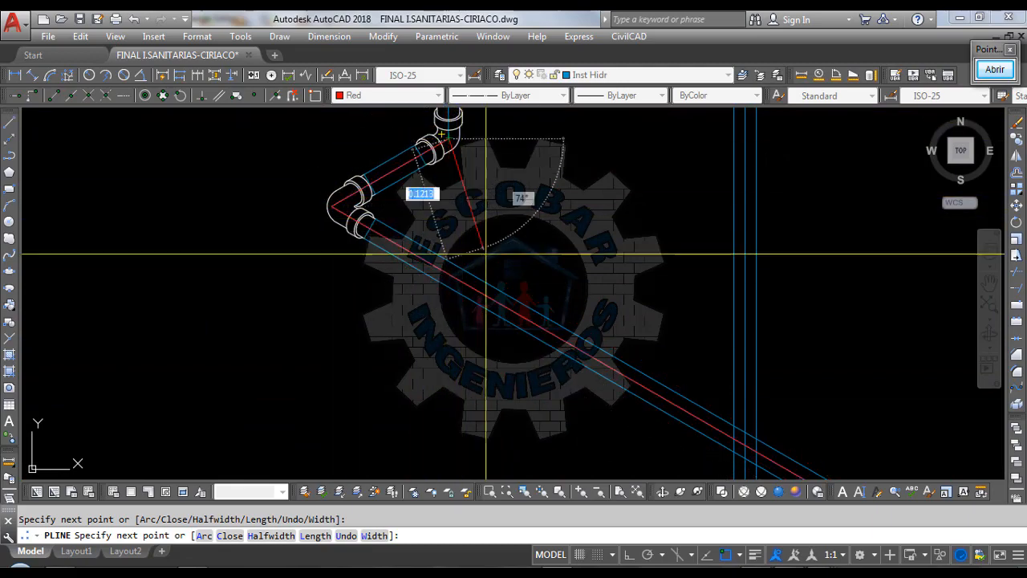
scroll(498, 273, "down", 6)
scroll(471, 182, "up", 7)
left_click(590, 182)
scroll(640, 287, "down", 6)
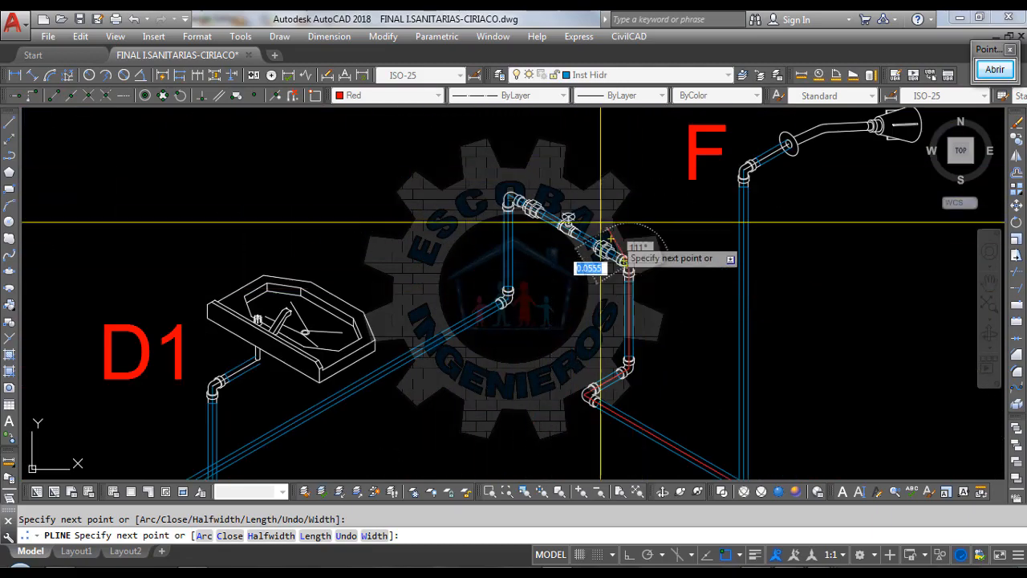
scroll(540, 197, "up", 7)
left_click(333, 149)
scroll(377, 161, "down", 6)
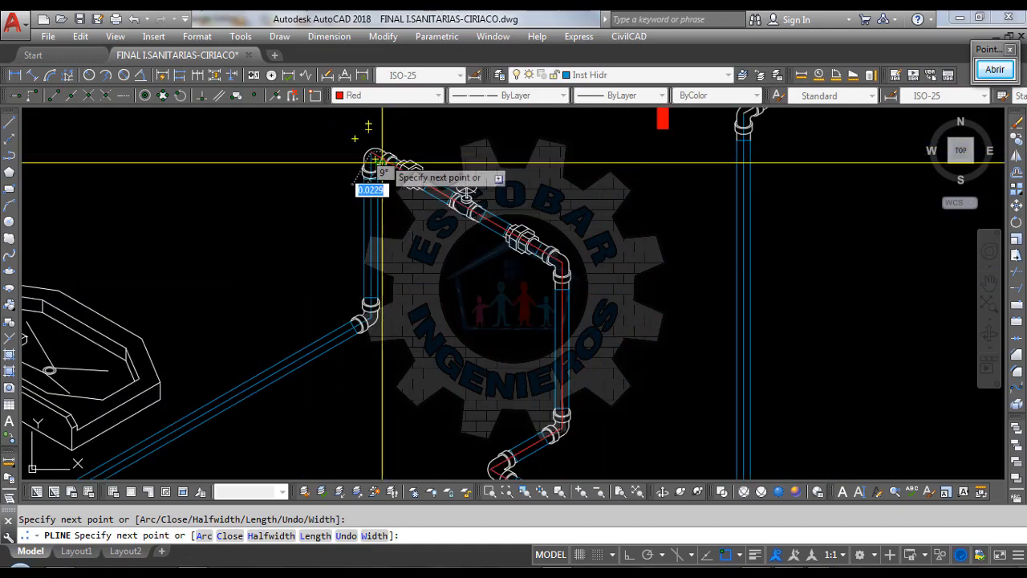
scroll(350, 330, "up", 6)
left_click(444, 258)
Step: Trace the polyline past fixtures D1 and D2, up the shower riser to its top elbow at F, and finish it
scroll(550, 194, "down", 11)
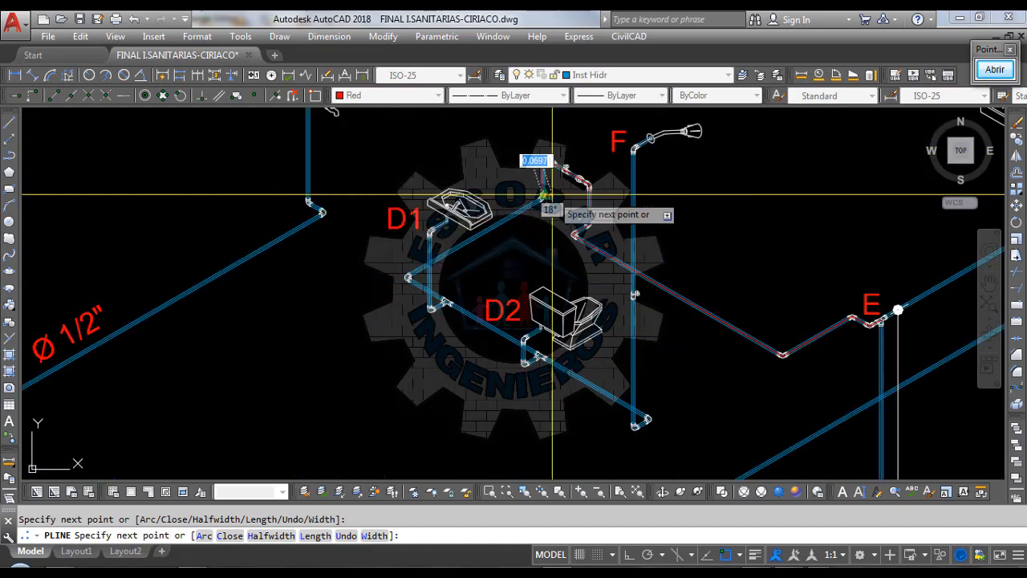
scroll(552, 194, "up", 10)
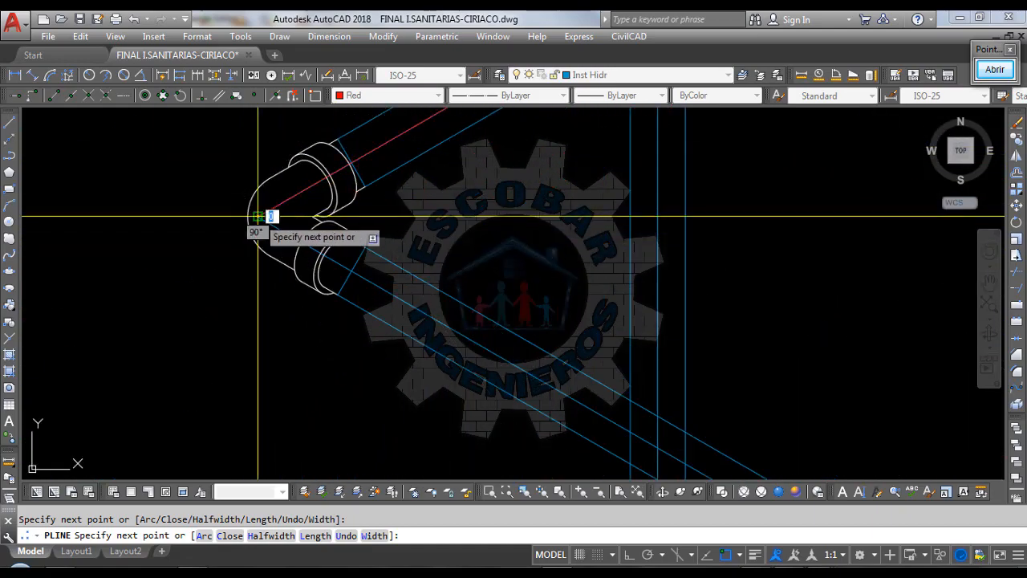
left_click(258, 217)
scroll(255, 222, "down", 8)
scroll(386, 353, "up", 8)
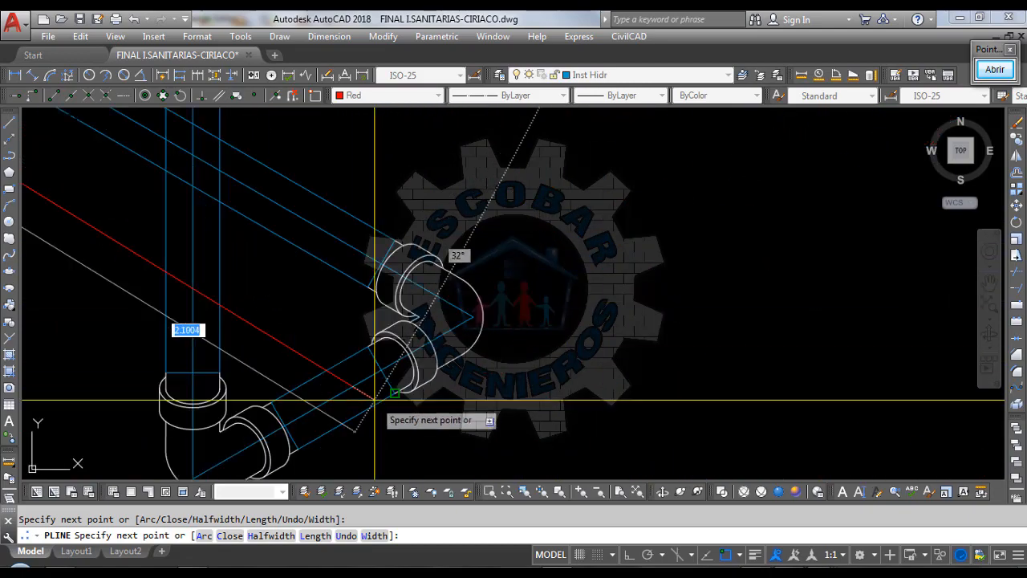
left_click(473, 318)
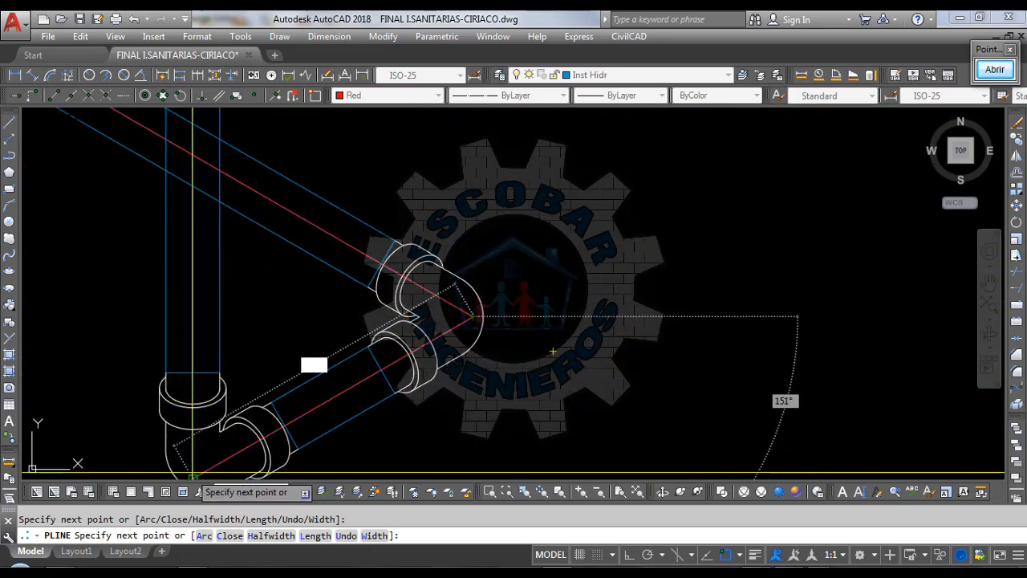
left_click(207, 449)
scroll(209, 447, "down", 6)
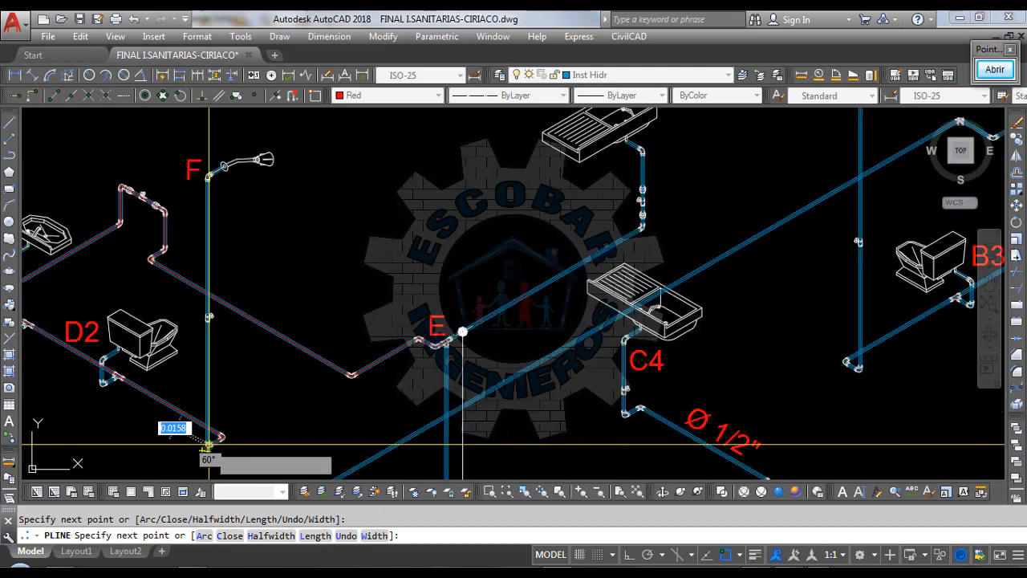
scroll(207, 445, "down", 2)
scroll(313, 437, "up", 6)
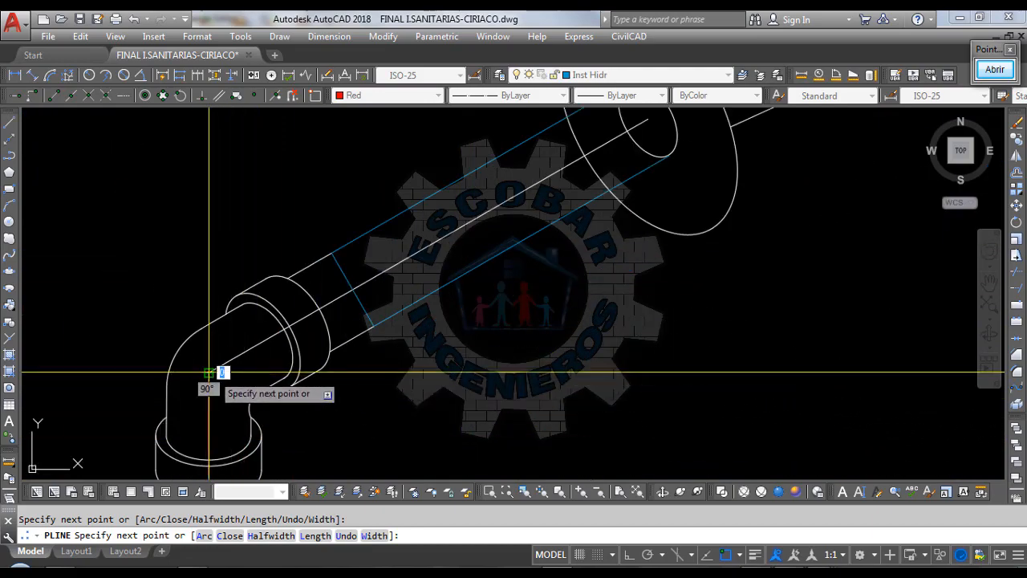
key("Return")
Step: Read the traced E–F polyline's length in its properties and enter 9.38 m as the segment's physical length in SARAID
scroll(374, 248, "down", 6)
scroll(363, 323, "up", 4)
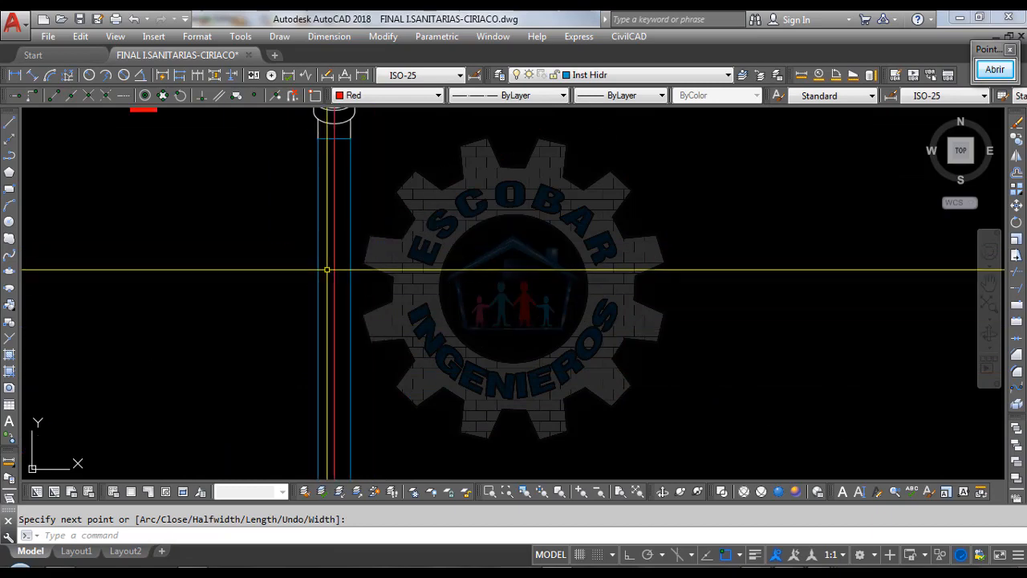
key("Return")
type("P")
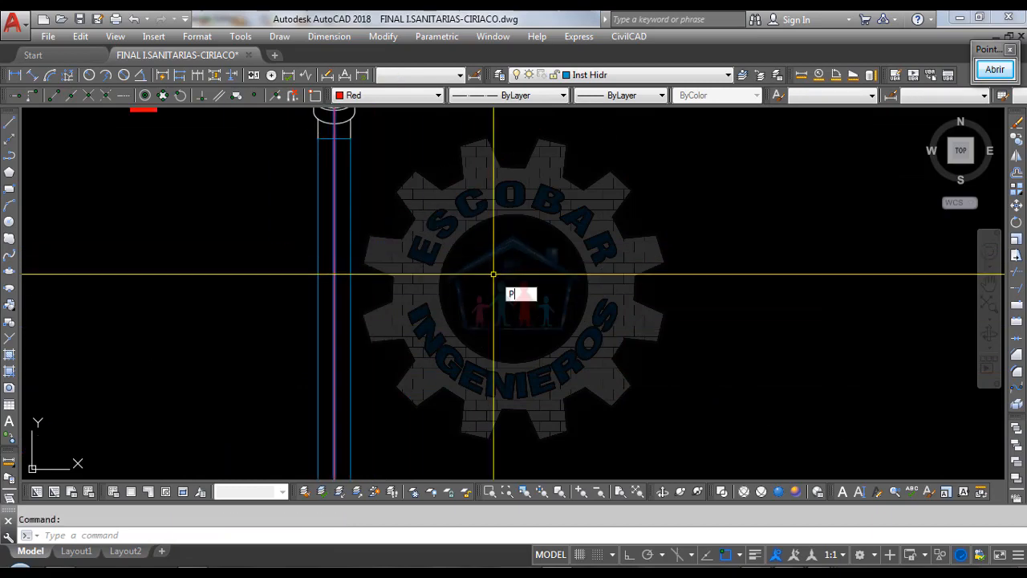
type("L")
key("Return")
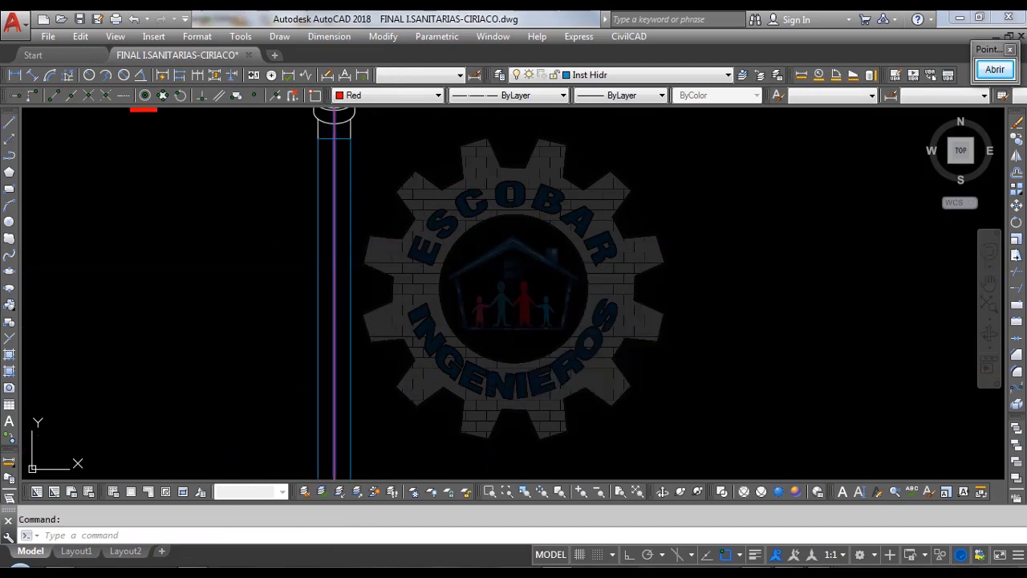
key("ctrl+1")
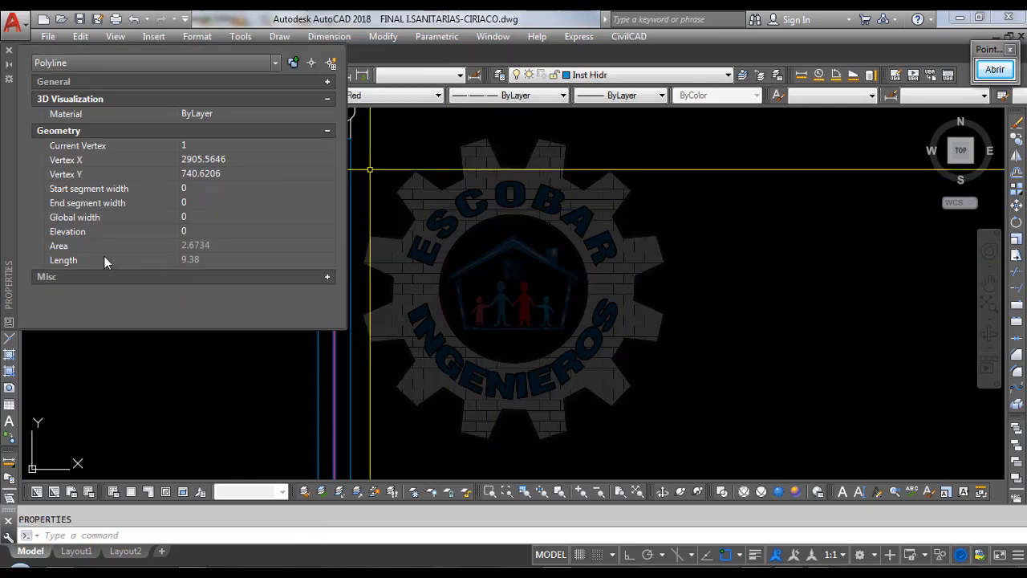
left_click(9, 51)
key("Escape")
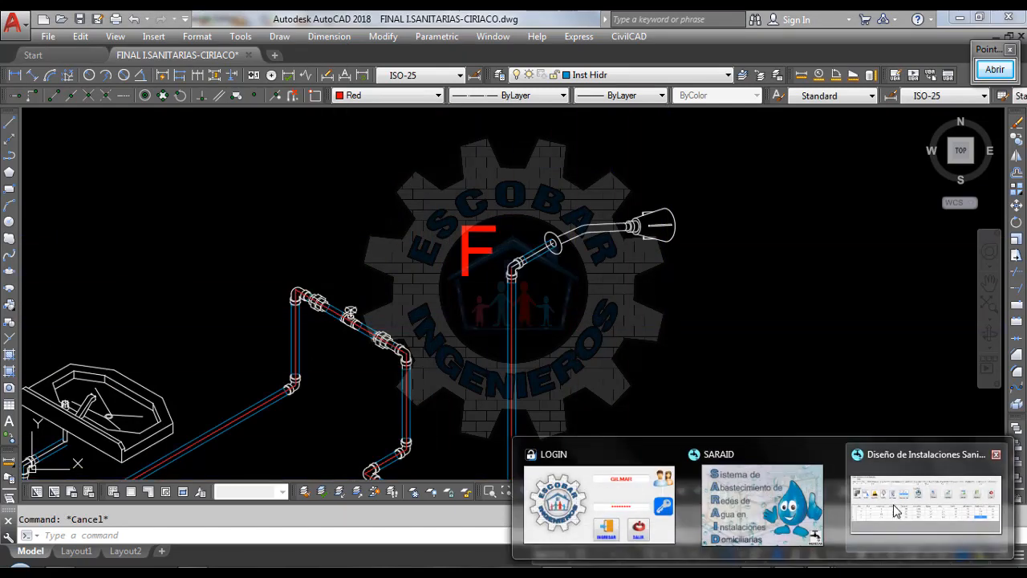
left_click(897, 512)
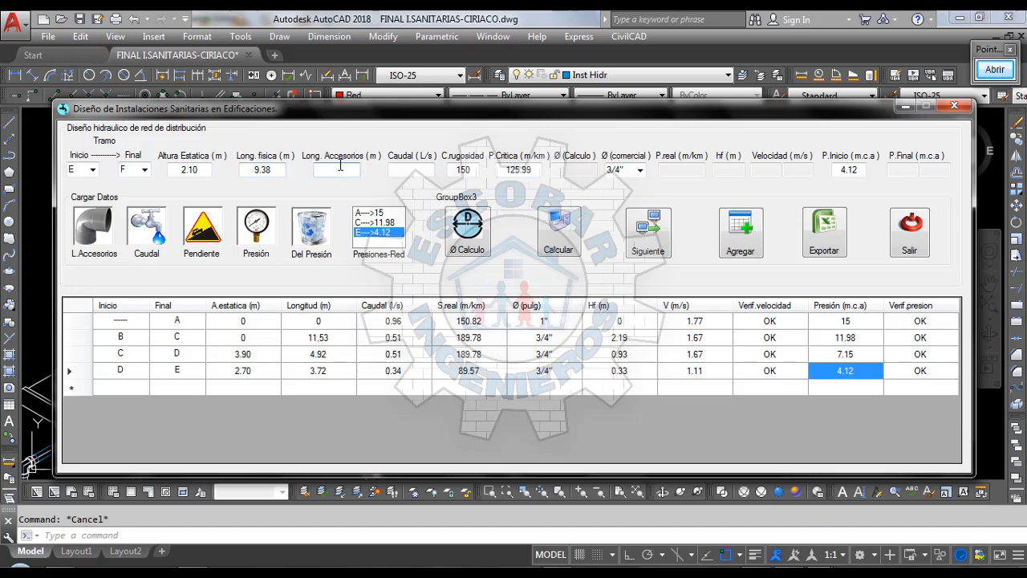
Step: Look over the E–F route in the isometric, then open the sanitary fittings calculator for the segment's accessory length in SARAID
left_click(42, 191)
scroll(467, 214, "down", 2)
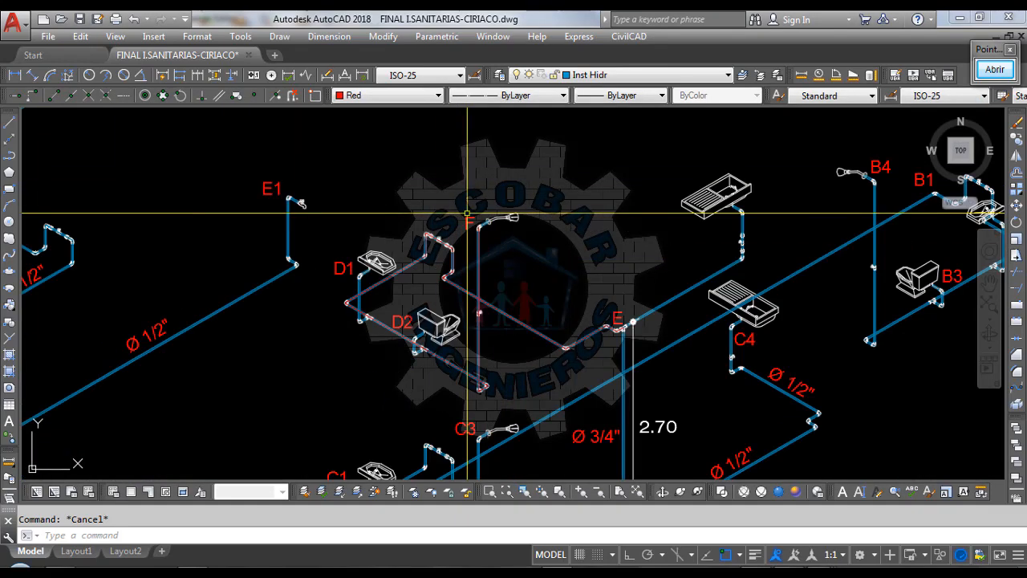
scroll(584, 343, "up", 3)
scroll(466, 271, "down", 3)
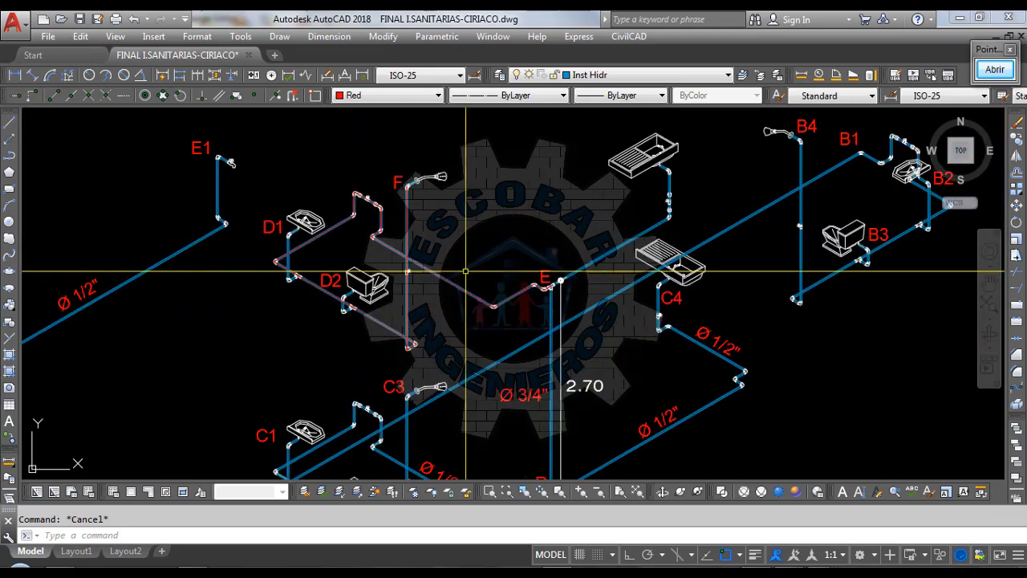
left_click(923, 534)
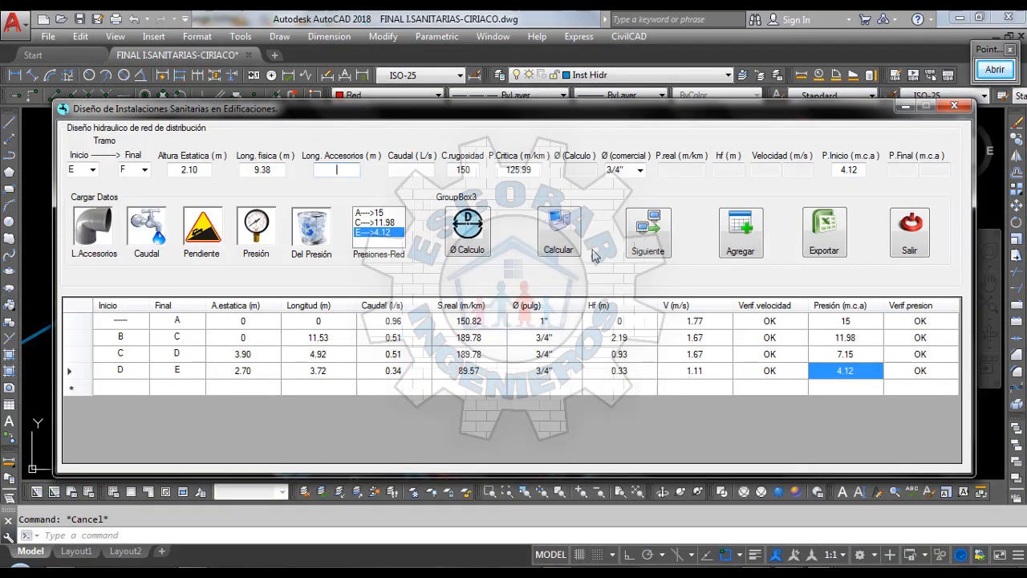
left_click(90, 239)
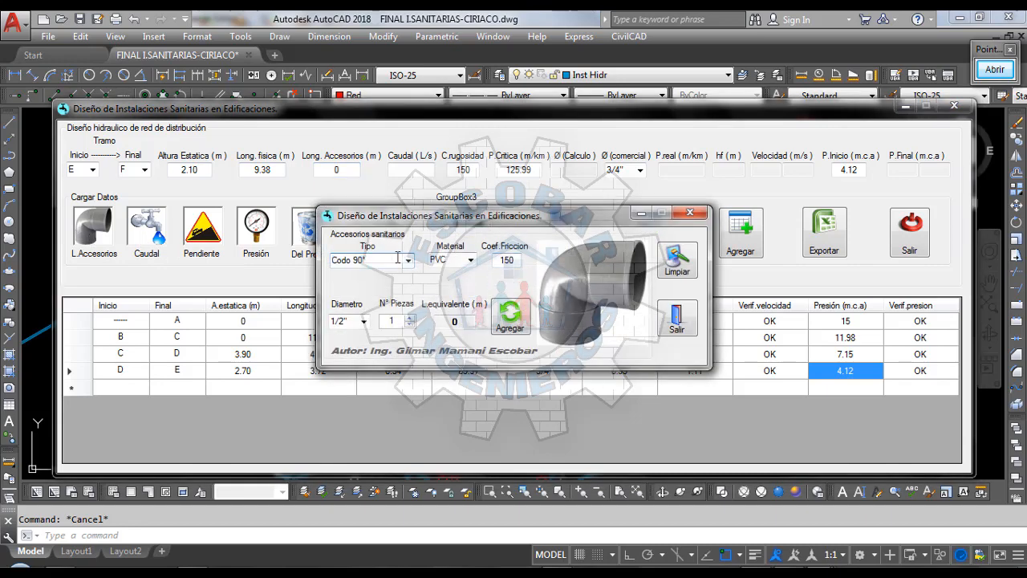
Step: Examine the E–F route in the isometric from E through the valve loop and past D1 and D2 to F, counting its 90° elbows
left_click(21, 275)
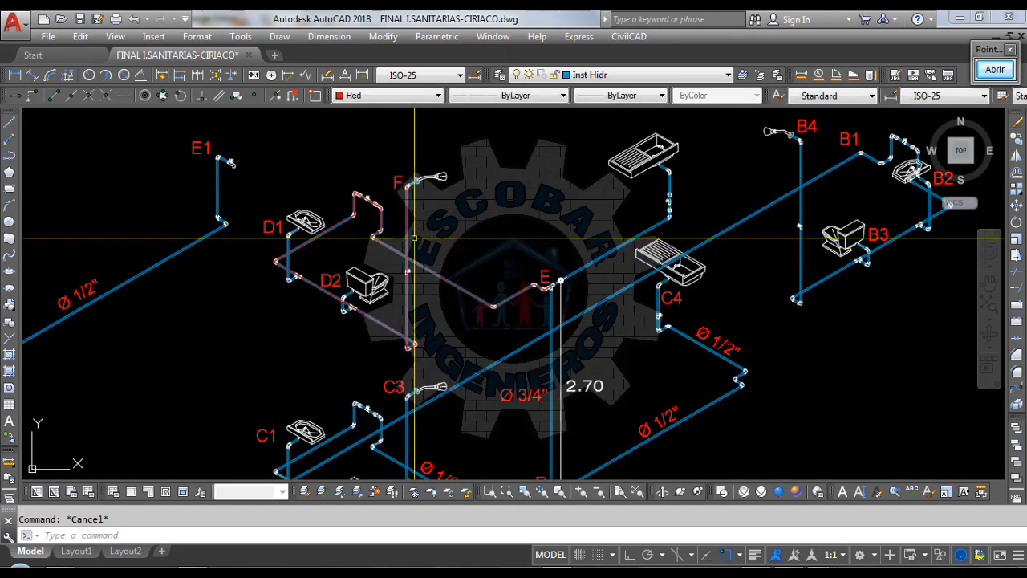
scroll(459, 201, "up", 3)
scroll(554, 260, "up", 5)
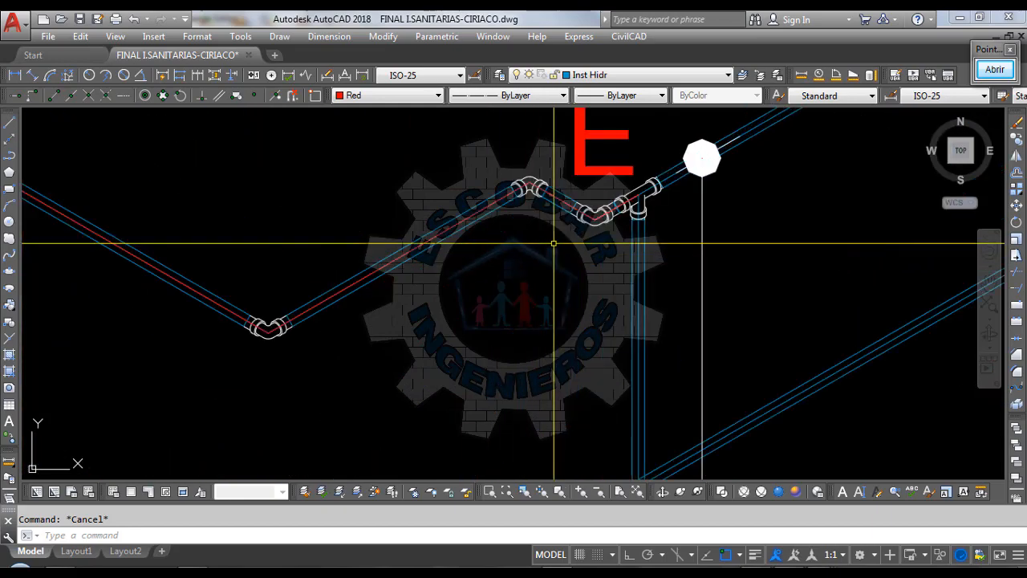
scroll(588, 218, "down", 5)
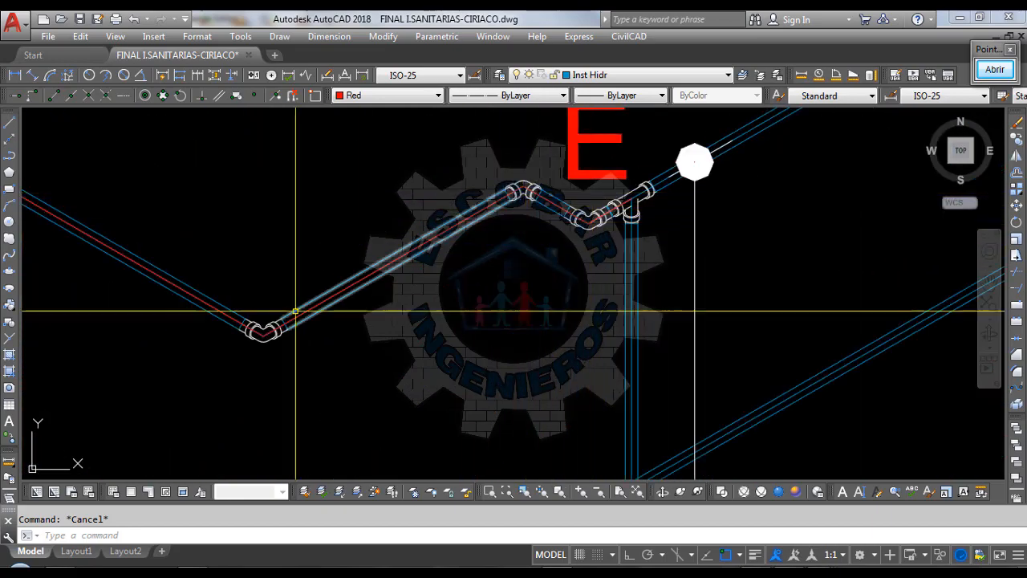
scroll(458, 383, "down", 3)
scroll(202, 201, "up", 4)
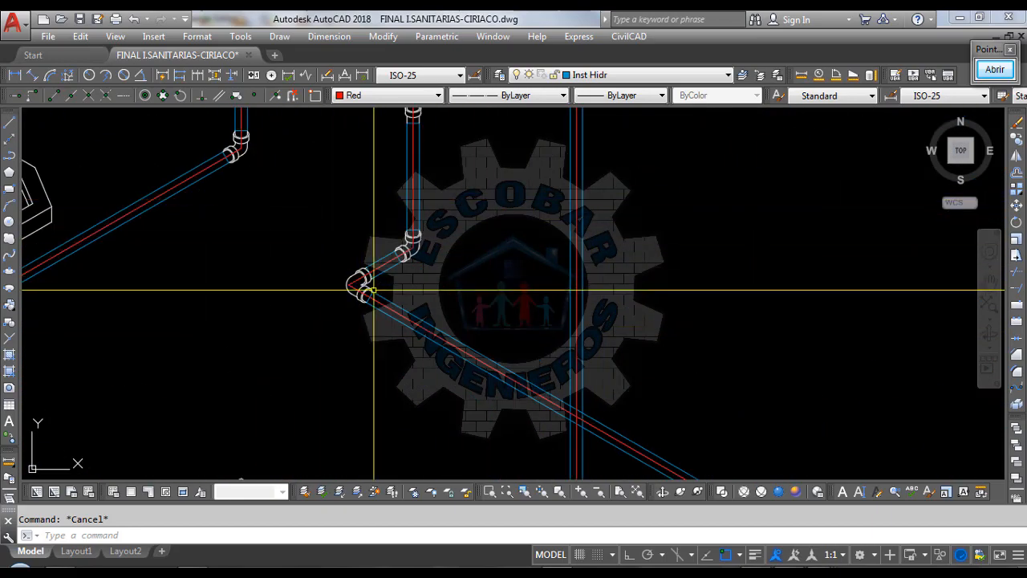
scroll(436, 297, "down", 3)
scroll(434, 223, "down", 1)
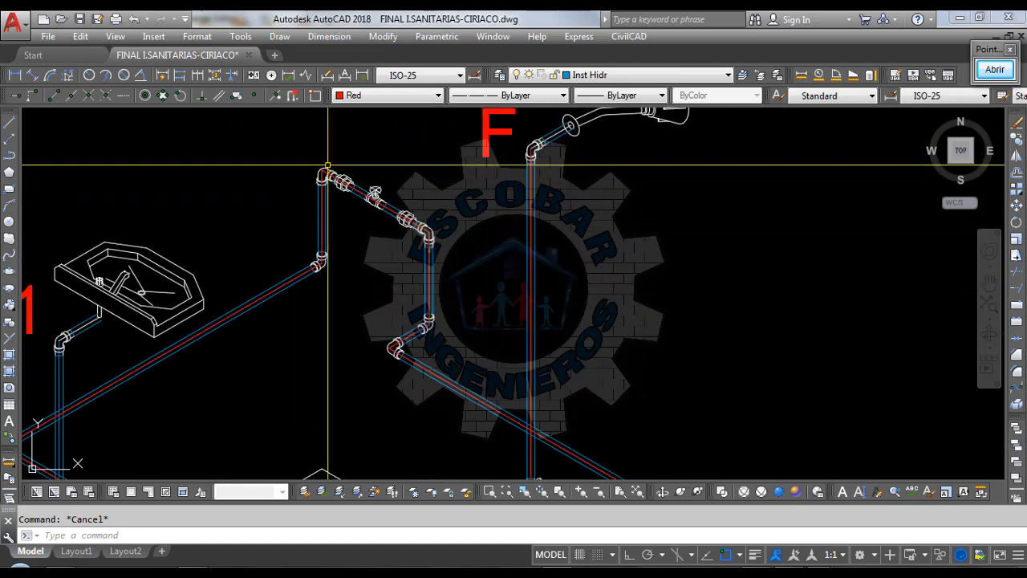
scroll(390, 205, "down", 3)
scroll(311, 276, "up", 5)
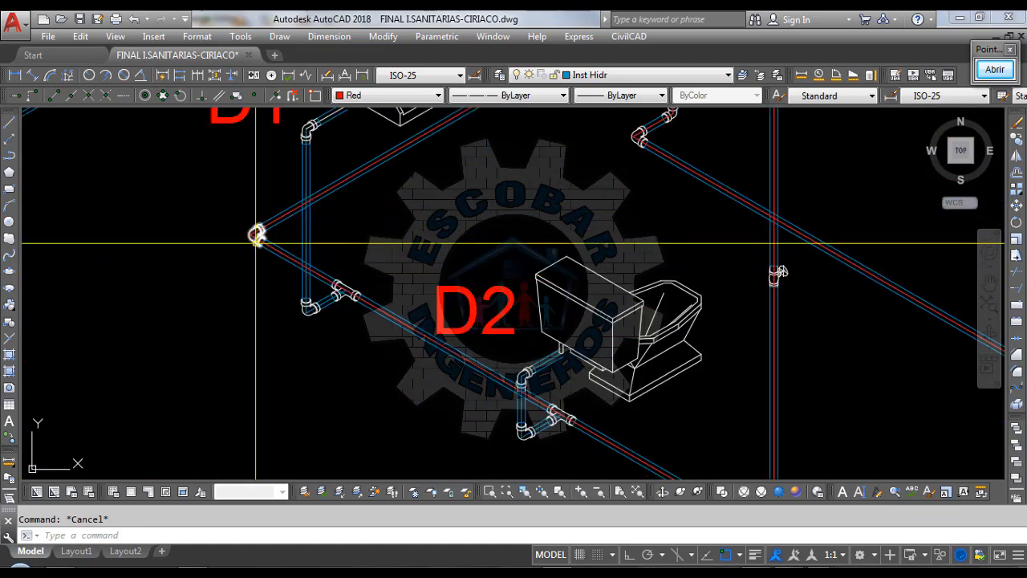
scroll(257, 233, "down", 4)
scroll(493, 348, "up", 4)
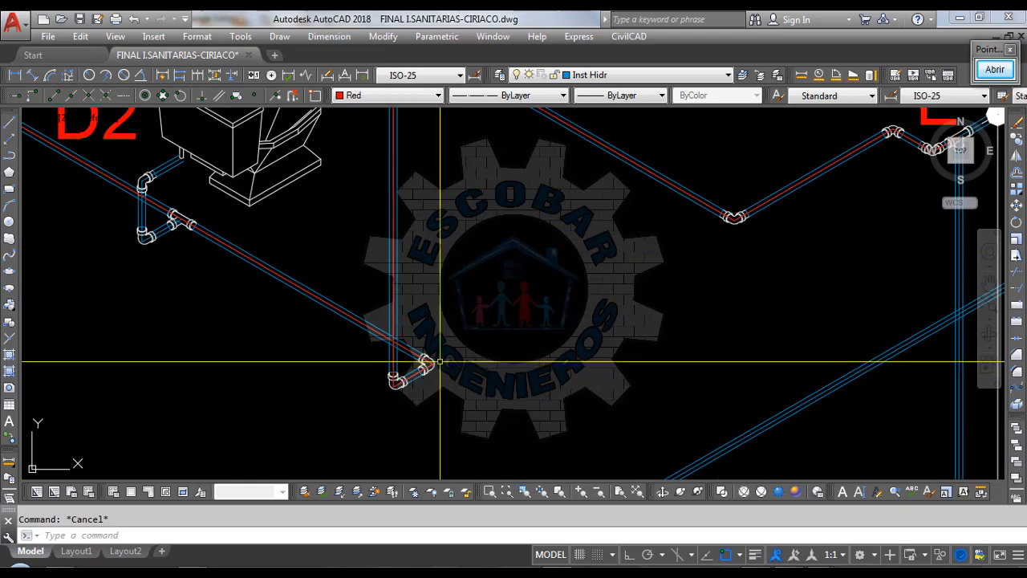
scroll(422, 302, "down", 4)
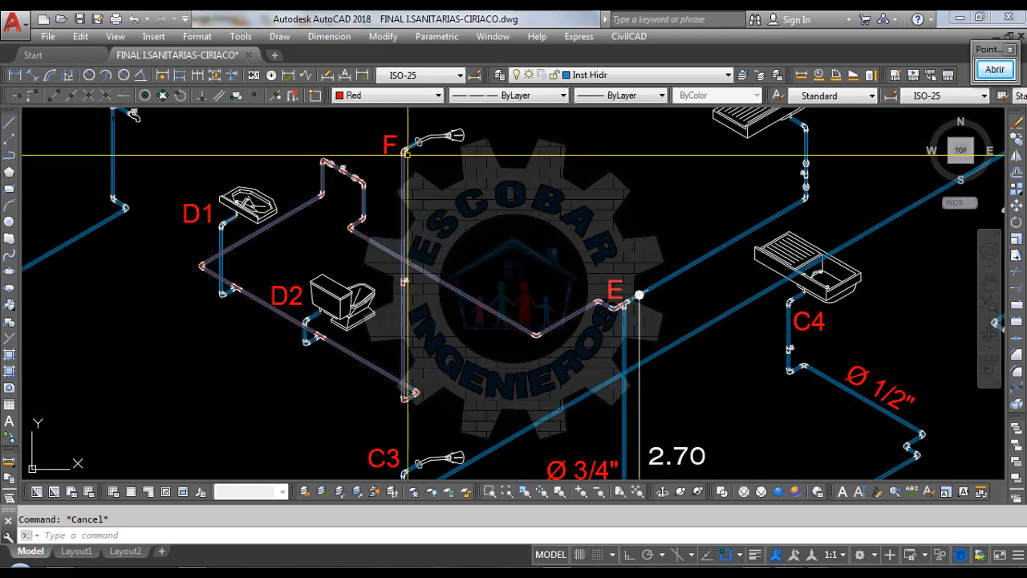
Step: Add 12 PVC 90° elbows (Codo 90°) of 1/2" diameter to the equivalent fittings length of segment E–F
left_click(923, 494)
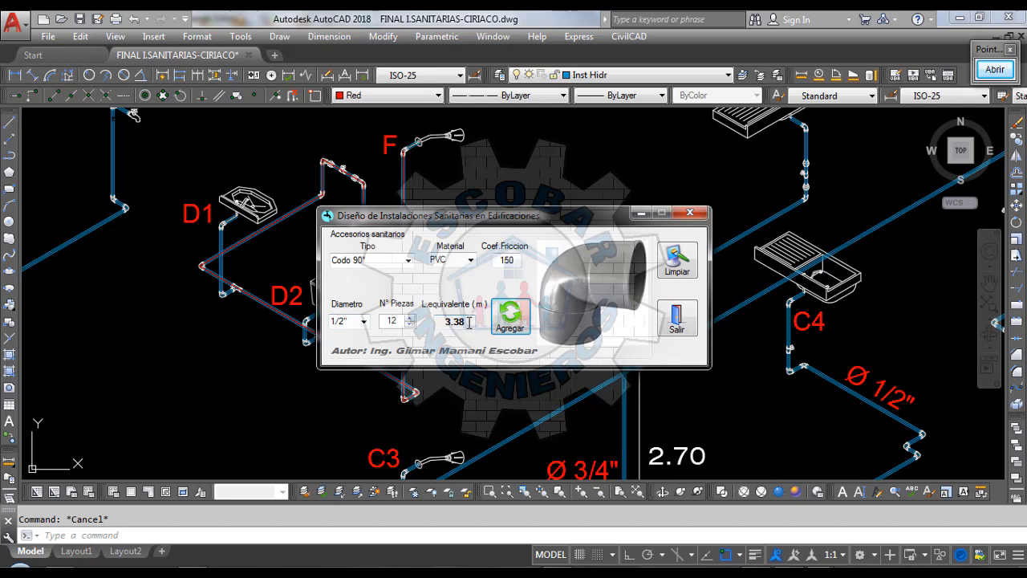
left_click(345, 146)
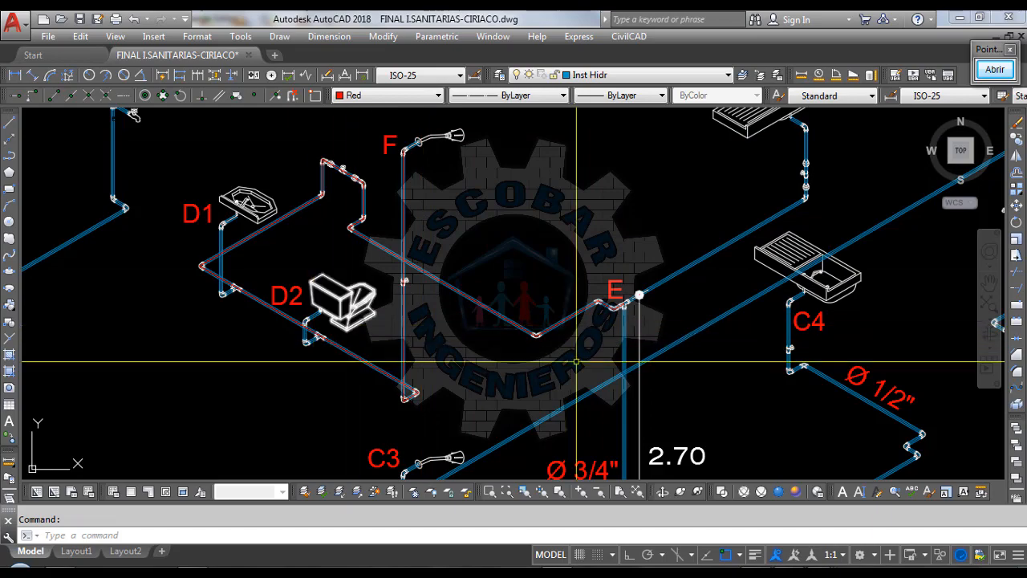
left_click(905, 479)
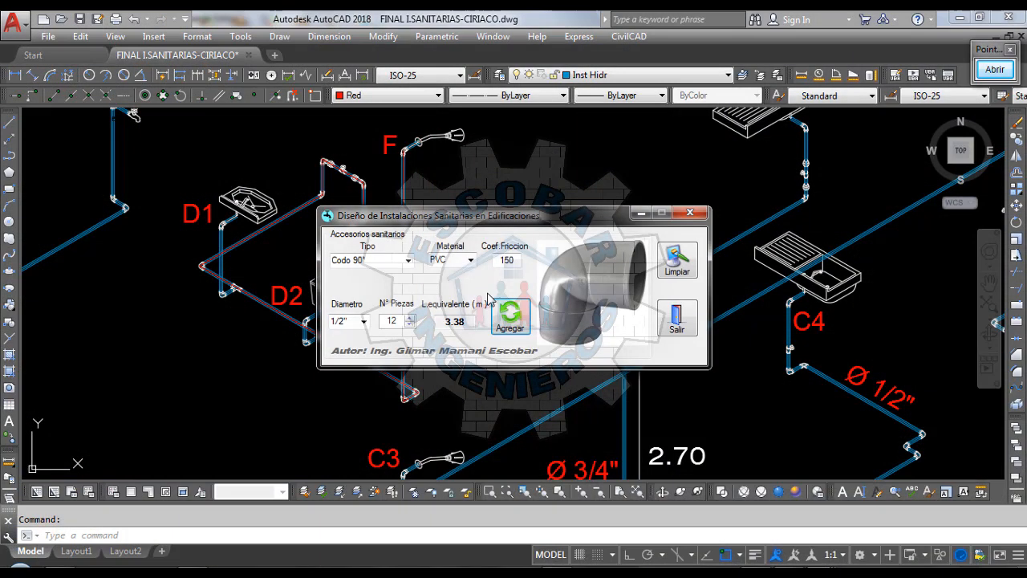
Step: Choose Tee as the fitting type, count the tees along segment E–F in the isometric, and add 2 PVC tees of 1/2" diameter
left_click(407, 261)
left_click(350, 295)
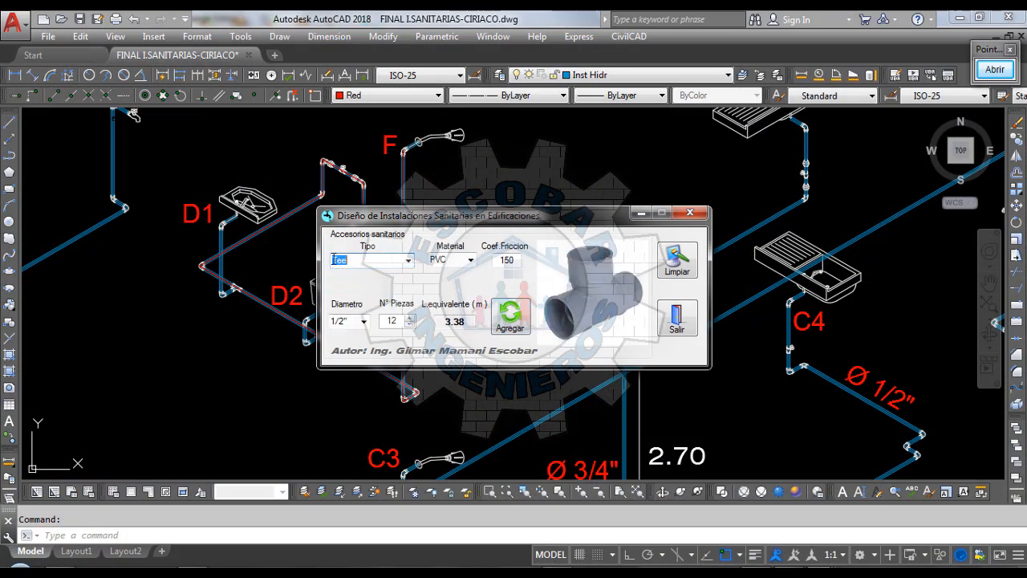
left_click(511, 315)
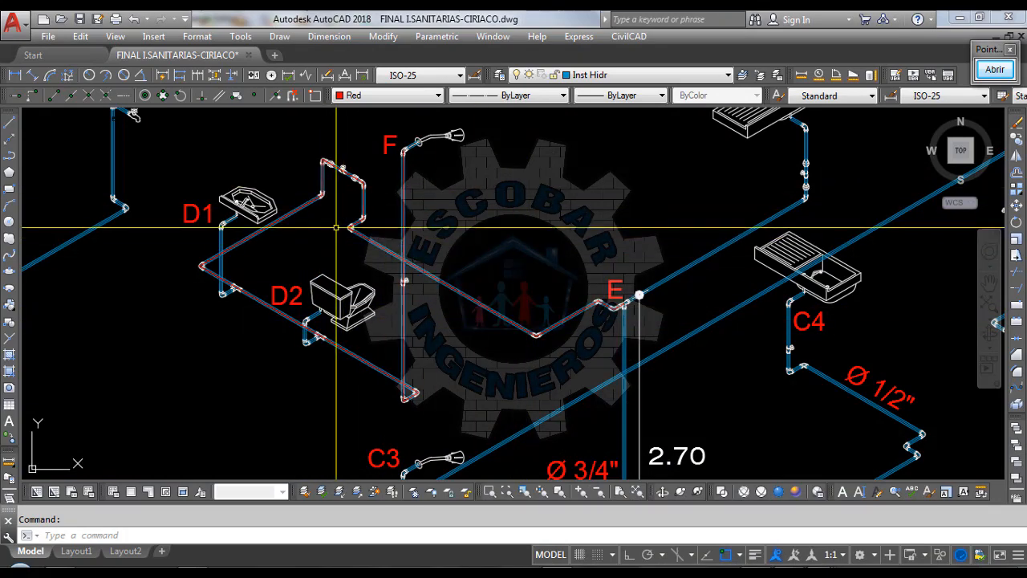
scroll(341, 181, "up", 5)
scroll(570, 273, "down", 4)
scroll(497, 187, "down", 2)
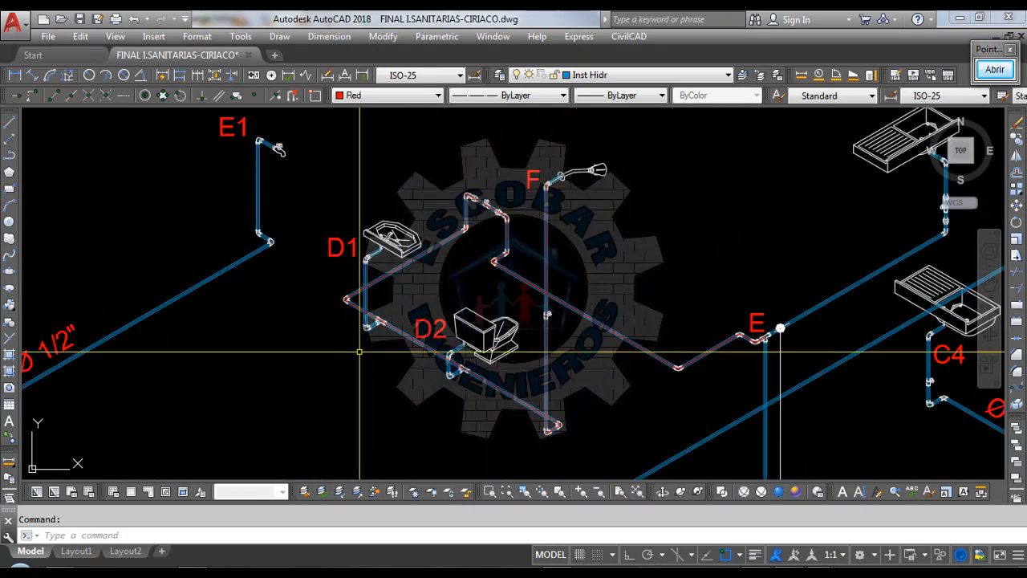
scroll(361, 352, "up", 6)
scroll(343, 248, "down", 2)
scroll(393, 241, "down", 2)
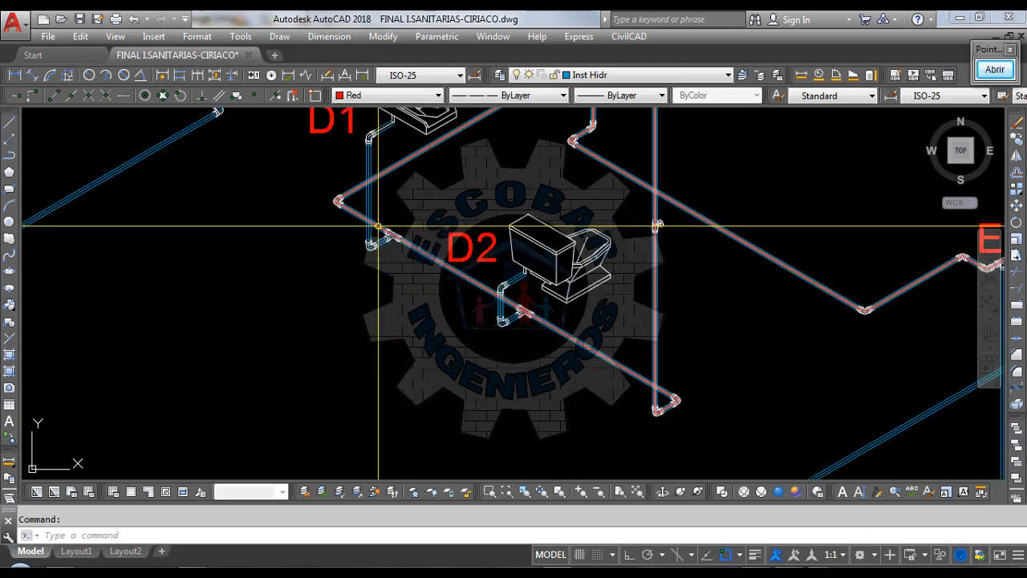
scroll(520, 312, "up", 4)
scroll(482, 308, "down", 4)
scroll(456, 306, "down", 3)
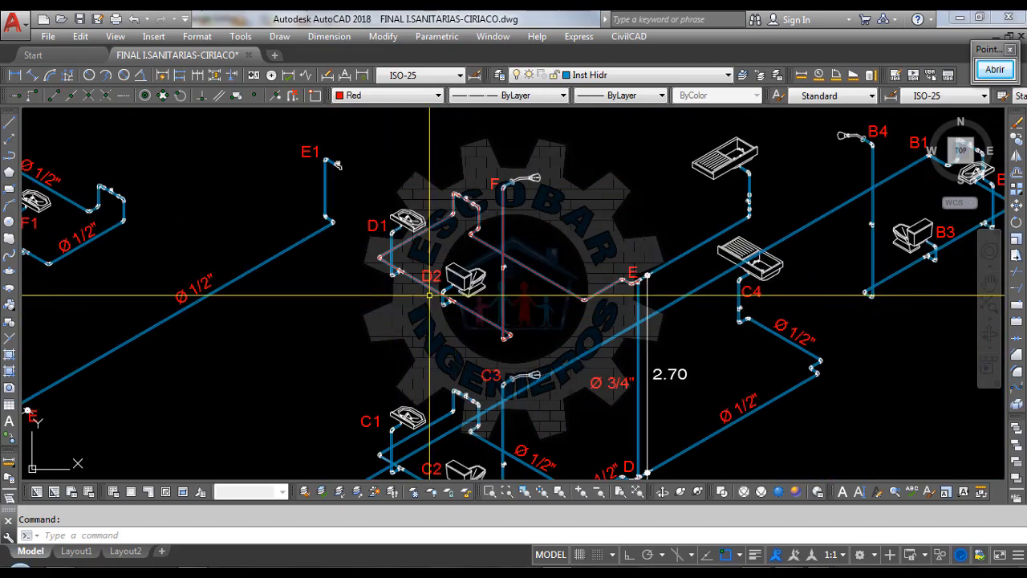
scroll(726, 273, "up", 3)
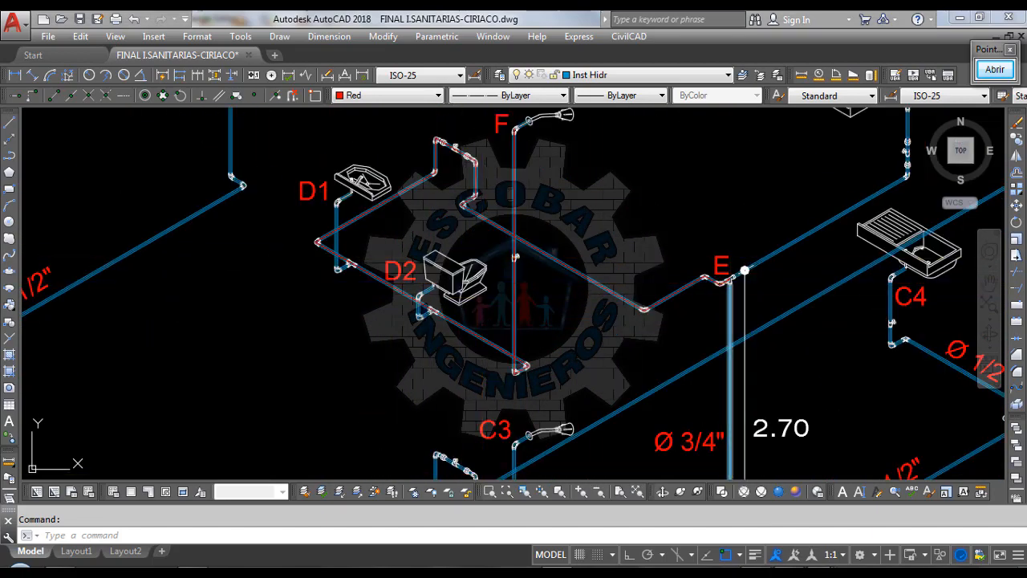
left_click(715, 573)
left_click(922, 506)
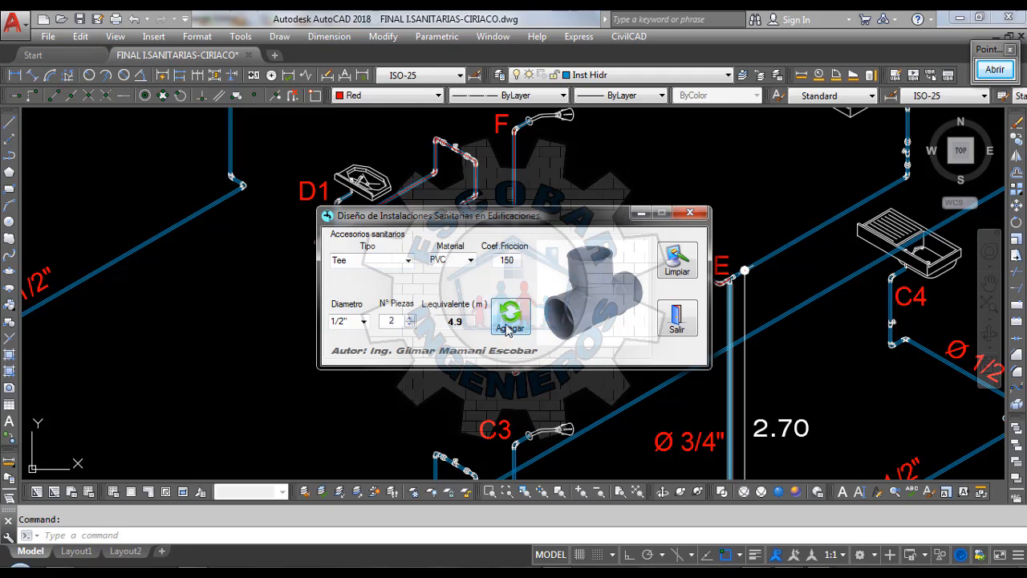
Step: Inspect the valves on the loop and the shower riser of segment E–F, and add 2 PVC gate valves (Valv.compuerta) of 1/2" diameter
left_click(265, 255)
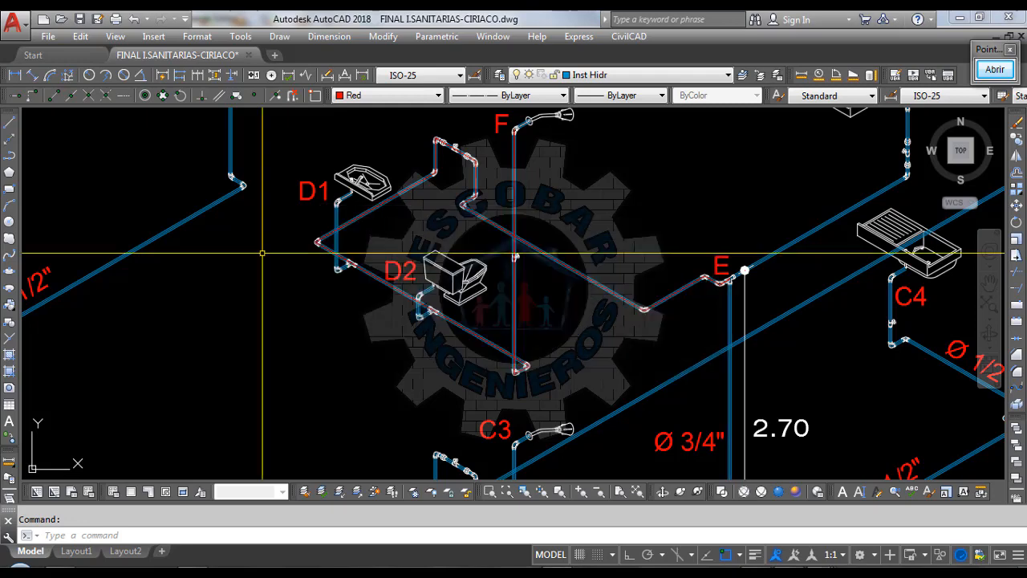
scroll(460, 162, "up", 2)
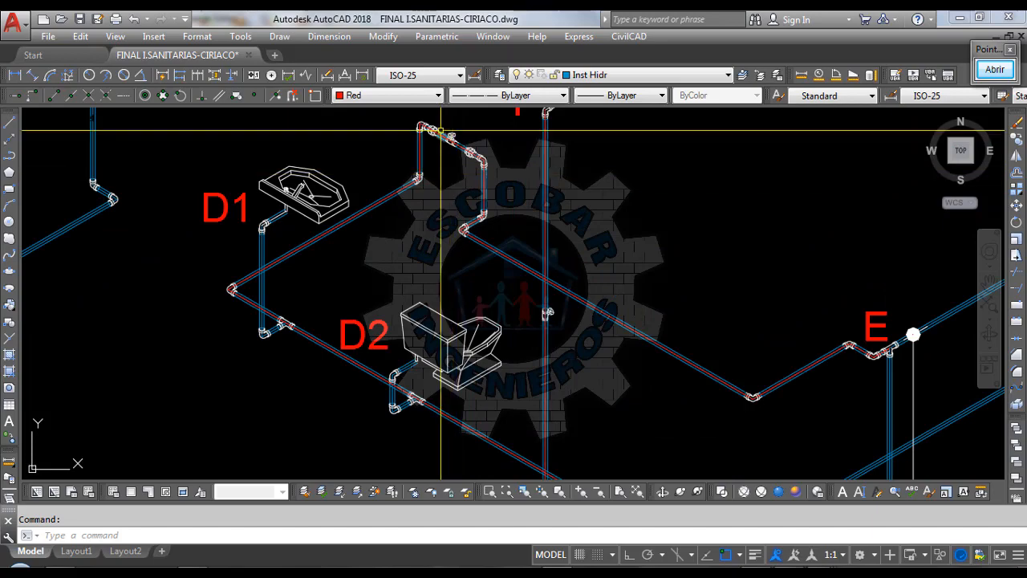
scroll(494, 164, "up", 4)
scroll(494, 165, "down", 3)
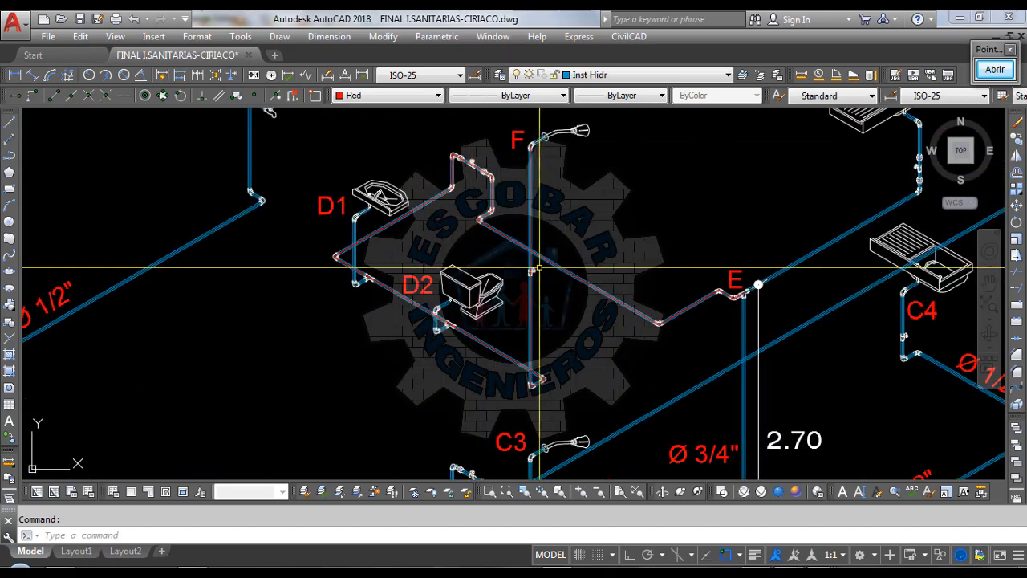
scroll(518, 281, "up", 5)
scroll(518, 281, "up", 2)
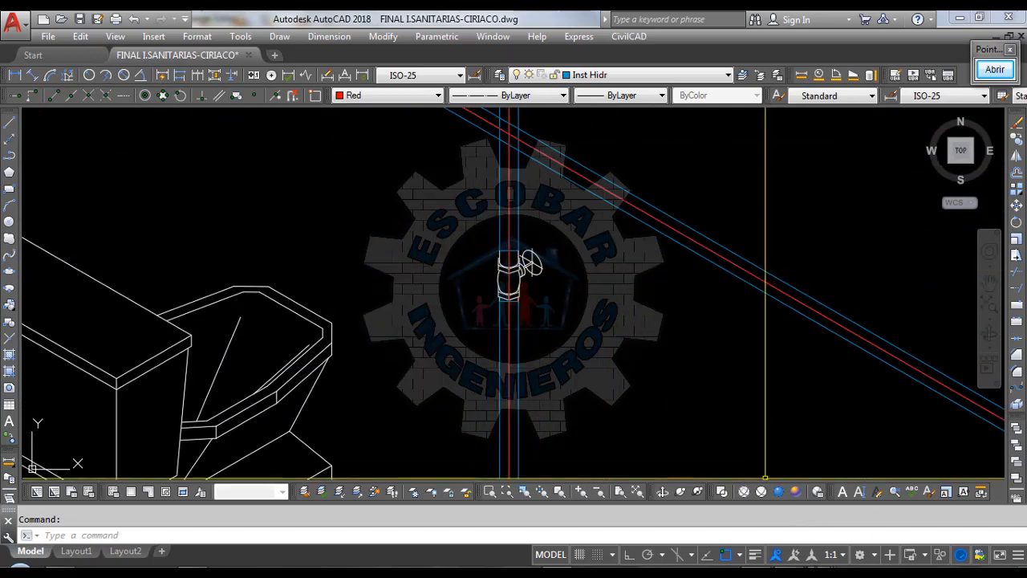
mouse_move(771, 572)
left_click(877, 506)
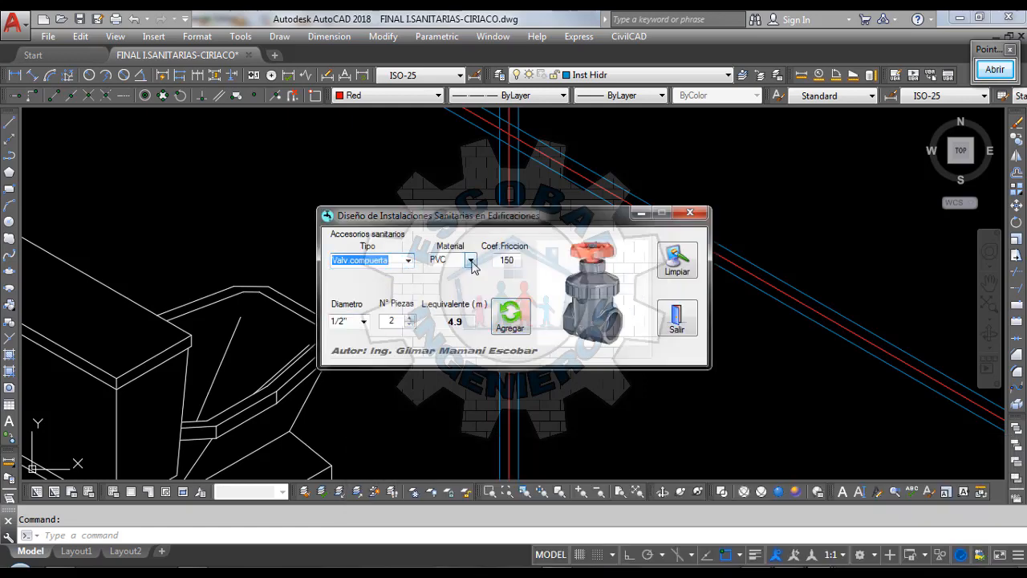
left_click(510, 317)
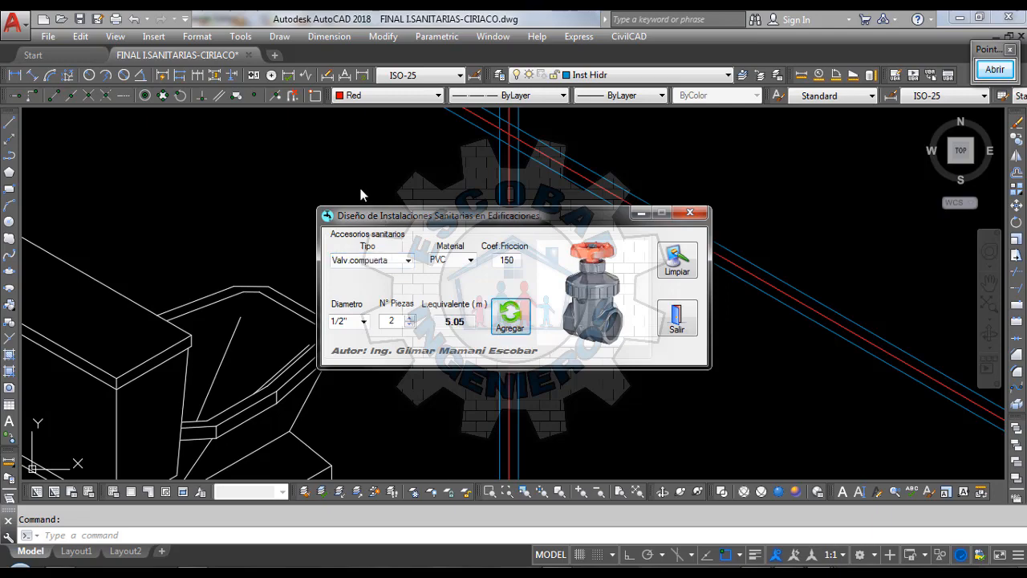
scroll(361, 188, "down", 5)
scroll(340, 224, "down", 4)
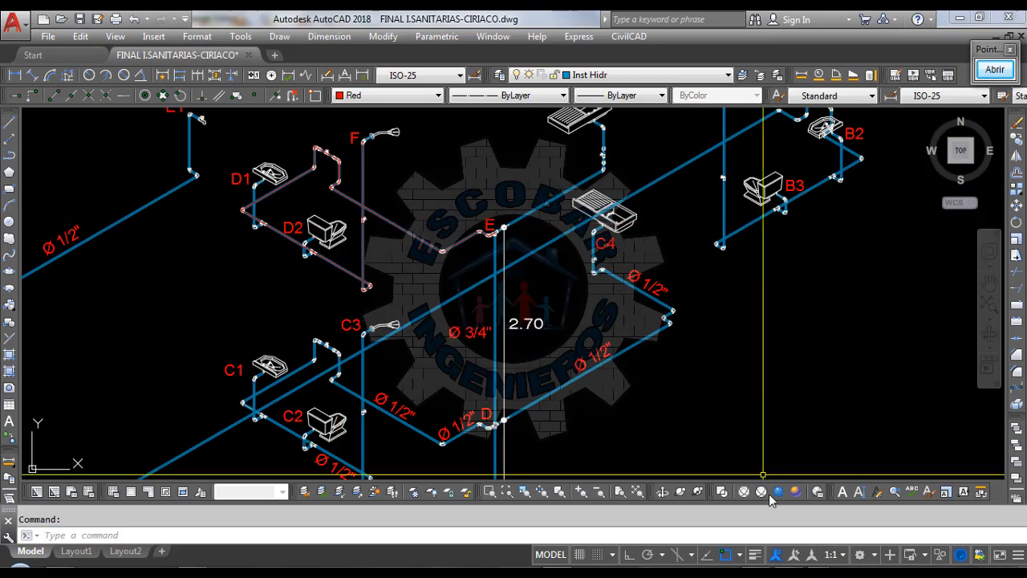
Step: Copy the accumulated 5.05 m equivalent length into the fittings length (Long. Accesorios) of segment E–F
mouse_move(810, 566)
left_click(923, 498)
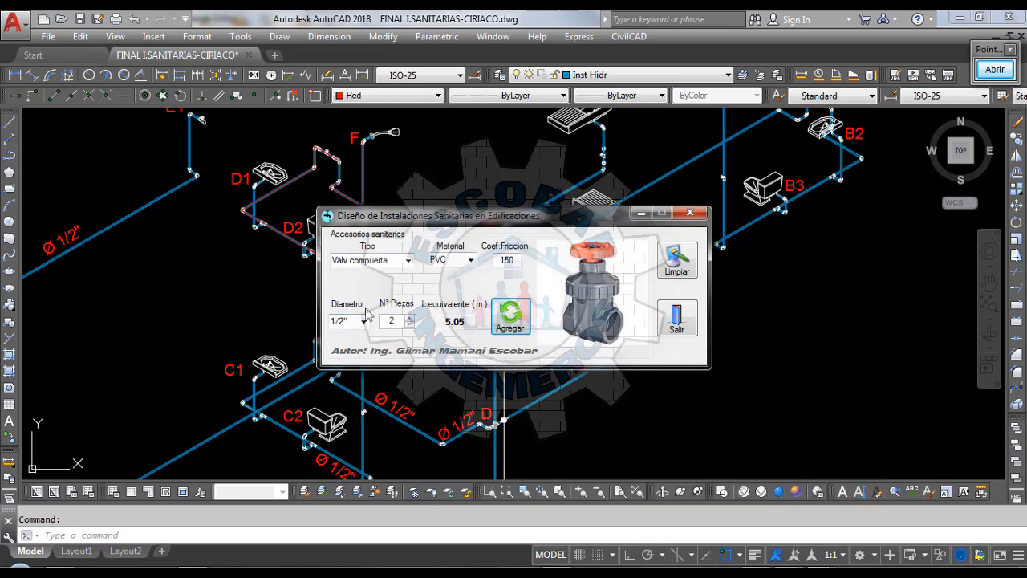
double_click(462, 322)
key("ctrl+c")
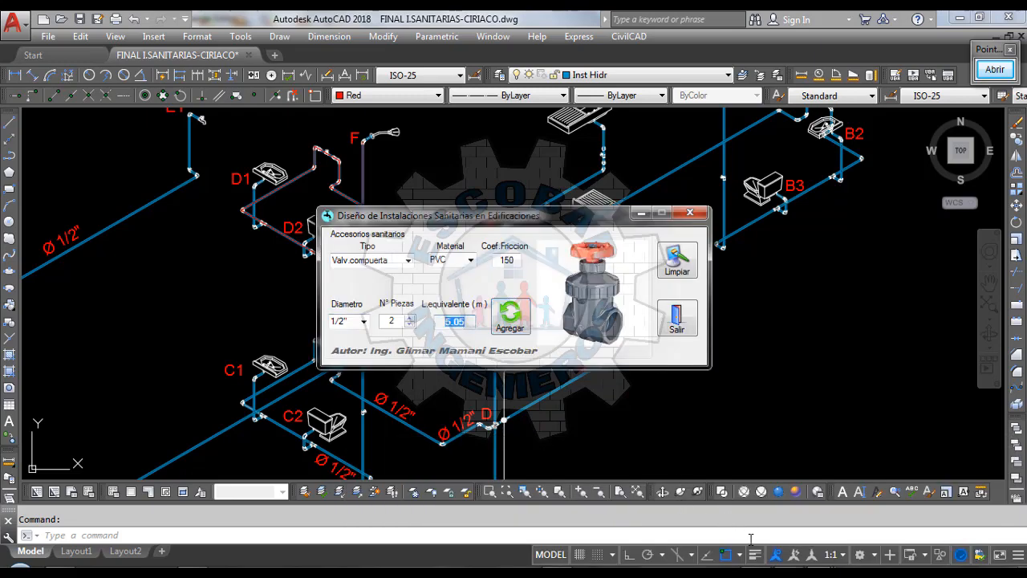
mouse_move(809, 566)
left_click(929, 496)
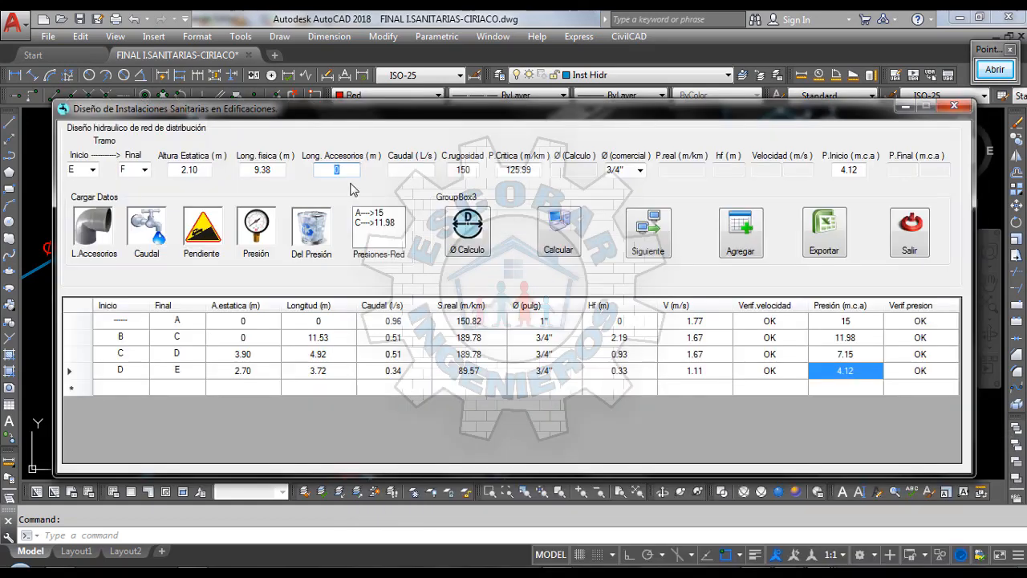
key("ctrl+v")
Step: Check the fixtures fed by segment E–F in the isometric and add one tank toilet (Inodoro tanque) to its flow calculation
left_click(412, 169)
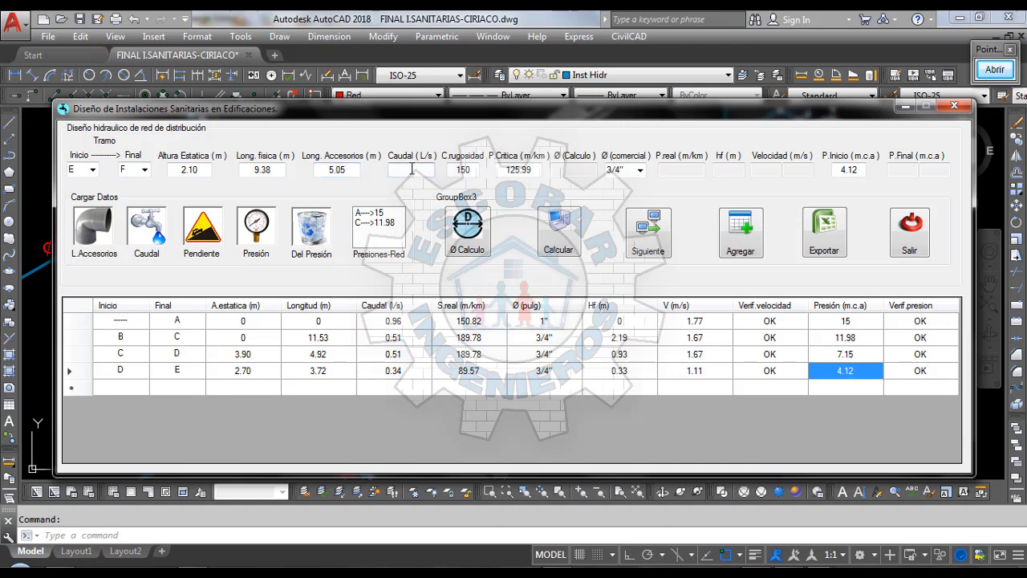
mouse_move(913, 497)
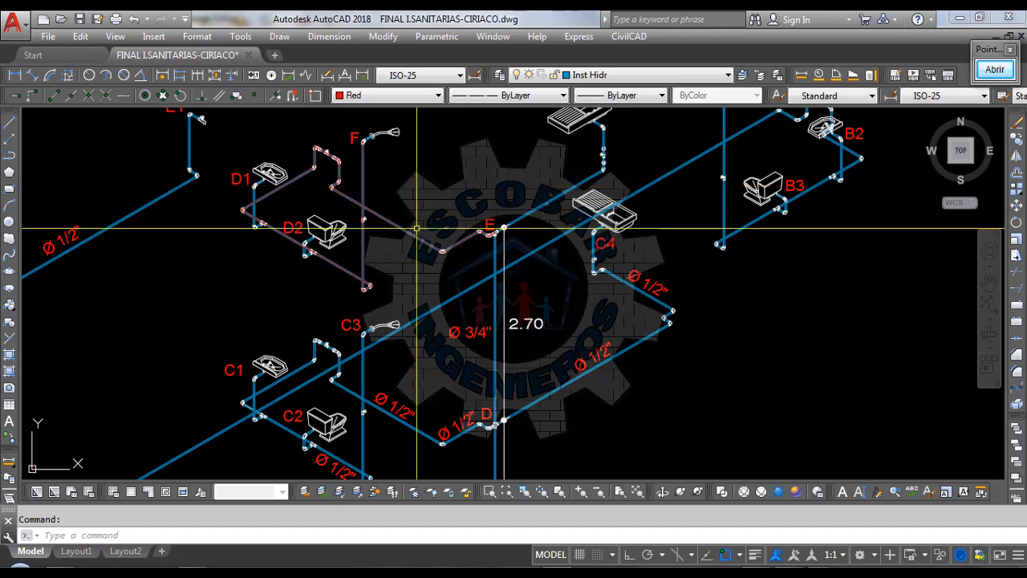
scroll(470, 179, "up", 3)
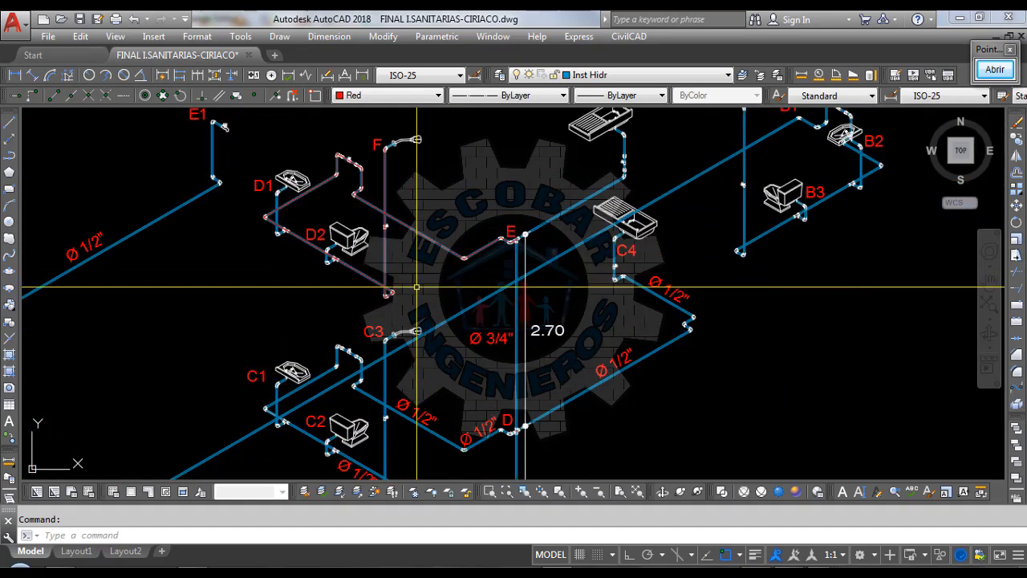
scroll(511, 235, "up", 3)
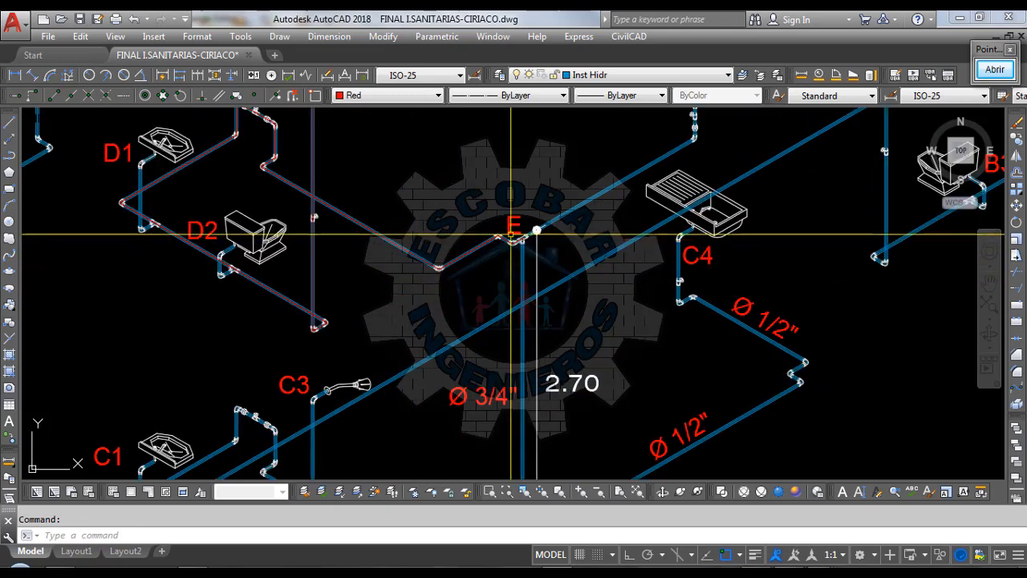
scroll(511, 235, "down", 3)
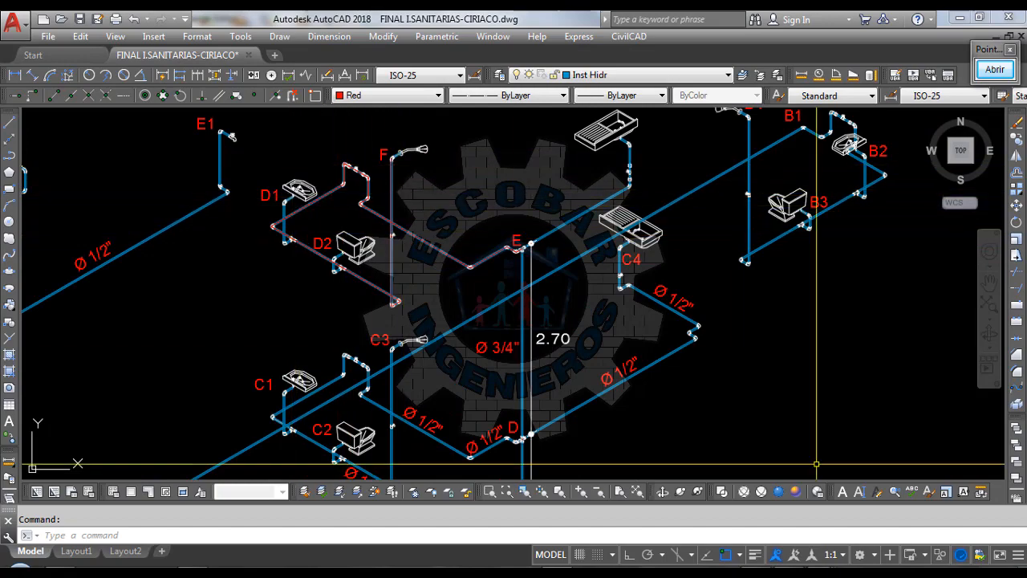
left_click(929, 505)
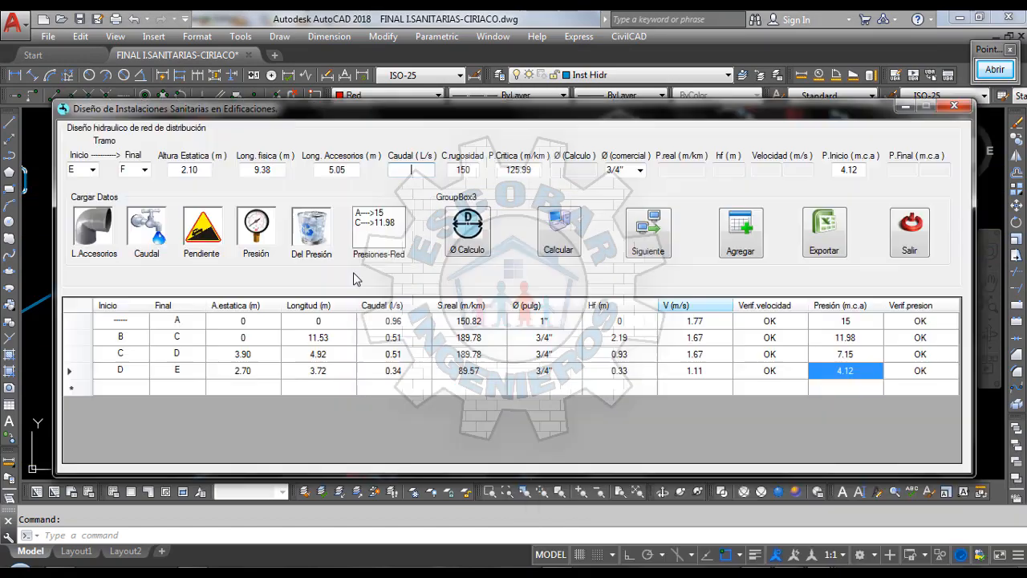
left_click(157, 237)
left_click(342, 262)
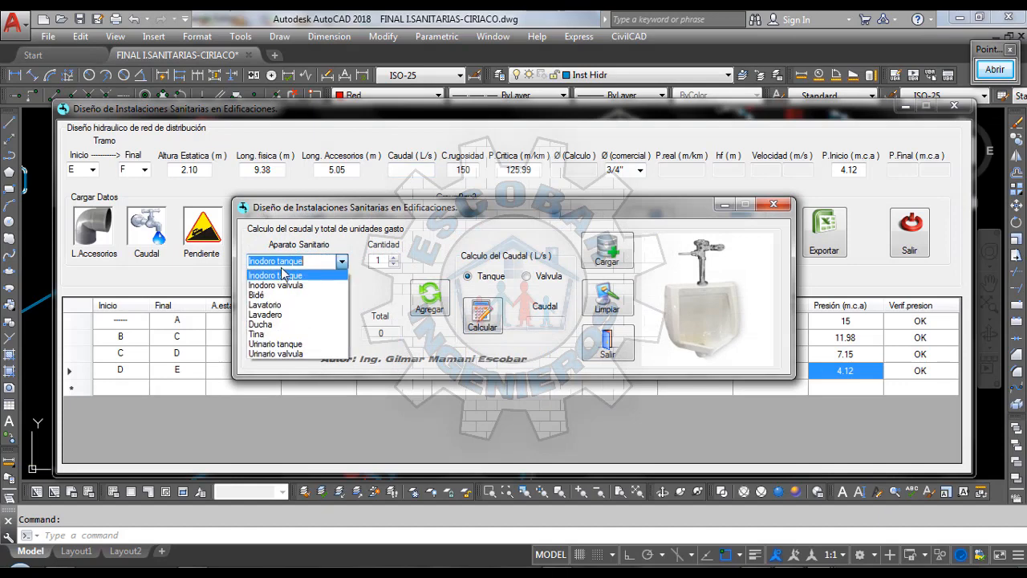
left_click(281, 275)
left_click(430, 305)
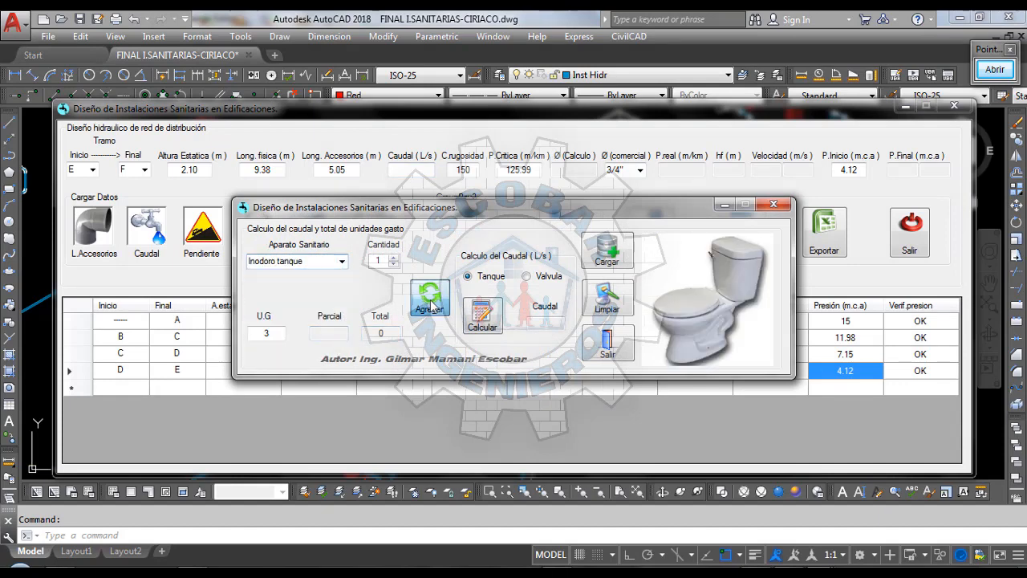
Step: Add one washbasin (Lavatorio) and one shower (Ducha) to the fixture units of segment E–F
left_click(341, 261)
left_click(309, 290)
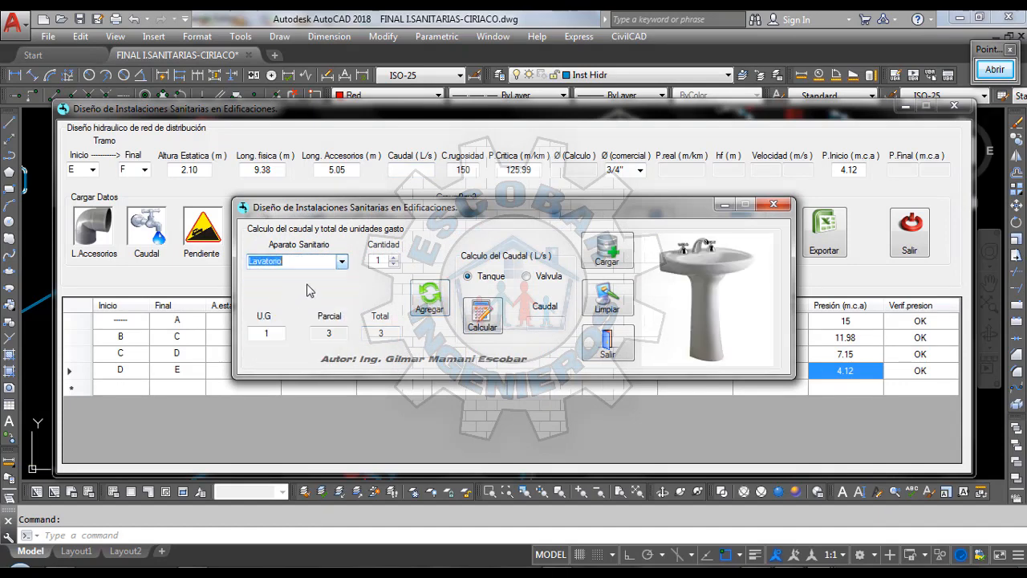
left_click(437, 311)
left_click(341, 265)
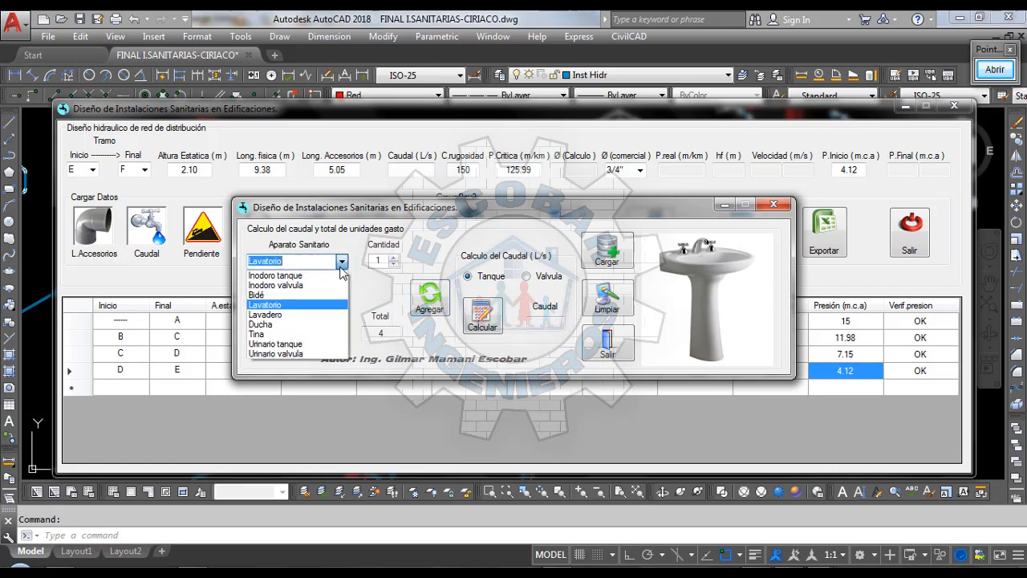
left_click(273, 325)
left_click(429, 305)
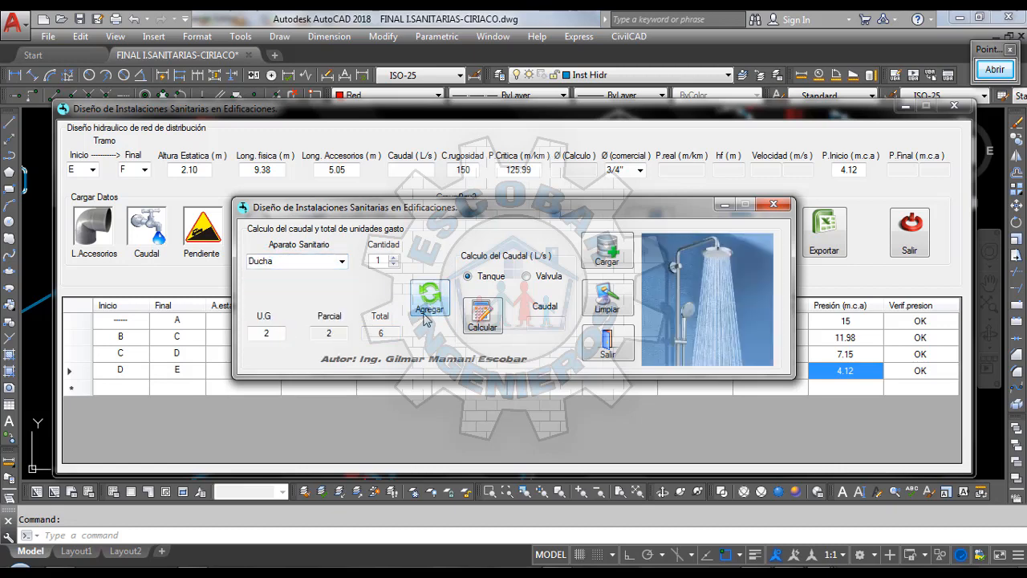
Step: Calculate the flow for the tank system and enter 0.25 L/s as the flow (Caudal) of segment E–F
left_click(485, 325)
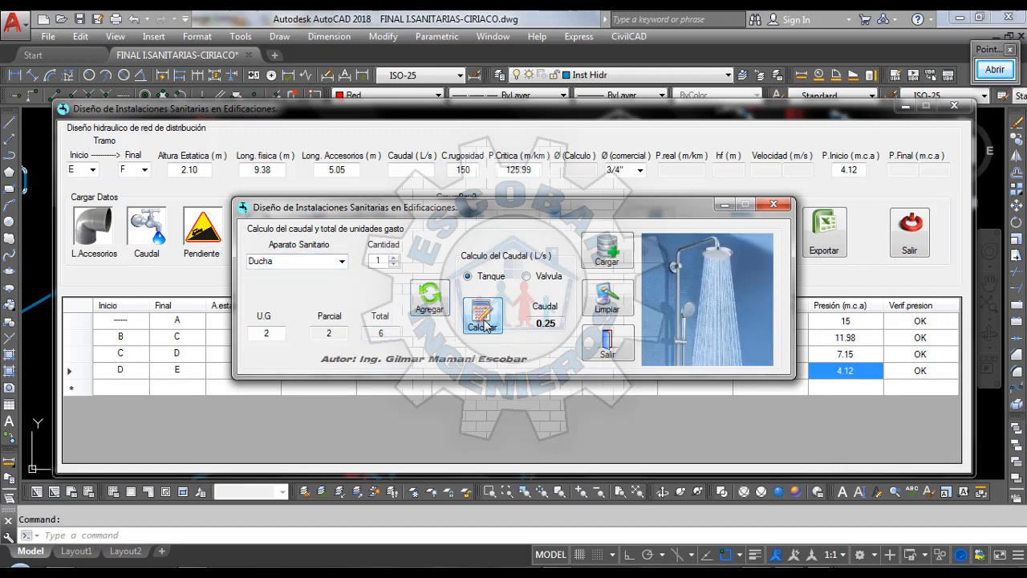
left_click_drag(560, 324, 511, 323)
key("ctrl+c")
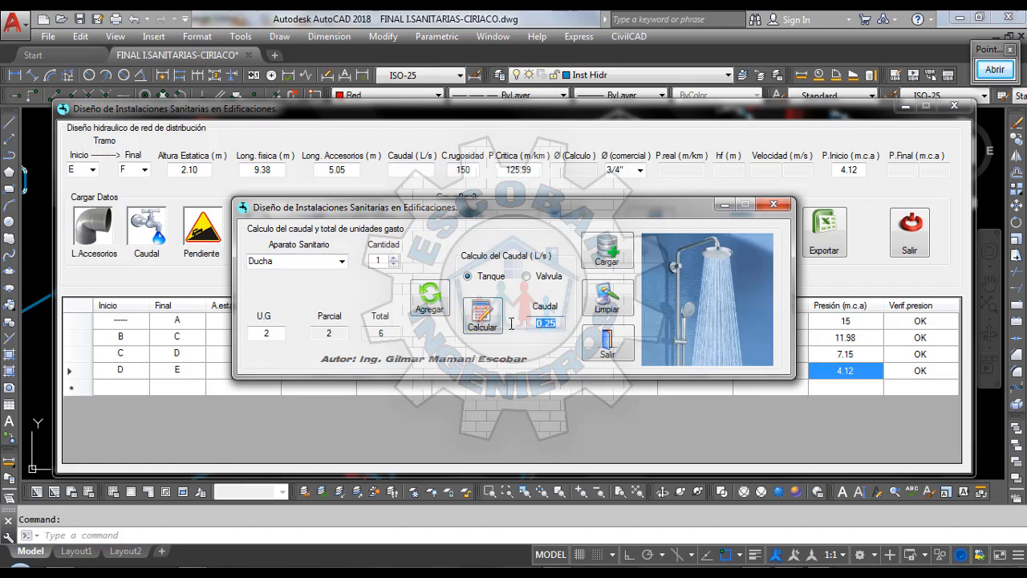
left_click(412, 170)
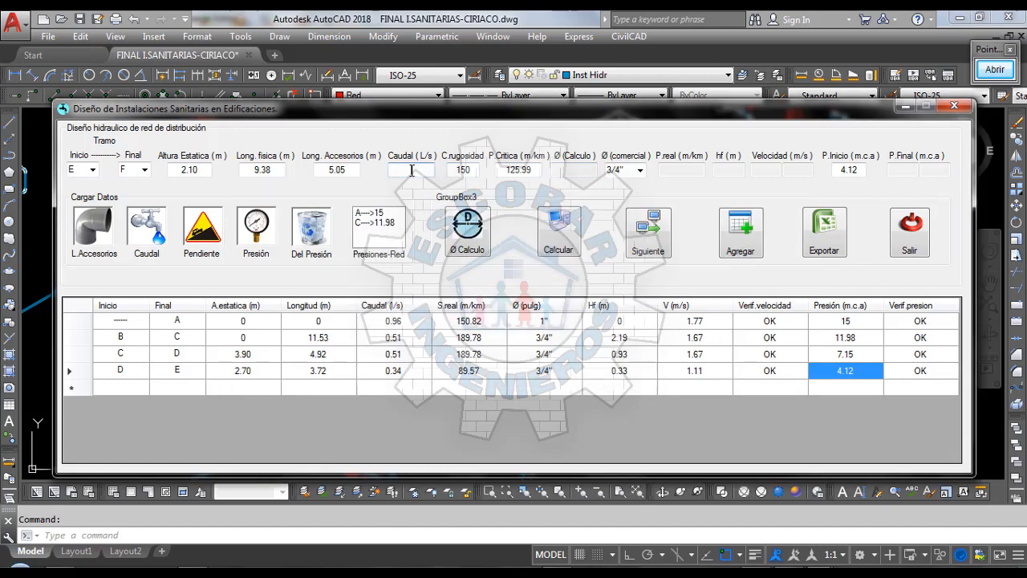
key("ctrl+v")
mouse_move(923, 571)
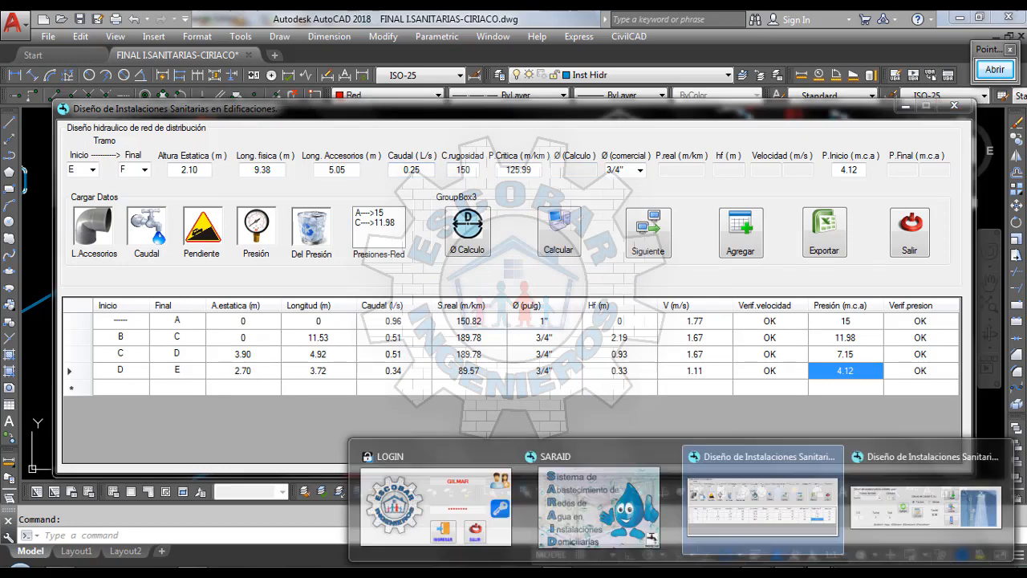
left_click(877, 518)
left_click(426, 197)
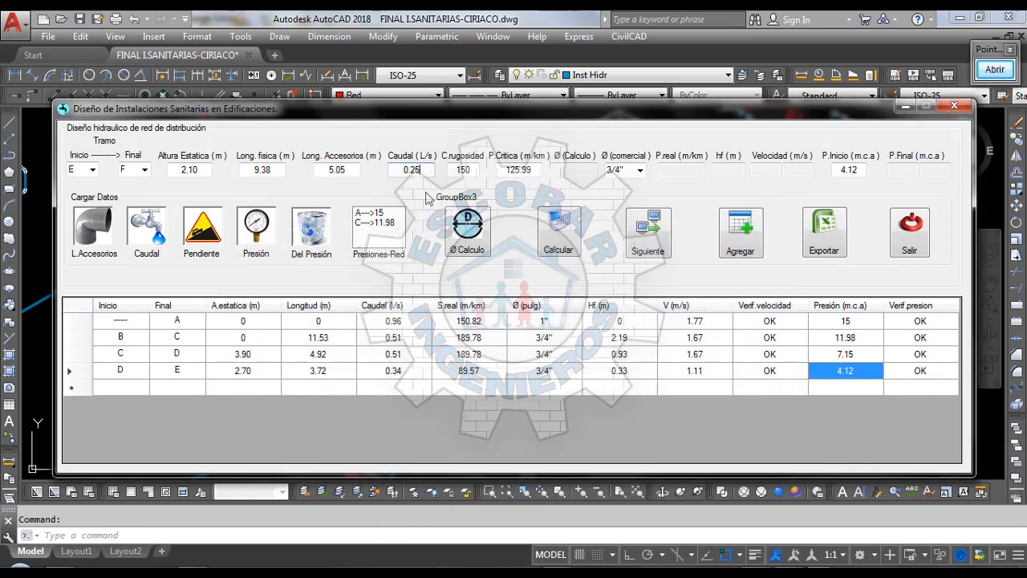
Step: Calculate the theoretical diameter of segment E–F, try a 1/2" commercial diameter, and check its head loss and final pressure
left_click(472, 227)
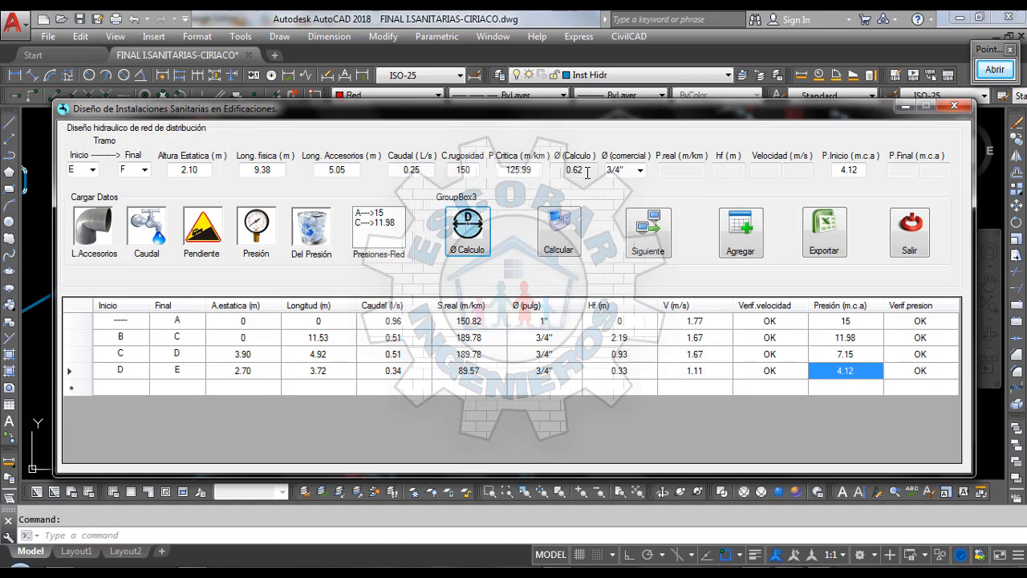
left_click(640, 170)
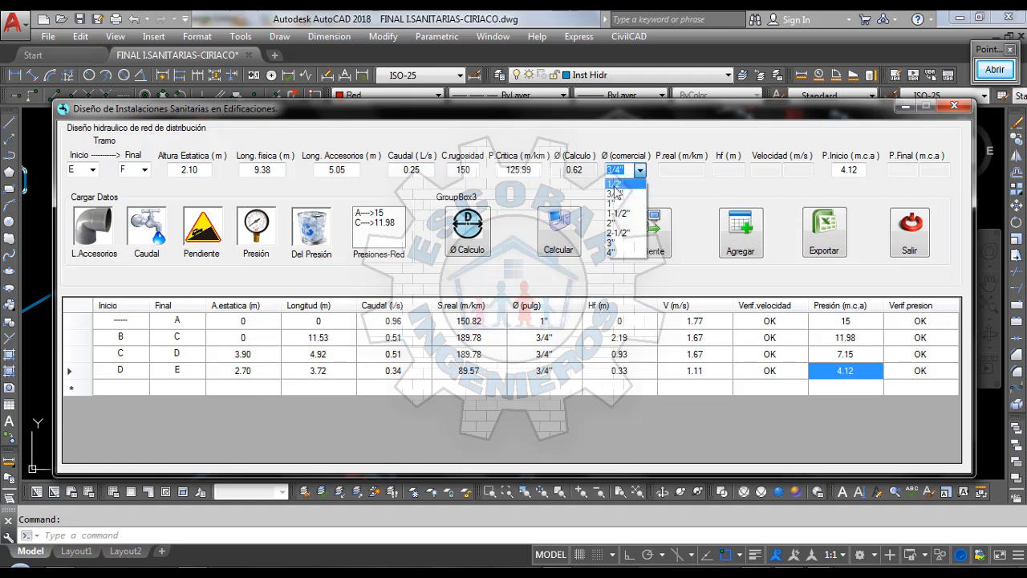
left_click(615, 184)
left_click(631, 166)
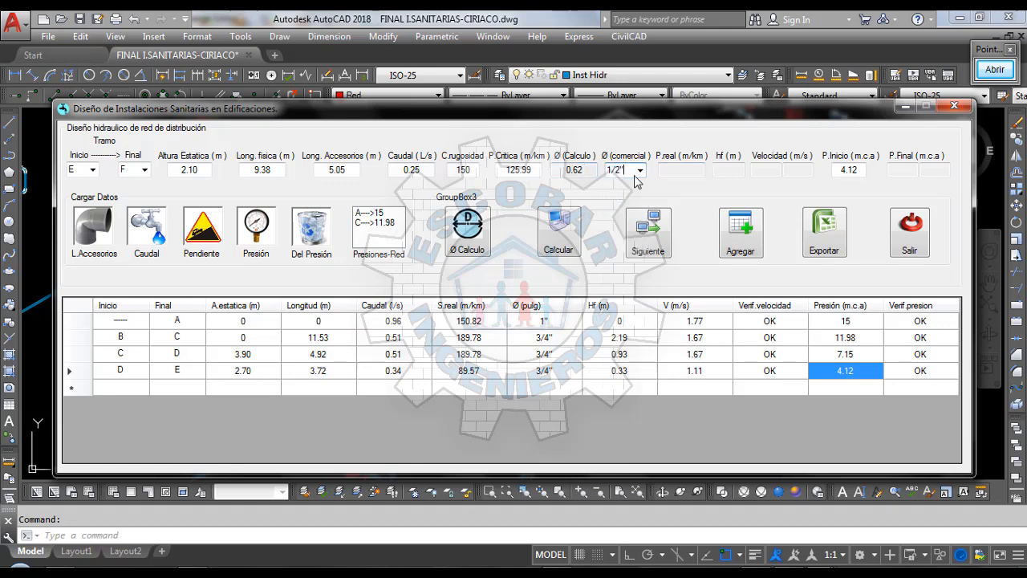
left_click(560, 235)
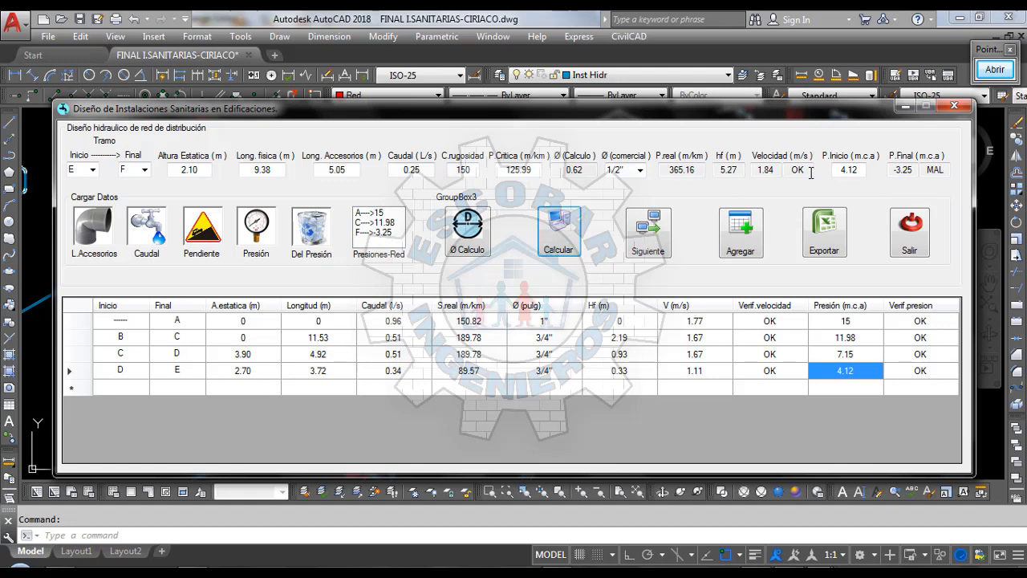
left_click(742, 169)
left_click(914, 172)
Step: Recalculate segment E–F with a 3/4" commercial diameter and add it to the results table
left_click(640, 170)
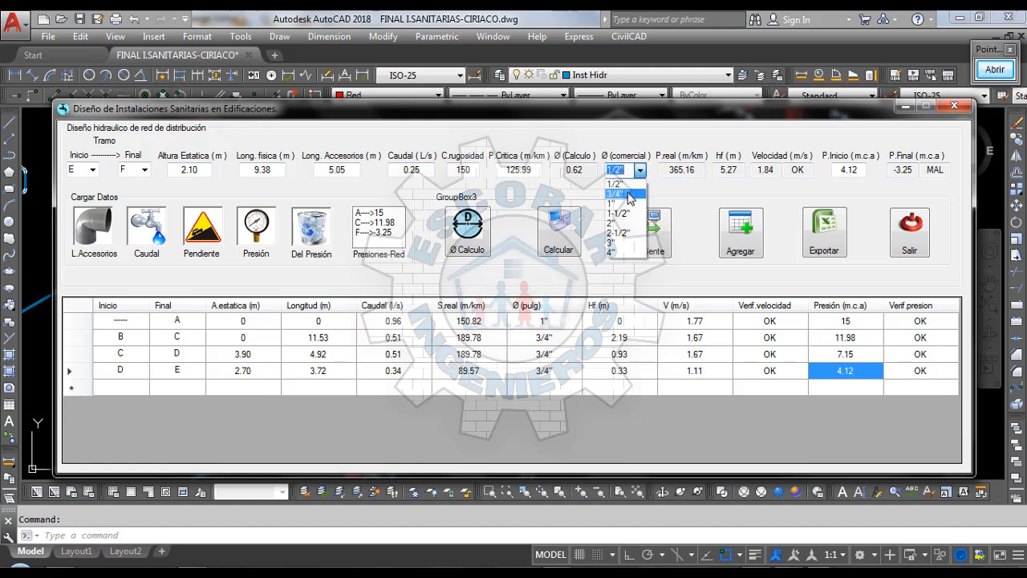
left_click(629, 196)
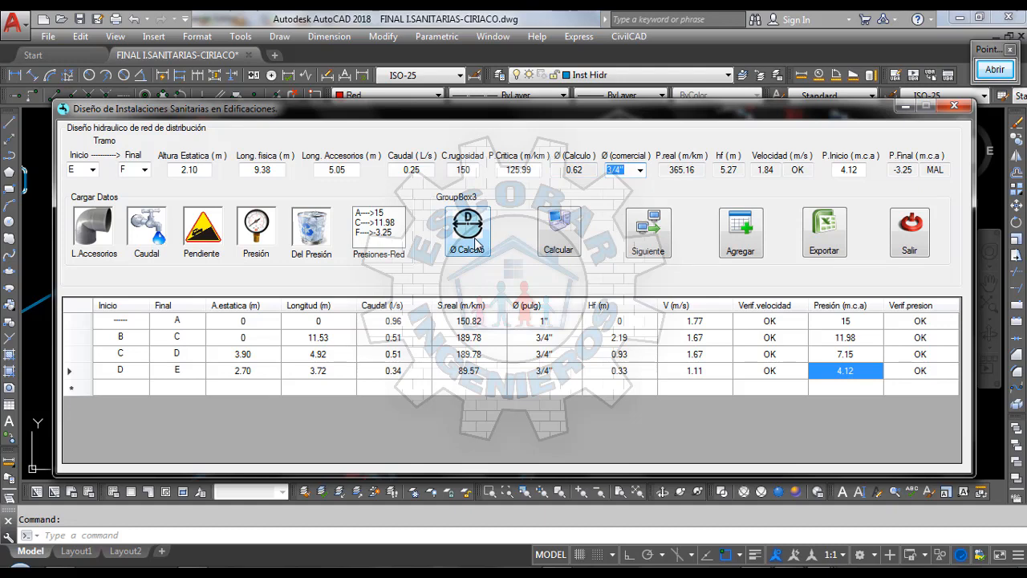
left_click(561, 238)
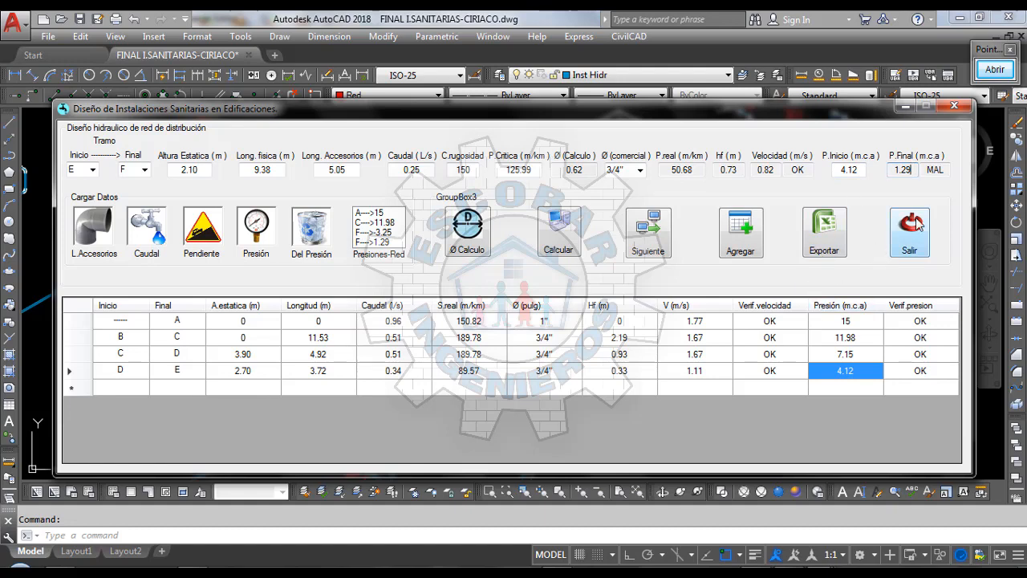
left_click(742, 246)
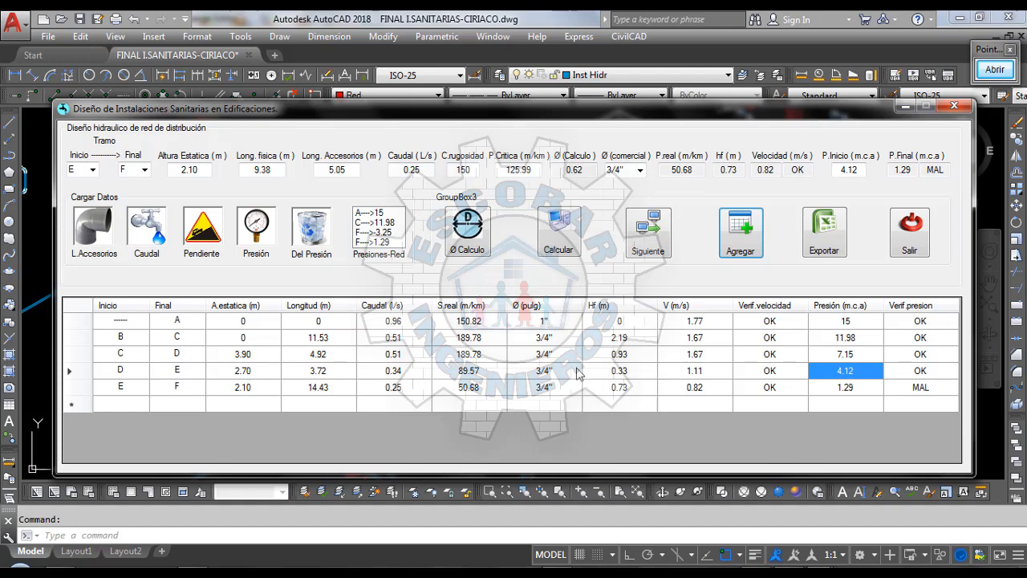
left_click(923, 393)
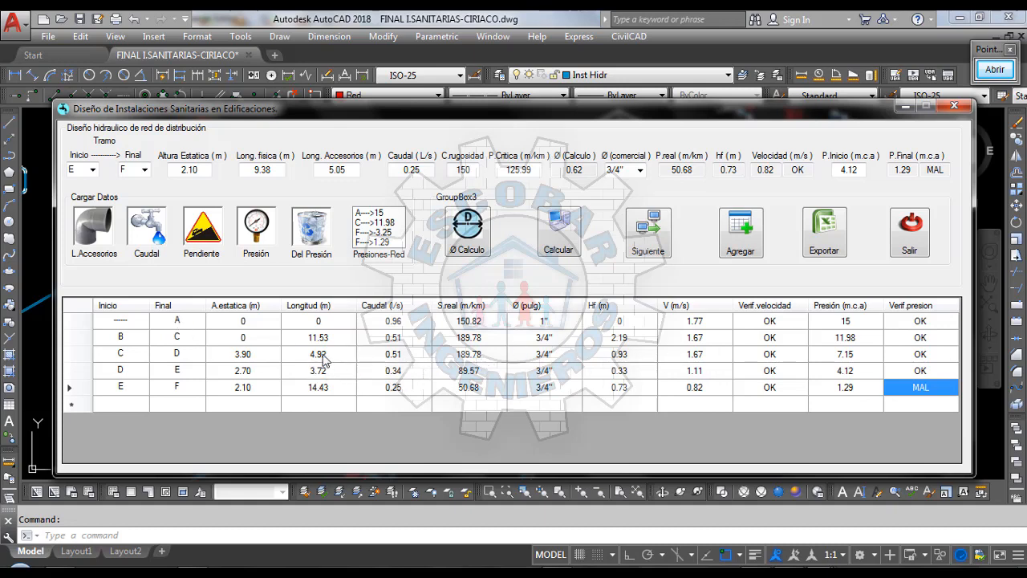
Step: Export the network results table to Excel, clear the other windows away, and switch to the exported workbook
left_click(823, 245)
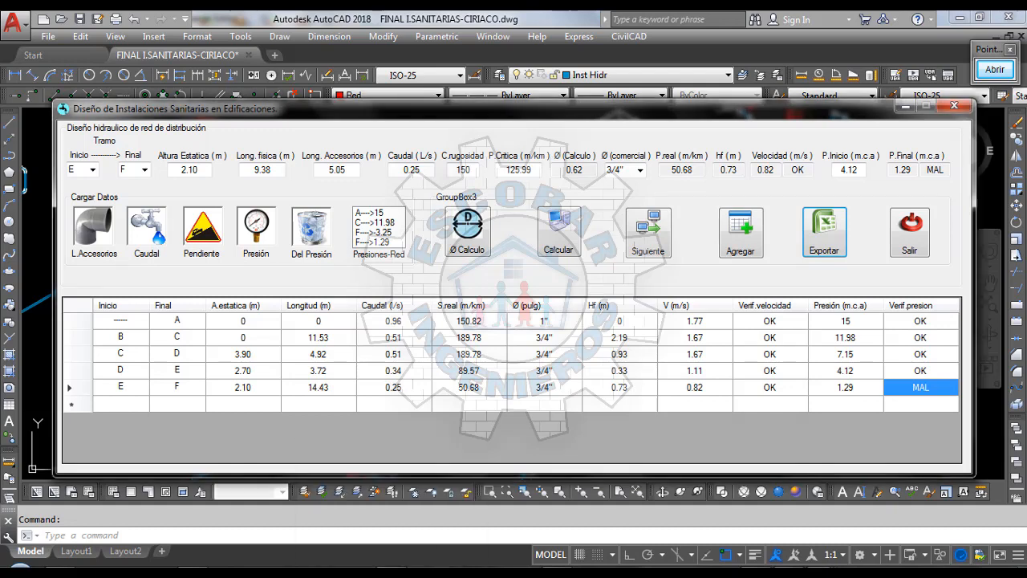
left_click(960, 16)
left_click(905, 106)
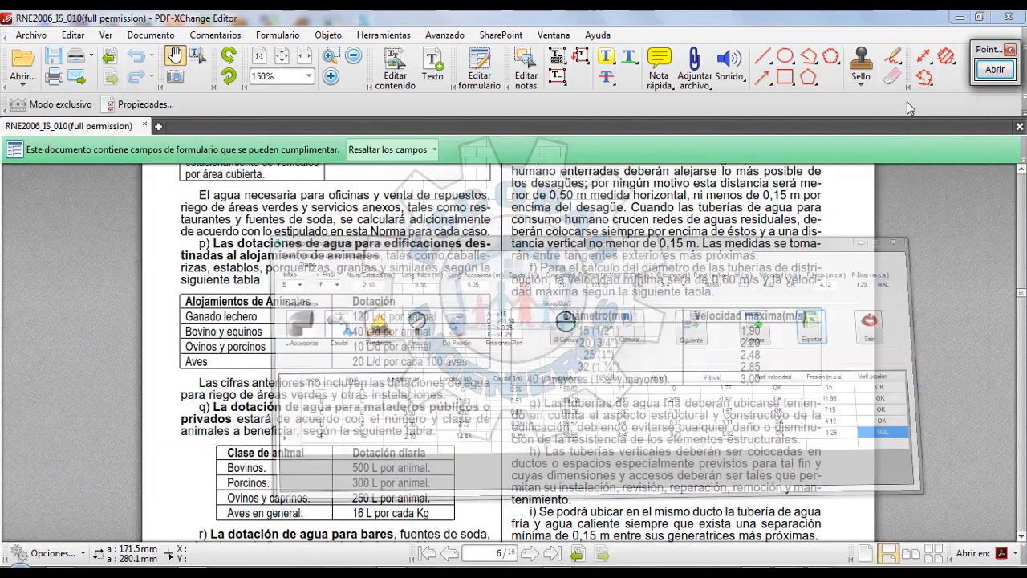
left_click(959, 18)
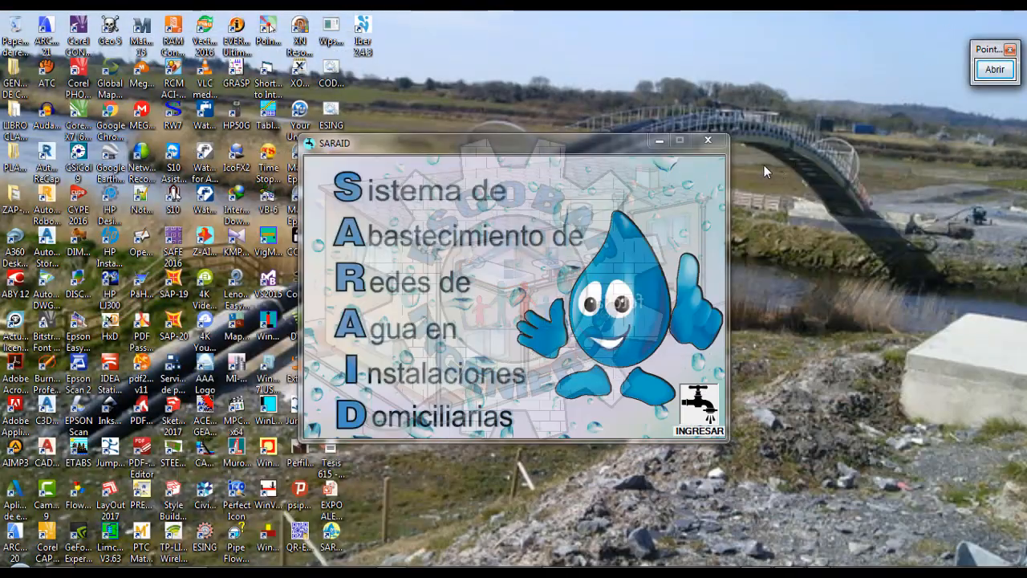
left_click(660, 142)
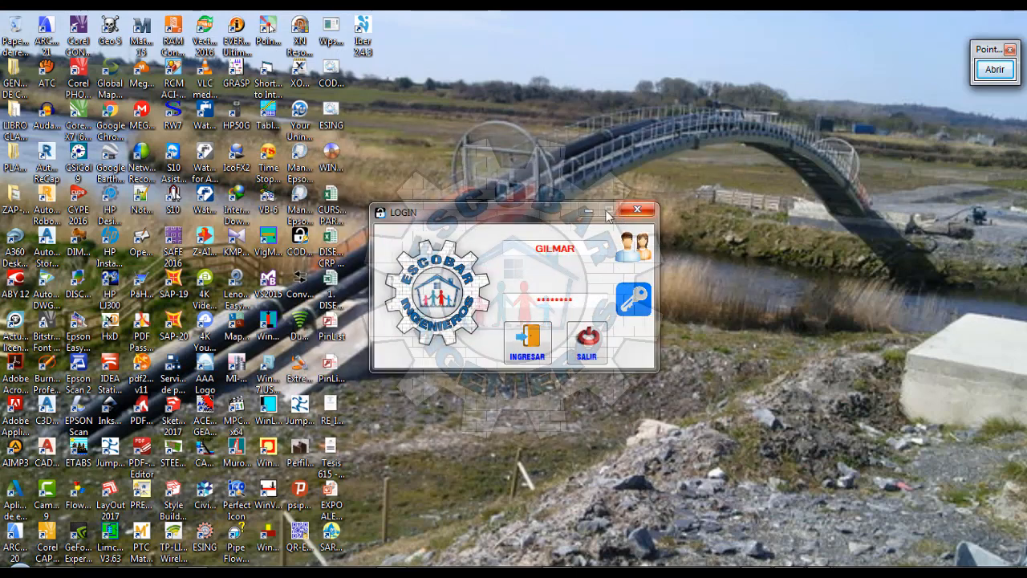
left_click(589, 212)
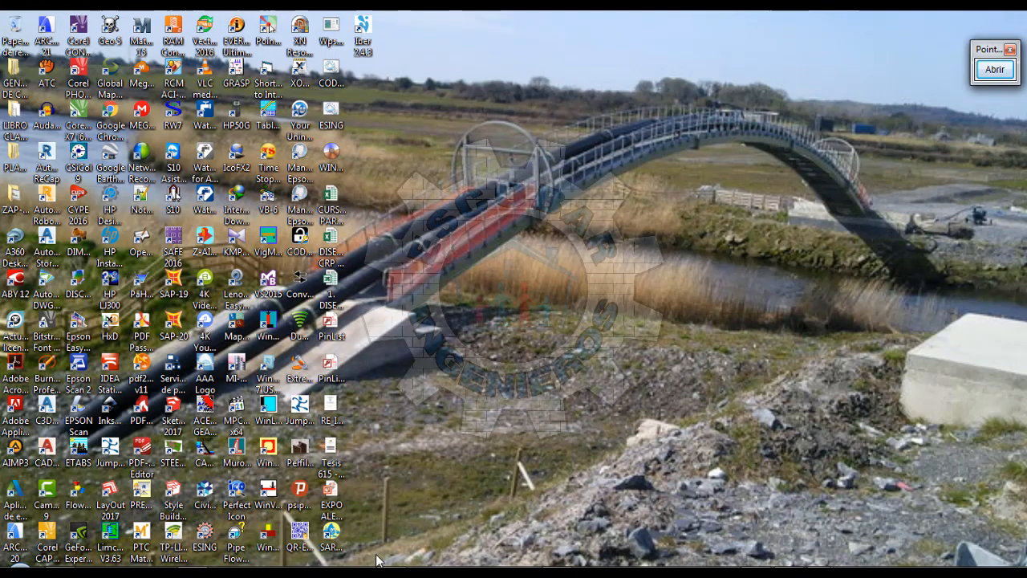
left_click(392, 498)
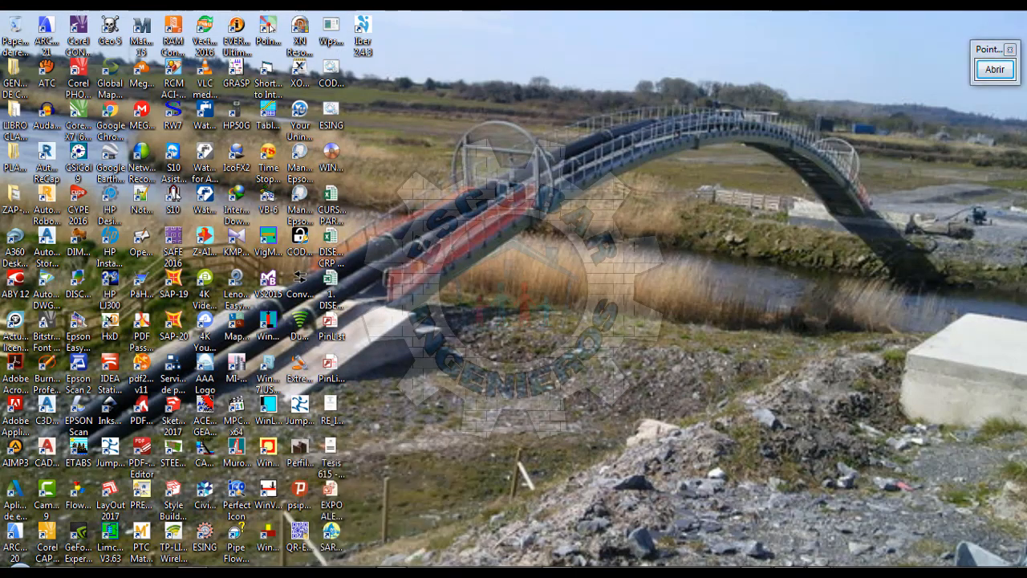
left_click(549, 129)
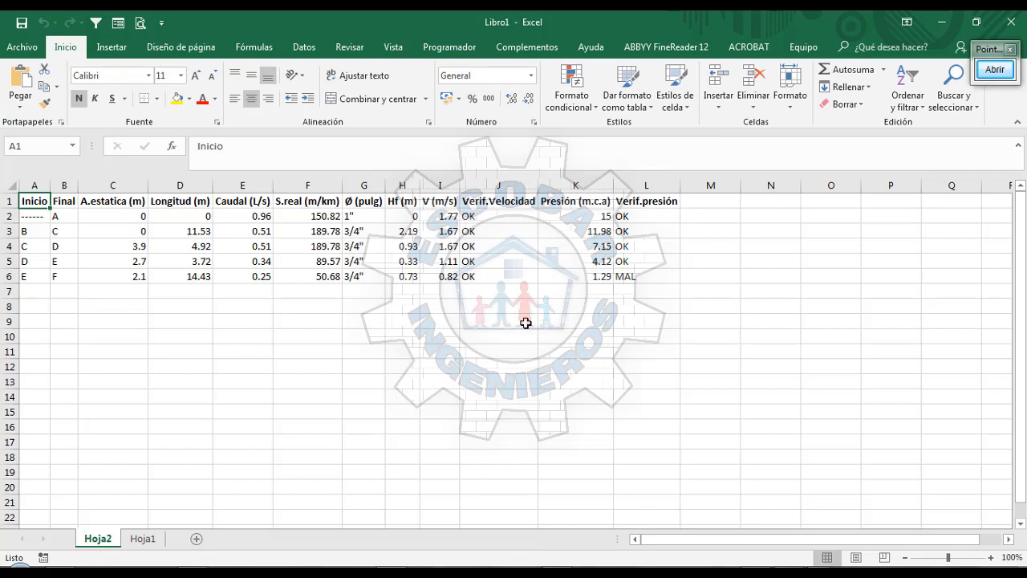
Step: Fill the OK pressure check of segment D–E down to segment E–F in the Verif.presión column
left_click(626, 286)
left_click(625, 276)
left_click(601, 276)
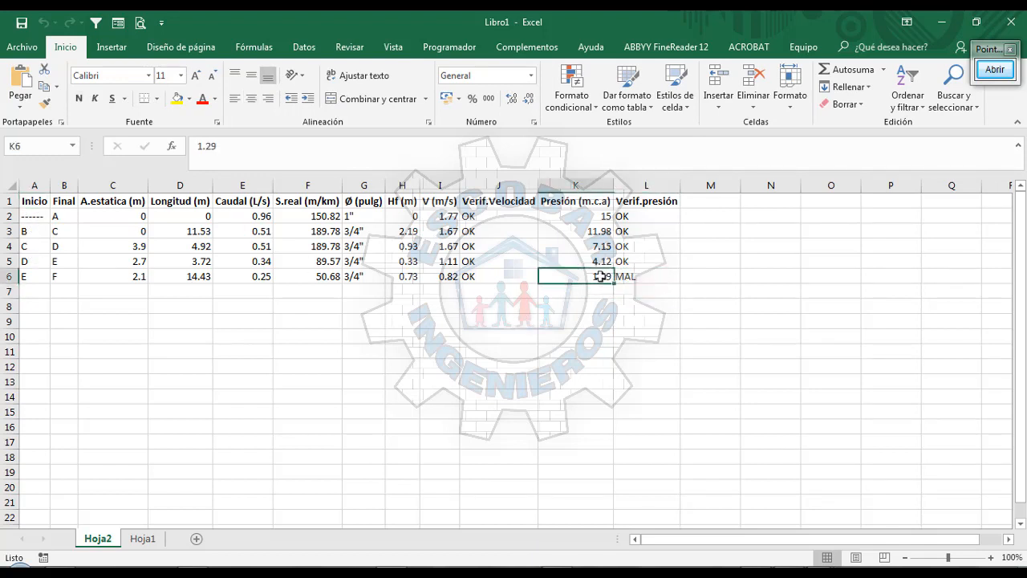
left_click(644, 276)
left_click(652, 261)
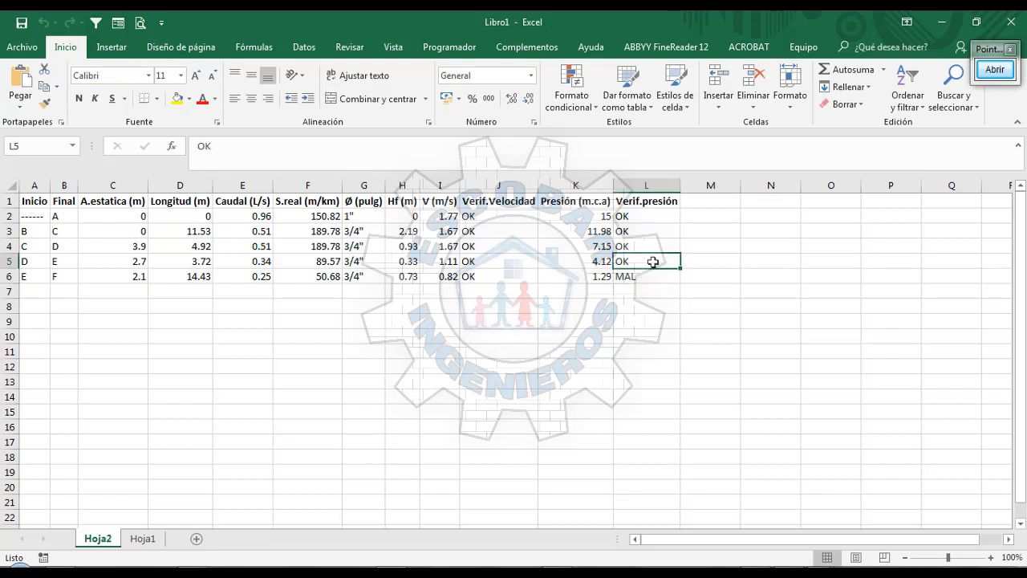
left_click_drag(680, 271, 682, 283)
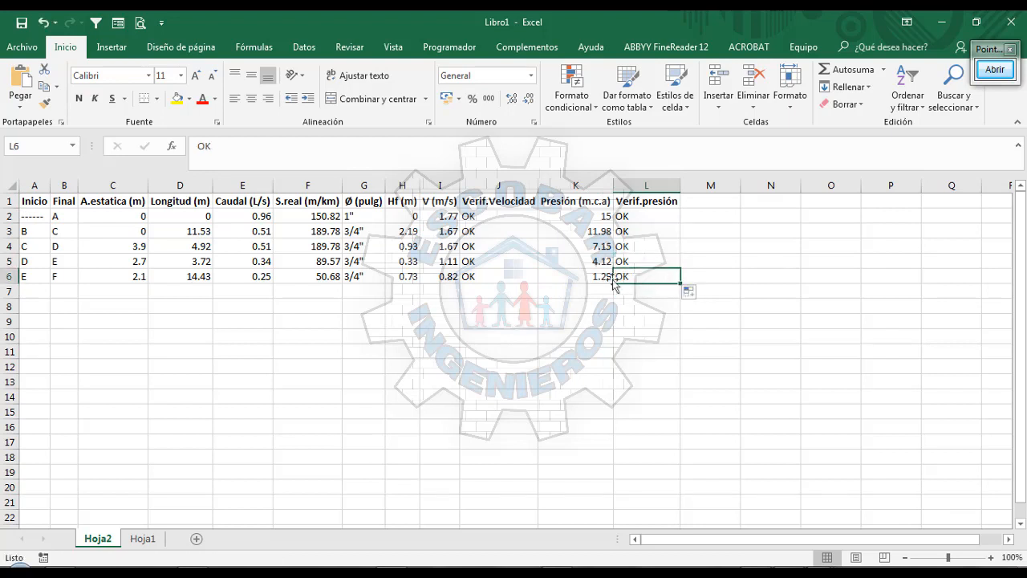
left_click(600, 276)
left_click(630, 277)
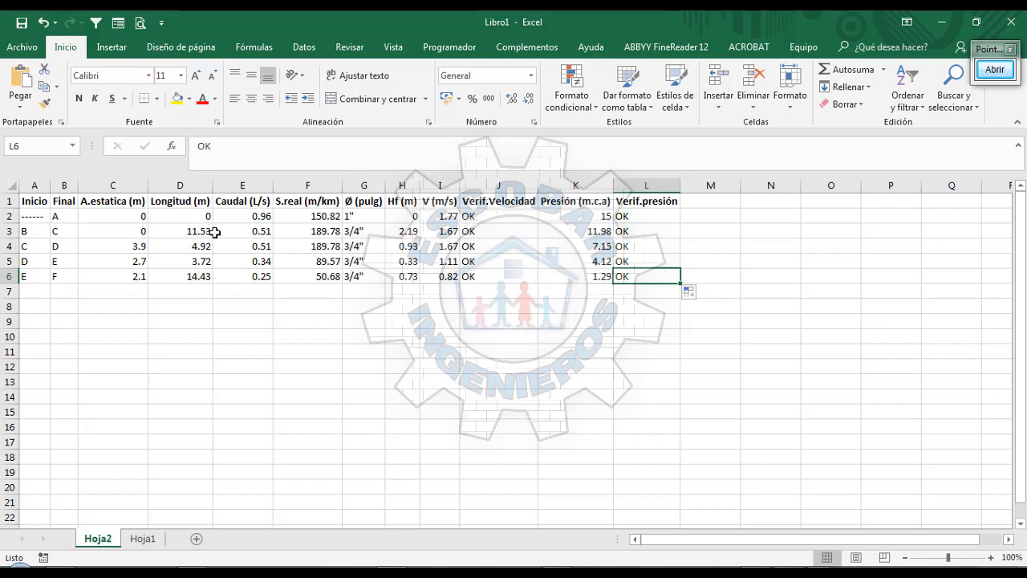
Step: Review the real slope (S.real) and commercial diameter values of the network segments in the exported table
left_click(309, 216)
left_click(312, 246)
left_click(311, 261)
left_click(311, 276)
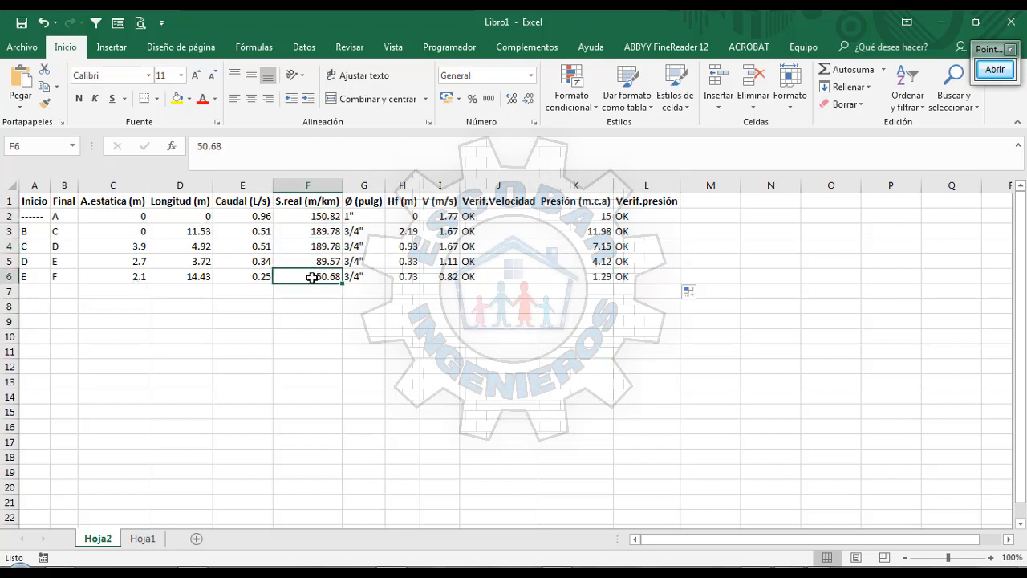
left_click(353, 217)
left_click(362, 246)
left_click(363, 262)
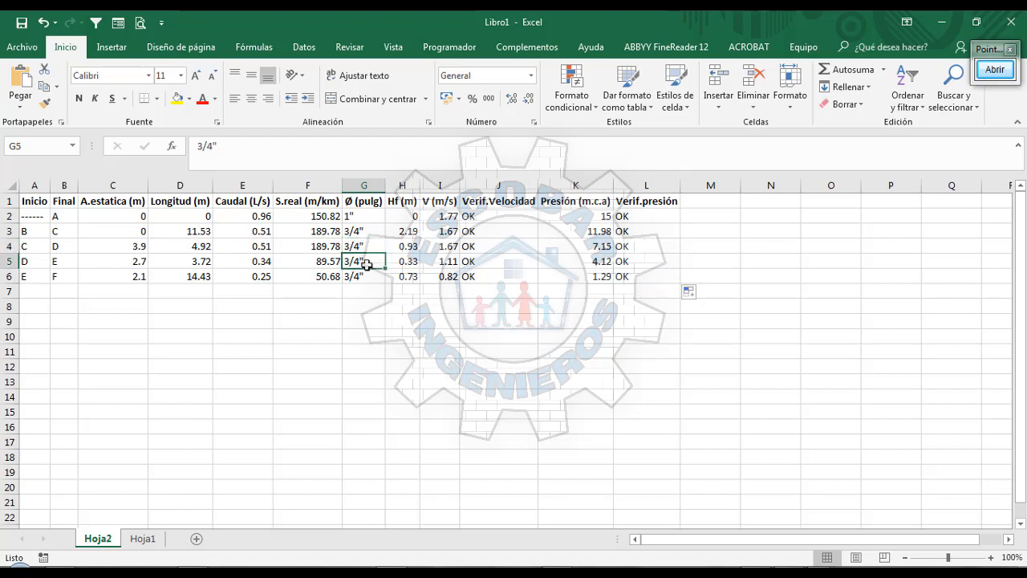
left_click(366, 276)
Step: Review the head loss (Hf), velocity and velocity check of each segment in the exported table
left_click(410, 216)
left_click_drag(406, 231, 441, 261)
left_click(409, 262)
left_click(440, 216)
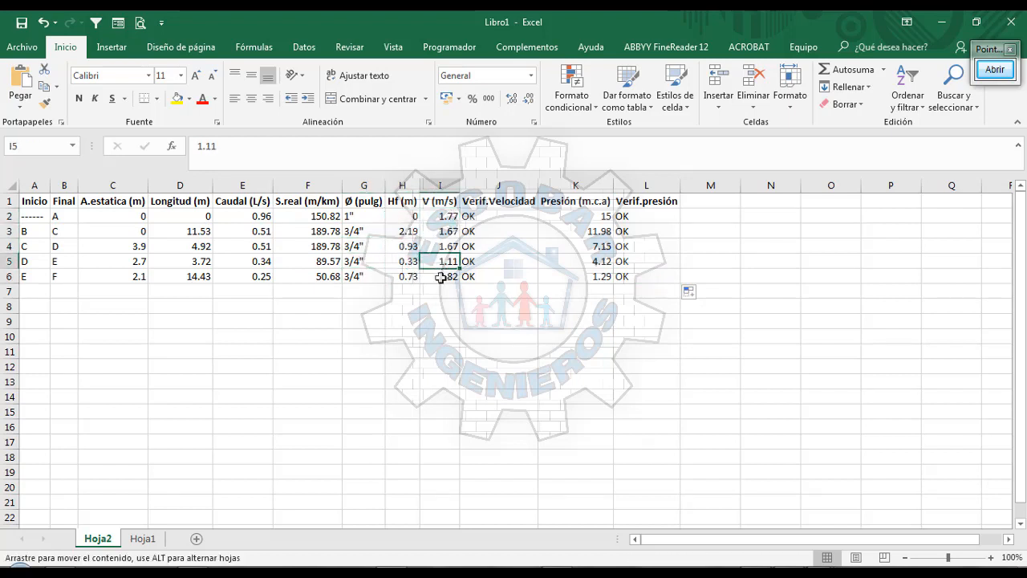
left_click(440, 276)
left_click(481, 216)
left_click_drag(481, 231, 482, 261)
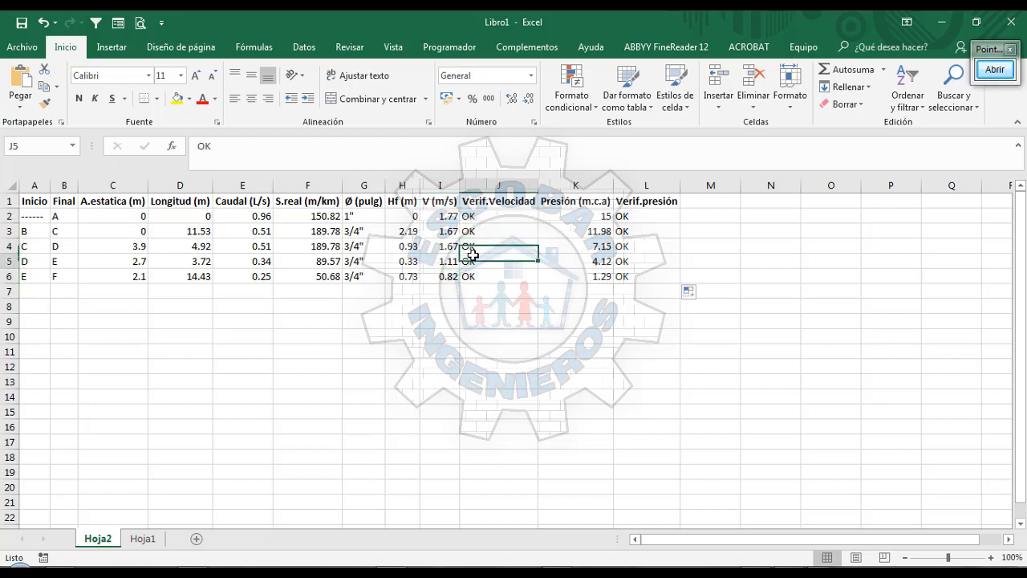
left_click(485, 275)
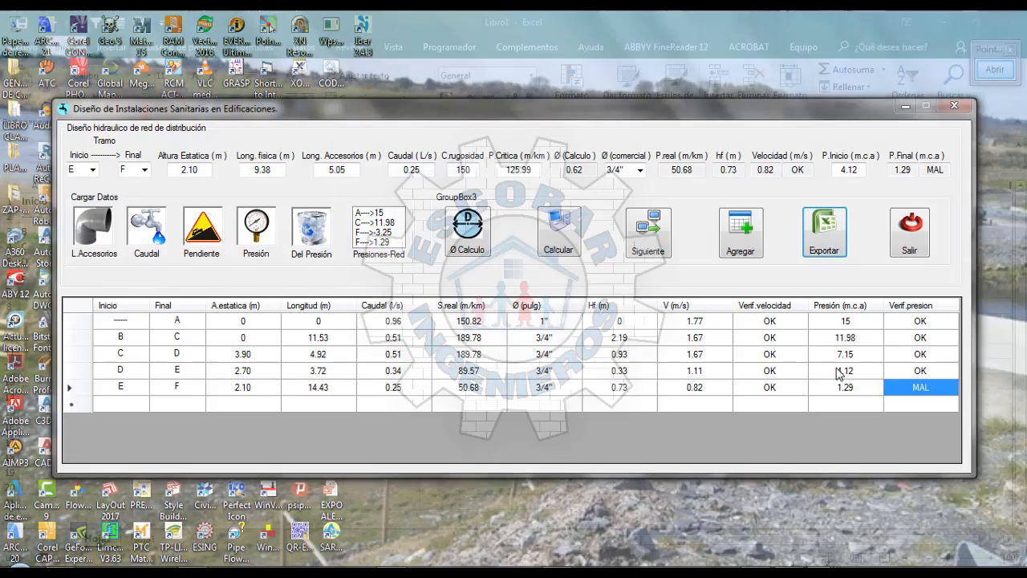
Step: Exit the distribution network design window and close the exported Excel workbook, answering its closing prompt
left_click(905, 513)
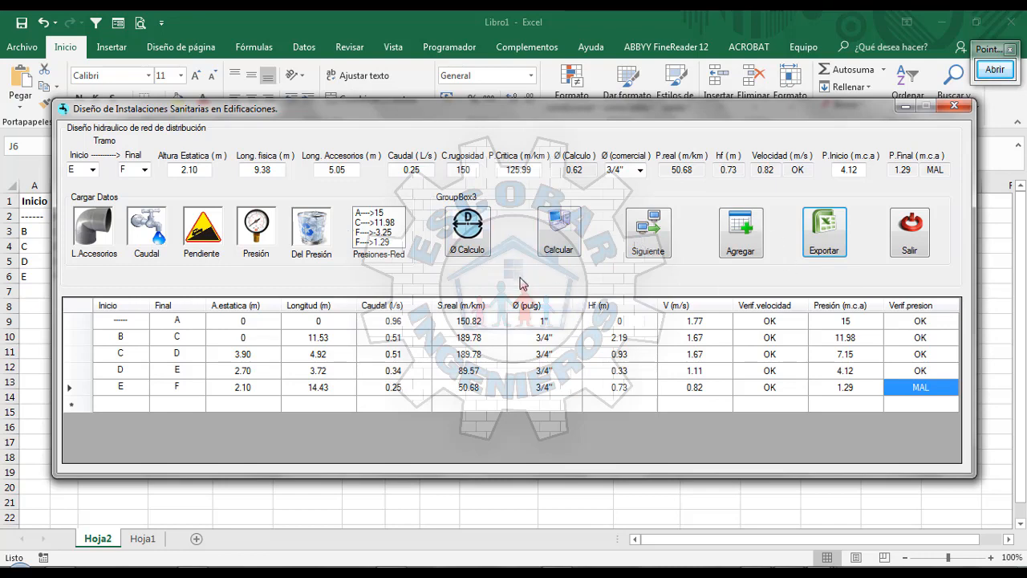
left_click(909, 242)
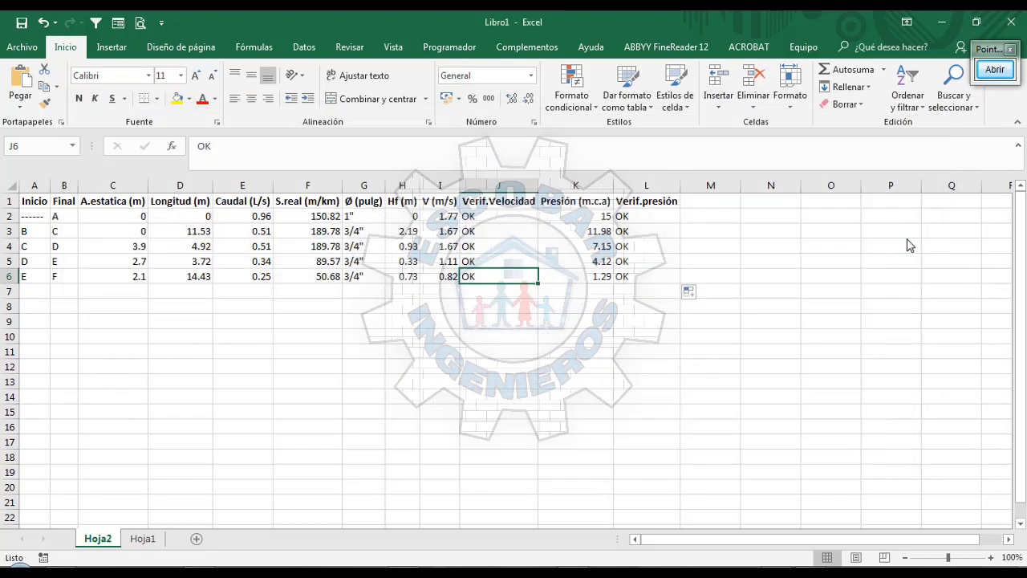
left_click(1011, 21)
left_click(509, 315)
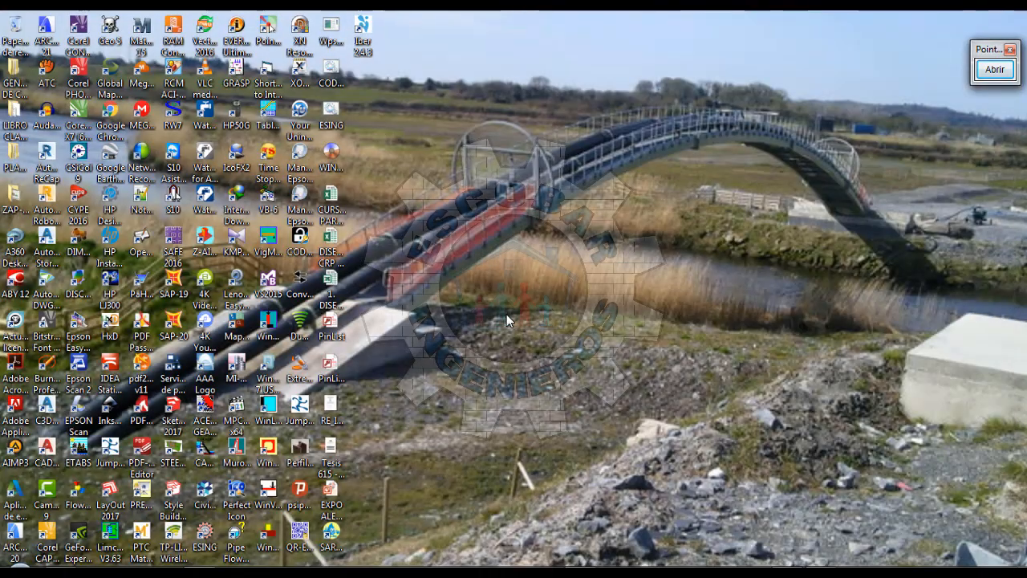